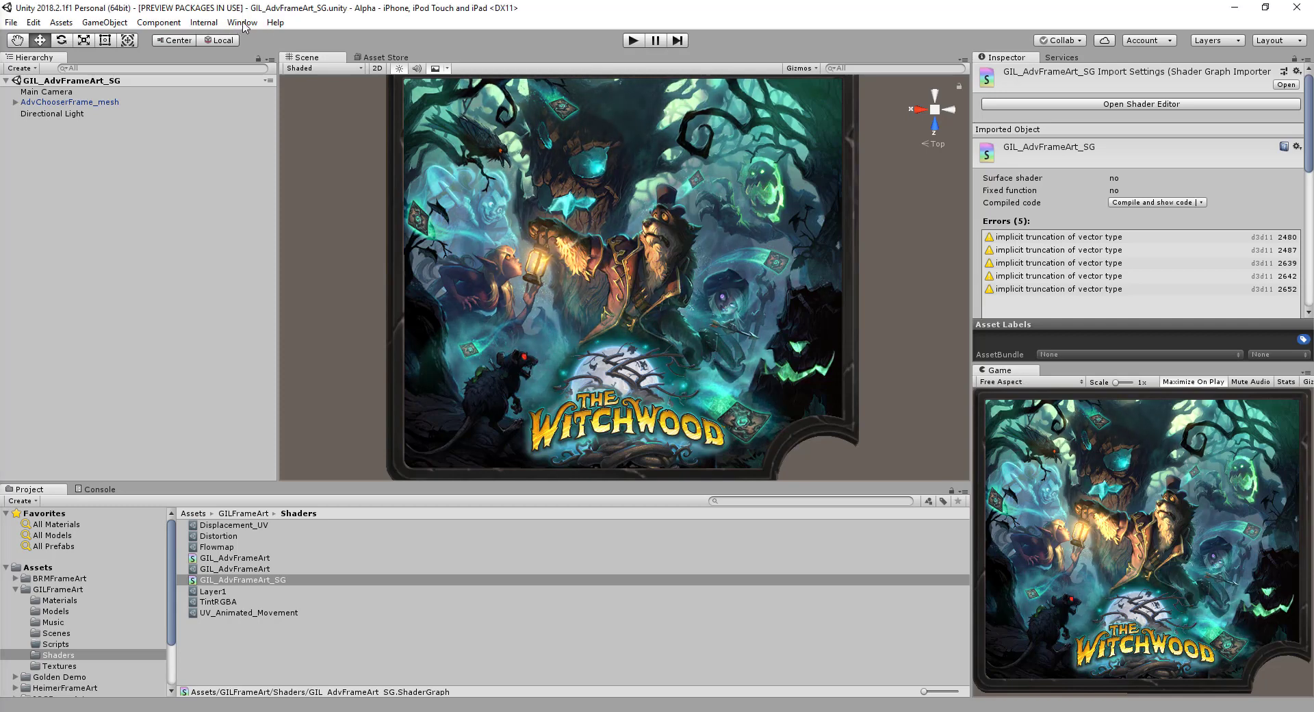
- Review the packages installed in the project, including the Lightweight Render Pipeline and Shader Graph, in the Package Manager
left_click(236, 22)
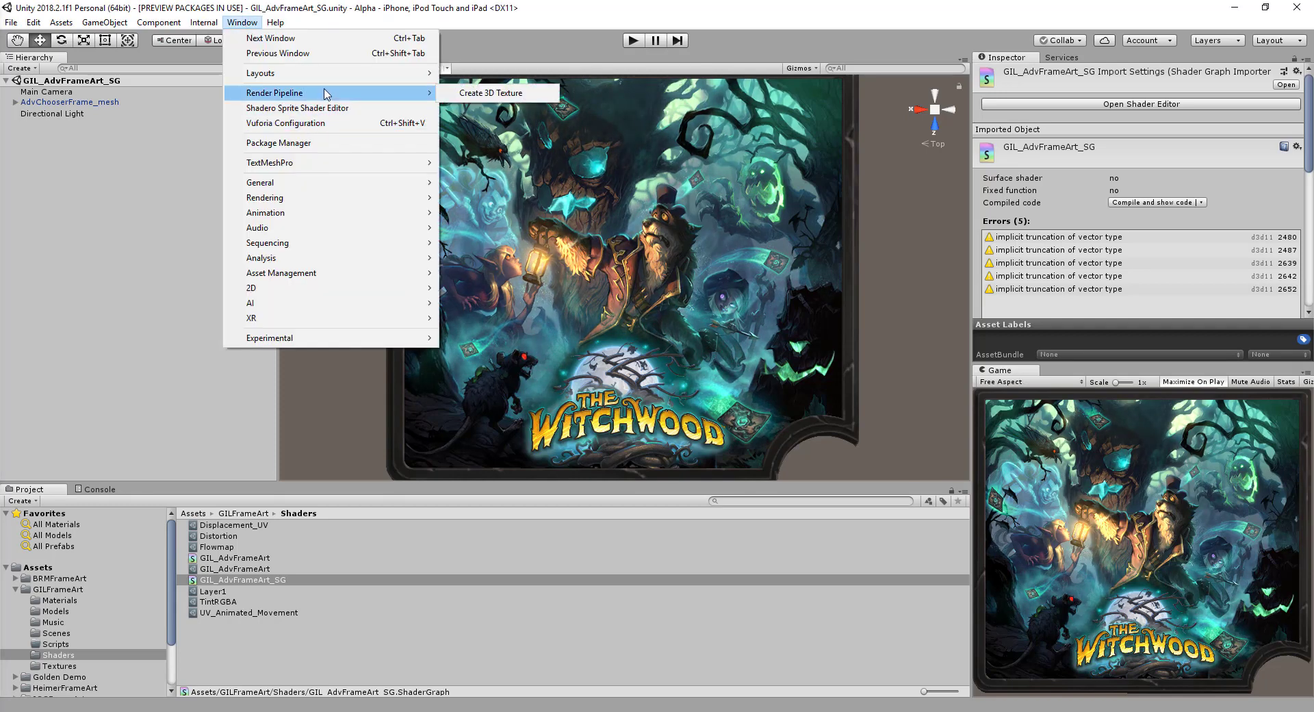
left_click(322, 147)
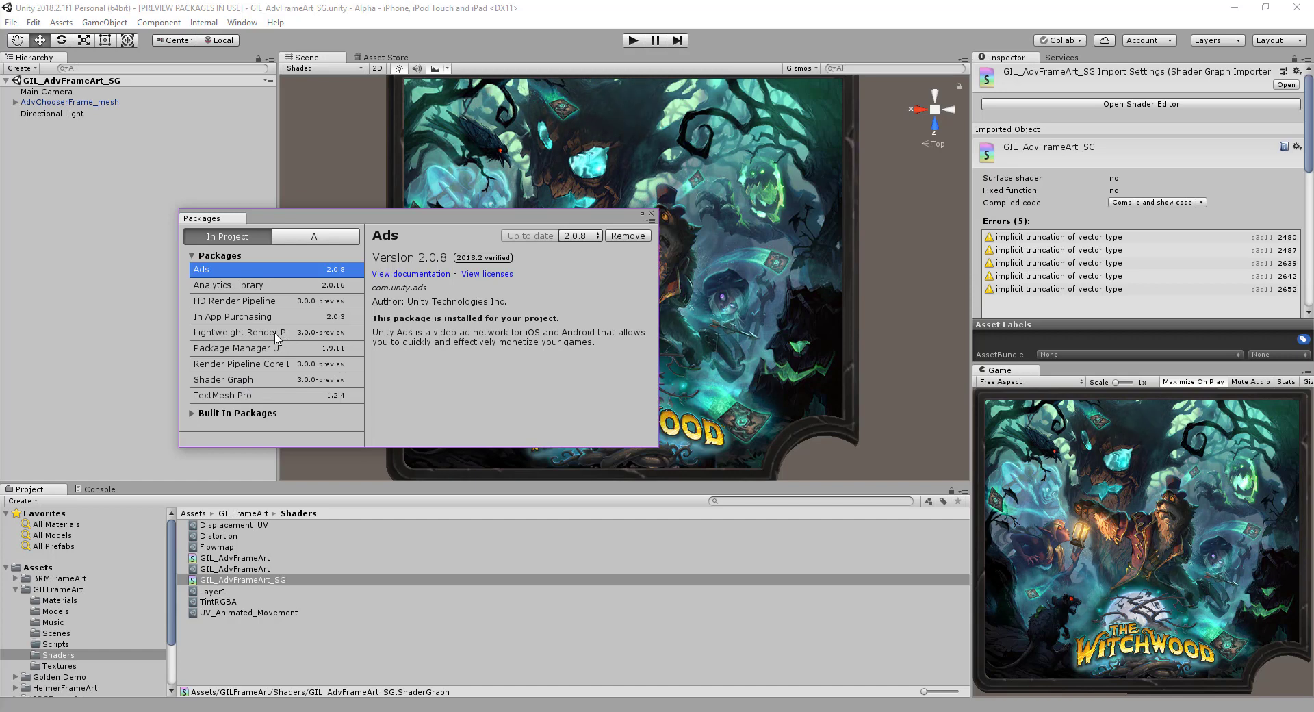
left_click(651, 215)
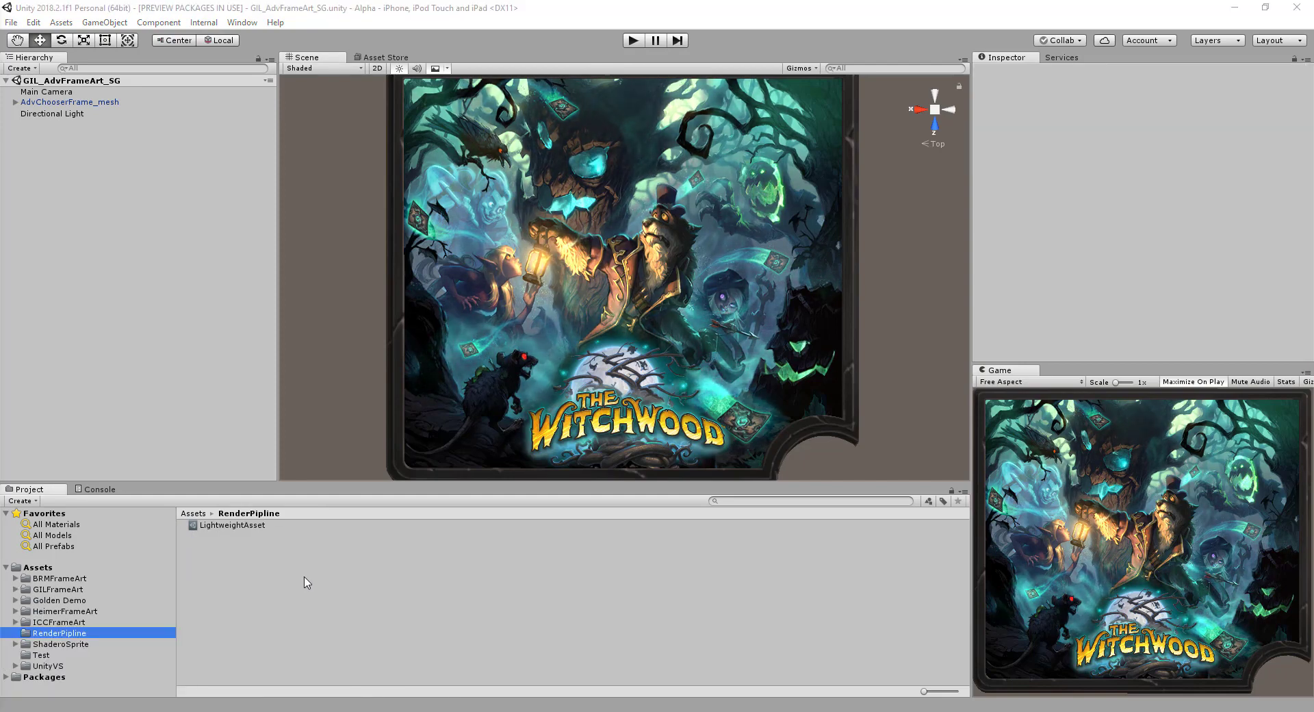
- Locate the option for creating a Lightweight Pipeline Asset in the RenderPipline folder
right_click(226, 564)
mouse_move(302, 241)
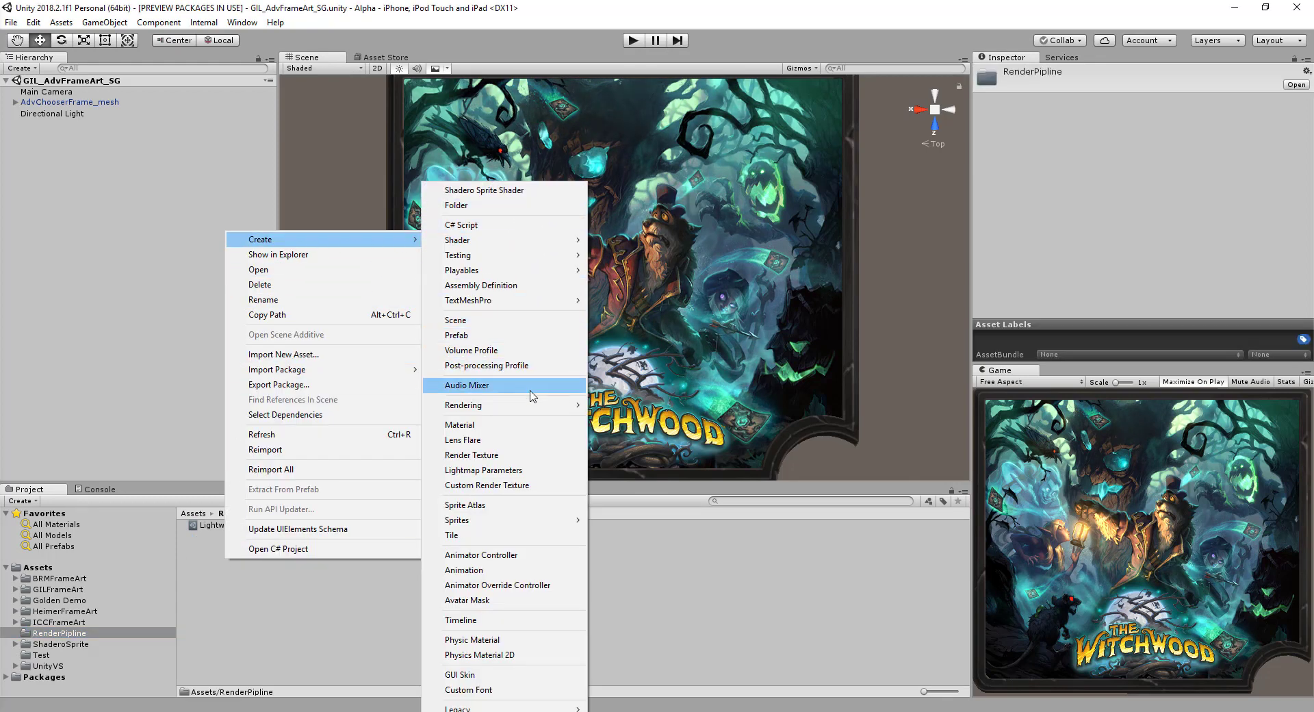
mouse_move(529, 408)
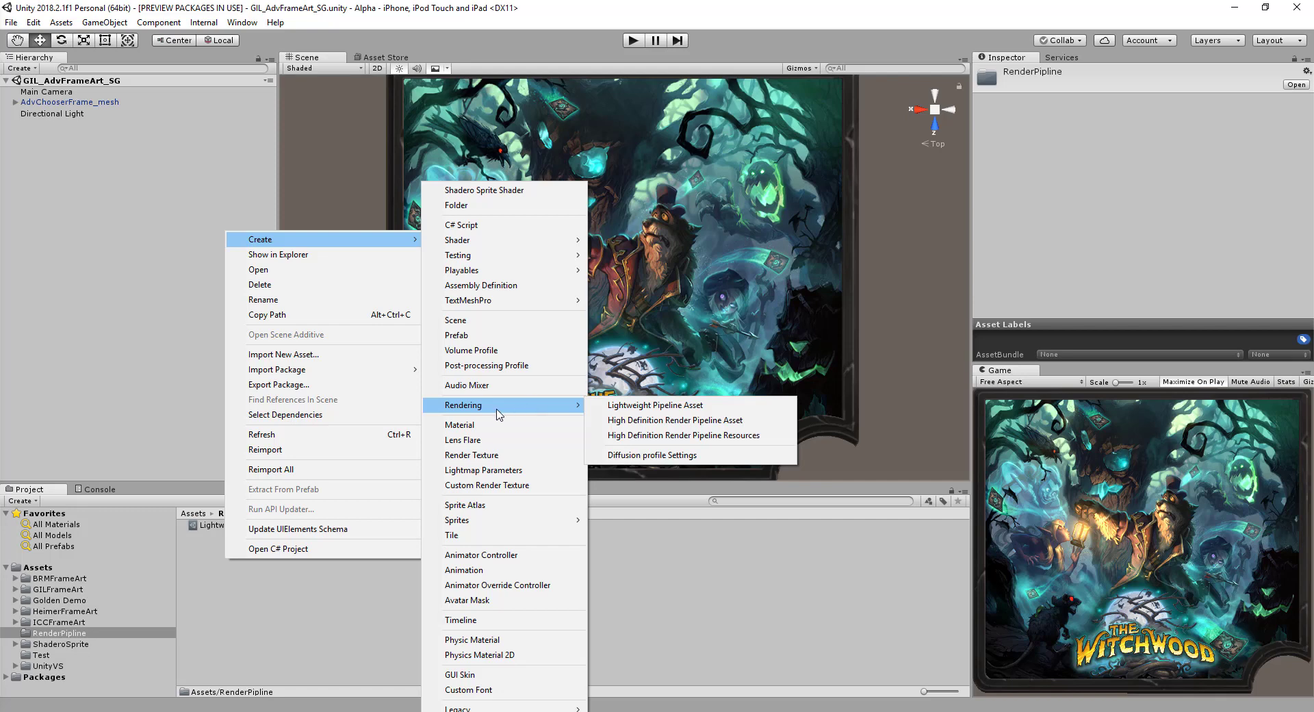
left_click(693, 409)
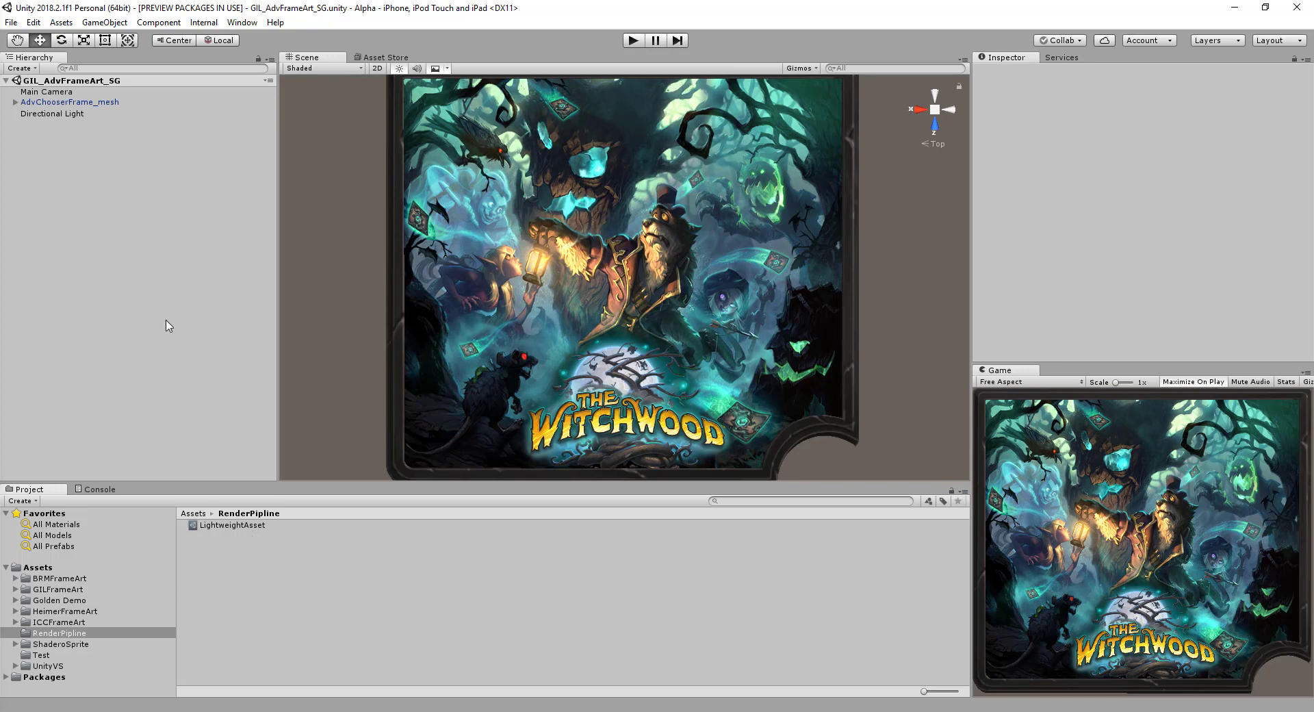
- Check which asset is assigned under Scriptable Render Pipeline Settings in the project's Graphics settings
left_click(33, 22)
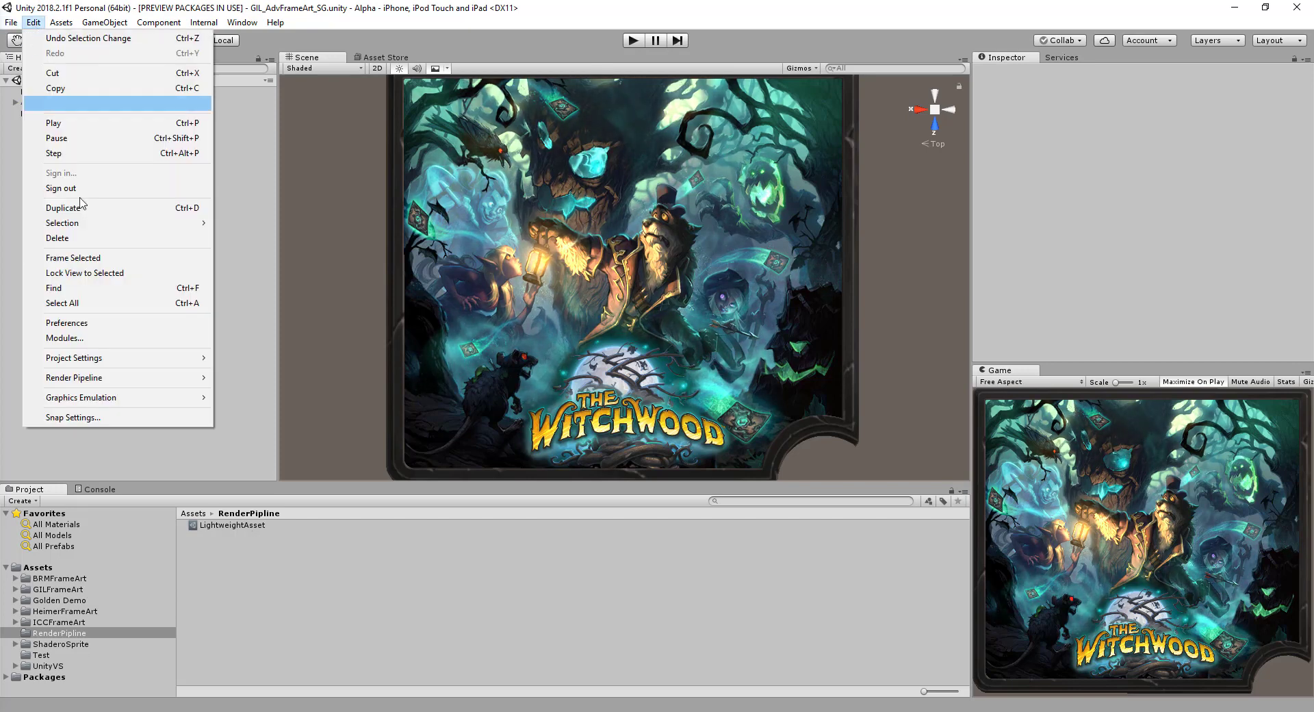
mouse_move(123, 363)
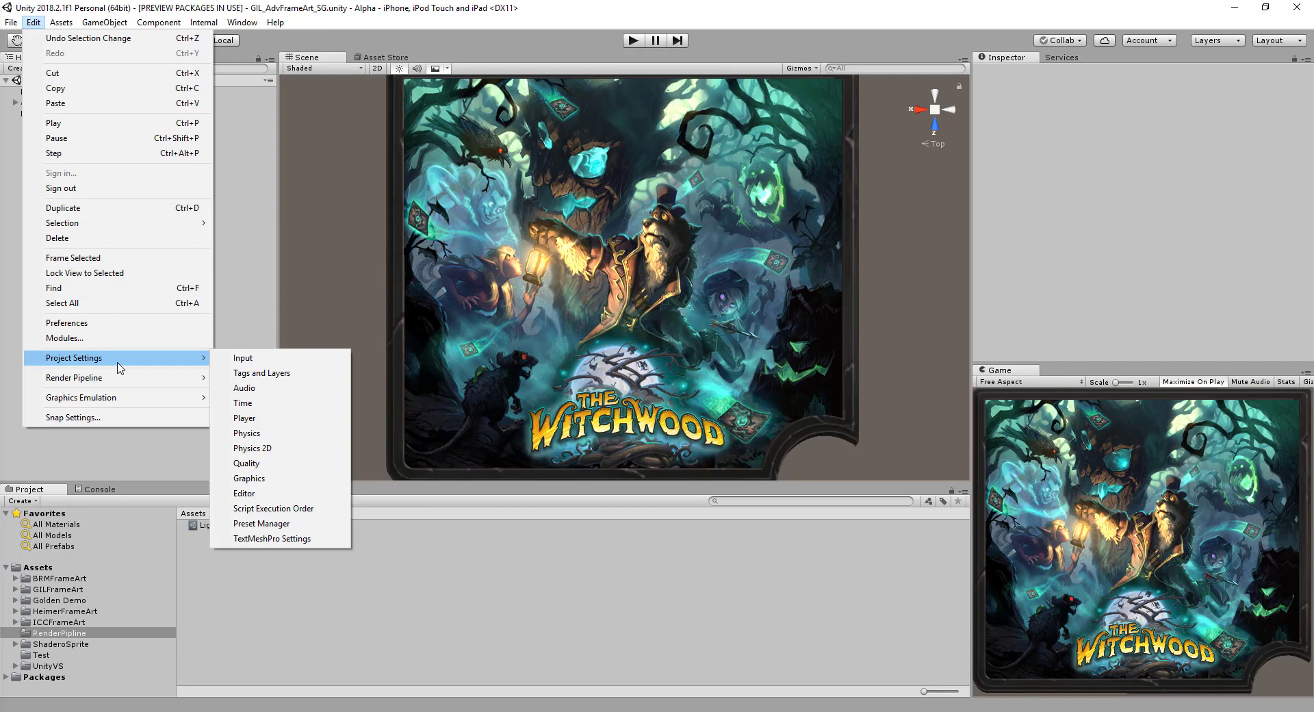
left_click(289, 481)
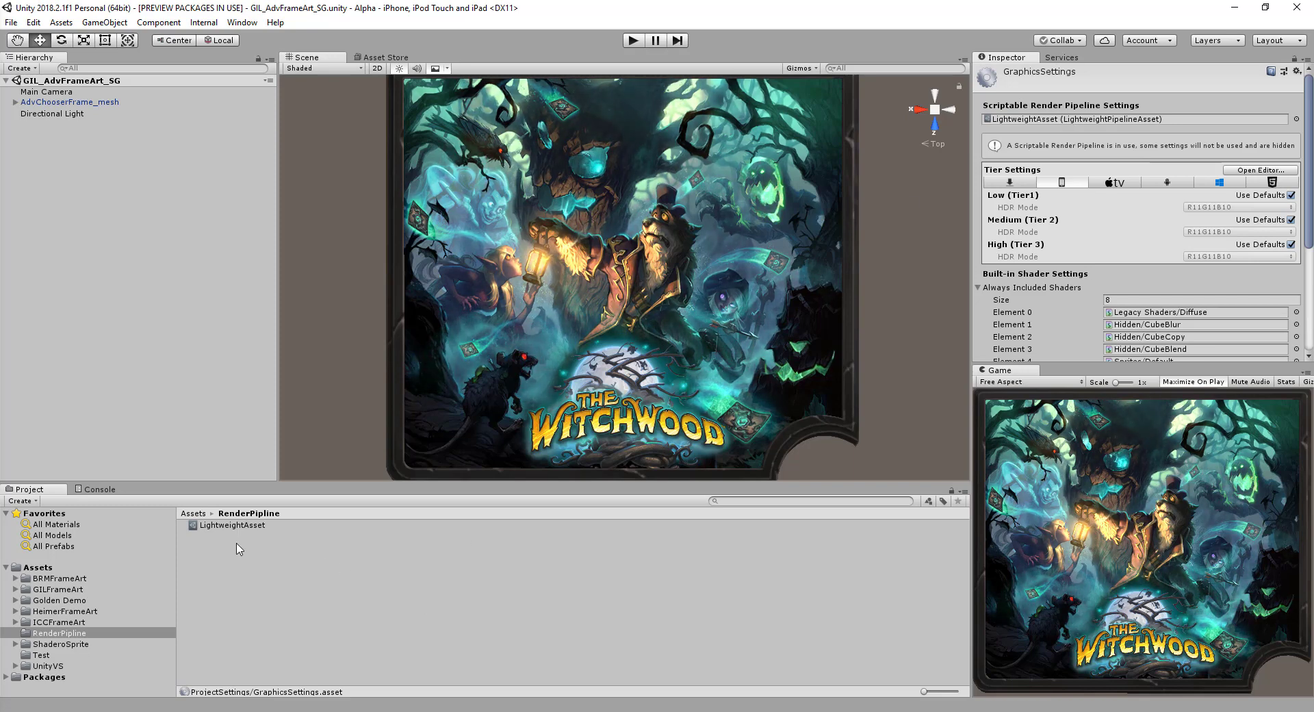
- Create a folder named GILFrameArtTutorial directly under Assets
left_click(38, 568)
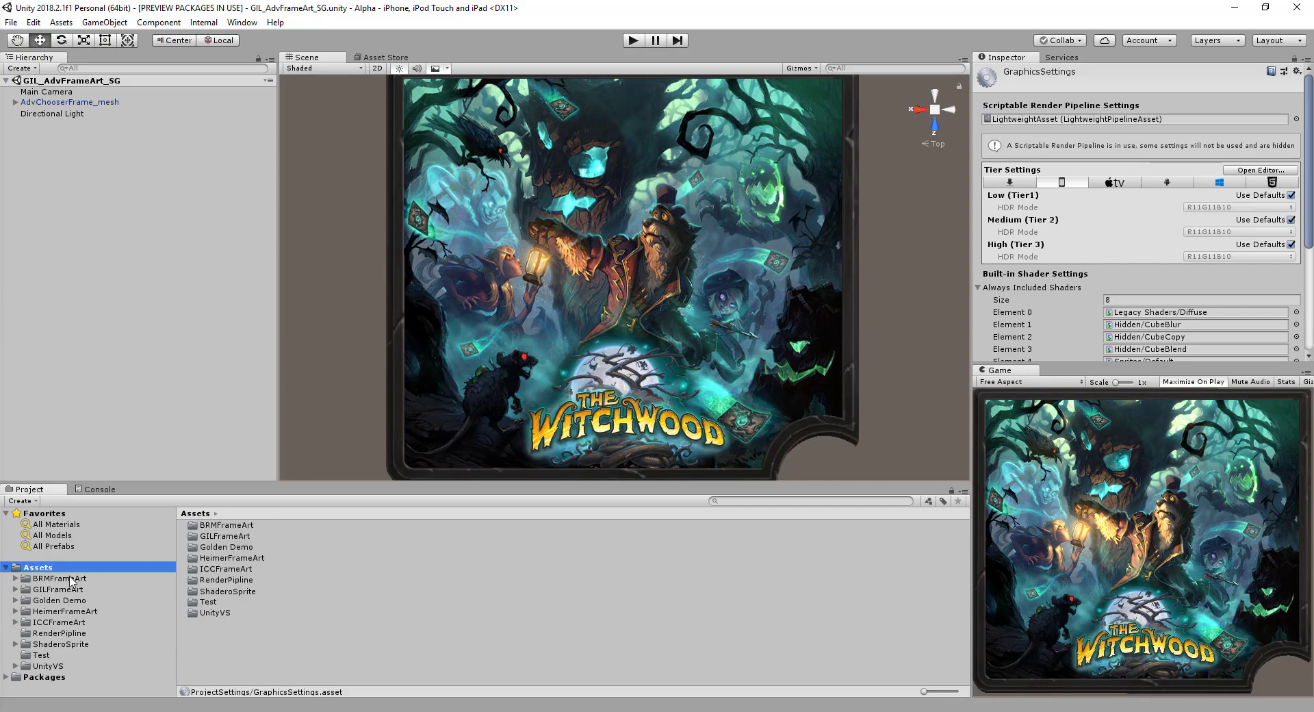
right_click(255, 587)
mouse_move(320, 337)
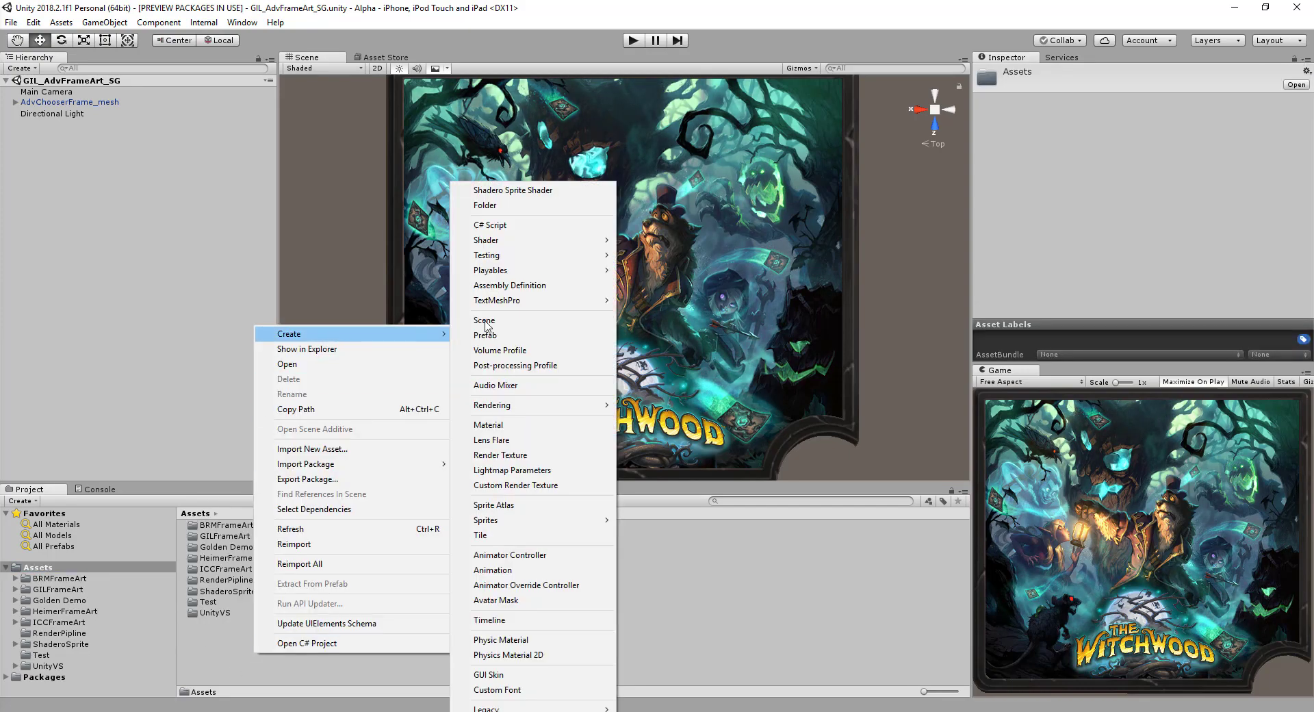
left_click(577, 205)
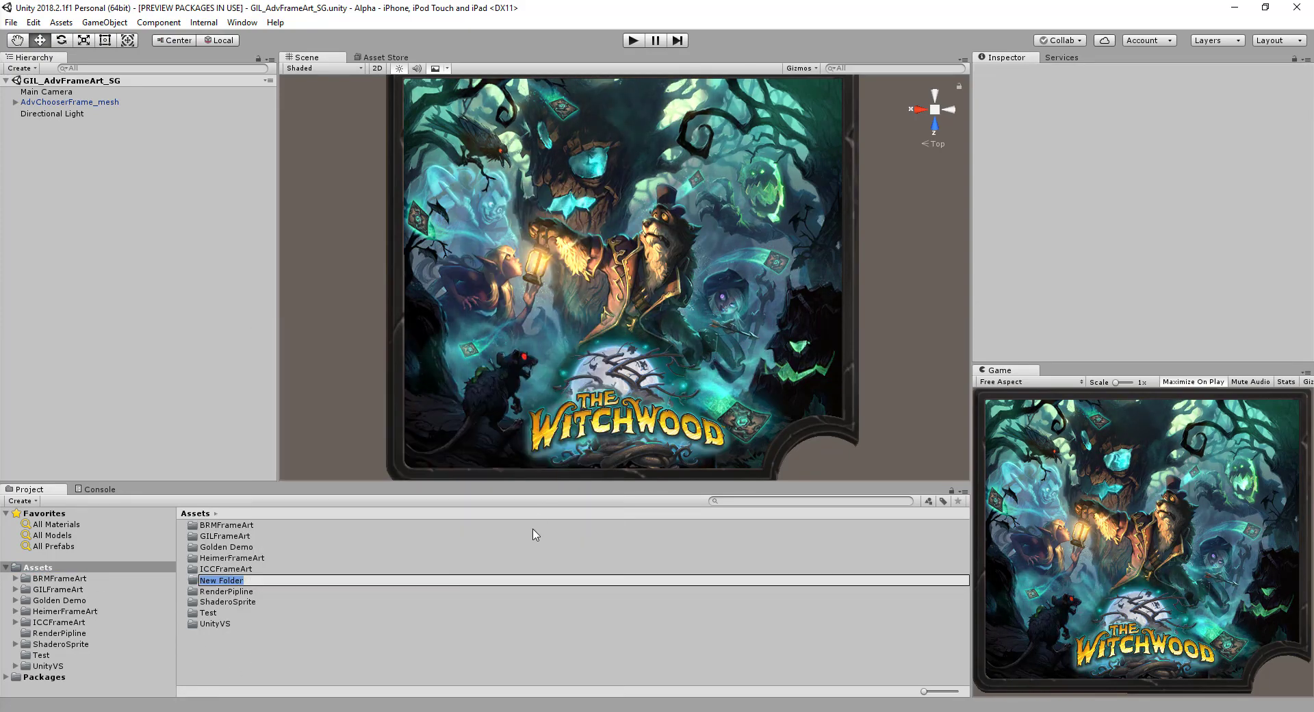
type("G")
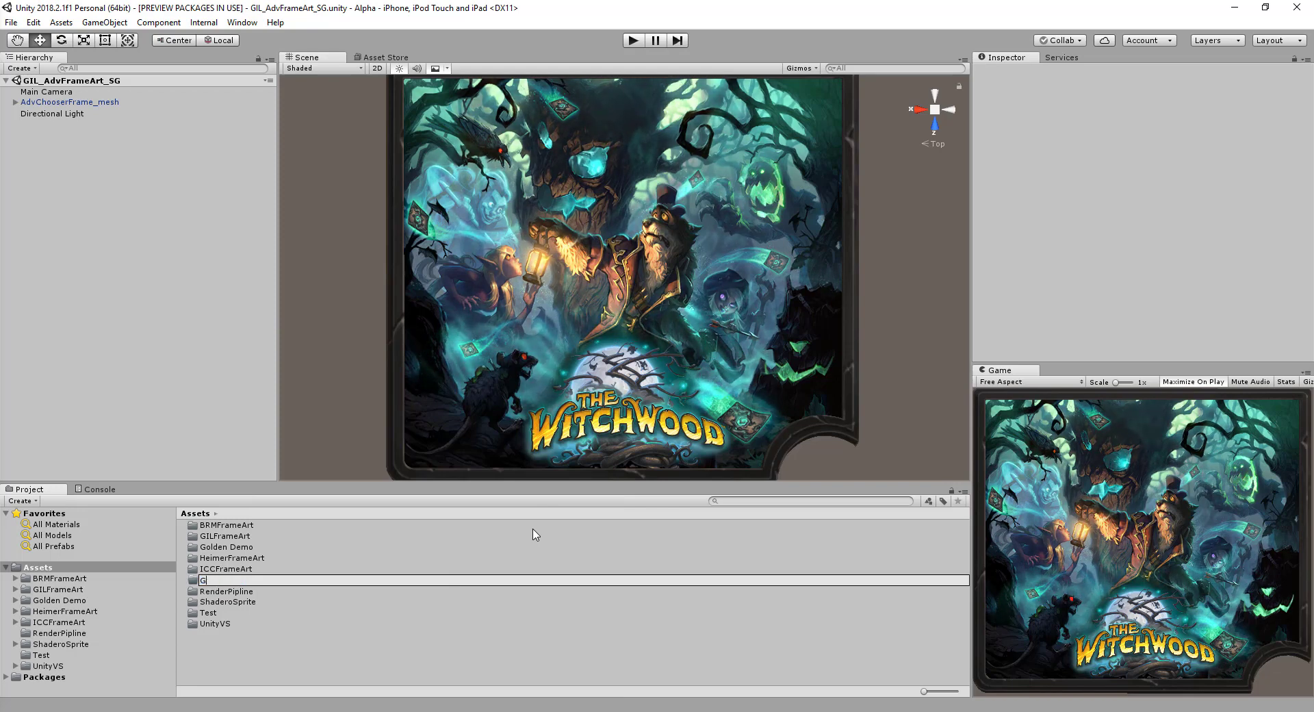
type("ILFr")
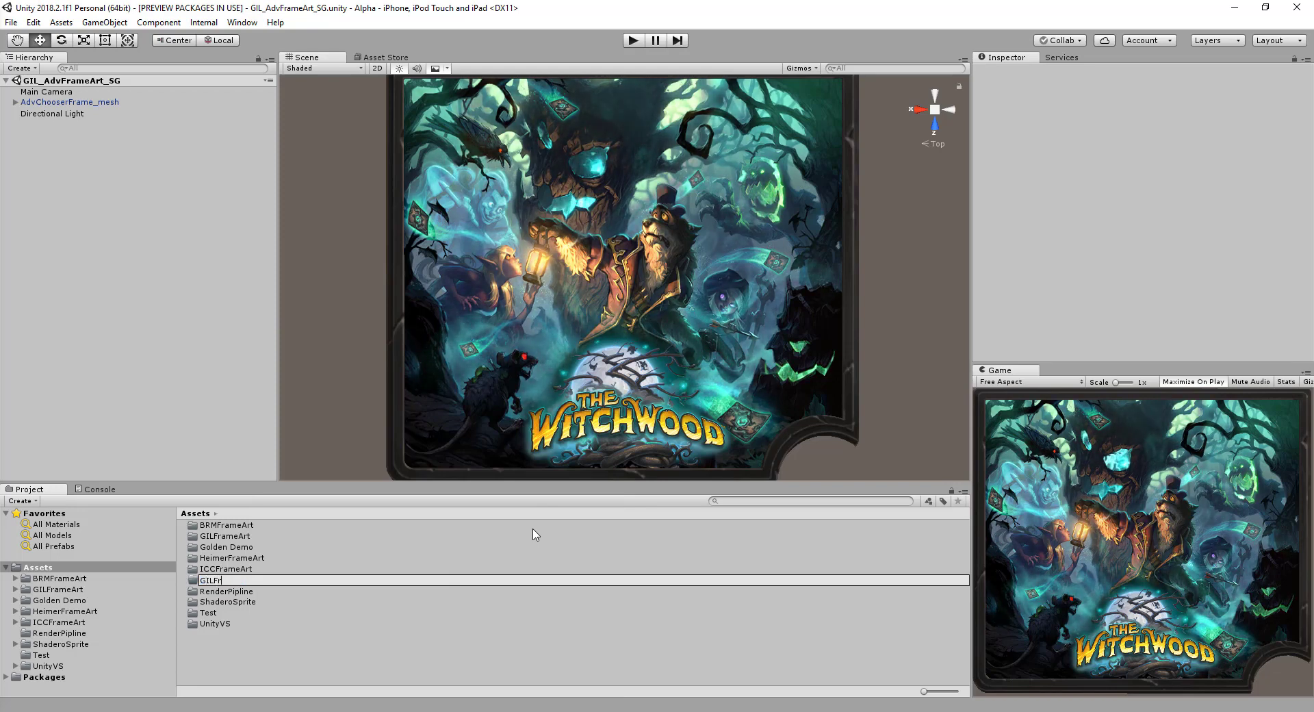
type("ameA")
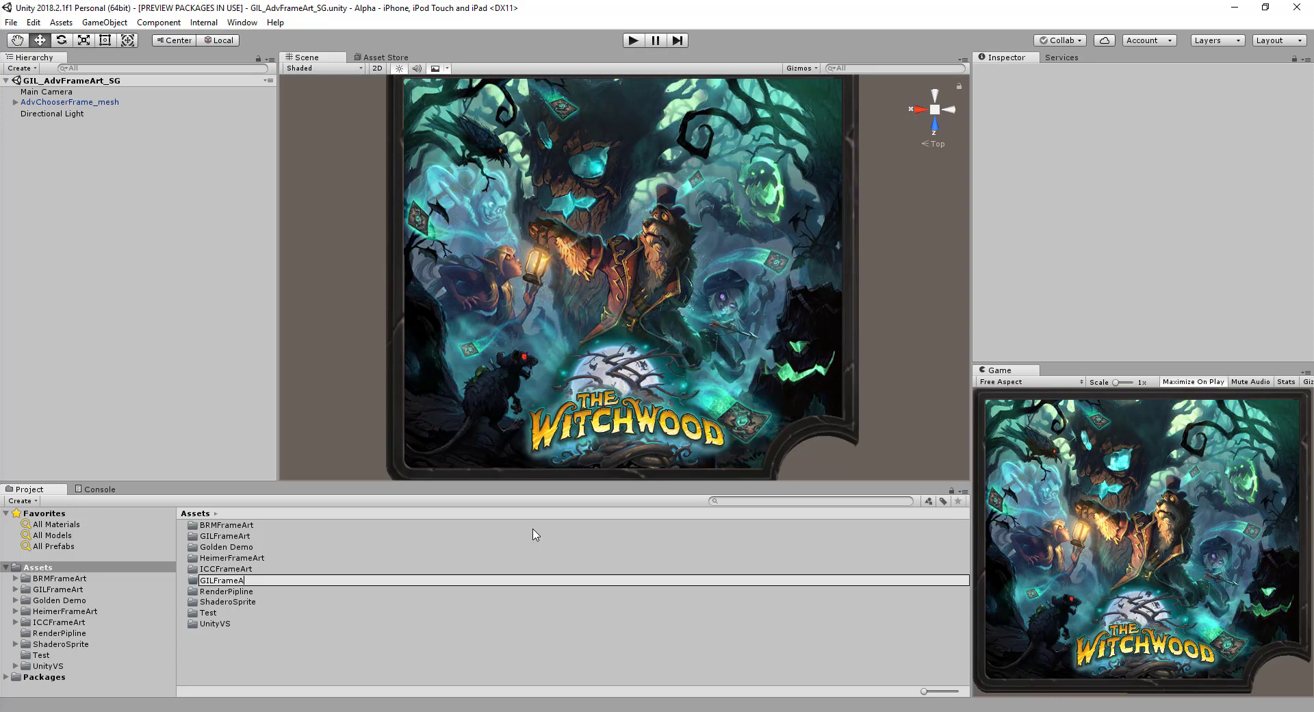
type("rtTu")
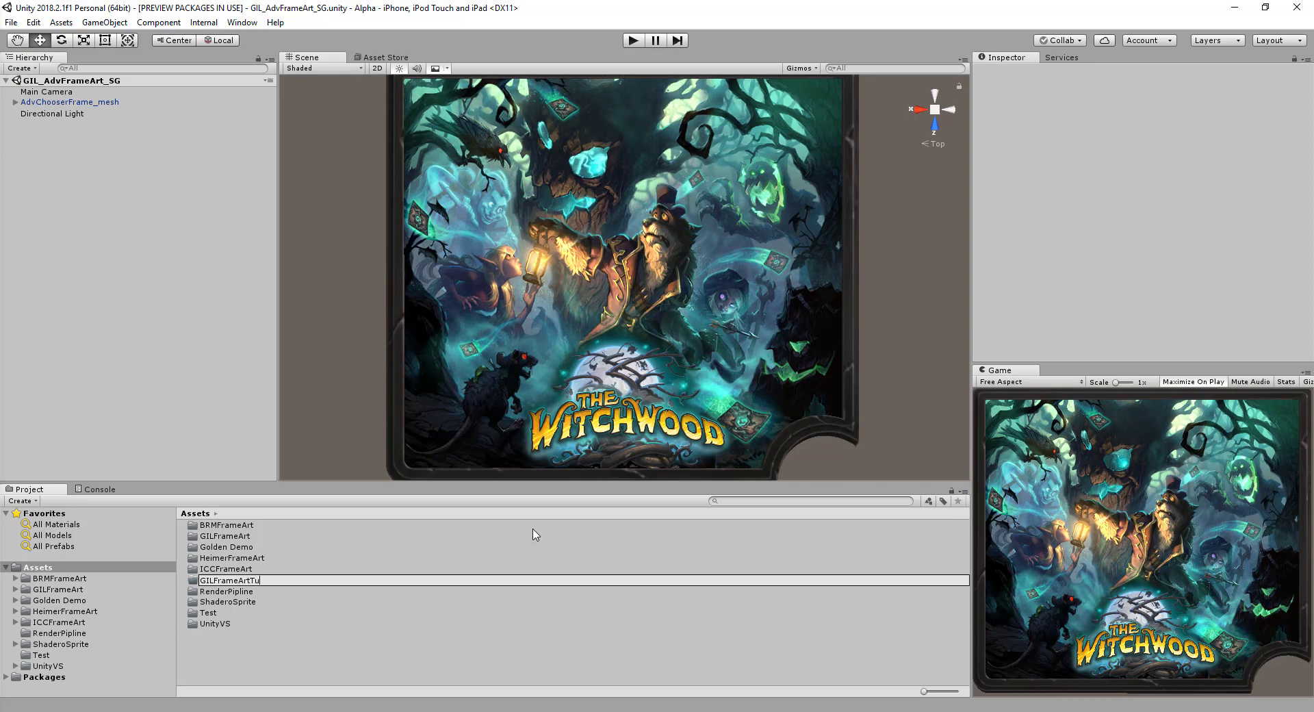
type("torial")
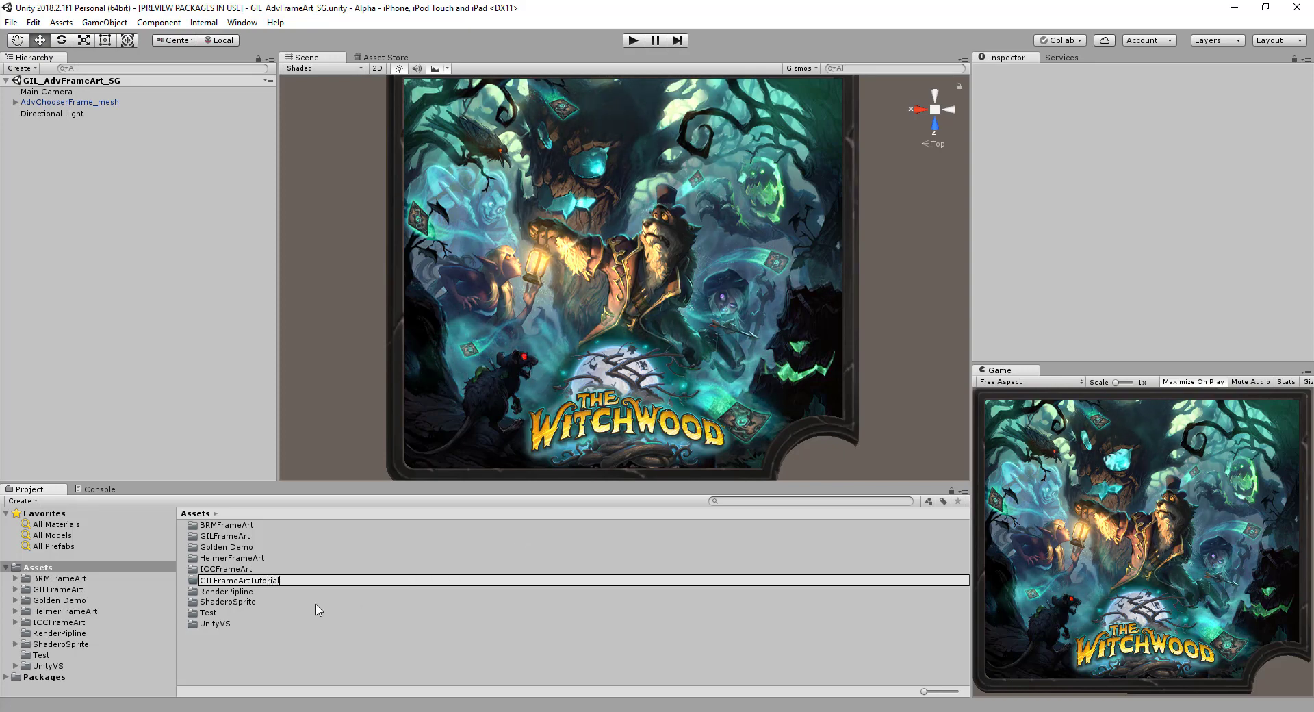
key("Return")
- Create a subfolder named Scenes inside the GILFrameArtTutorial folder
double_click(260, 548)
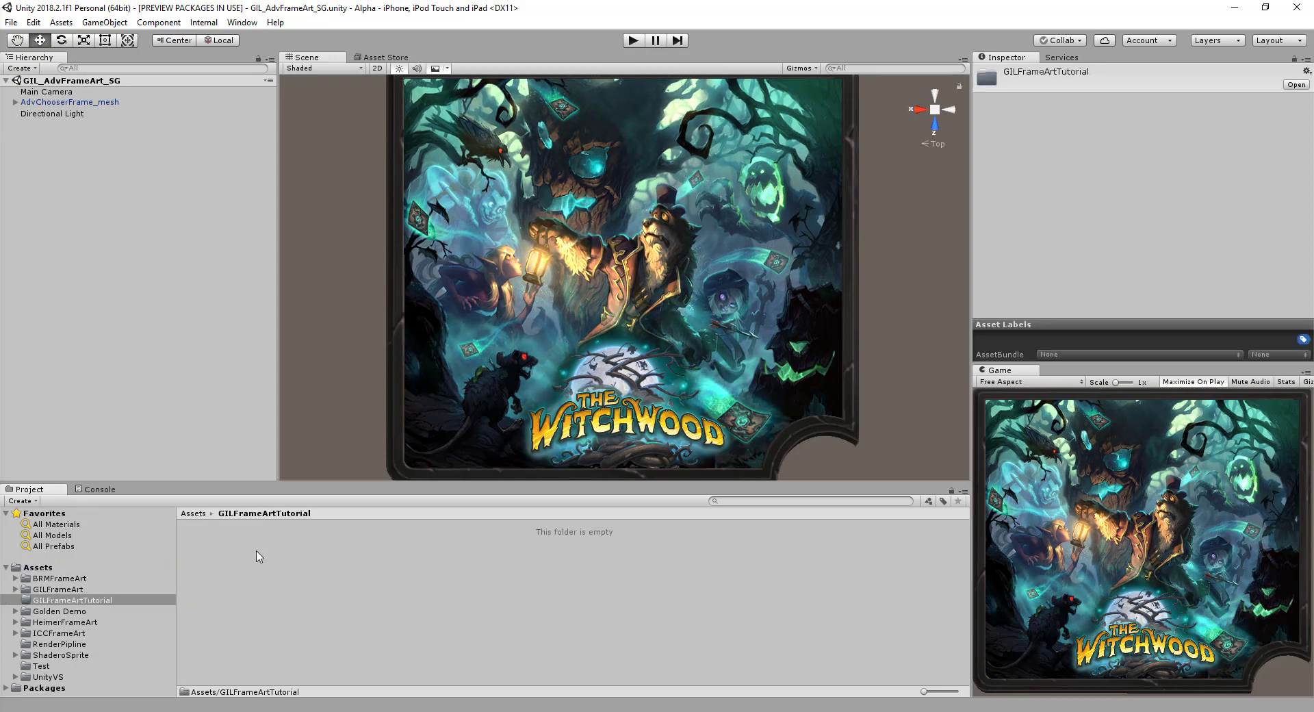
right_click(260, 557)
mouse_move(354, 232)
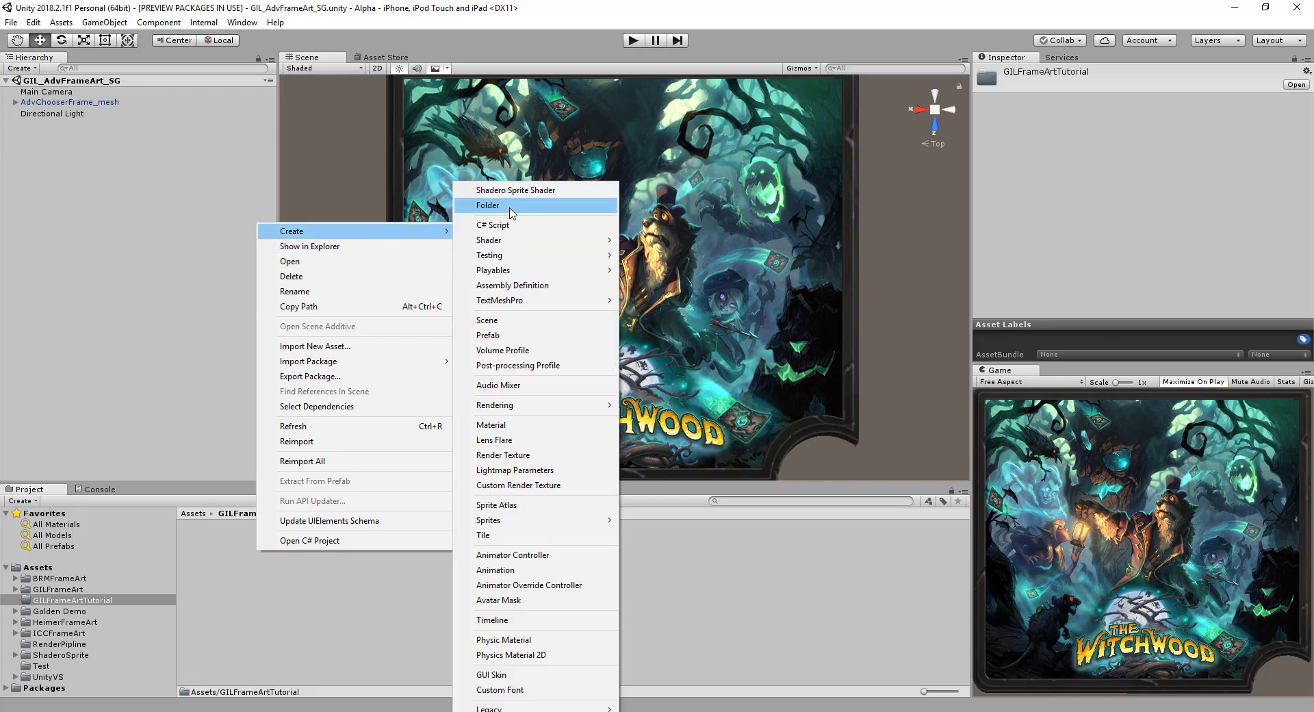
left_click(510, 209)
type("S")
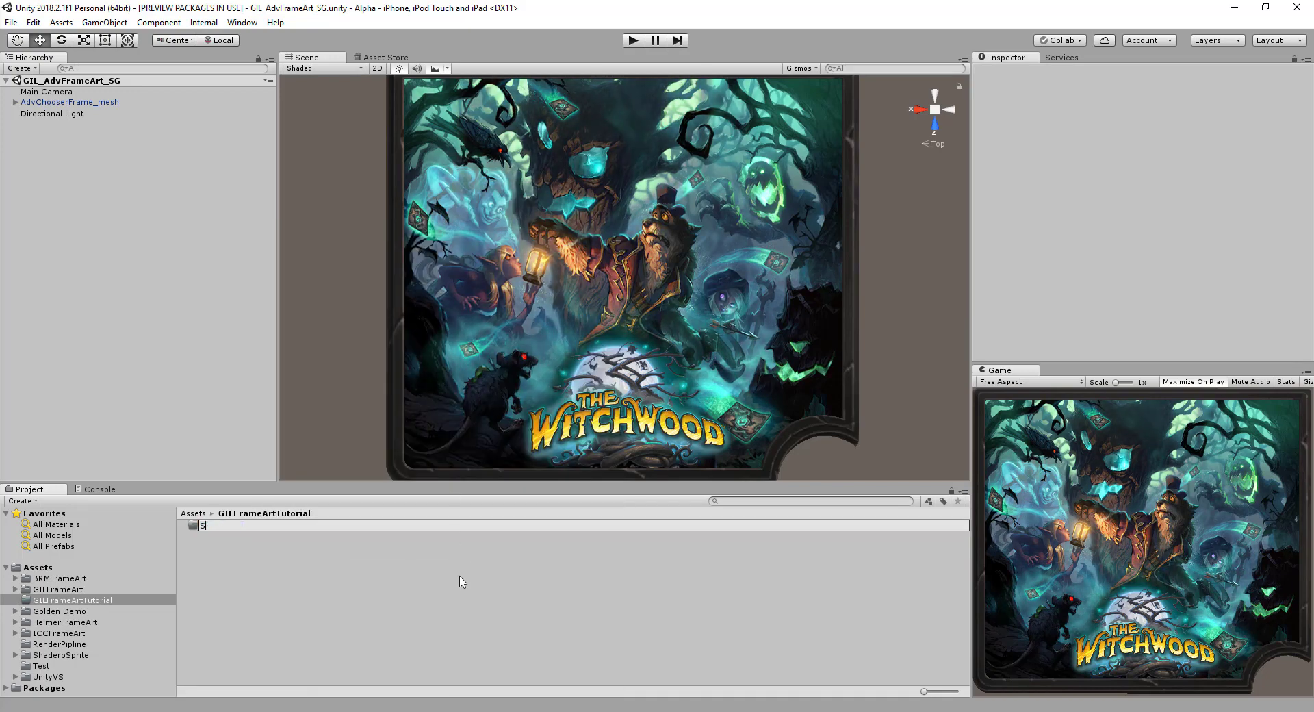
type("cenes")
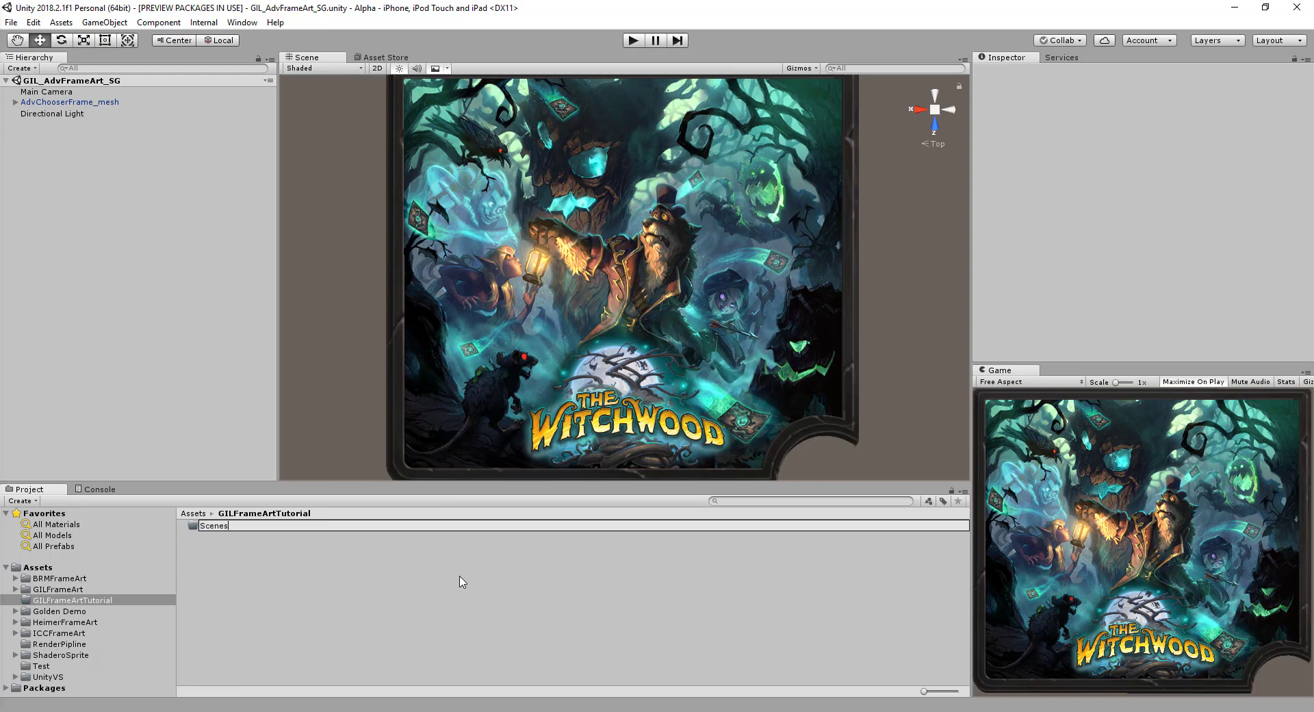
key("Return")
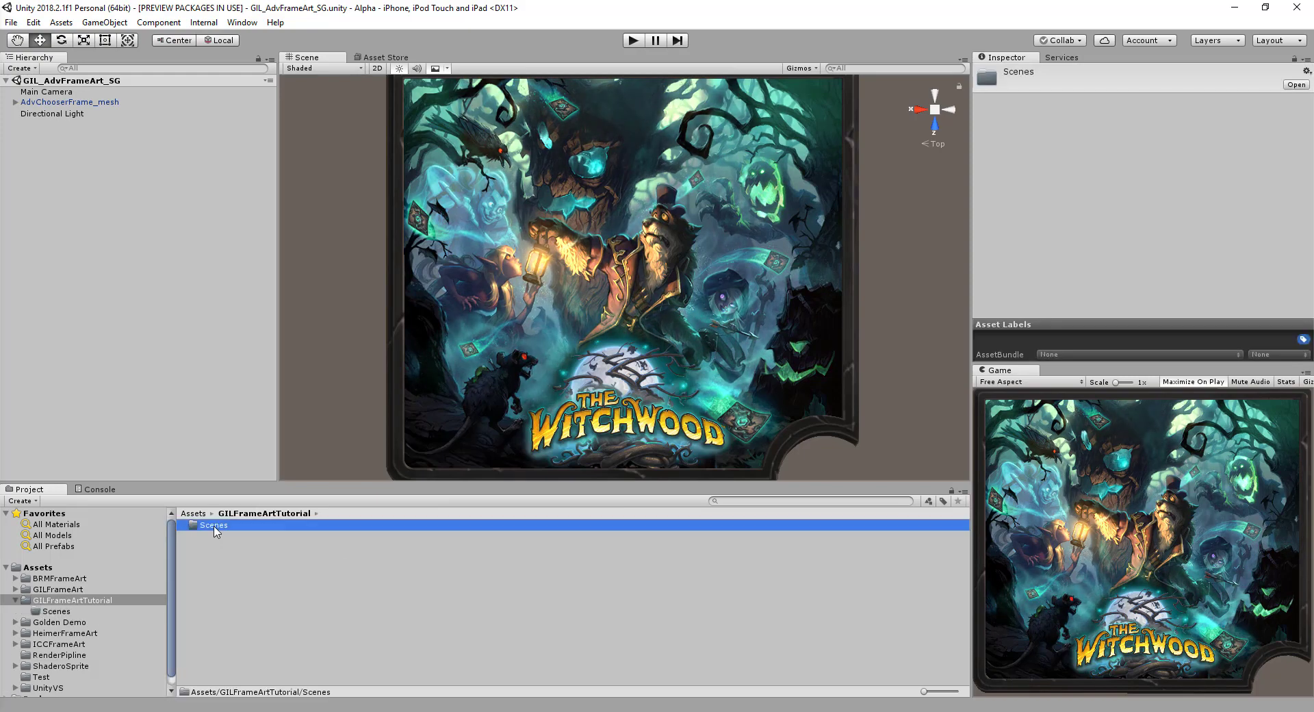
- Create a scene named GILFrameArtTutorial in the new Scenes folder and open it
double_click(215, 528)
right_click(269, 541)
mouse_move(336, 228)
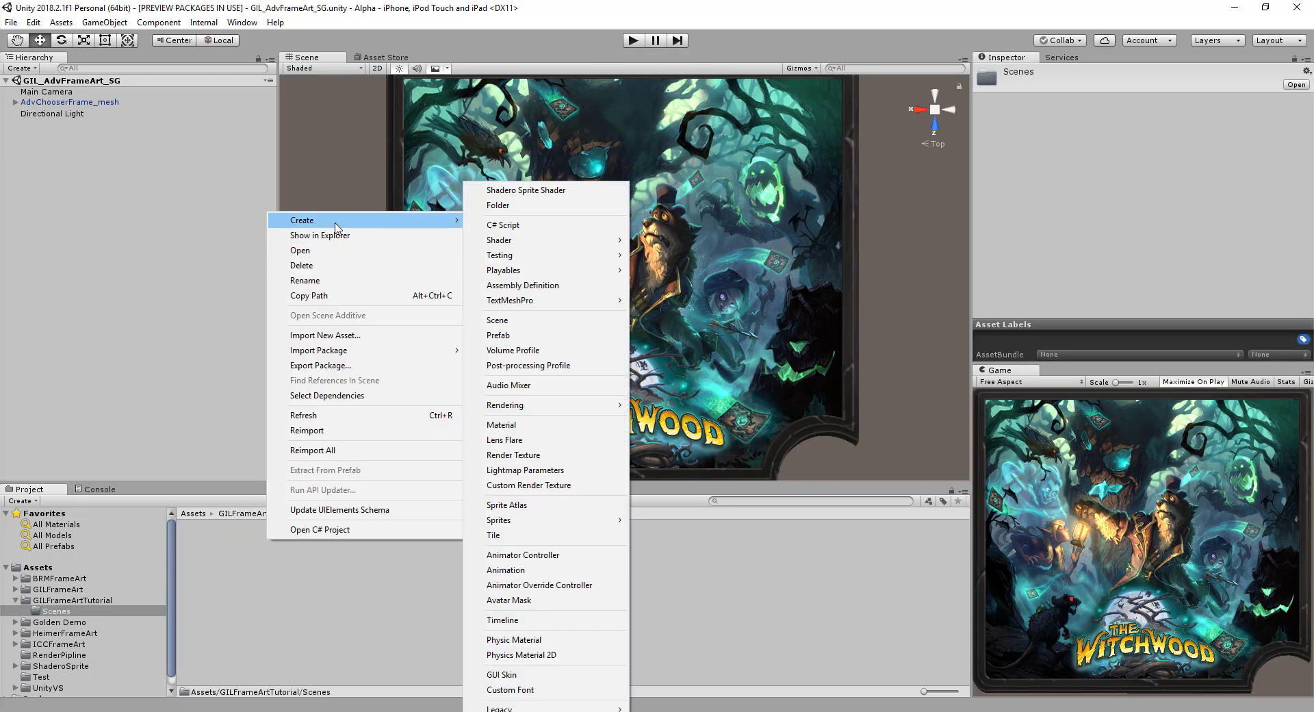
left_click(541, 321)
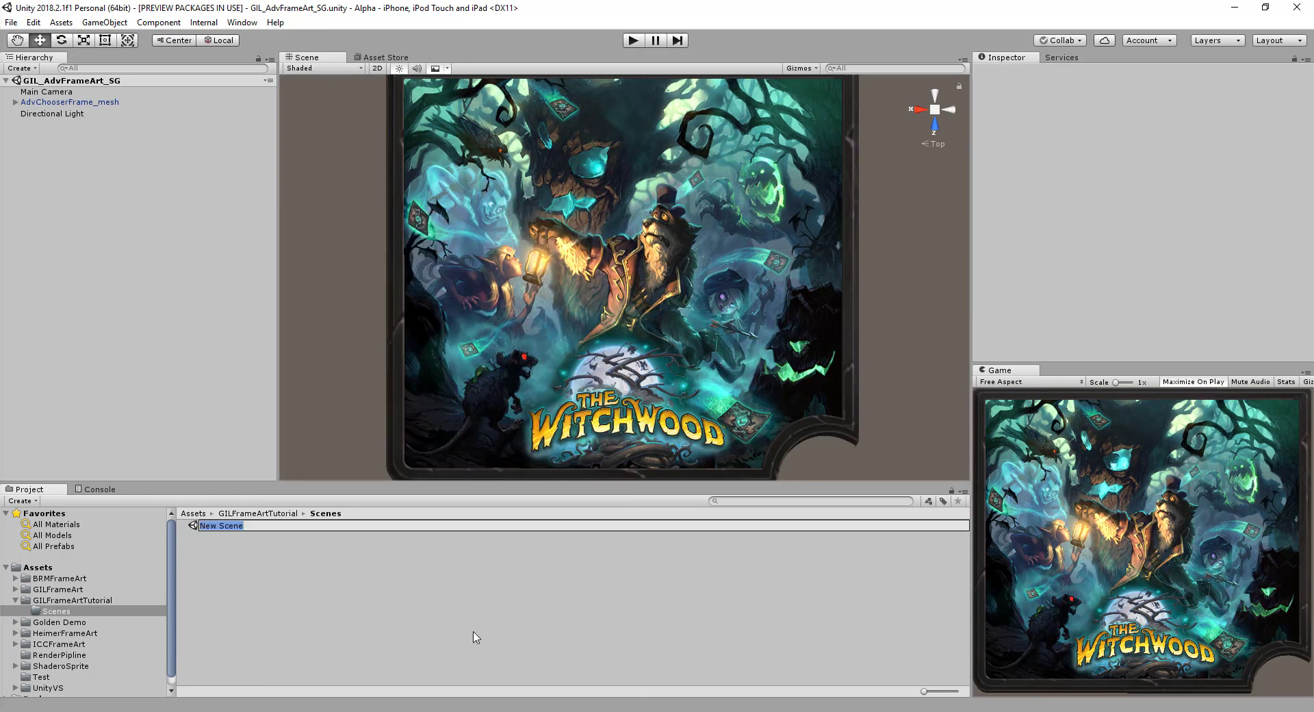
type("GILF")
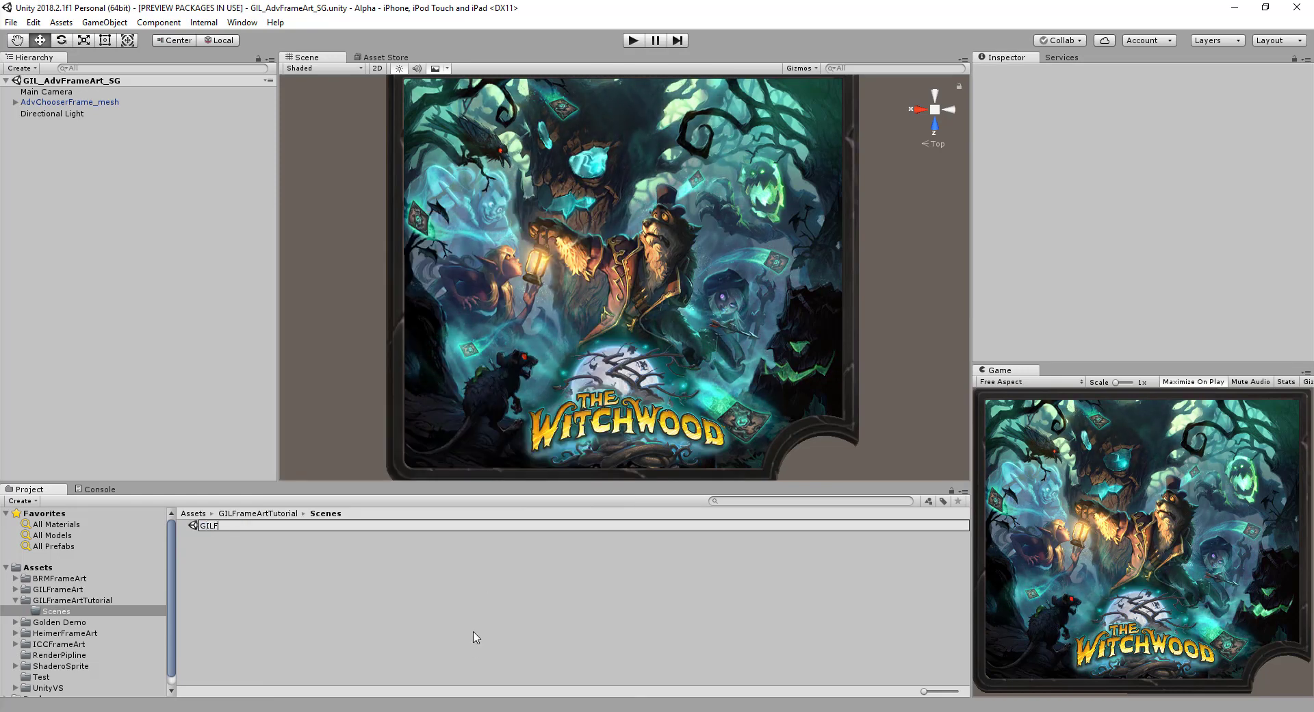
type("rame")
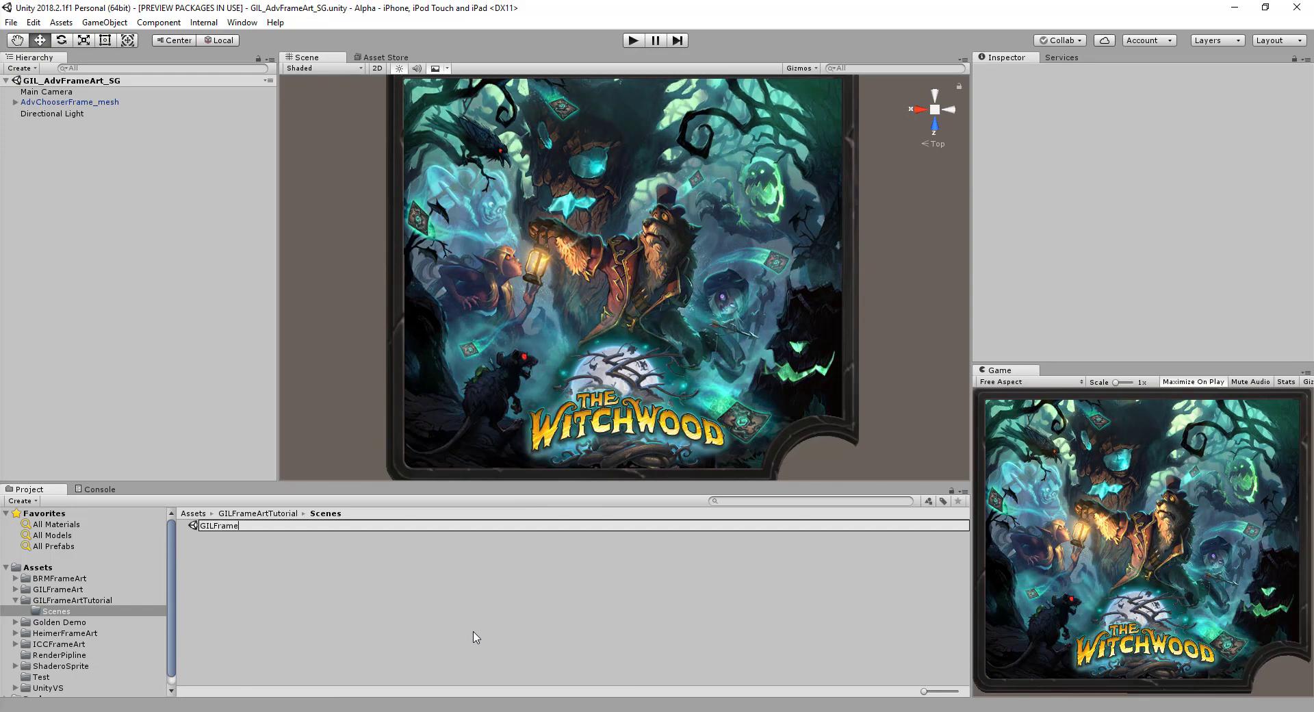
type("Art")
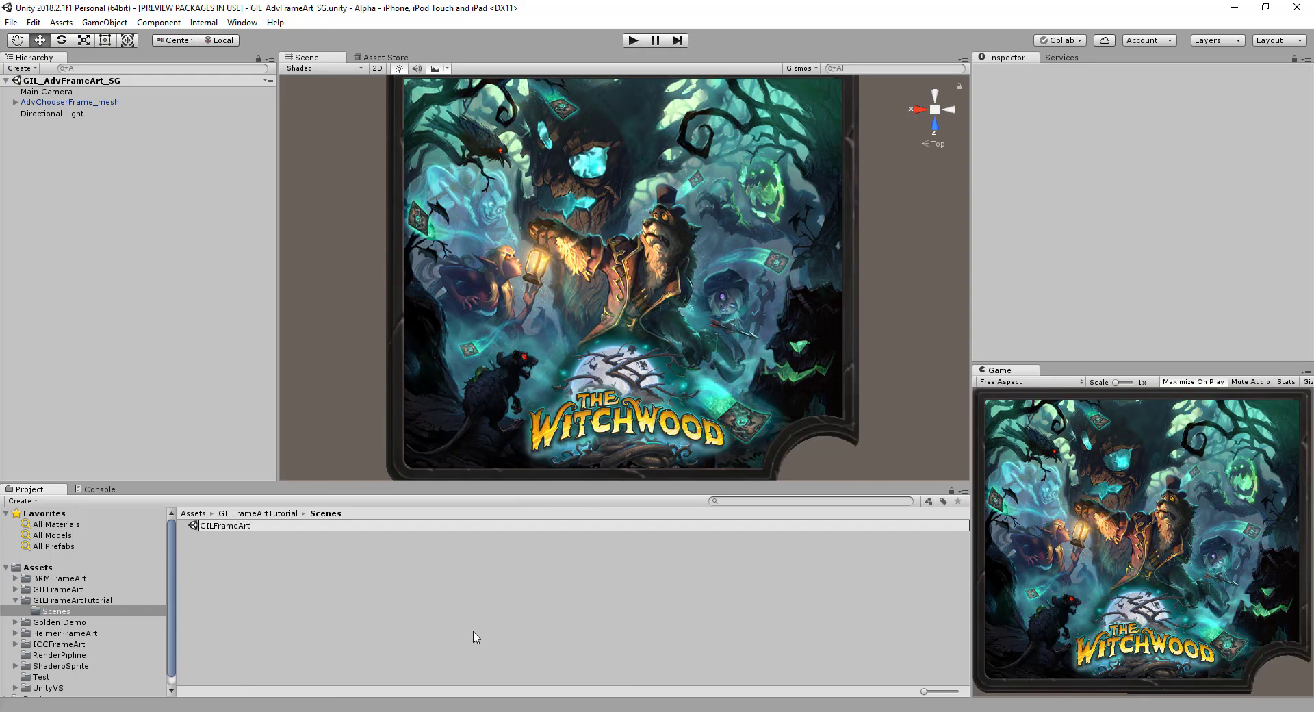
key("BackSpace")
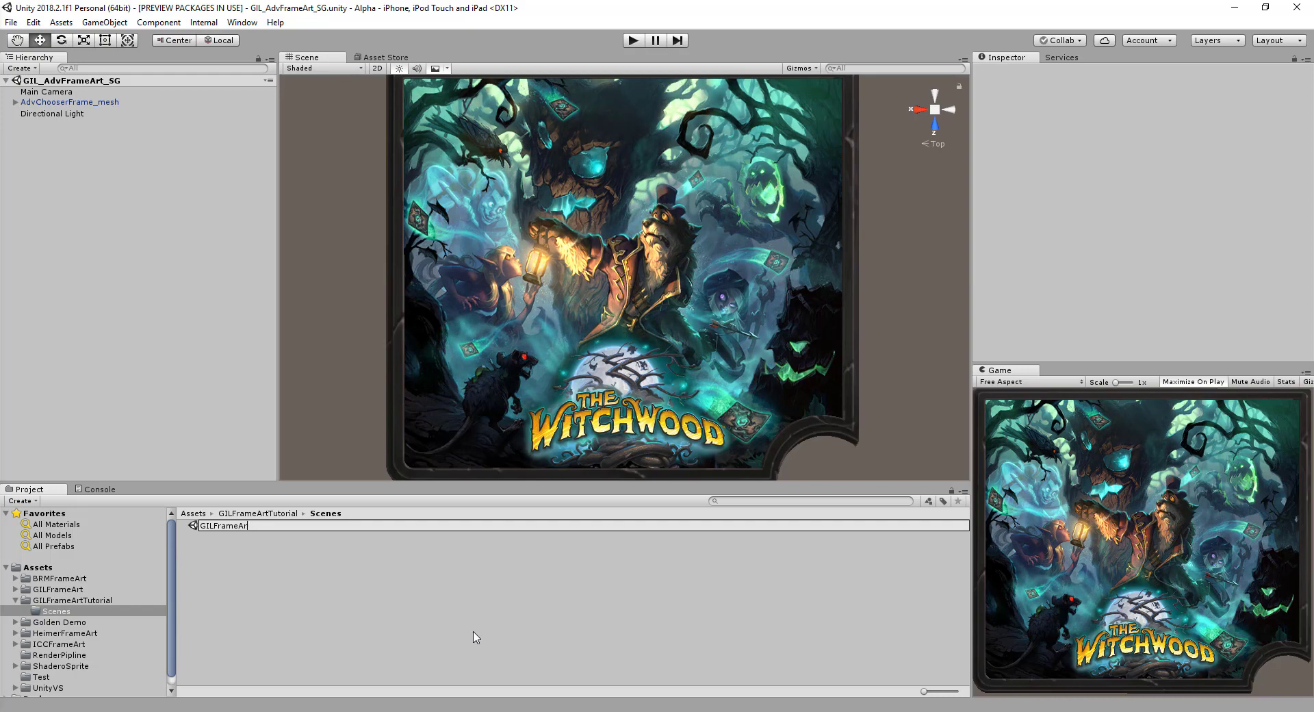
type("tTu")
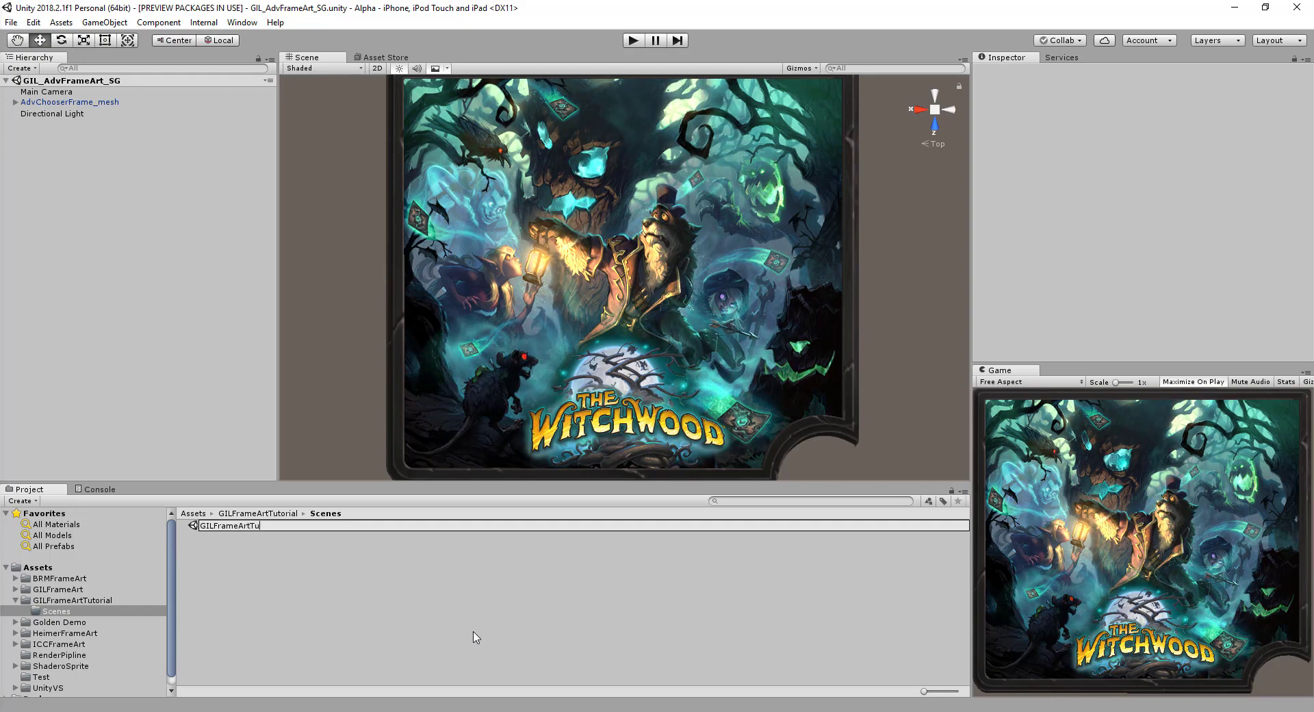
type("torial")
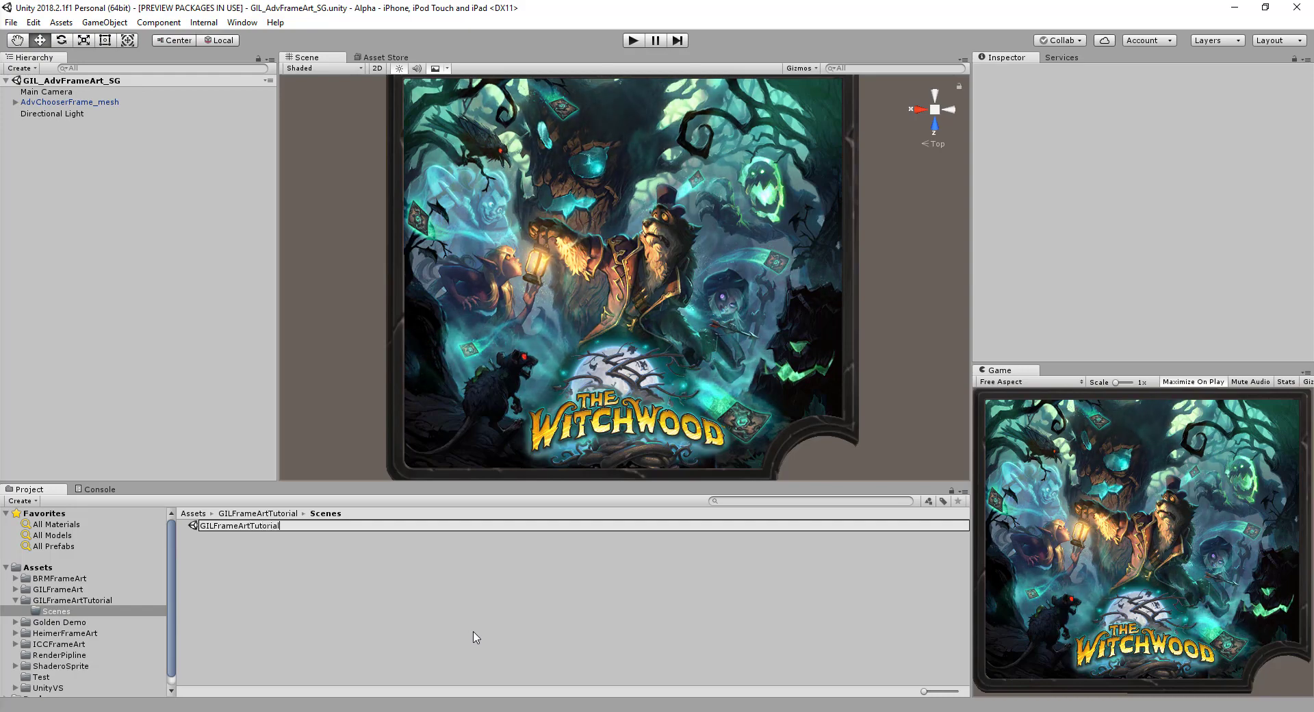
key("Return")
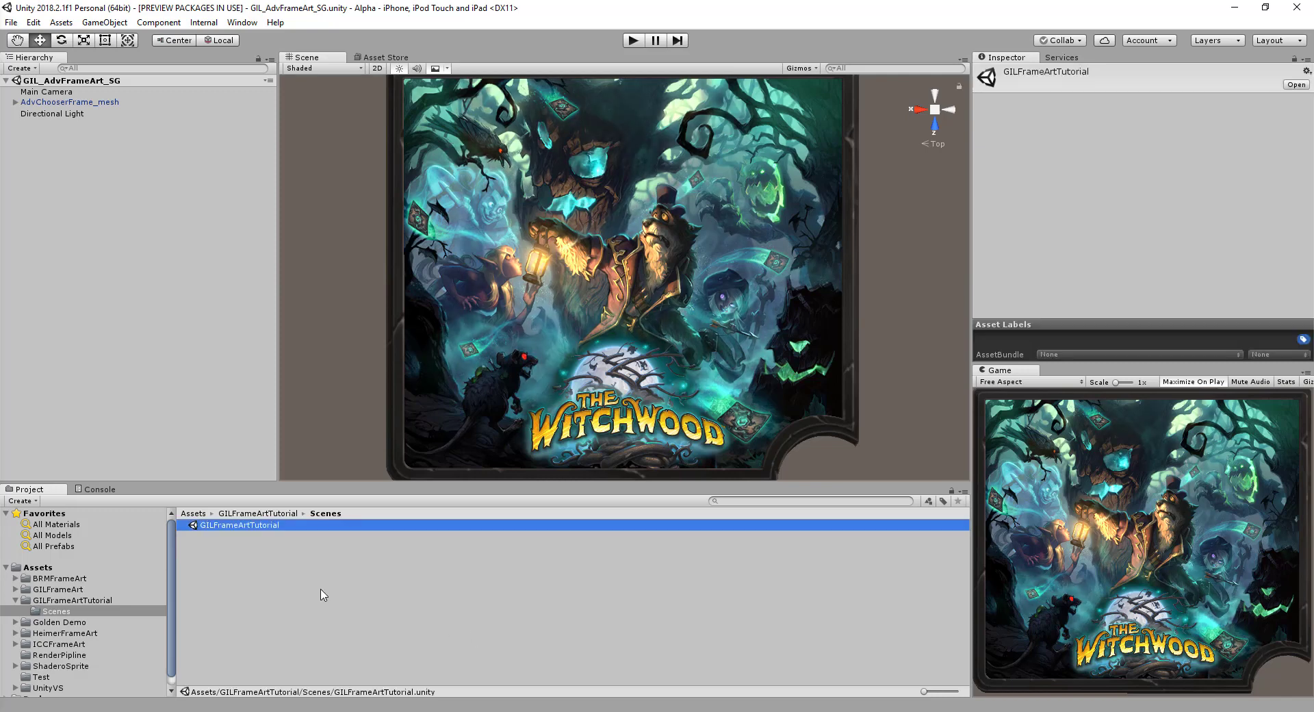
double_click(222, 525)
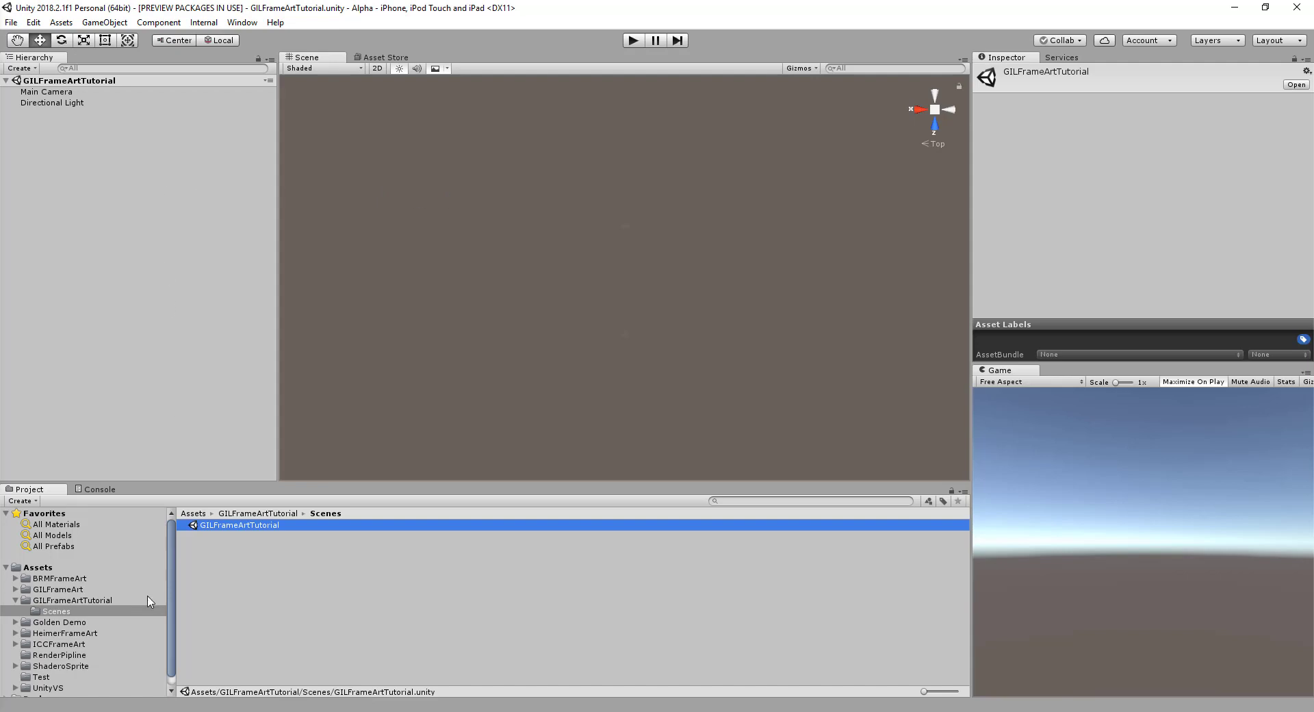
- Add the AdvChooserFrame_mesh model from GILFrameArt's Models folder to the scene and frame the view on it
scroll(108, 605, "down", 1)
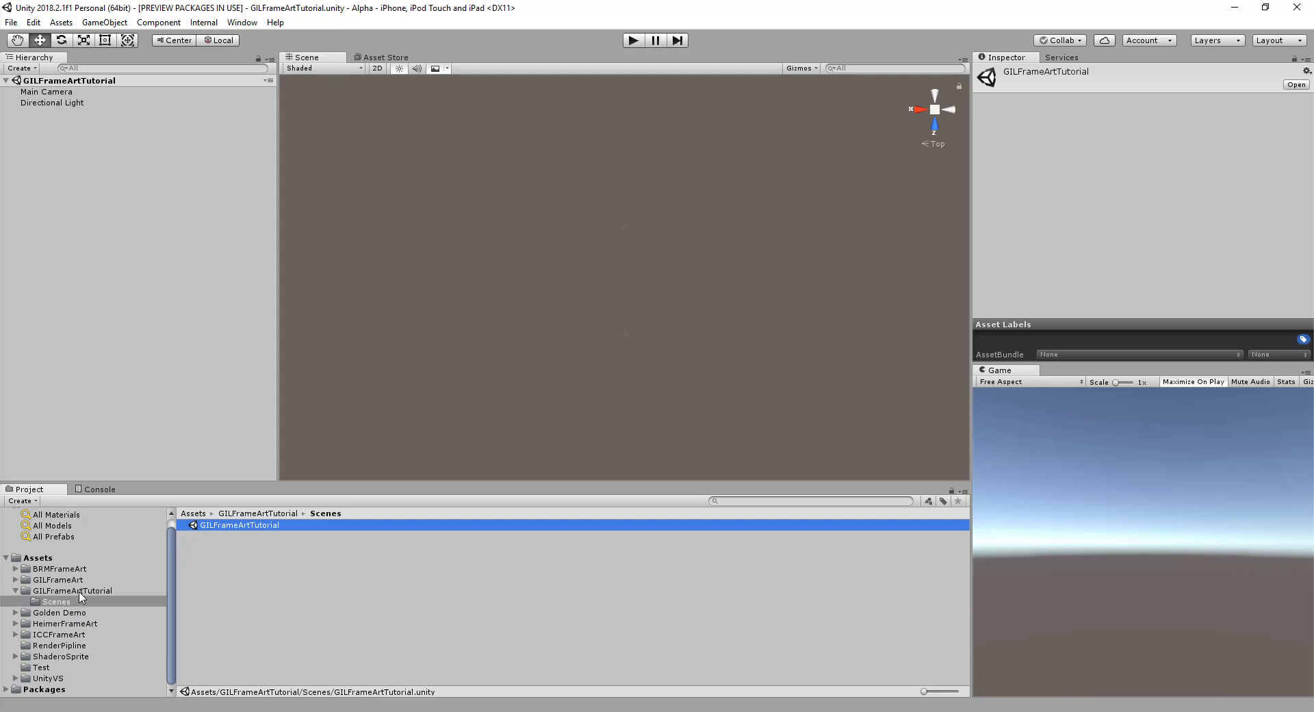
left_click(15, 580)
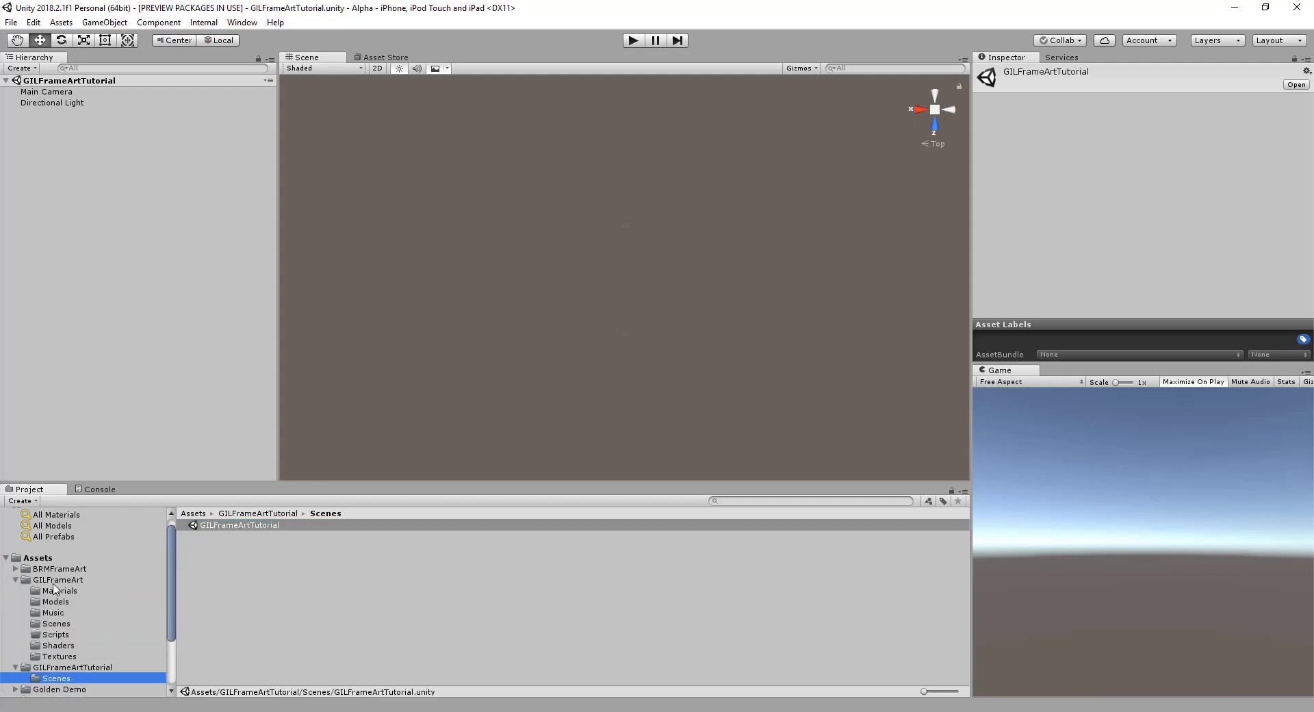
scroll(83, 649, "down", 3)
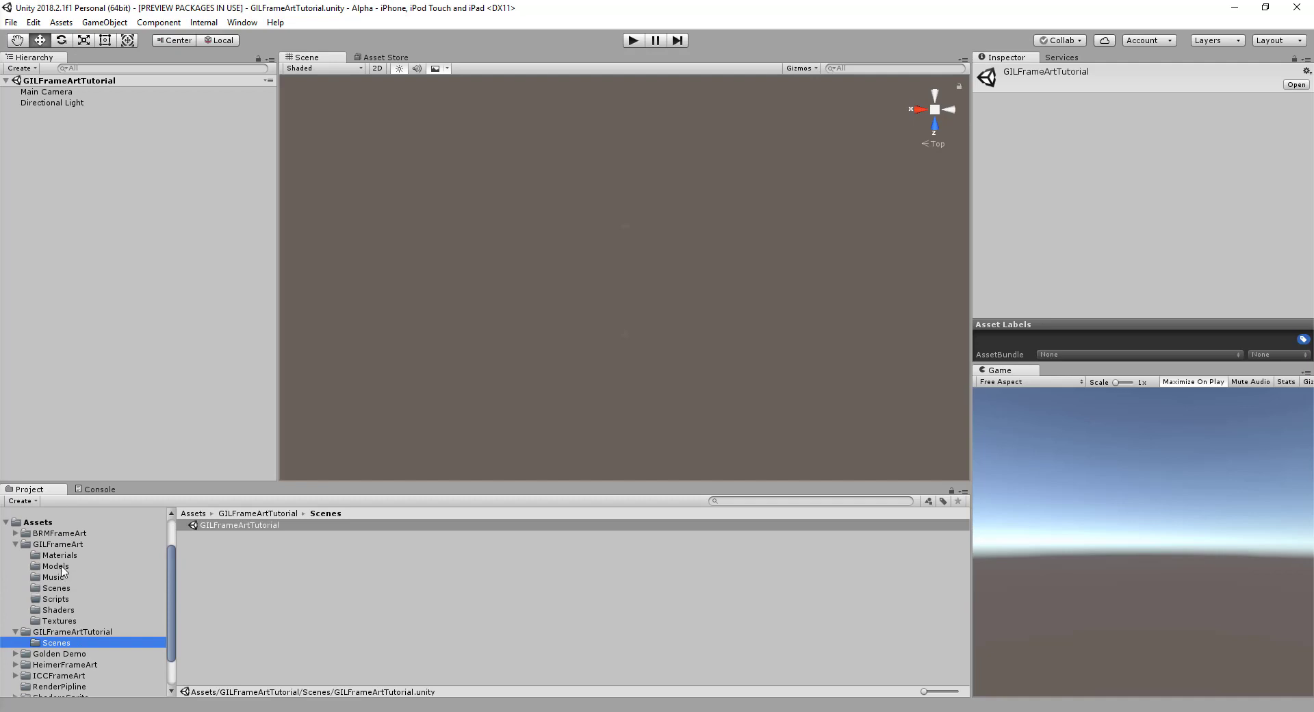
left_click(55, 566)
left_click_drag(251, 527, 589, 335)
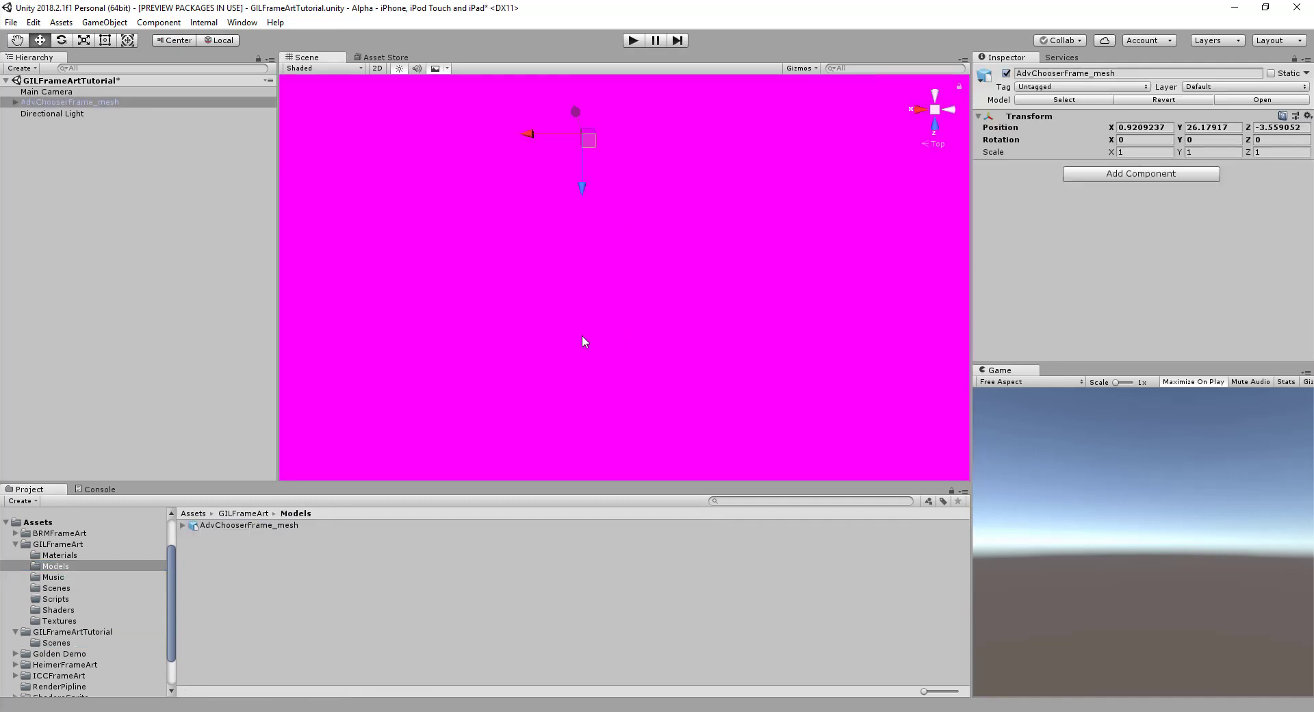
scroll(581, 336, "down", 10)
double_click(103, 102)
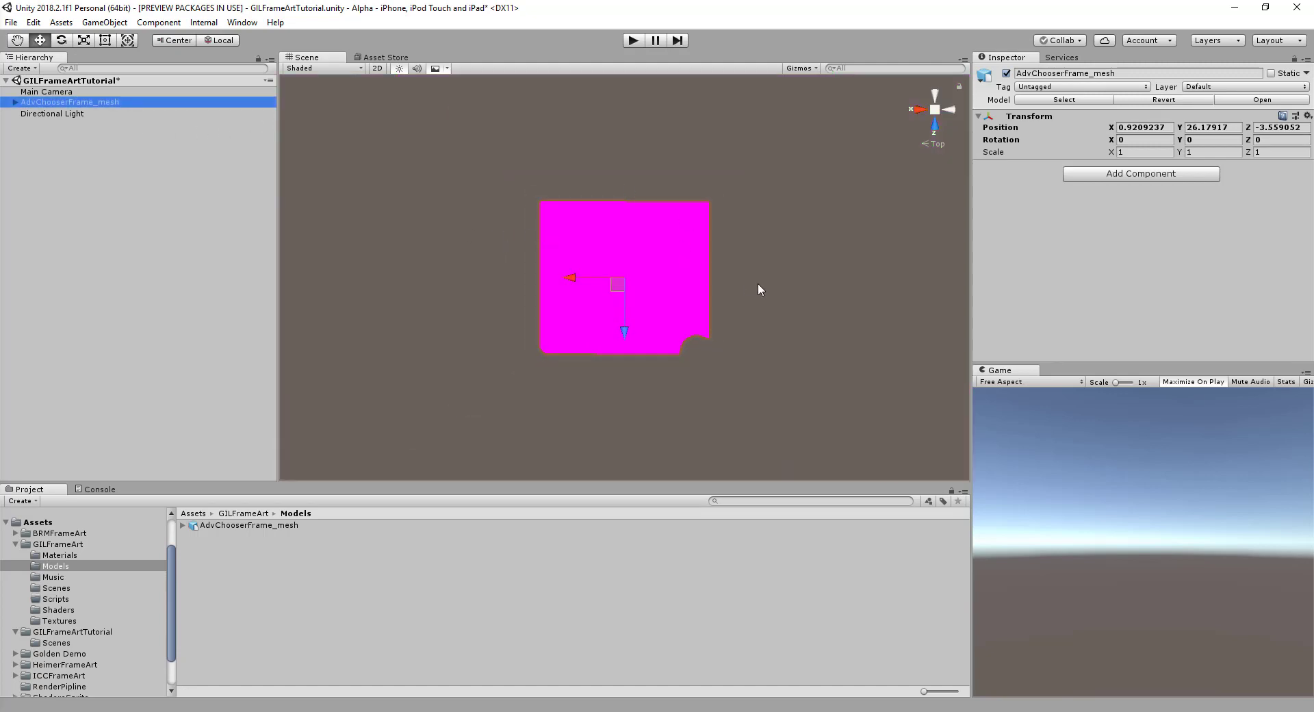
- Rotate the Main Camera to 90 degrees on the X axis so it looks straight down
scroll(759, 287, "up", 5)
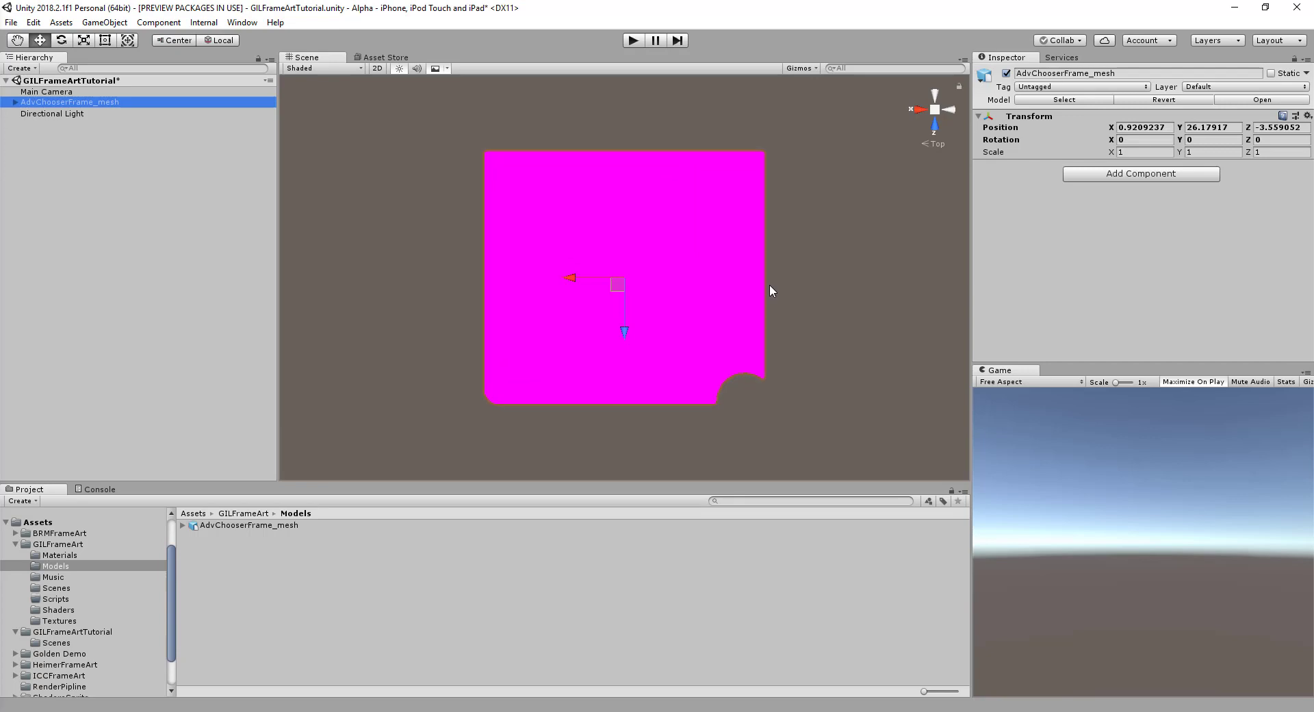
scroll(770, 285, "up", 5)
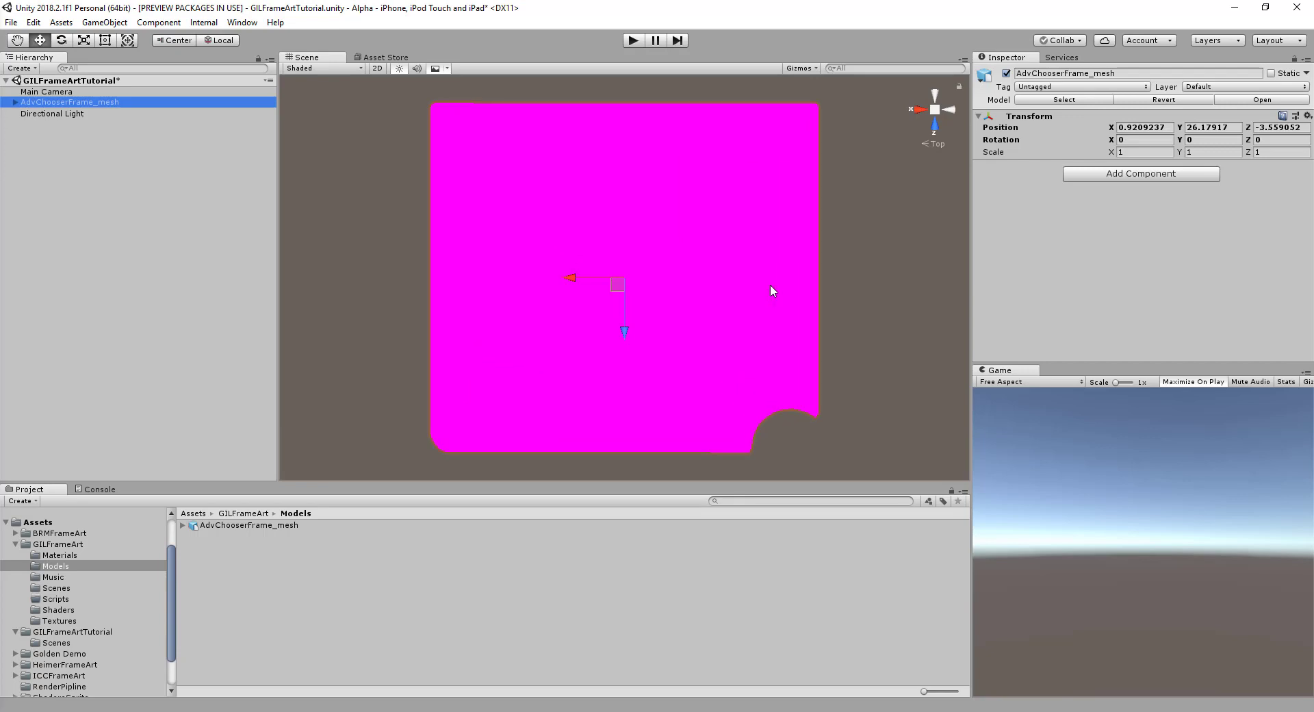
scroll(770, 284, "up", 1)
left_click(57, 93)
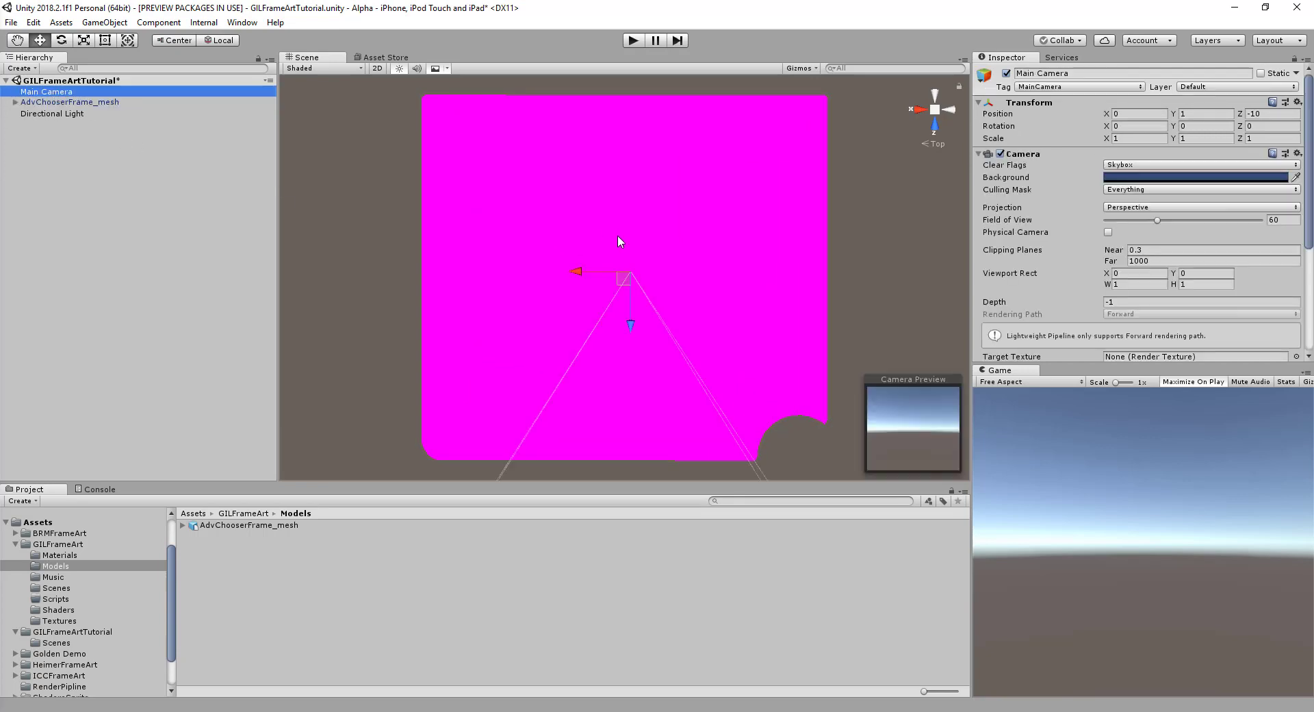
left_click(61, 40)
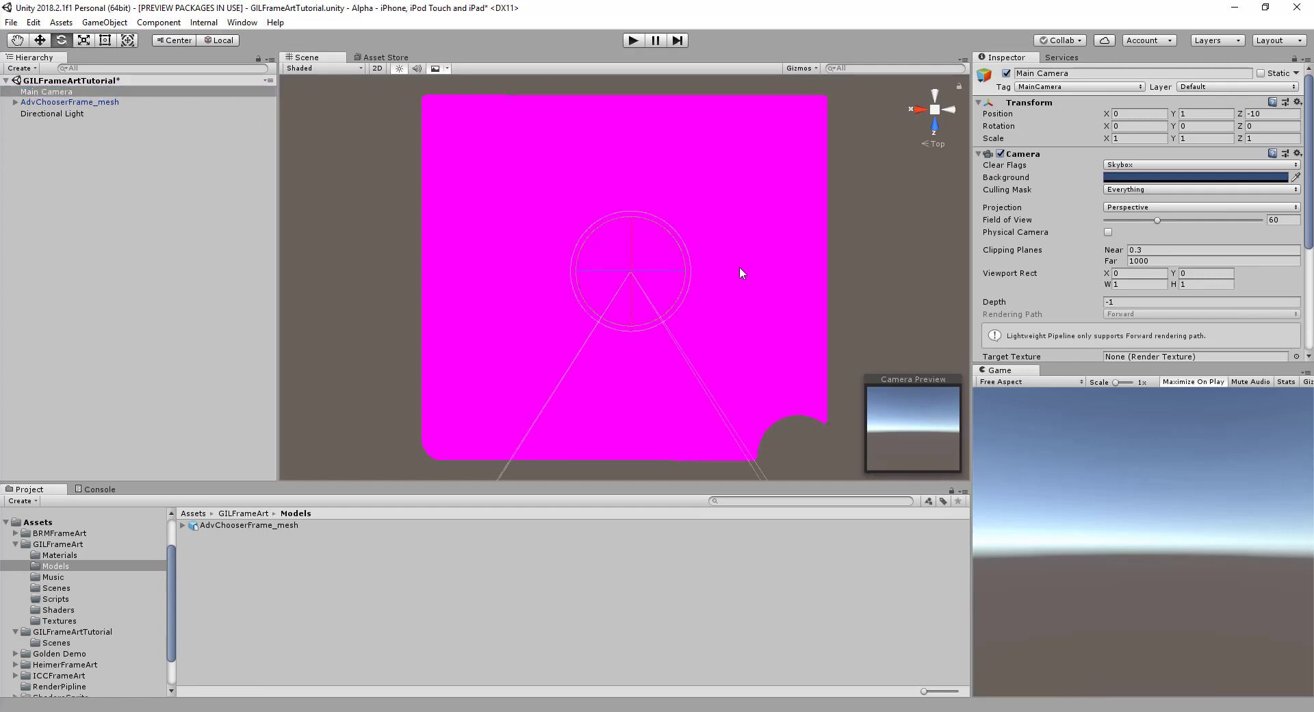
key("alt")
left_click_drag(818, 303, 889, 132, "alt")
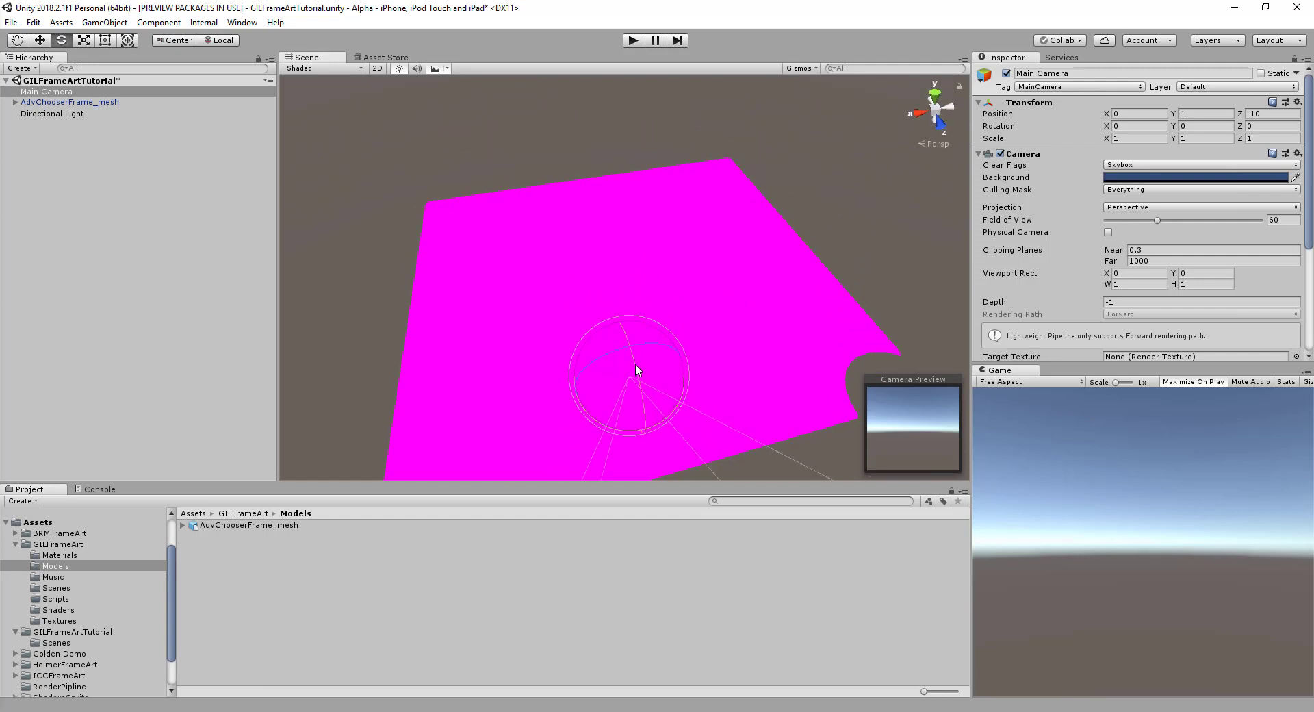
left_click_drag(635, 365, 661, 460)
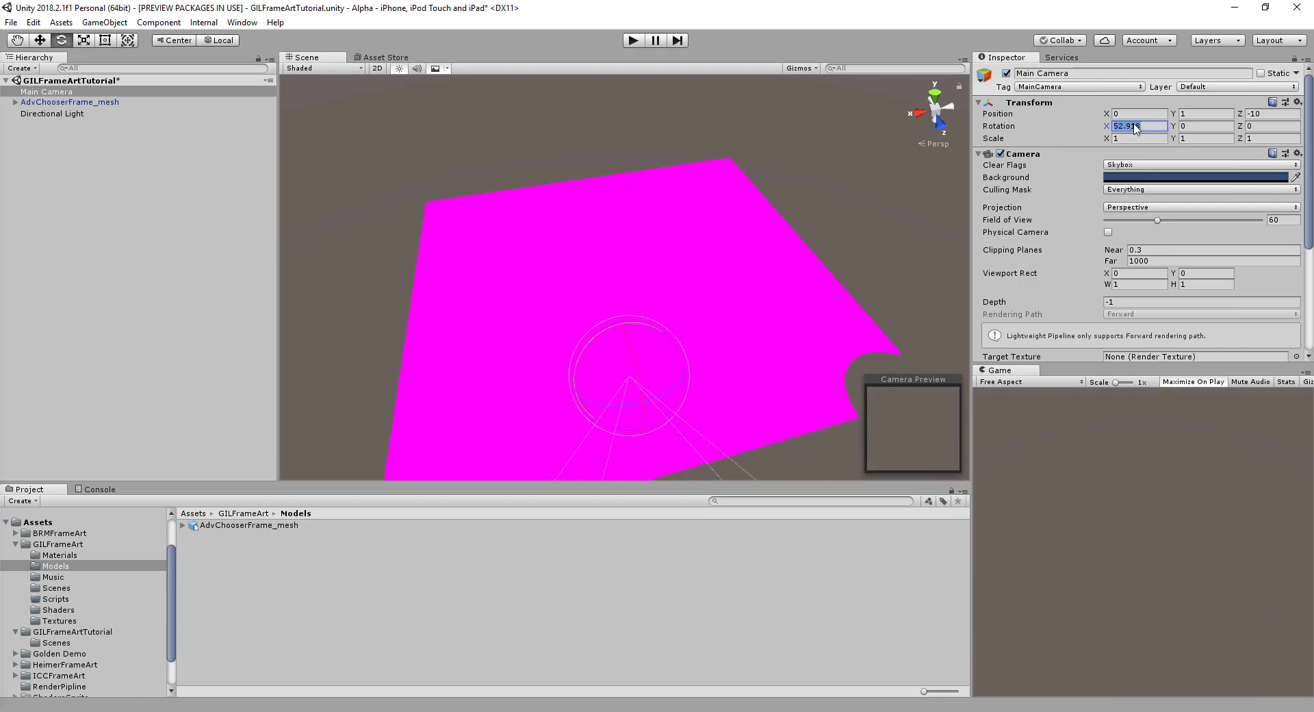
type("90")
- Set the Main Camera's position to 6.5 on Y and 0 on Z
left_click(40, 40)
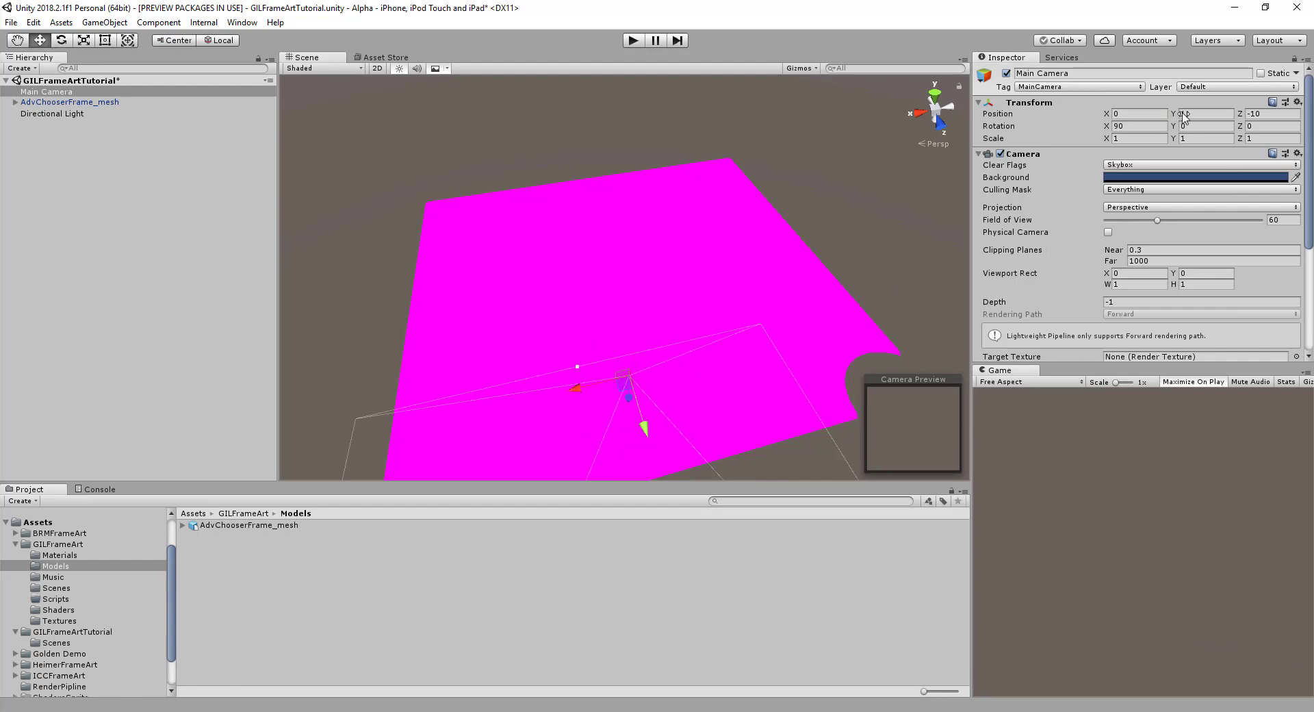
left_click_drag(1239, 115, 867, 149)
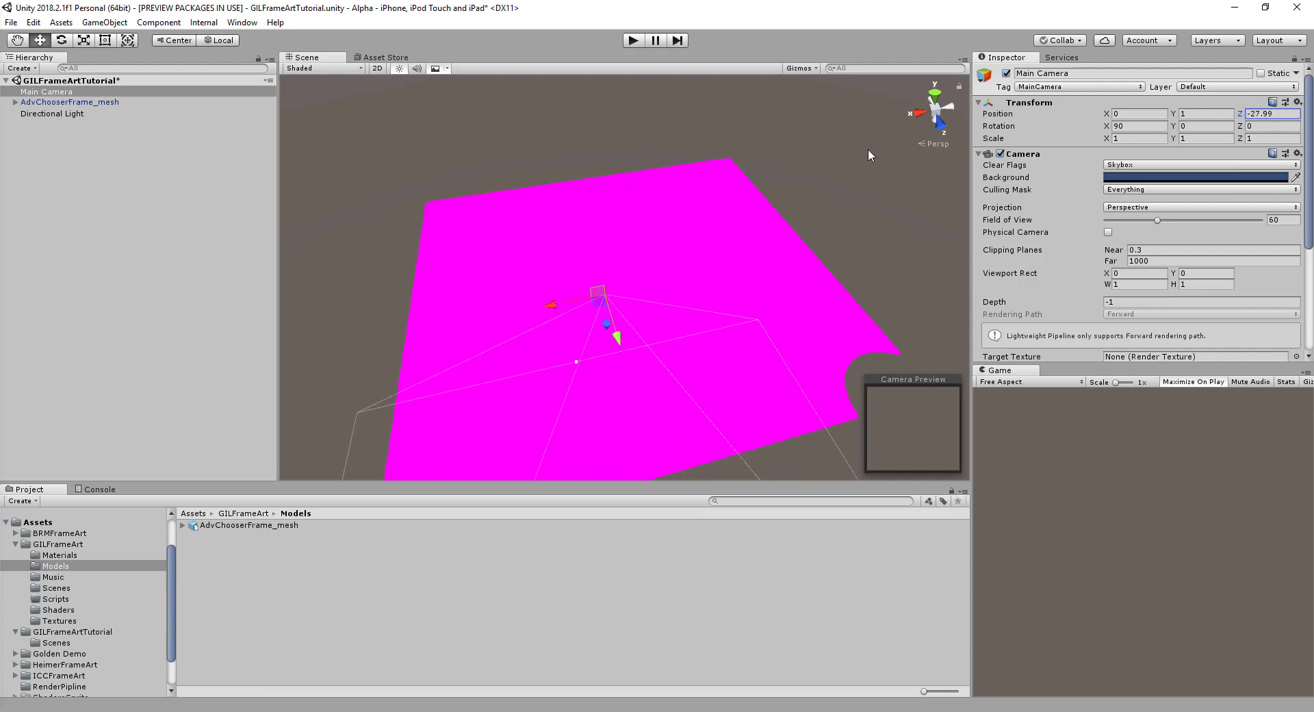
left_click(1256, 113)
type("0")
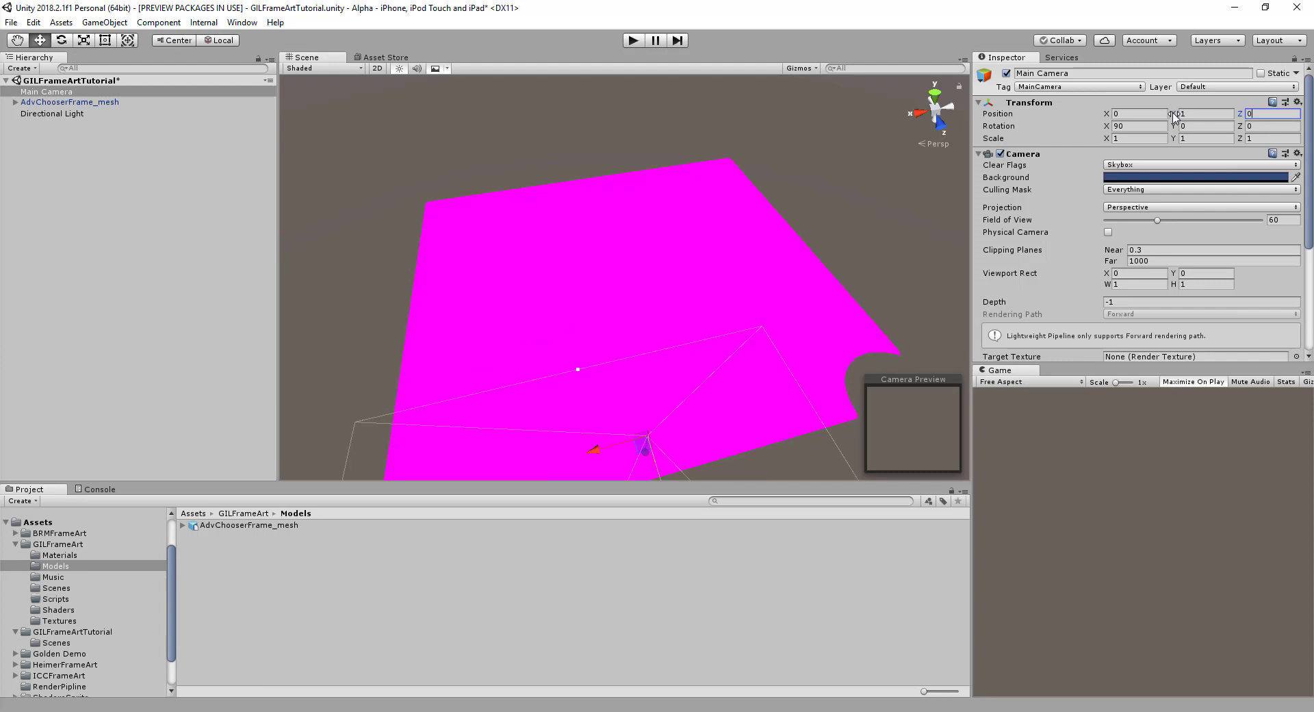
left_click(1208, 115)
type("6.5")
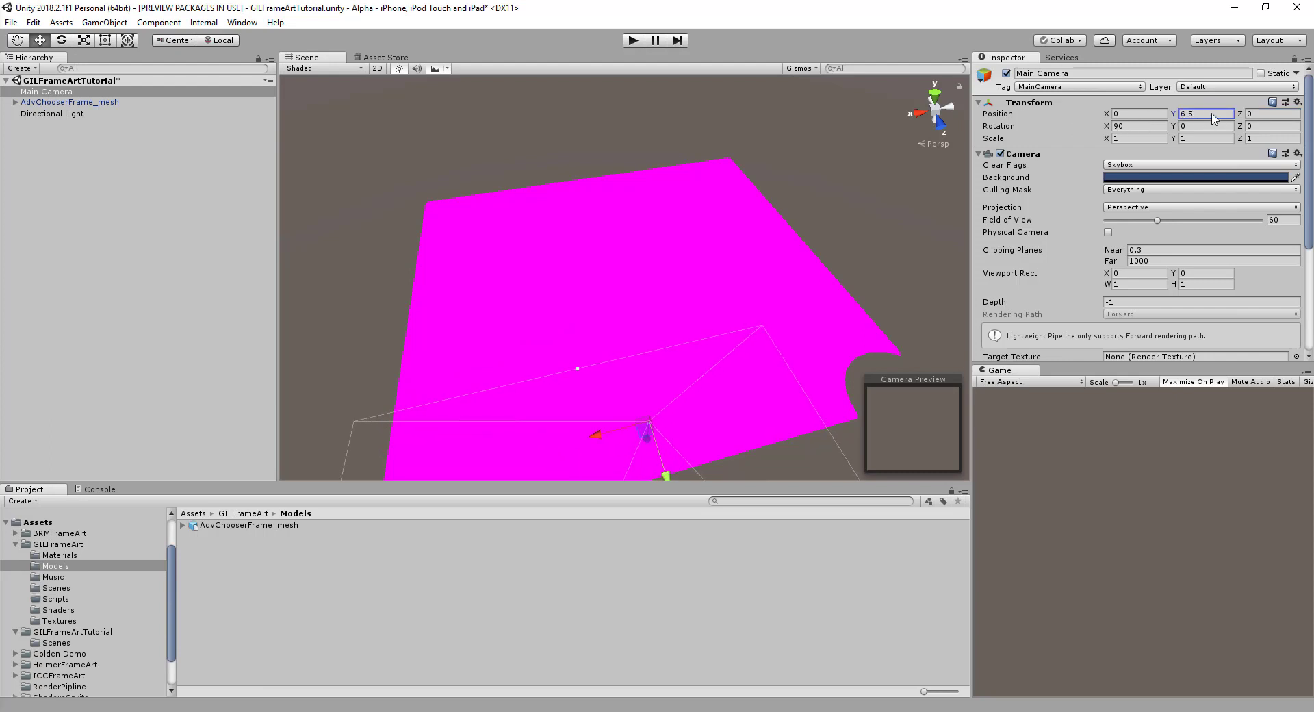
- Move the Main Camera above the frame mesh, to about 64.63 on Y and -10.05 on Z
left_click_drag(1212, 114, 238, 101)
scroll(338, 212, "down", 5)
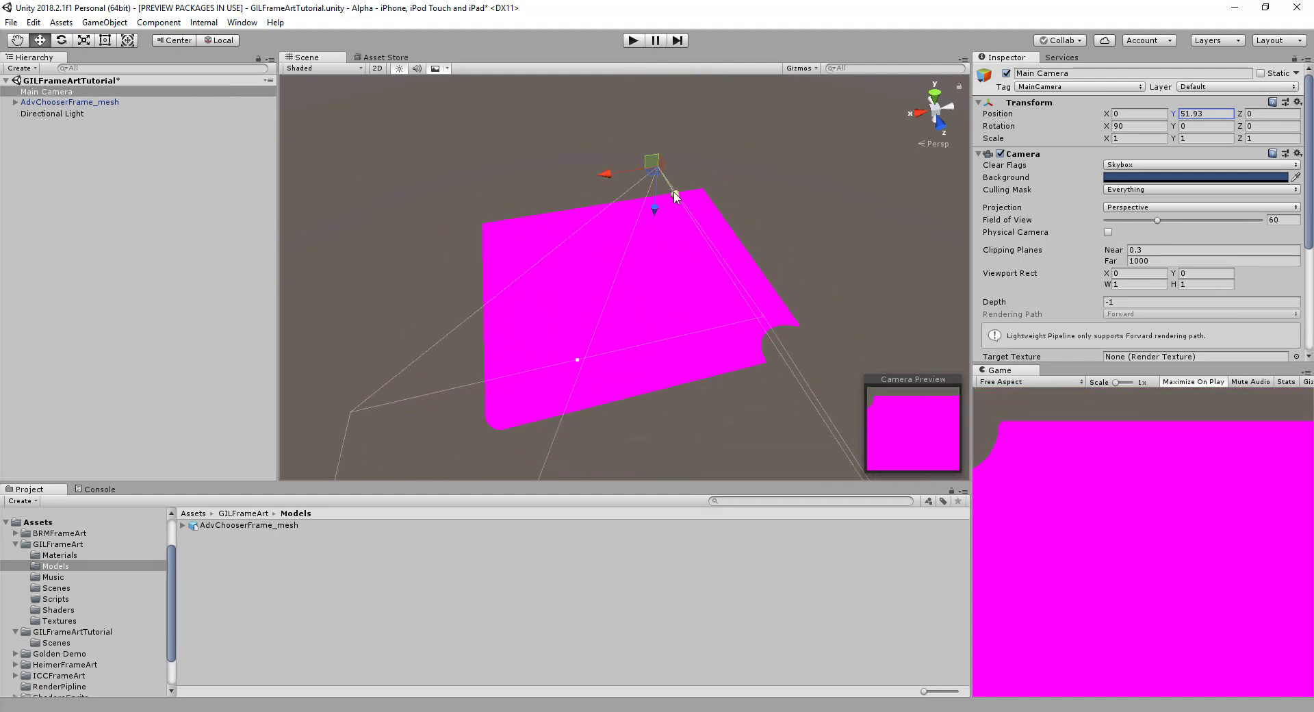
left_click_drag(675, 196, 634, 145)
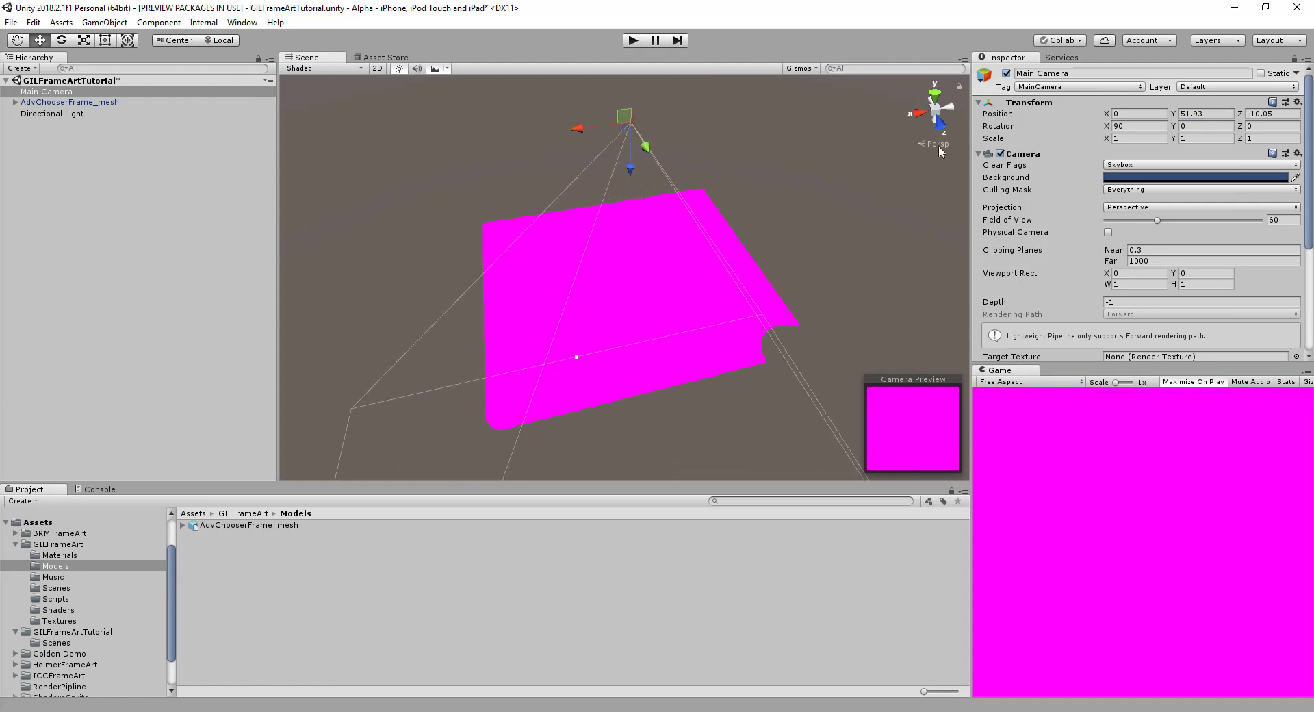
left_click_drag(1172, 115, 159, 137)
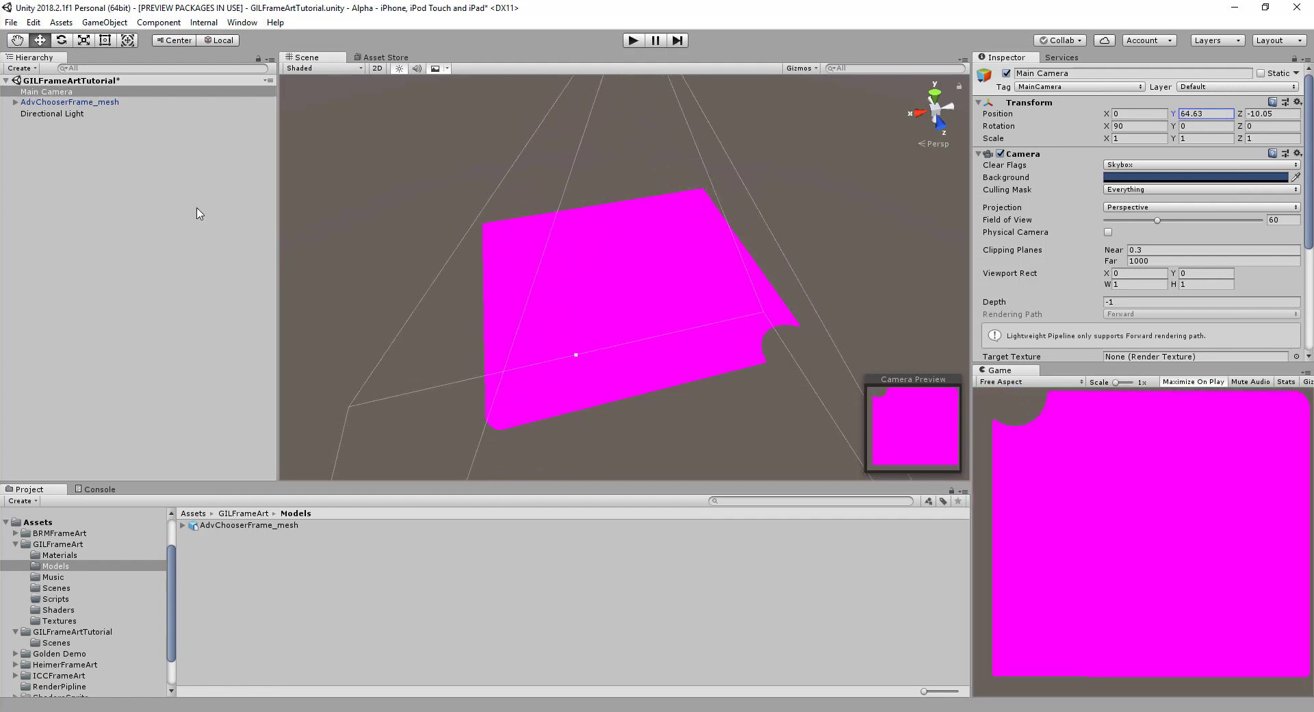
- Reset the position of AdvChooserFrame_mesh to 0 on the X, Y and Z axes
middle_click_drag(455, 208, 400, 231)
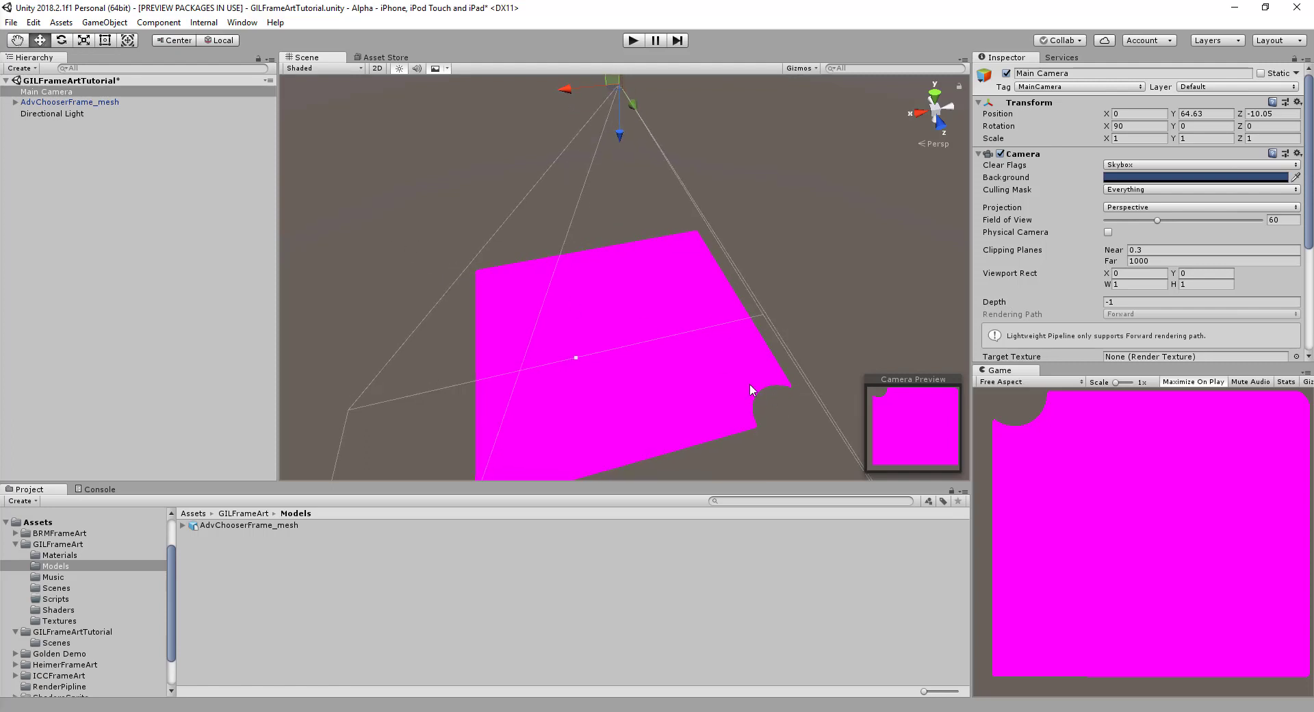
left_click(669, 316)
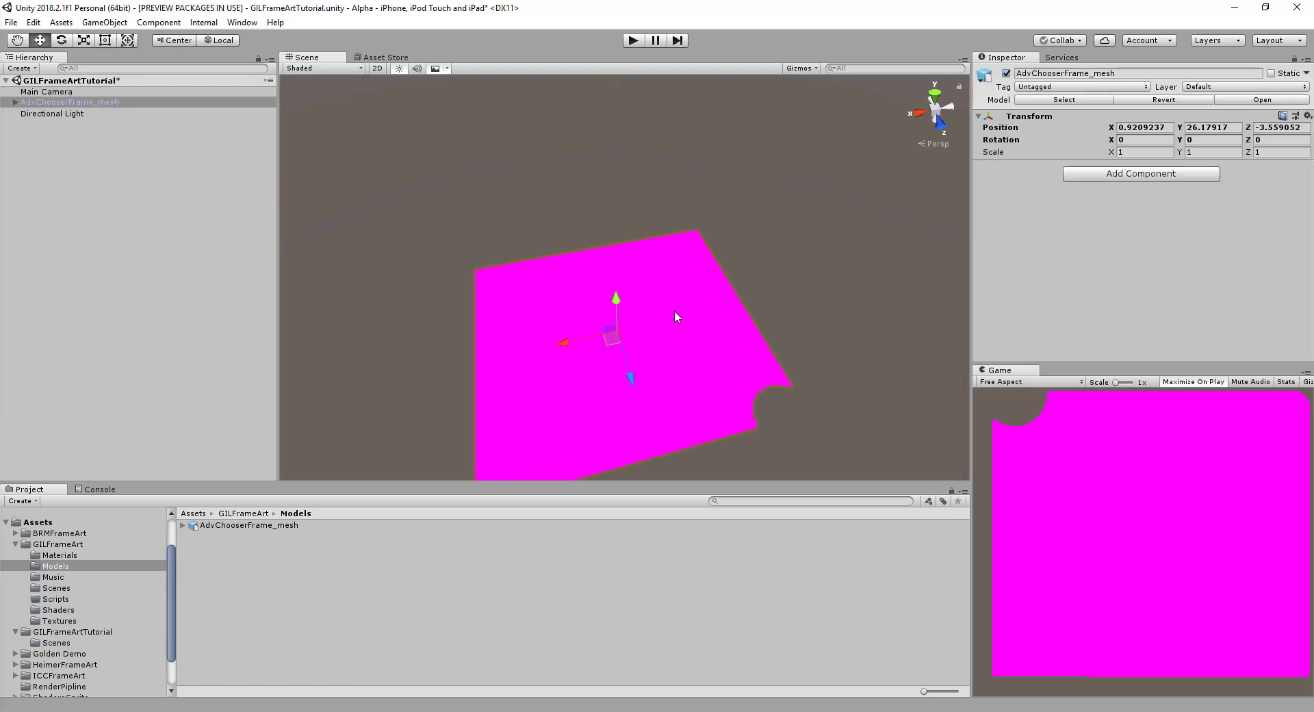
left_click(1135, 132)
type("0")
left_click(1218, 137)
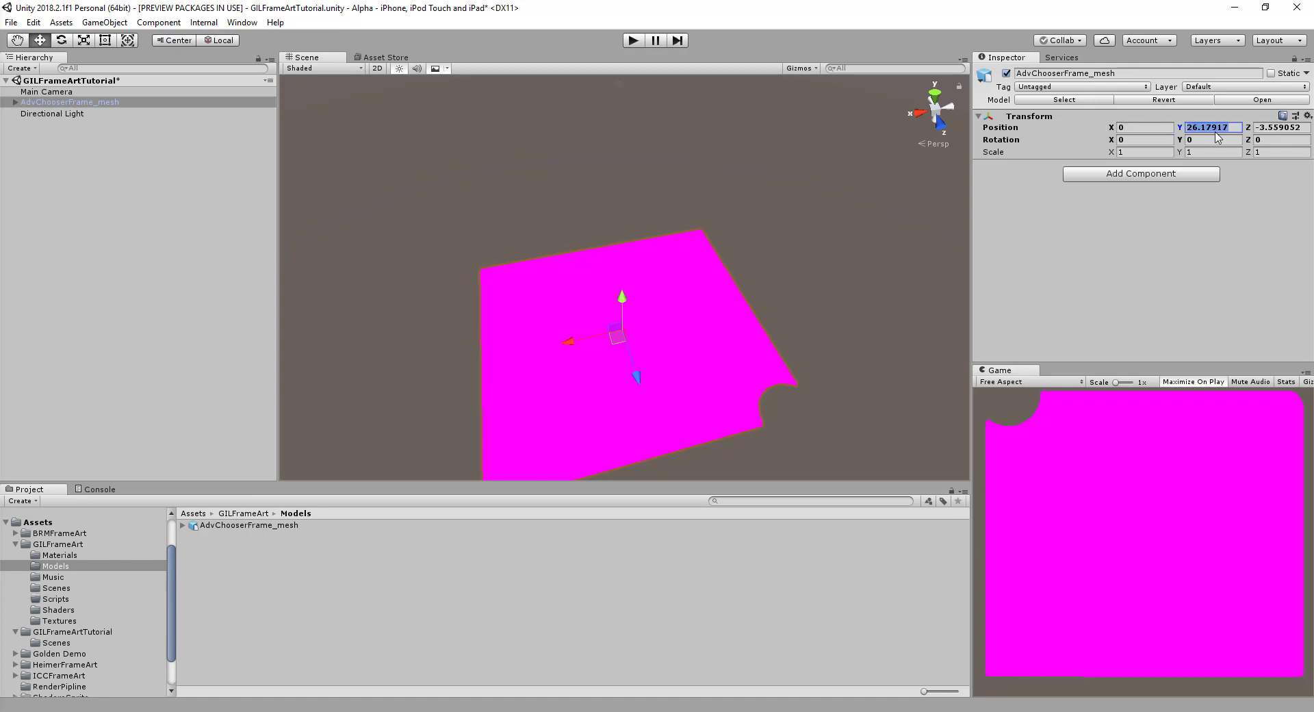
type("0")
left_click(1279, 129)
type("0q")
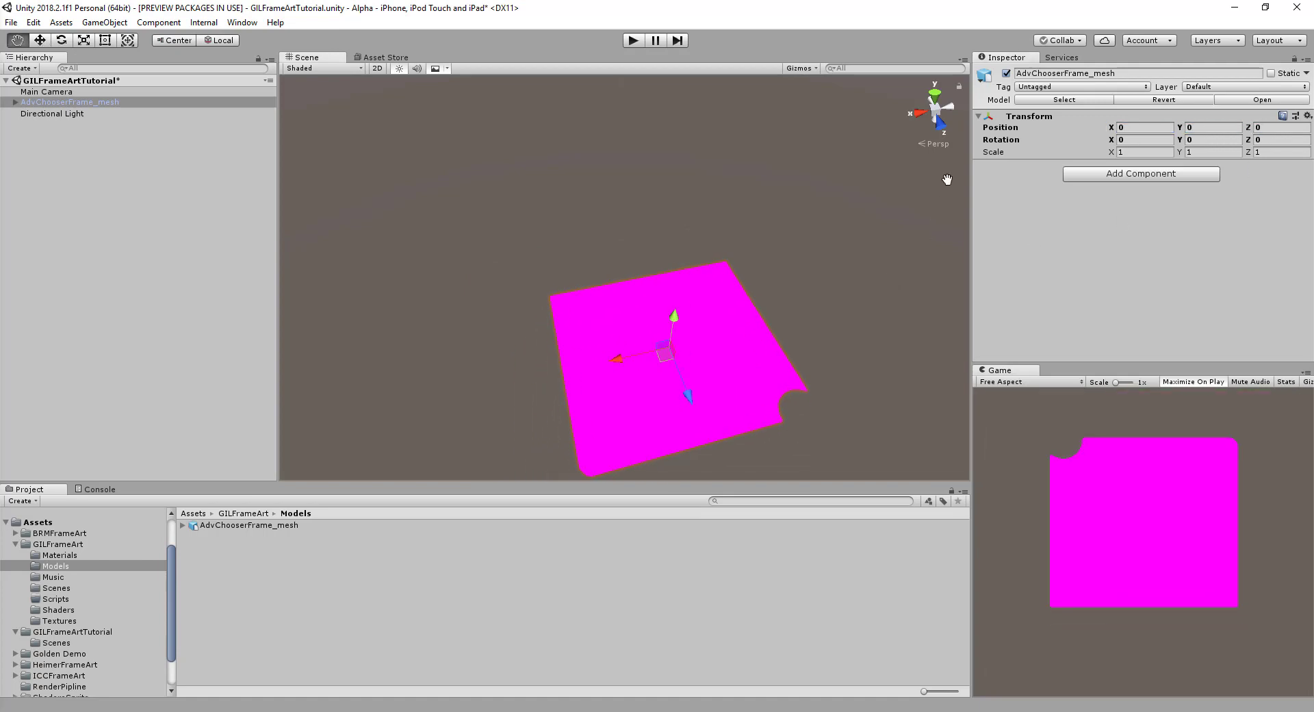
- Set the Y rotation of AdvChooserFrame_mesh to 180 degrees
middle_click_drag(948, 179, 946, 168)
scroll(852, 228, "up", 5)
middle_click_drag(852, 233, 815, 126)
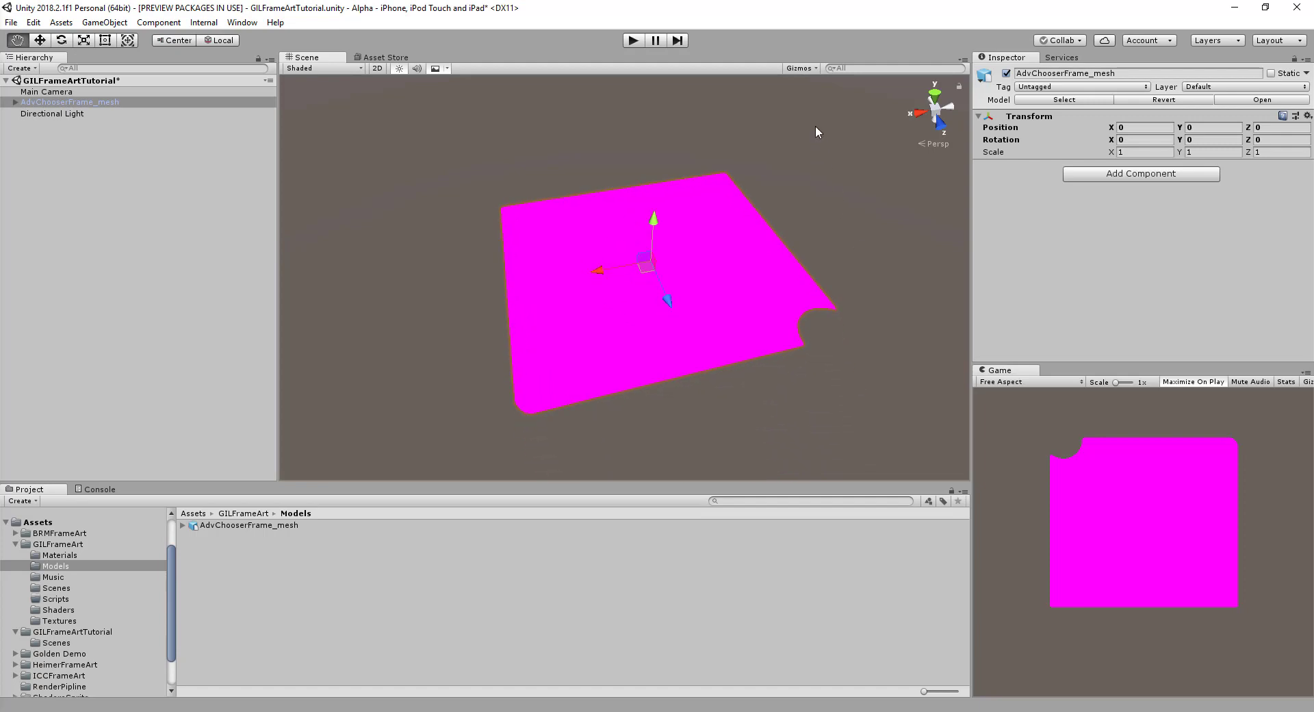
scroll(831, 179, "up", 4)
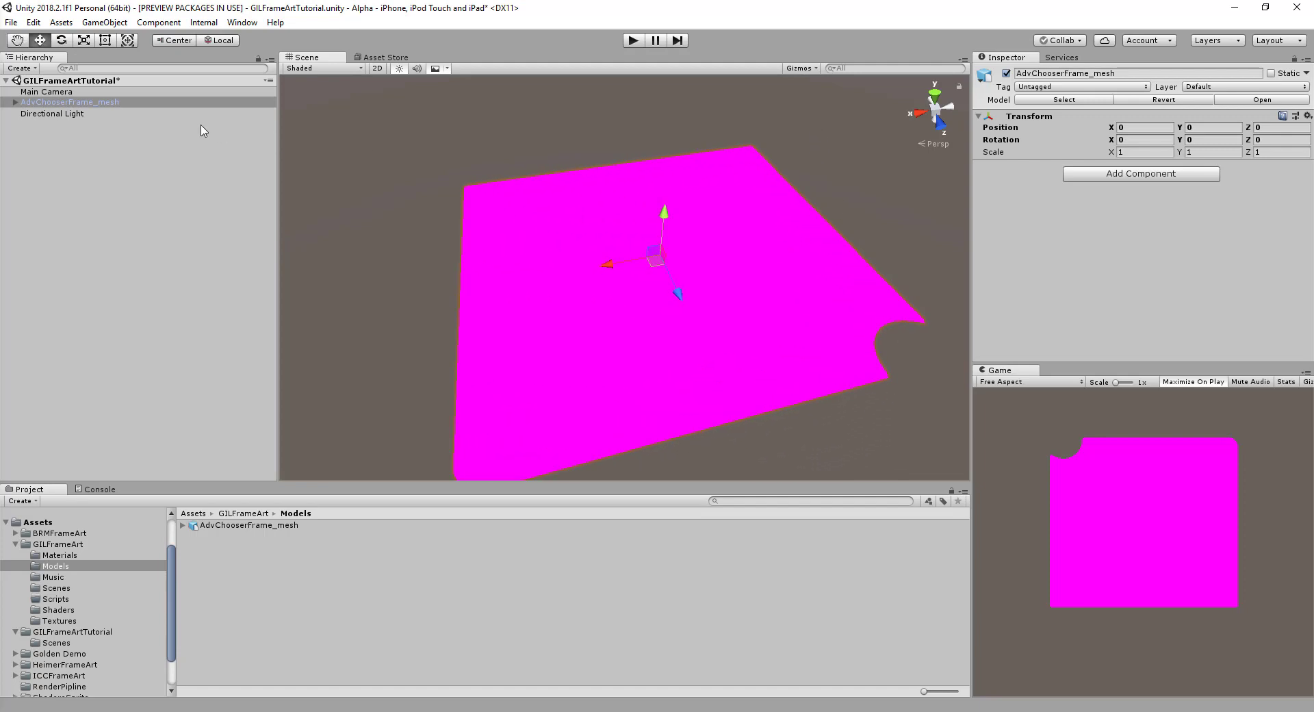
left_click(67, 94)
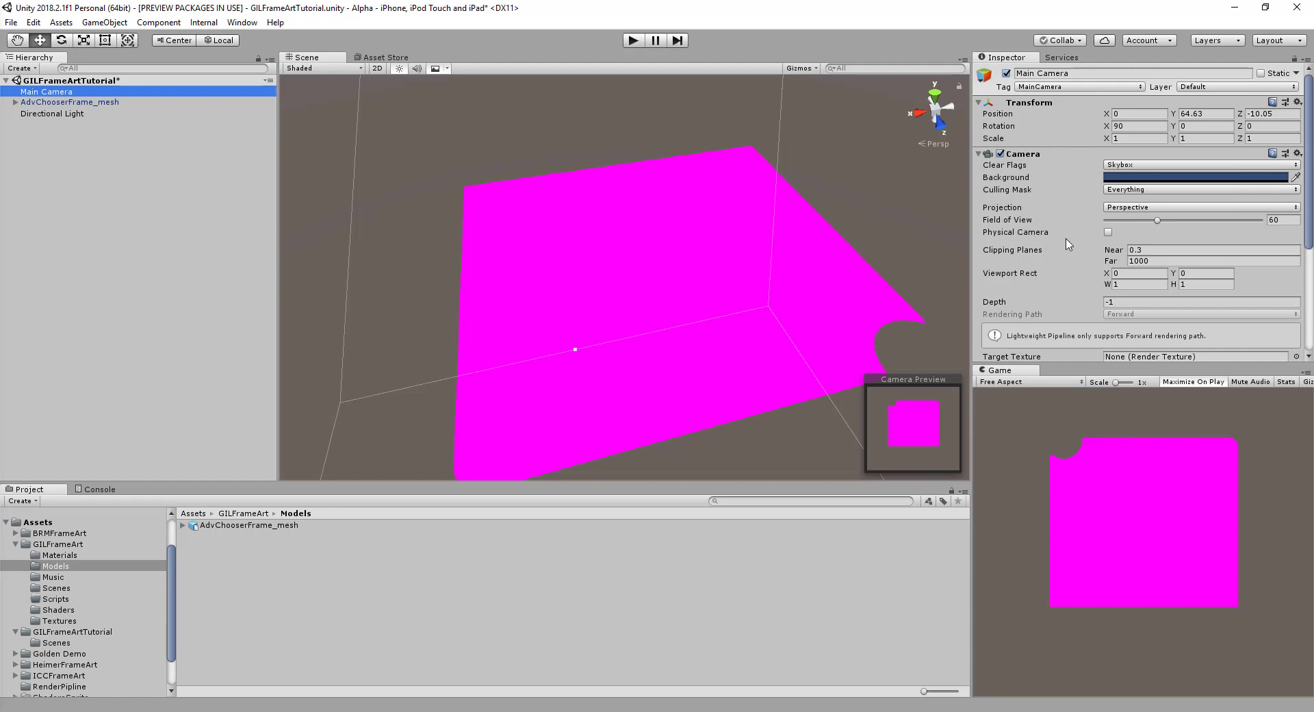
left_click(690, 237)
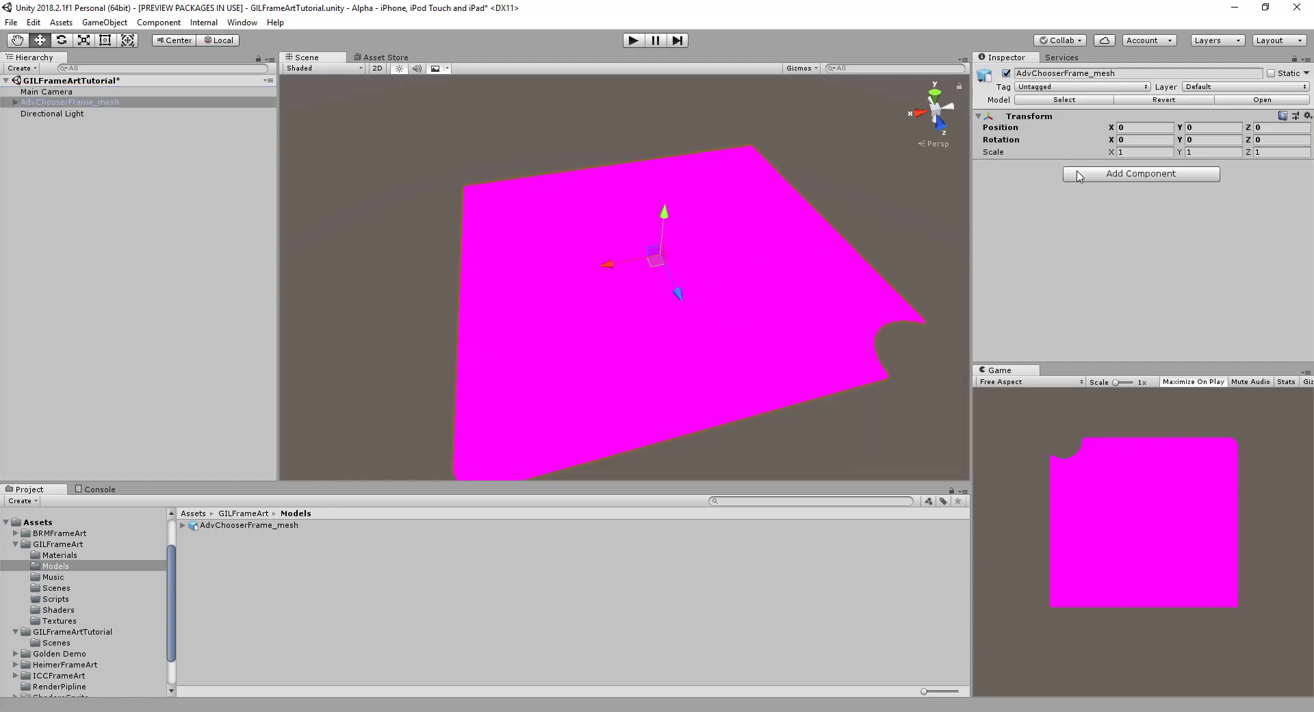
left_click(1208, 141)
type("180")
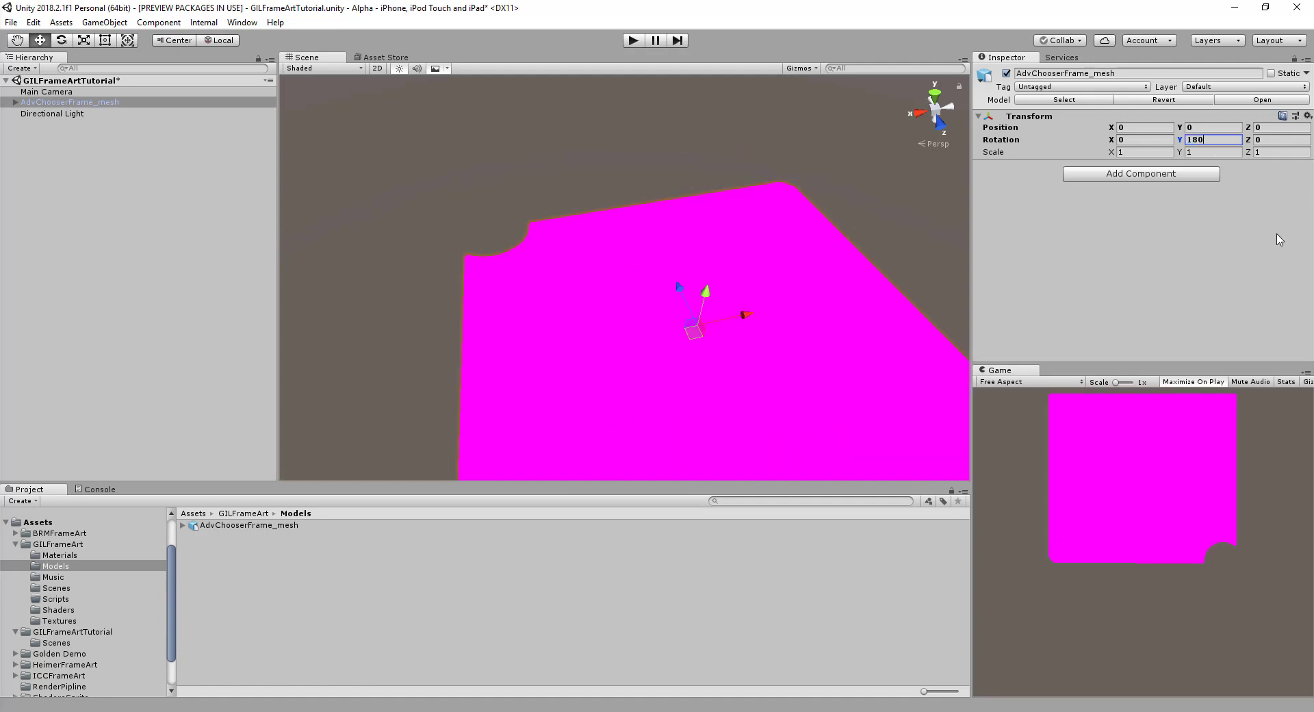
- Reposition the Main Camera to about 36.6 on Y and 5.3 on Z so the frame mesh fills the Game view
left_click(61, 91)
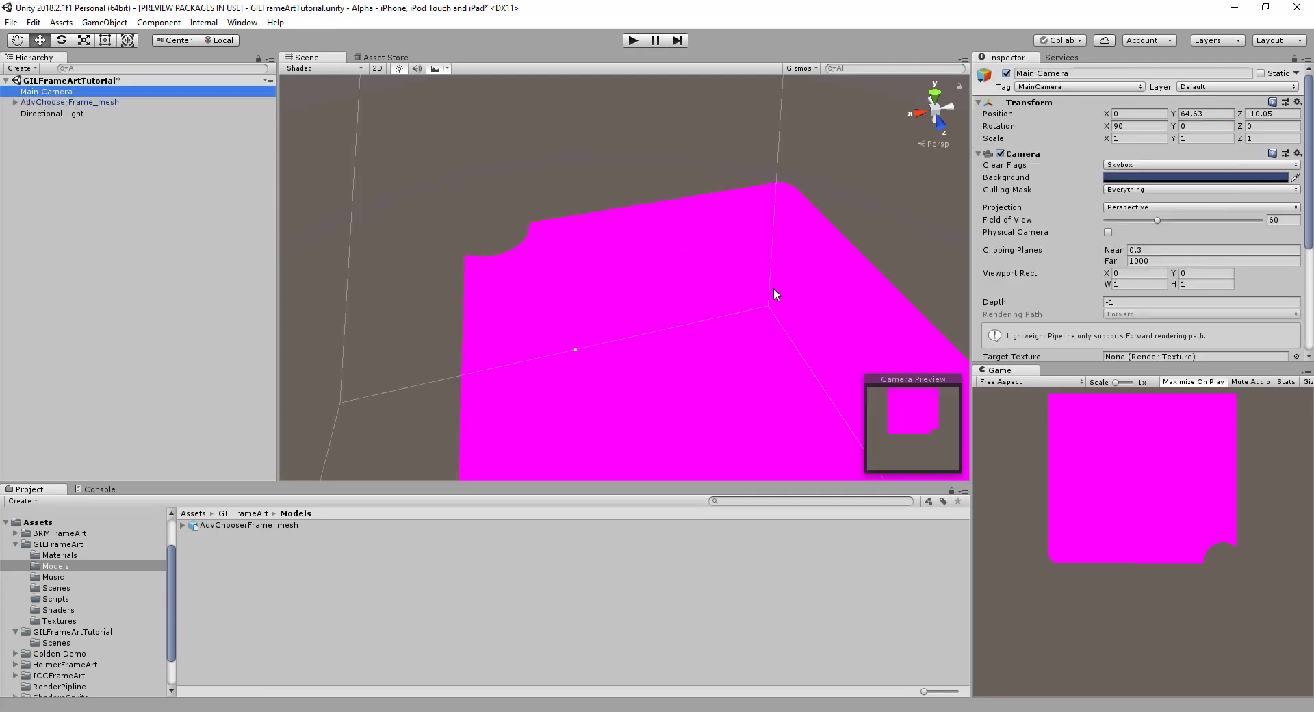
scroll(536, 184, "down", 10)
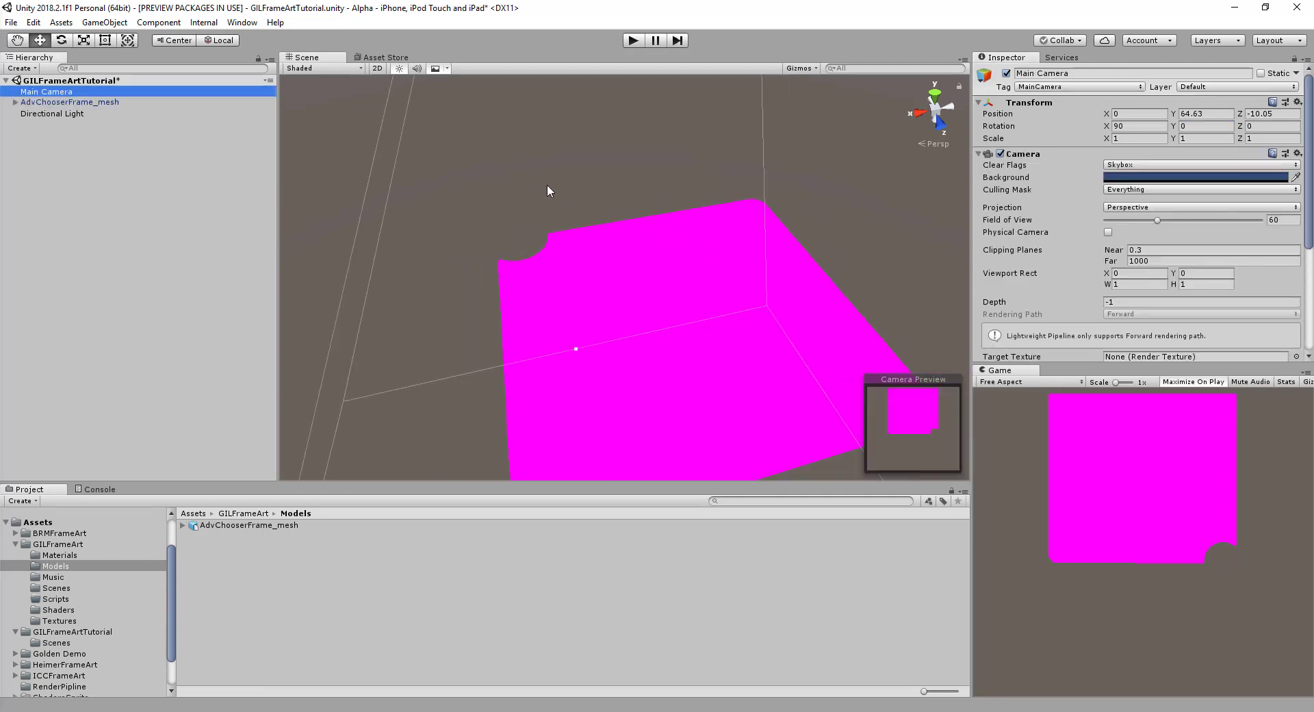
scroll(556, 182, "down", 3)
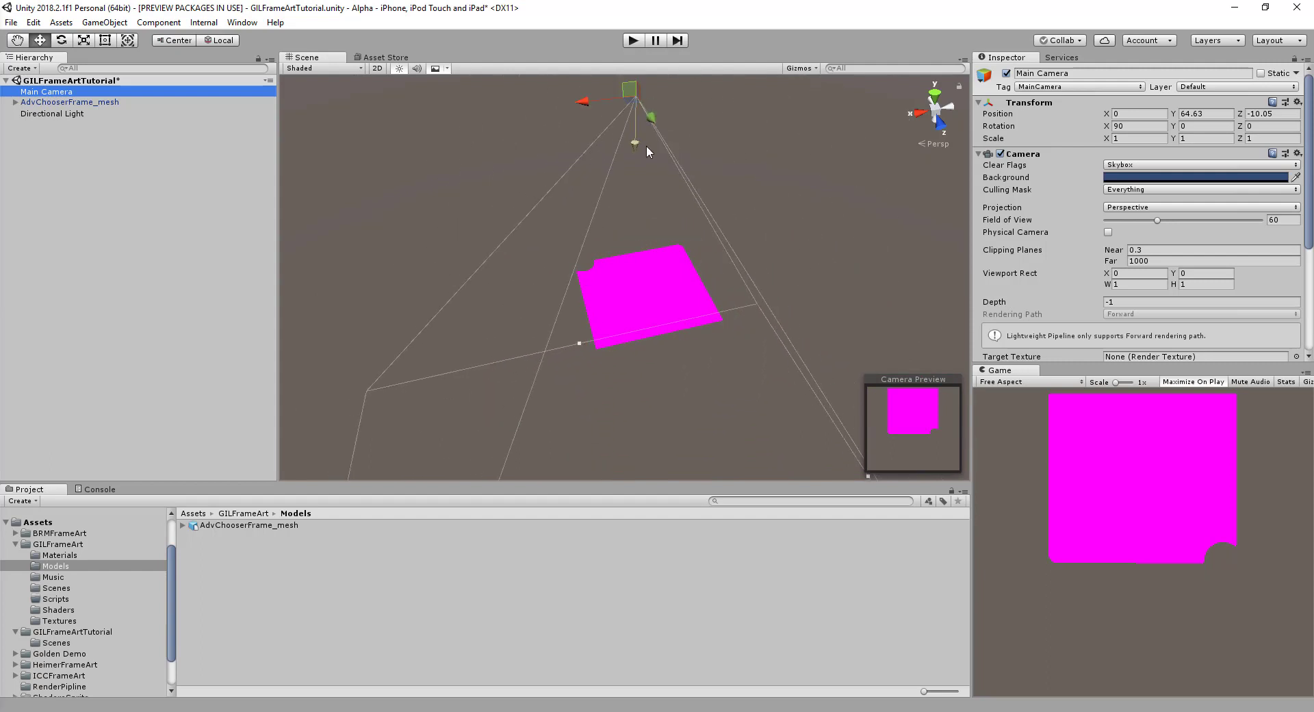
left_click_drag(637, 143, 667, 240)
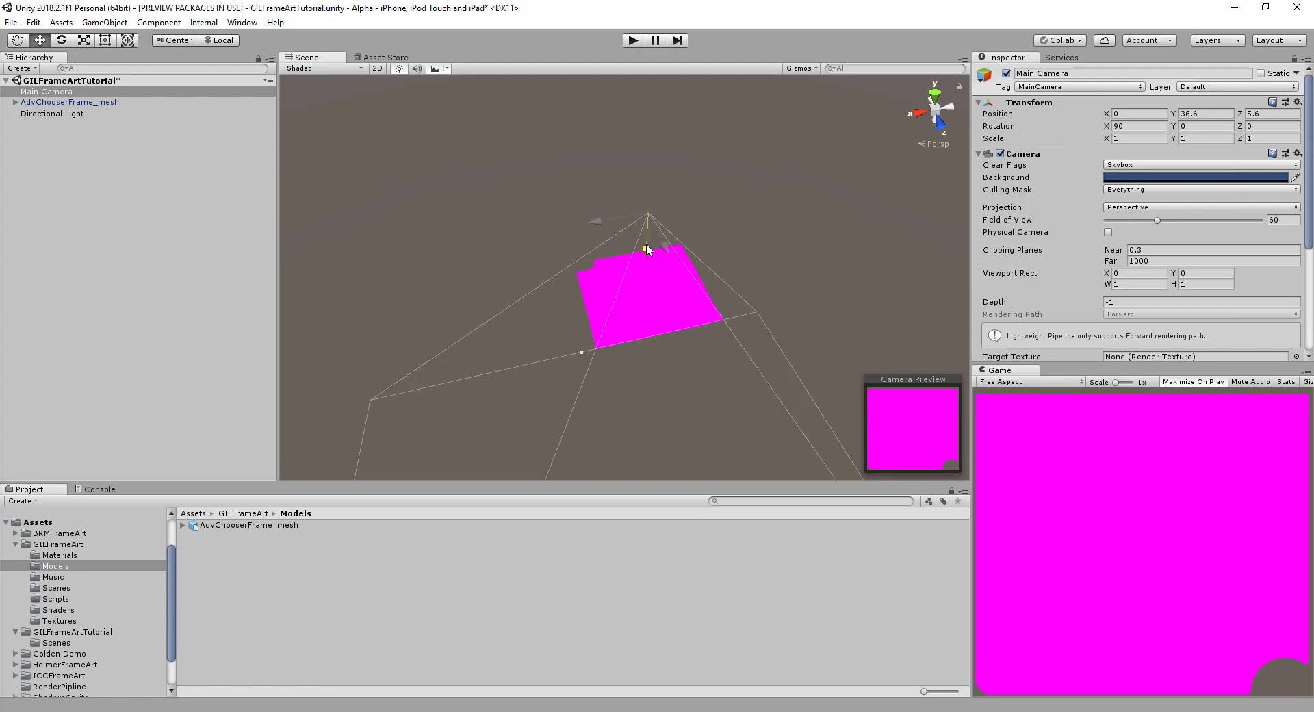
mouse_move(647, 246)
left_mouse_down()
mouse_move(662, 243)
mouse_move(656, 234)
left_mouse_up()
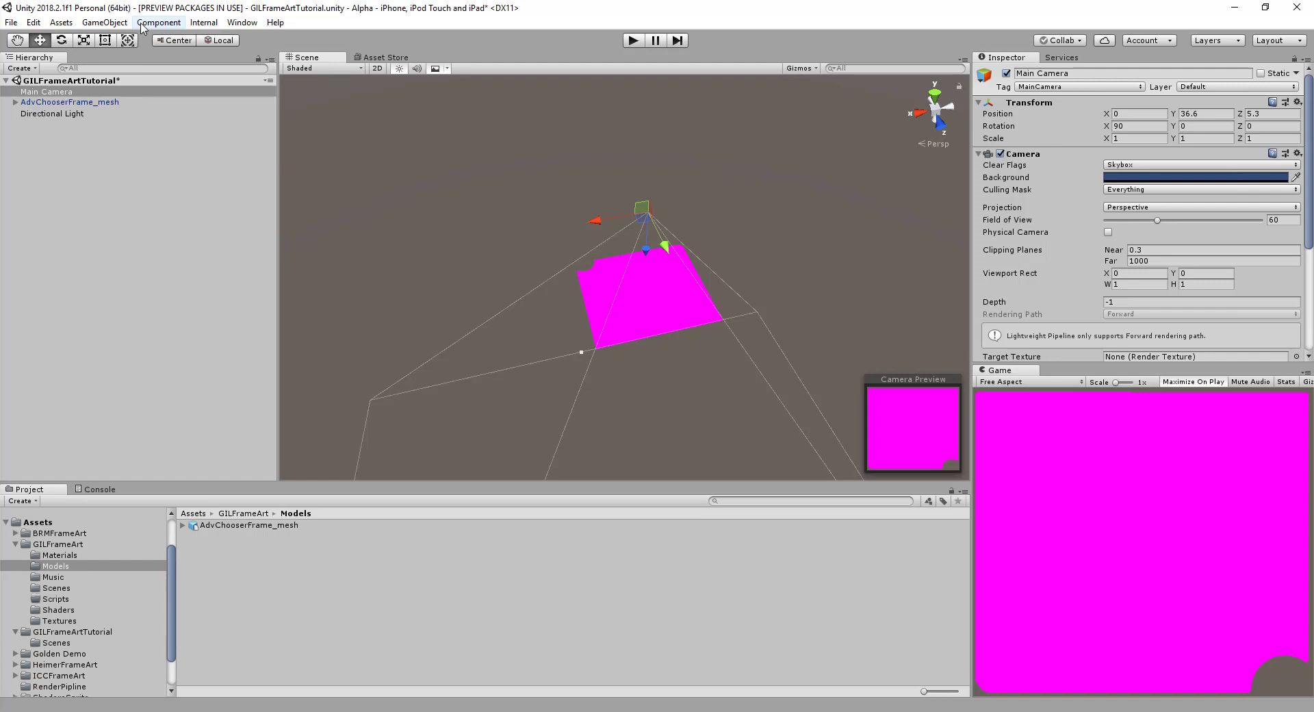
- Align the Scene view to the Main Camera and clear the selection
left_click(105, 23)
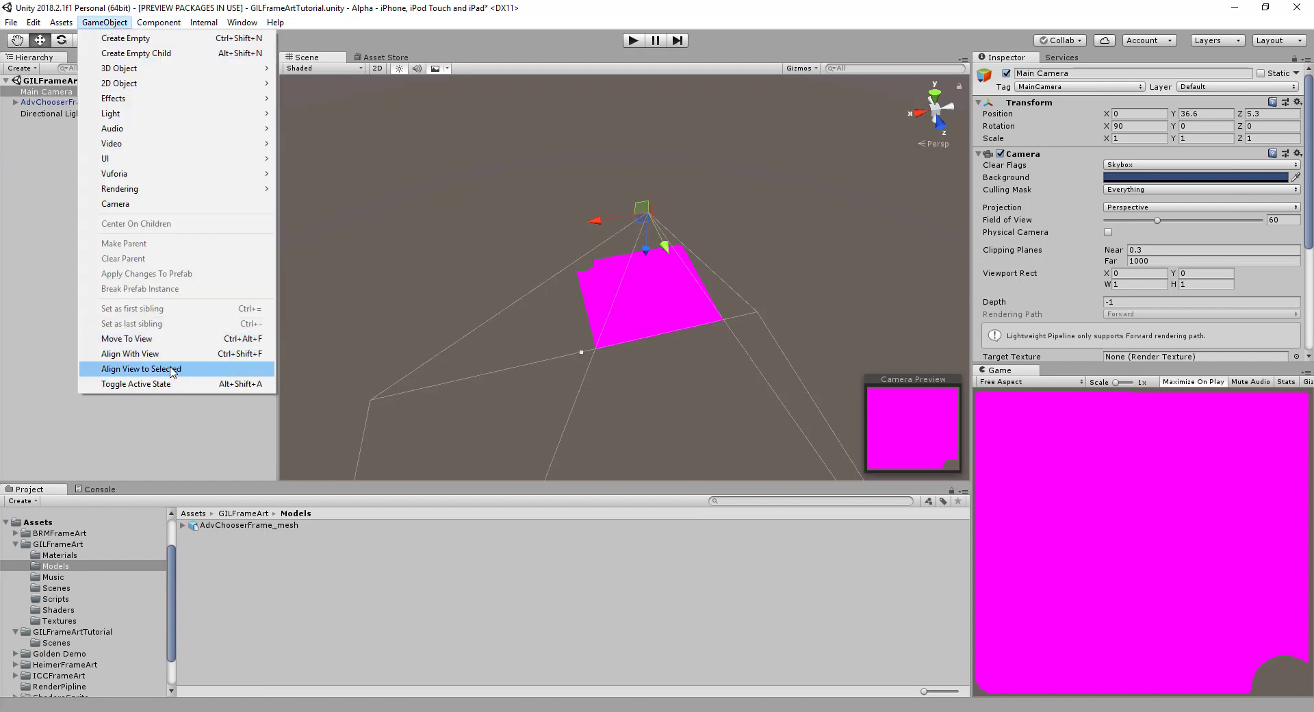
left_click(141, 368)
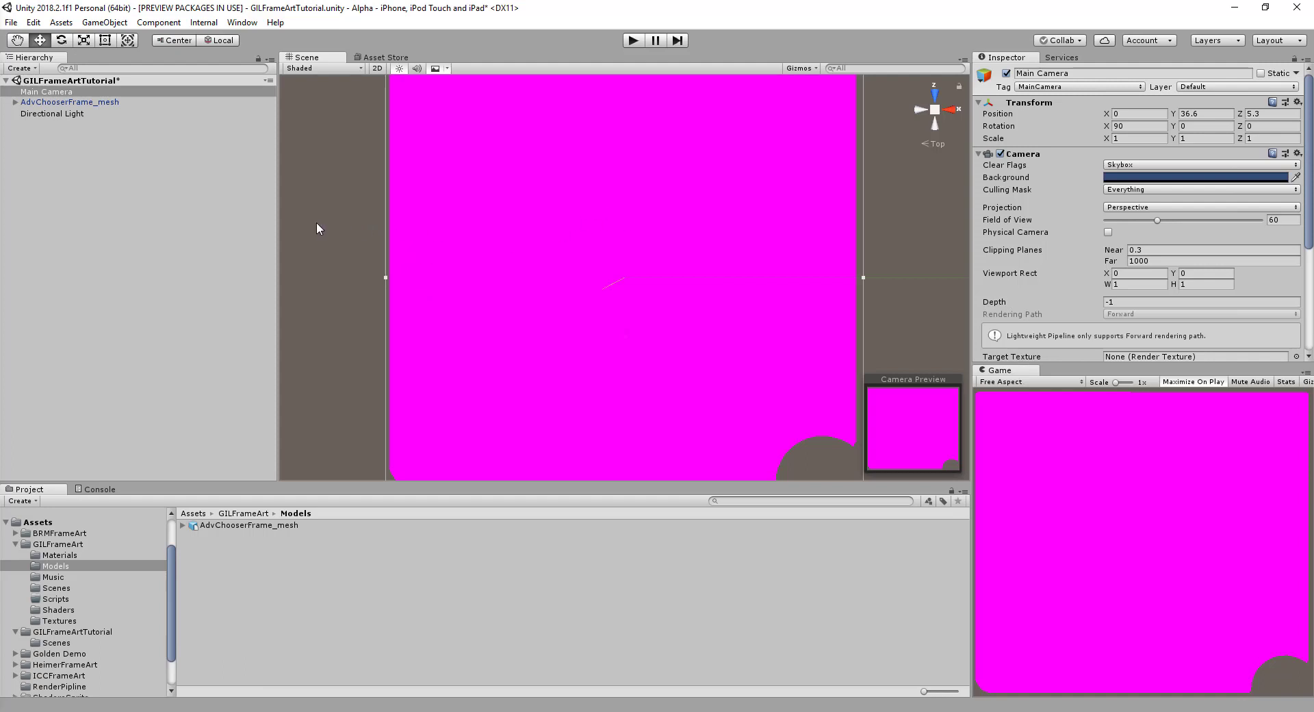
left_click(70, 156)
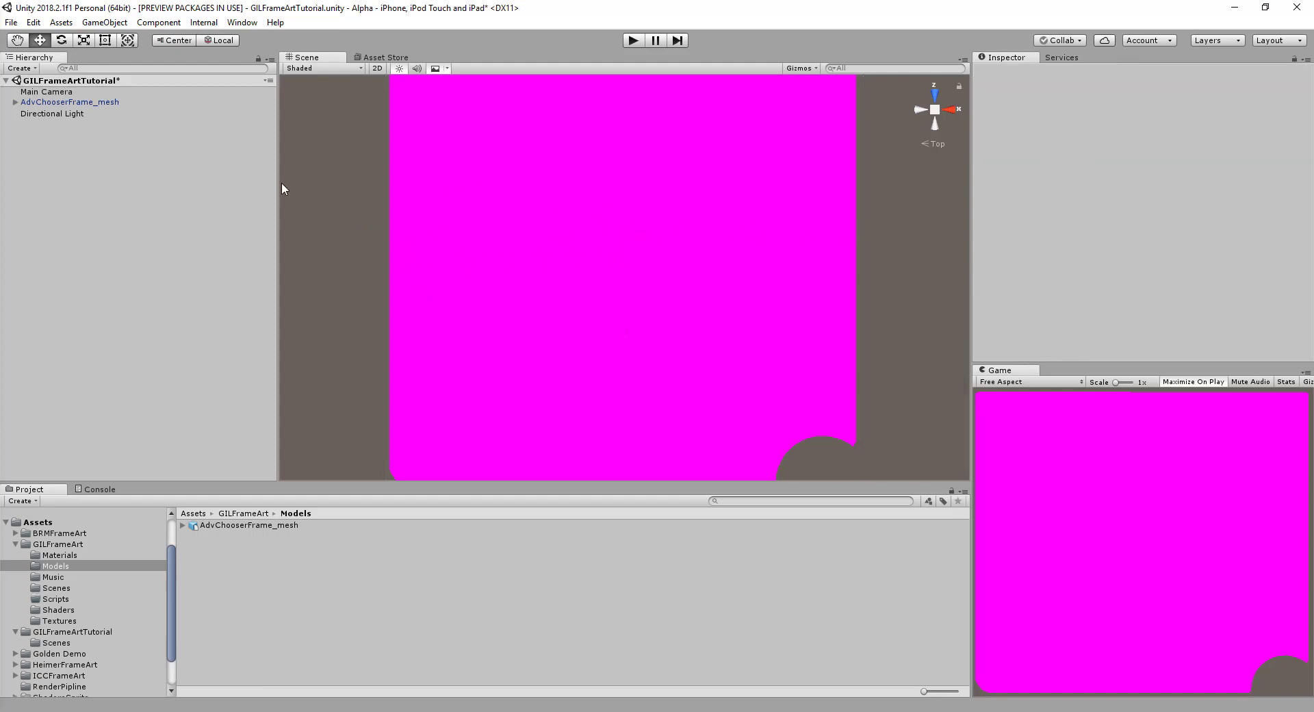
- Widen the Scene view beside the Hierarchy and fit the whole frame mesh inside it
left_click_drag(277, 183, 194, 193)
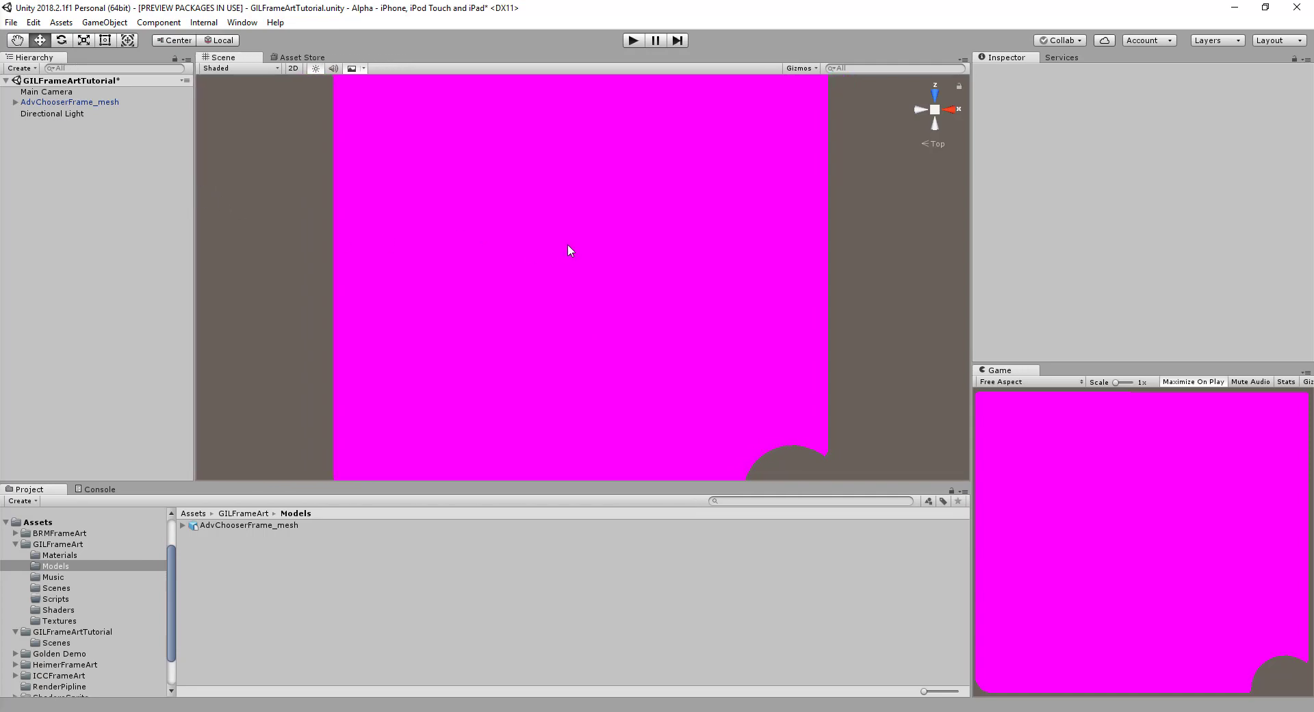
scroll(596, 241, "down", 3)
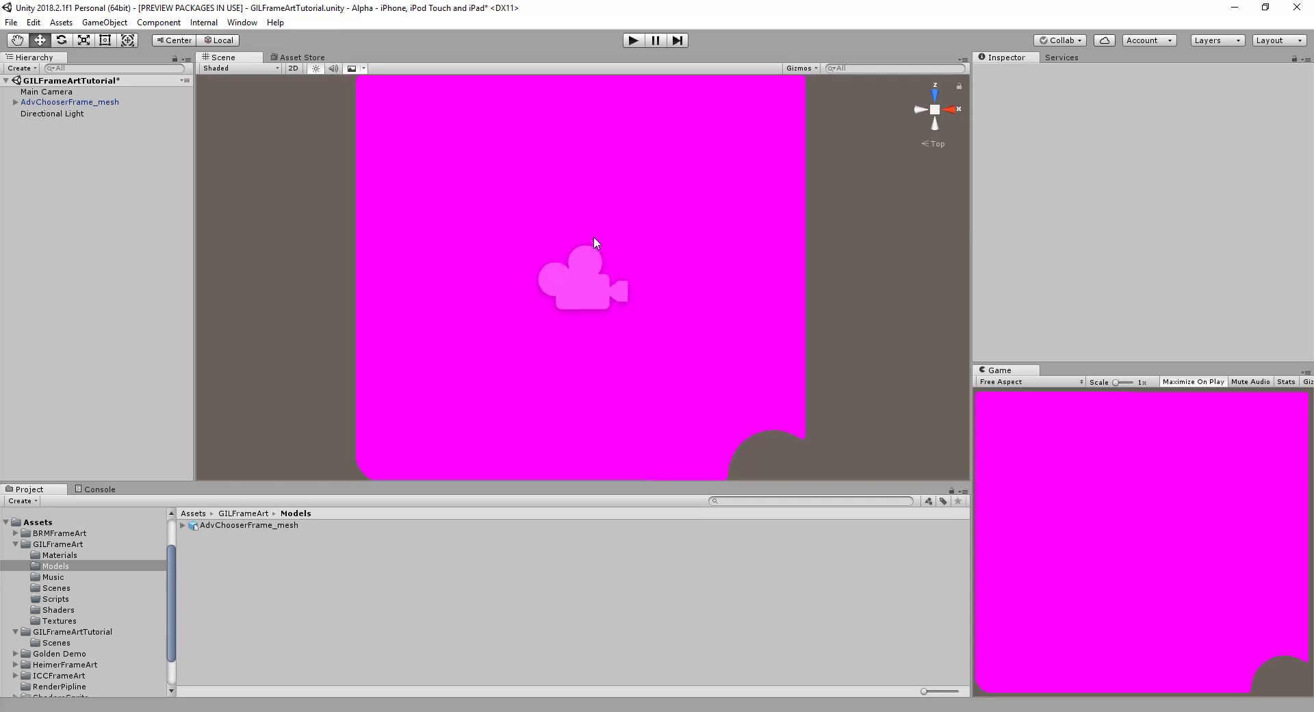
scroll(594, 238, "down", 2)
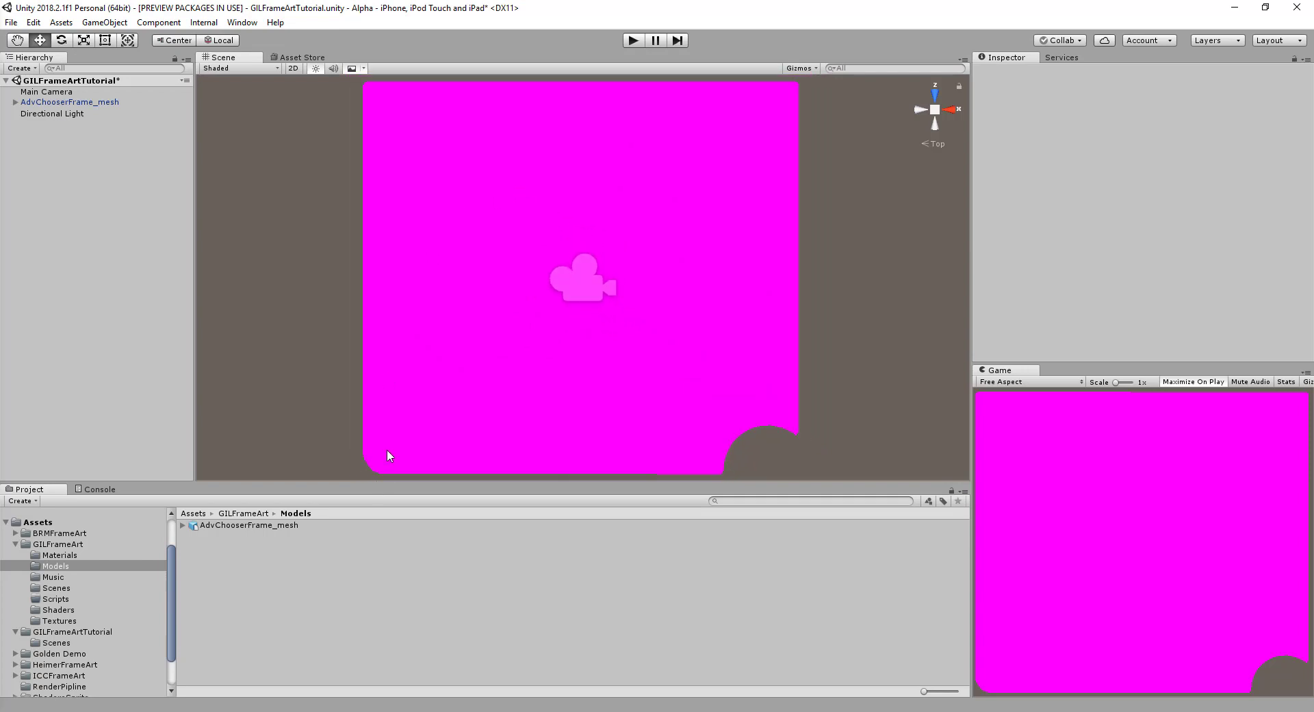
- Create a new material in the GILFrameArtTutorial folder, keeping its default name
left_click(63, 634)
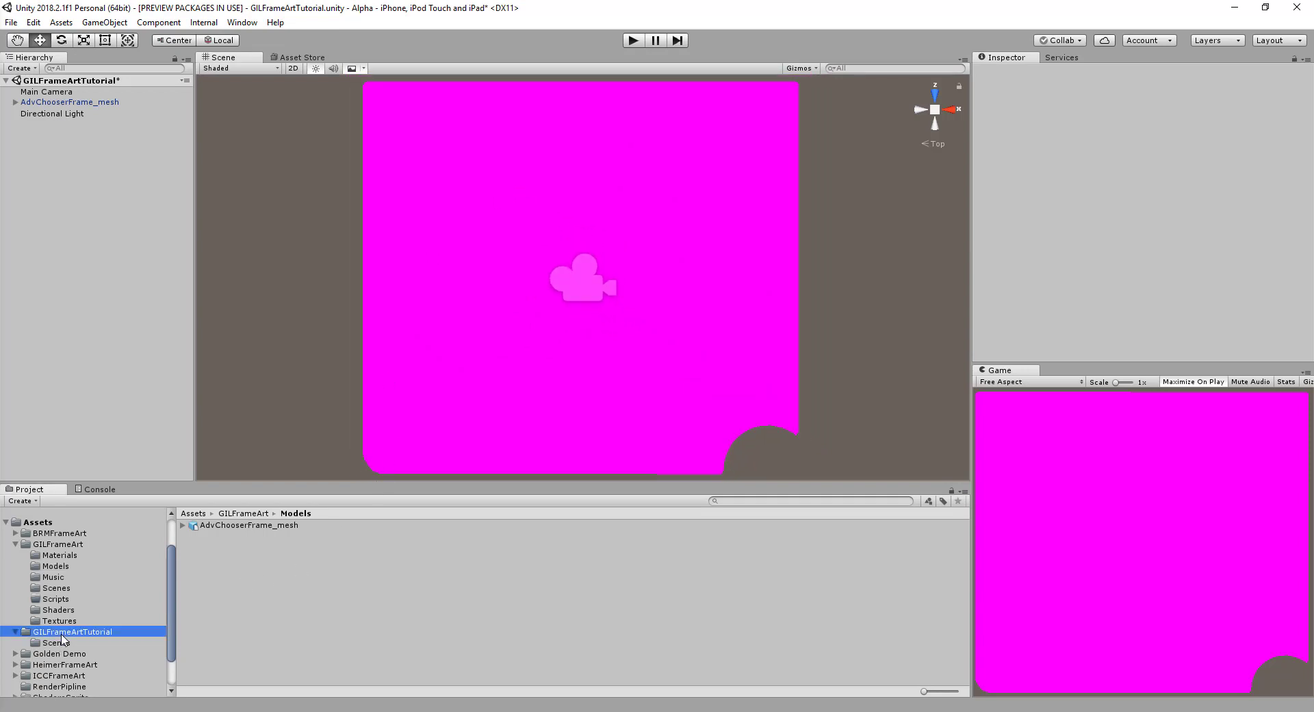
right_click(226, 587)
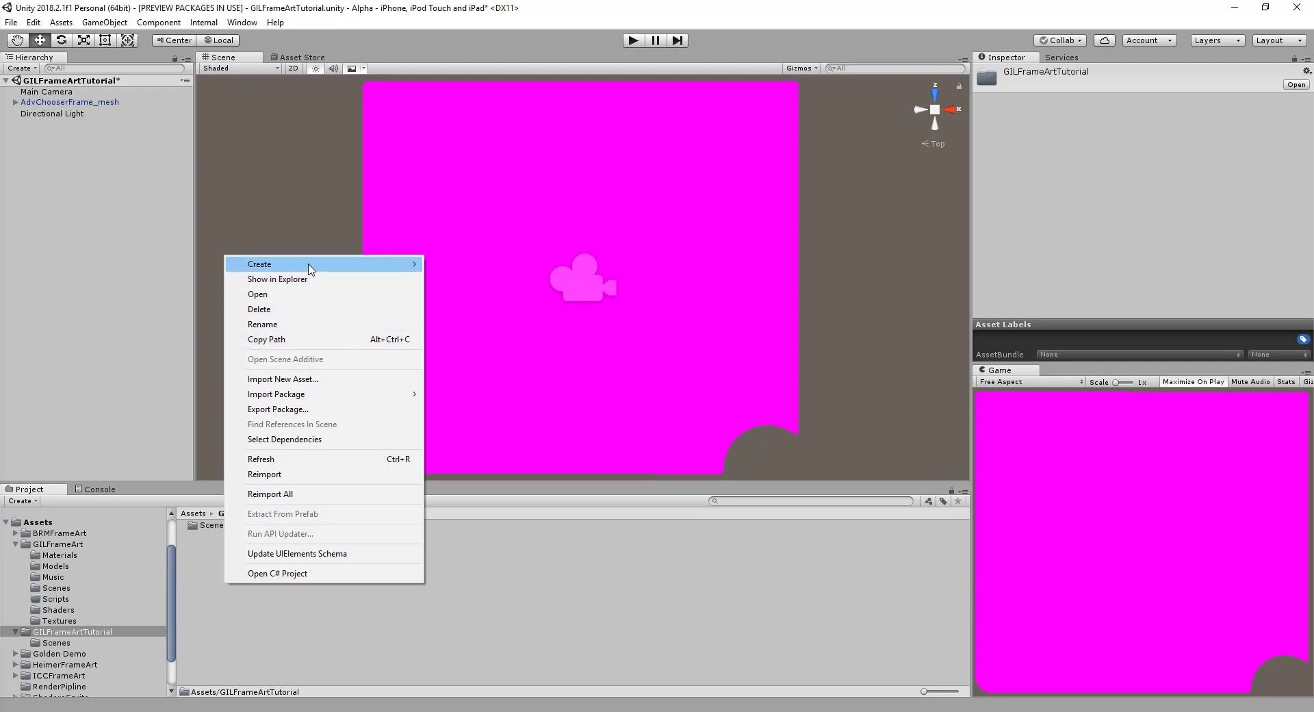
mouse_move(334, 264)
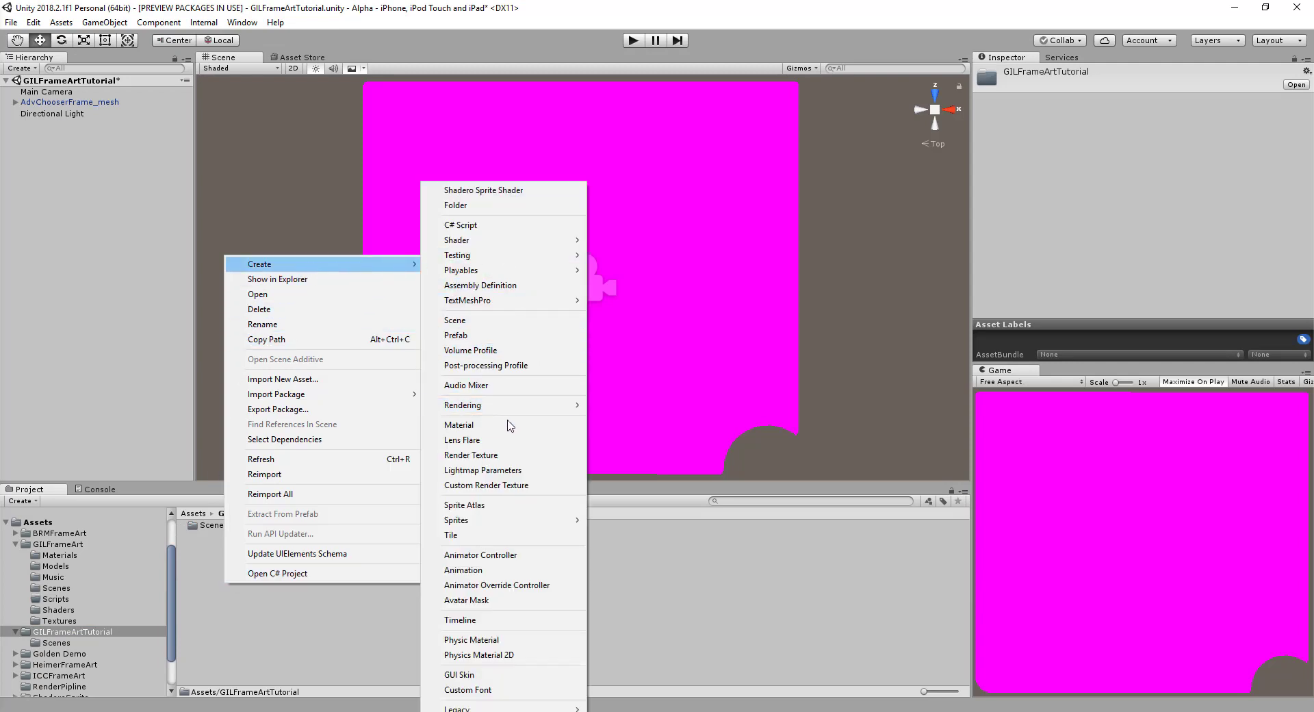
left_click(508, 424)
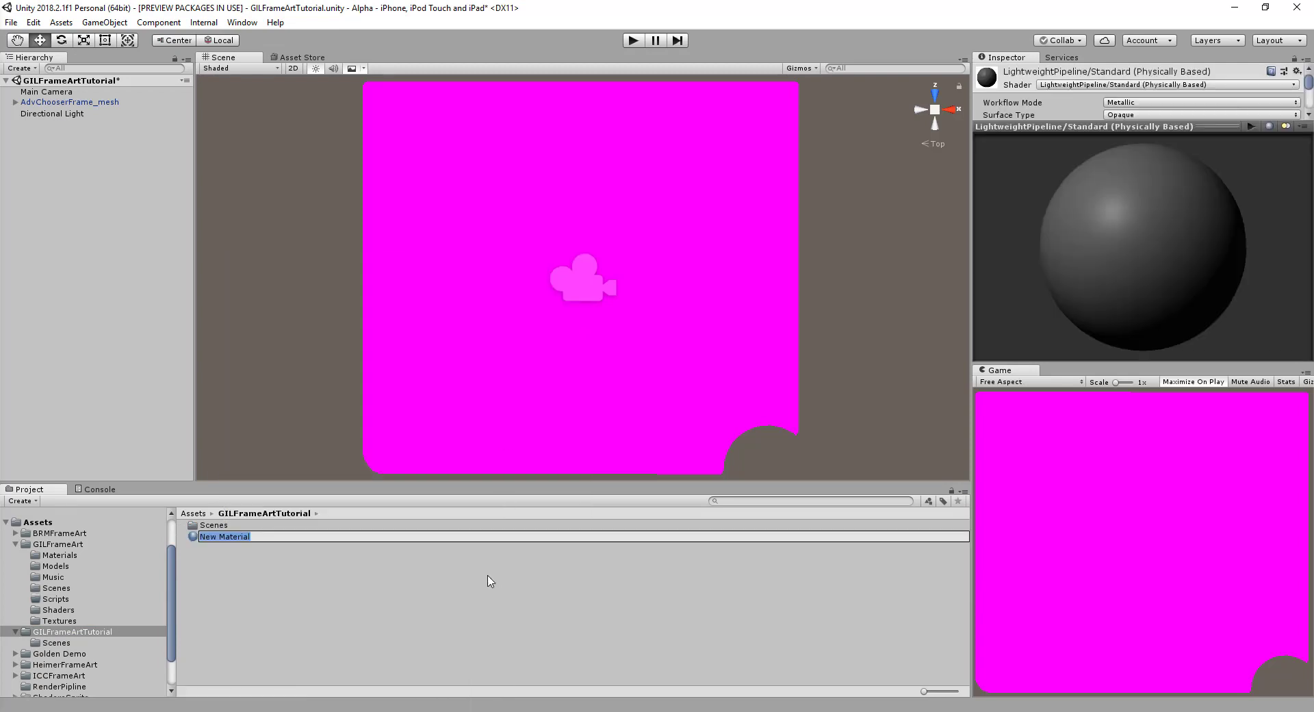
- Create a folder named Materials inside GILFrameArtTutorial
right_click(276, 592)
mouse_move(363, 267)
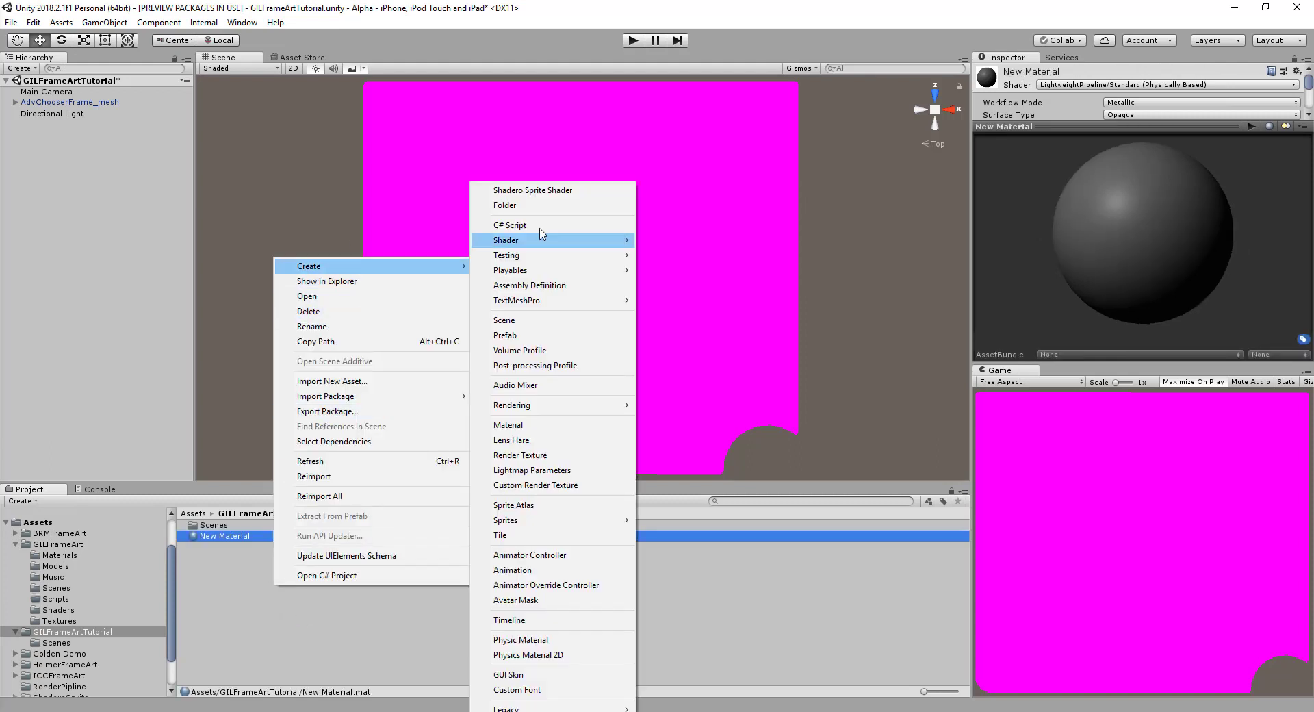
left_click(510, 204)
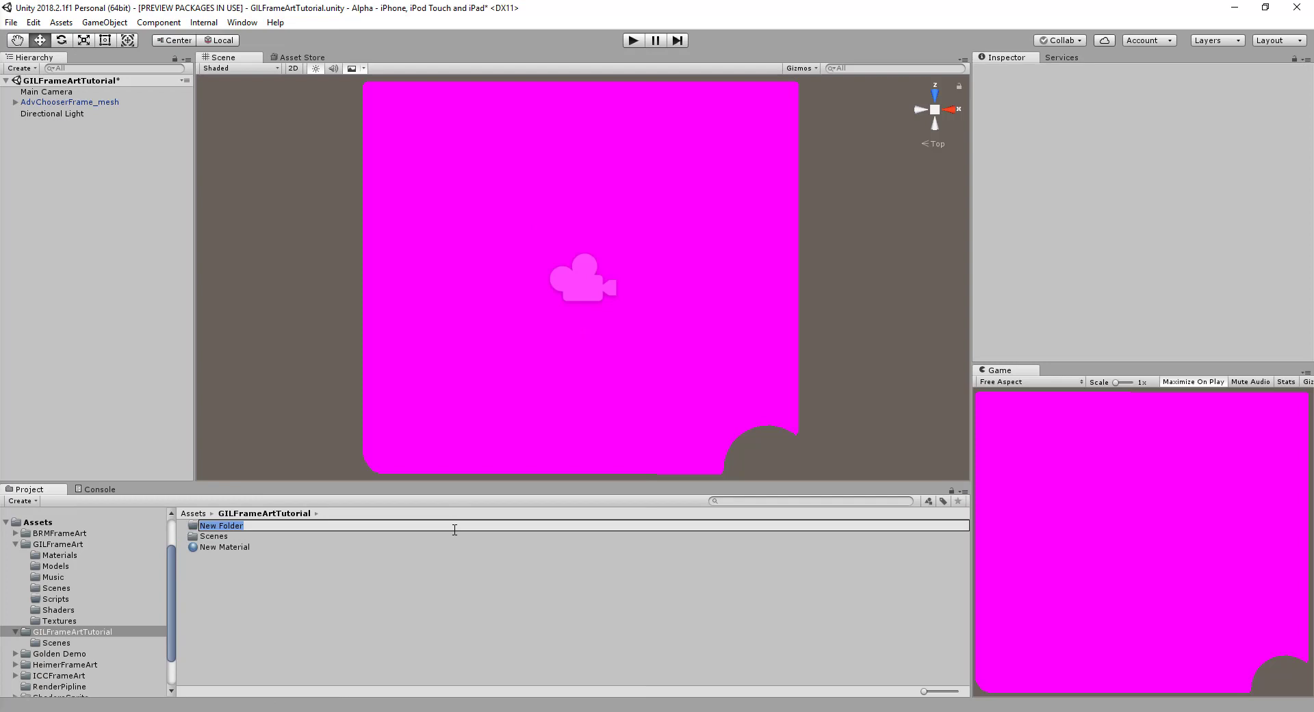
type("Matireals")
key("Return")
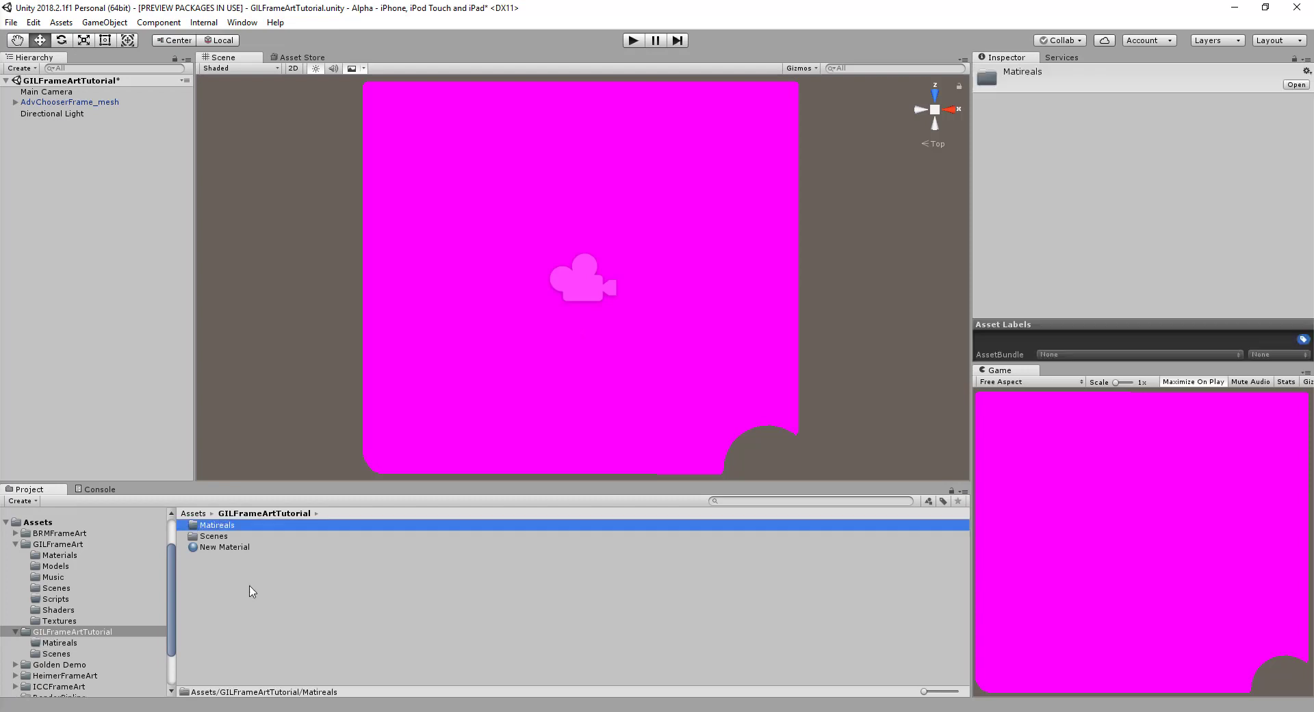
left_click(224, 525)
key("BackSpace")
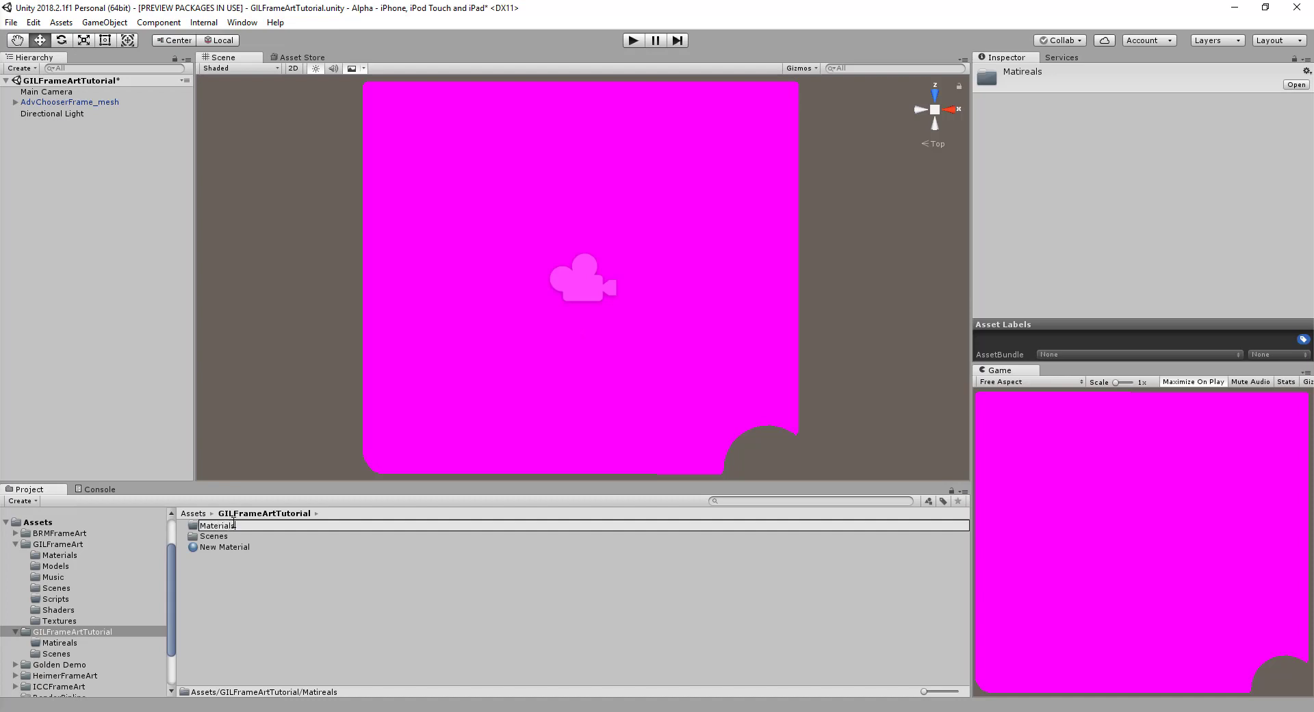
key("Return")
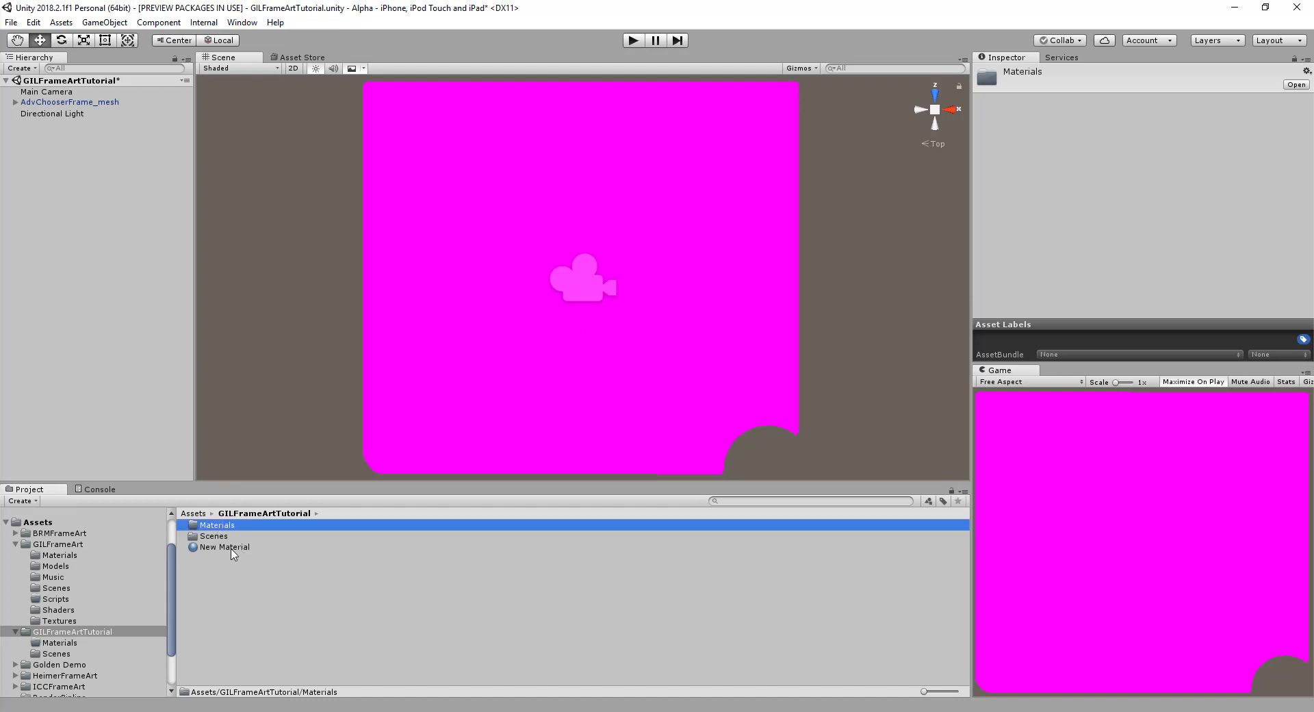
- Move the new material into GILFrameArtTutorial's Materials folder and rename it GILFrameArt
mouse_move(231, 548)
left_mouse_down()
mouse_move(220, 513)
mouse_move(233, 532)
left_mouse_up()
double_click(233, 528)
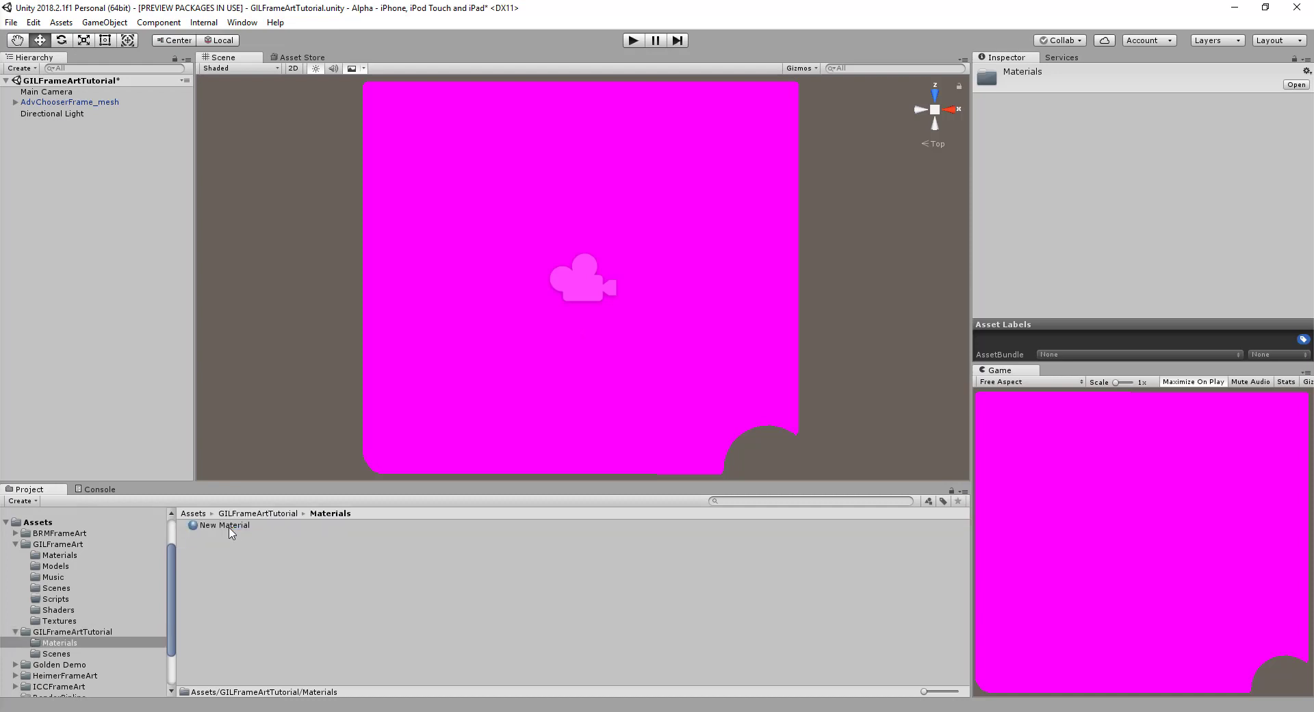
left_click(238, 529)
left_click(239, 527)
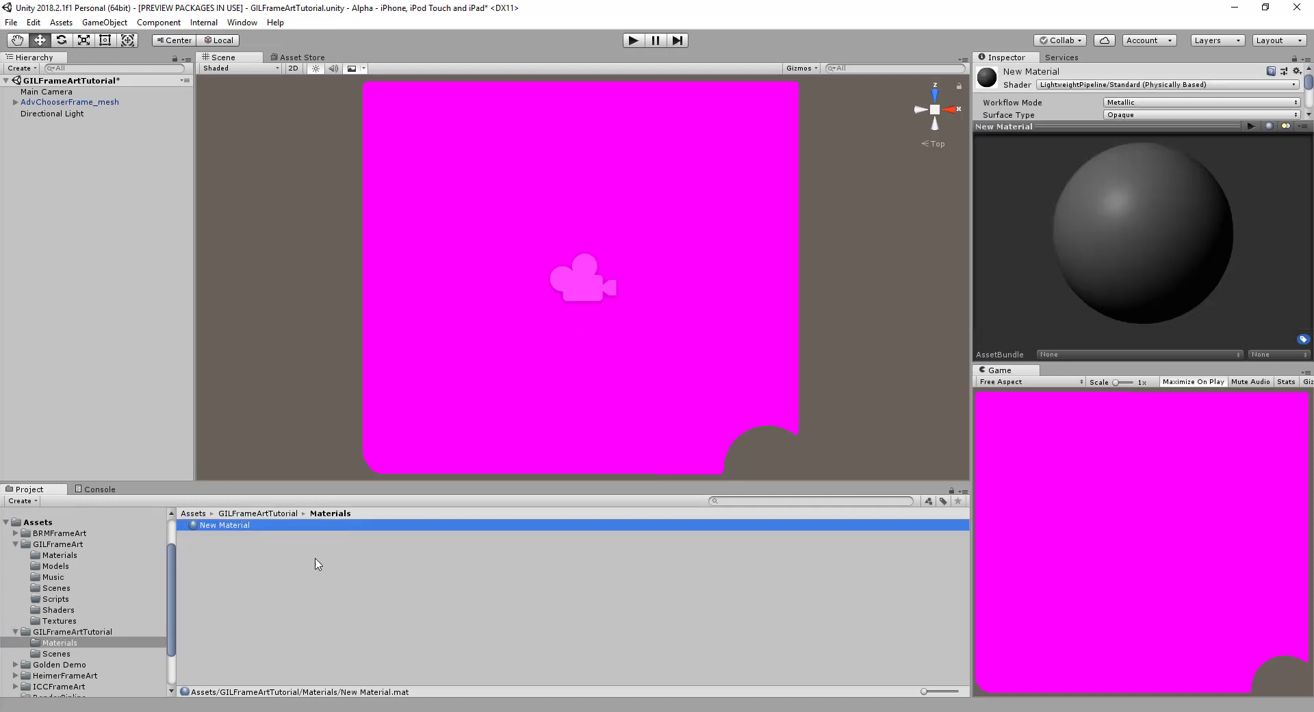
type("GILF")
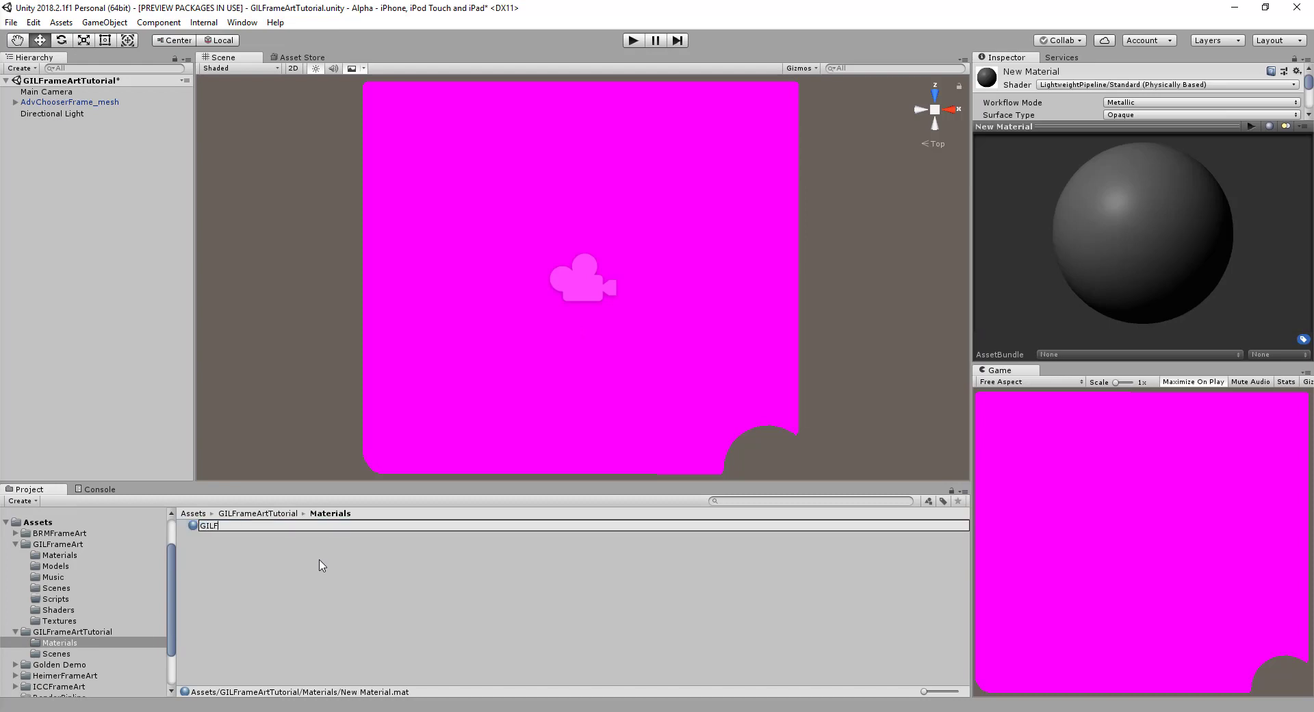
type("rameArt")
key("Return")
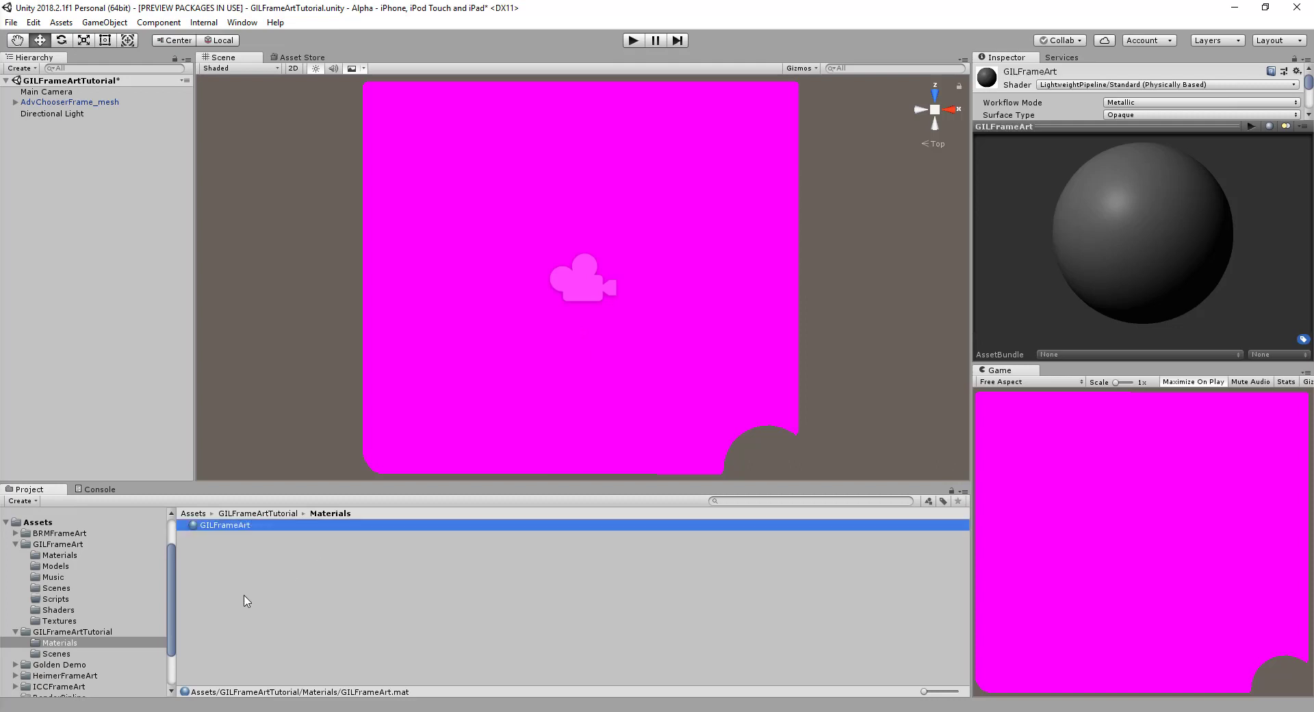
- Create a second material named GILFrame in the same Materials folder
right_click(244, 598)
mouse_move(425, 276)
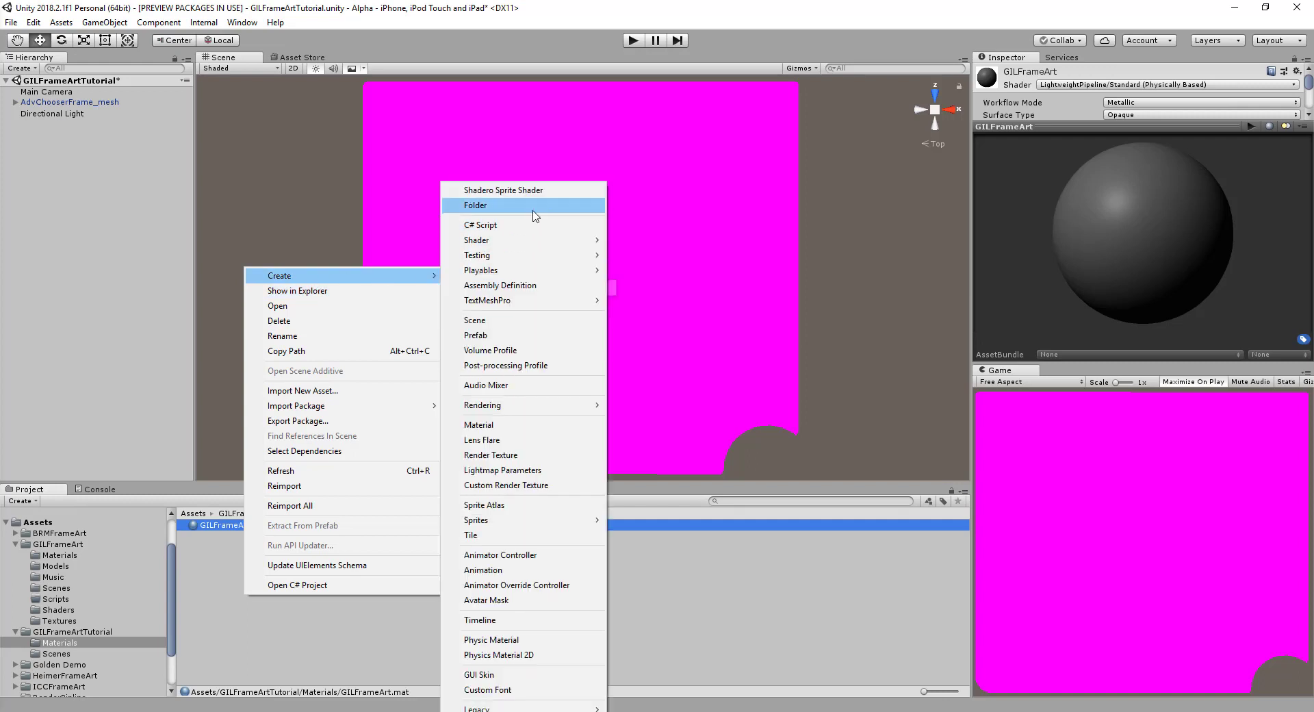
left_click(503, 426)
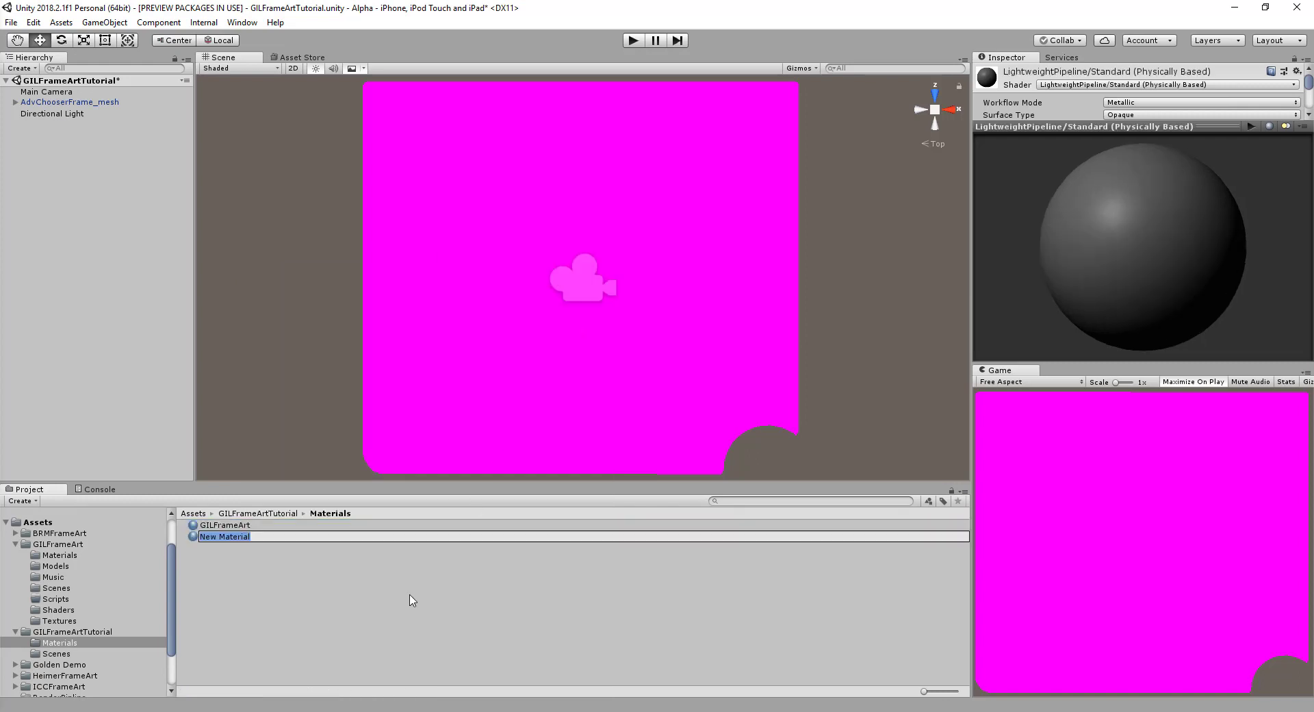
type("GILFrame")
key("Return")
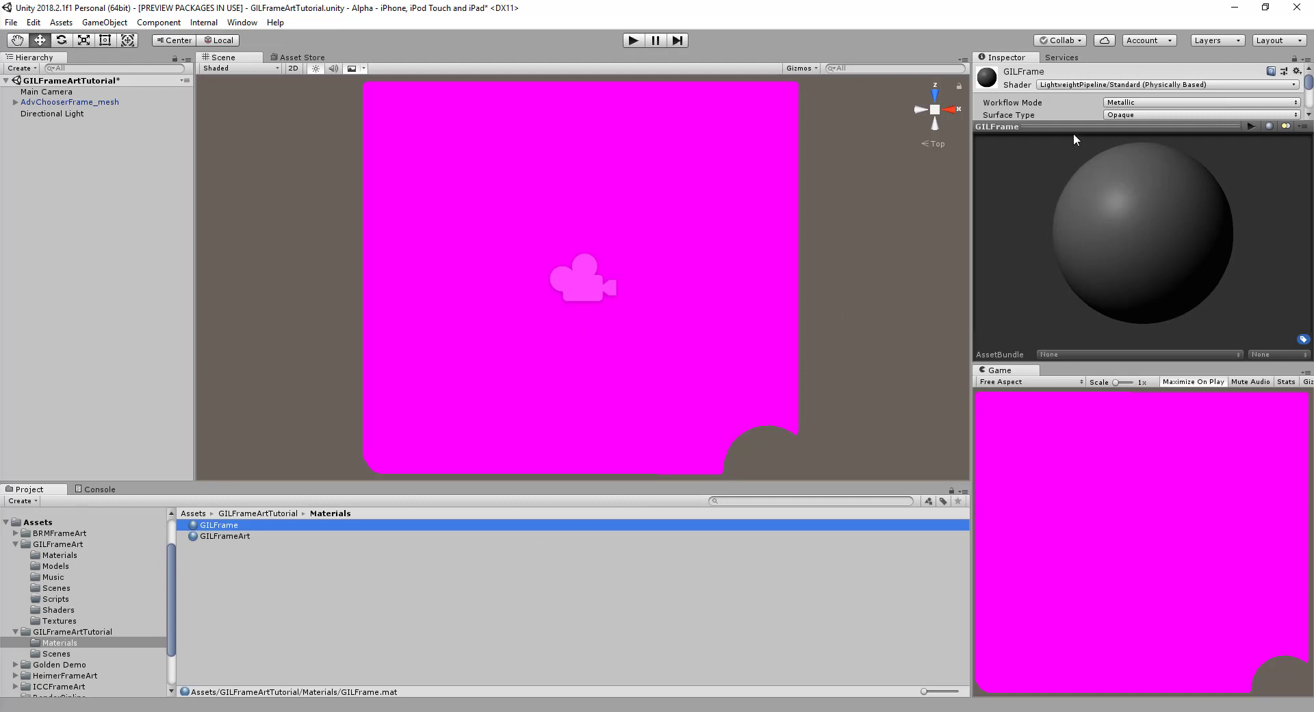
- Set GILFrame's shader to LightweightPipeline/Standard Unlit and assign the AdventureChooserBackground_Naxxramas texture as its MainTex
left_click(1116, 84)
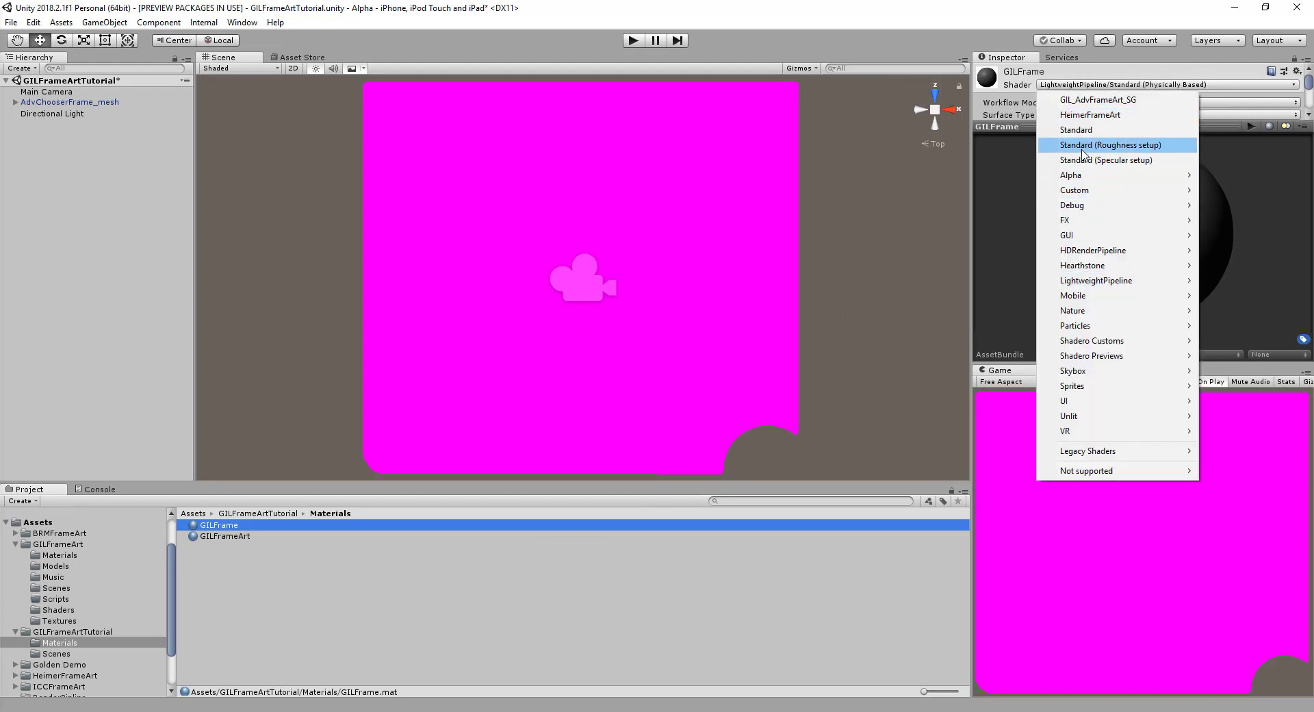
mouse_move(1111, 287)
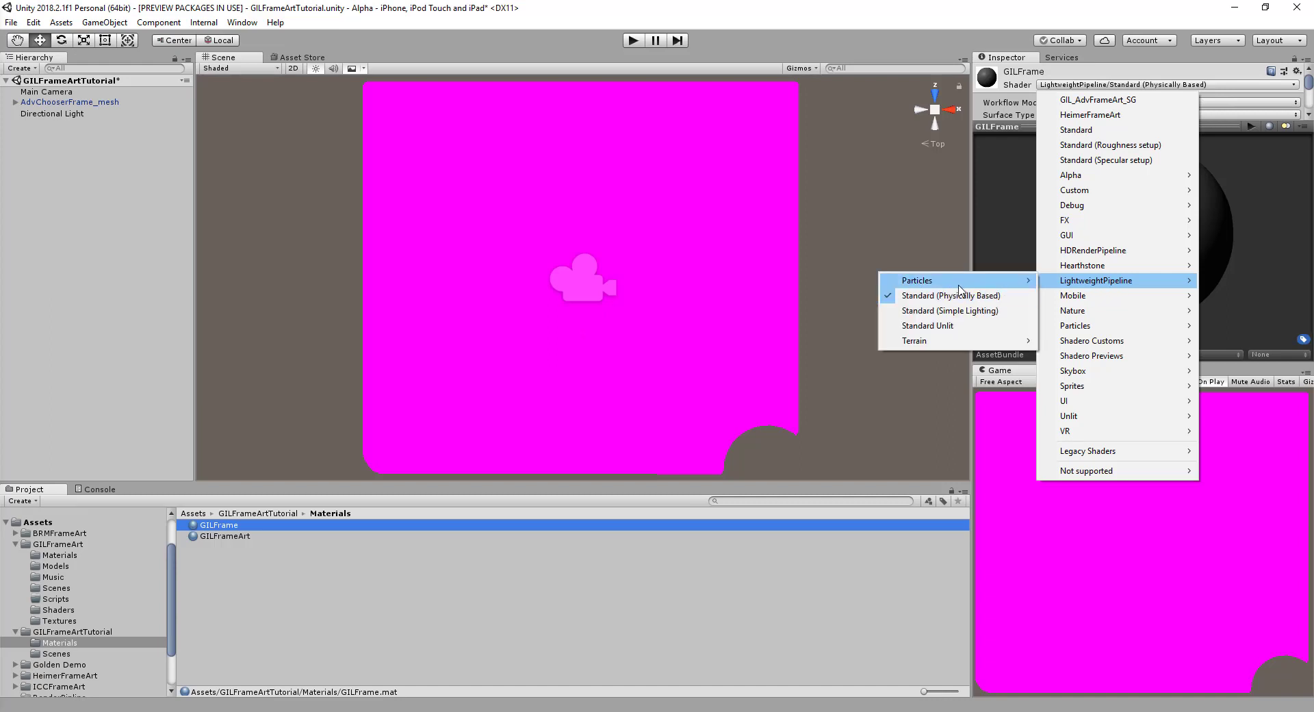
left_click(966, 329)
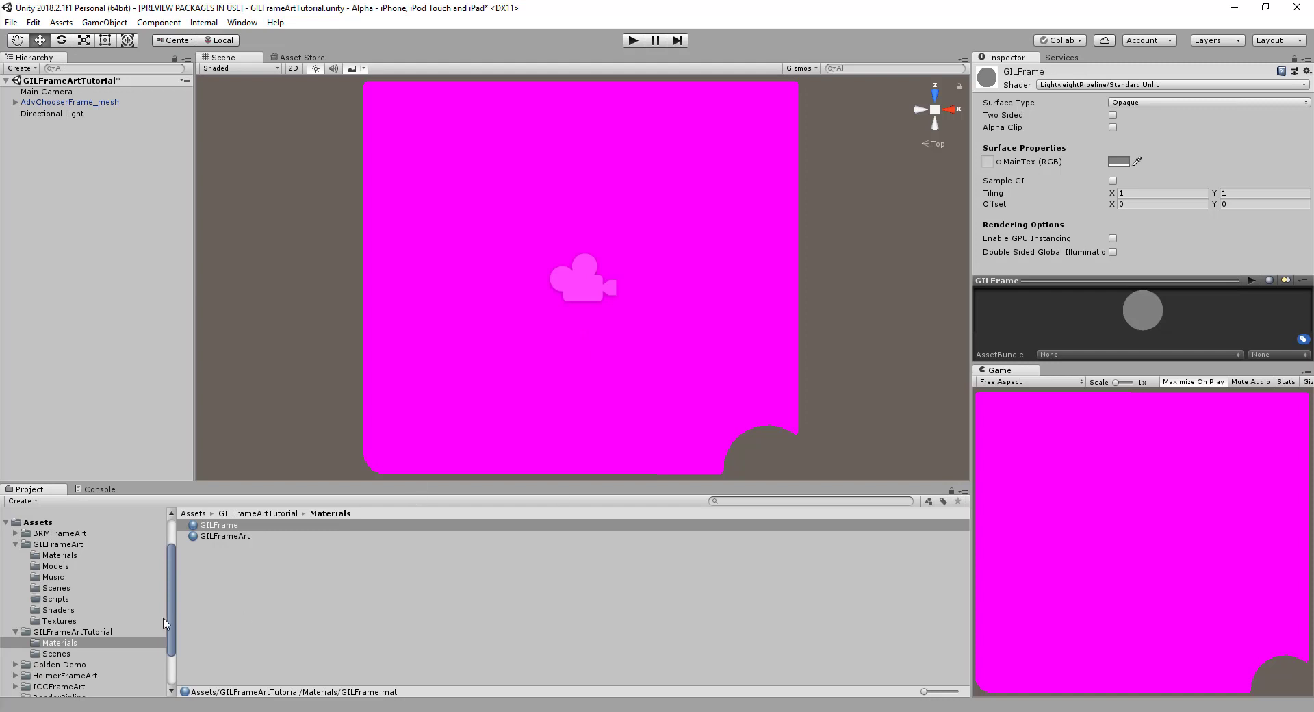
left_click(65, 622)
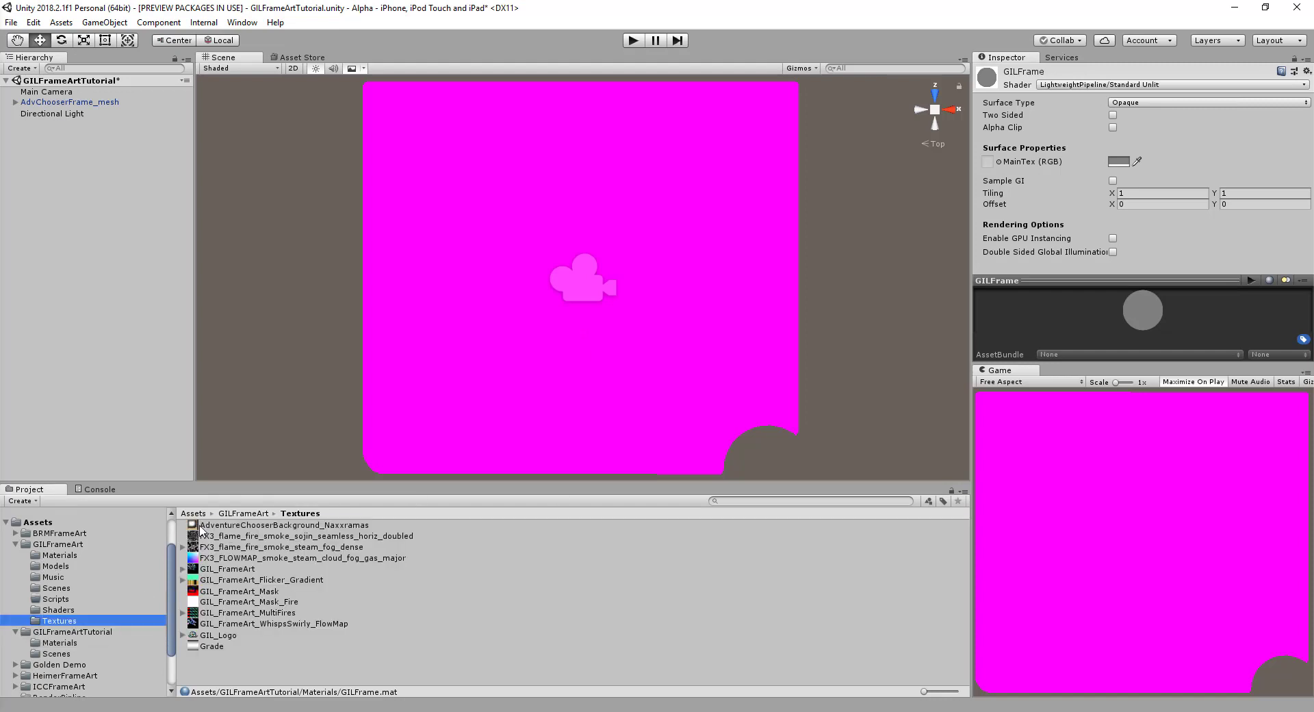
left_click_drag(231, 538, 987, 161)
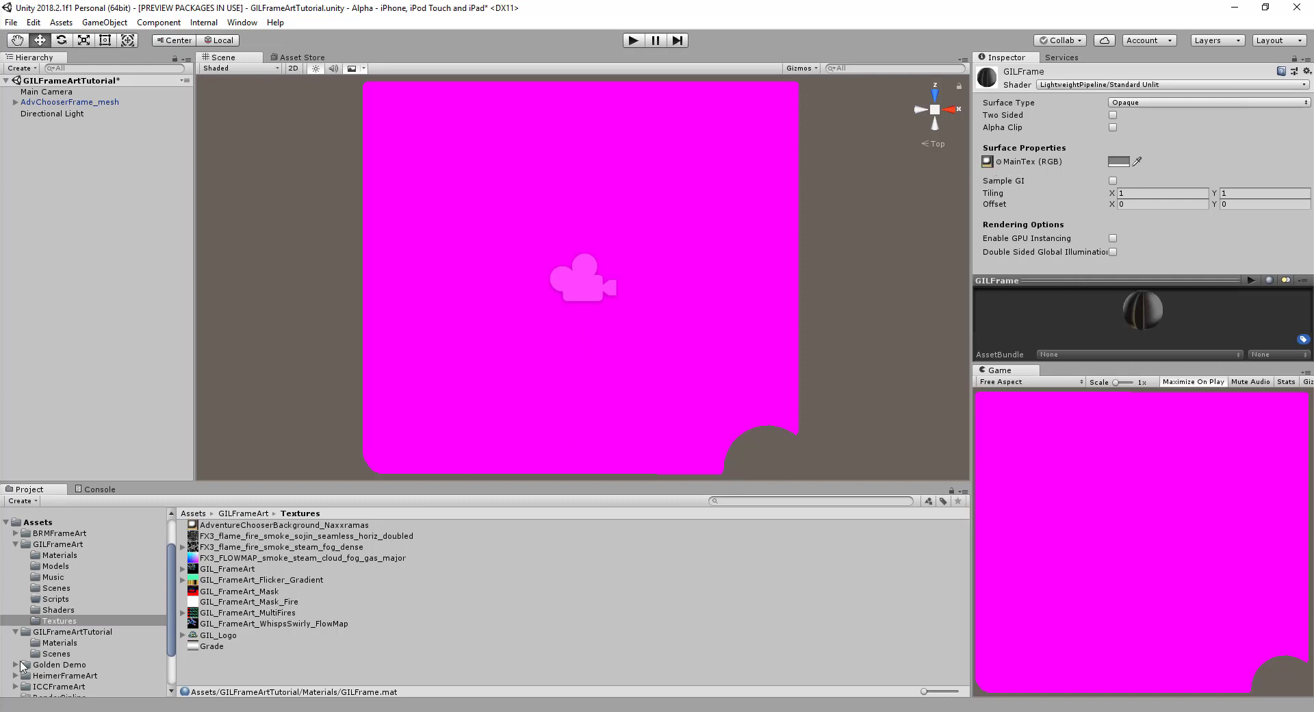
- Apply the GILFrame material to the border of AdvChooserFrame_mesh and the GILFrameArt material to its inner art panel
left_click(48, 643)
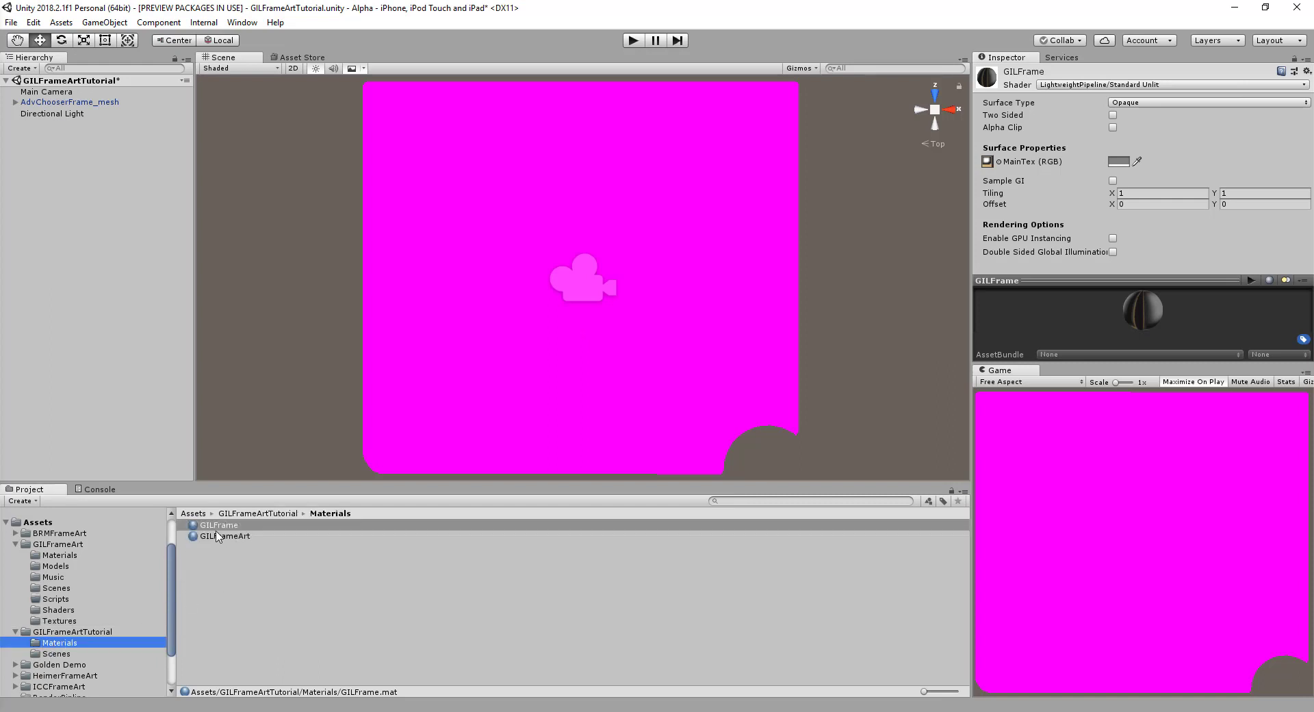
left_click(15, 102)
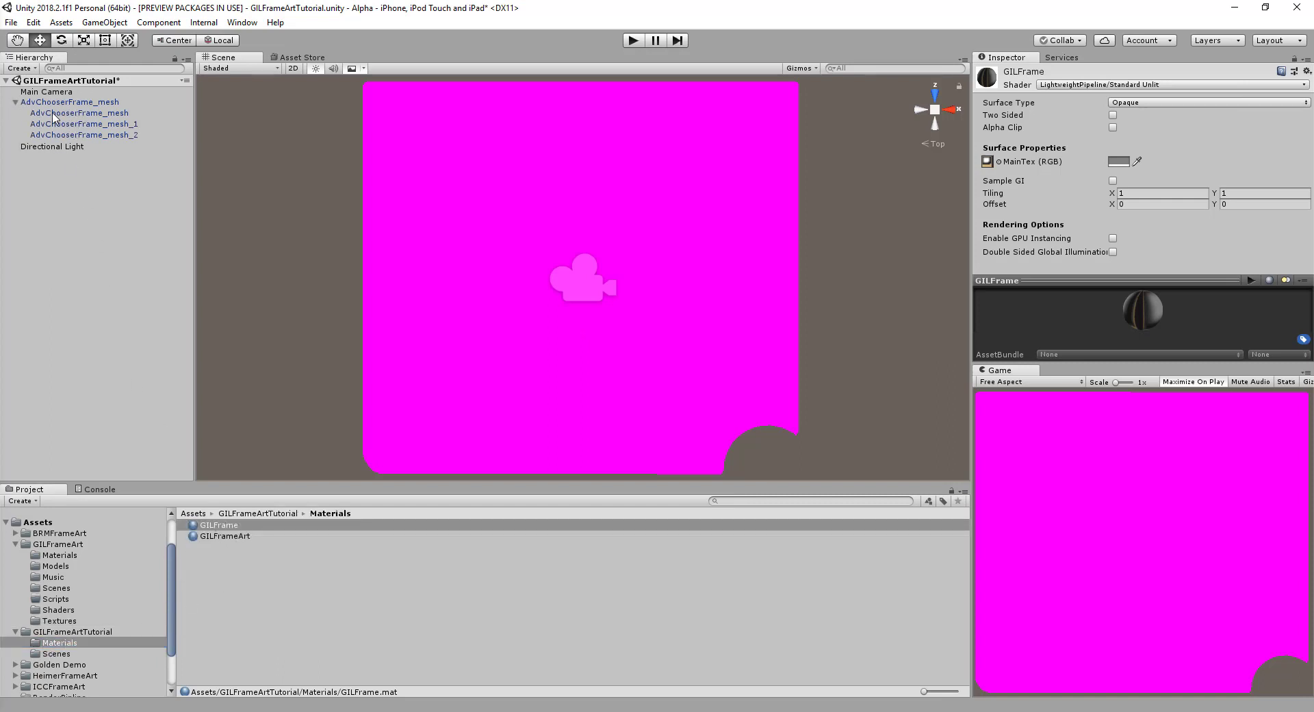
left_click(204, 525)
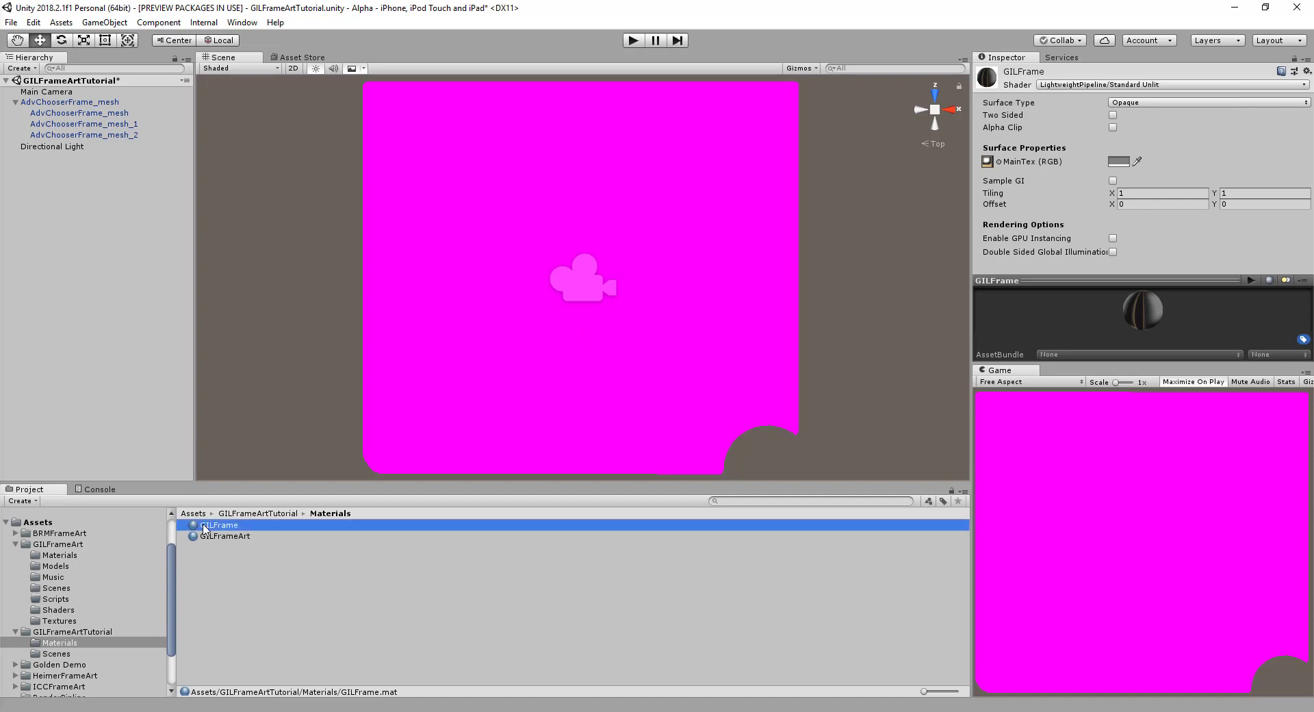
left_click_drag(204, 527, 111, 123)
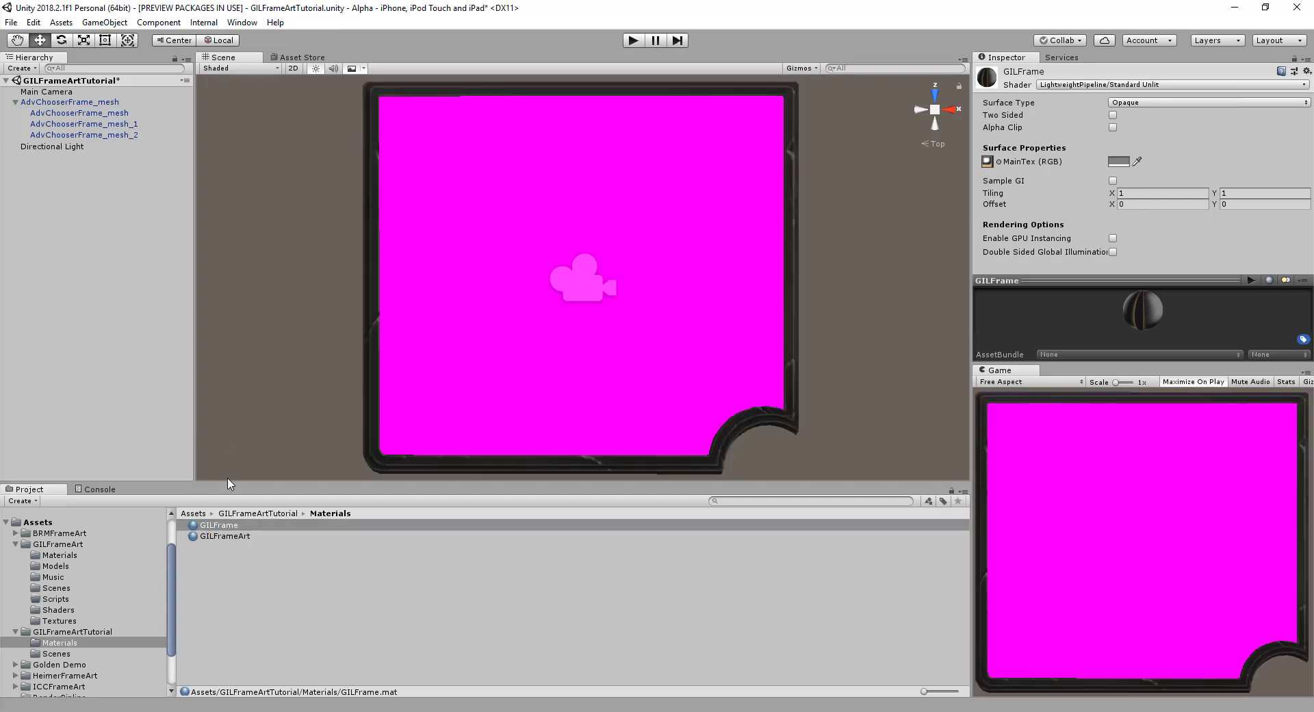
left_click_drag(207, 529, 123, 128)
left_click_drag(227, 538, 104, 141)
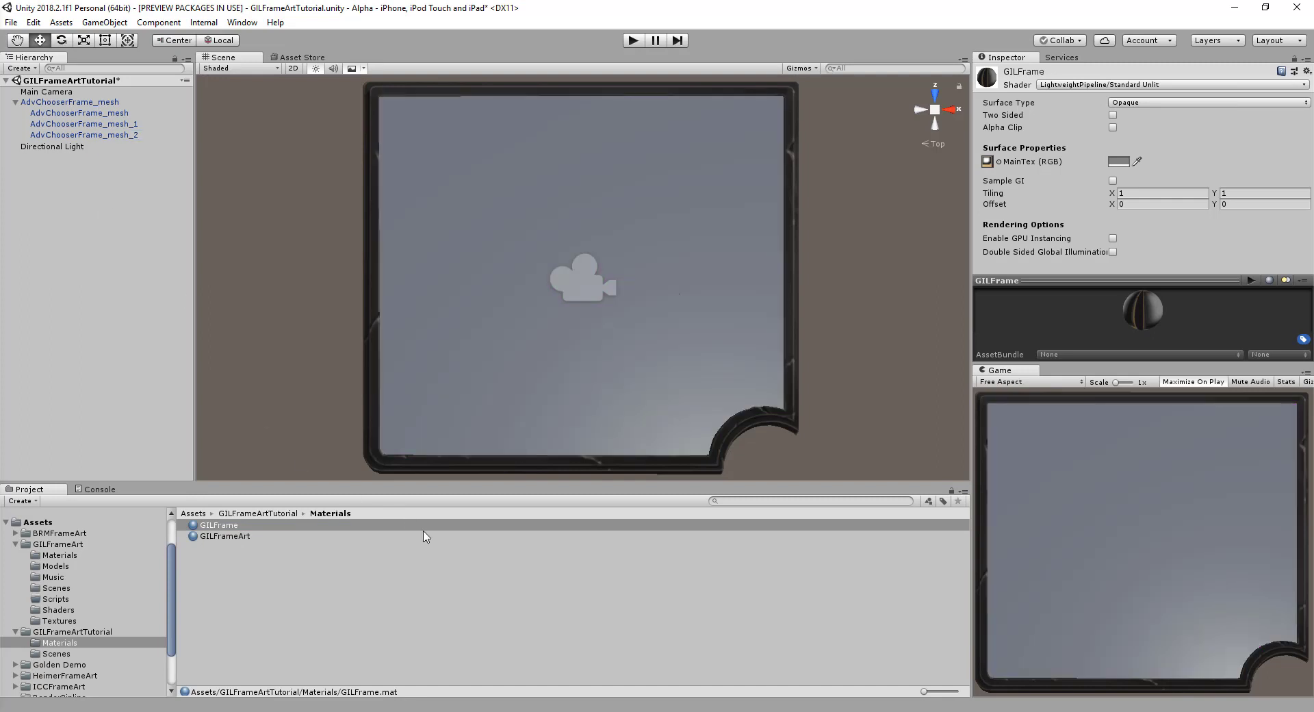
- Create a folder named Shaders inside GILFrameArtTutorial
left_click(61, 654)
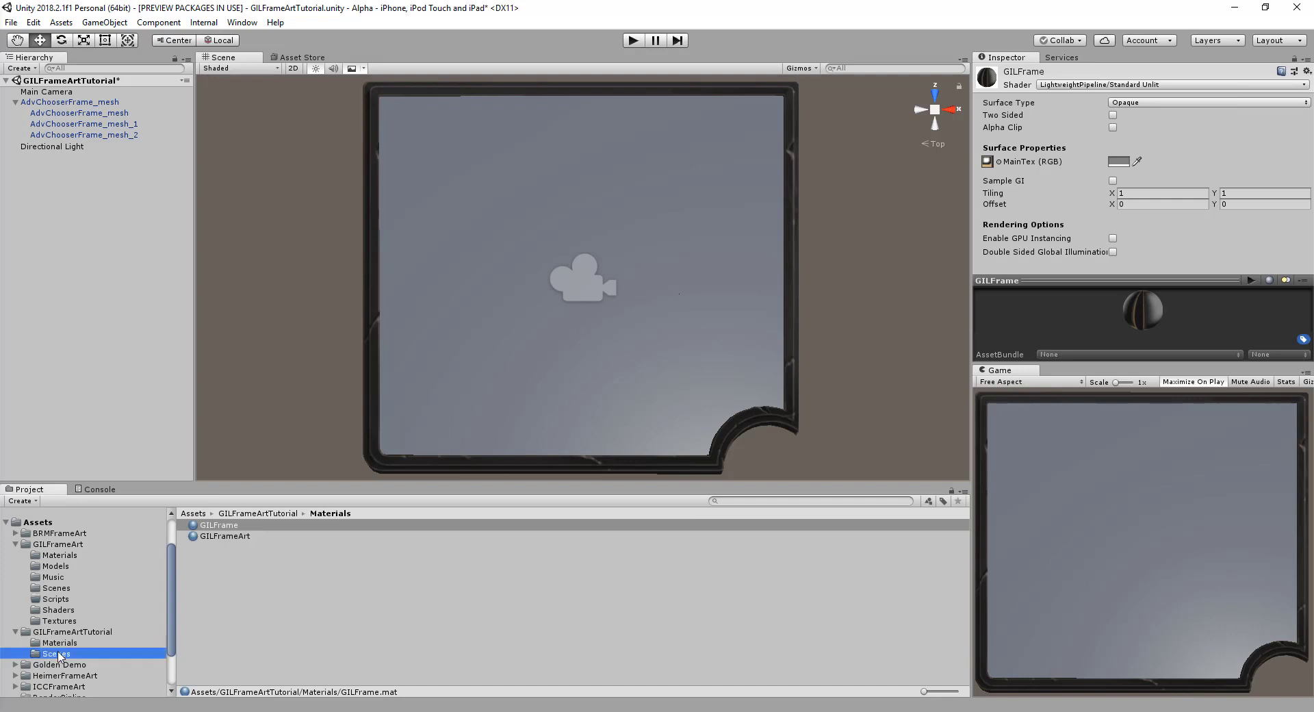
left_click(68, 631)
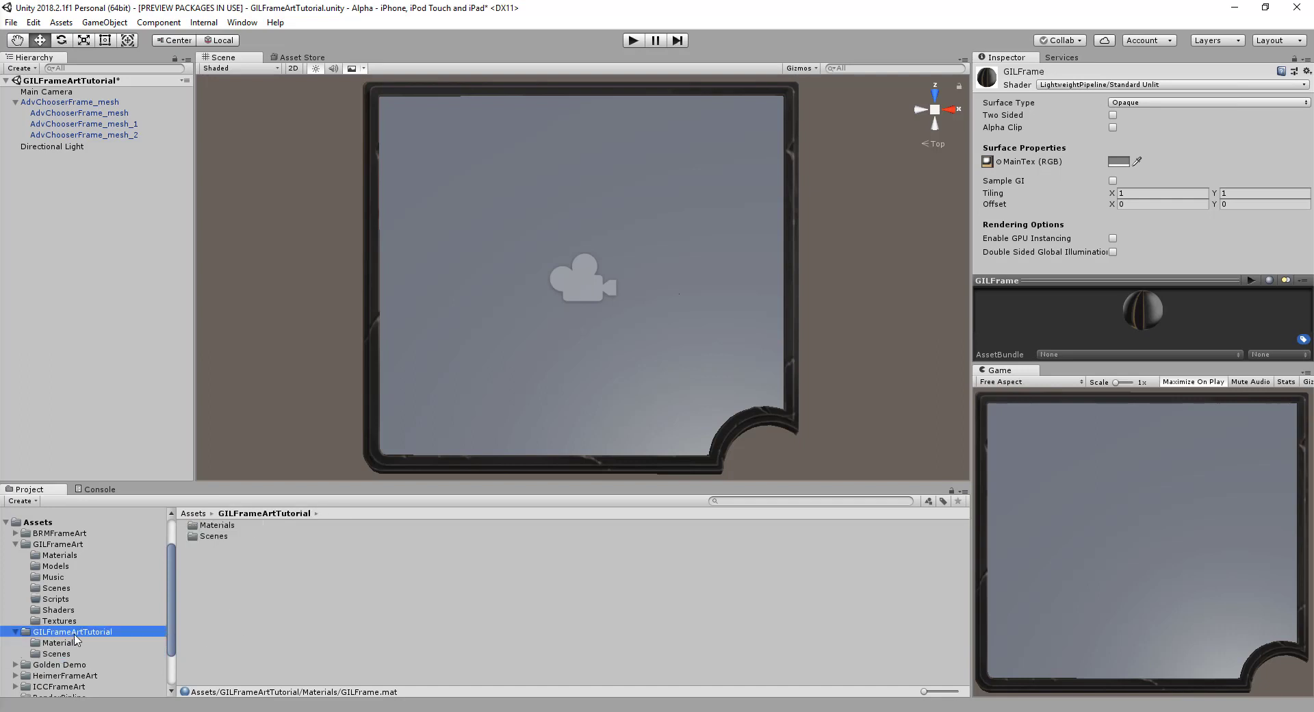
right_click(235, 607)
mouse_move(303, 287)
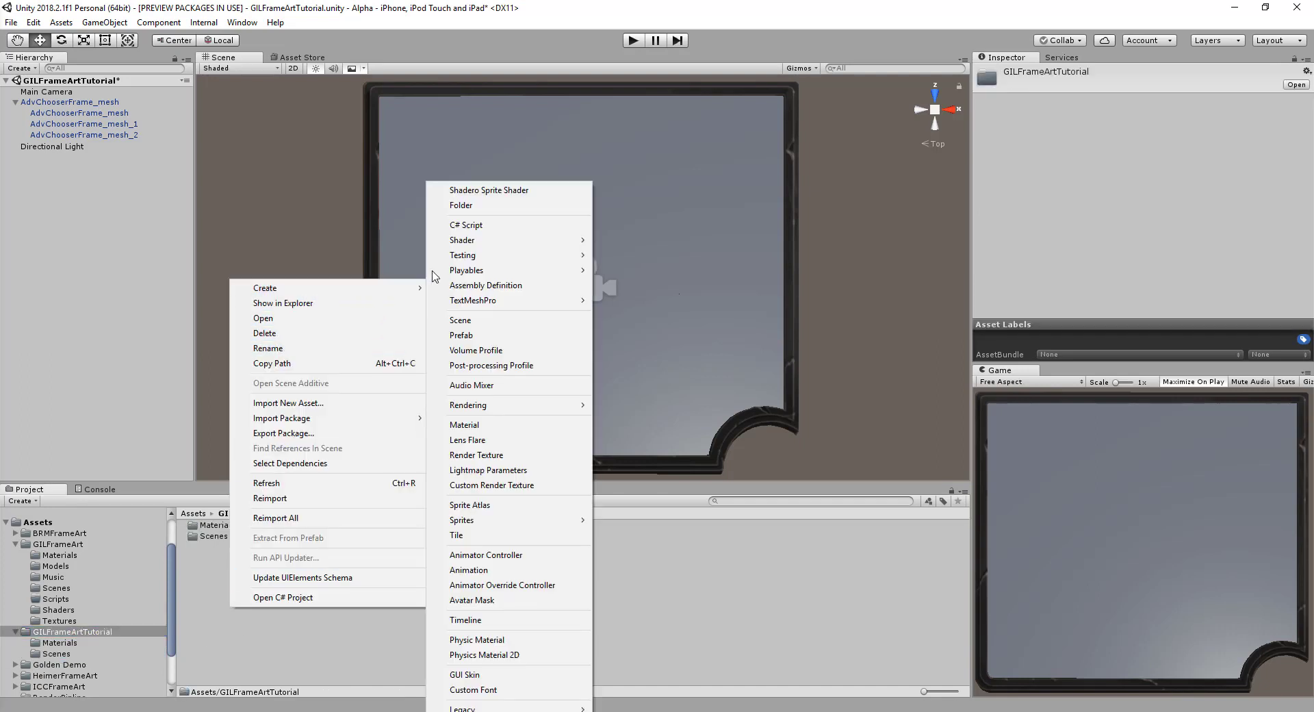
left_click(480, 208)
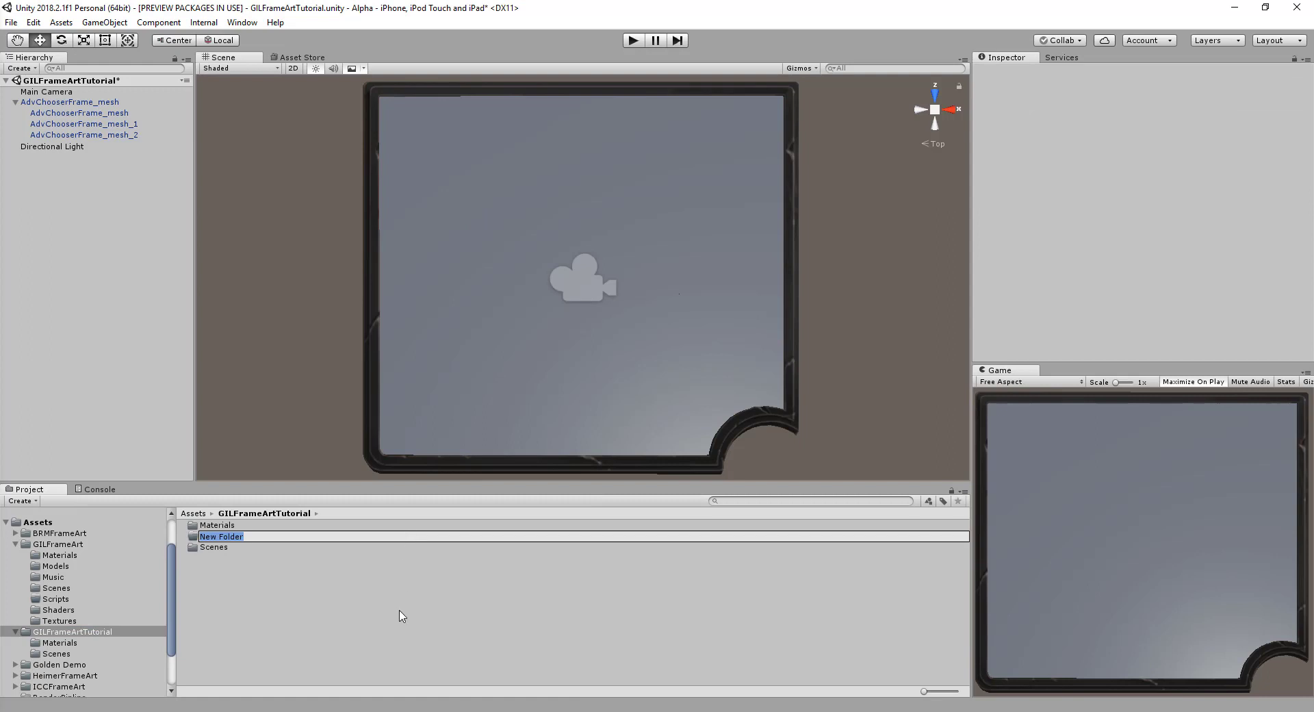
type("Shaders")
key("Return")
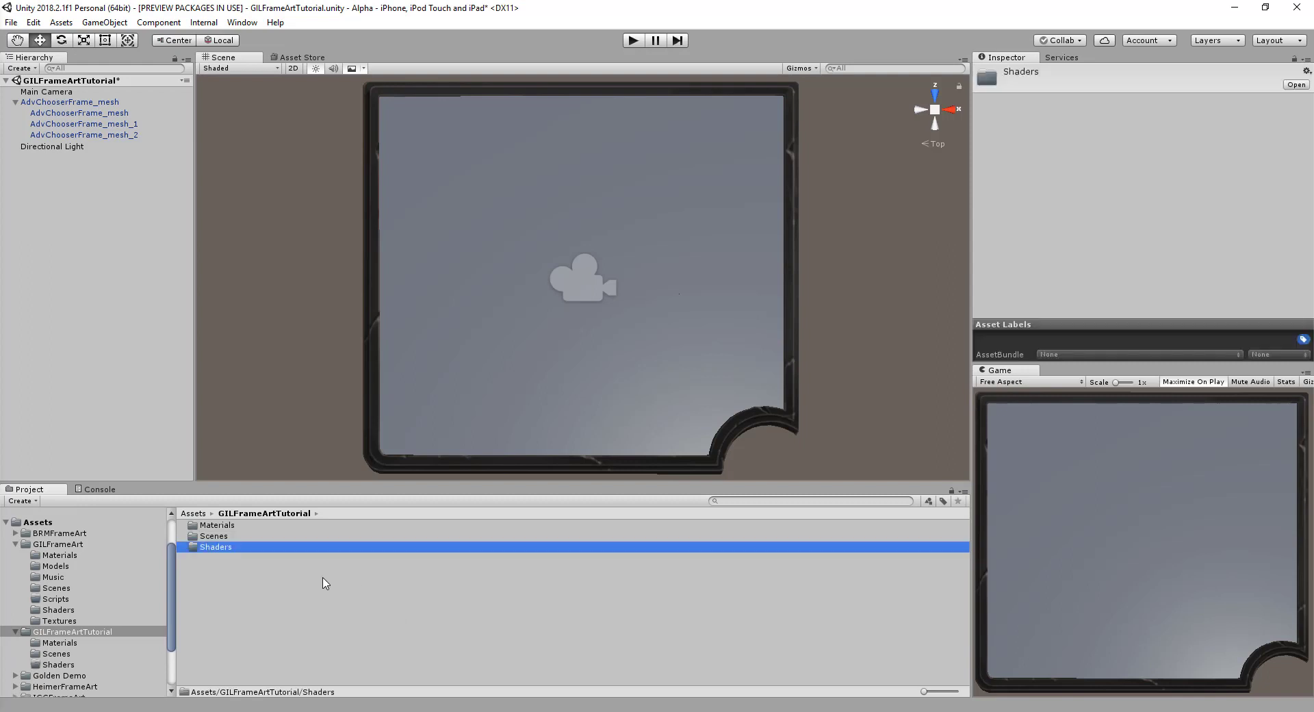
- Create an Unlit Graph shader named GILFrameArt inside the tutorial's Shaders folder
double_click(229, 547)
right_click(233, 553)
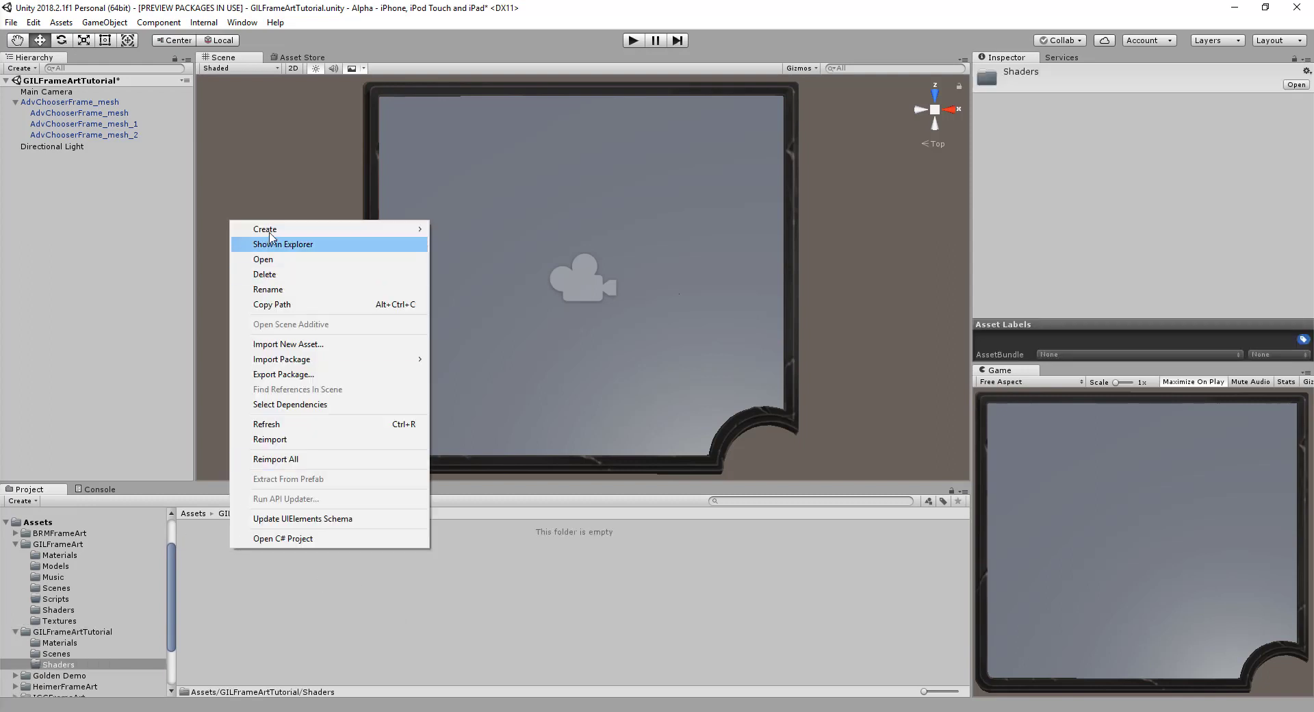
mouse_move(273, 231)
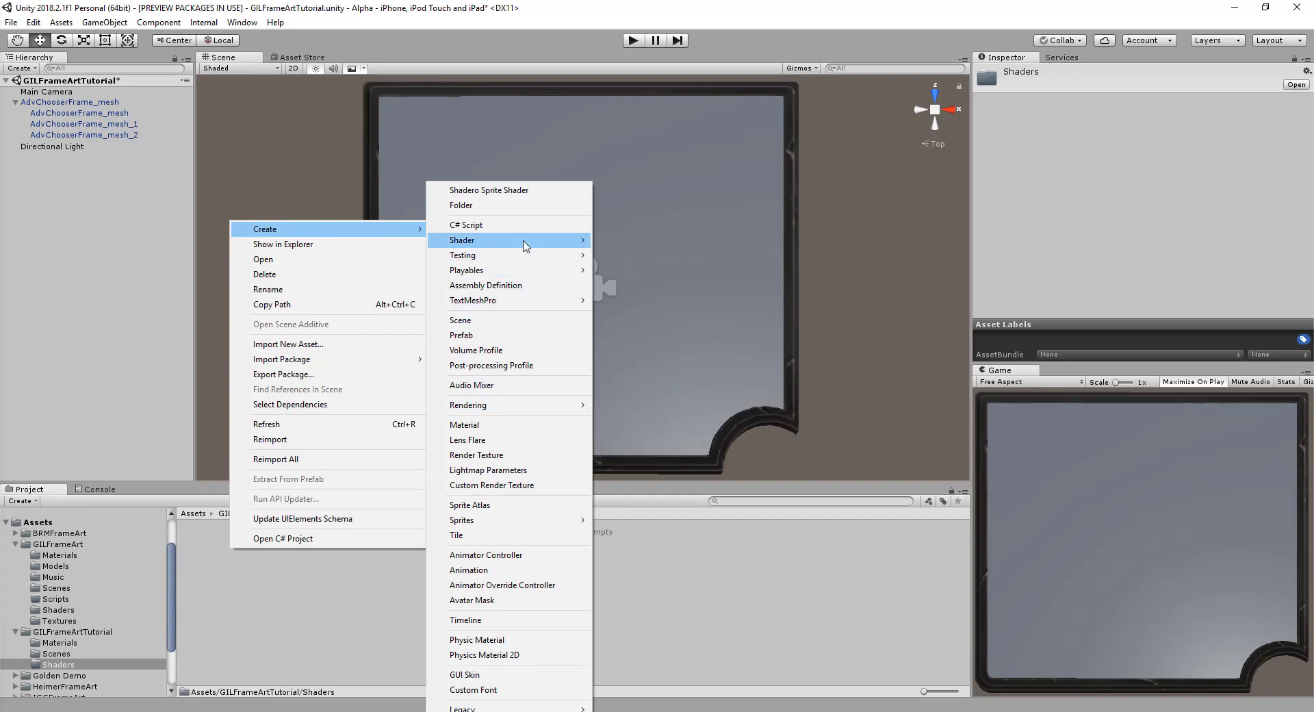
mouse_move(527, 246)
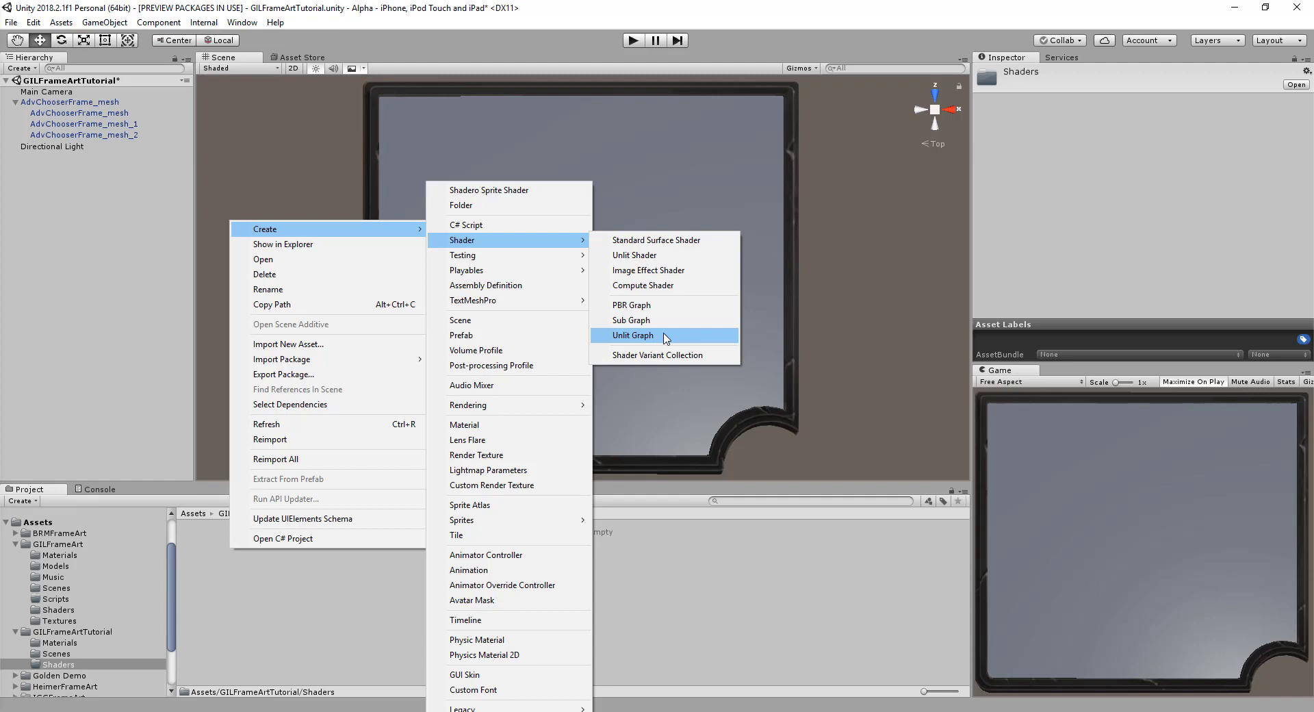
left_click(633, 336)
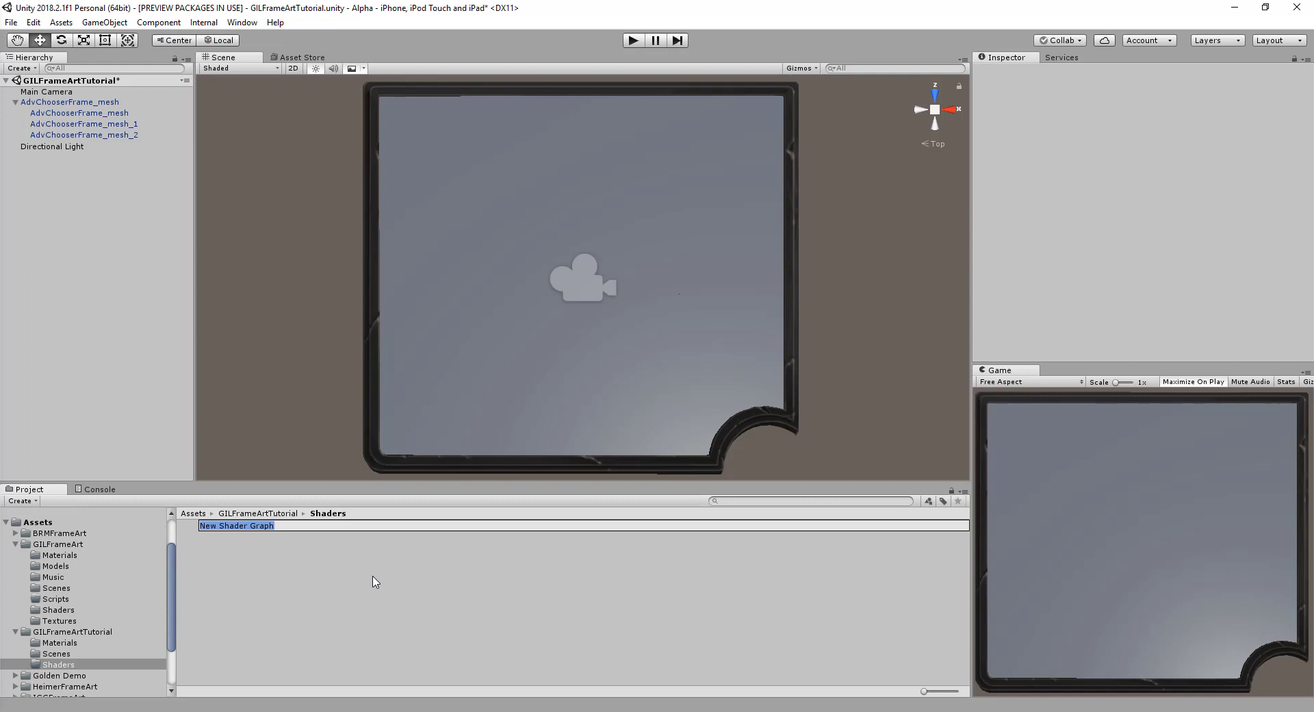
type("GILFrameArt")
key("Return")
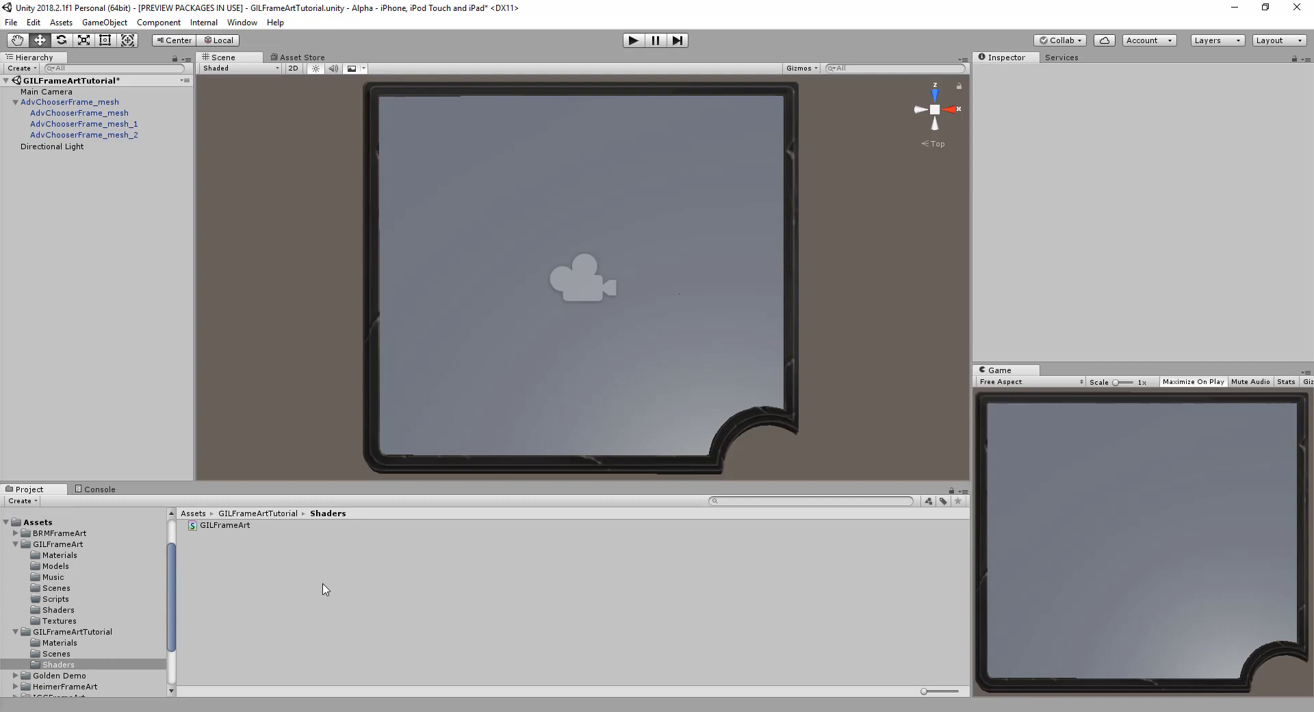
- Rename the new shader graph to GILFrameArtTutorial
left_click(226, 526)
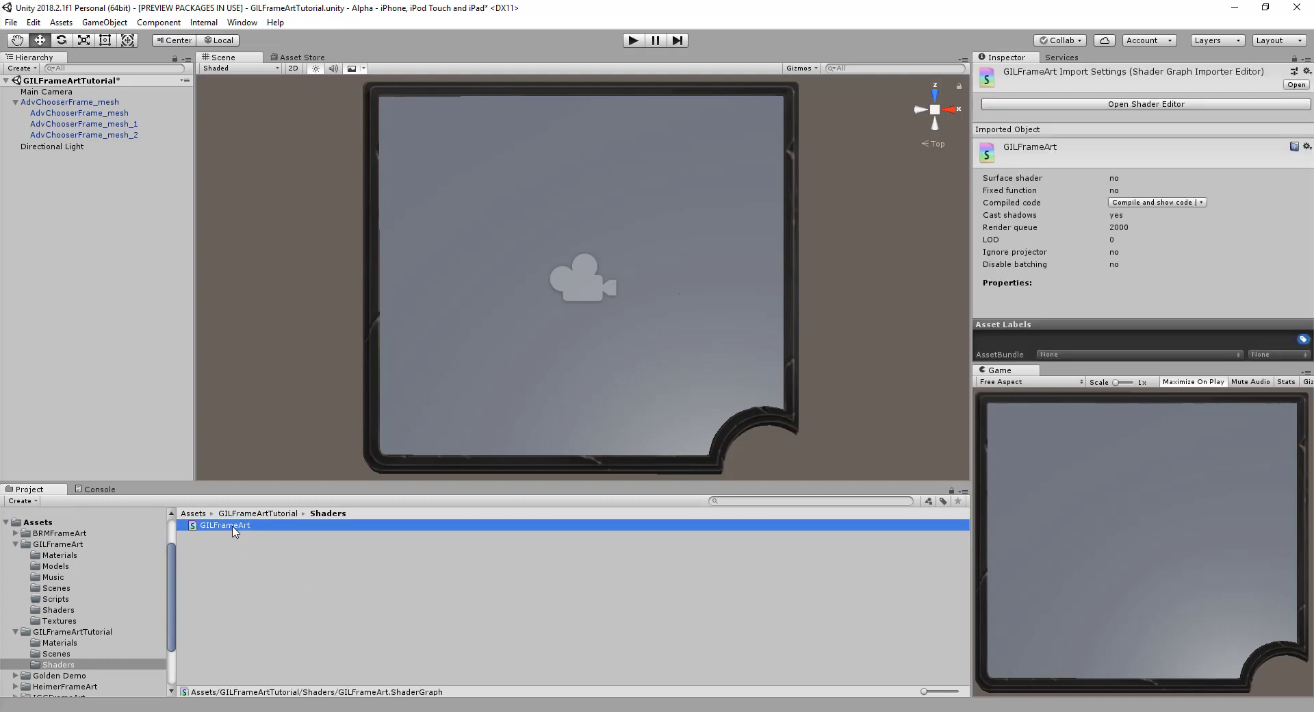
left_click(236, 527)
left_click(260, 528)
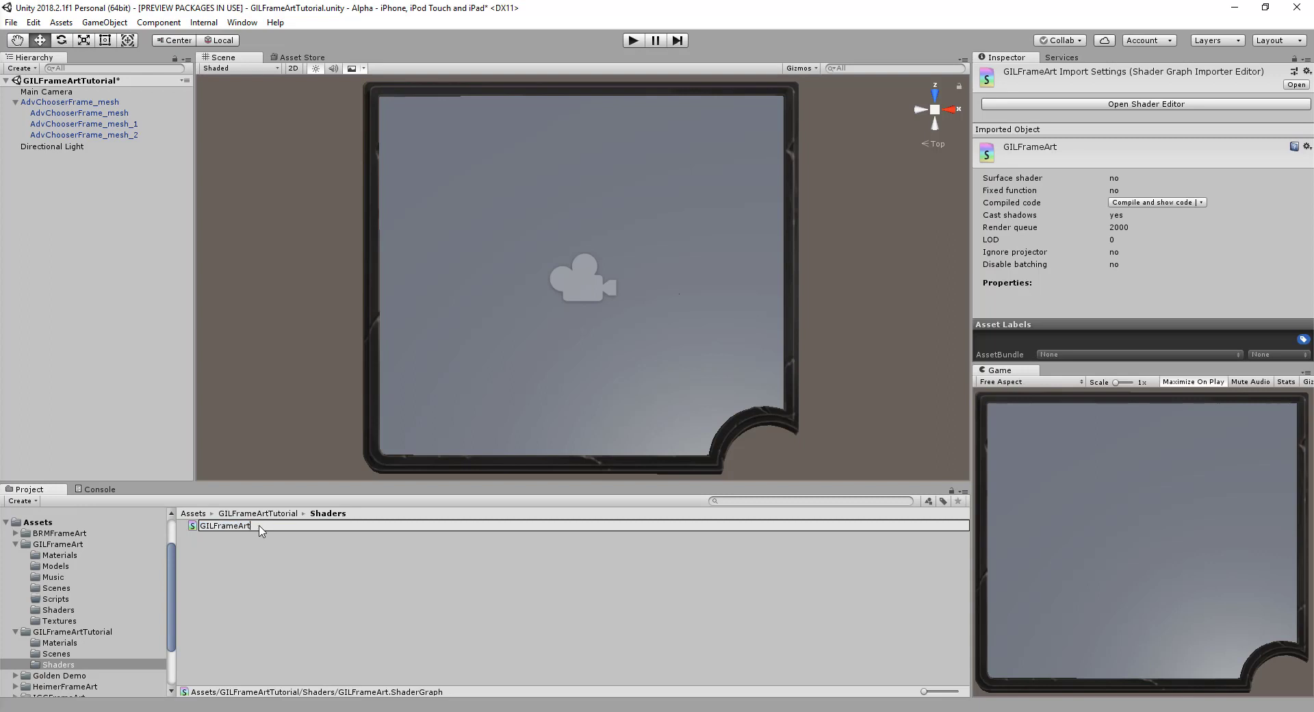
type("Tutorial")
key("Return")
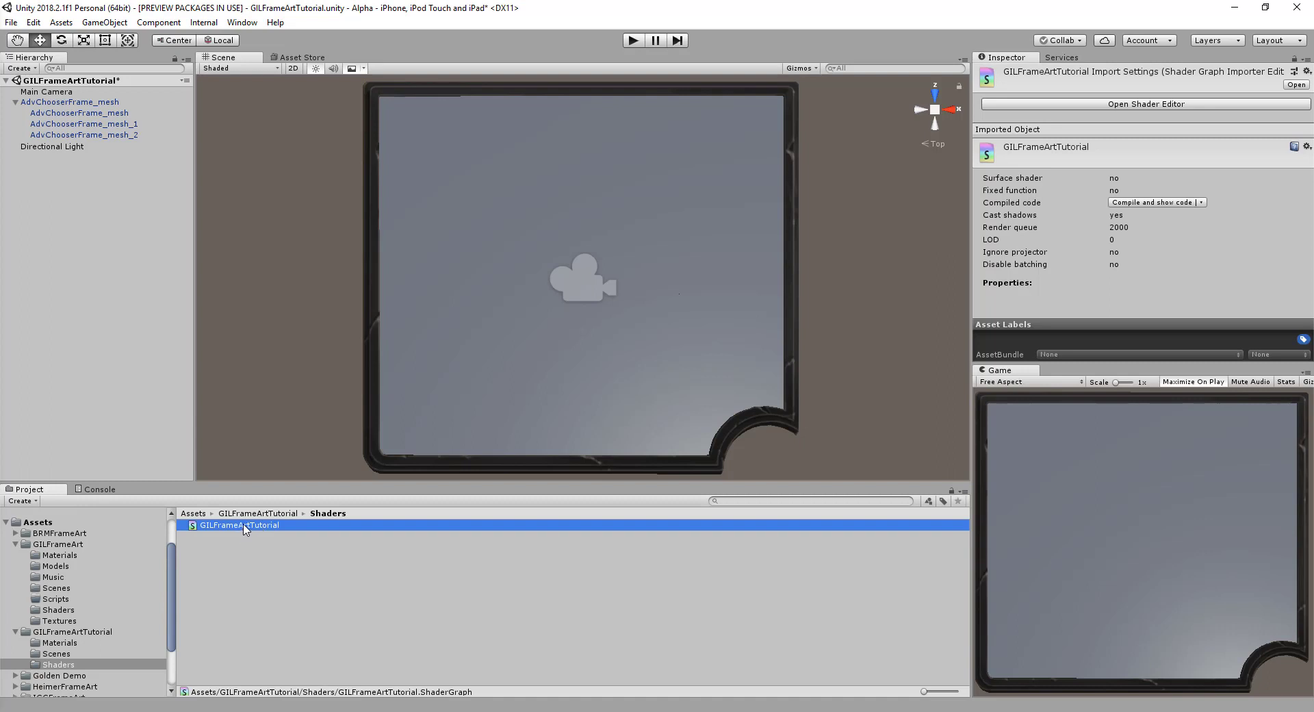
- Open GILFrameArtTutorial in the graph editor, fit its window over the hierarchy and scene area, and shrink the blackboard
double_click(243, 525)
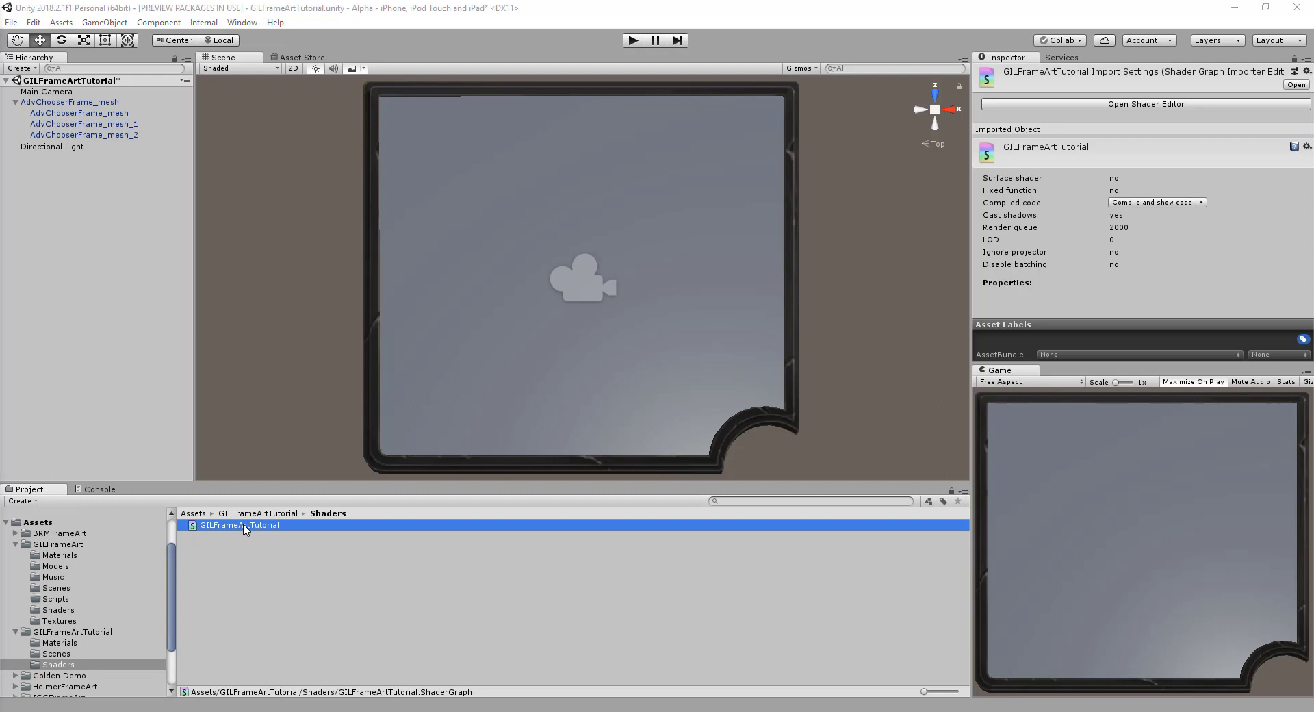
left_click_drag(0, 75, 891, 14)
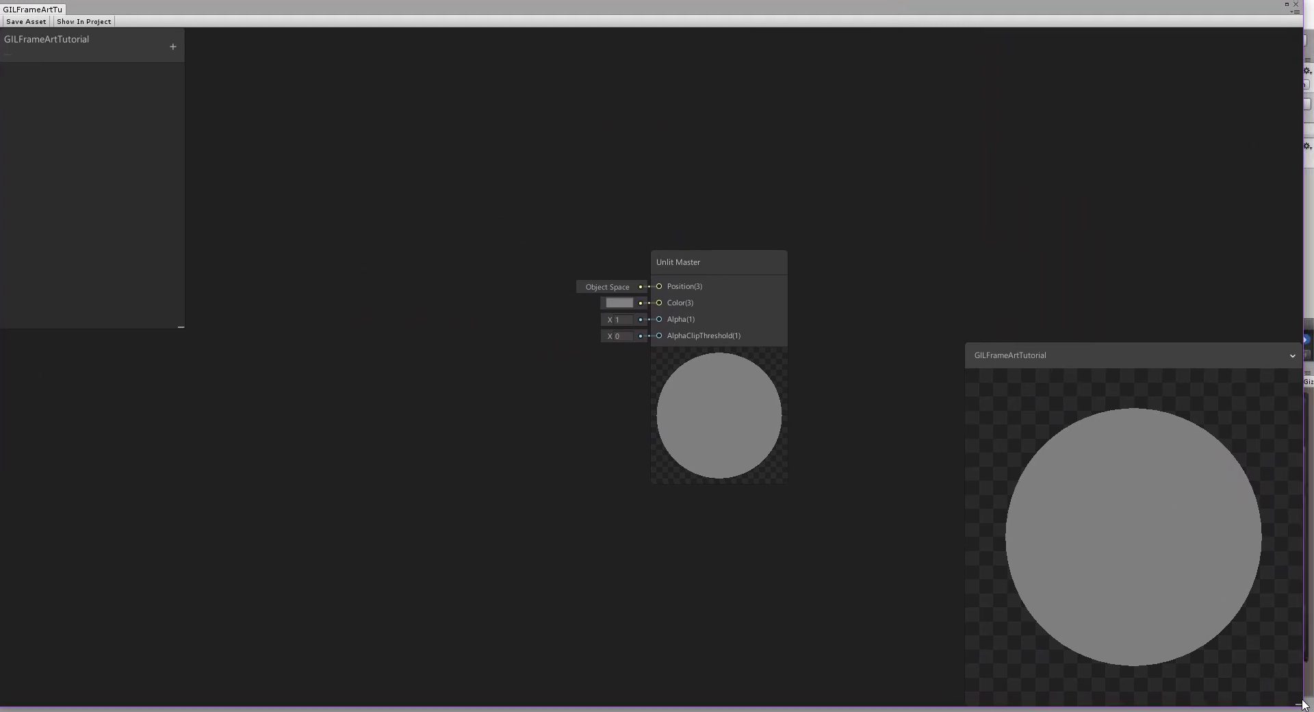
left_click_drag(1299, 703, 971, 478)
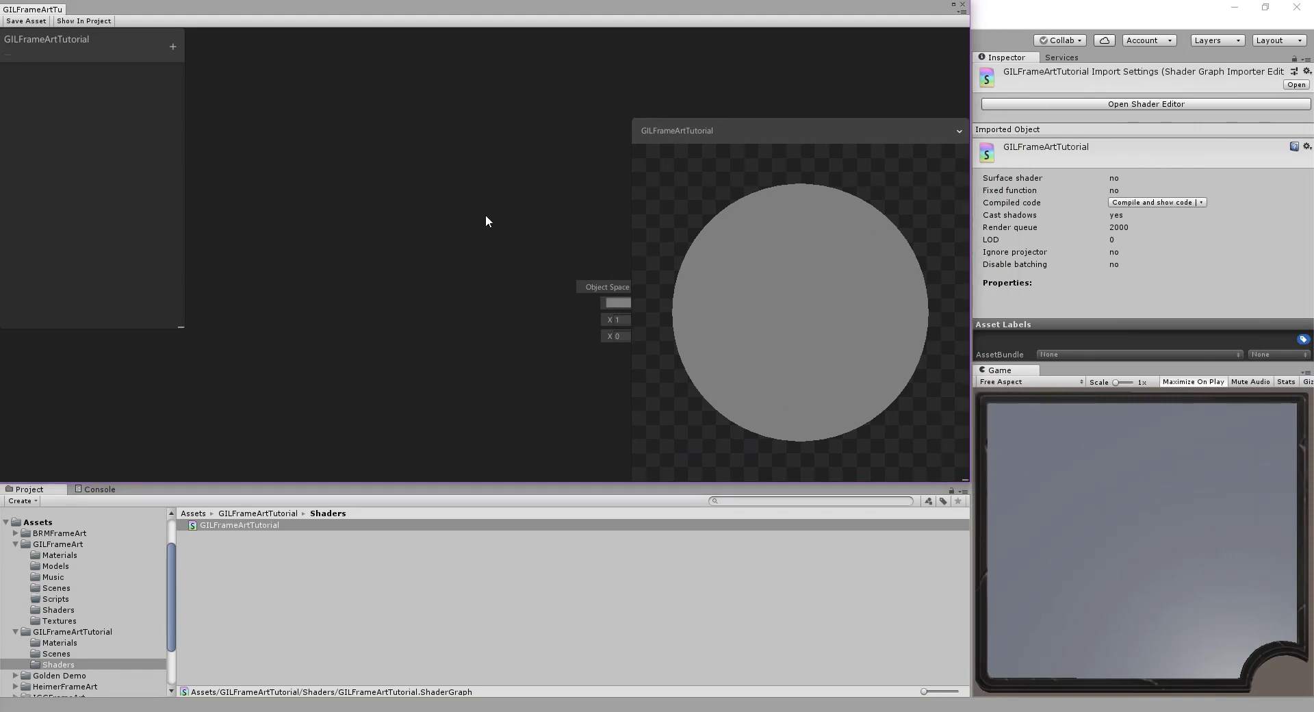
left_click_drag(179, 328, 103, 234)
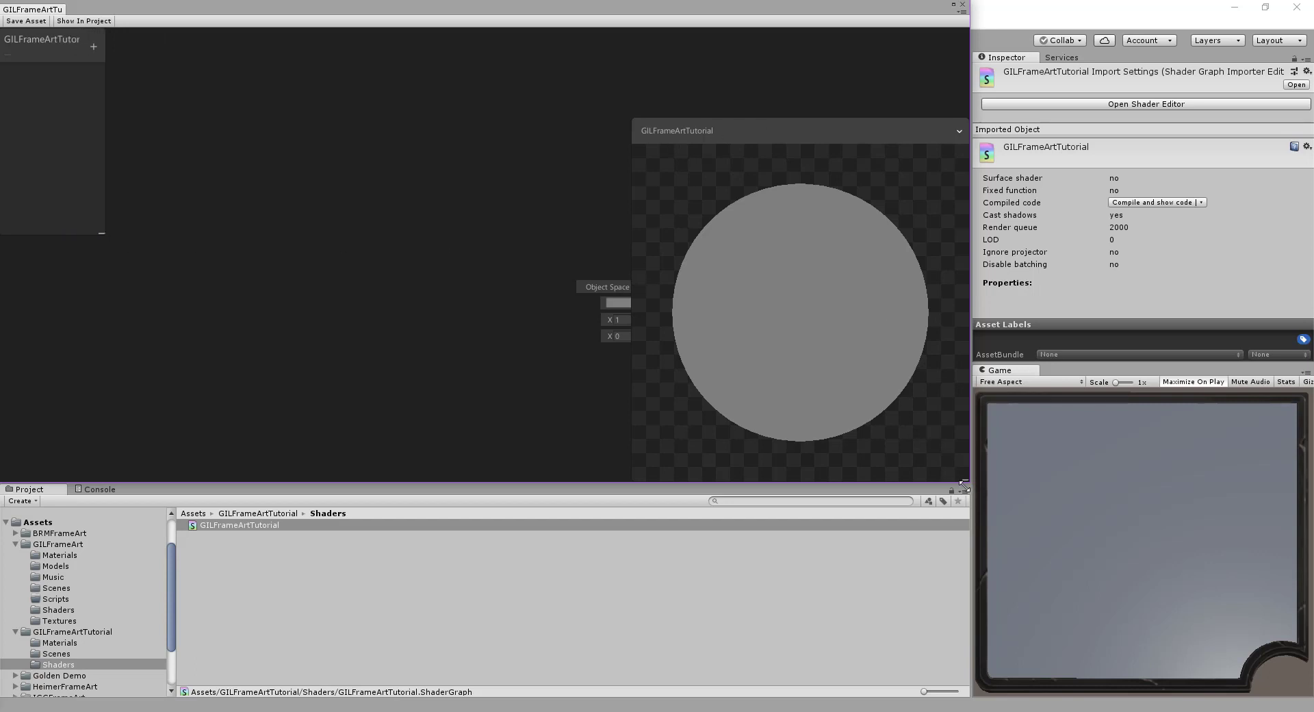
left_click_drag(963, 485, 973, 485)
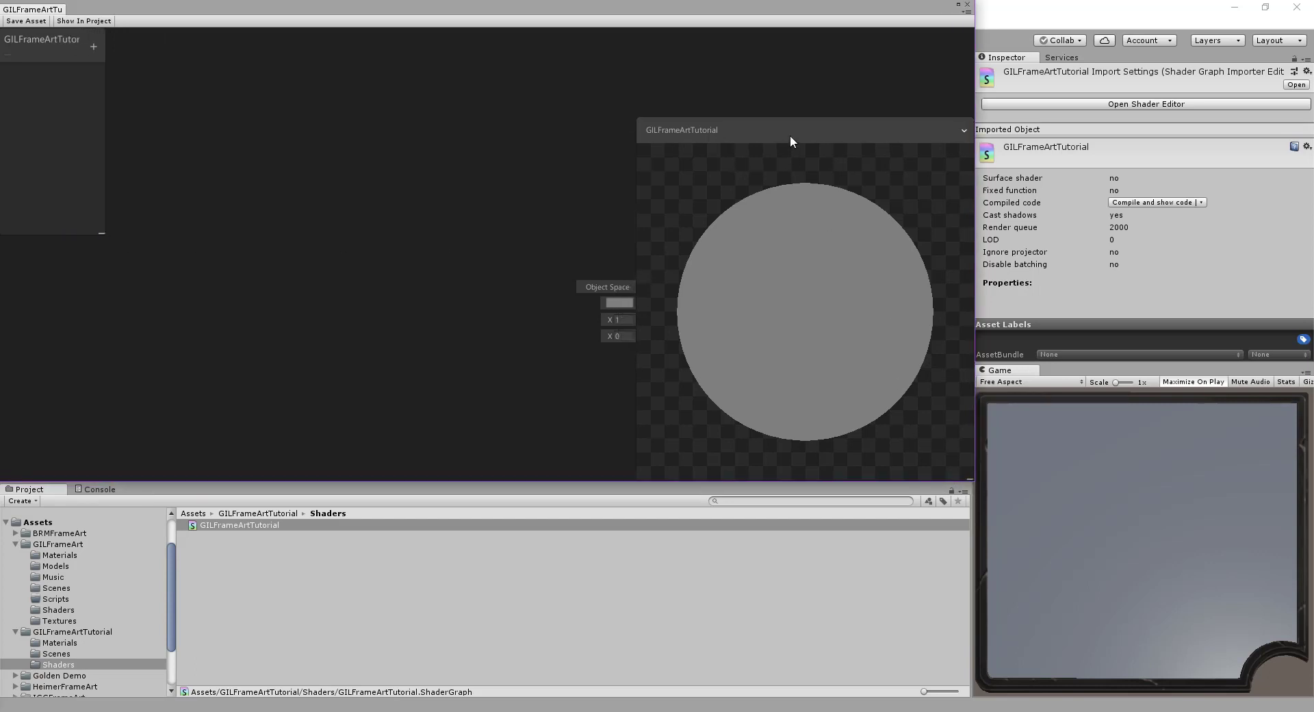
- Shrink the main preview, place it beside the Unlit Master node, and set its preview mesh to Quad
left_click_drag(790, 134, 617, 105)
left_click_drag(798, 450, 621, 335)
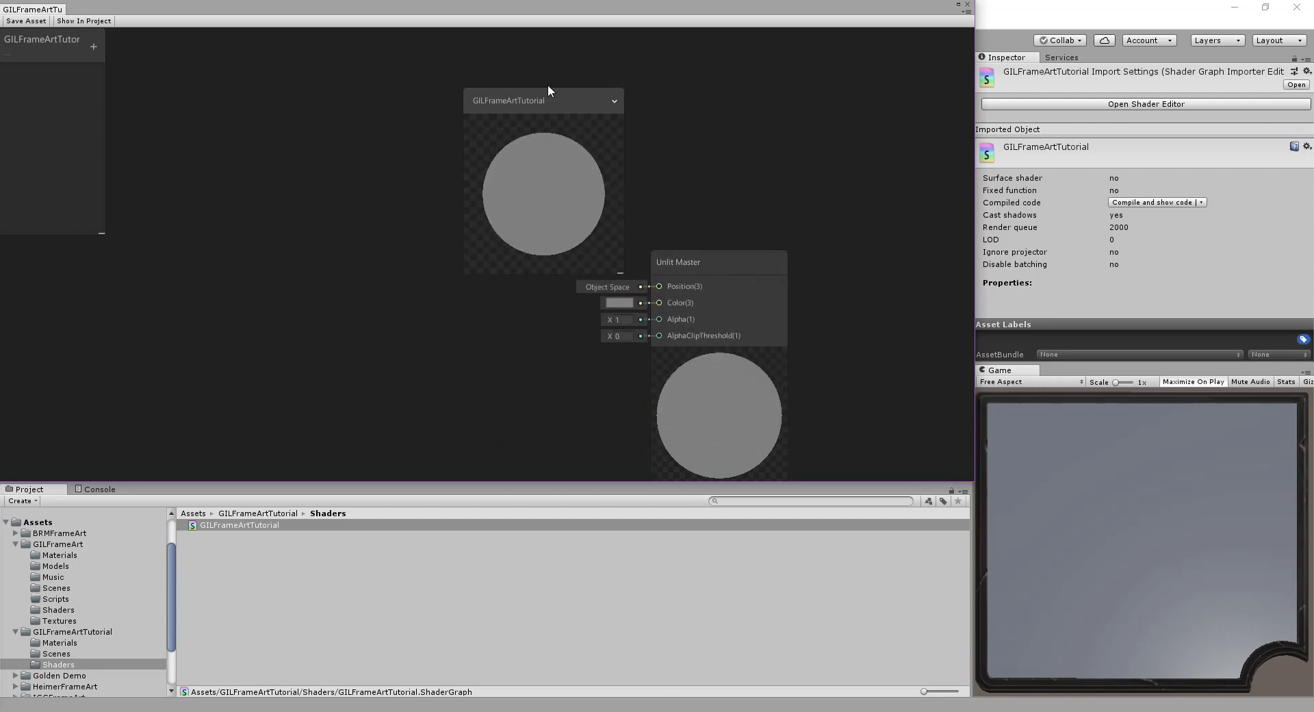
left_click_drag(548, 95, 895, 315)
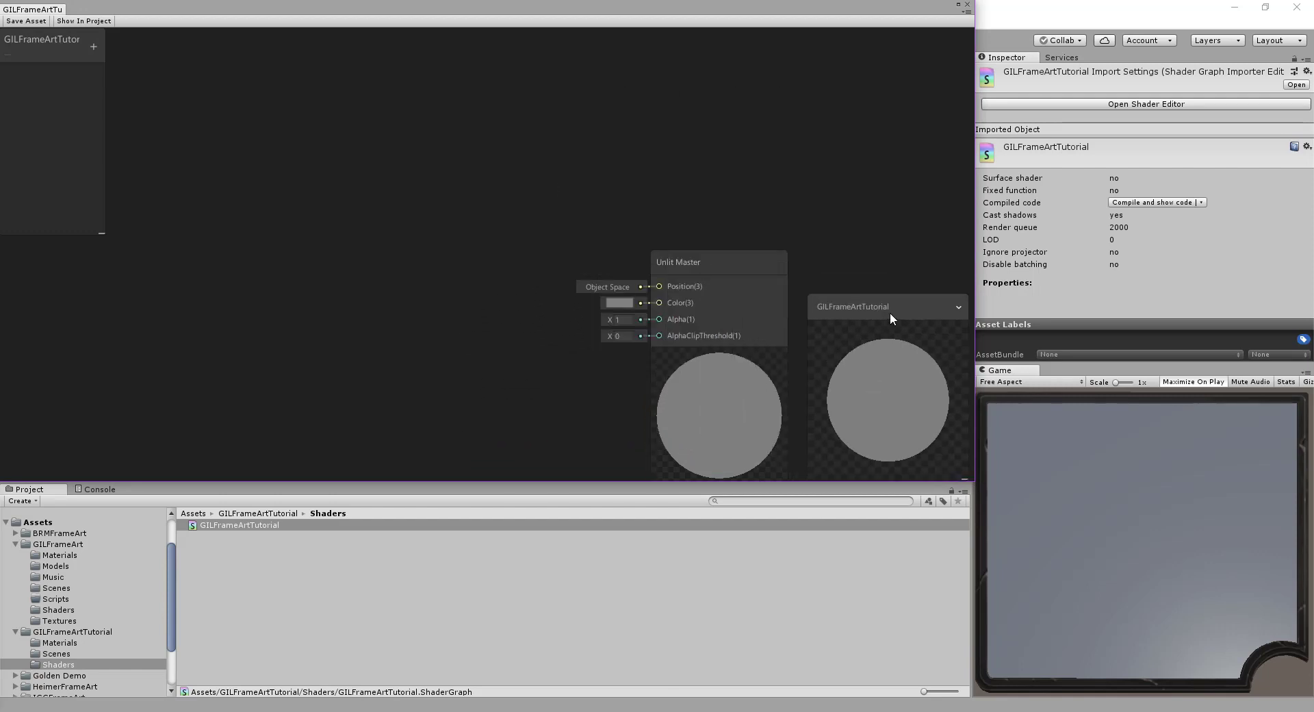
right_click(894, 379)
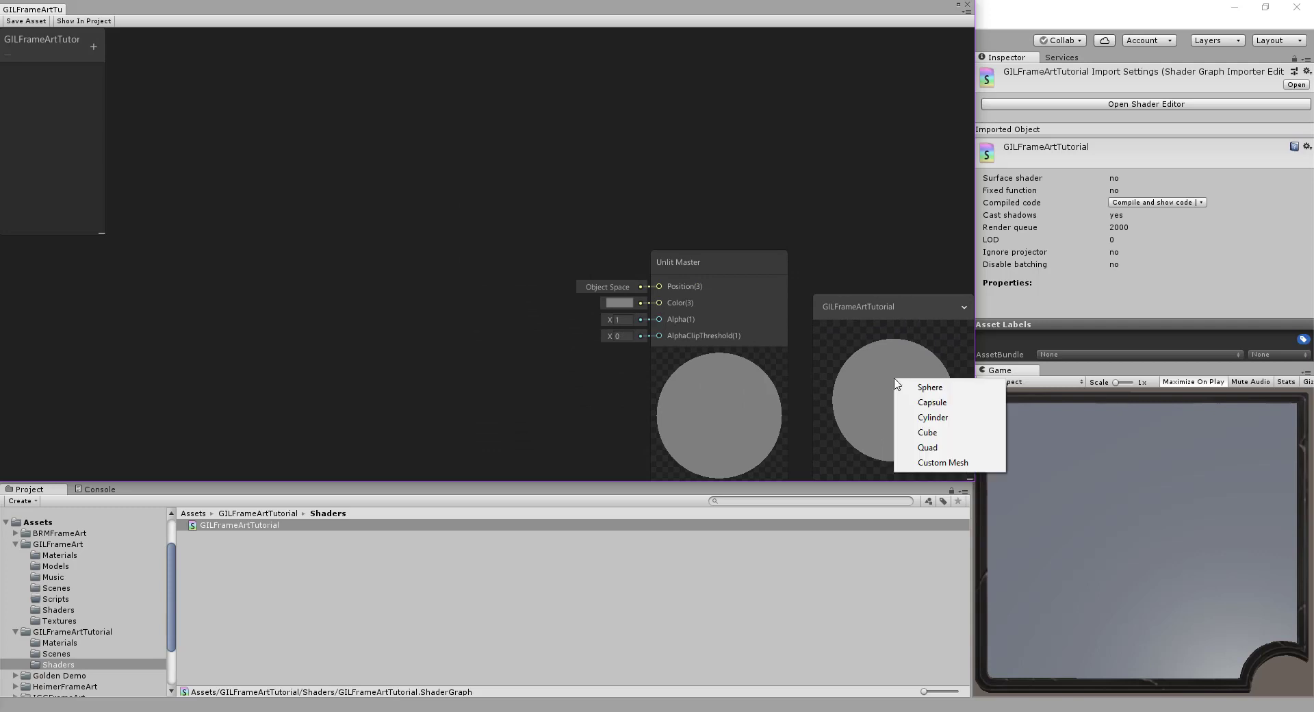
left_click(941, 450)
- Reposition the Unlit Master node to leave free graph space for its input nodes
left_click_drag(687, 263, 596, 110)
scroll(692, 288, "down", 3)
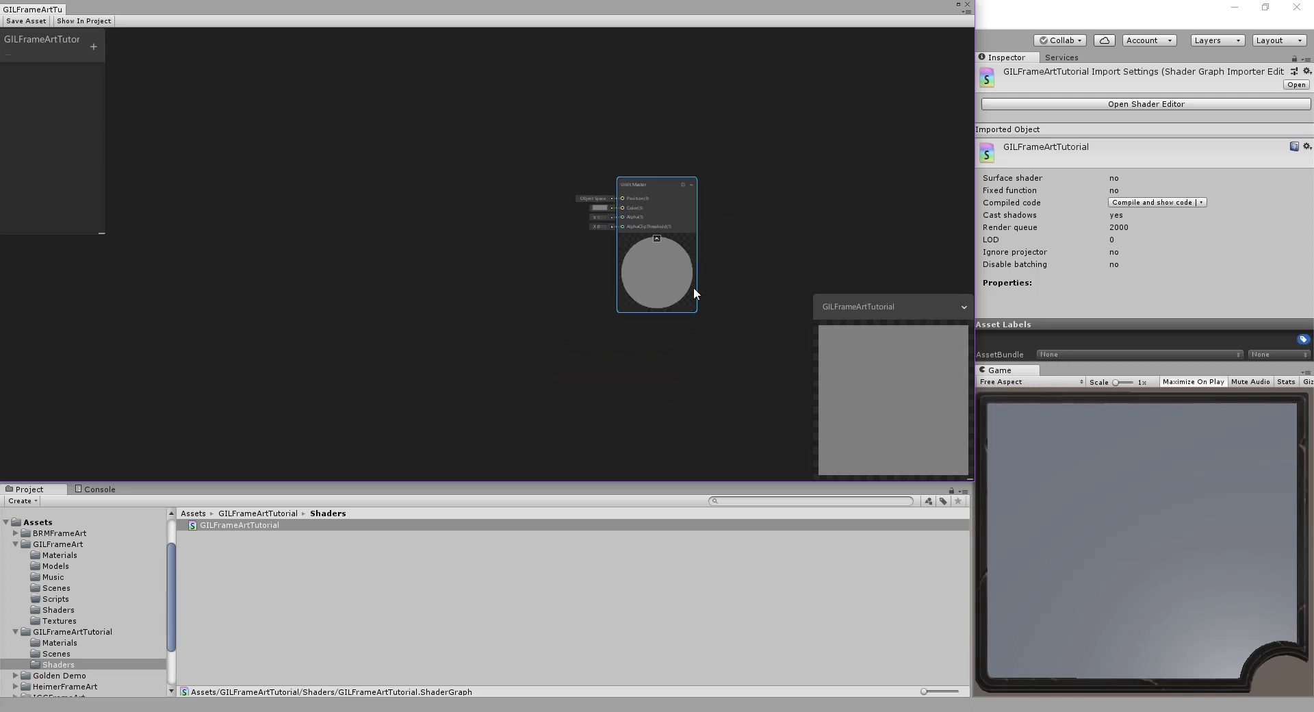
scroll(684, 291, "up", 2)
scroll(684, 289, "up", 1)
scroll(684, 289, "down", 1)
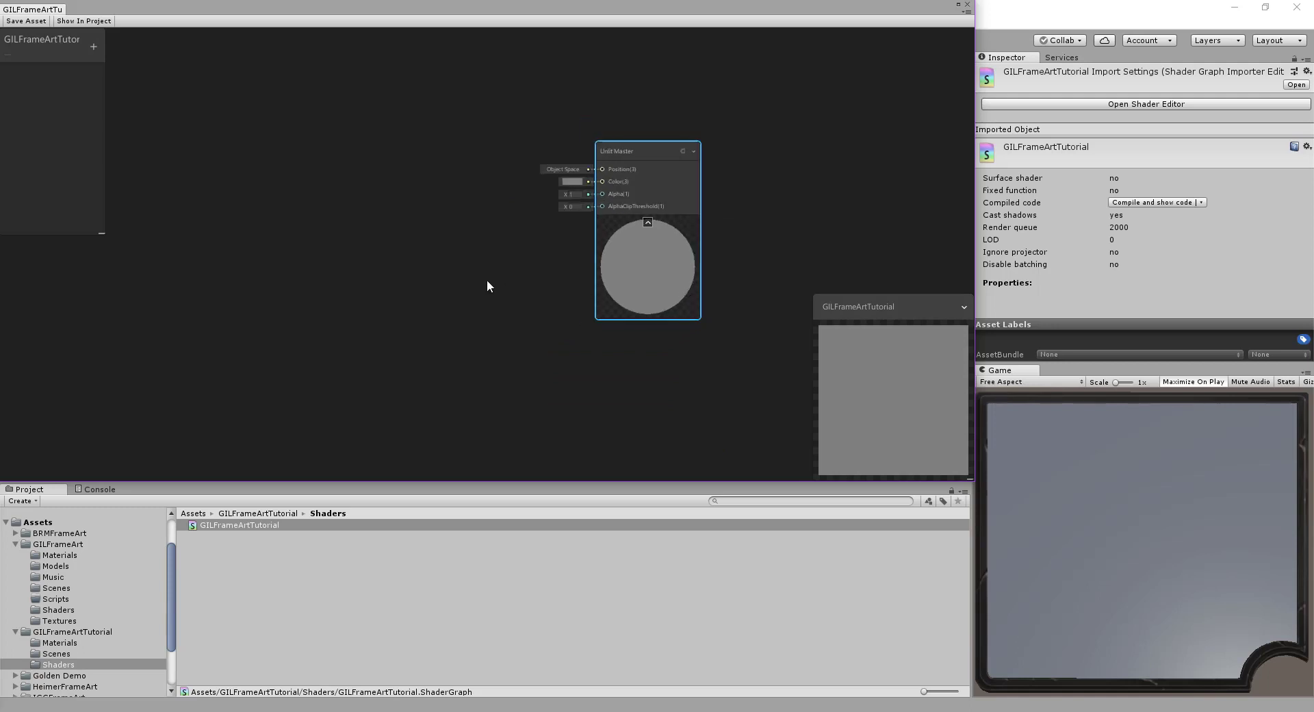
middle_click_drag(486, 277, 510, 246)
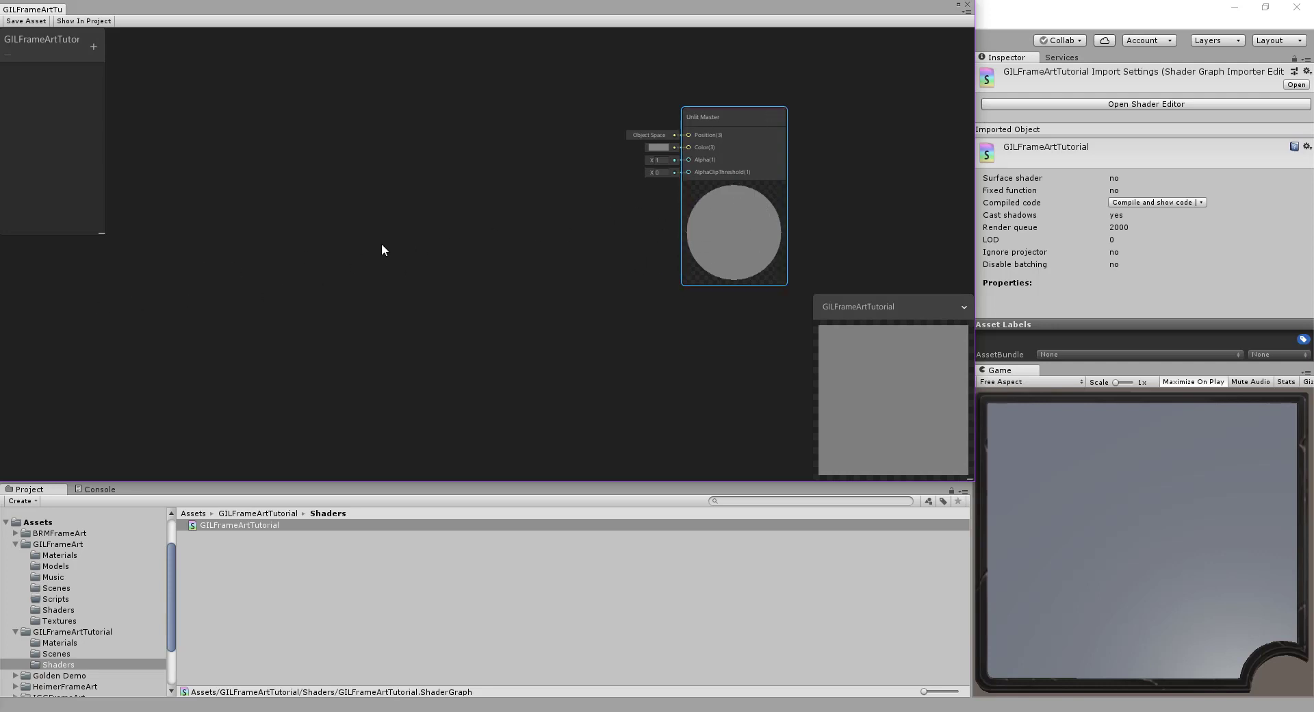
middle_click_drag(382, 249, 483, 199)
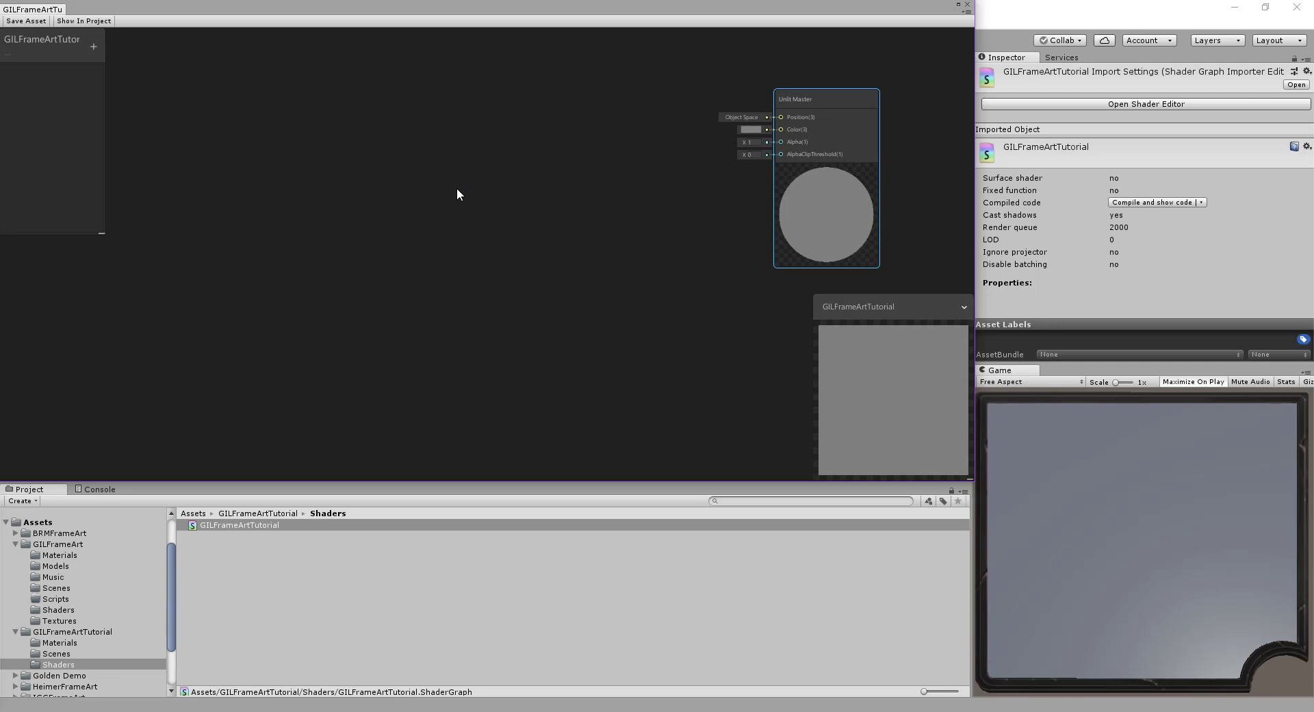
- Add the GIL_FrameArt texture from GILFrameArt's Textures folder as a Sample Texture 2D node and connect its RGBA output to Unlit Master's Color
left_click(71, 620)
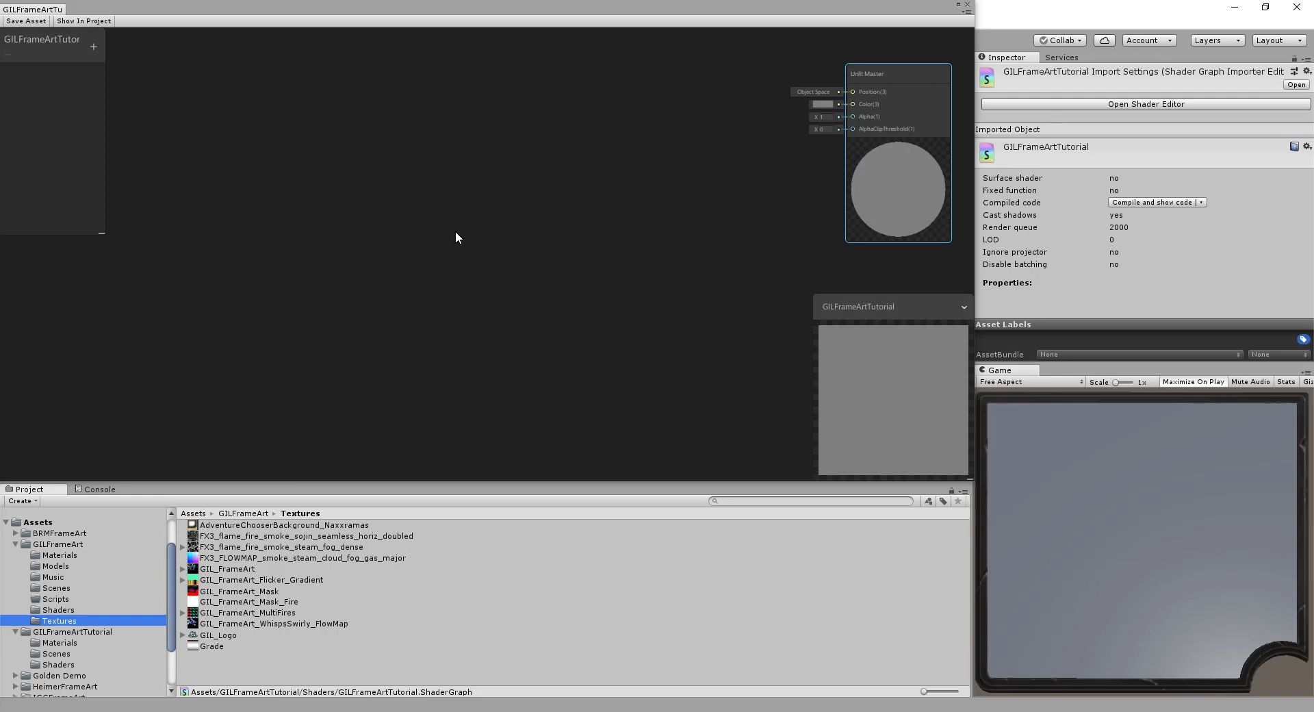
middle_click_drag(465, 242, 467, 259)
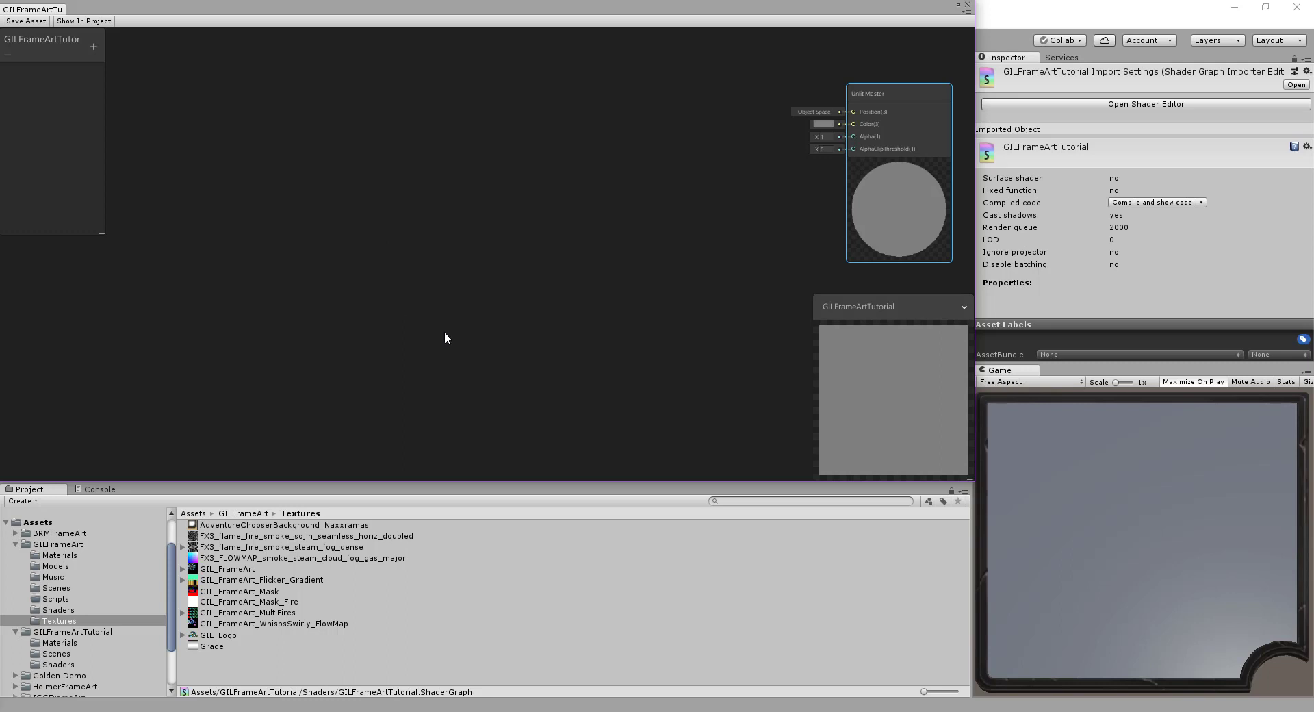
middle_click_drag(473, 345, 478, 321)
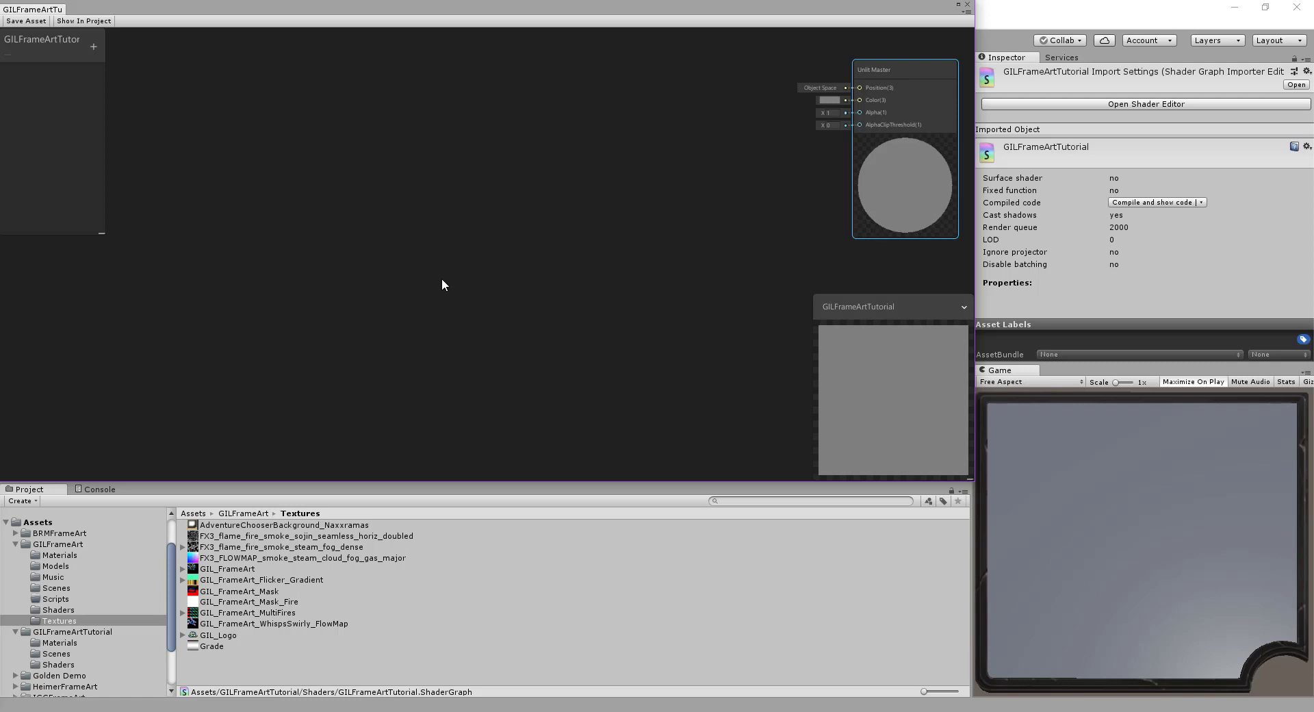
left_click(236, 569)
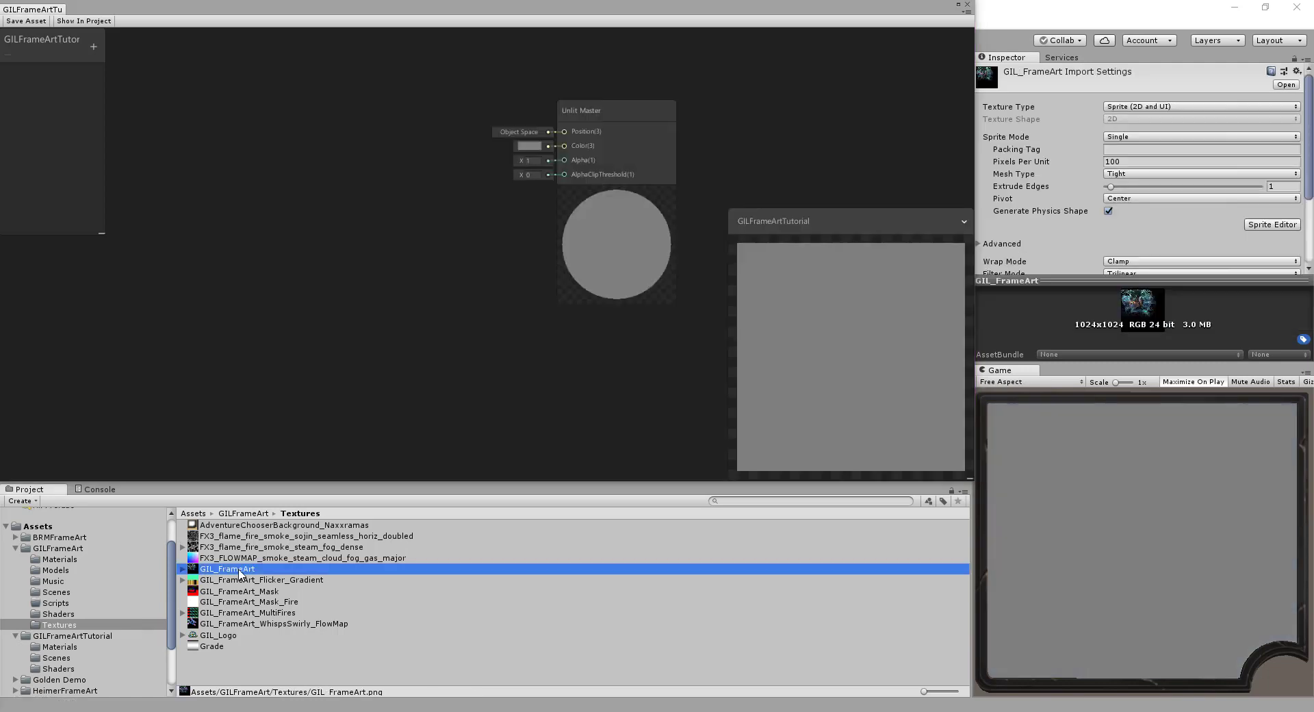
left_click_drag(240, 573, 302, 337)
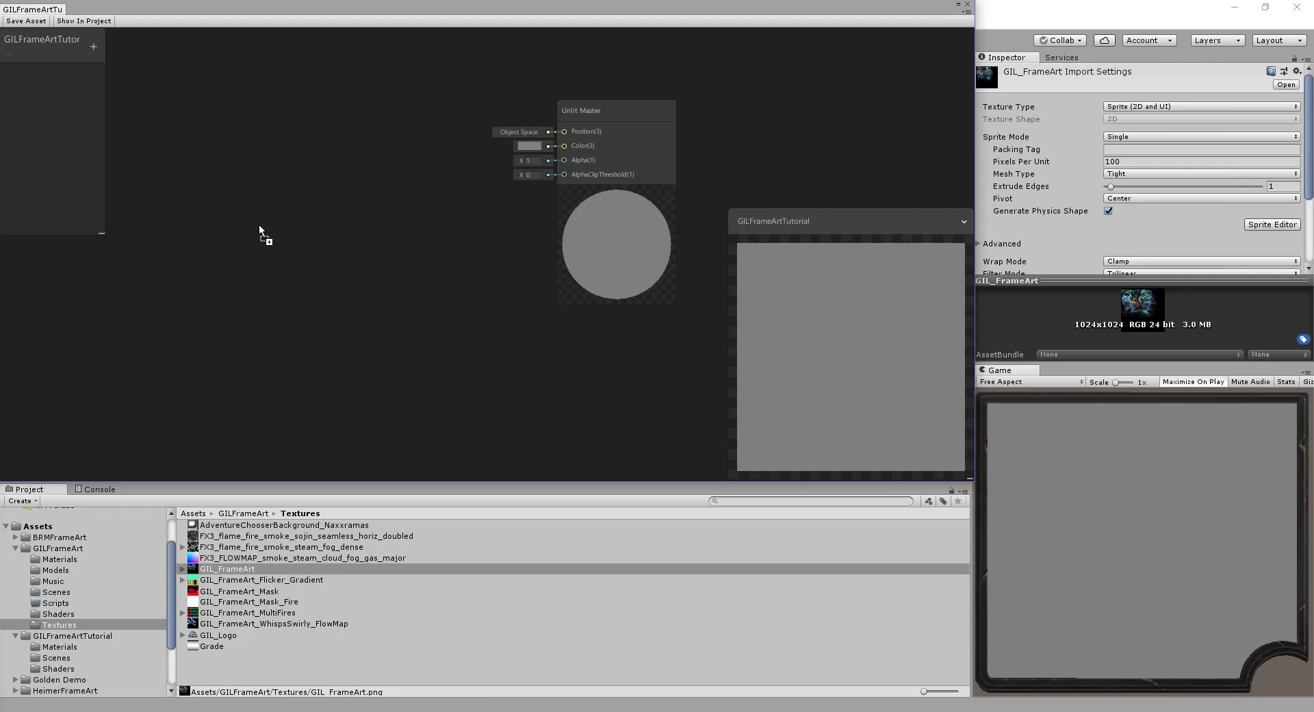
left_click_drag(249, 232, 363, 222)
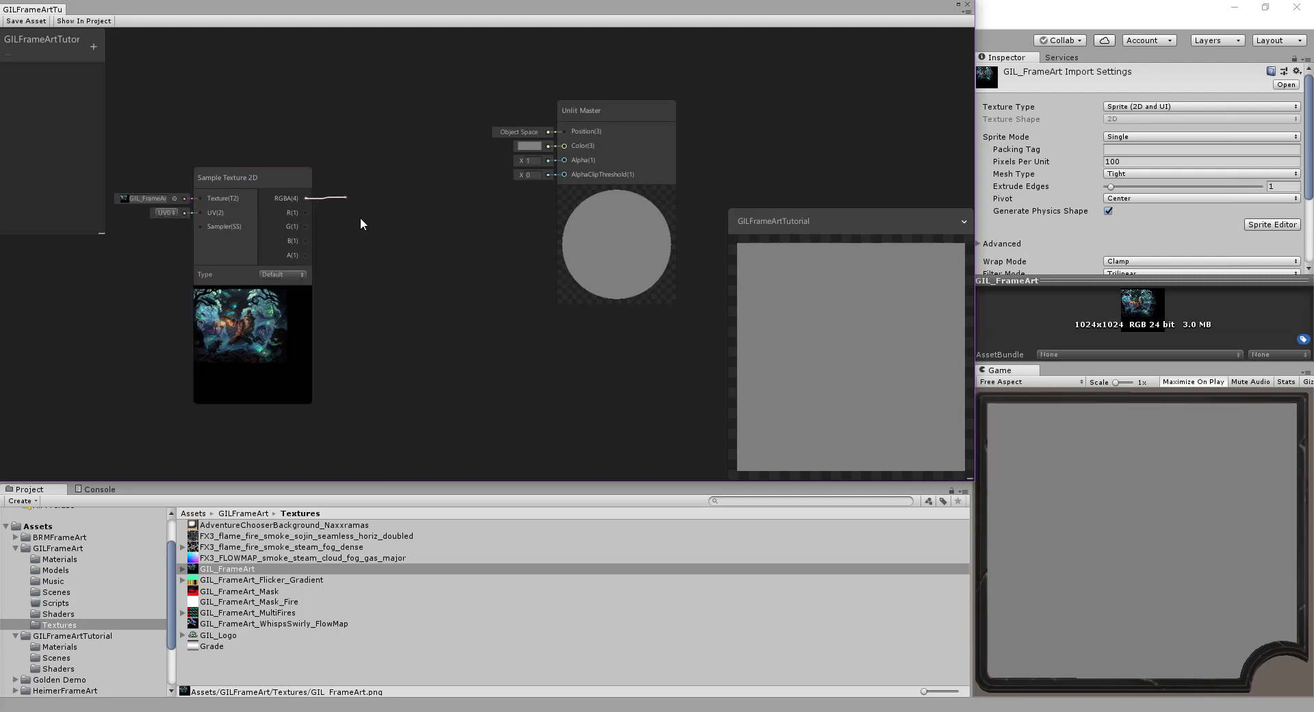
left_click_drag(441, 179, 565, 145)
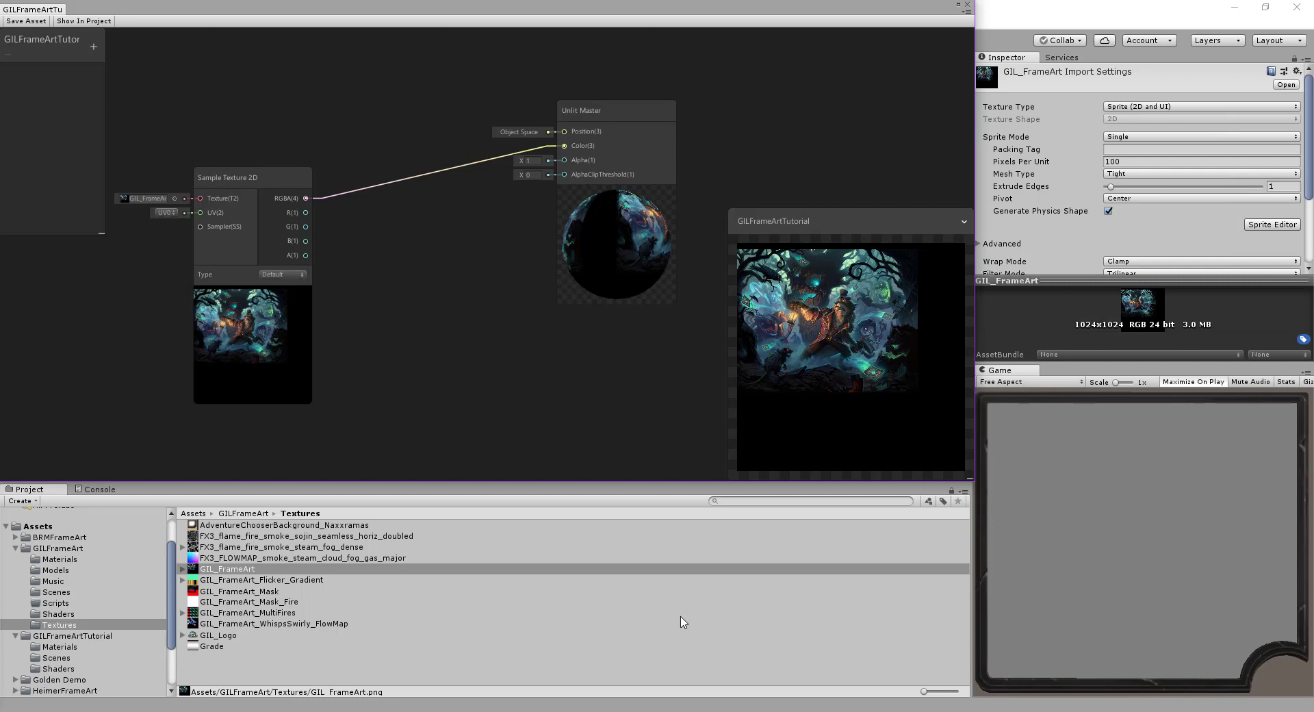
- Set the shader of the tutorial's GILFrameArt material to GILFrameArtTutorial
left_click(60, 647)
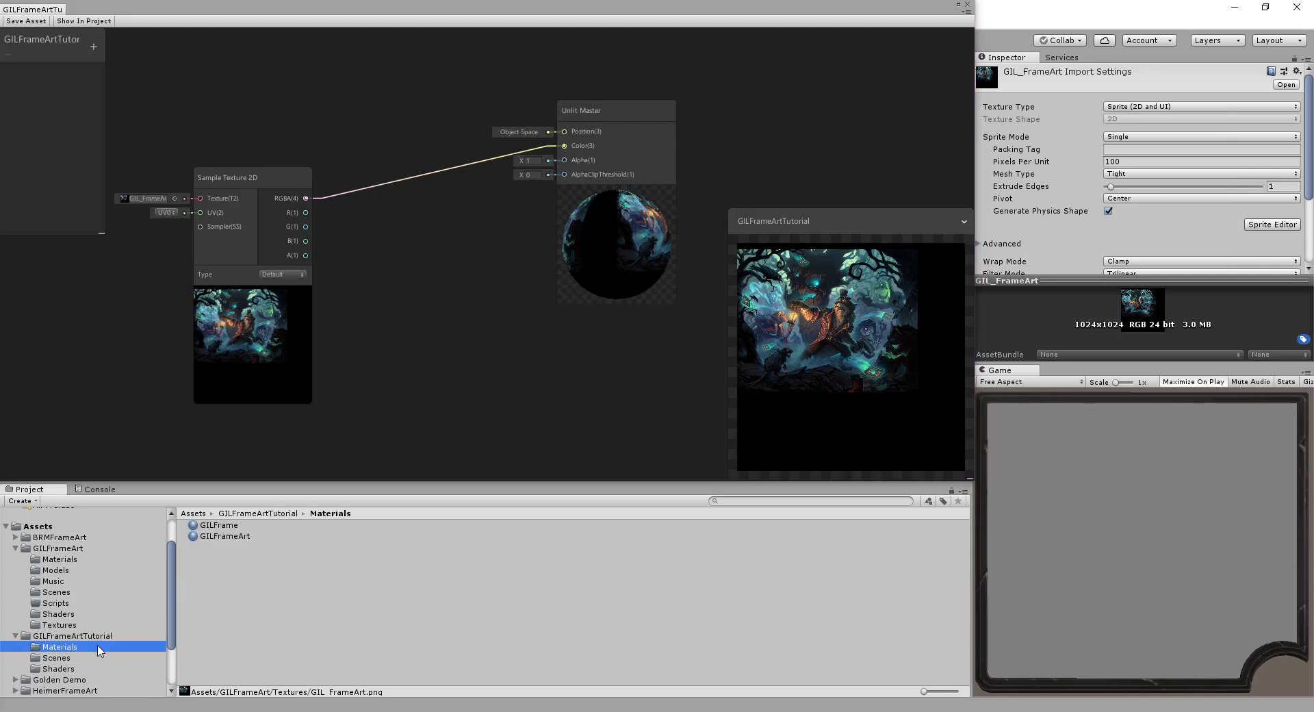
left_click(226, 536)
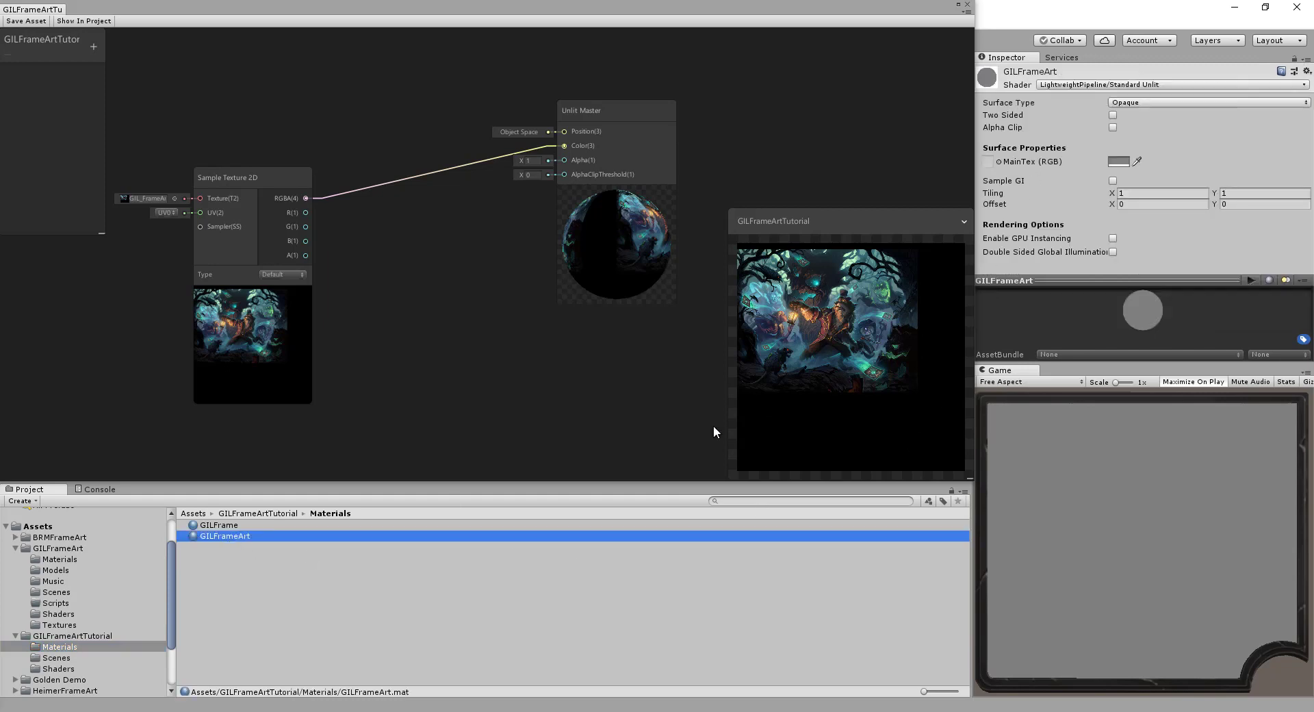
left_click(1080, 85)
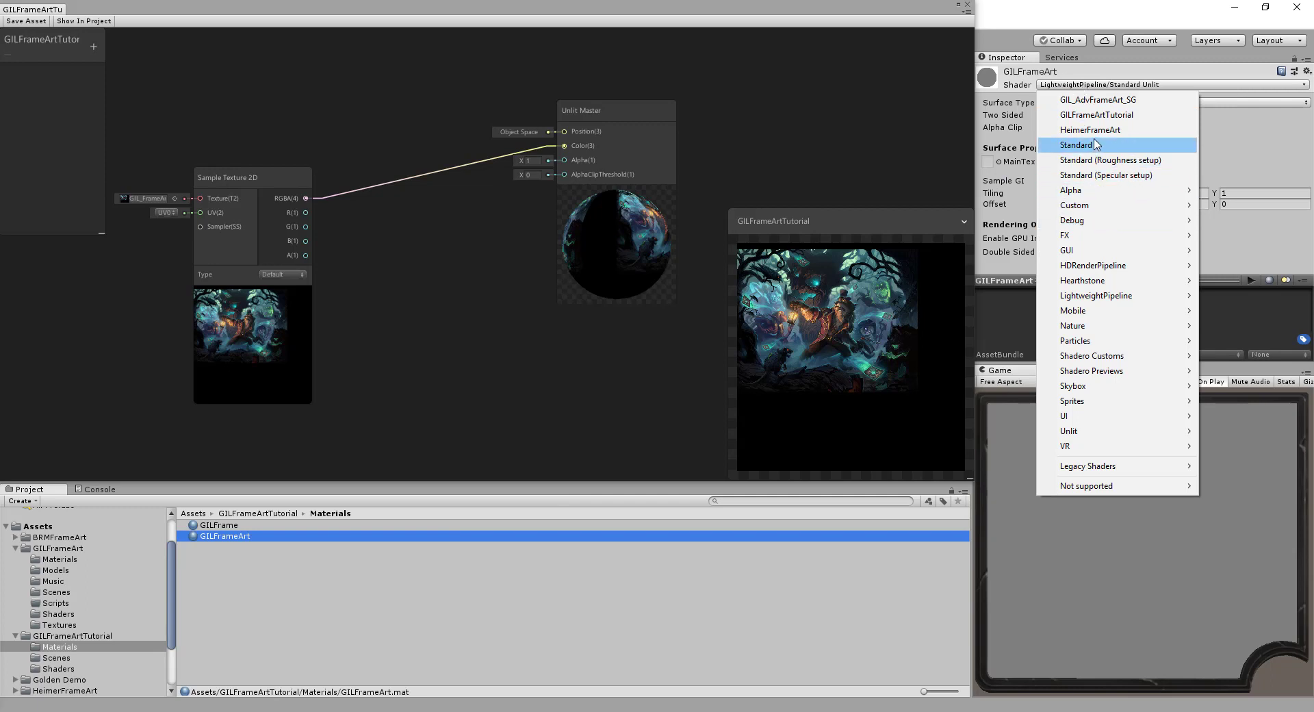
left_click(1119, 116)
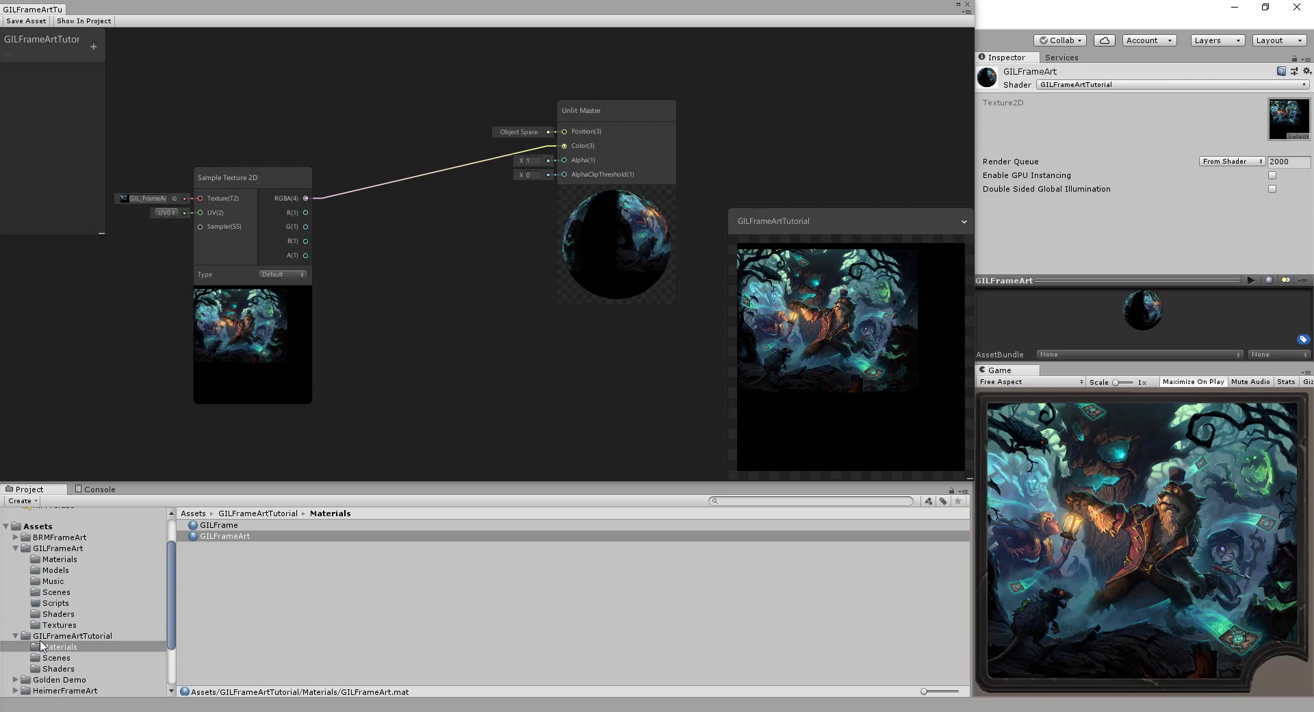
- Open the finished GIL_AdvFrameArt_SG scene from GILFrameArt's Scenes folder and save the tutorial shader graph asset
left_click(57, 593)
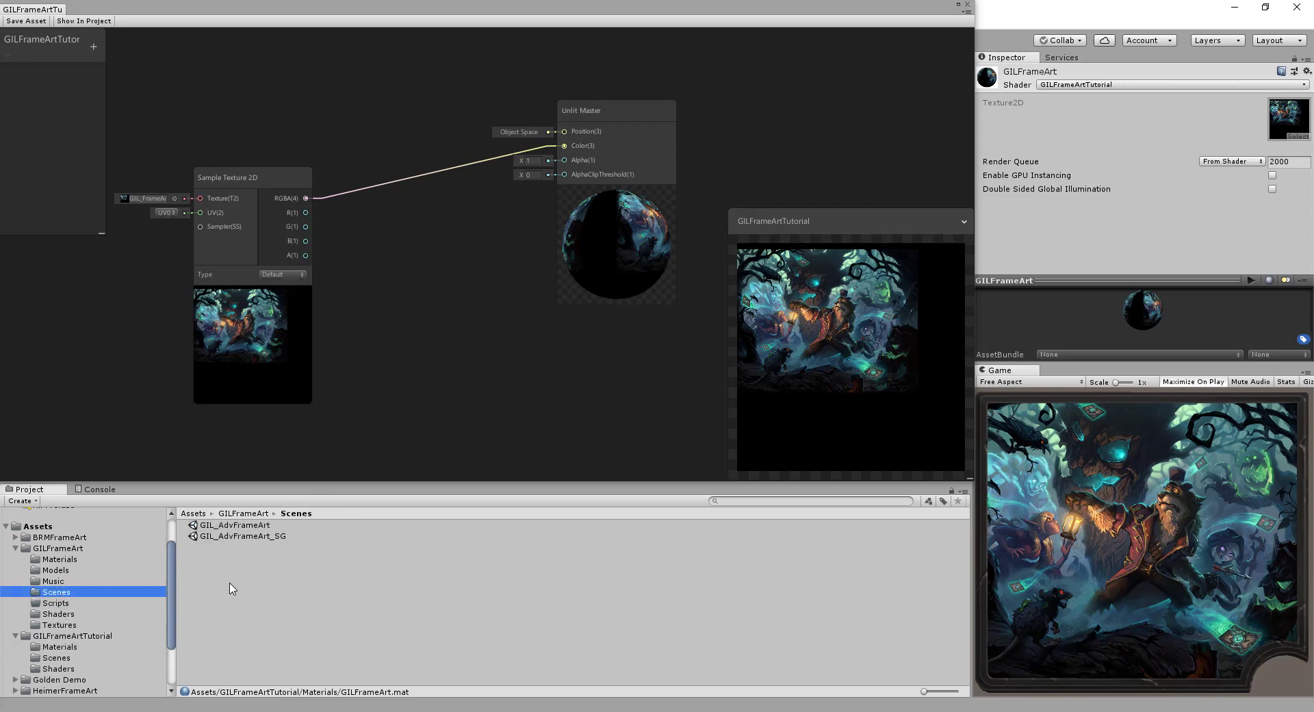
left_click(262, 536)
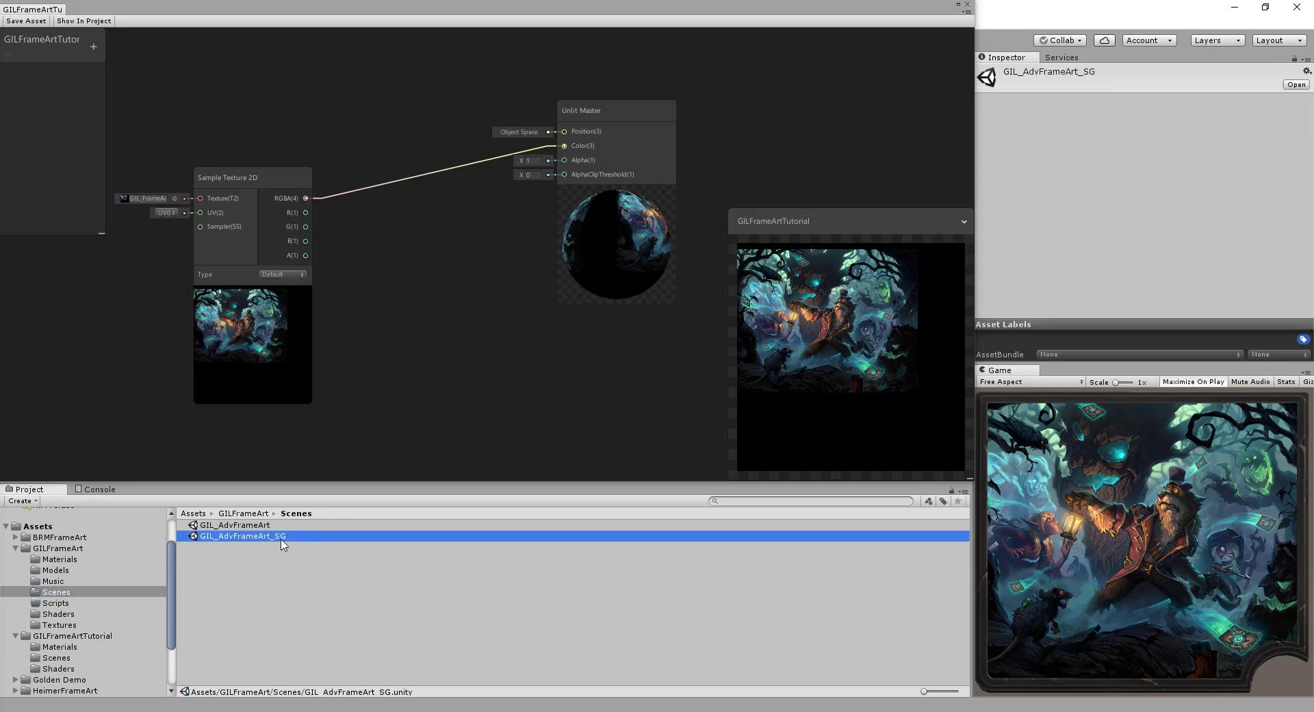
double_click(282, 540)
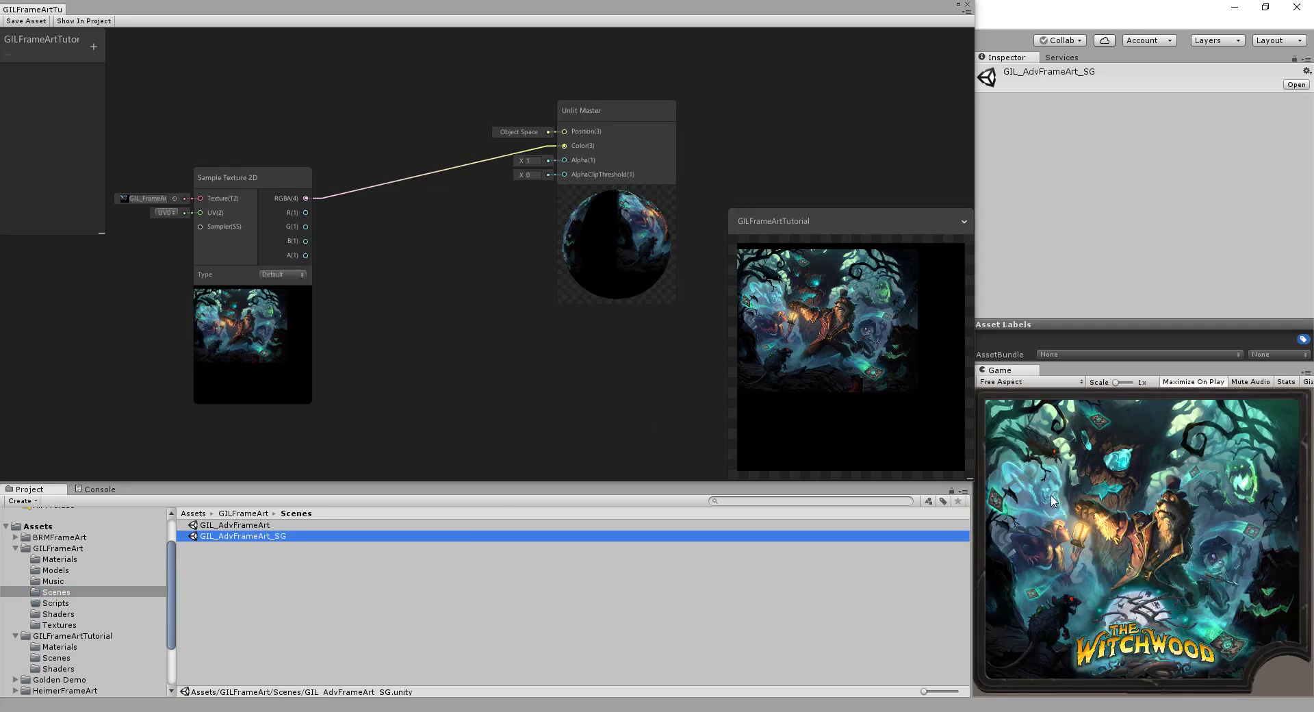
left_click(28, 22)
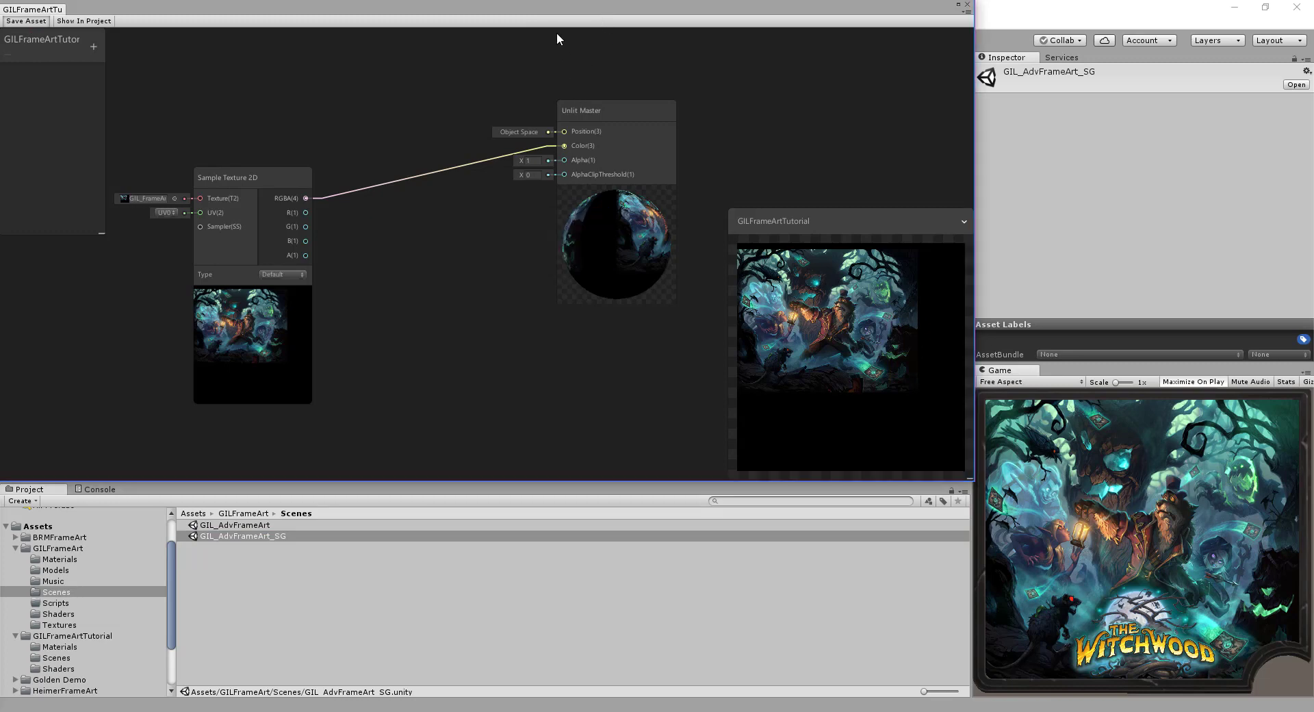
- Uncover the scene view and align it to the Main Camera of the GIL_AdvFrameArt_SG scene to examine the finished frame art
left_click_drag(579, 0, 712, 543)
middle_click_drag(851, 339, 853, 158)
middle_click_drag(860, 297, 868, 224)
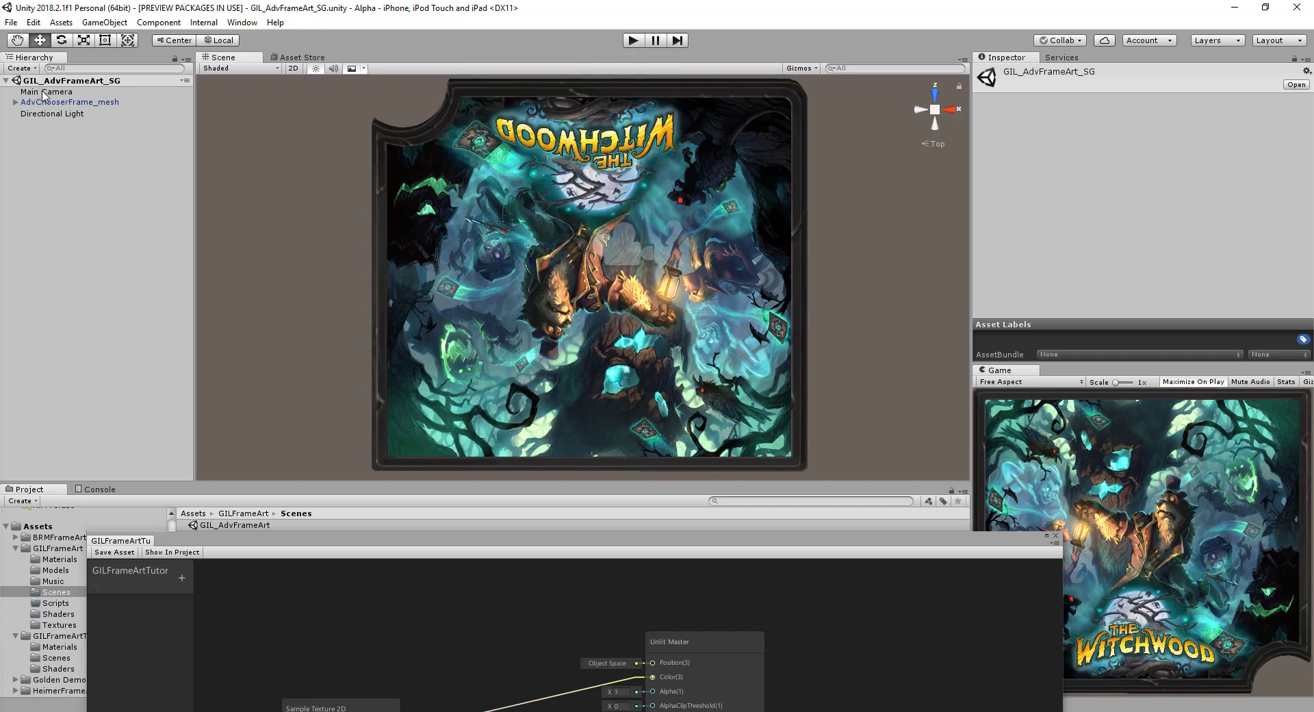
scroll(831, 253, "down", 1)
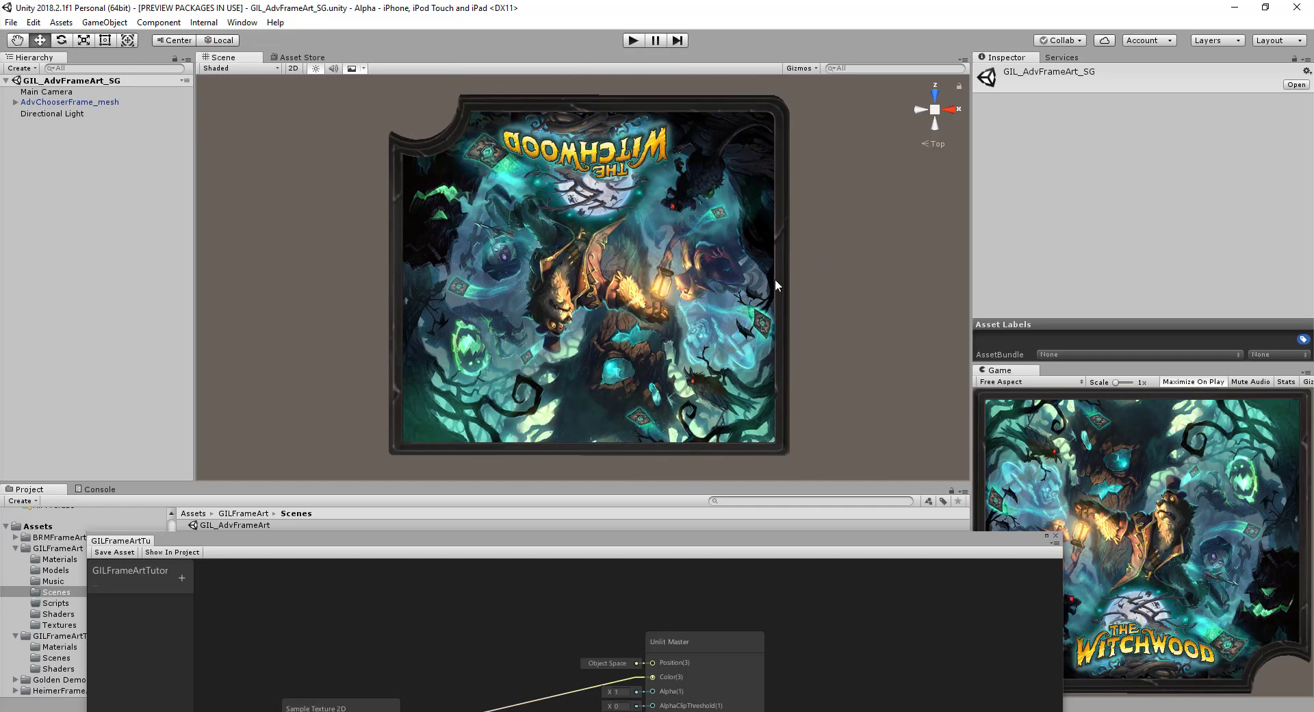
left_click_drag(765, 240, 798, 144, "alt")
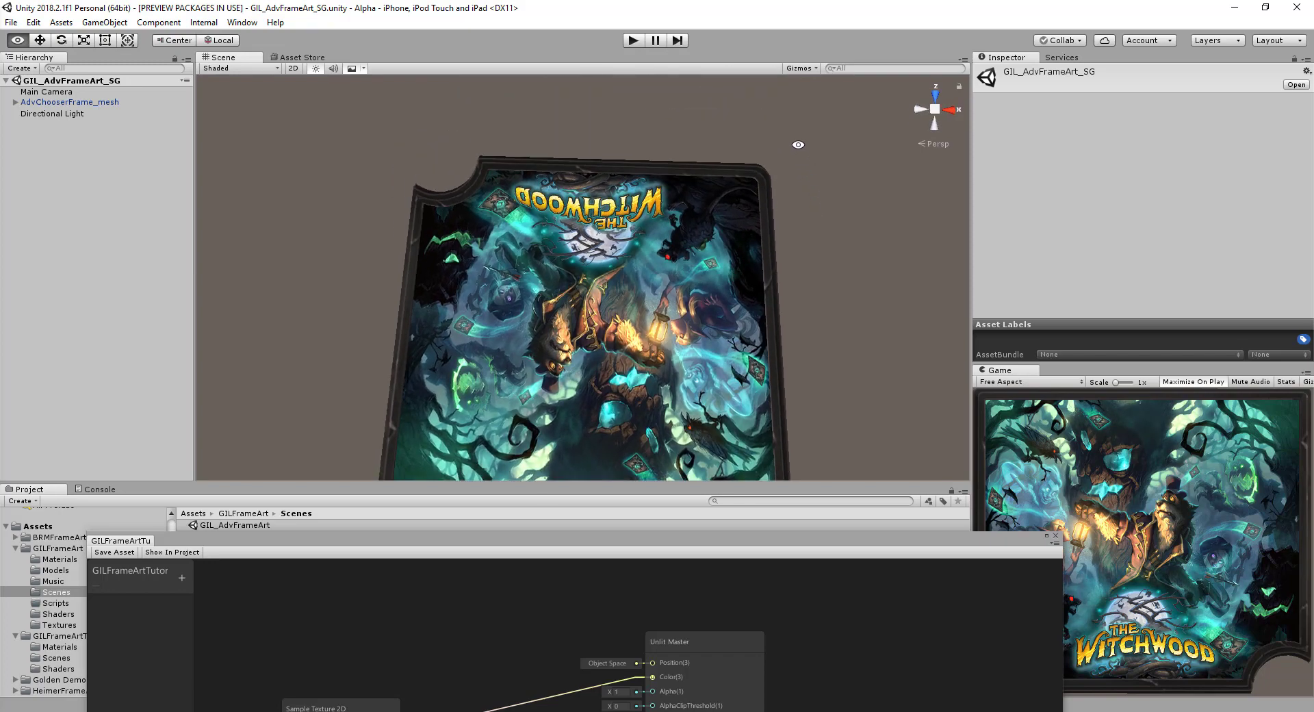
left_click_drag(830, 243, 253, 317, "alt")
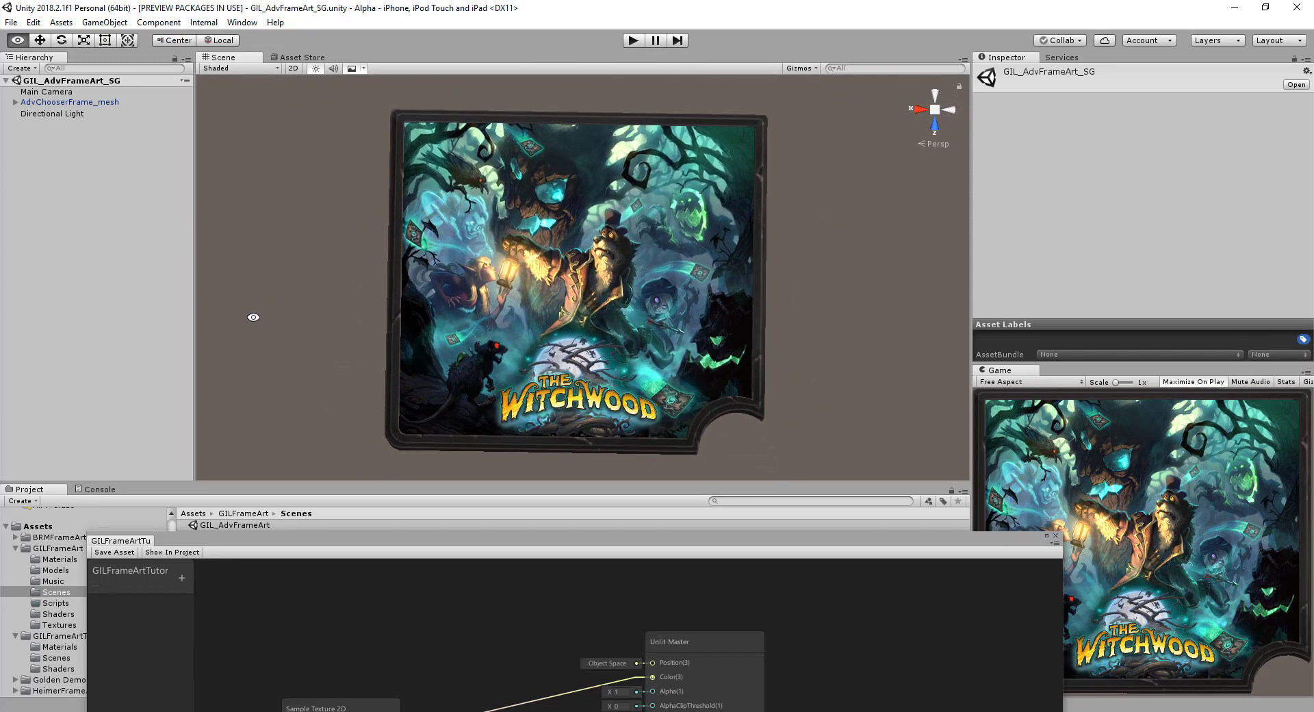
left_click(38, 94)
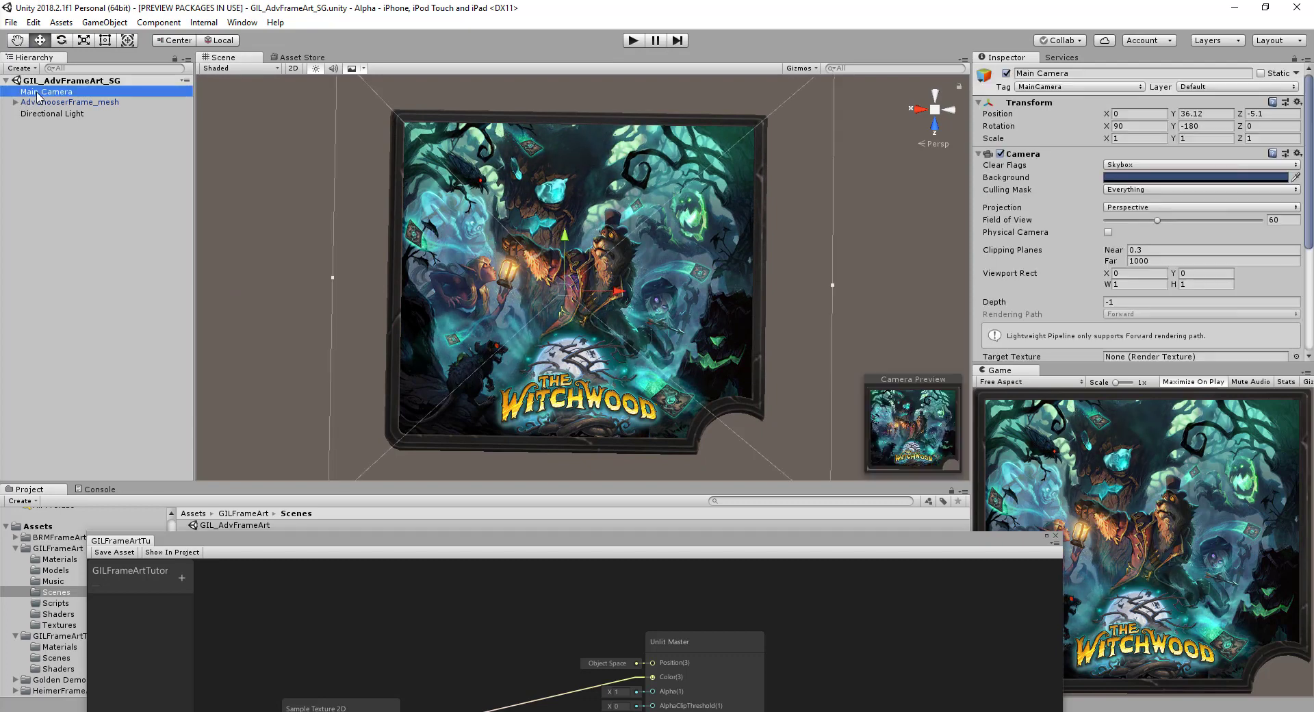
left_click(104, 22)
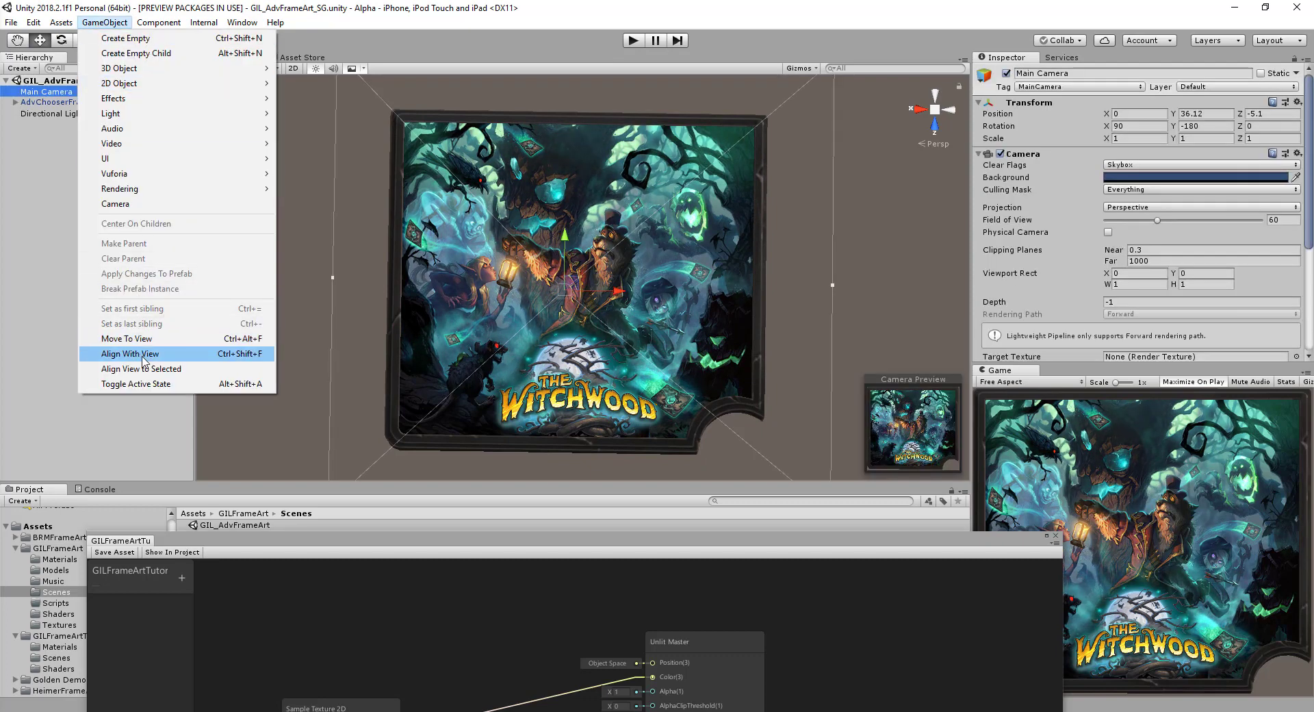
left_click(180, 369)
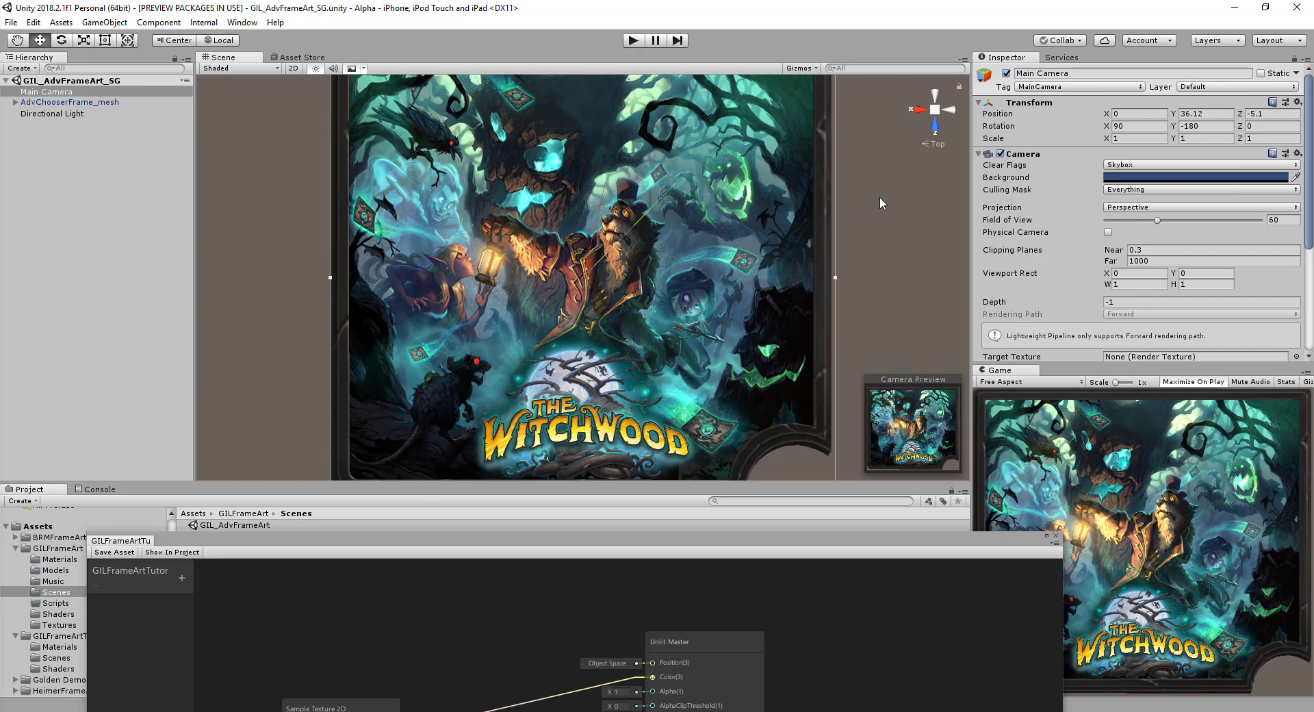
left_click(67, 144)
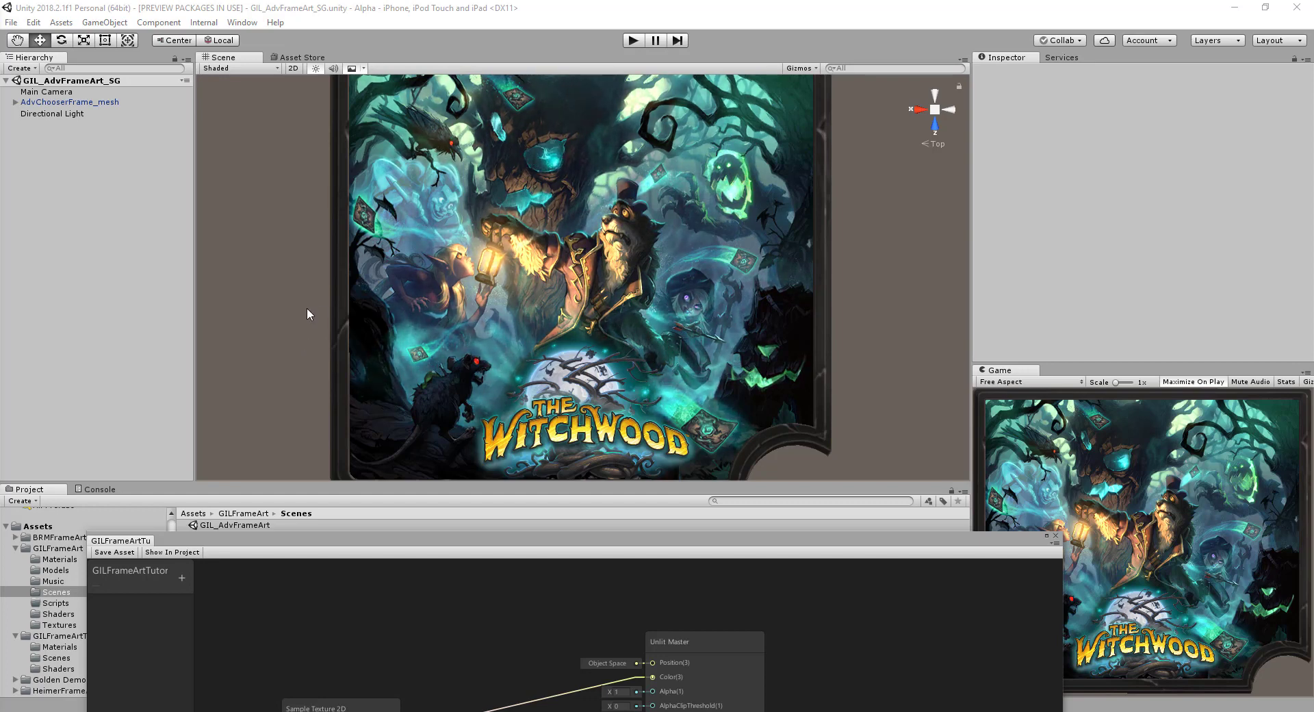
- Open the GILFrameArtTutorial scene from GILFrameArtTutorial's Scenes folder
left_click_drag(424, 548, 350, 18)
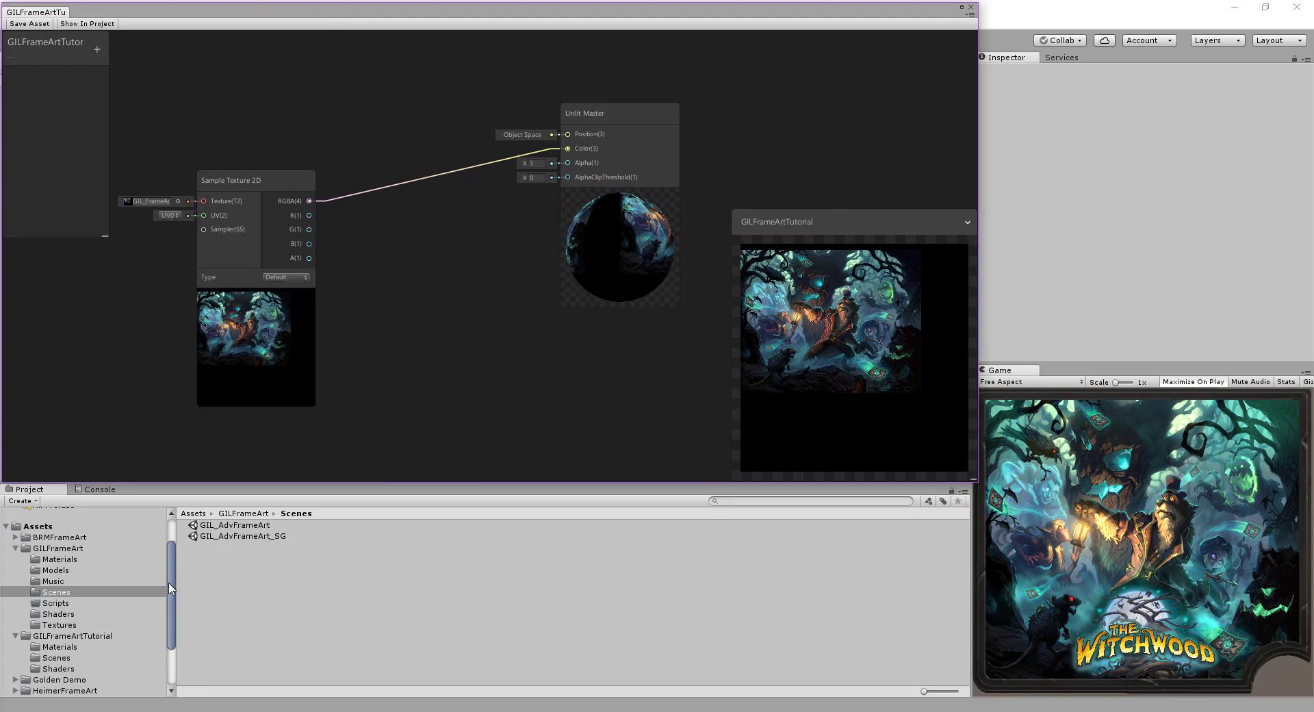
left_click(89, 658)
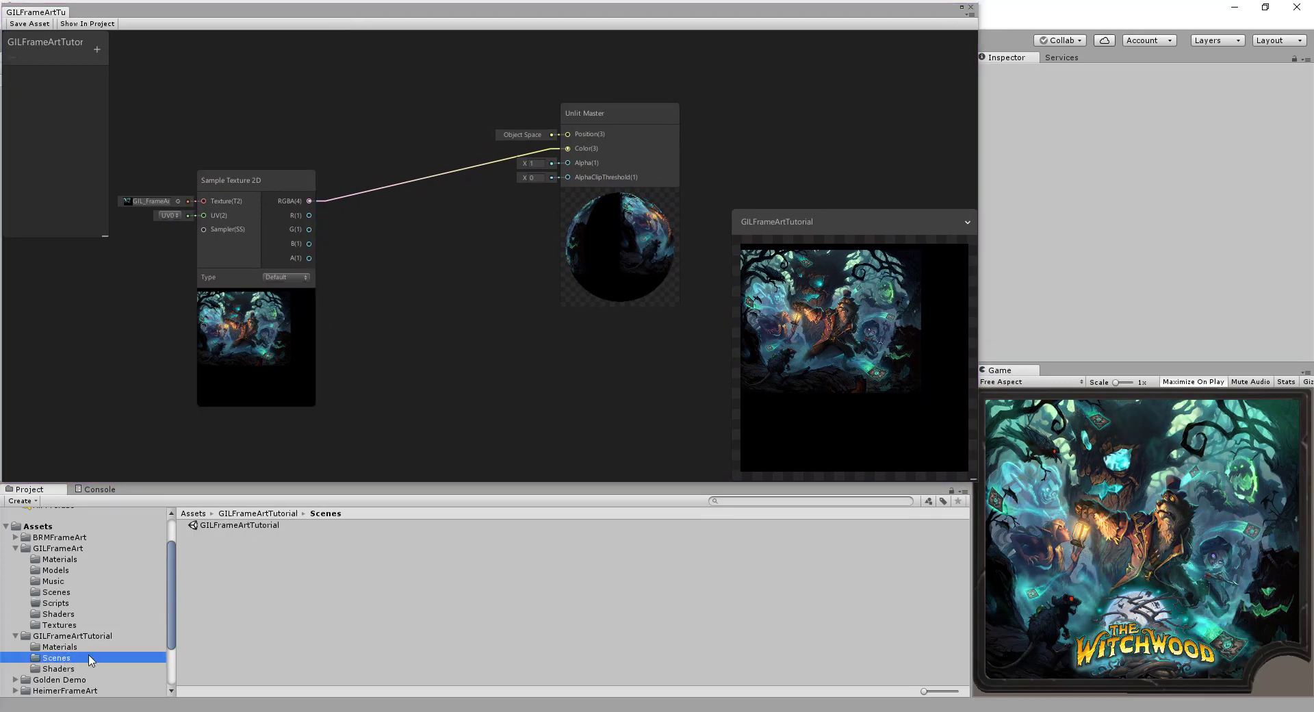
left_click(261, 527)
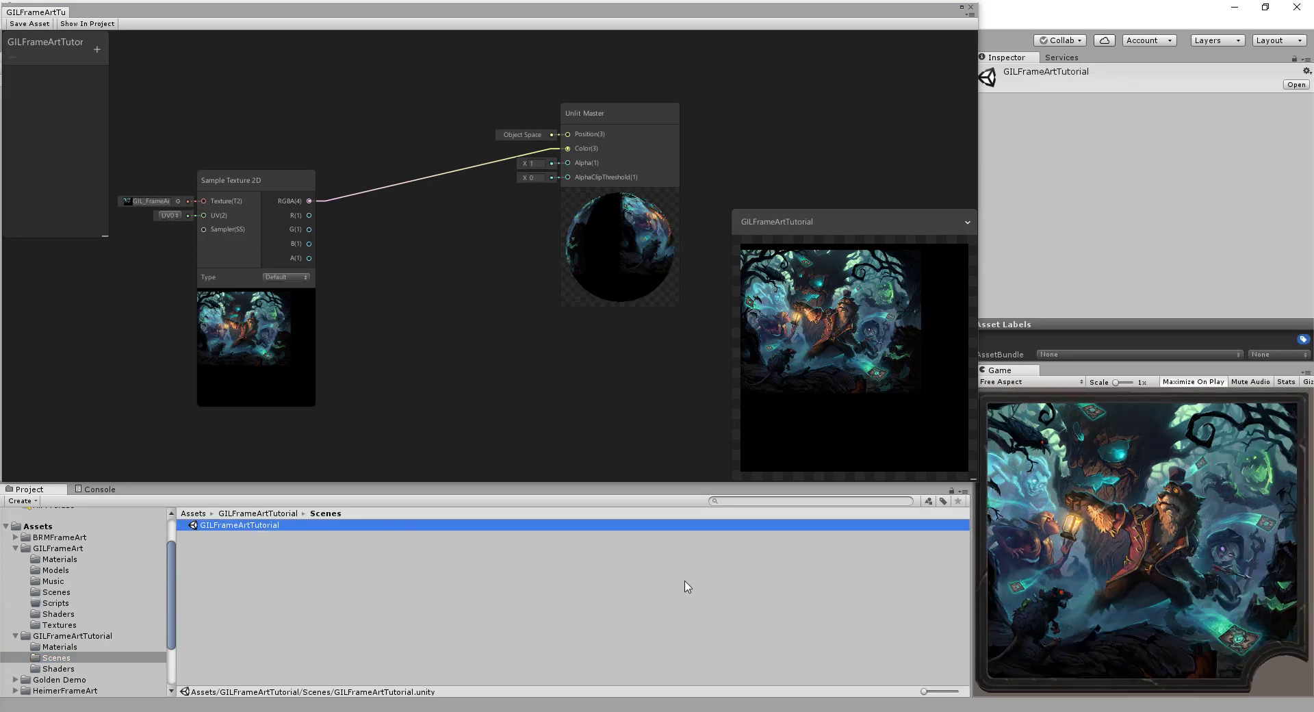
- Align the scene view to the tutorial scene's Main Camera so the frame art is seen upright
left_click_drag(537, 12, 537, 432)
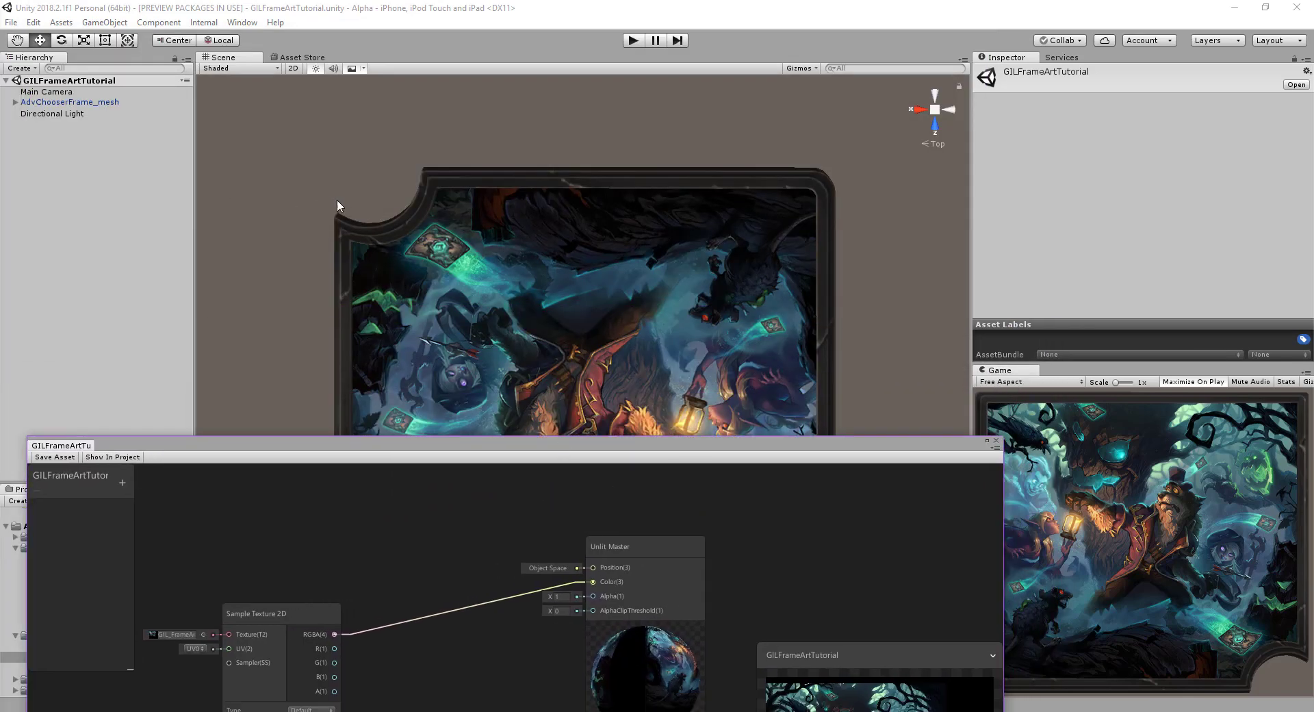
middle_click_drag(376, 180, 346, 47)
left_click(39, 94)
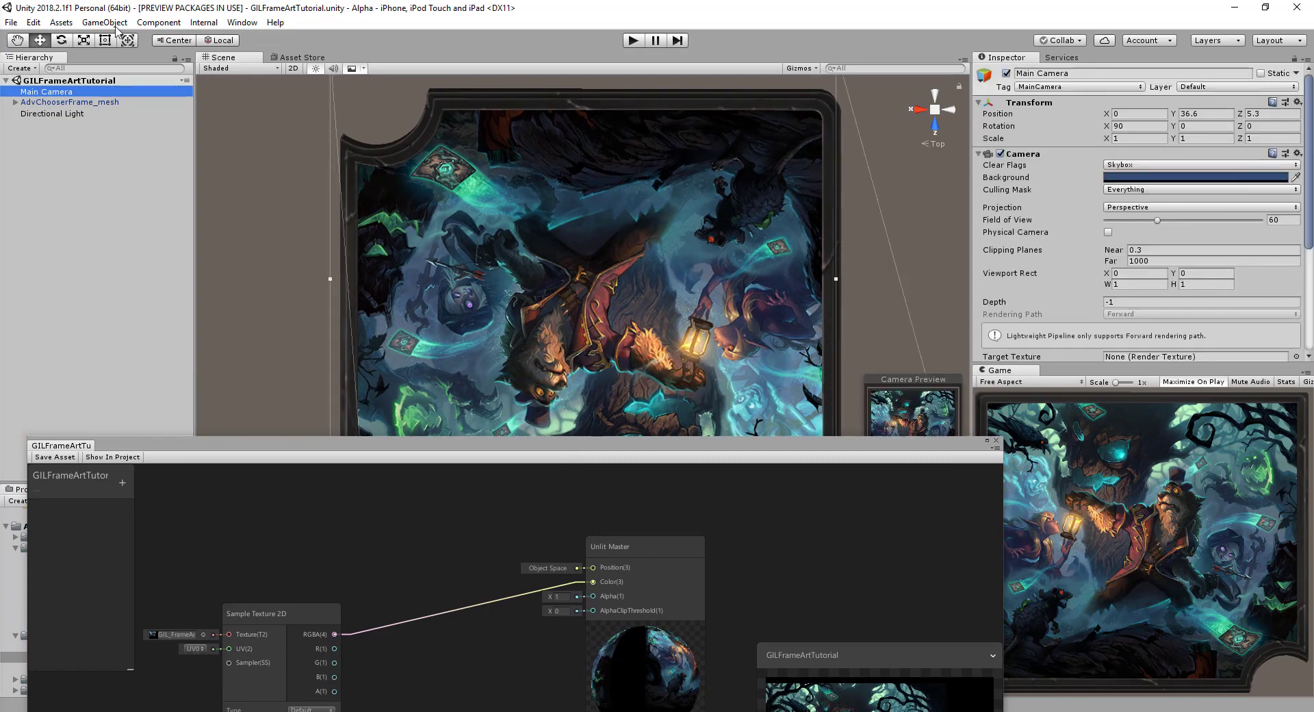
left_click(122, 25)
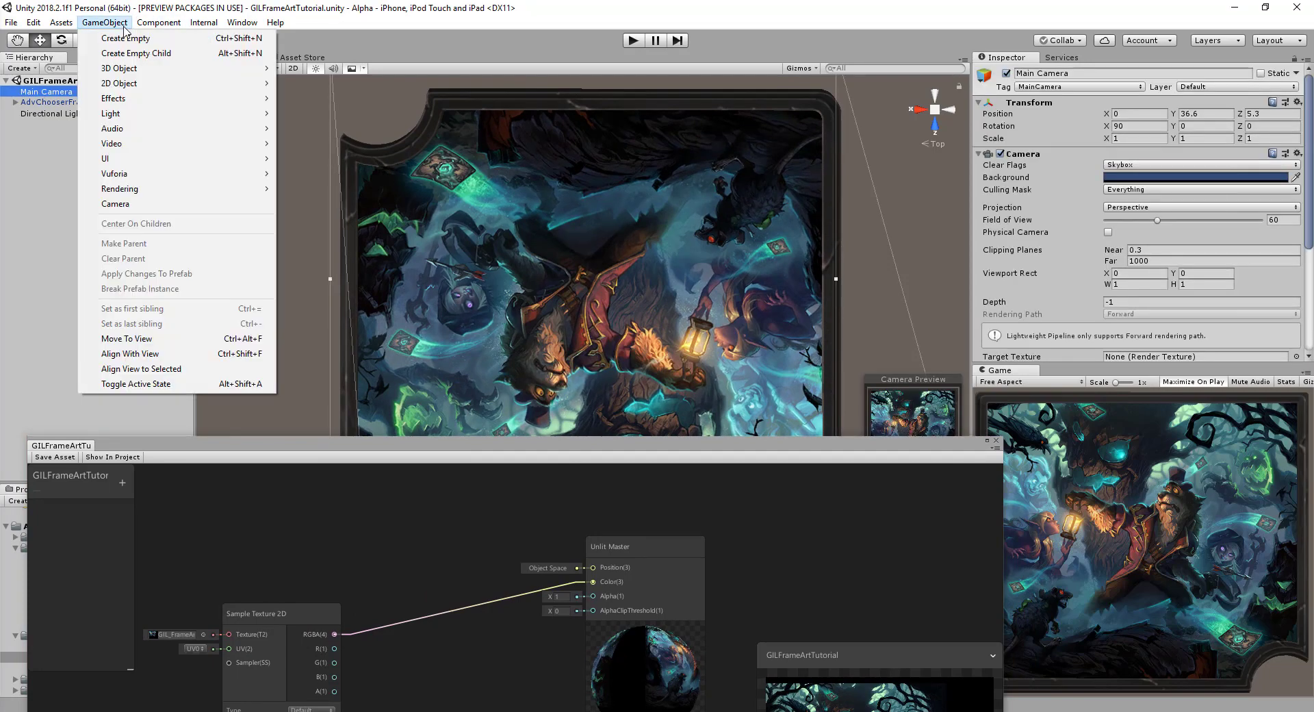
left_click(190, 370)
scroll(317, 221, "down", 9)
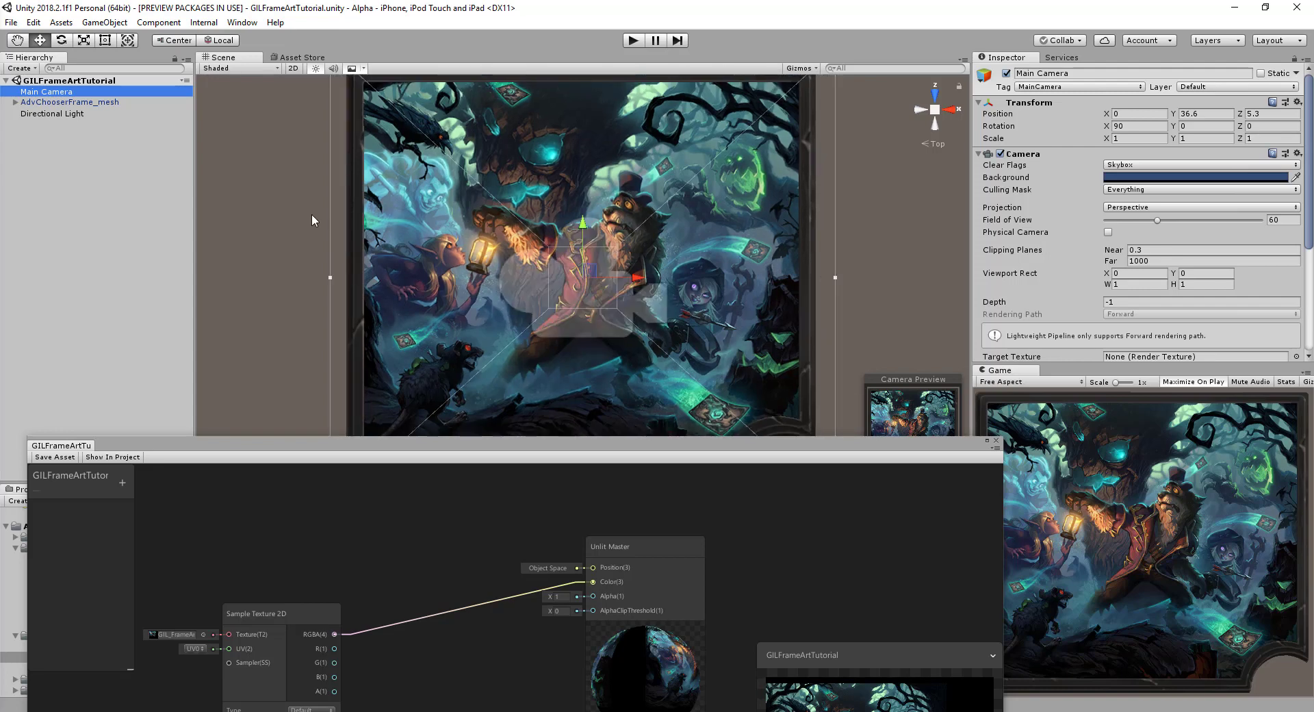
scroll(311, 213, "up", 2)
scroll(312, 213, "up", 1)
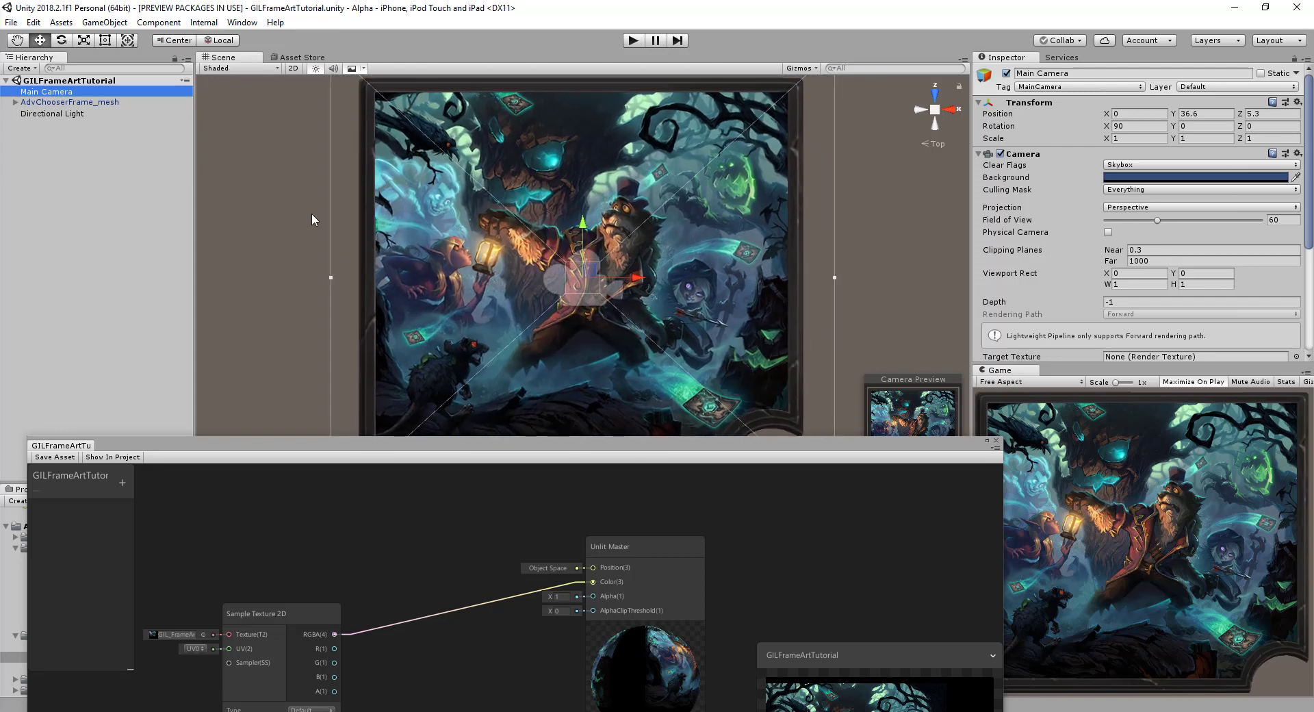
left_click(331, 204)
- Move the shader graph window back over the scene view and resize it to leave the Project and Game views uncovered
left_click_drag(552, 438, 540, 13)
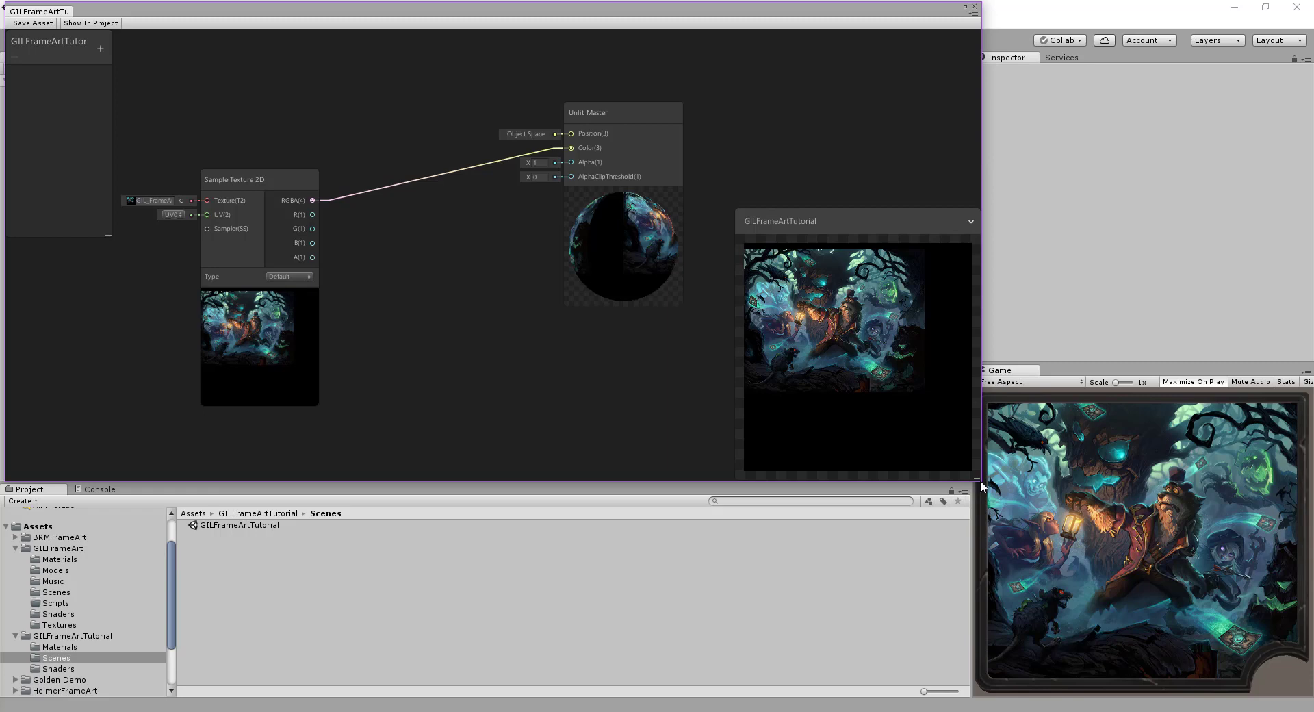
left_click_drag(978, 478, 968, 481)
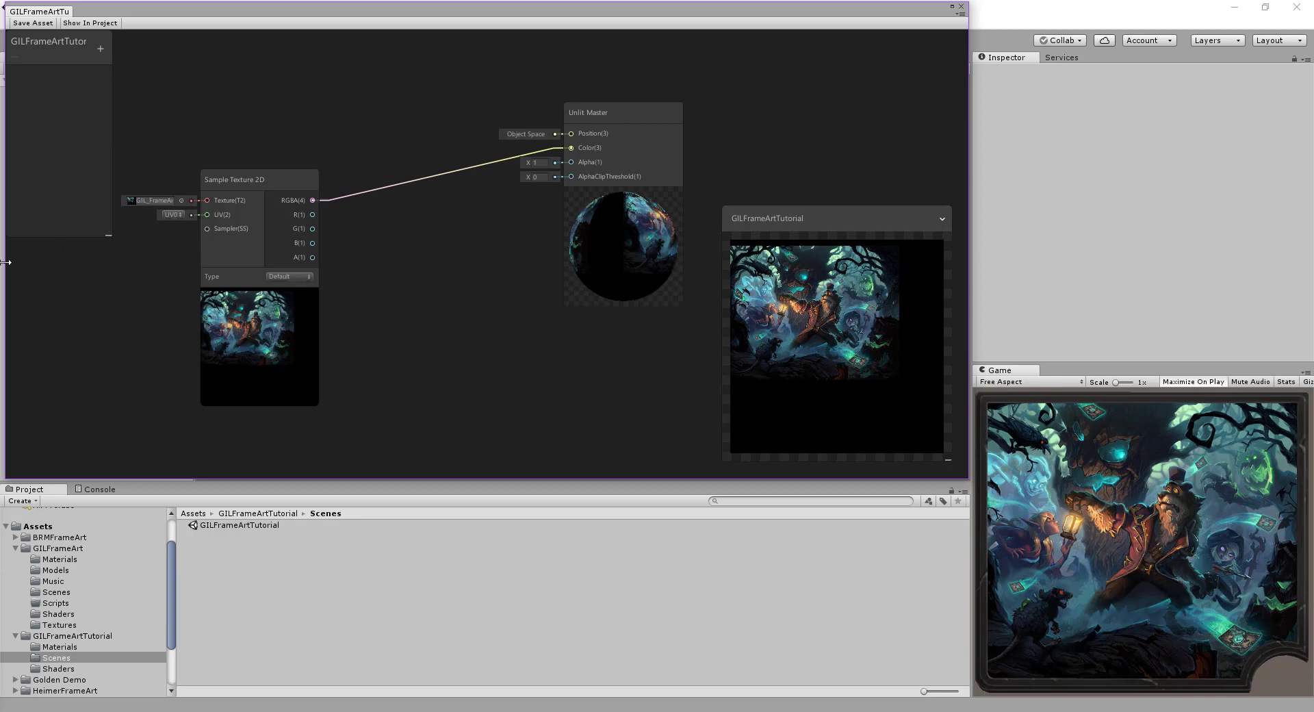
left_click_drag(5, 262, 4, 262)
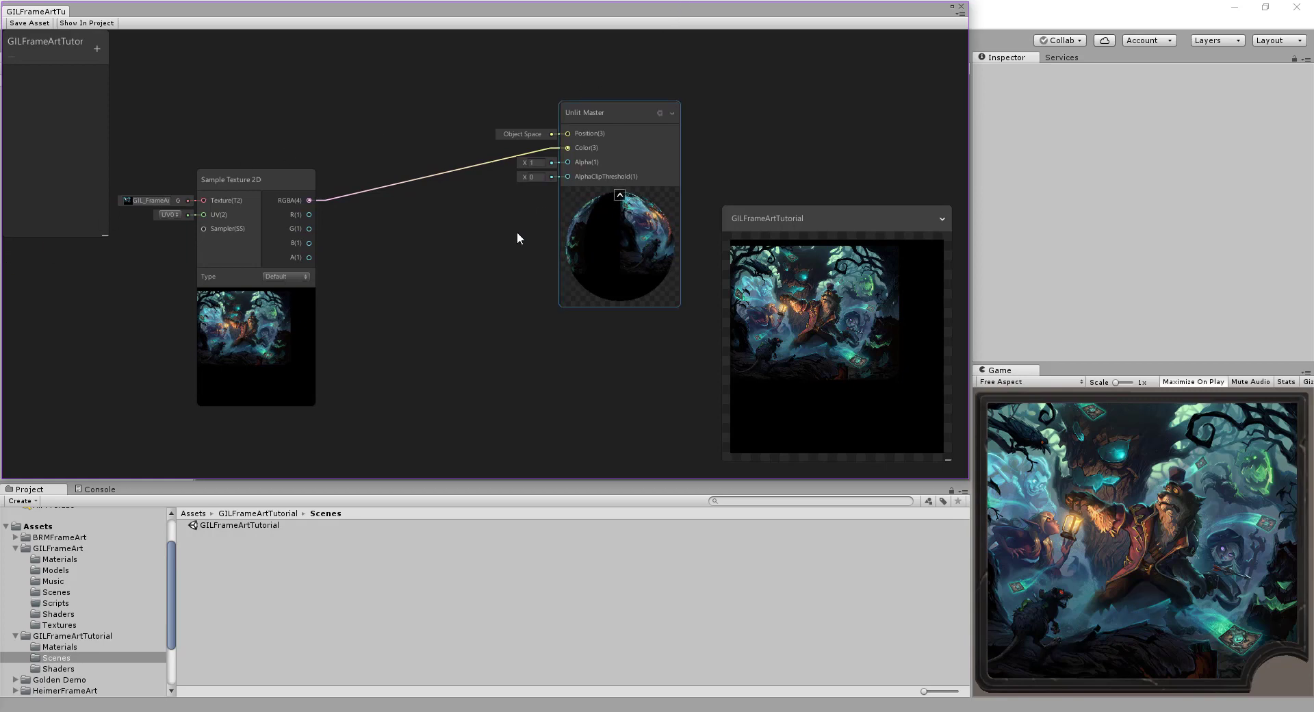
- Move the GIL_FrameArt Sample Texture 2D node farther from Unlit Master to make room for more nodes
middle_click_drag(468, 269, 540, 292)
scroll(455, 233, "down", 3)
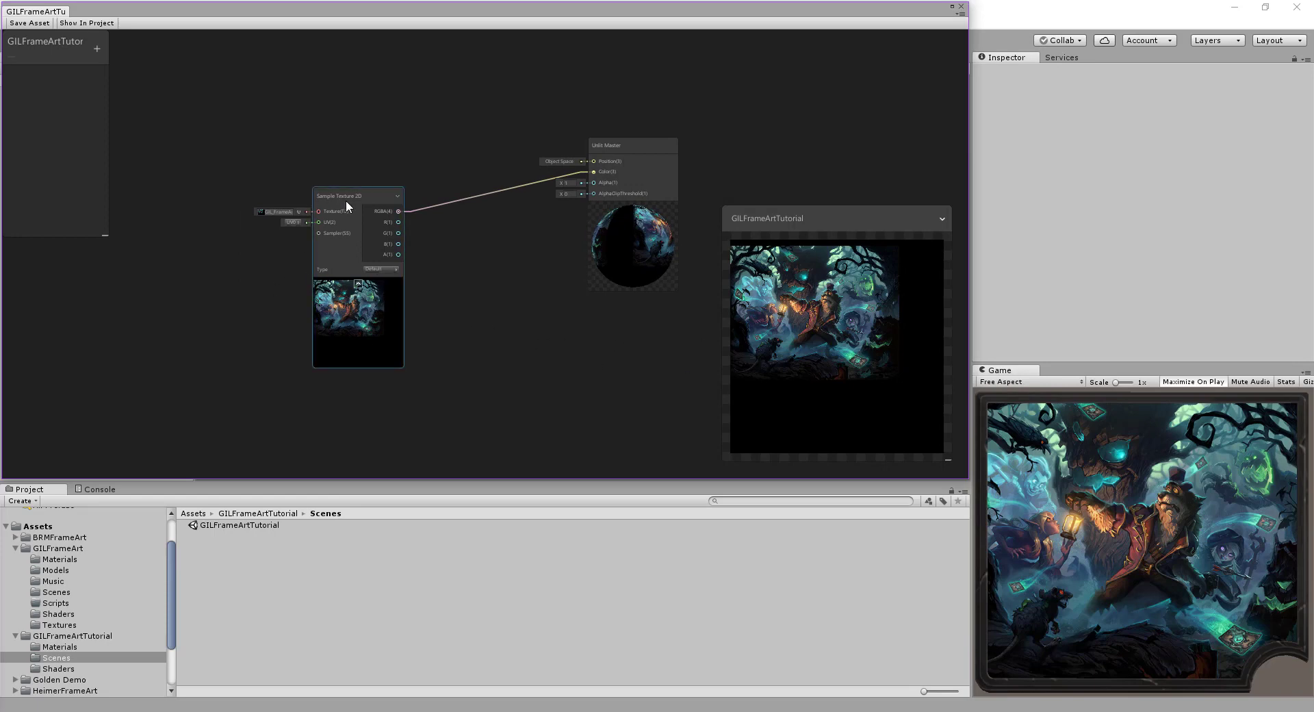
left_click_drag(347, 199, 275, 190)
key("f")
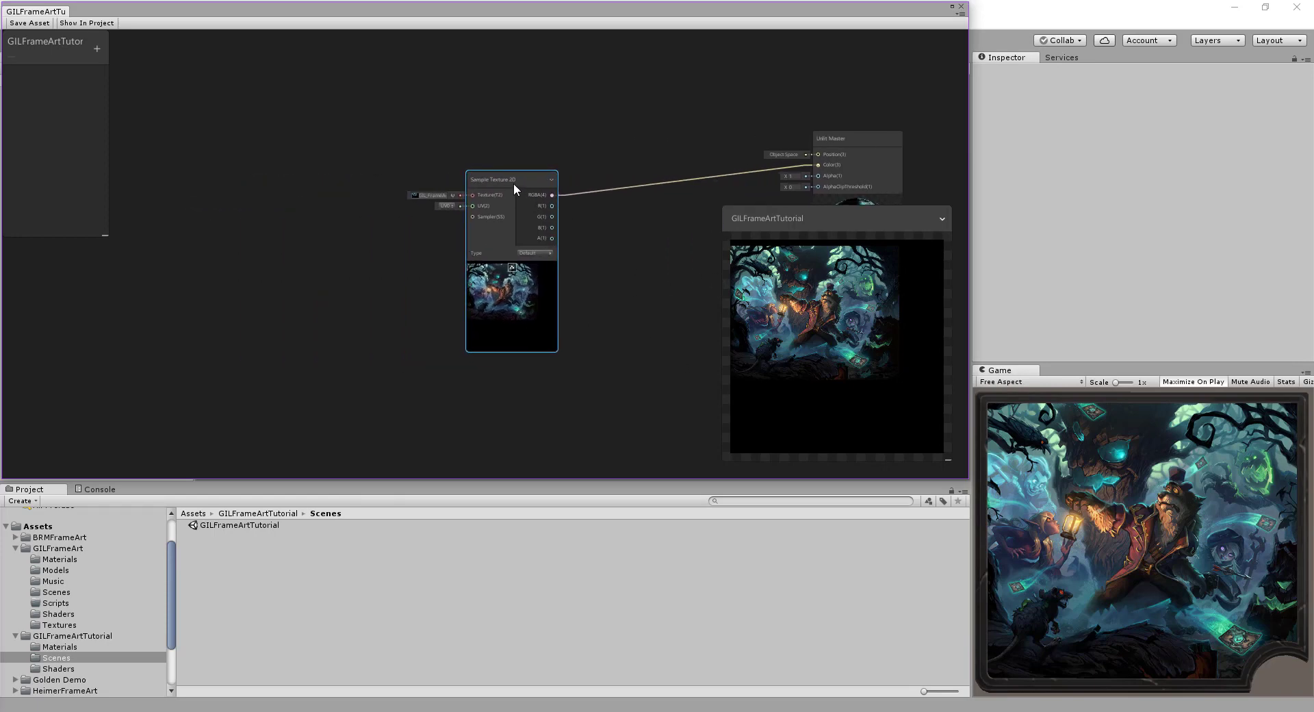
left_click_drag(513, 183, 357, 114)
- Add the GIL_FrameArt_Mask texture from GILFrameArt's Textures folder as a Sample Texture 2D node below the frame art texture node
middle_click_drag(505, 274, 427, 242)
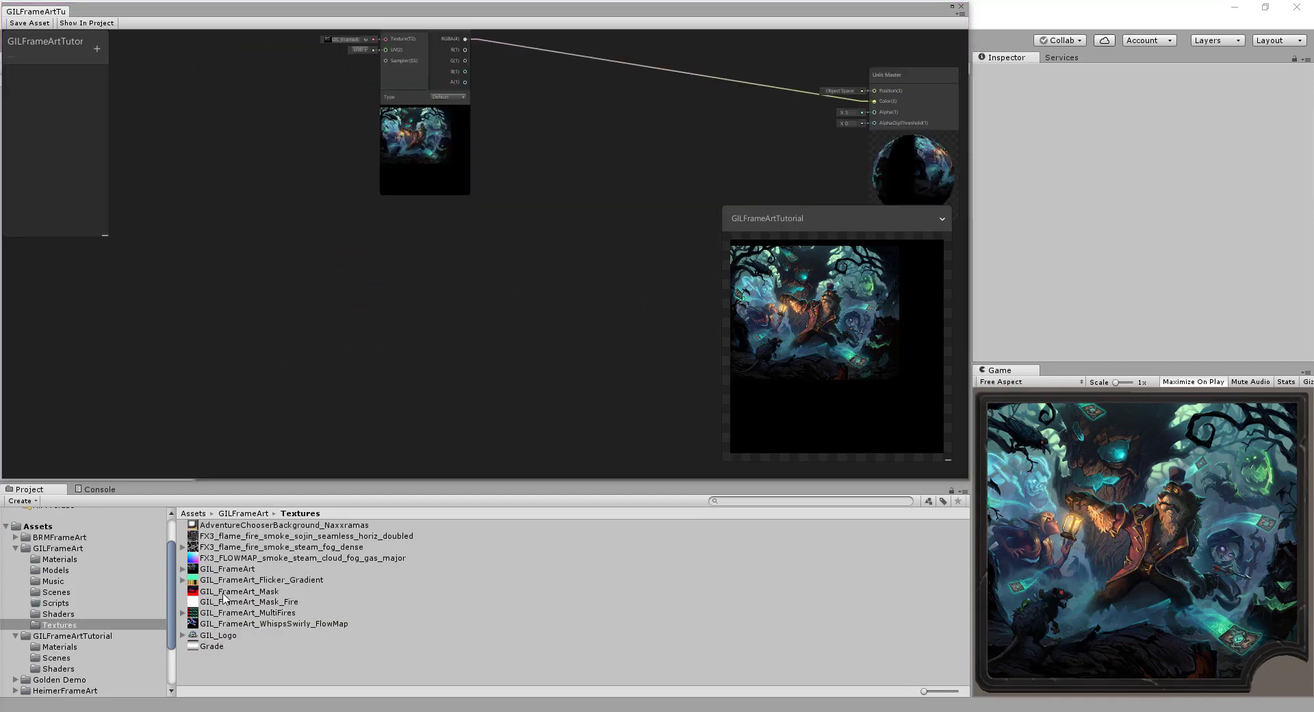
left_click_drag(223, 595, 210, 236)
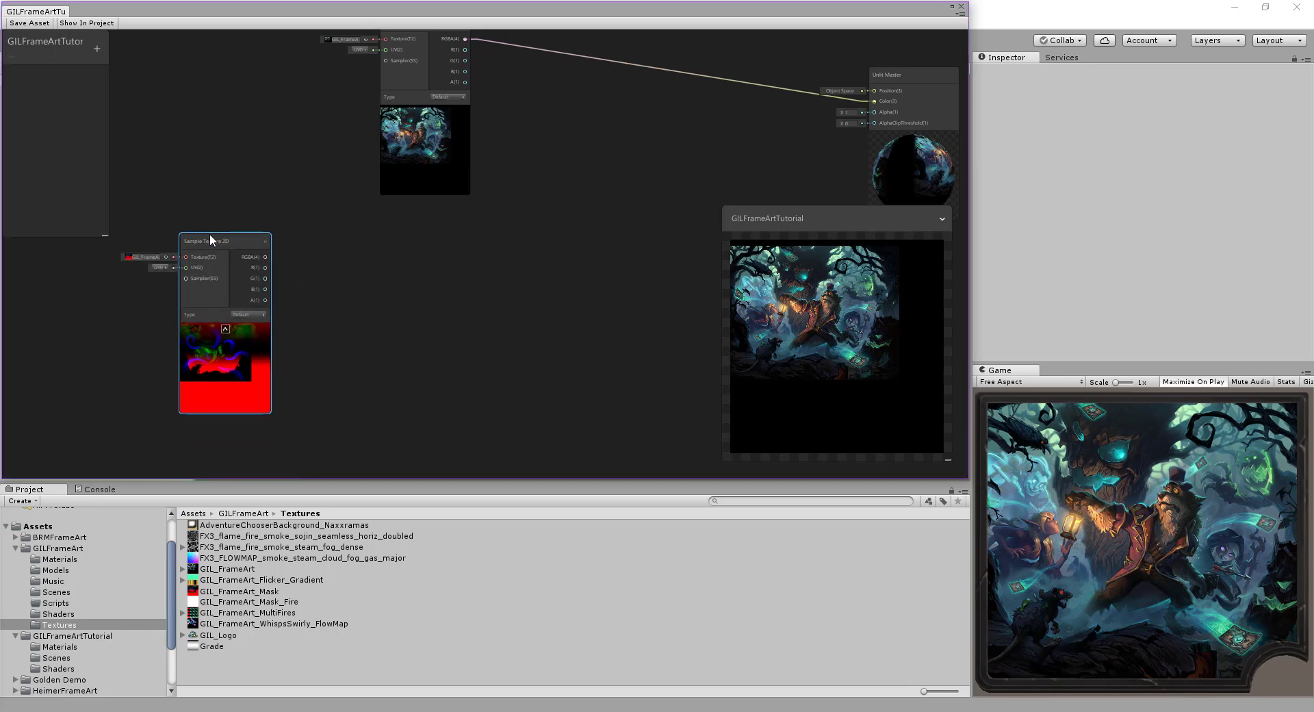
middle_click_drag(419, 296, 414, 327)
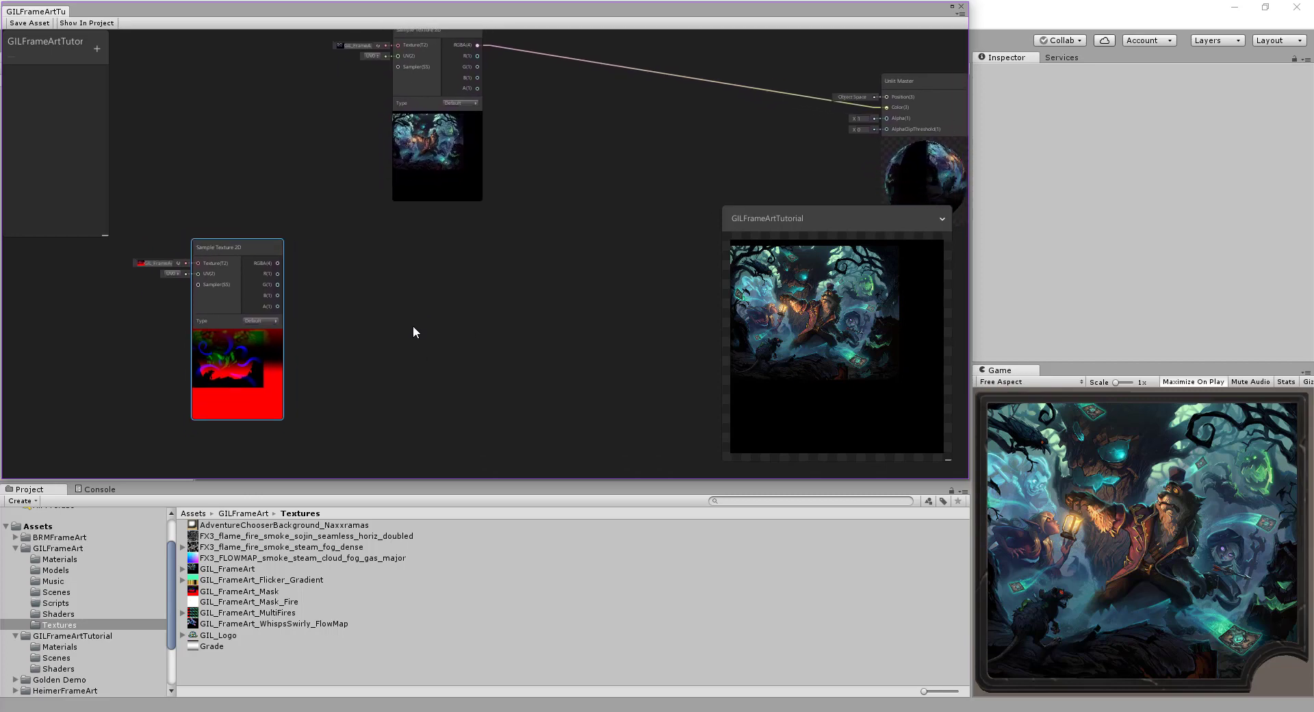
- Add a Preview node and feed it the mask texture's R output, followed by its G output, to inspect the channels
right_click(497, 289)
left_click(527, 297)
type("p")
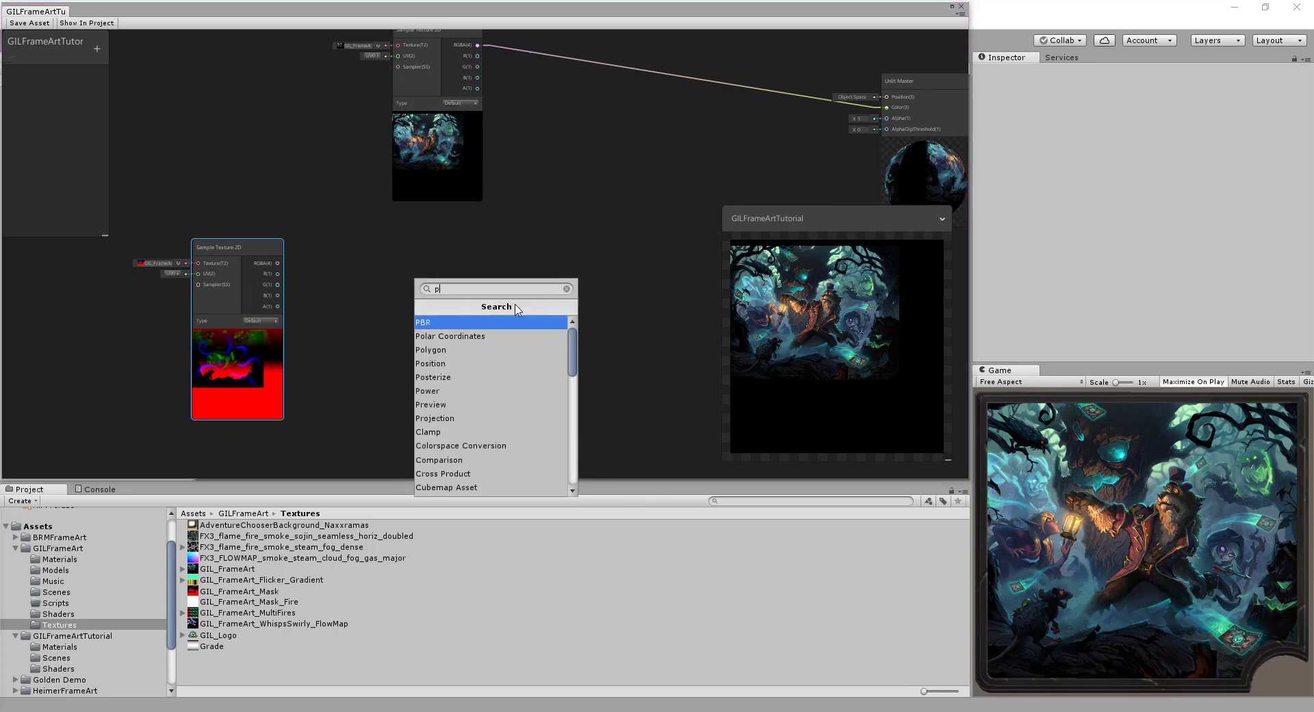
type("re")
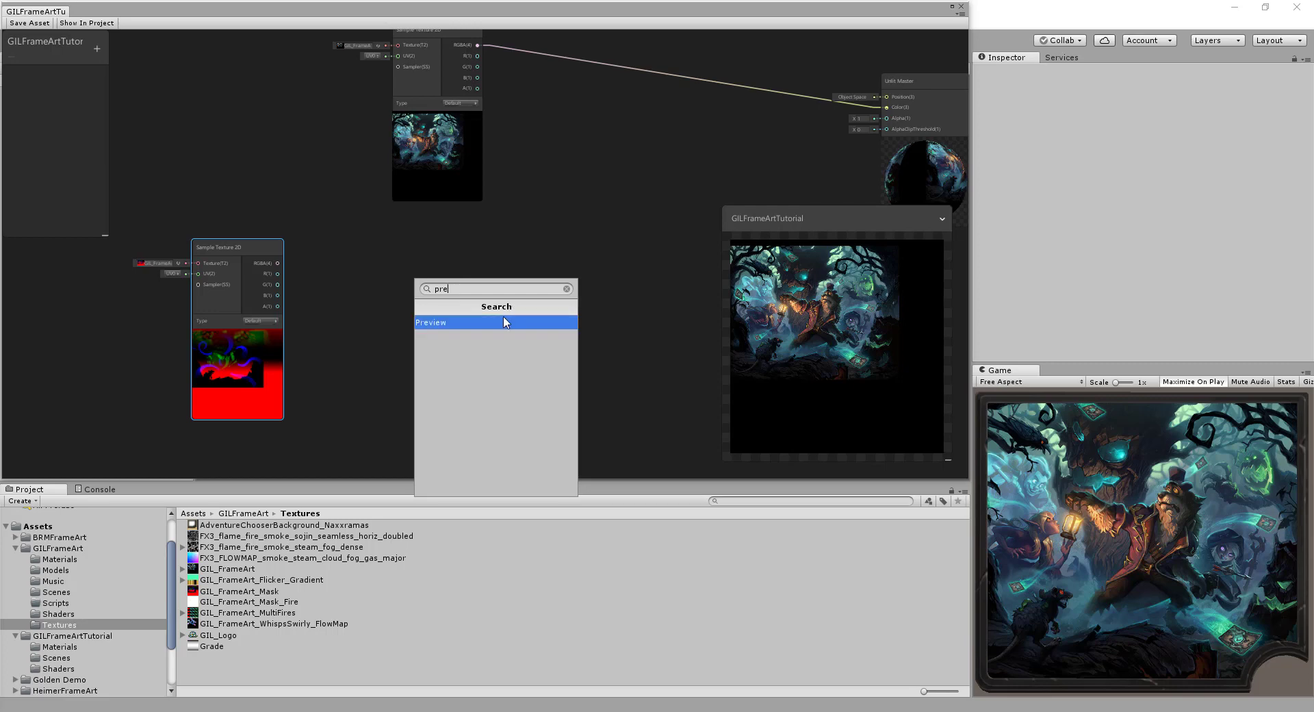
left_click(505, 322)
left_click_drag(539, 296, 473, 252)
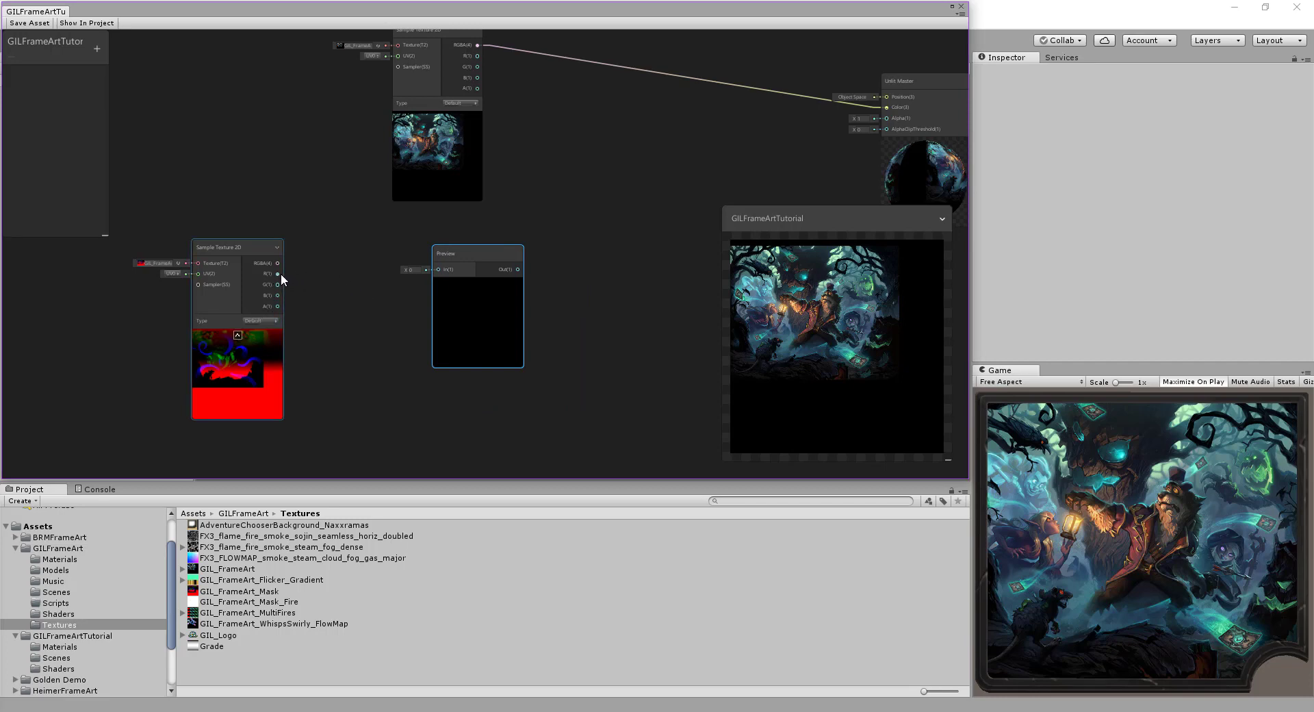
left_click_drag(278, 273, 437, 270)
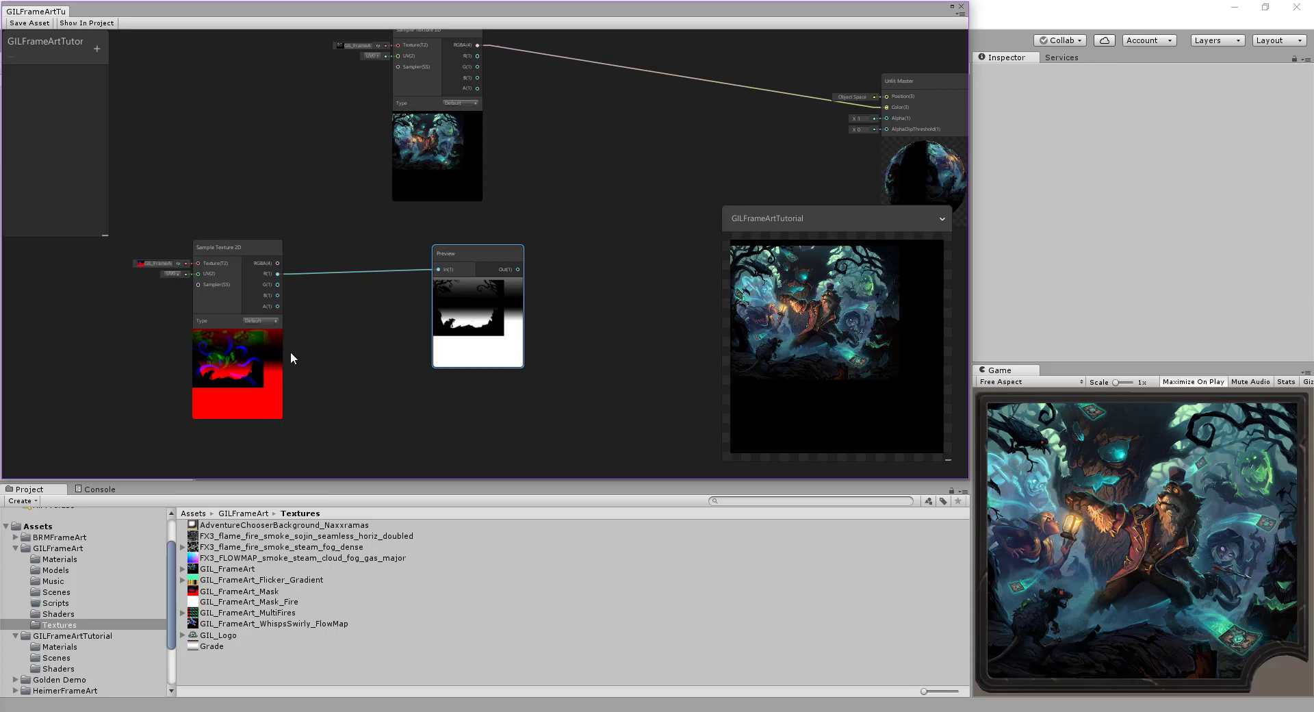
left_click_drag(277, 285, 438, 269)
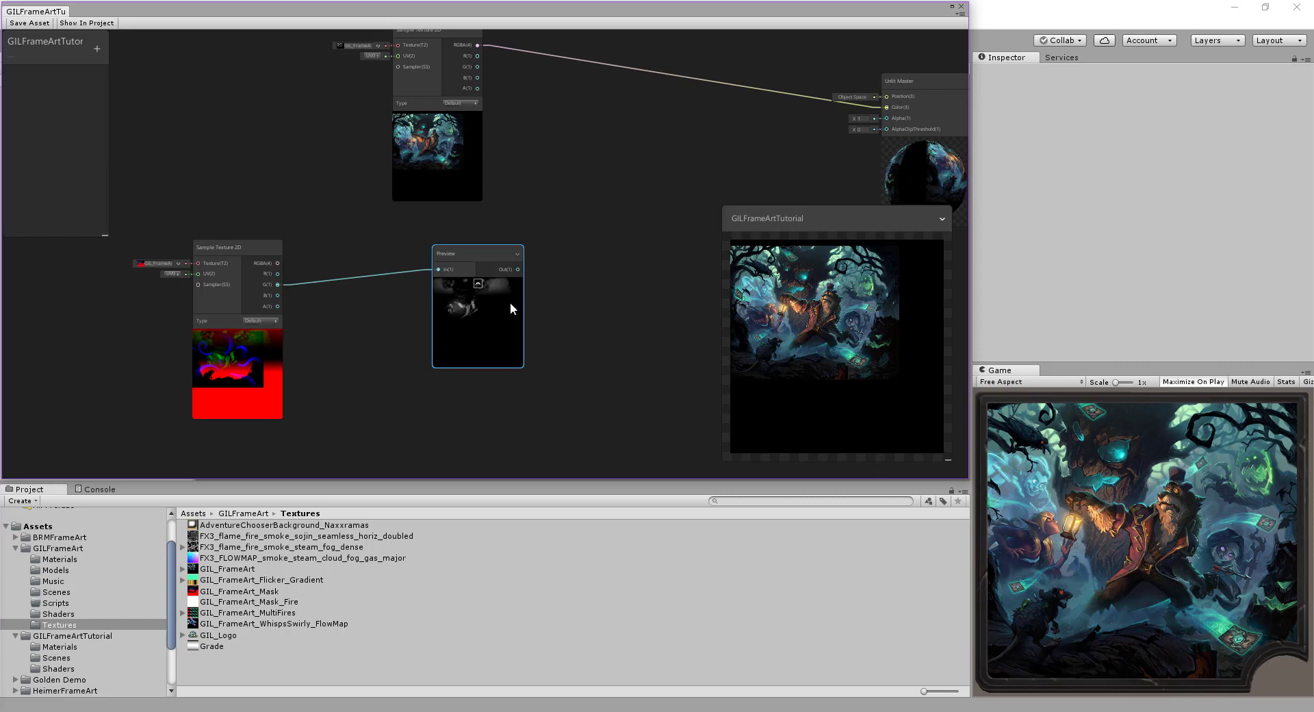
- Move the mask Sample Texture 2D node closer to Unlit Master and delete the Preview node
middle_click_drag(562, 302, 312, 302)
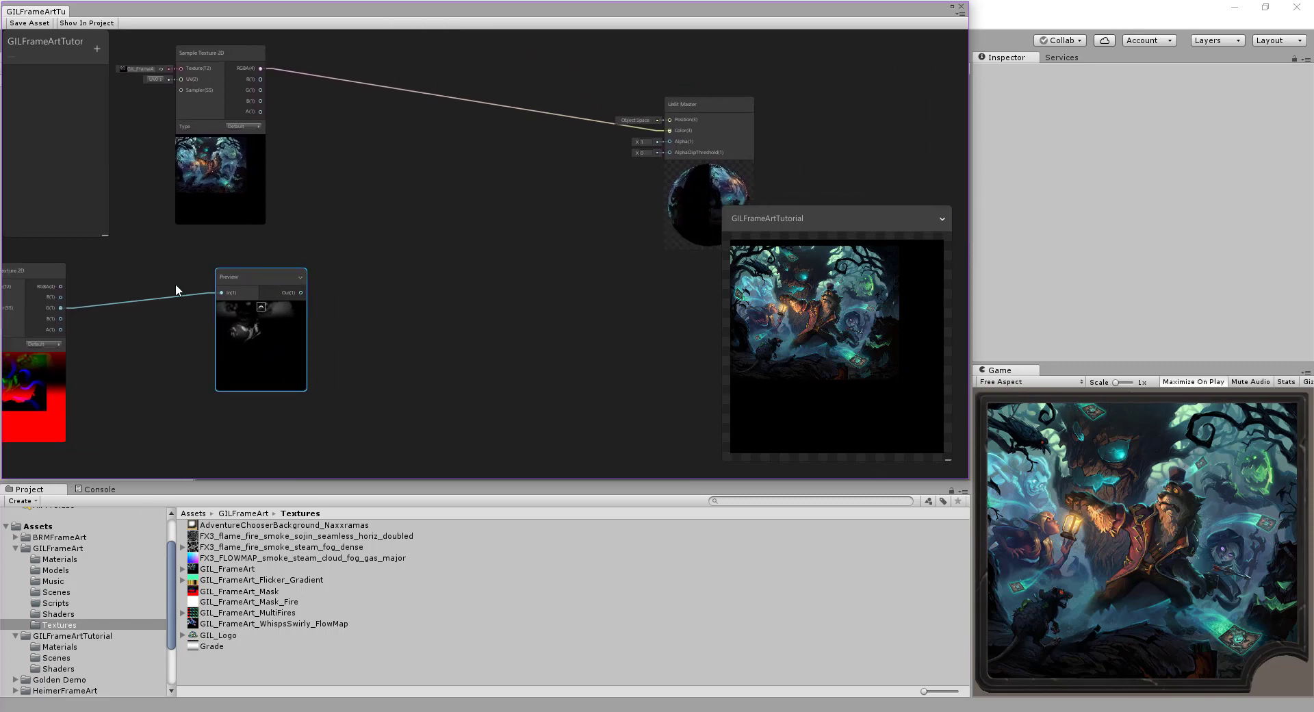
left_click_drag(34, 269, 267, 254)
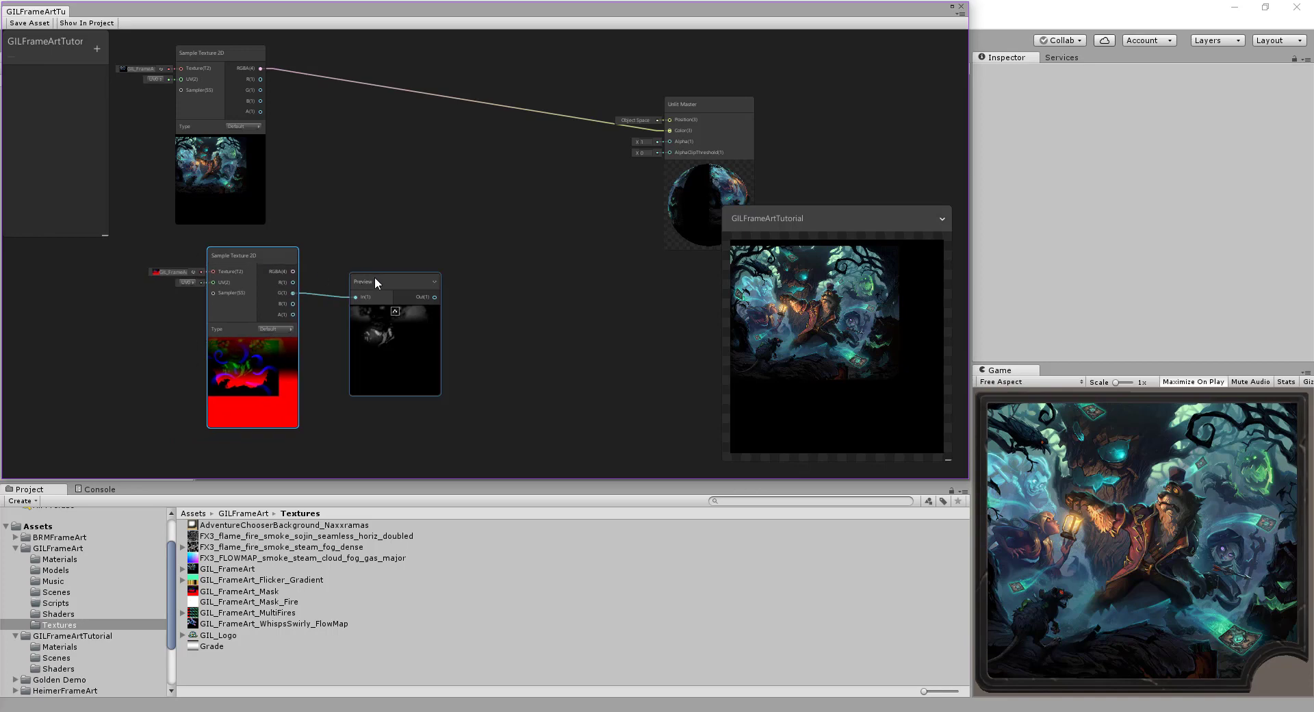
left_click_drag(375, 277, 517, 275)
left_click_drag(264, 256, 380, 230)
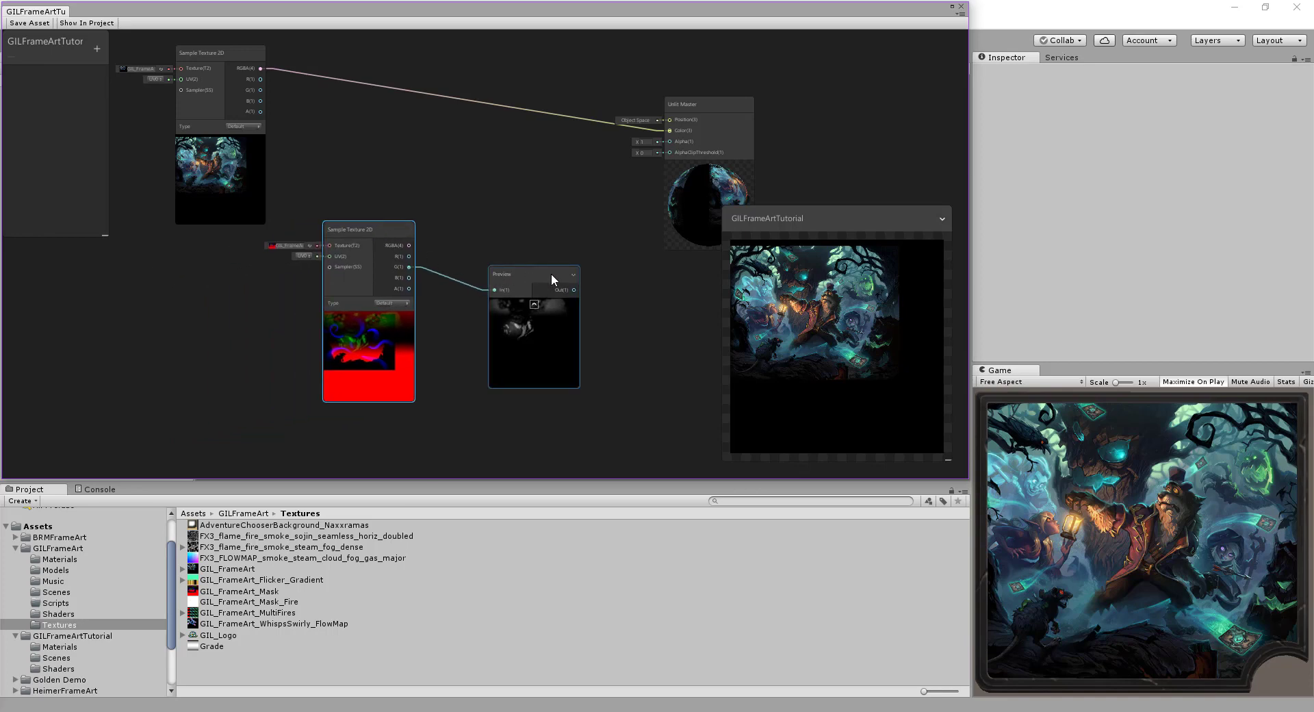
left_click_drag(528, 273, 598, 271)
right_click(597, 271)
left_click(629, 365)
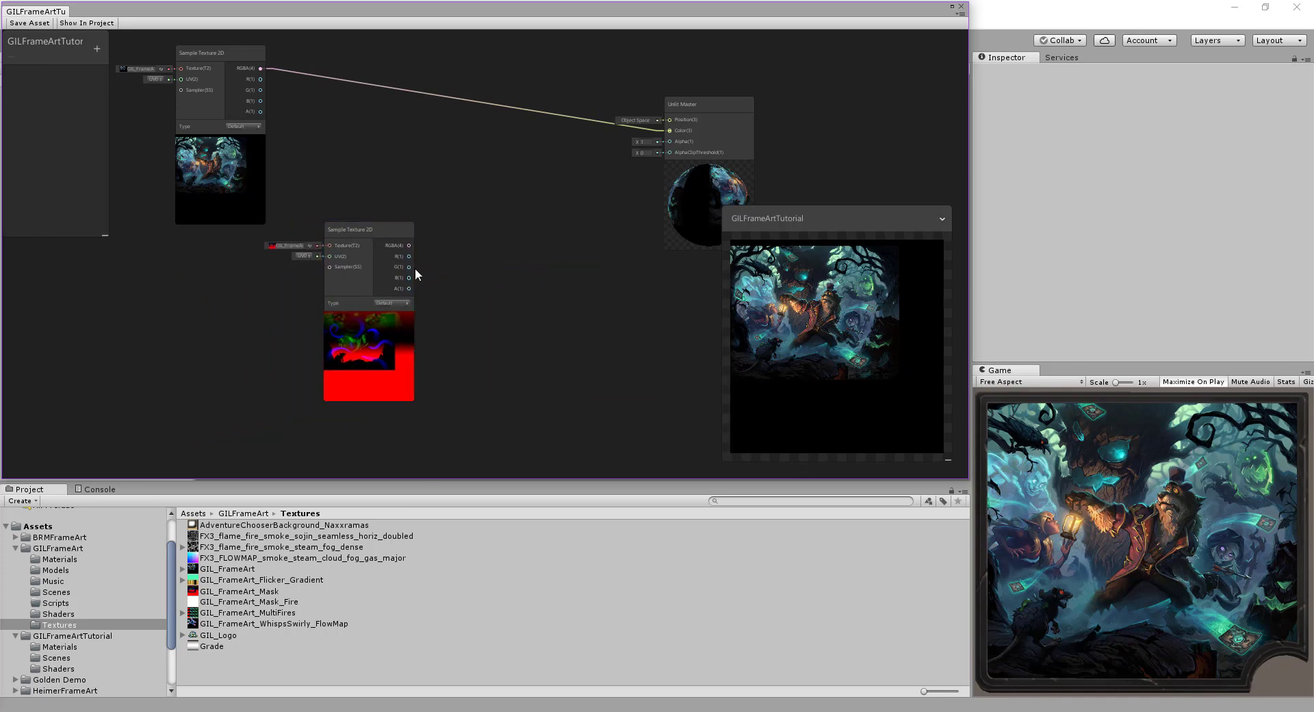
- Feed the mask texture's R, G, B and A outputs one at a time into Unlit Master's Color input to inspect each channel
left_click_drag(408, 256, 668, 130)
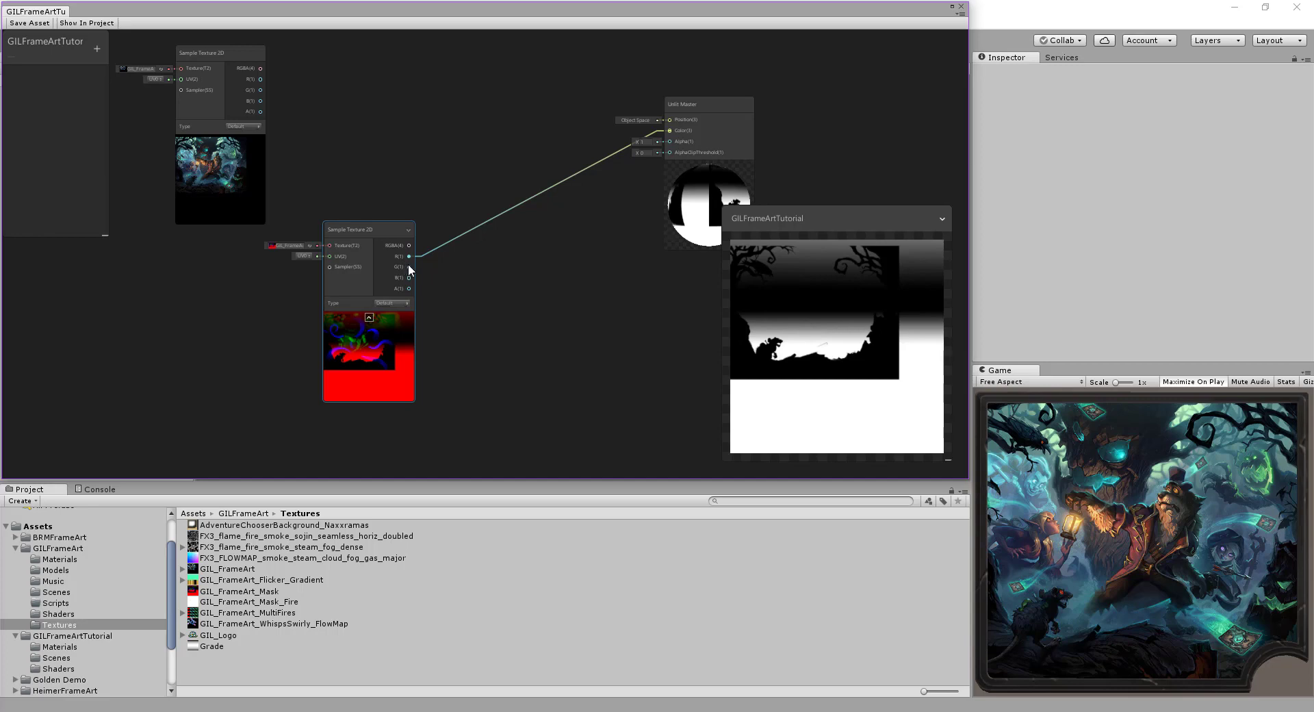
left_click_drag(409, 266, 668, 130)
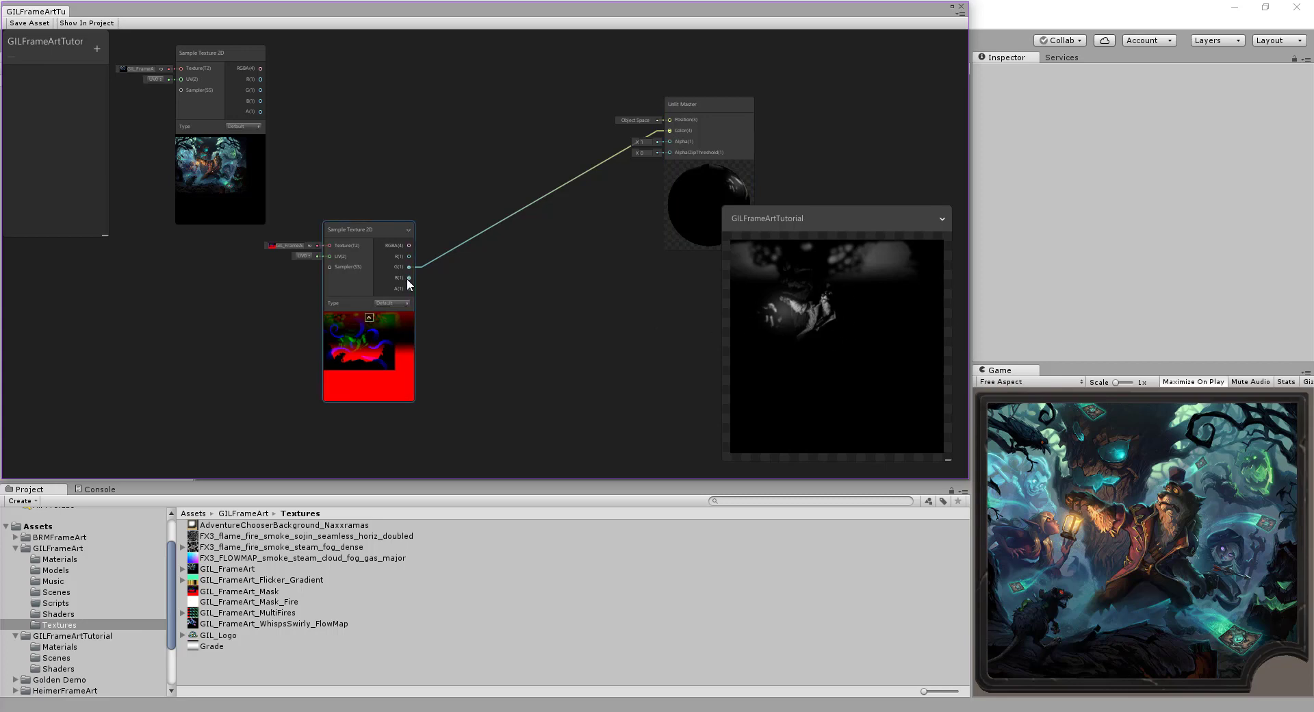
left_click_drag(409, 278, 671, 130)
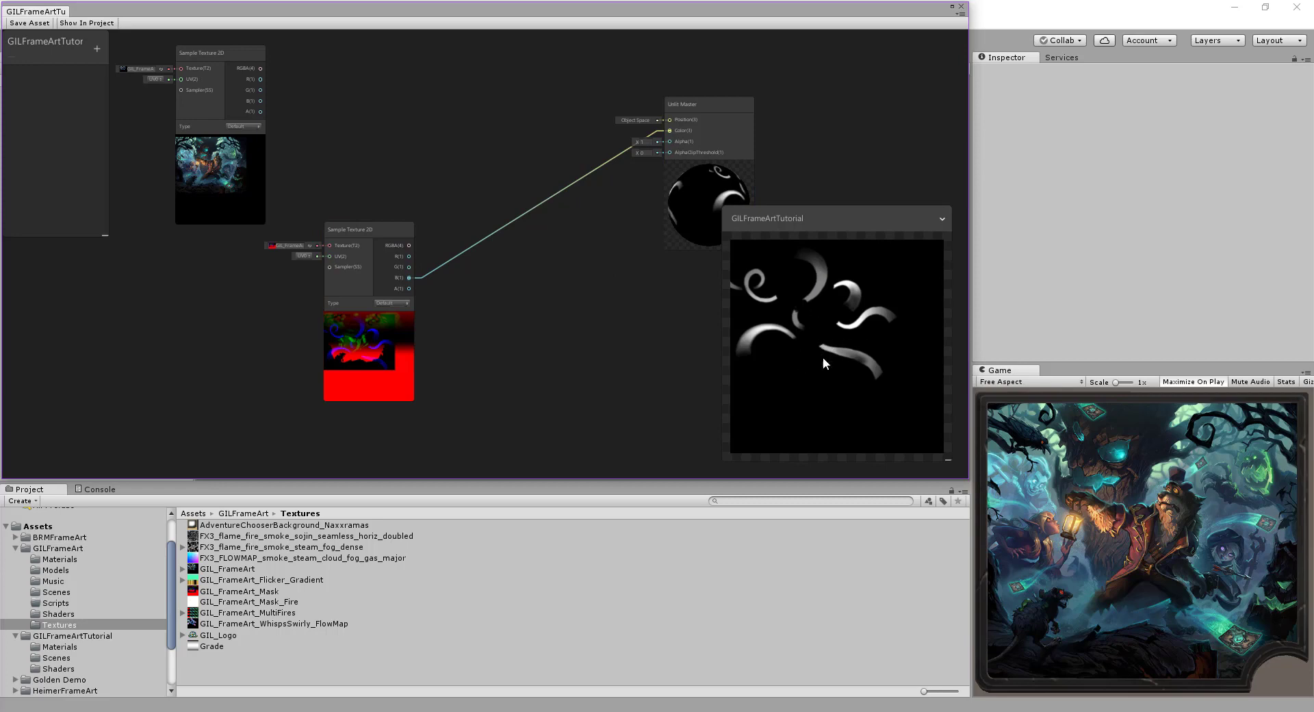
left_click_drag(409, 288, 669, 141)
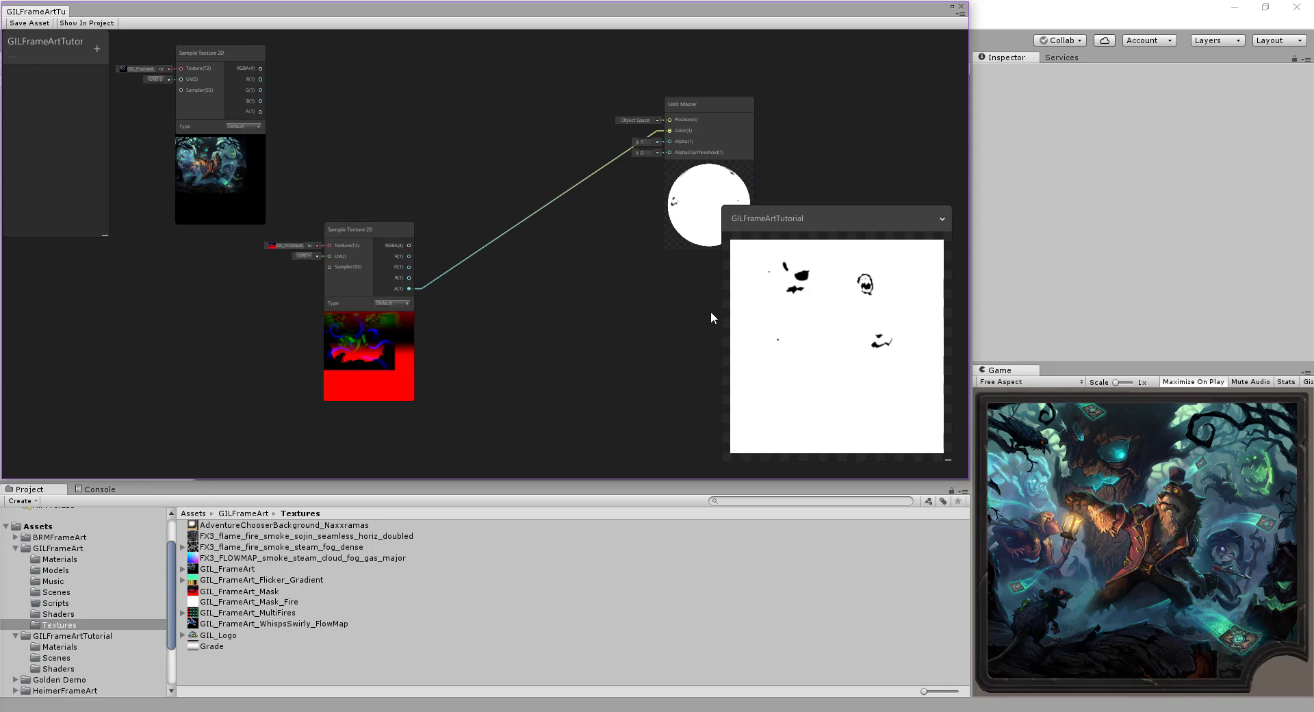
left_click_drag(409, 256, 670, 131)
left_click_drag(669, 129, 670, 130)
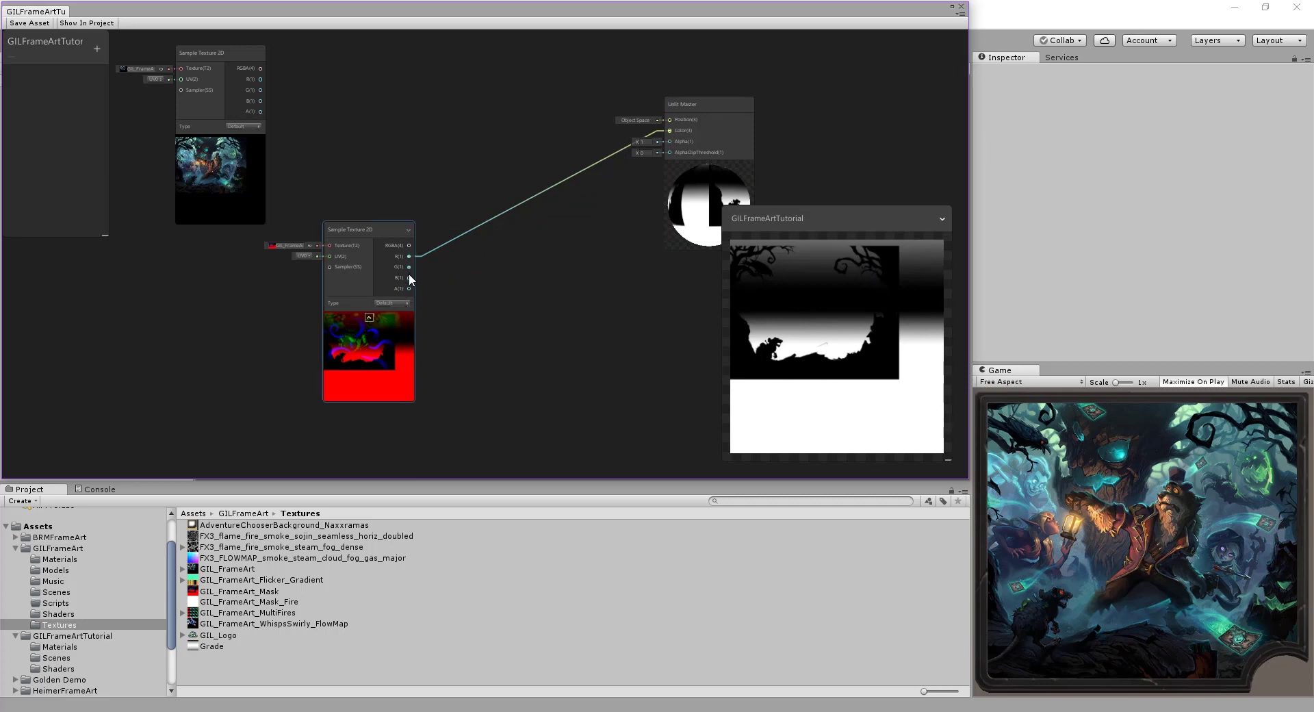
left_click_drag(408, 288, 670, 130)
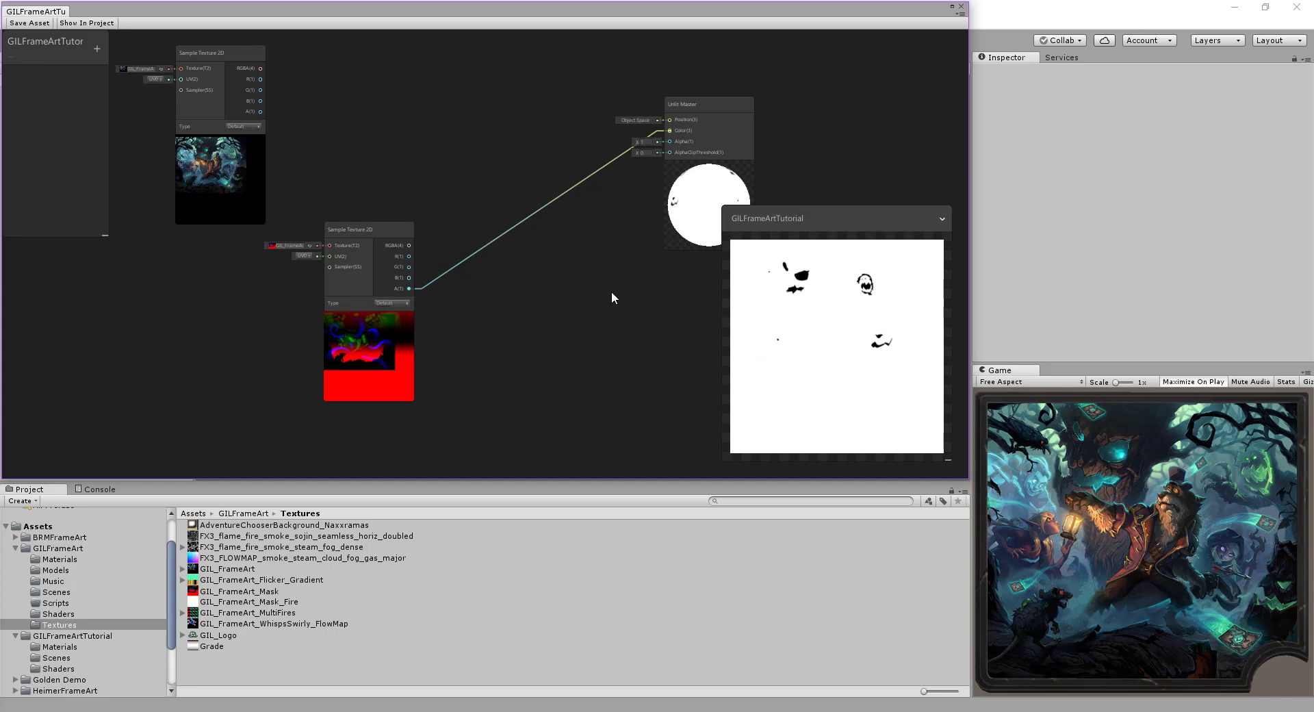
- Move the mask Sample Texture 2D node farther from Unlit Master, below the frame art texture node
middle_click_drag(611, 290, 532, 298)
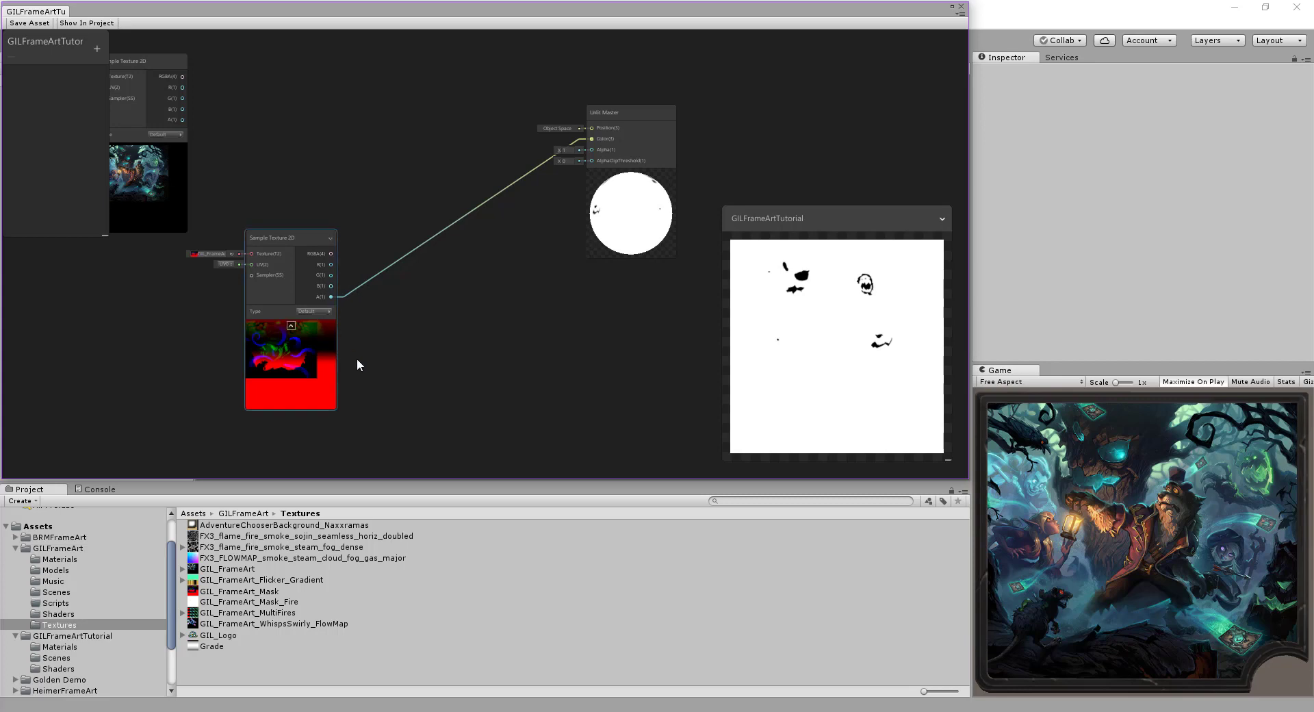
left_click_drag(253, 242, 139, 279)
middle_click_drag(280, 242, 461, 228)
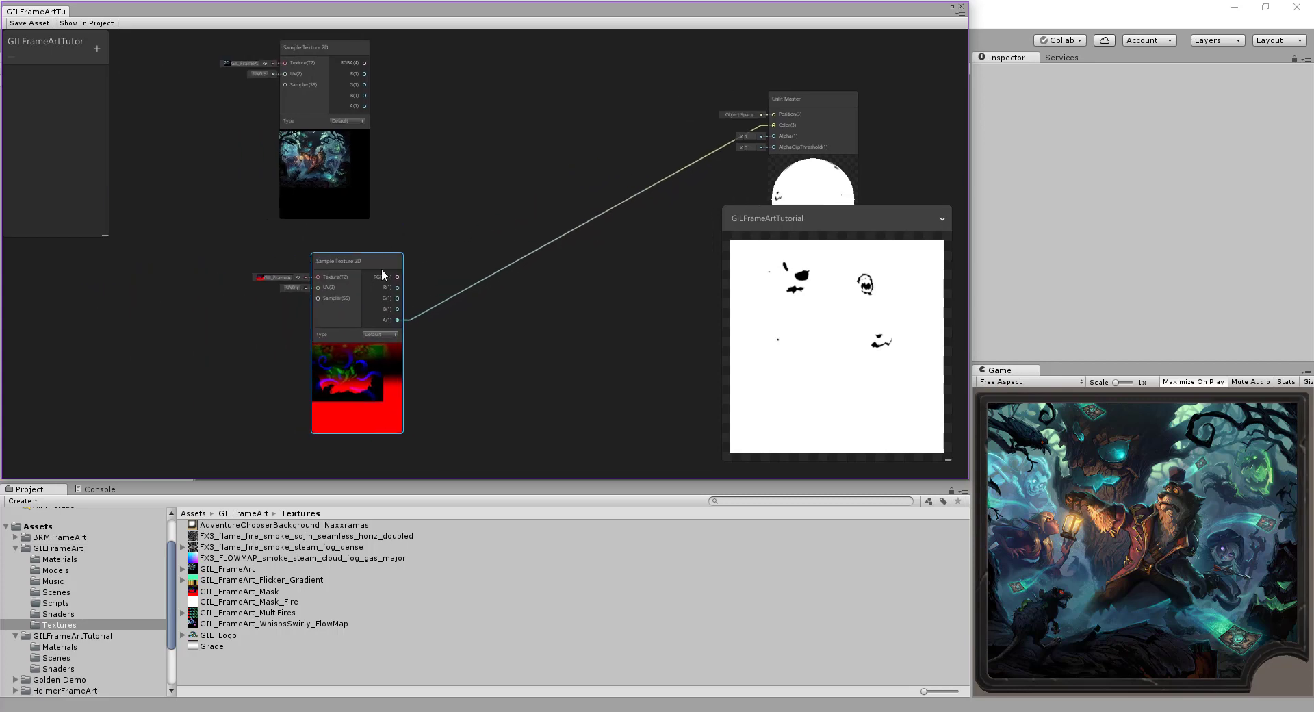
left_click_drag(326, 255, 254, 262)
- Delete the connection between the mask texture's A output and Unlit Master's Color input
left_click_drag(774, 125, 607, 173)
right_click(607, 172)
left_click(477, 147)
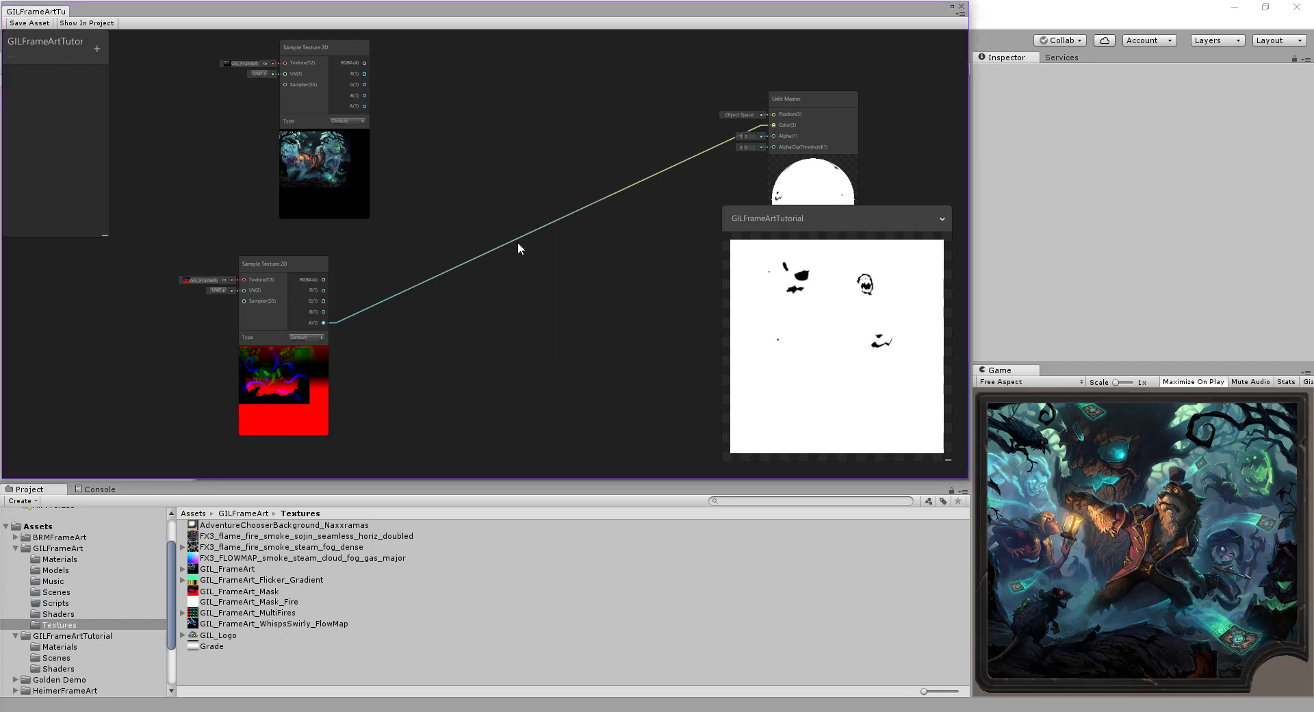
left_click(510, 241)
key("Delete")
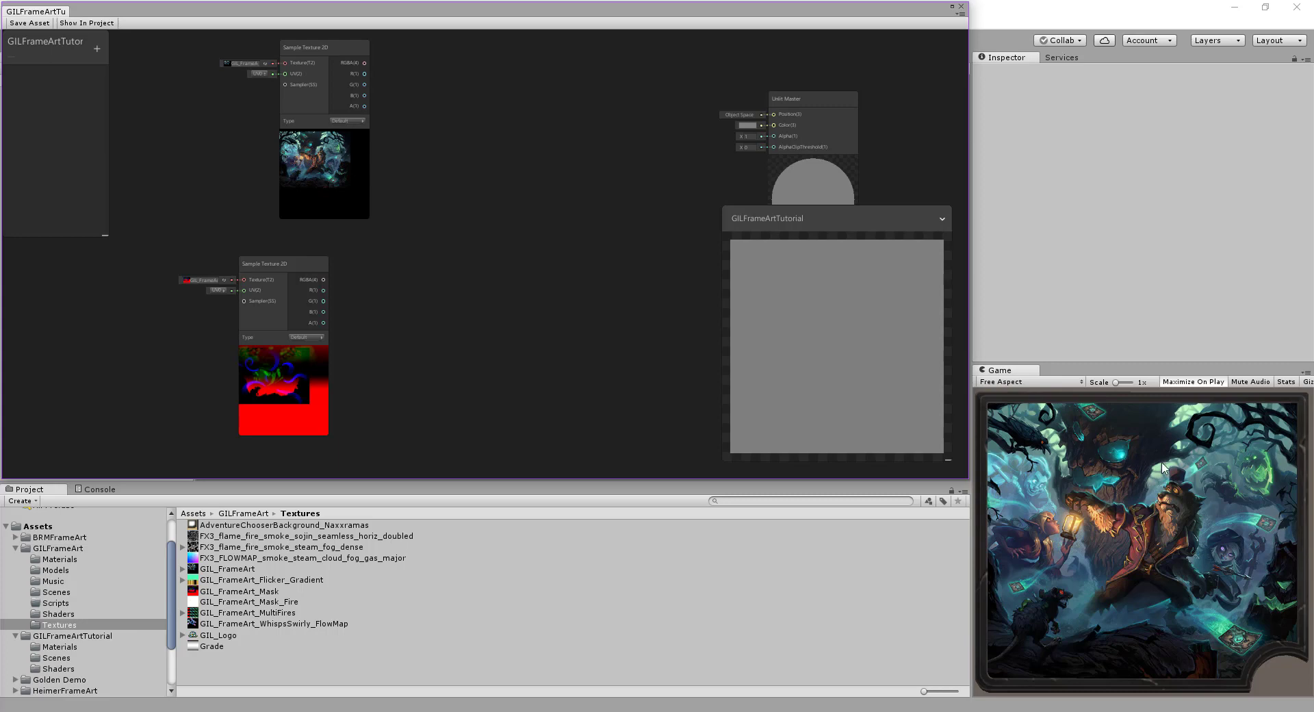
- Move the mask node aside and add the GIL_FrameArt_MultiFires texture as a Sample Texture 2D node beside it
middle_click_drag(432, 257, 603, 294)
left_click_drag(472, 310, 329, 281)
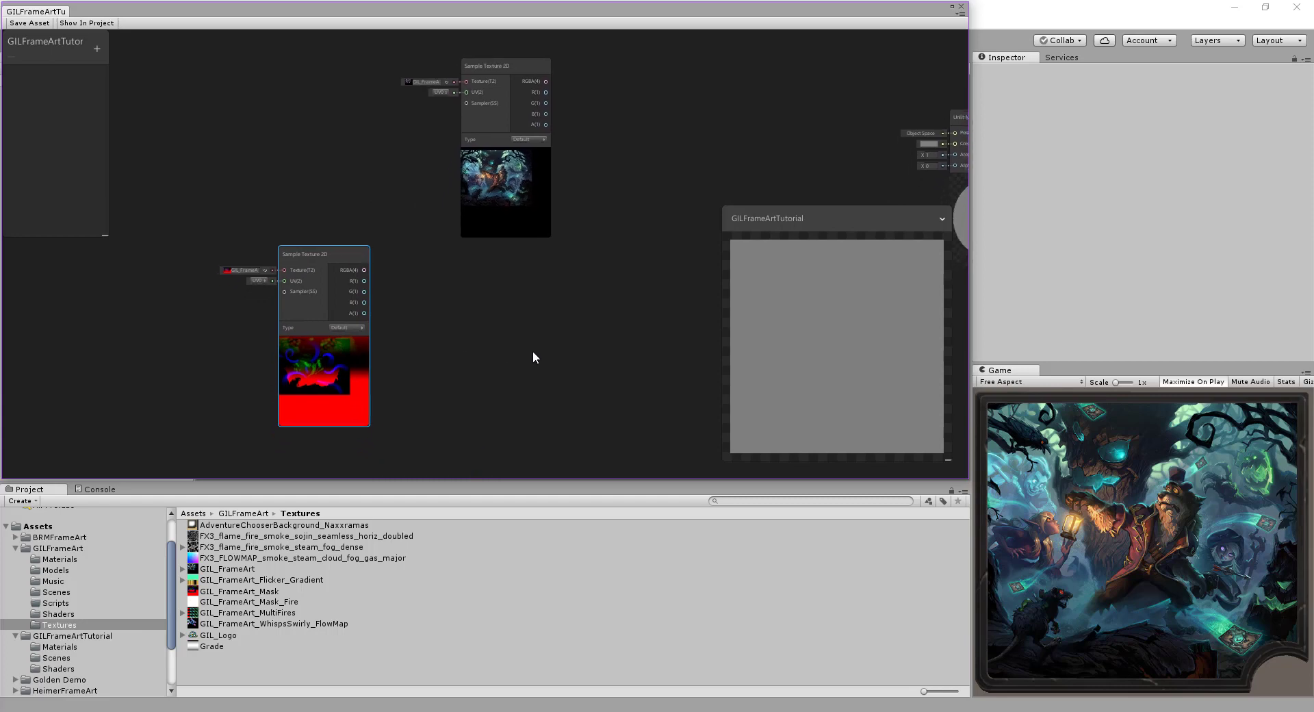
left_click(276, 614)
left_click_drag(274, 615, 494, 271)
middle_click_drag(652, 334, 587, 281)
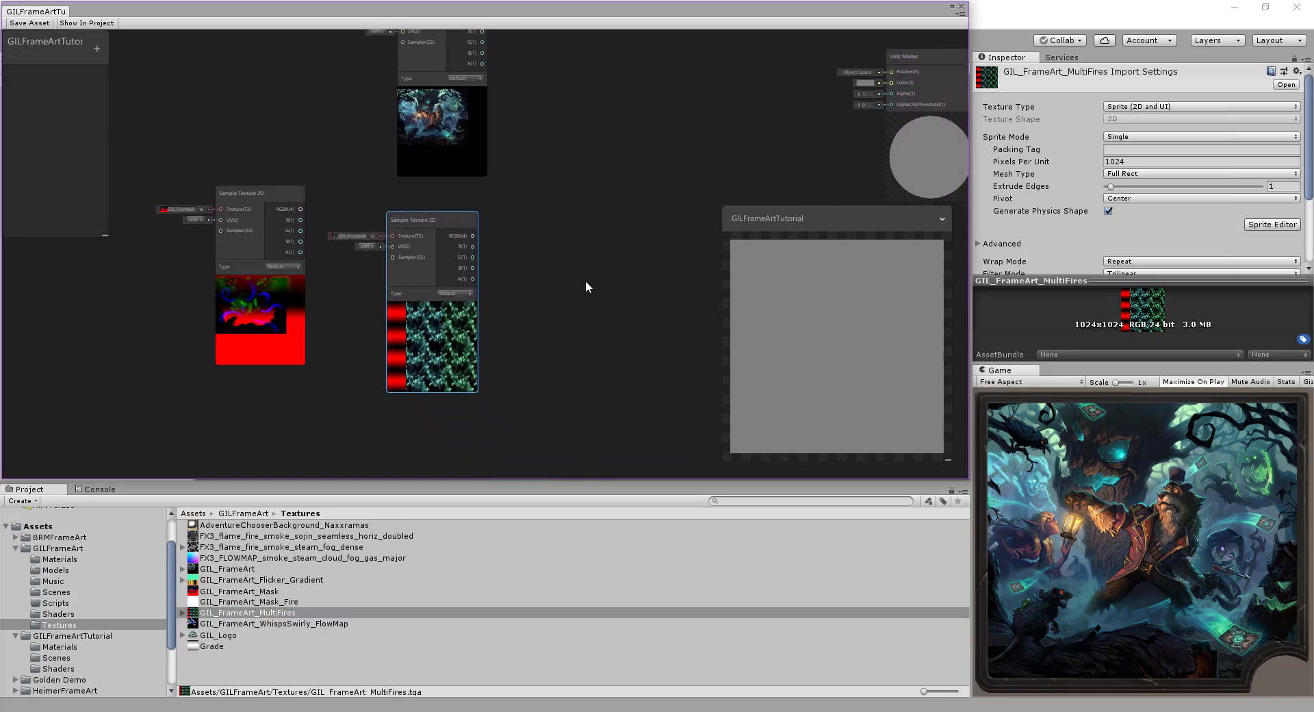
scroll(588, 280, "down", 2)
scroll(518, 342, "up", 2)
scroll(519, 347, "up", 2)
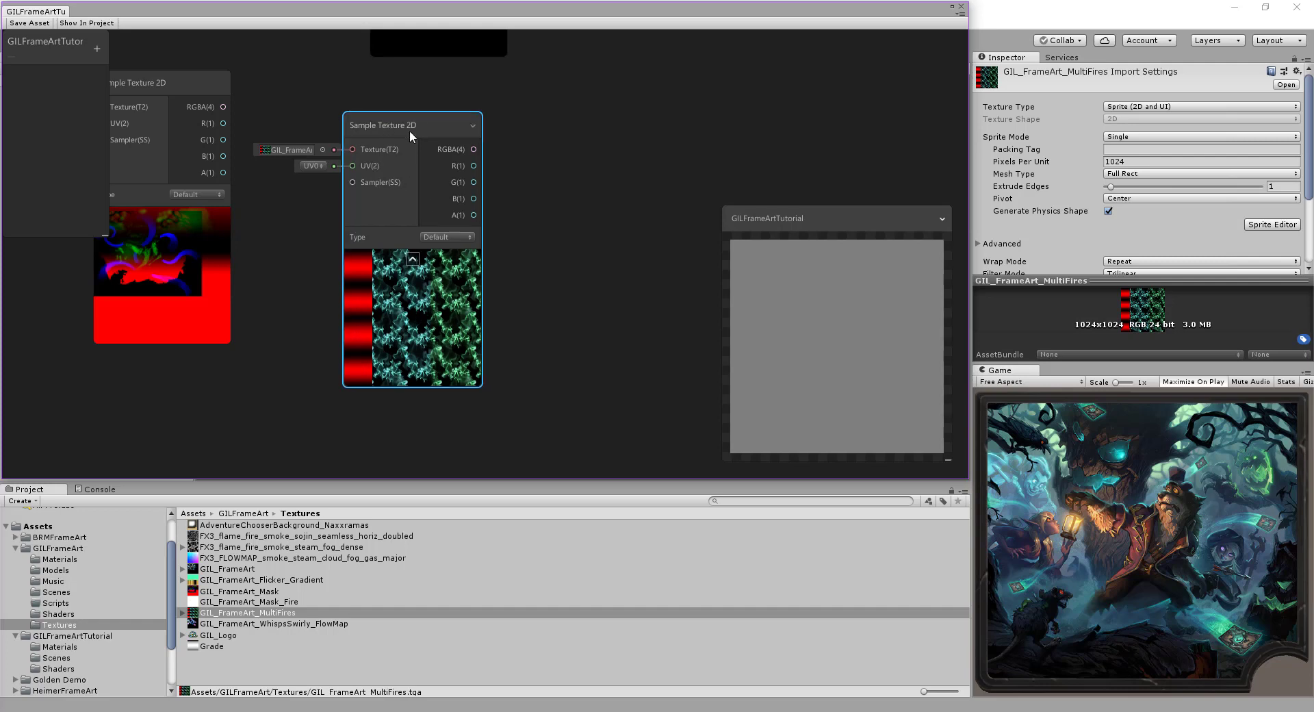
- Spread out the three Sample Texture 2D nodes, with the mask apart from the others and MultiFires well below the frame art
scroll(508, 146, "down", 5)
middle_click_drag(470, 261, 459, 294)
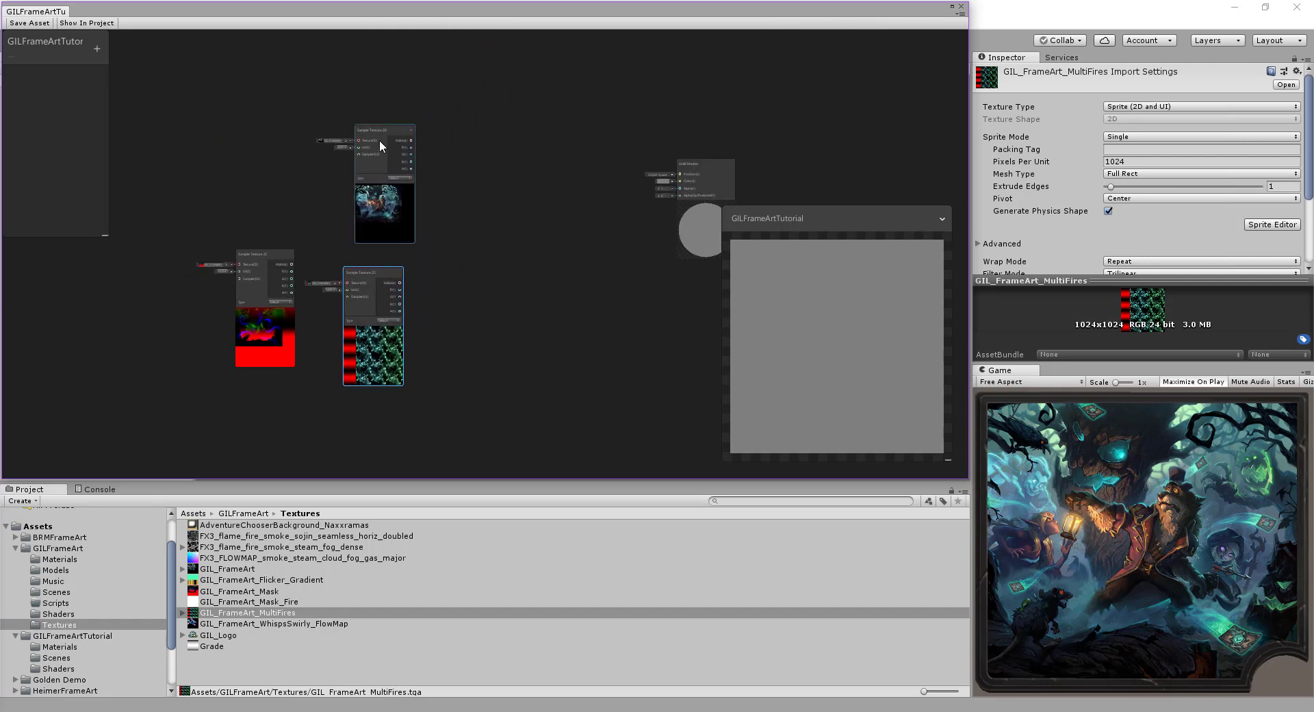
left_click_drag(380, 140, 298, 85)
middle_click_drag(428, 162, 498, 163)
left_click_drag(448, 274, 429, 255)
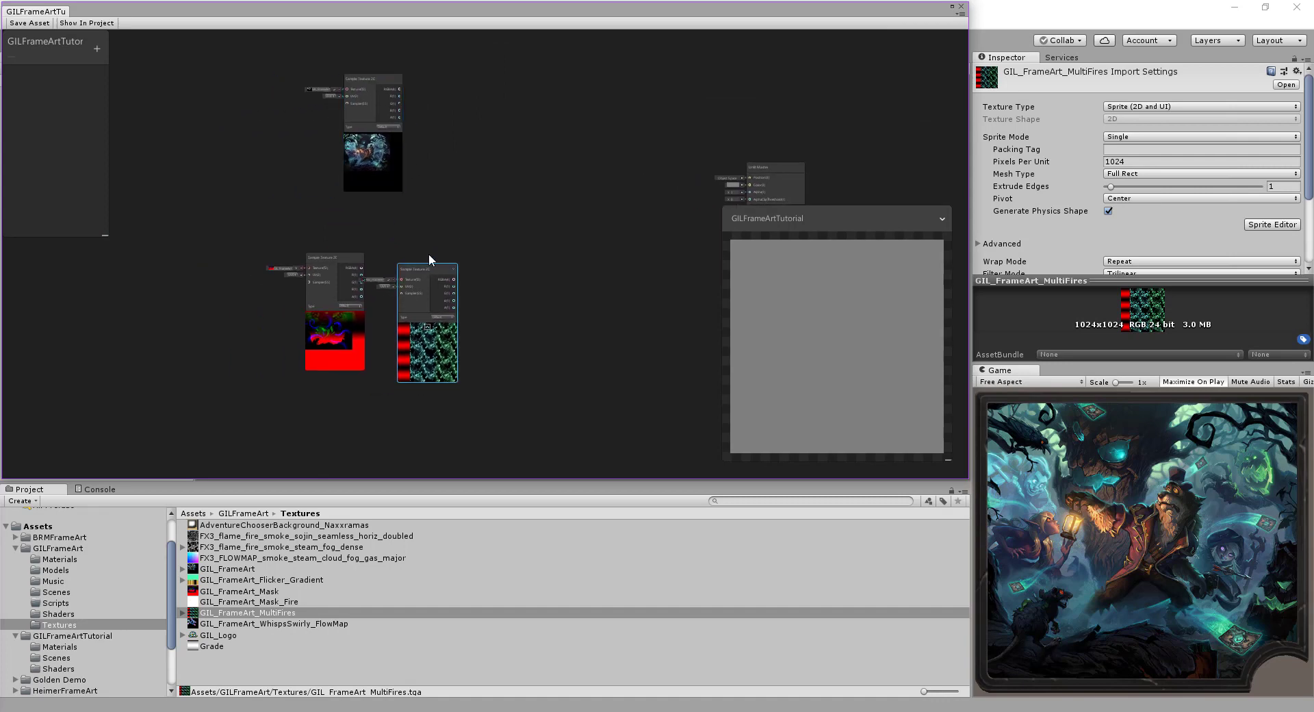
left_click_drag(332, 254, 201, 181)
middle_click_drag(300, 222, 366, 239)
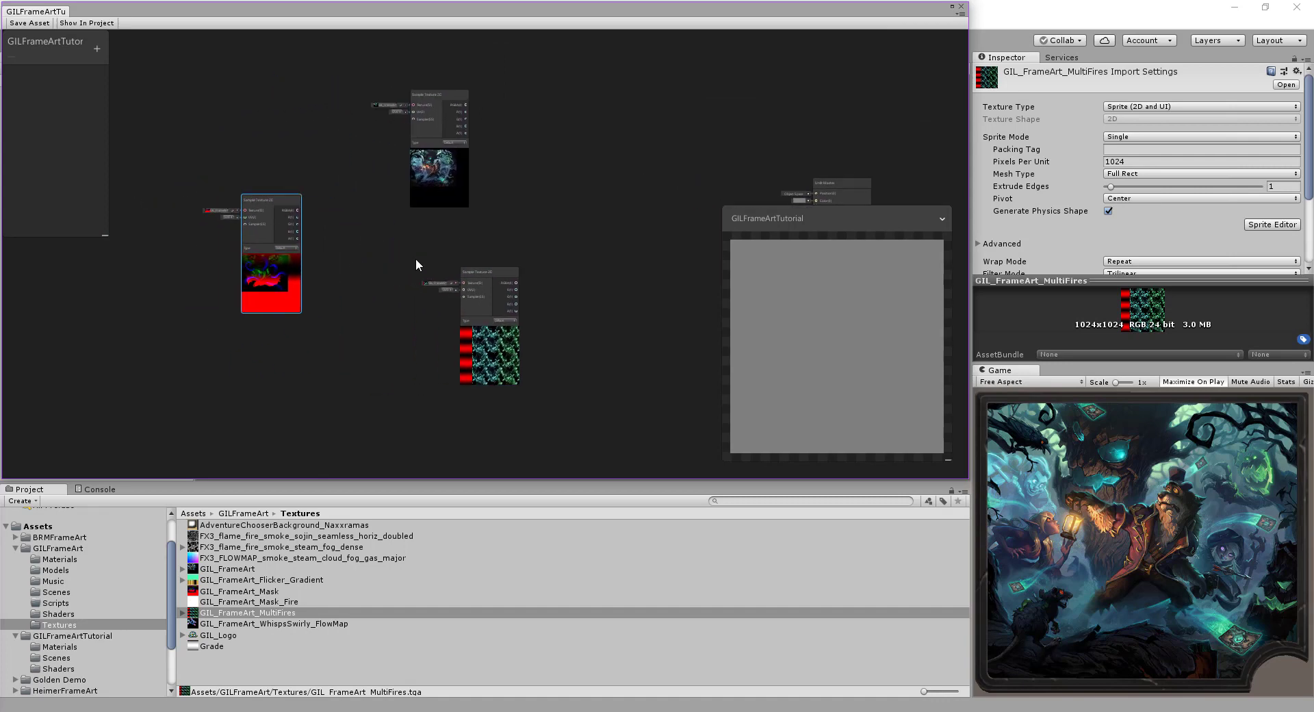
left_click_drag(482, 272, 429, 282)
middle_click_drag(535, 236, 482, 231)
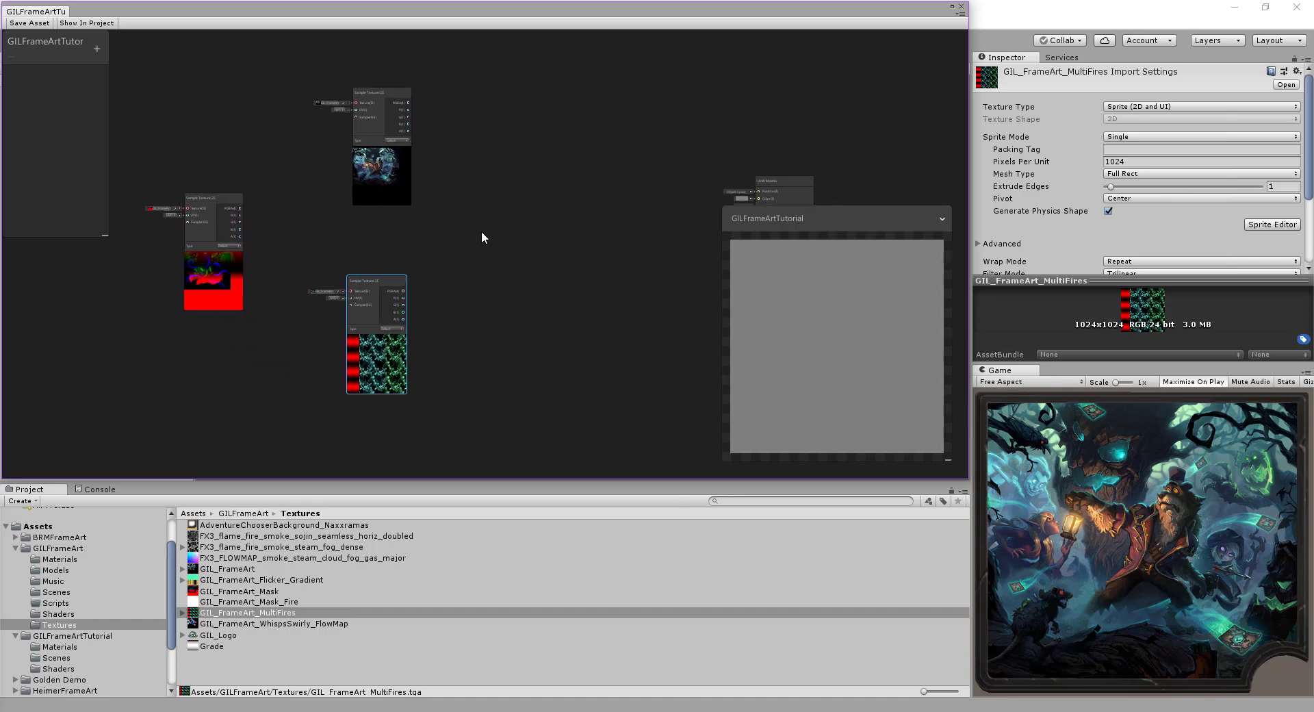
scroll(344, 193, "up", 1)
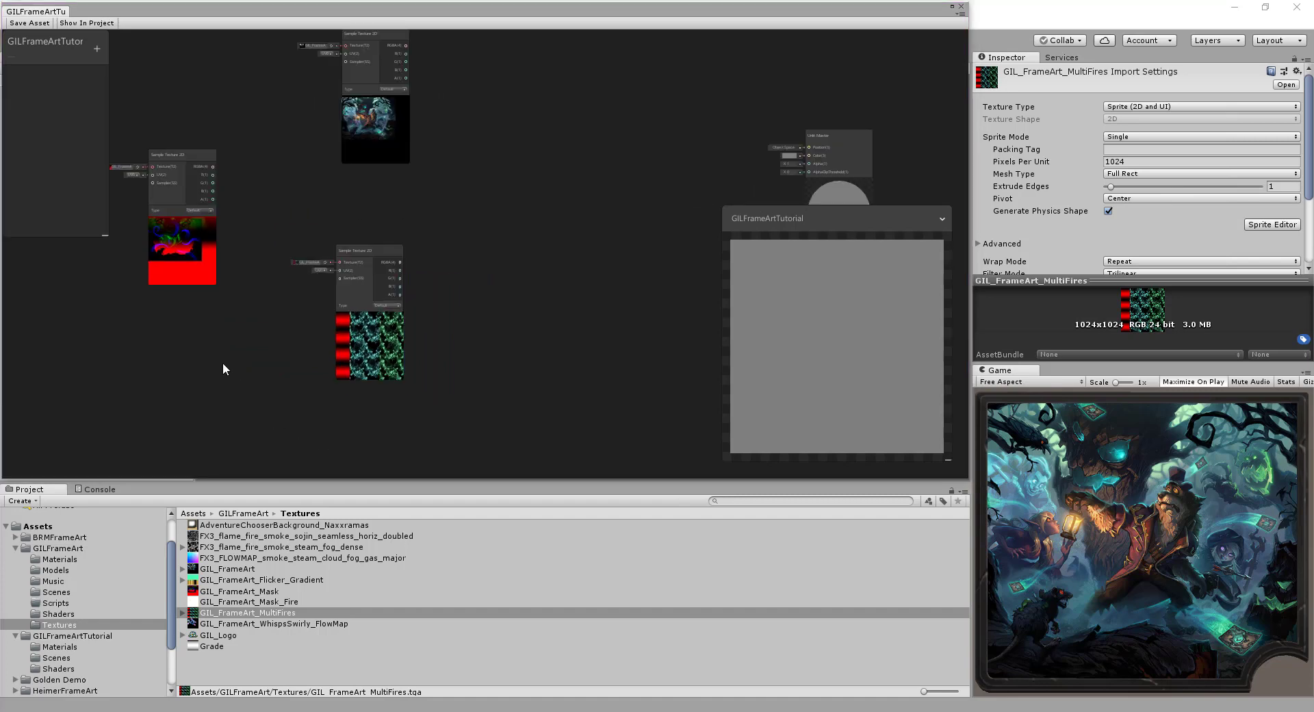
left_click_drag(365, 250, 382, 270)
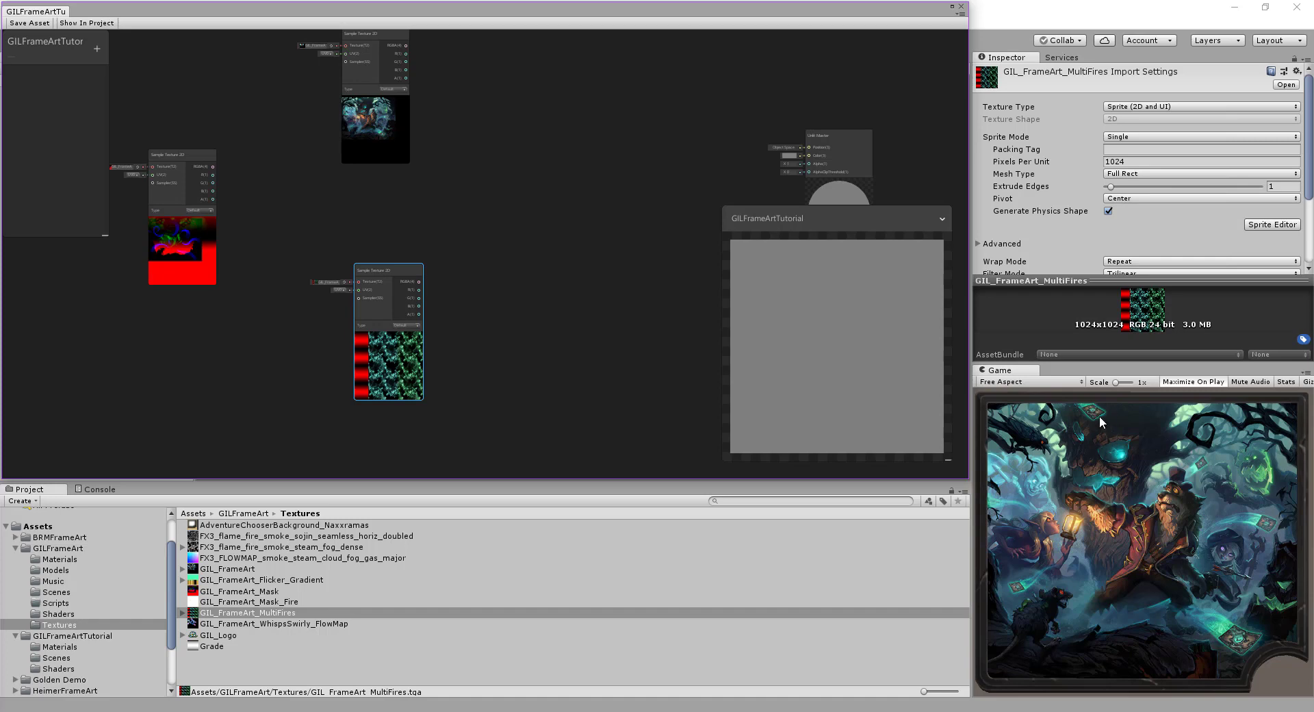
- Add a Time node and place it below the mask texture node
middle_click_drag(505, 328, 595, 322)
right_click(162, 335)
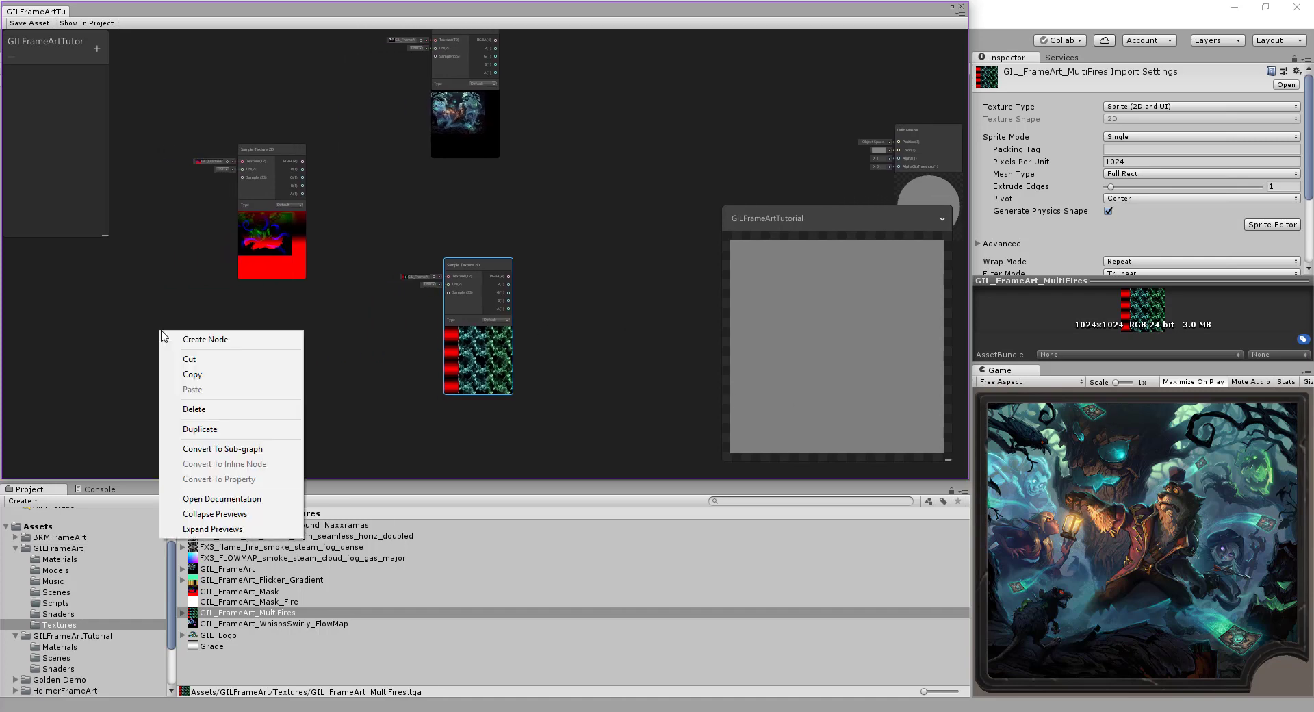
left_click(198, 340)
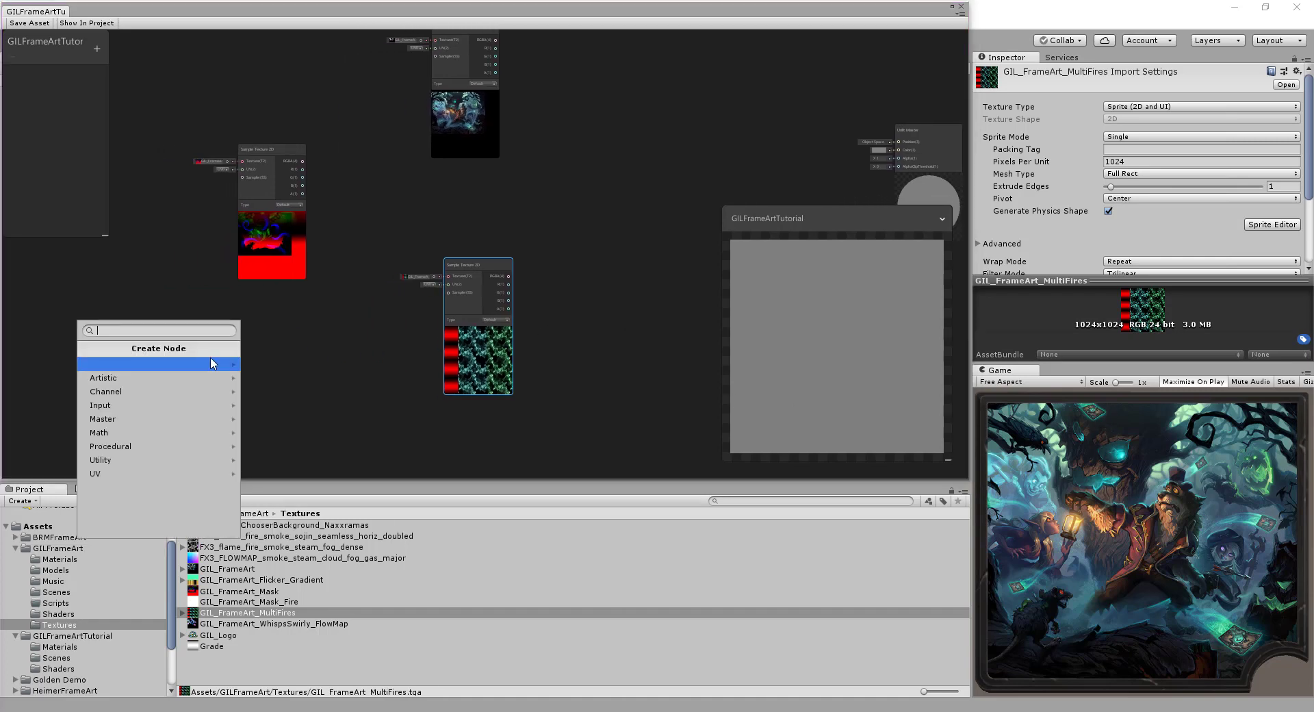
type("time")
left_click(210, 364)
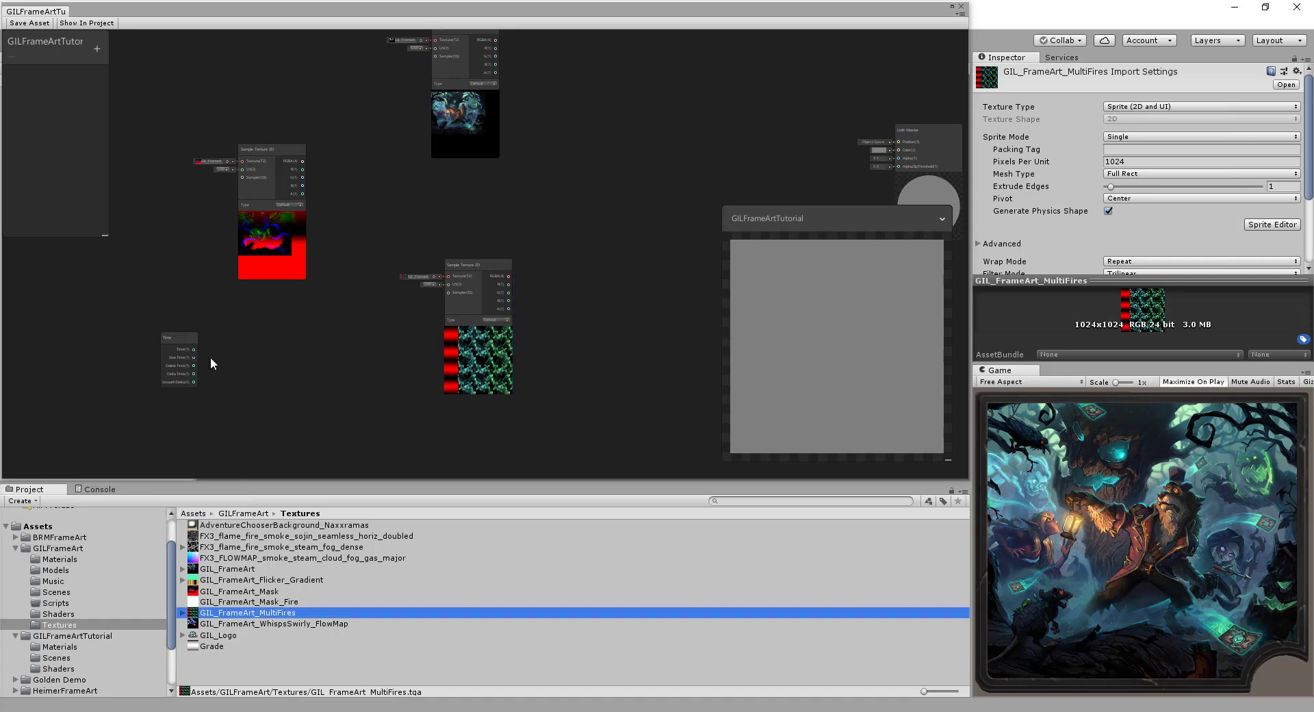
left_click_drag(186, 336, 176, 320)
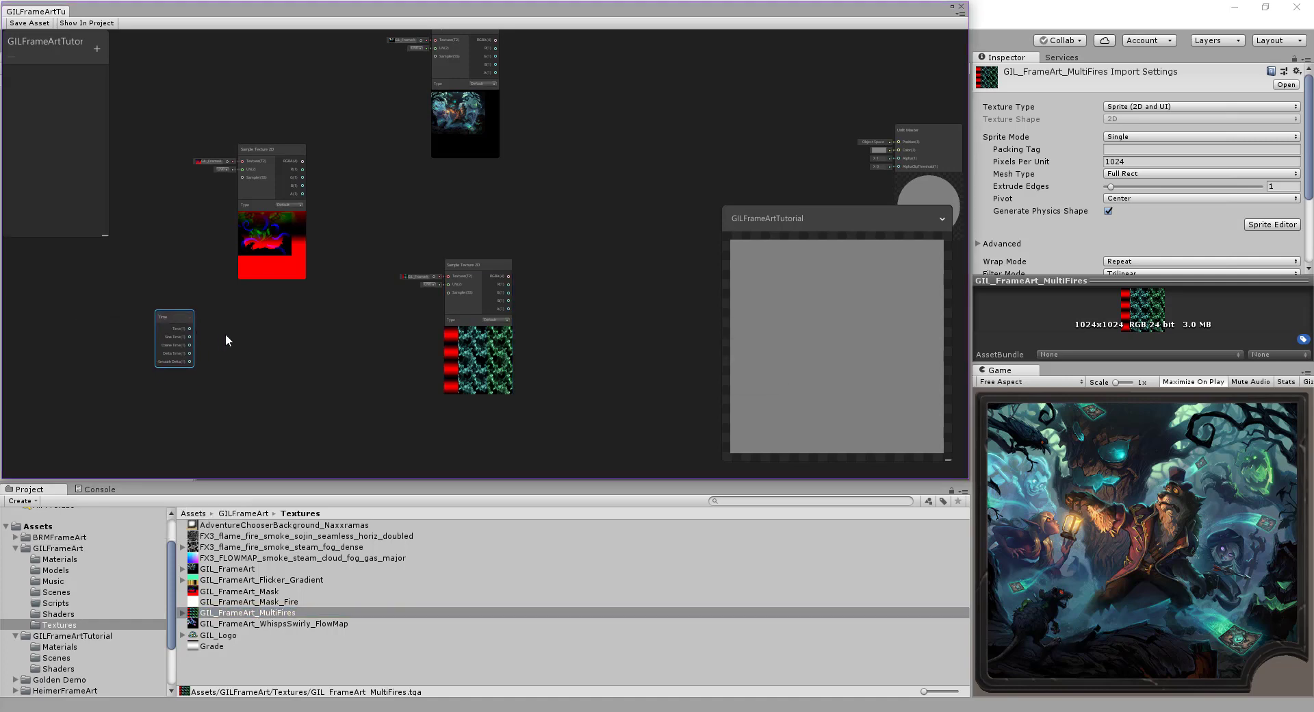
scroll(322, 328, "up", 4)
middle_click_drag(367, 331, 285, 323)
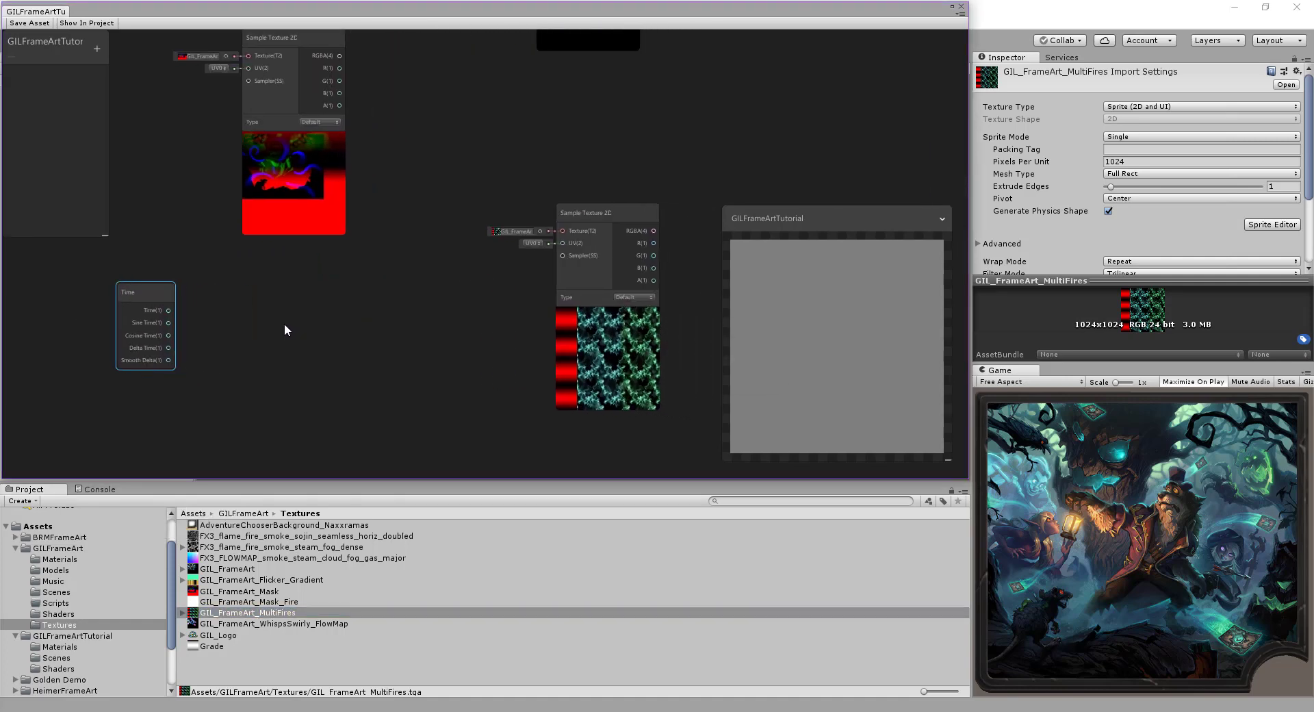
left_click_drag(146, 290, 252, 277)
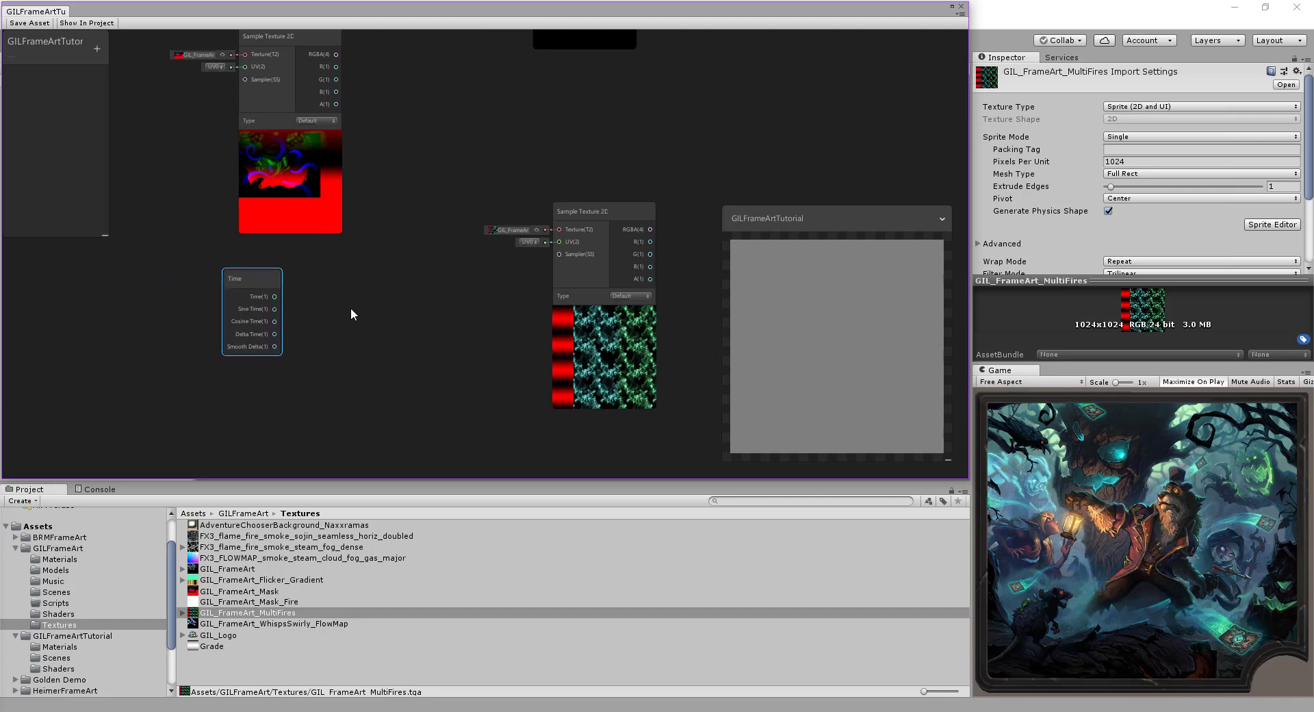
- Add a Tiling And Offset node and place it between the Time node and the MultiFires texture node
right_click(372, 301)
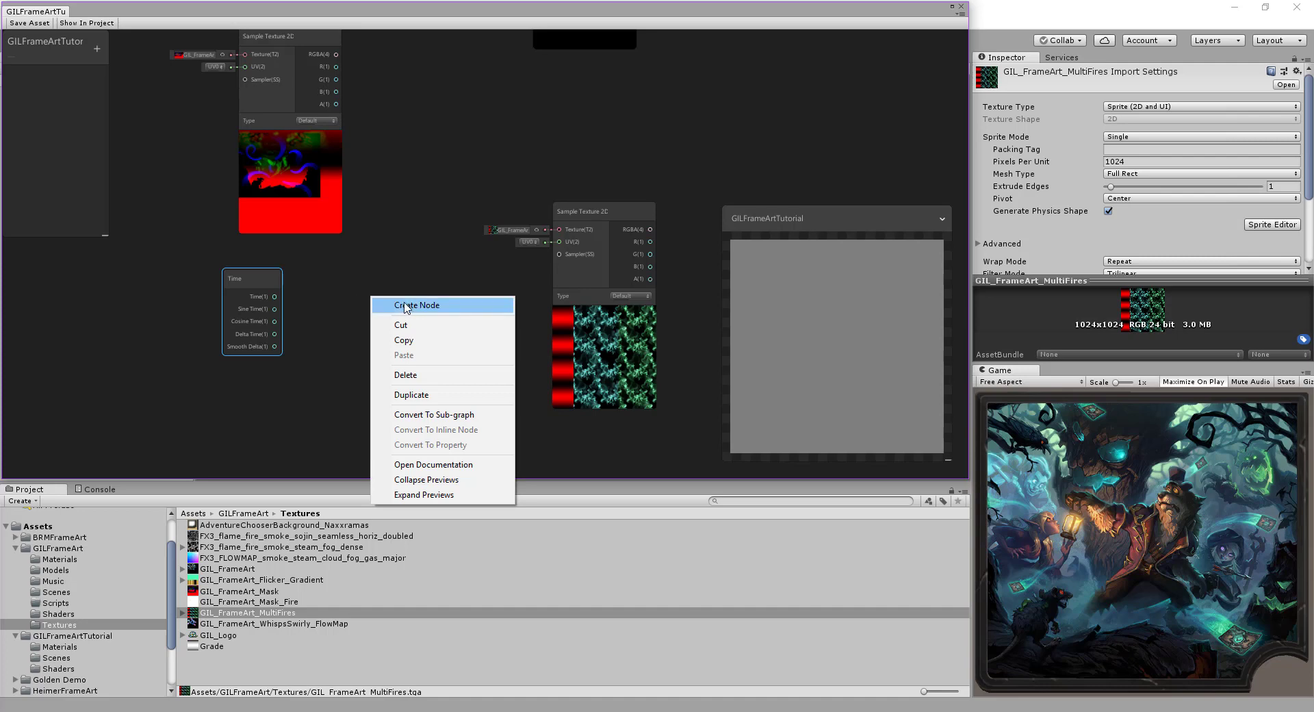
left_click(441, 306)
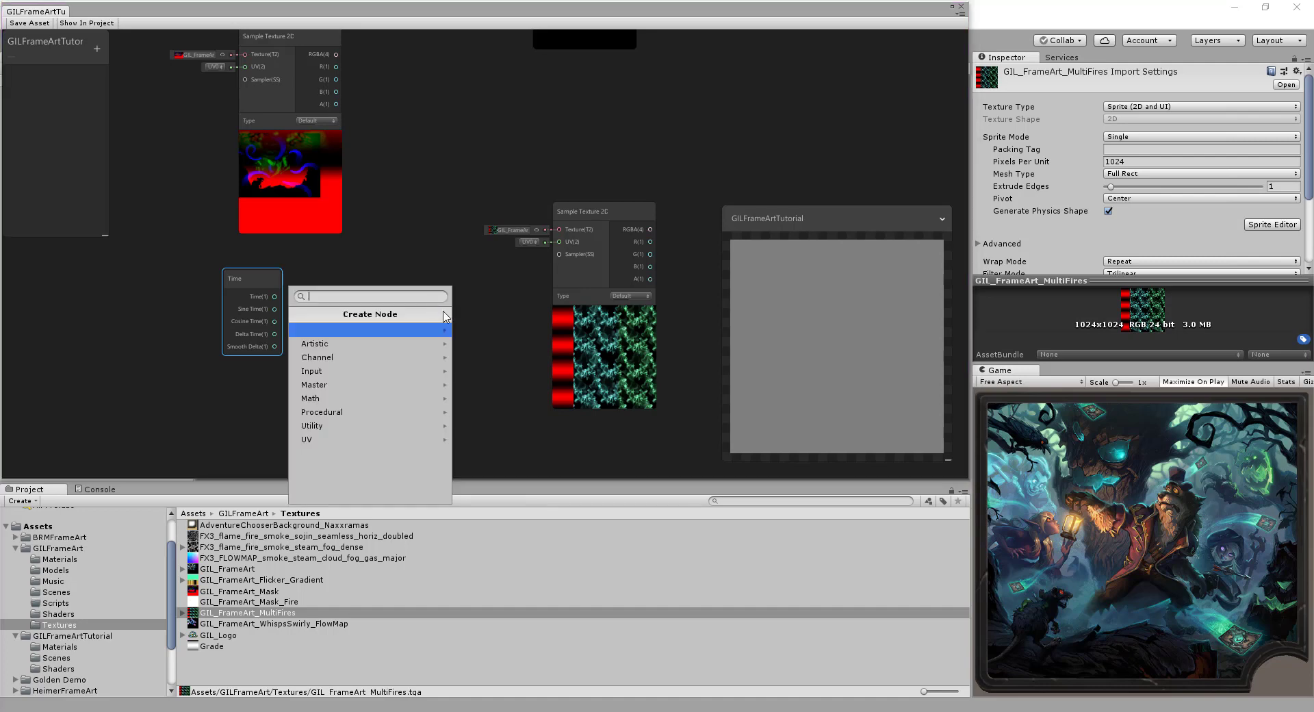
type("tili")
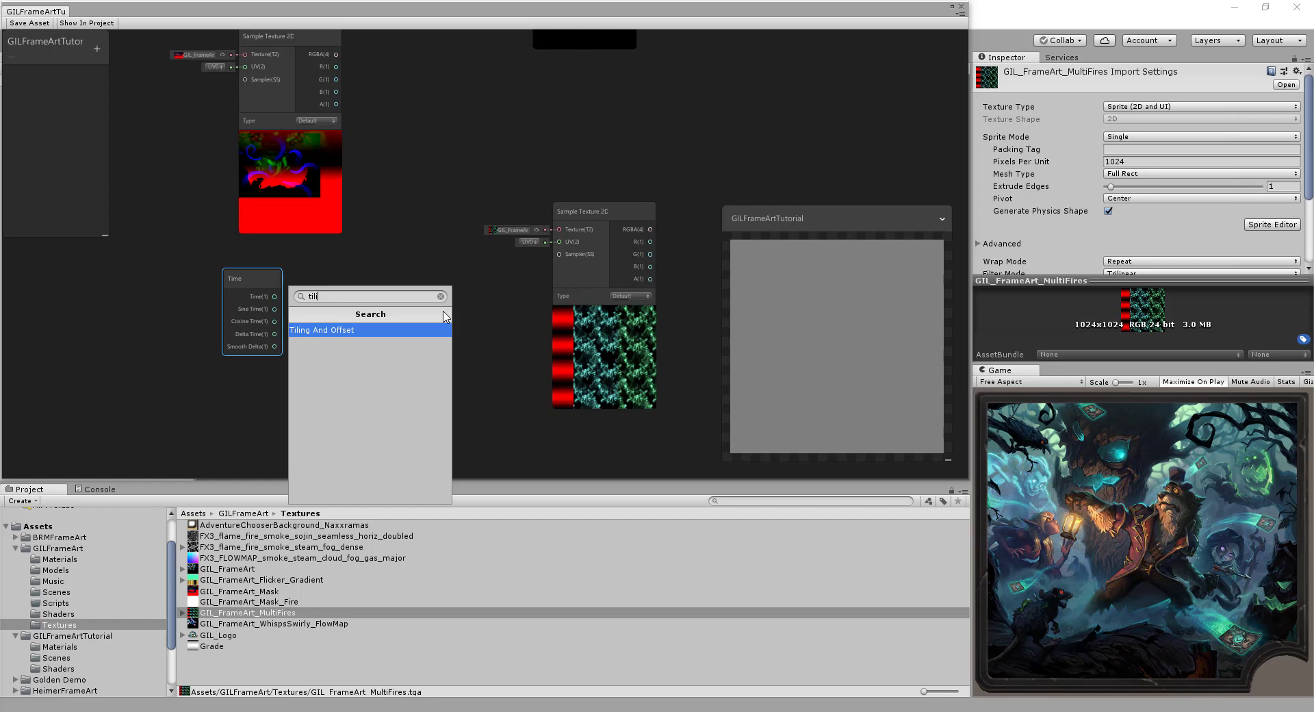
left_click(393, 331)
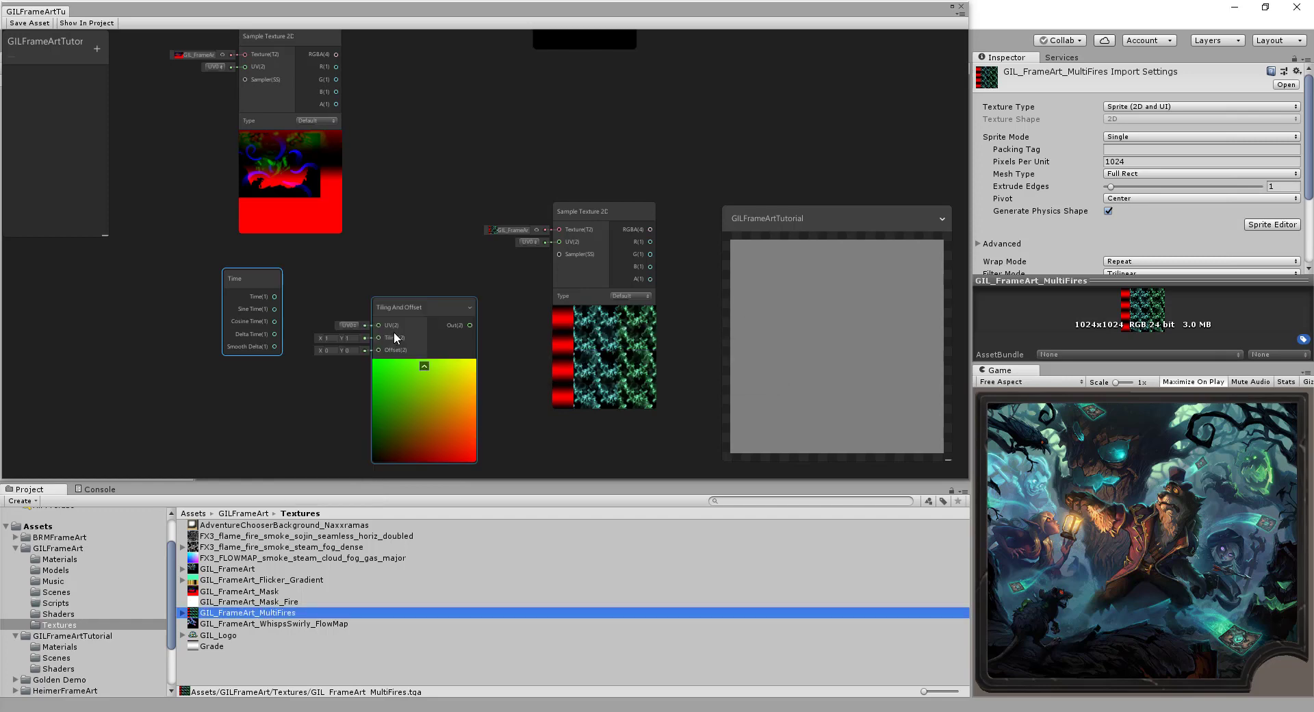
left_click_drag(427, 310, 412, 270)
left_click_drag(244, 280, 164, 274)
- Connect Tiling And Offset's output to the MultiFires texture's UV input, and shift the Time and Tiling And Offset nodes to widen their spacing
left_click_drag(413, 280, 564, 246)
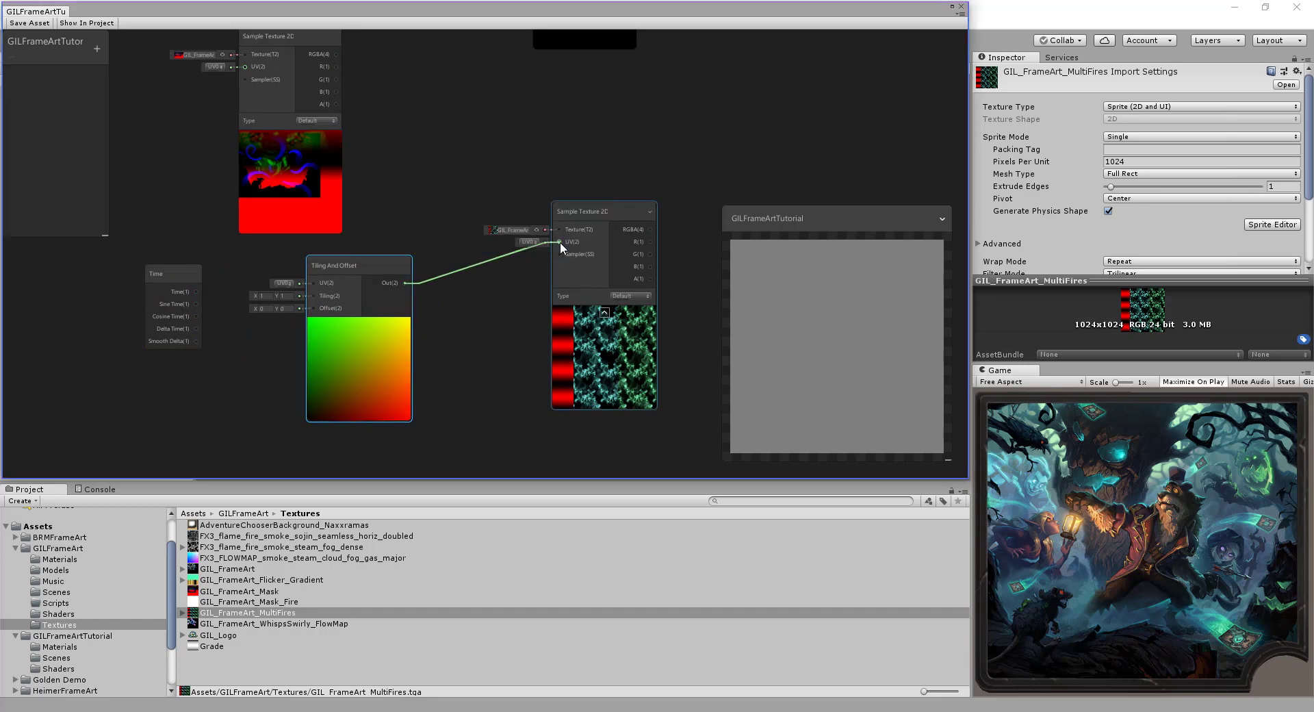
middle_click_drag(504, 320, 617, 308)
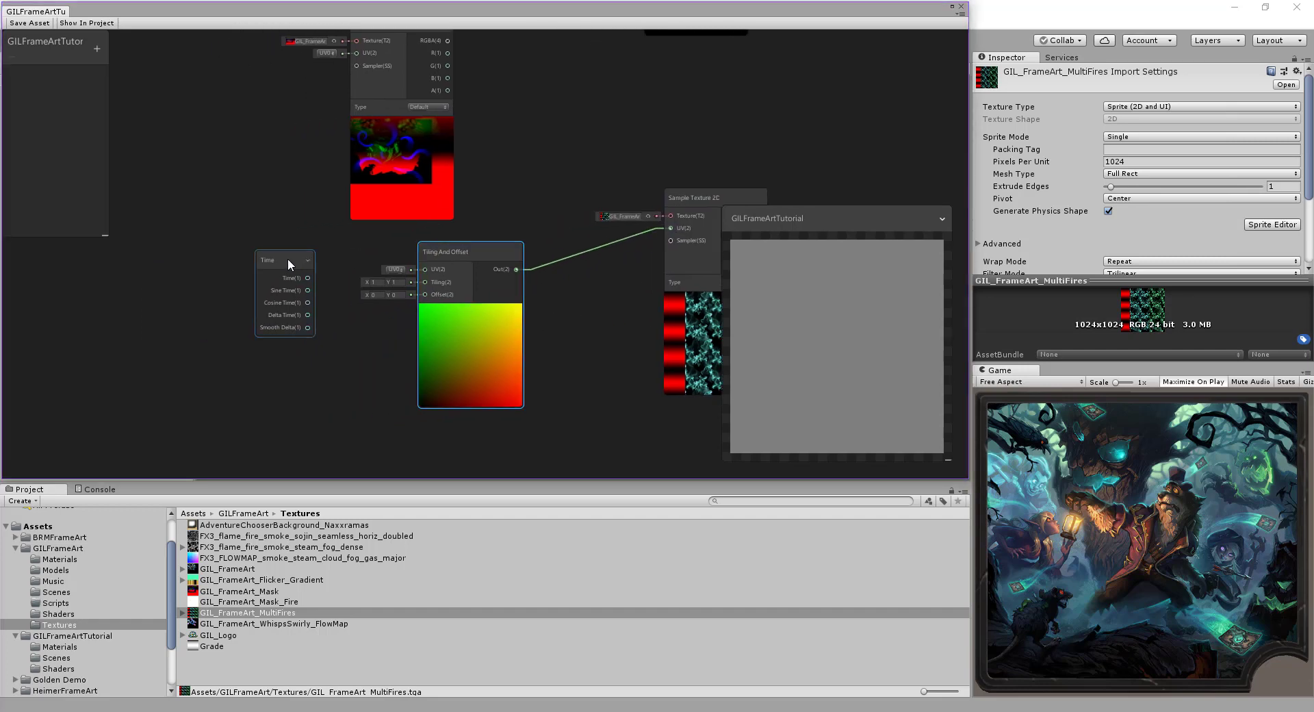
left_click_drag(287, 258, 242, 254)
left_click_drag(476, 257, 461, 254)
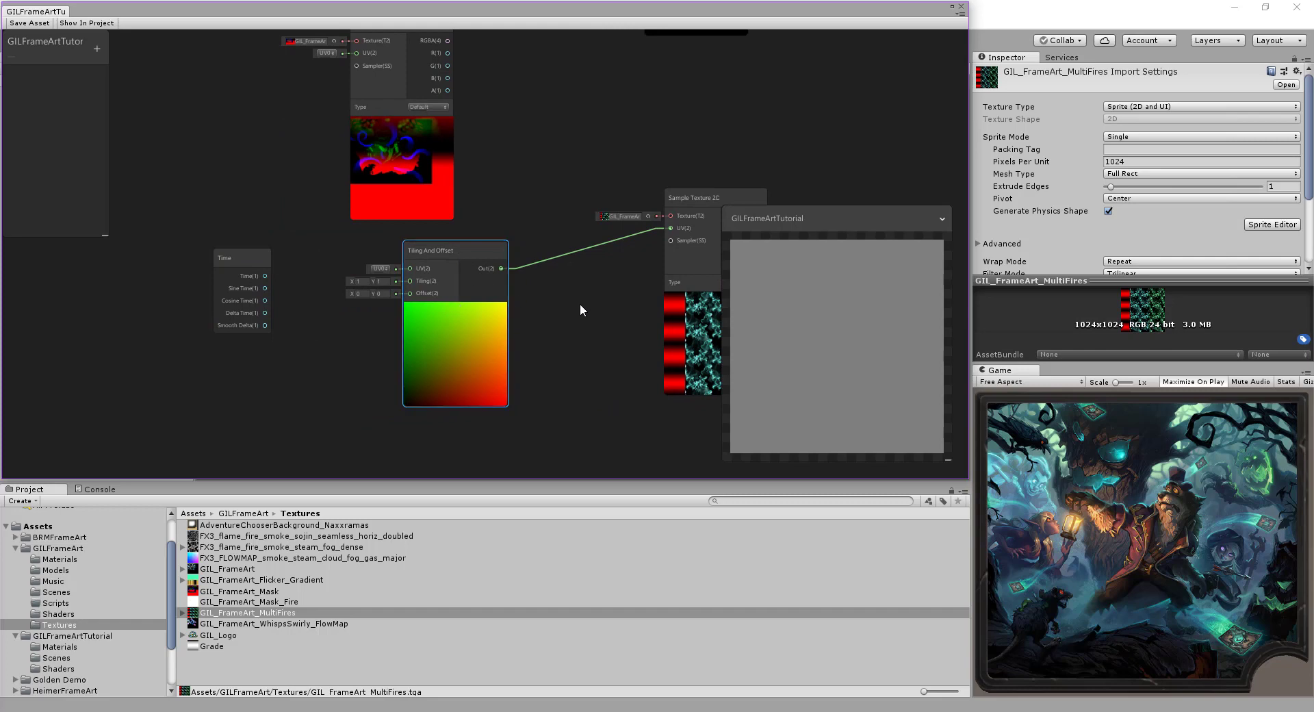
middle_click_drag(581, 302, 525, 294)
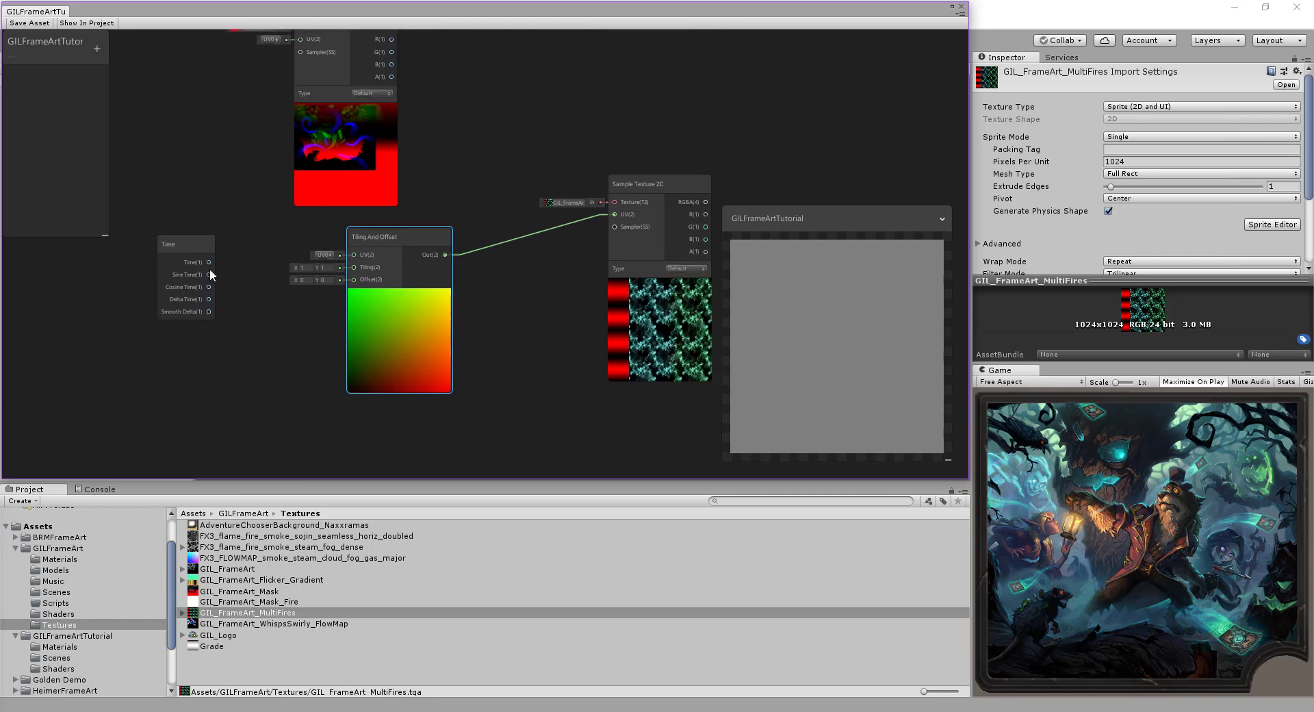
- Move the Time node farther from Tiling And Offset and connect its Time output to the Offset input
left_click_drag(191, 248, 85, 273)
middle_click_drag(211, 287, 228, 279)
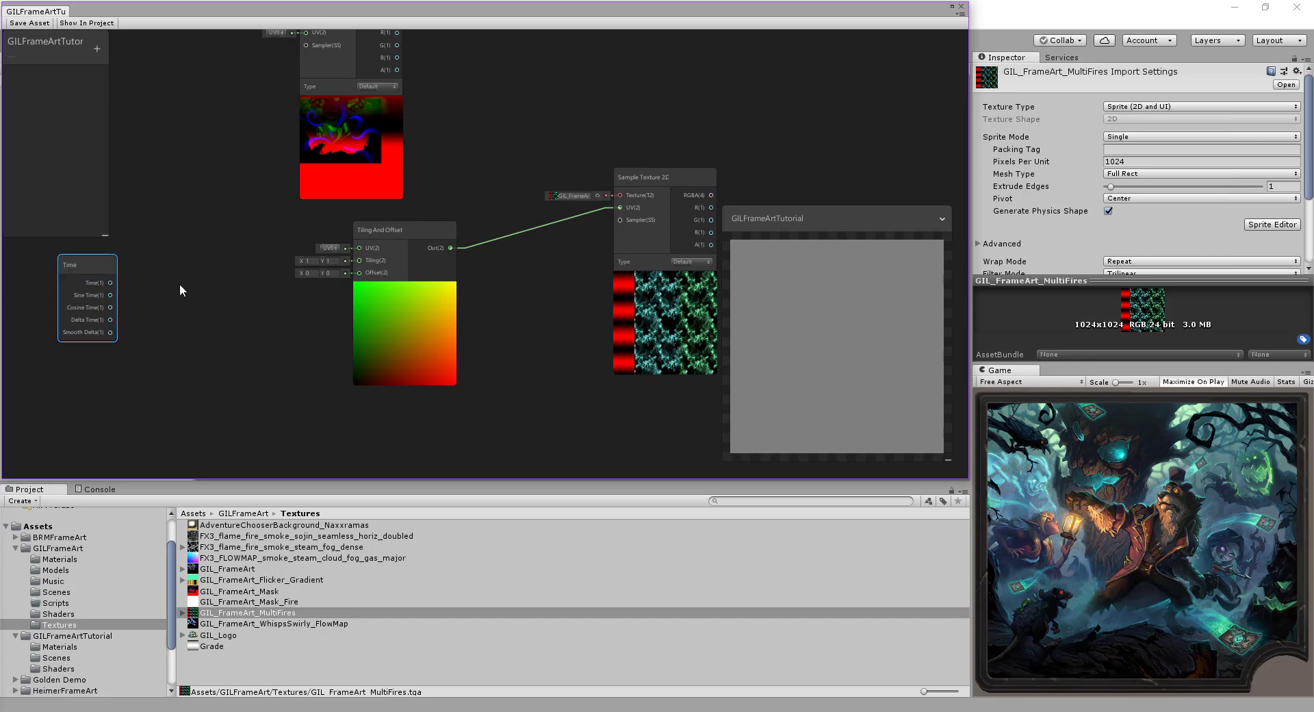
left_click_drag(109, 282, 358, 272)
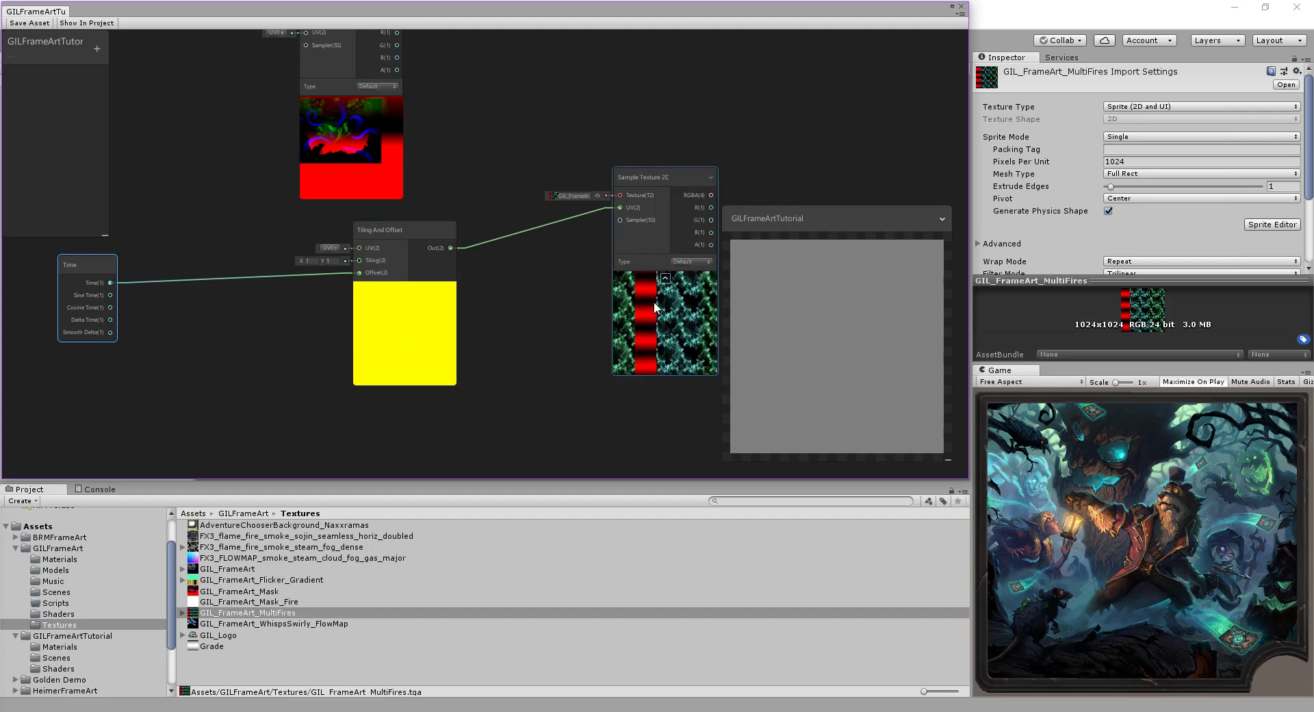
- Add a Vector 2 node between the Time node and the Tiling And Offset node
middle_click_drag(285, 320, 372, 313)
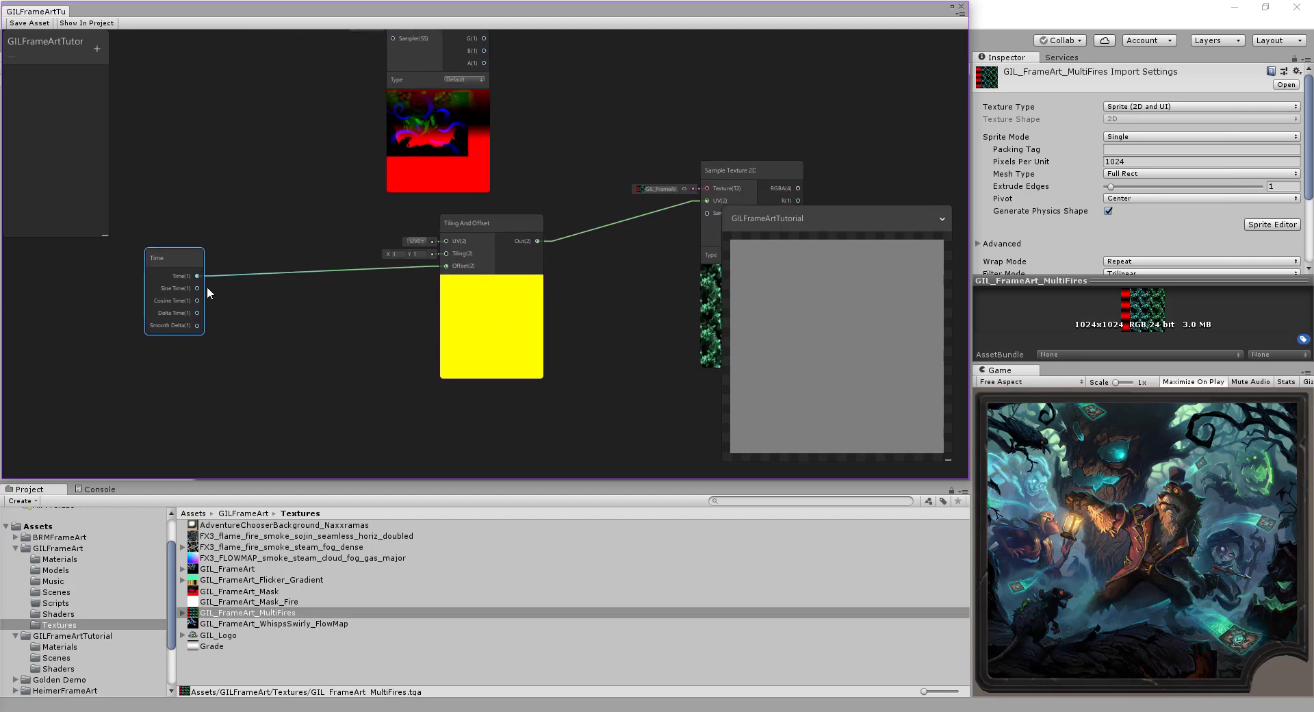
middle_click_drag(303, 275, 269, 273)
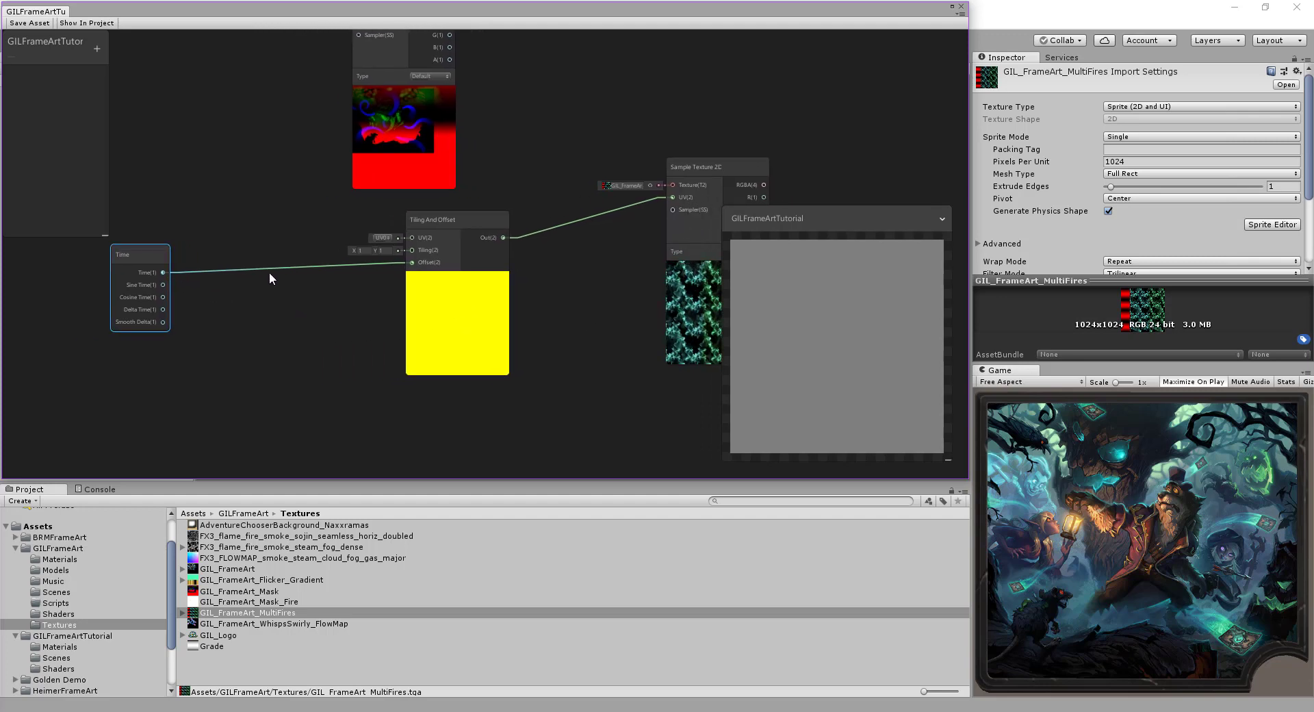
right_click(269, 231)
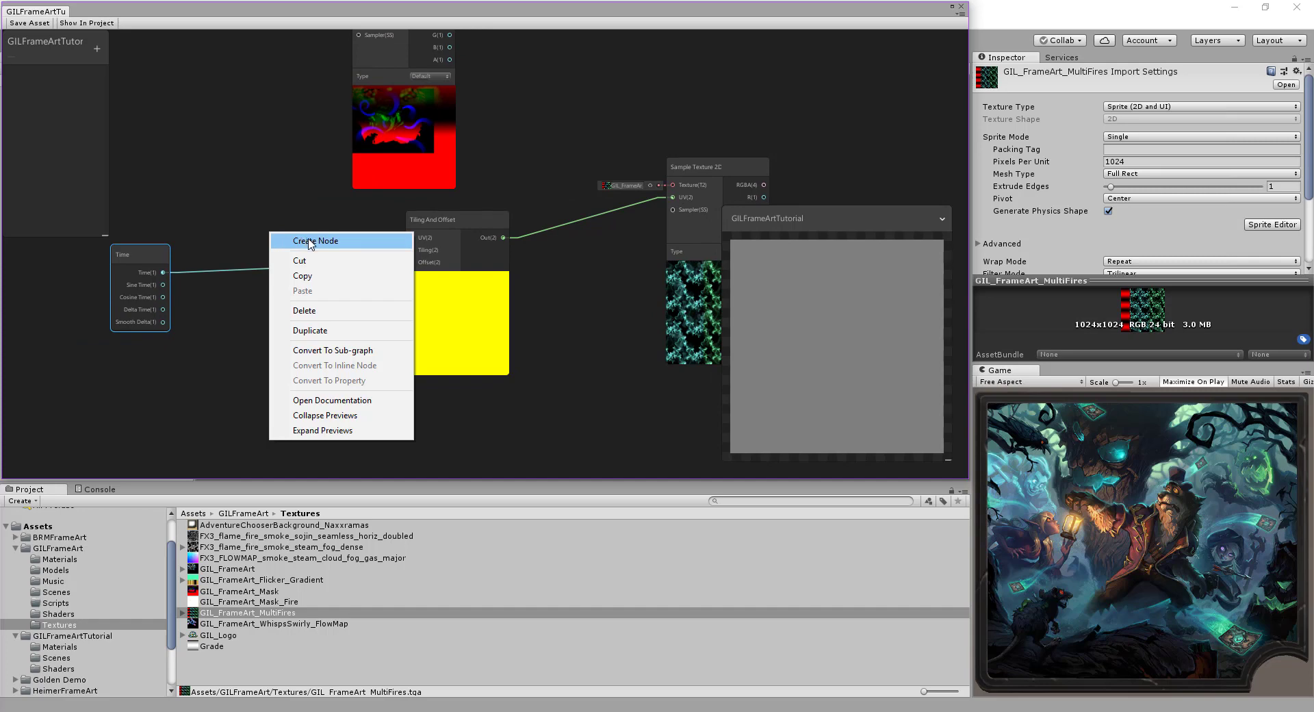
left_click(309, 240)
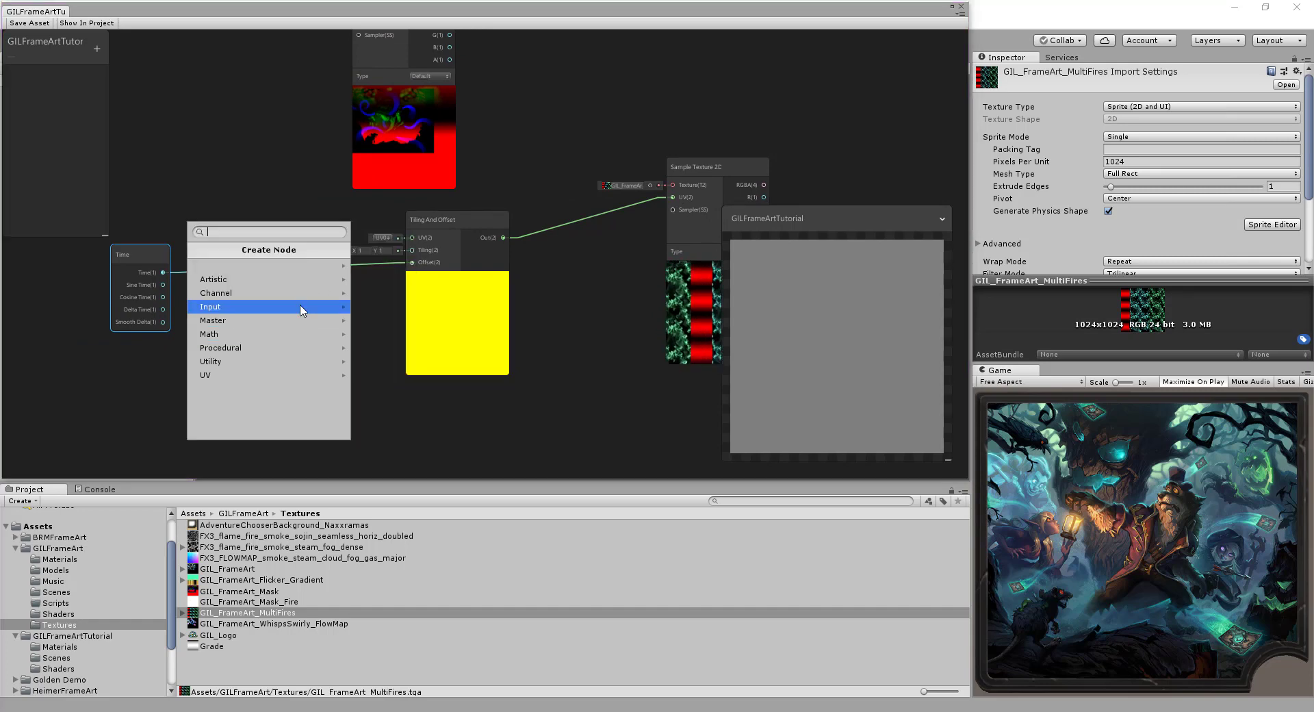
type("vecto")
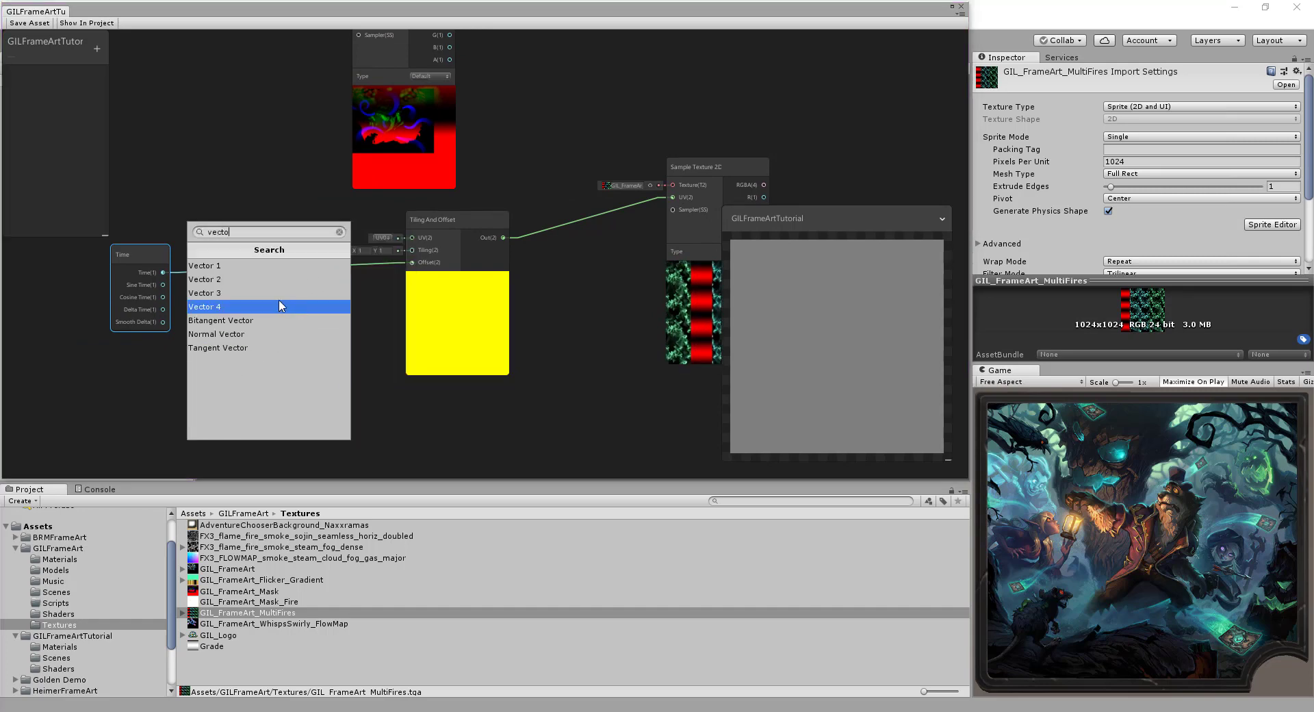
left_click(280, 279)
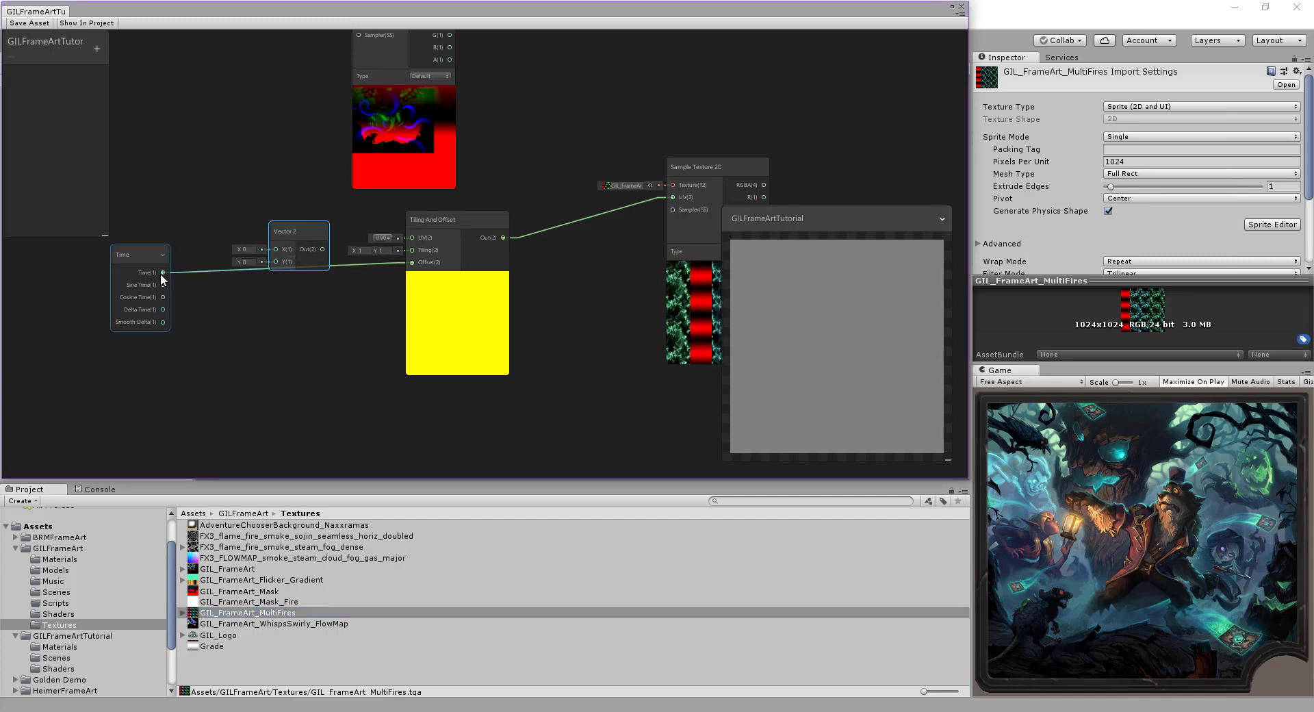
- Wire Time's Time output through Vector 2's Y input into Tiling And Offset's Offset, with X at 1, and move the Time node farther away
left_click_drag(163, 273, 275, 263)
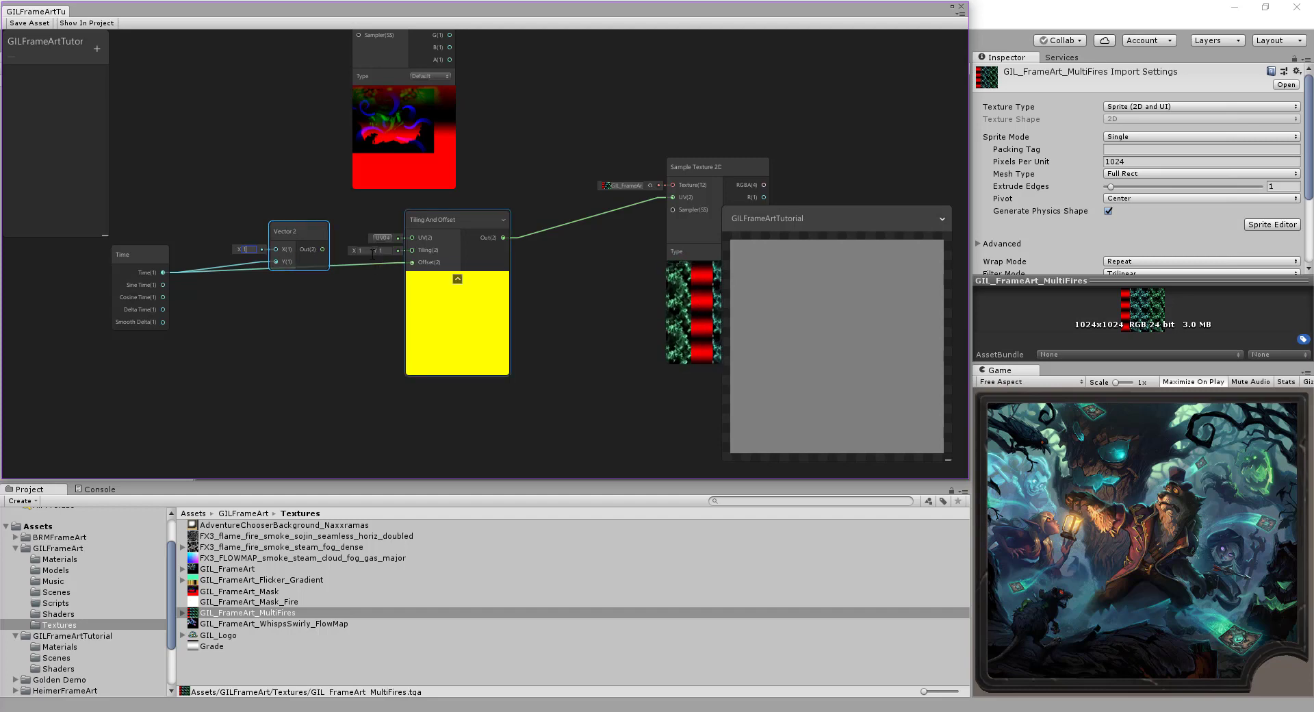
left_click_drag(321, 249, 412, 262)
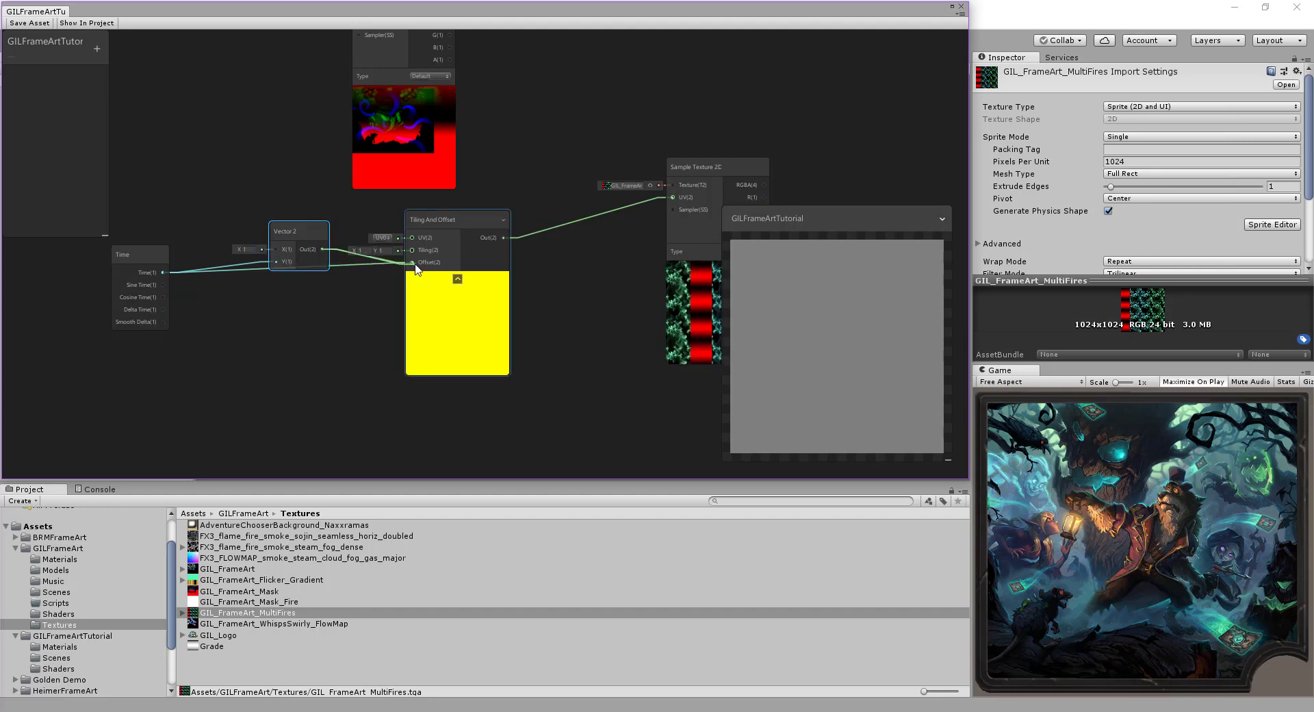
middle_click_drag(560, 330, 517, 292)
left_click_drag(110, 244, 61, 279)
mouse_move(246, 323)
middle_mouse_down()
mouse_move(183, 313)
mouse_move(251, 317)
middle_mouse_up()
middle_click_drag(620, 277, 527, 277)
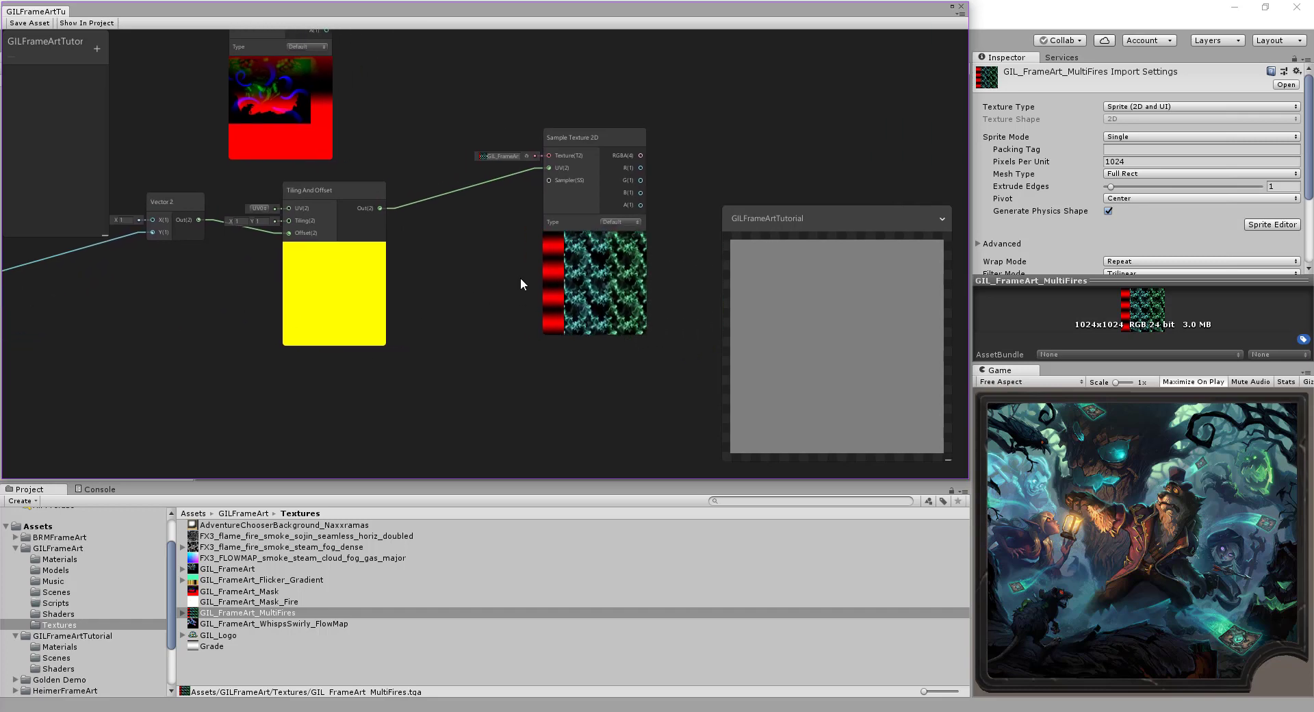
- Add a Multiply node below the Vector 2 node and connect Time's Time output to its A input
middle_click_drag(442, 330, 523, 329)
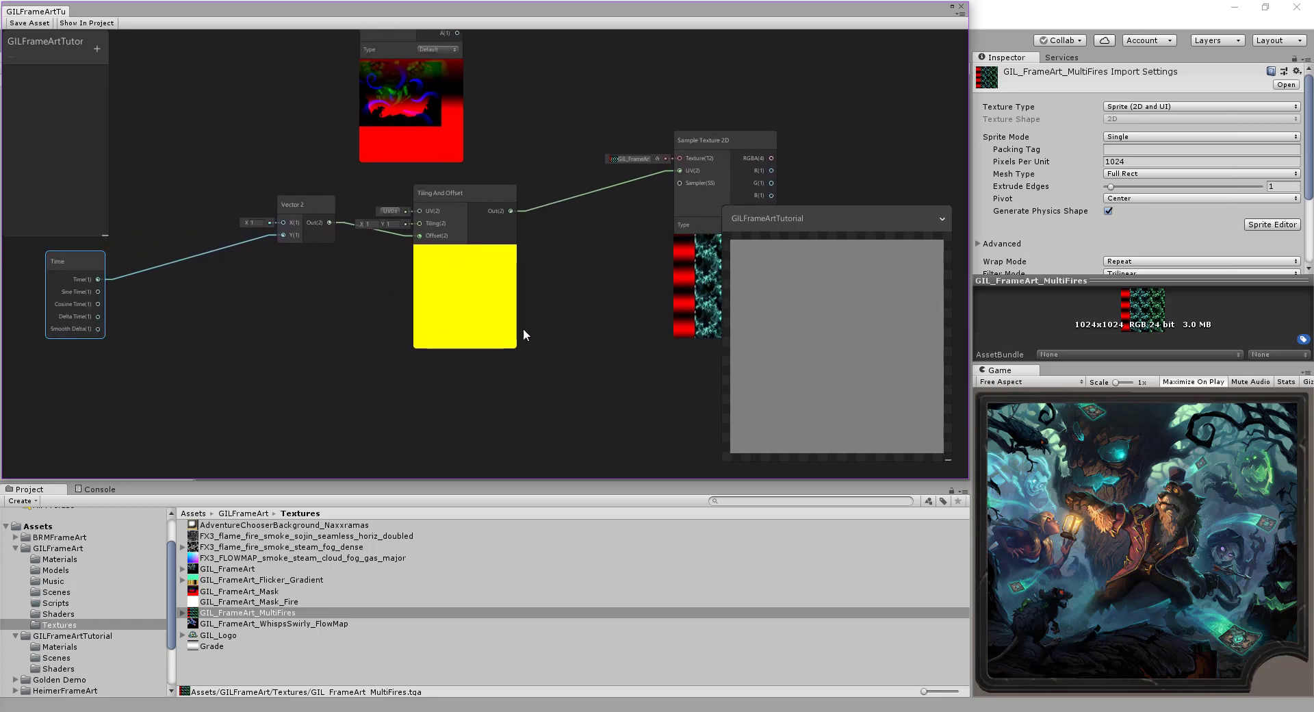
right_click(194, 307)
left_click(226, 316)
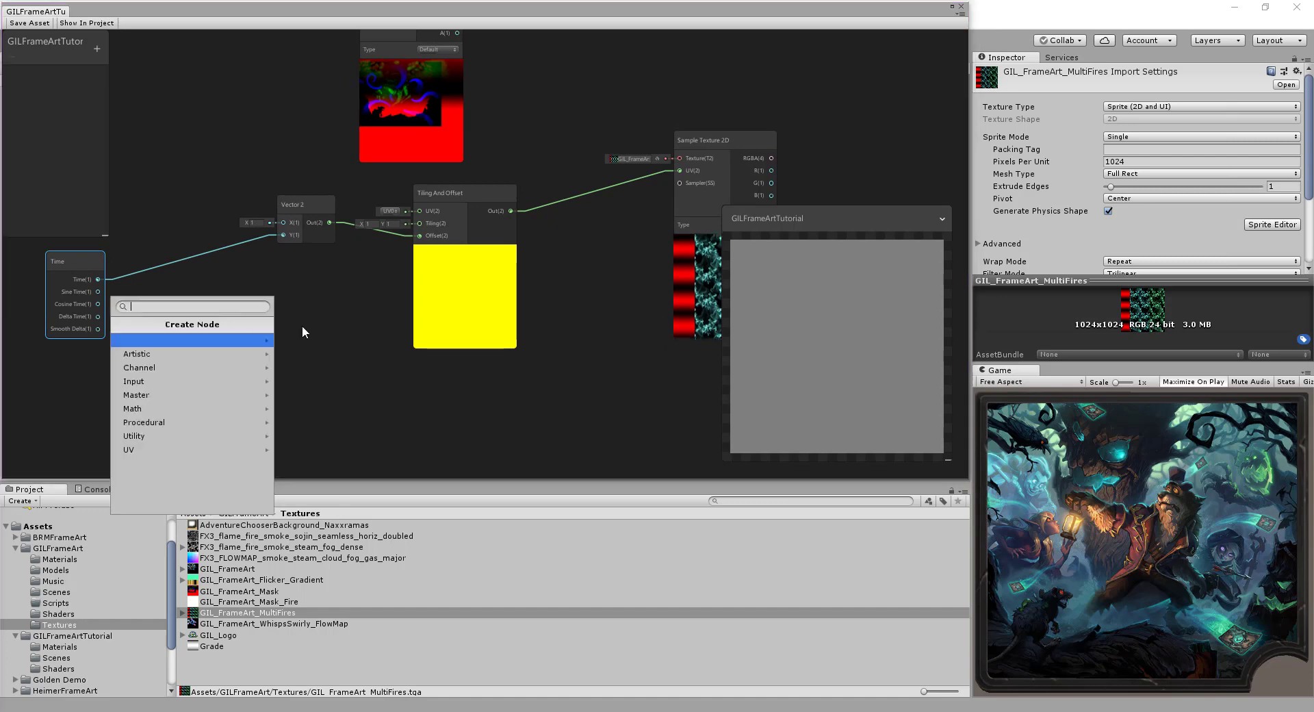
type("my")
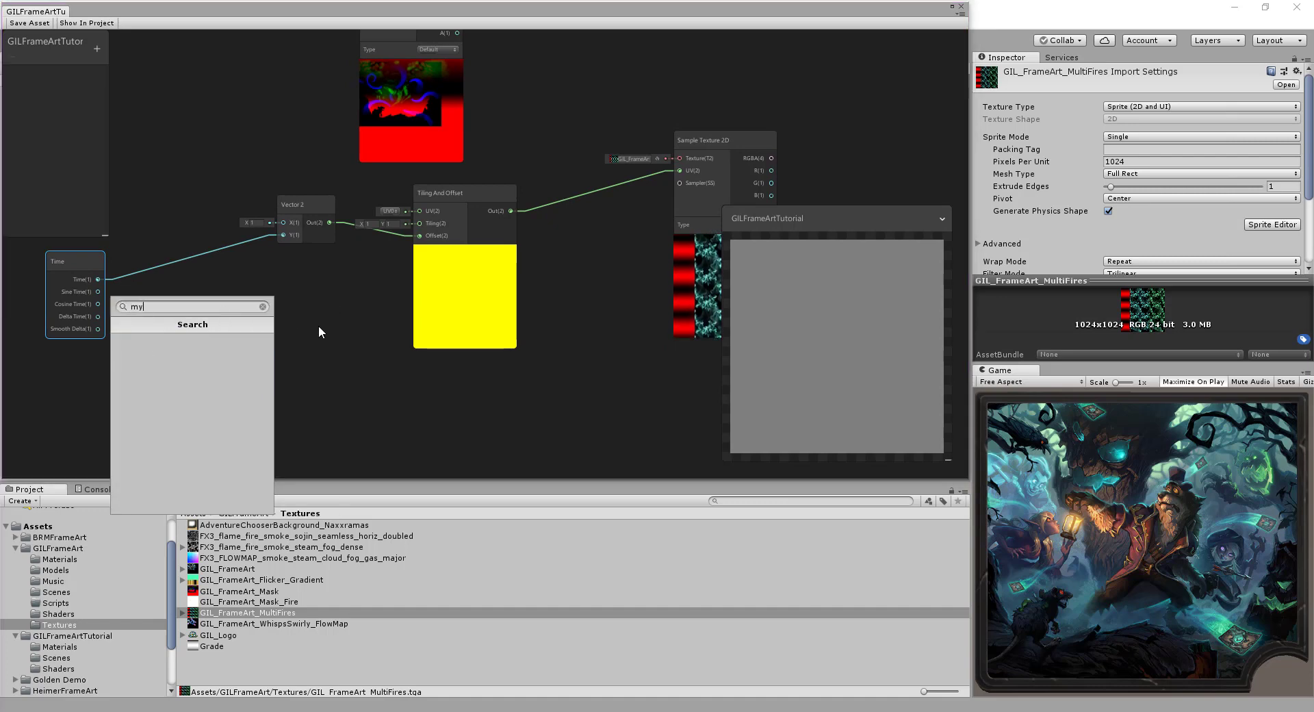
type("ul")
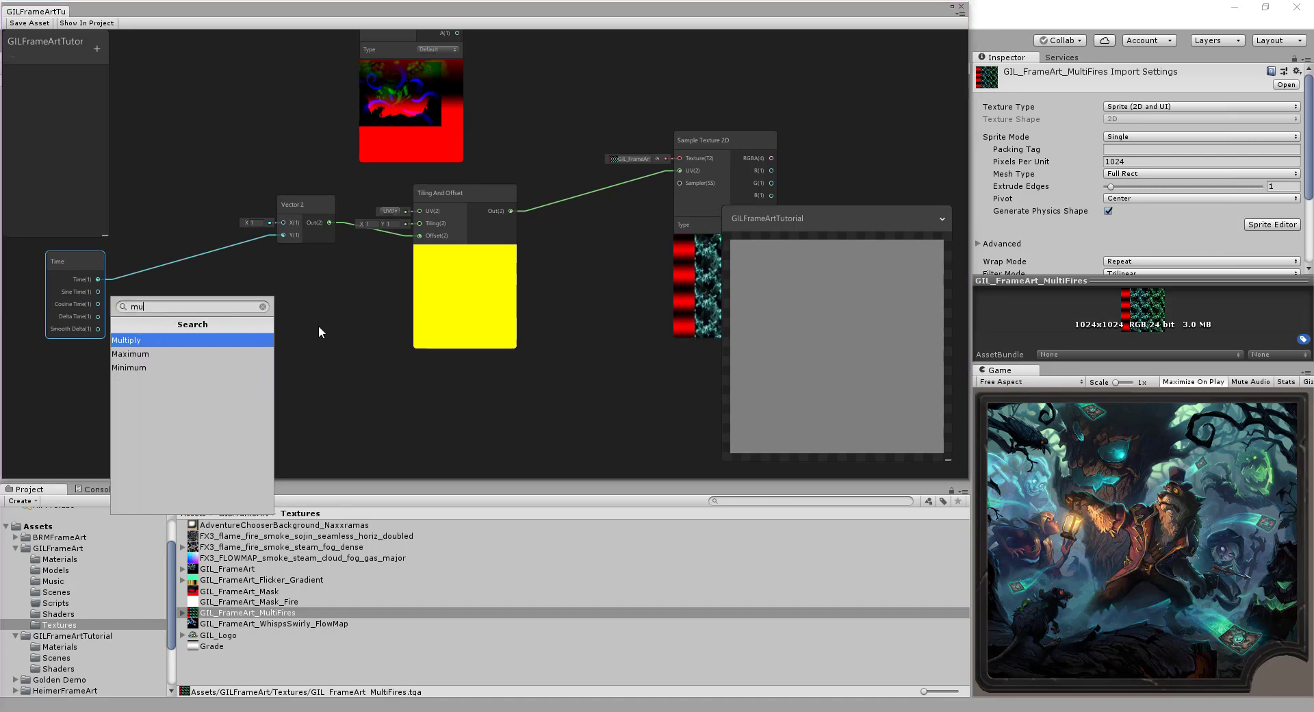
left_click(209, 337)
middle_click_drag(370, 338, 461, 327)
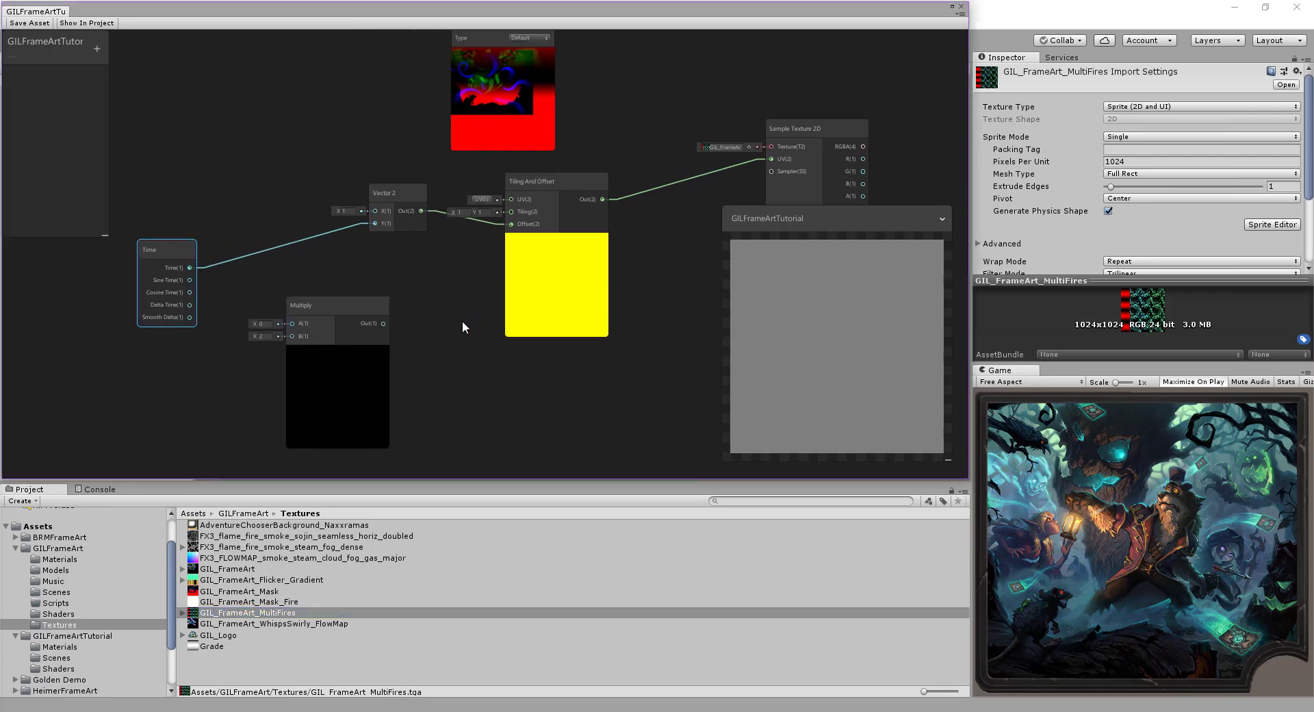
left_click_drag(191, 269, 293, 323)
middle_click_drag(463, 318, 526, 302)
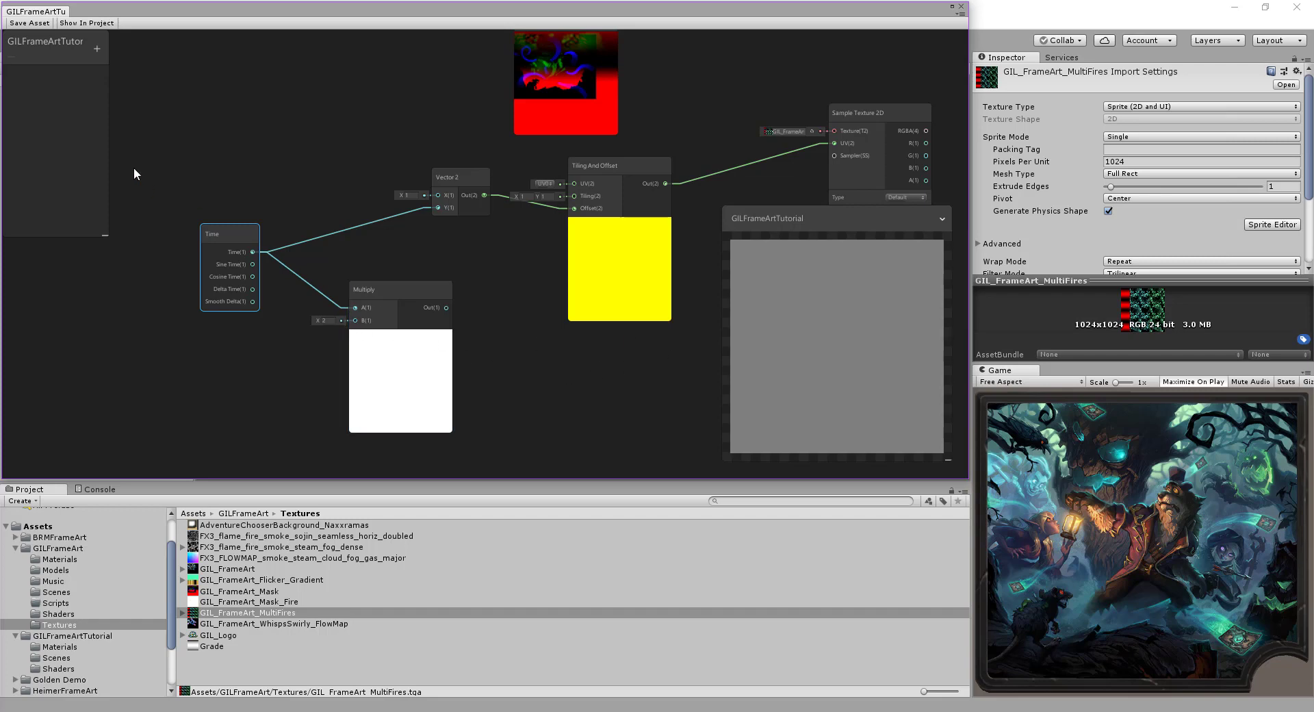
- Add an exposed Vector1 property named Layer1_Speed with a default value of 0.2
left_click(96, 50)
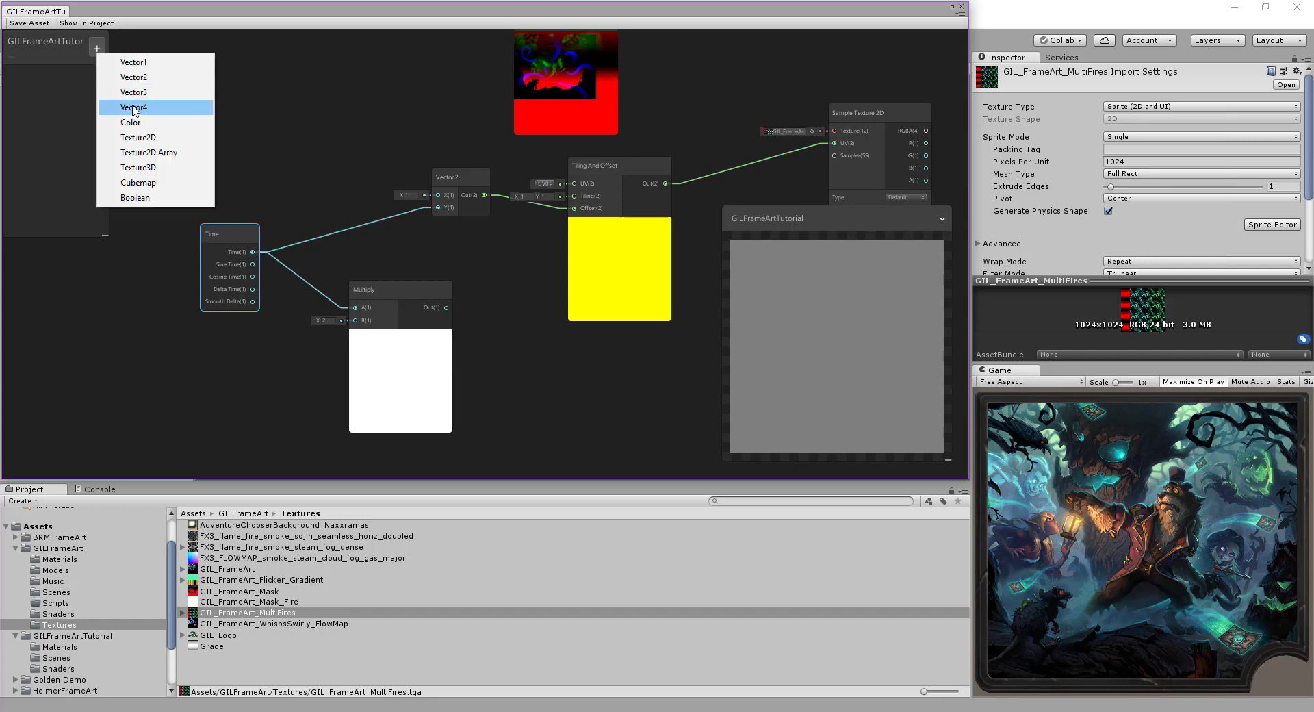
left_click(168, 65)
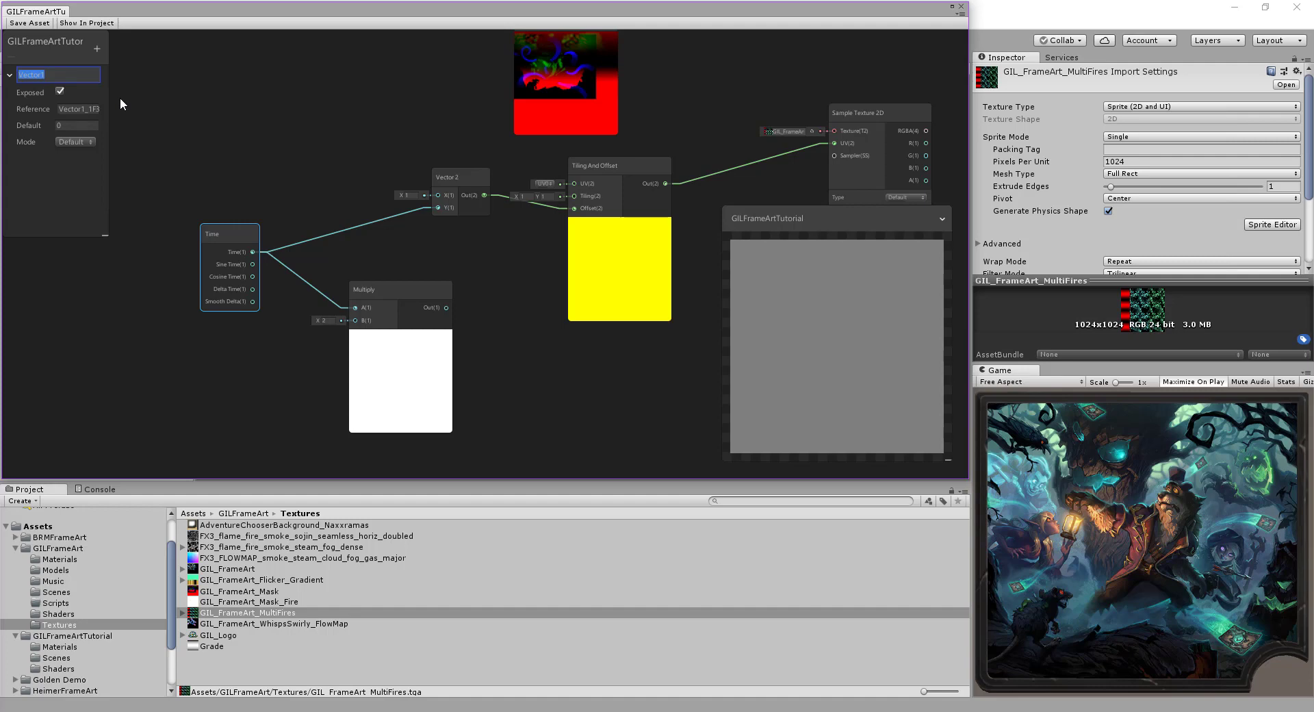
type("Layer1_Speed")
left_click(81, 126)
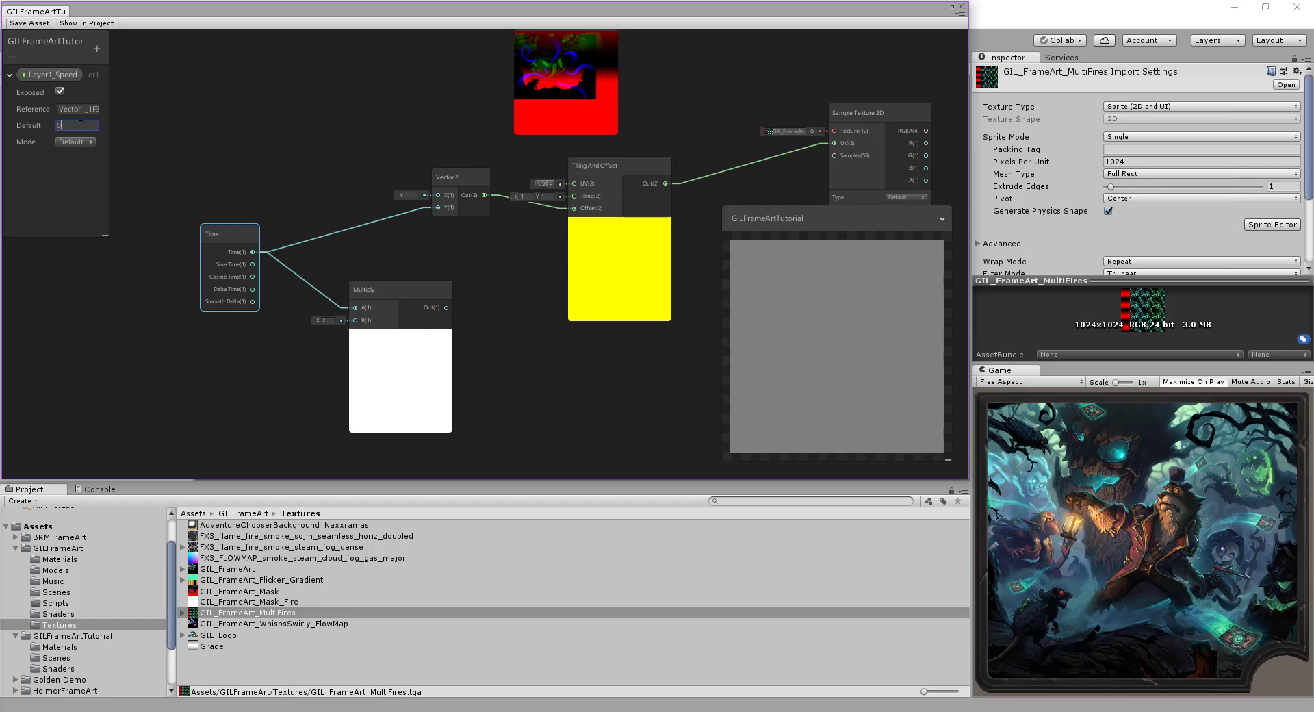
type("0.2")
left_click(140, 126)
- Place the Layer1_Speed property below the Time node and connect it to Multiply's B input
left_click(36, 71)
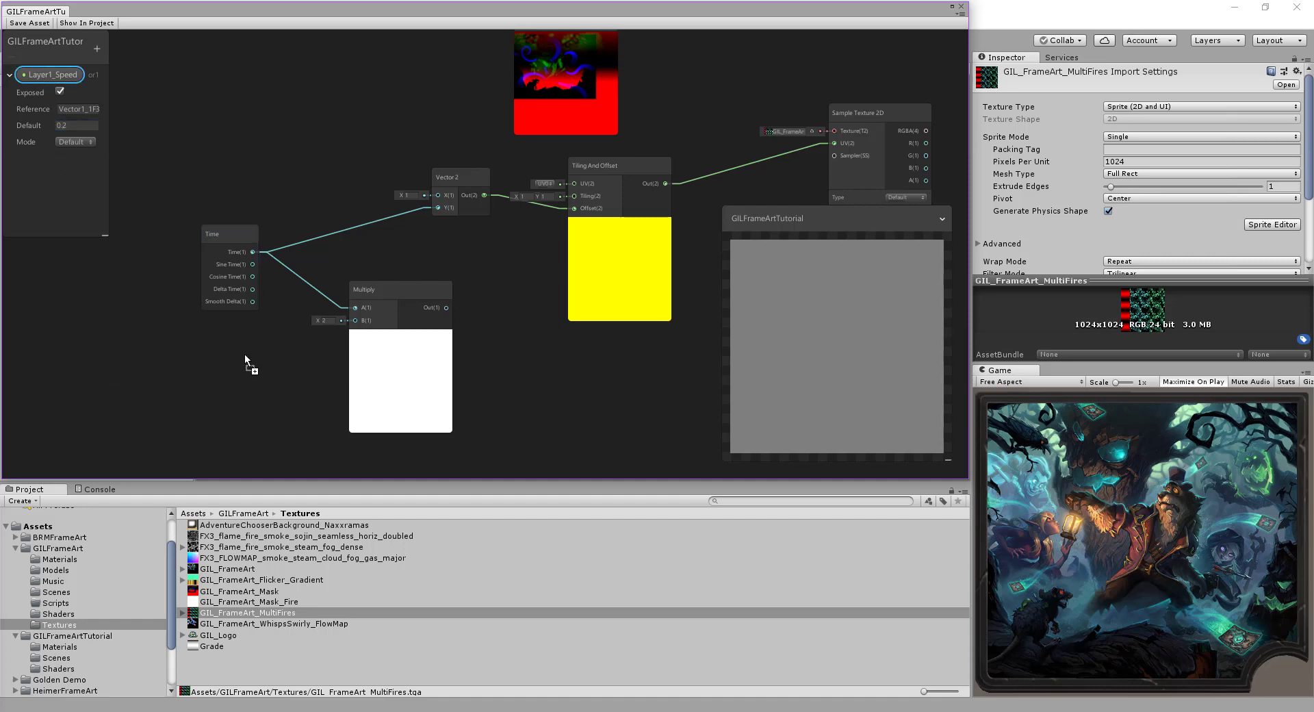
left_click_drag(245, 356, 355, 321)
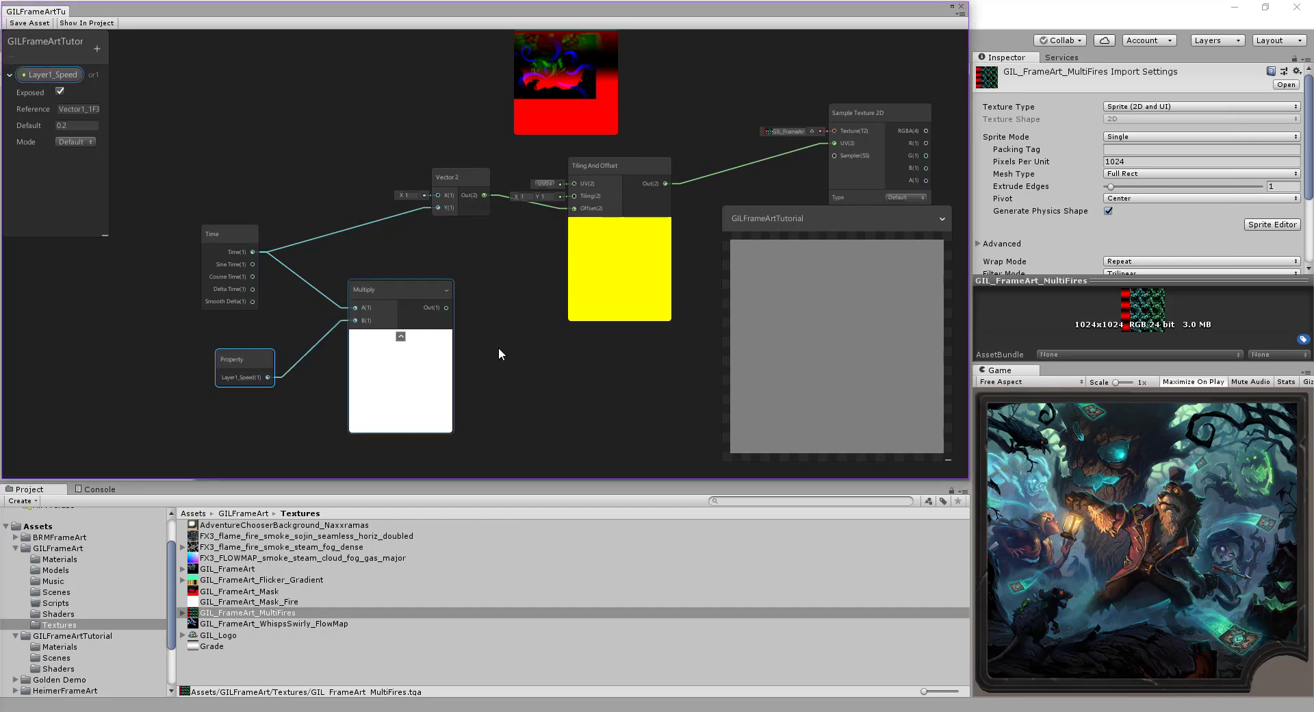
middle_click_drag(544, 340, 284, 343)
middle_click_drag(384, 361, 516, 339)
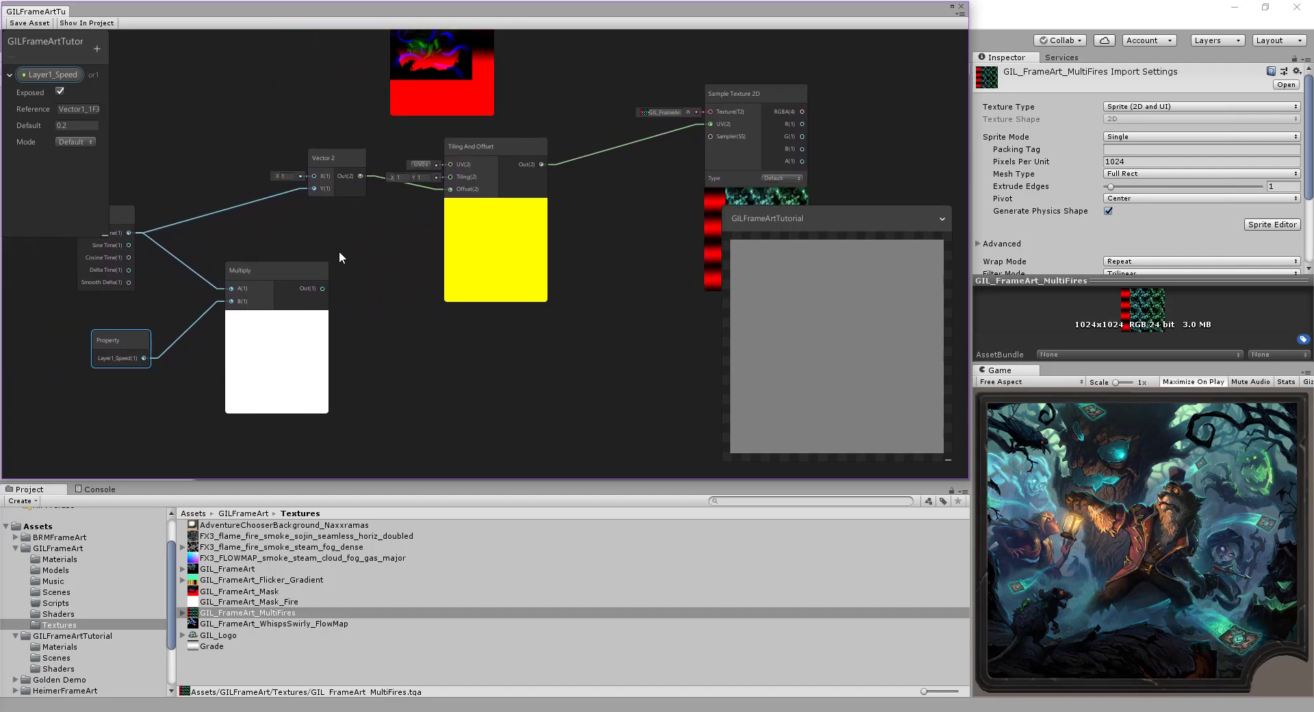
middle_click_drag(595, 335, 518, 395)
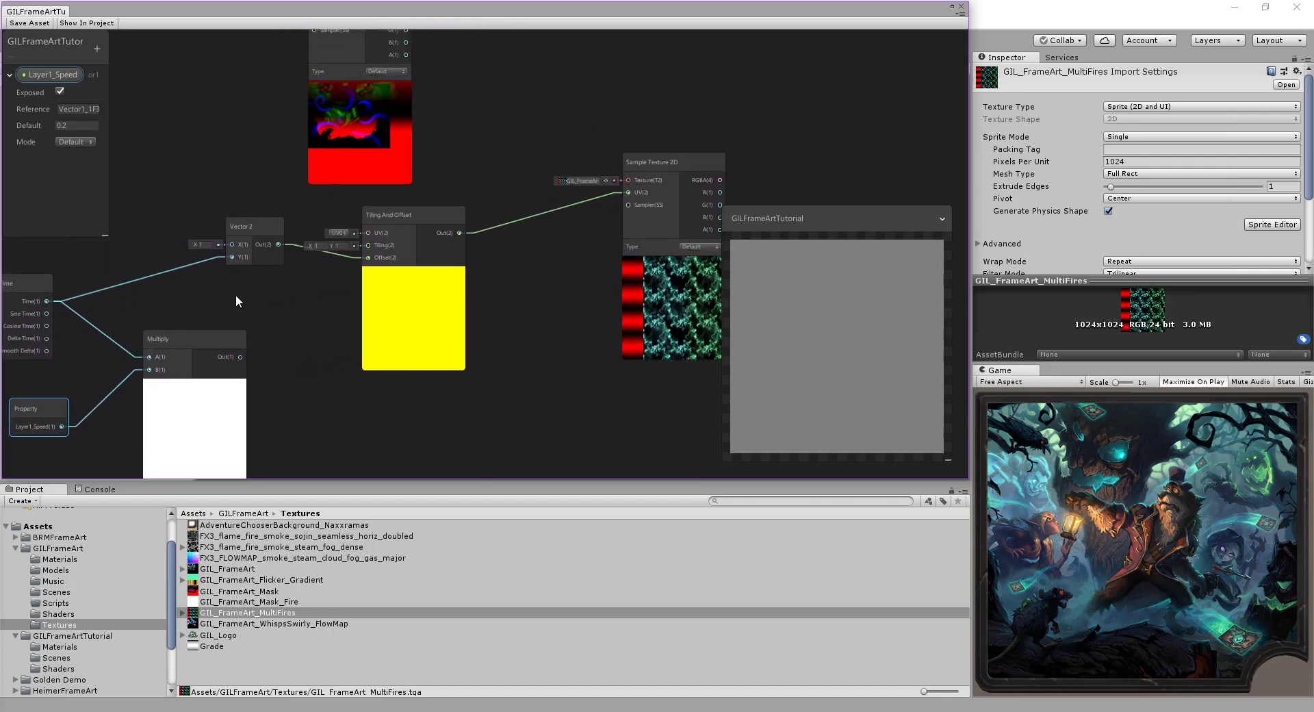
- Set the default value of Layer1_Speed to 0.1
left_click(74, 125)
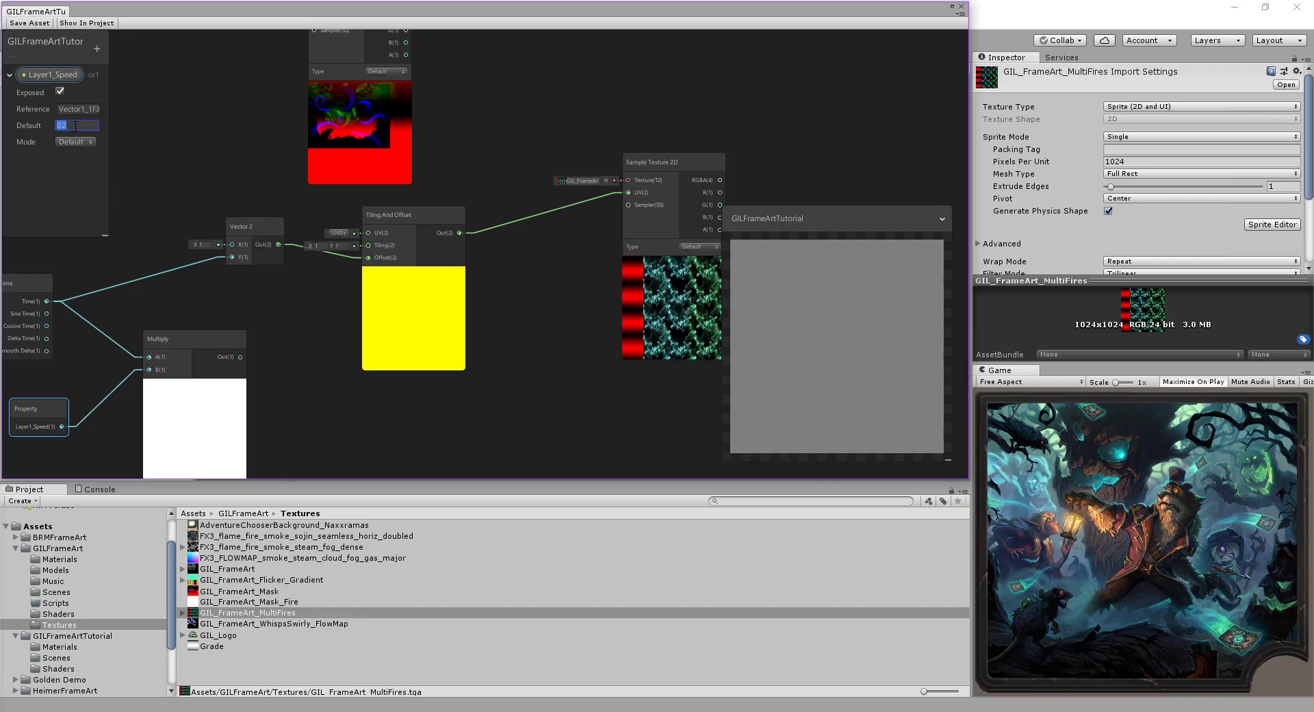
key("BackSpace")
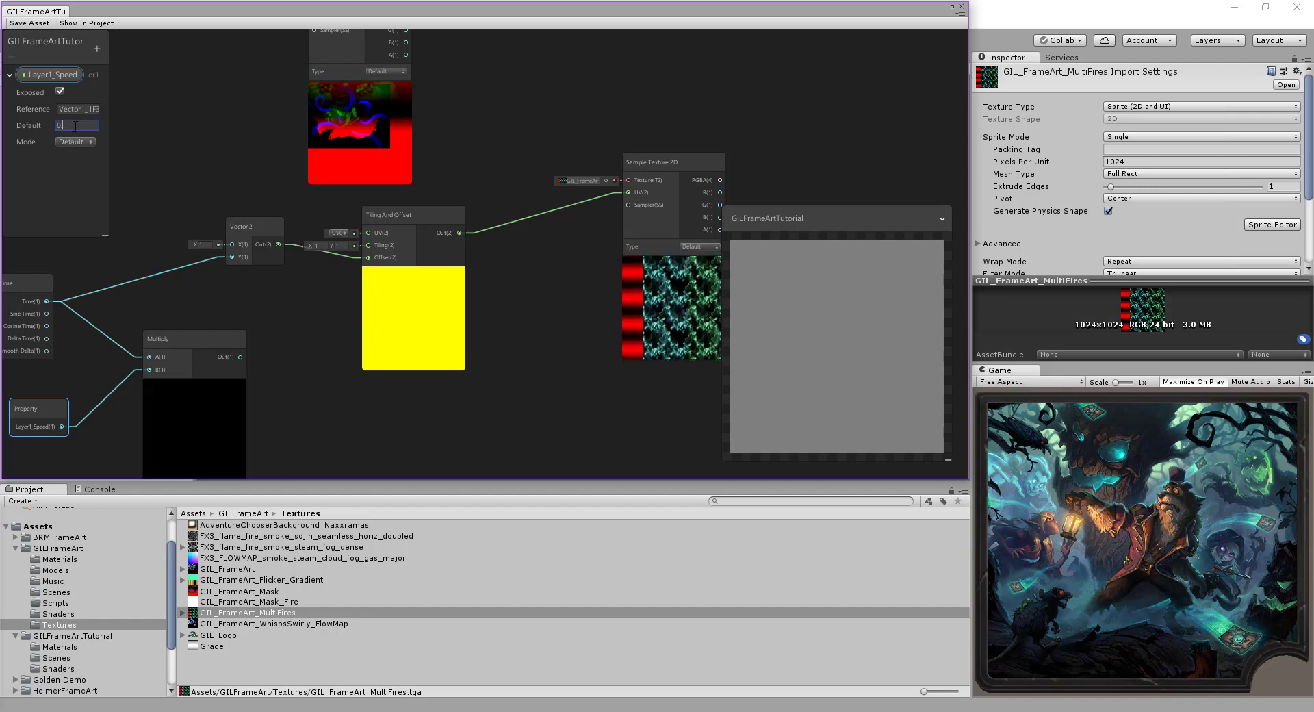
type("1")
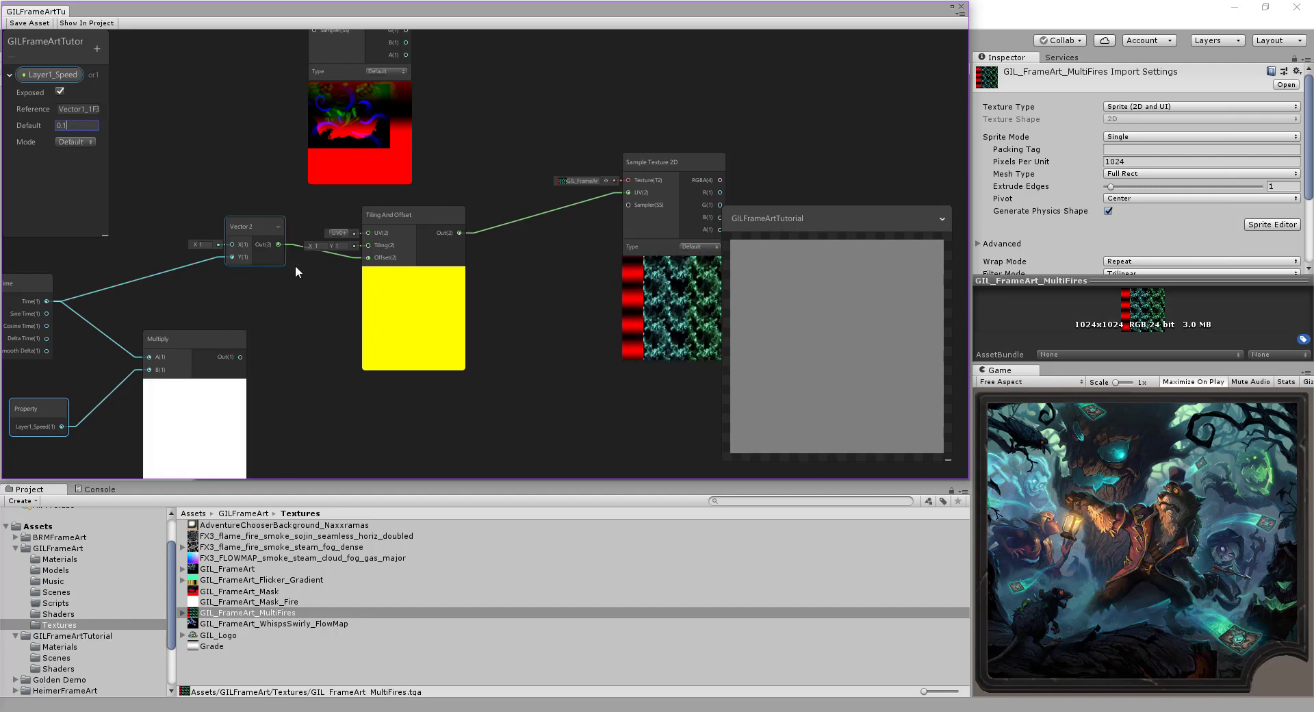
left_click(302, 319)
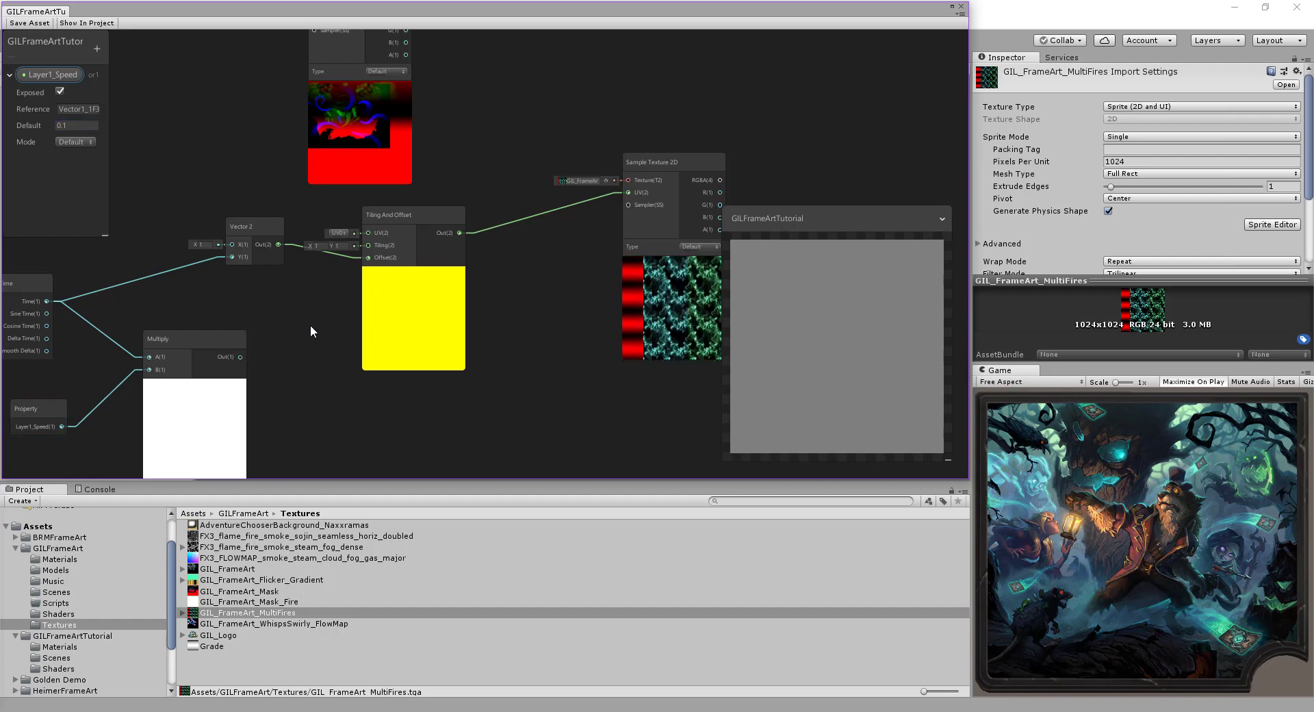
- Connect the Multiply node's output to Vector 2's Y input, replacing the direct Time connection
middle_click_drag(294, 333, 317, 332)
left_click_drag(266, 355, 253, 254)
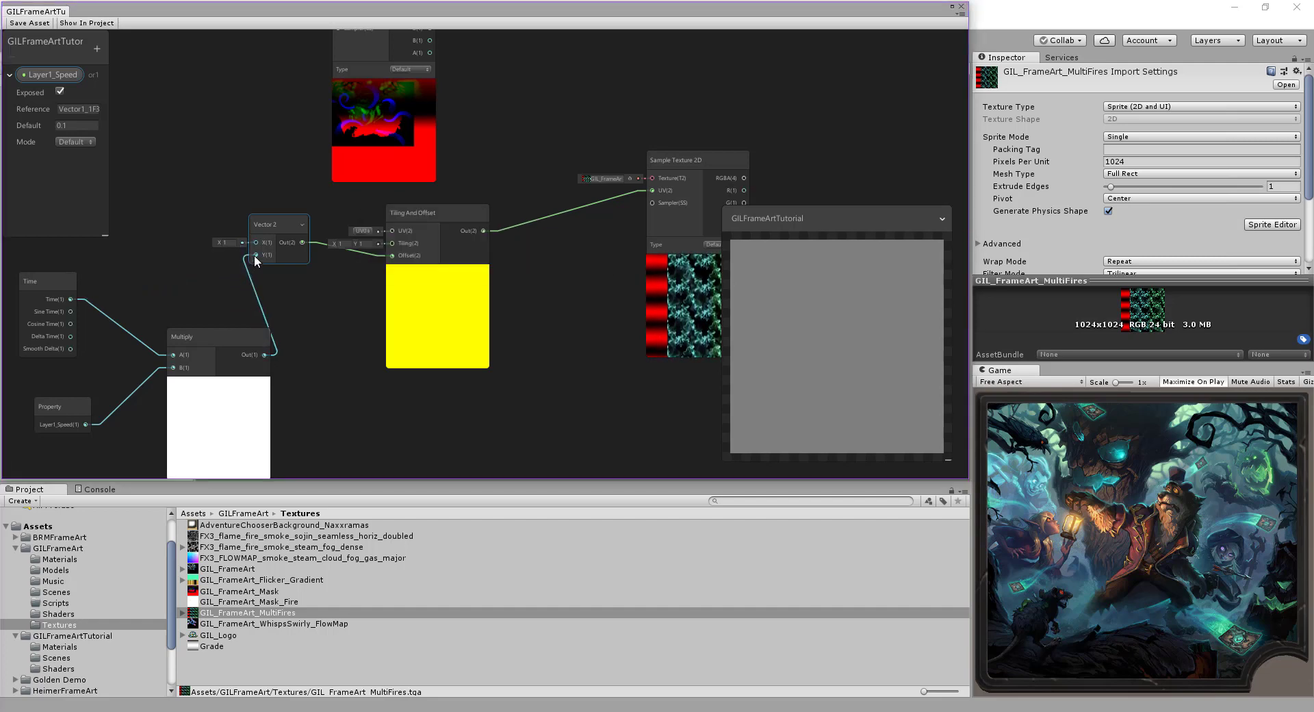
middle_click_drag(532, 432, 442, 432)
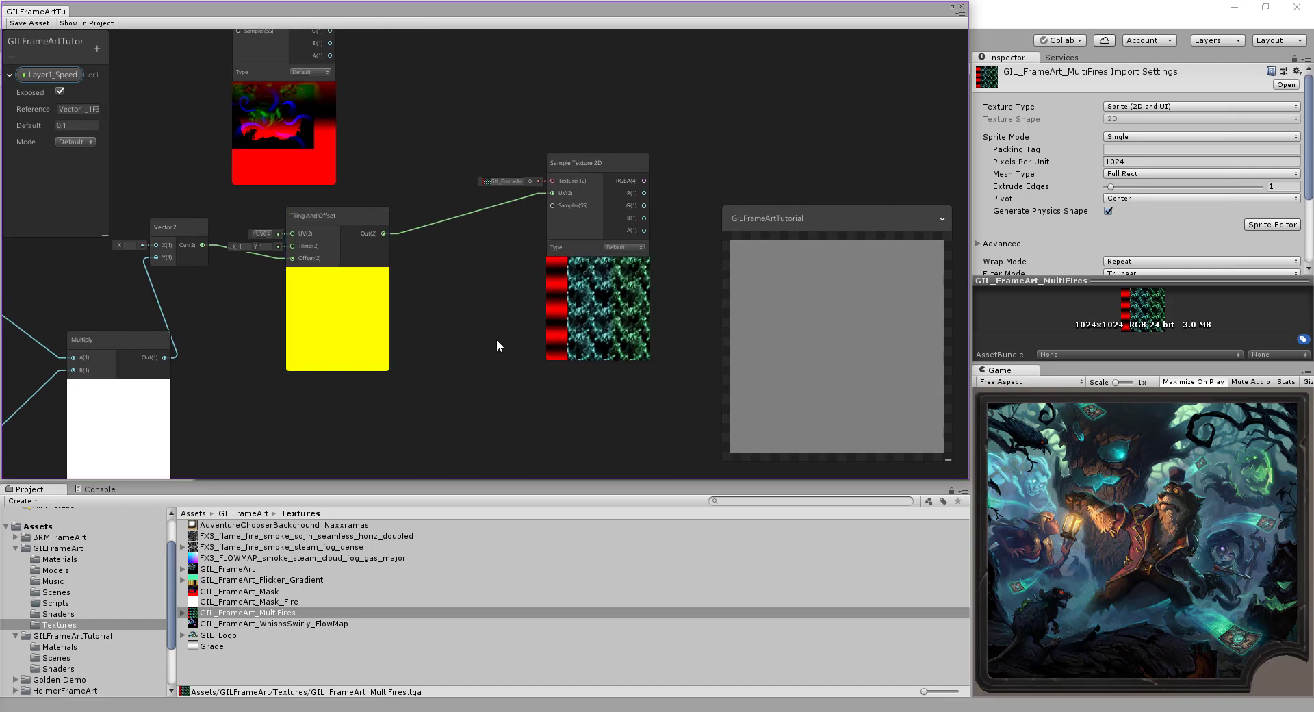
- Reposition the MultiFires texture, Tiling And Offset and Vector 2 nodes to space the chain out evenly after Multiply
middle_click_drag(495, 338, 438, 345)
left_click_drag(551, 171, 629, 169)
left_click_drag(282, 219, 467, 209)
left_click_drag(114, 230, 261, 250)
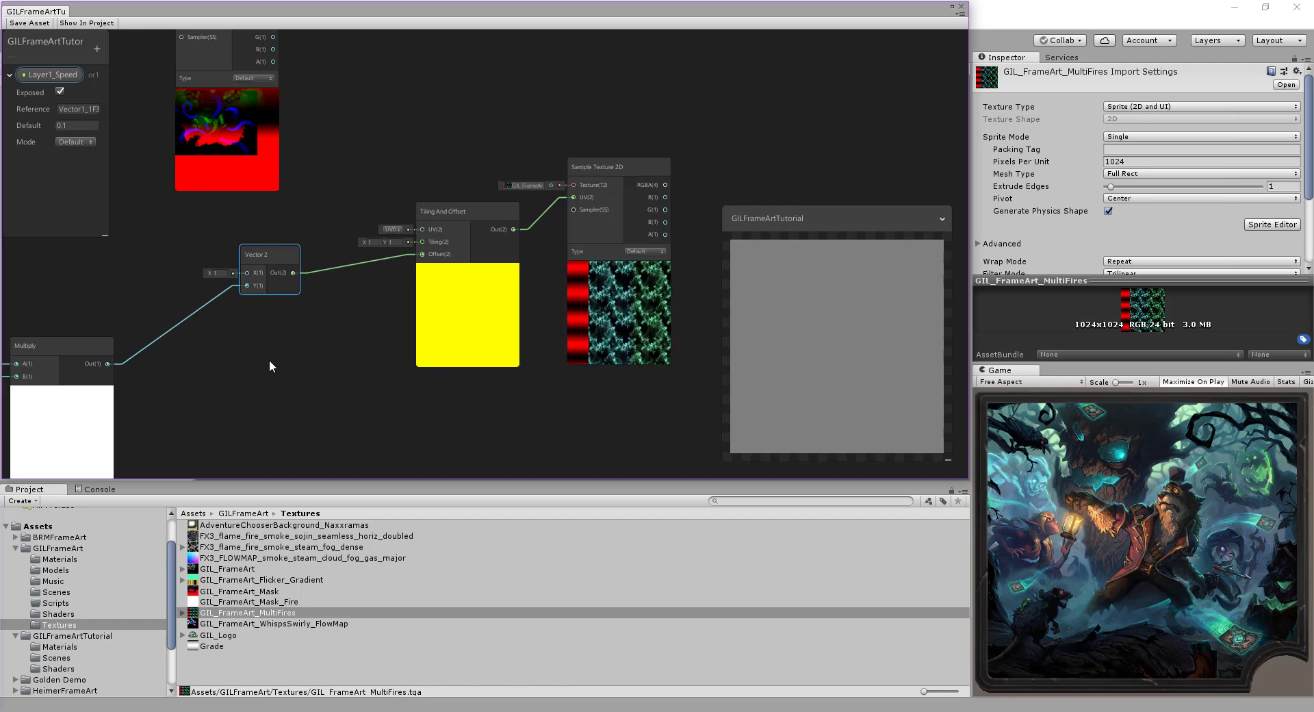
middle_click_drag(269, 359, 283, 340)
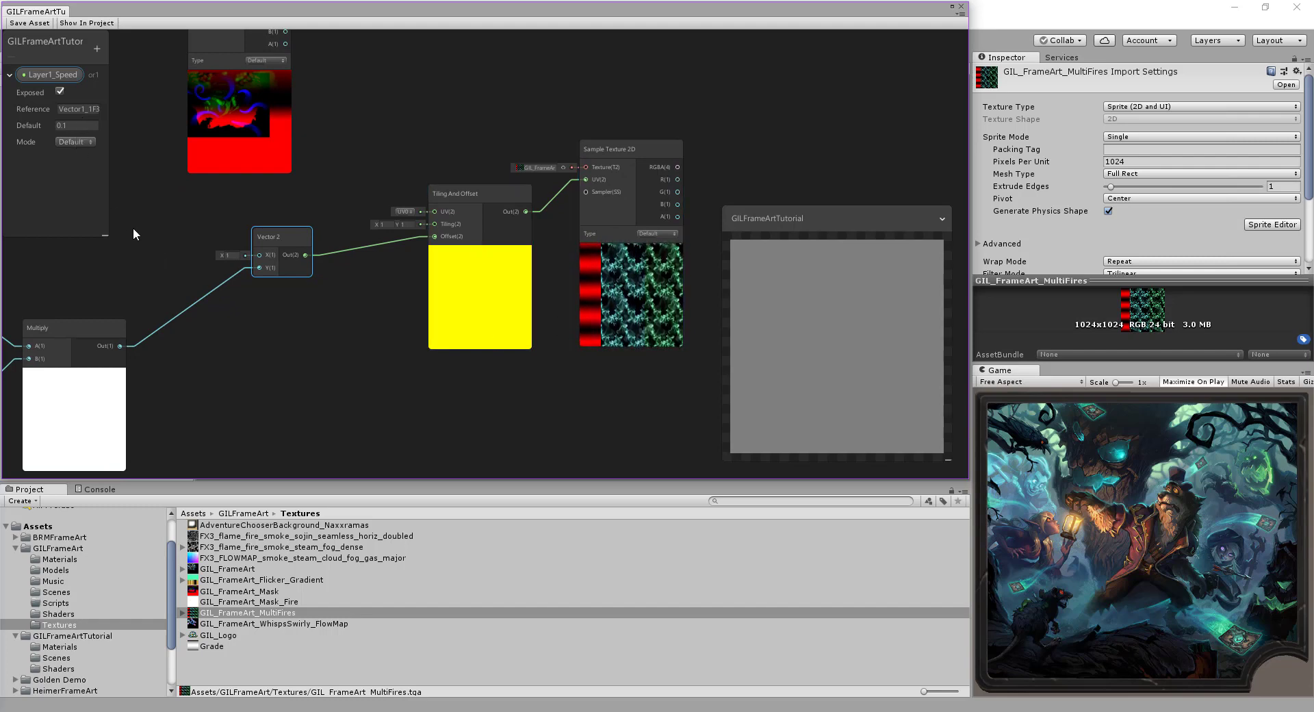
middle_click_drag(147, 244, 203, 237)
middle_click_drag(503, 181, 376, 179)
left_click_drag(377, 180, 353, 184)
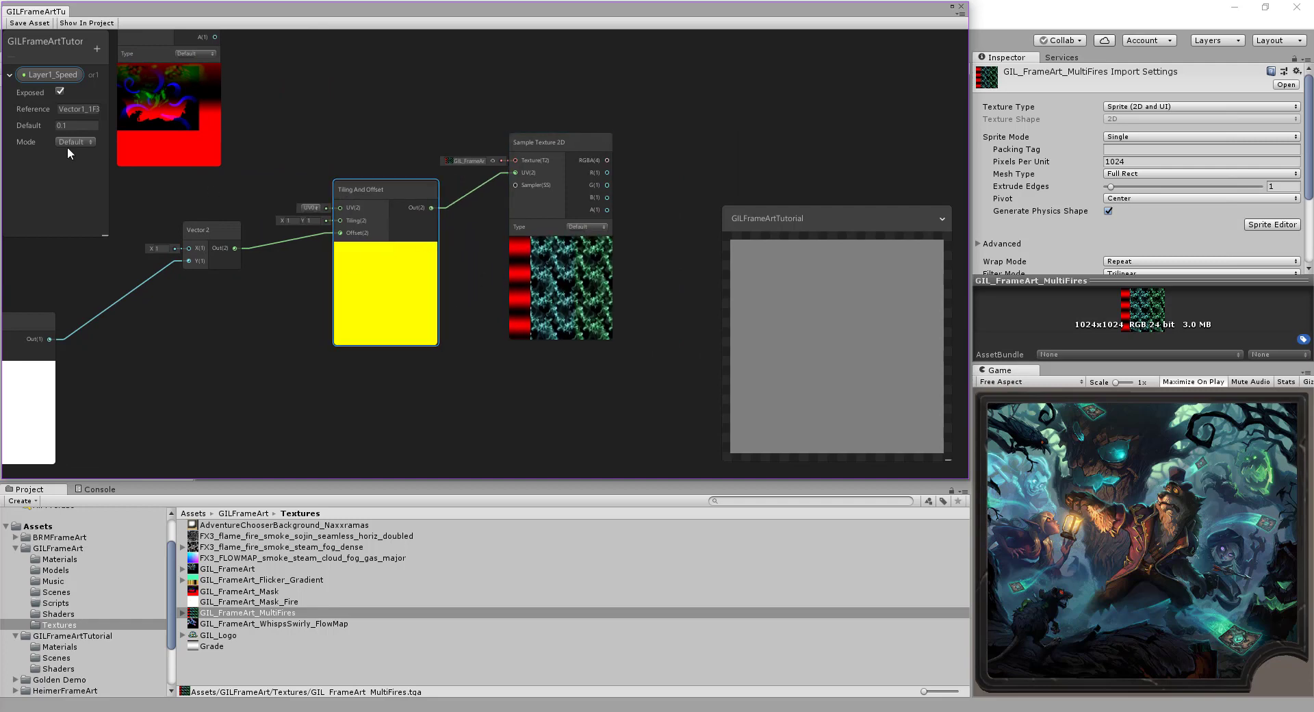
- Set the default value of Layer1_Speed to -0.1 to reverse the scroll direction
left_click(57, 126)
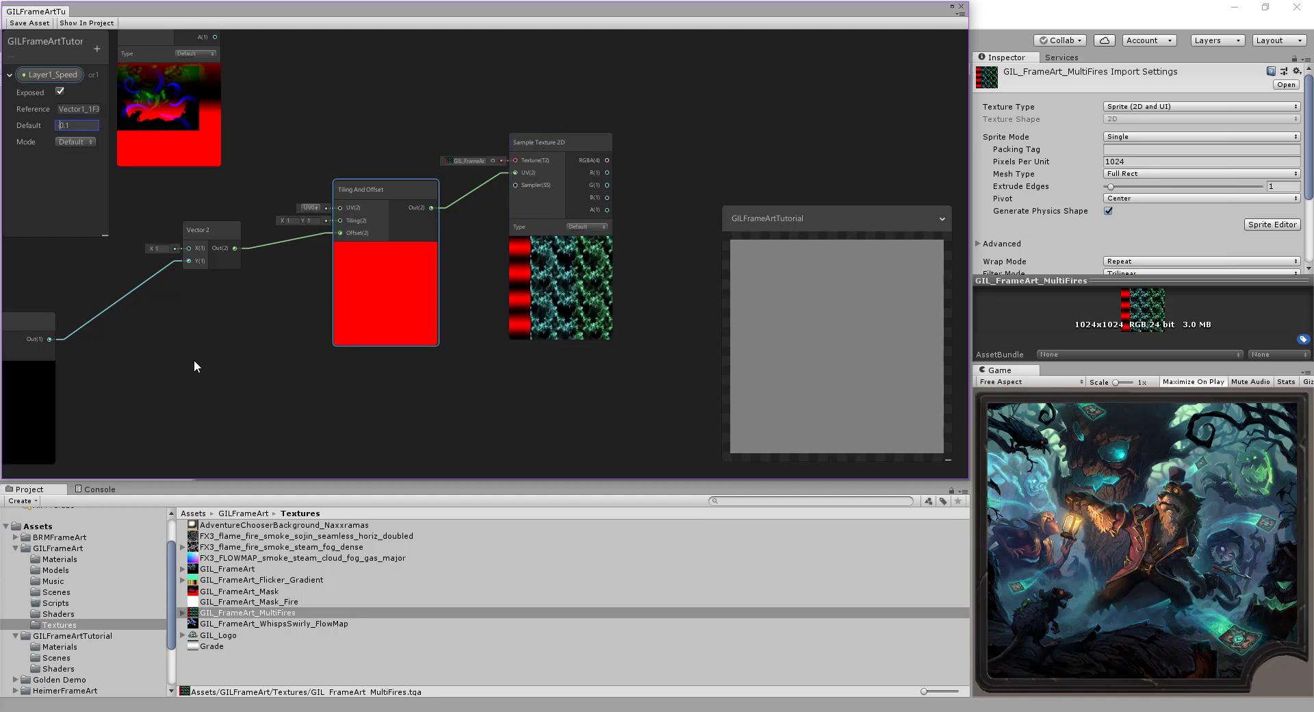
middle_click_drag(197, 366, 267, 306)
- Move Multiply closer to Vector 2, and shift the Time and Layer1_Speed nodes together toward Multiply
left_click_drag(150, 268, 199, 254)
middle_click_drag(335, 291, 481, 297)
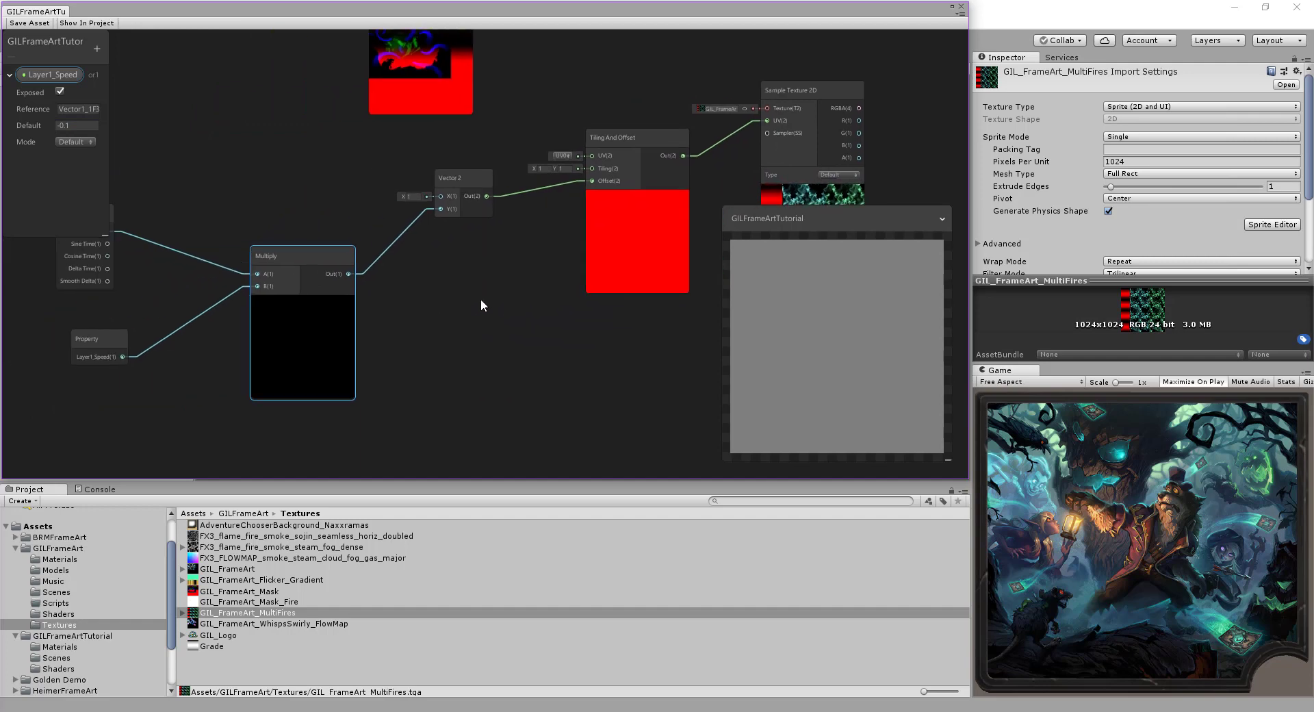
scroll(481, 297, "down", 2)
left_click_drag(163, 203, 218, 333)
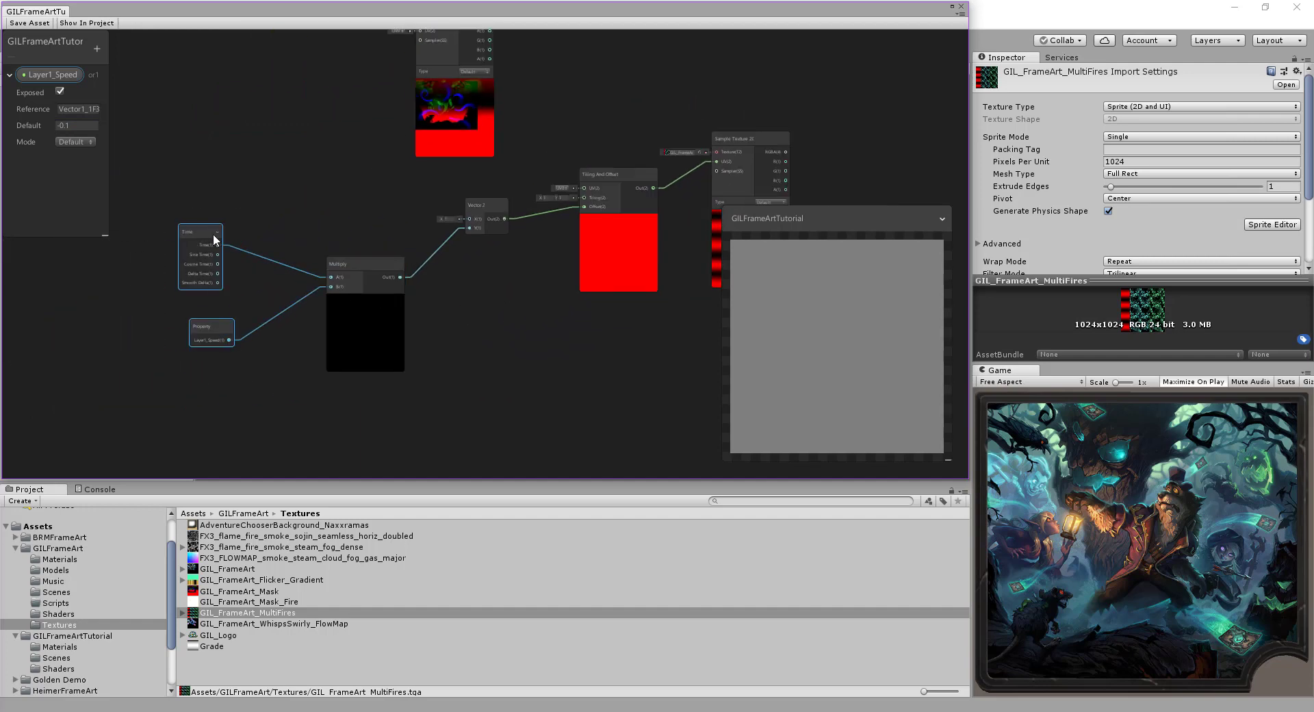
left_click_drag(206, 235, 232, 235)
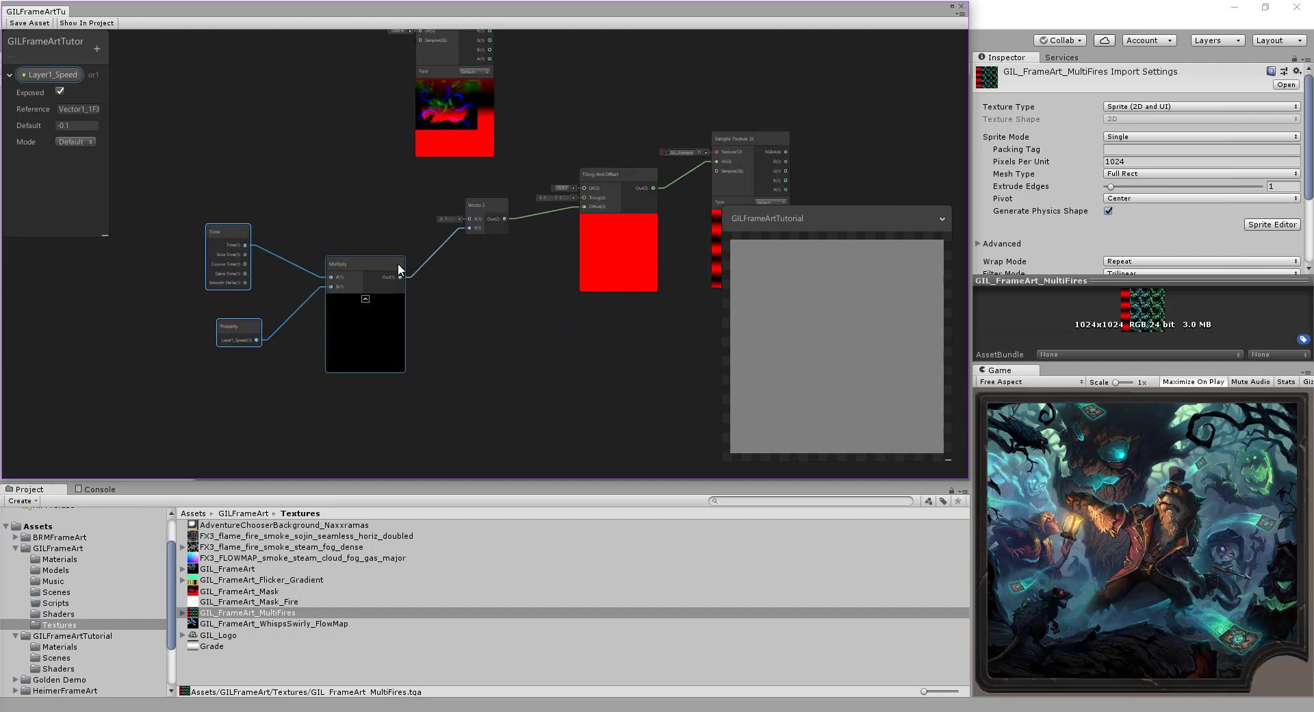
- Collapse the preview of the Multiply node
left_click(360, 297)
left_click(365, 299)
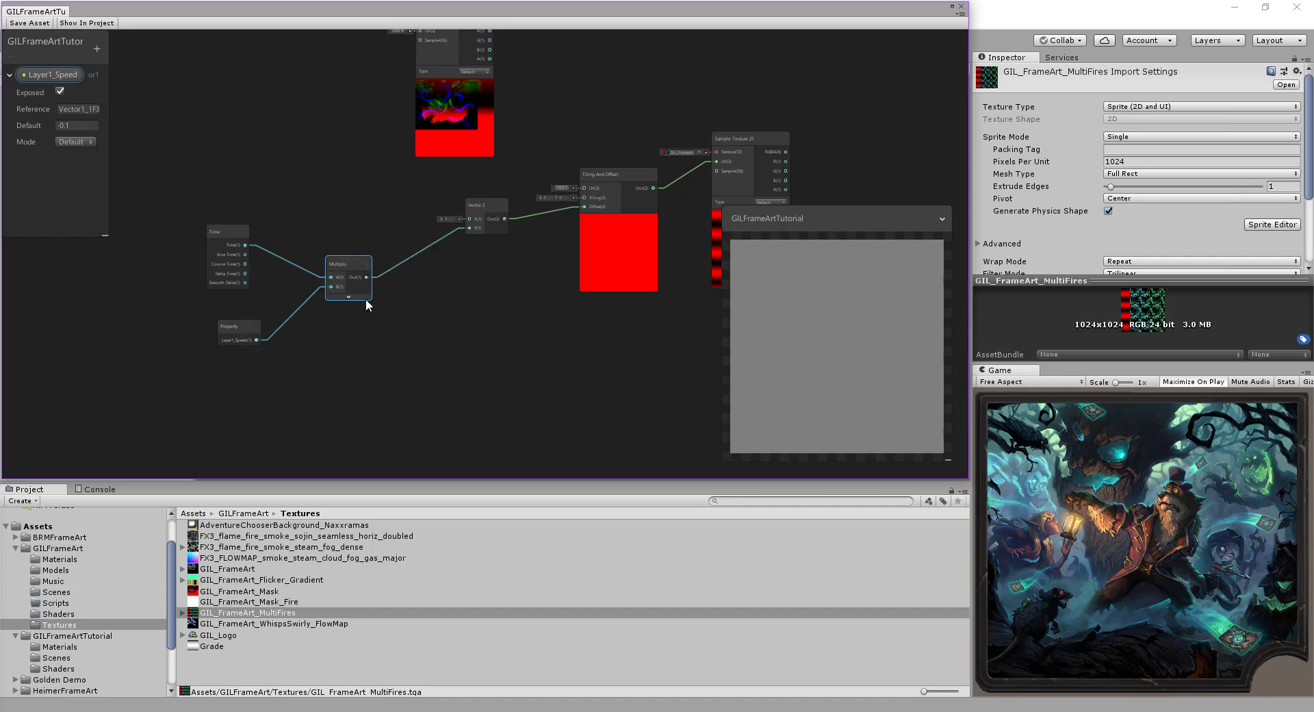
- Shift the mask and MultiFires Sample Texture 2D nodes slightly to tidy the graph layout
middle_click_drag(498, 306, 211, 304)
scroll(534, 280, "up", 5)
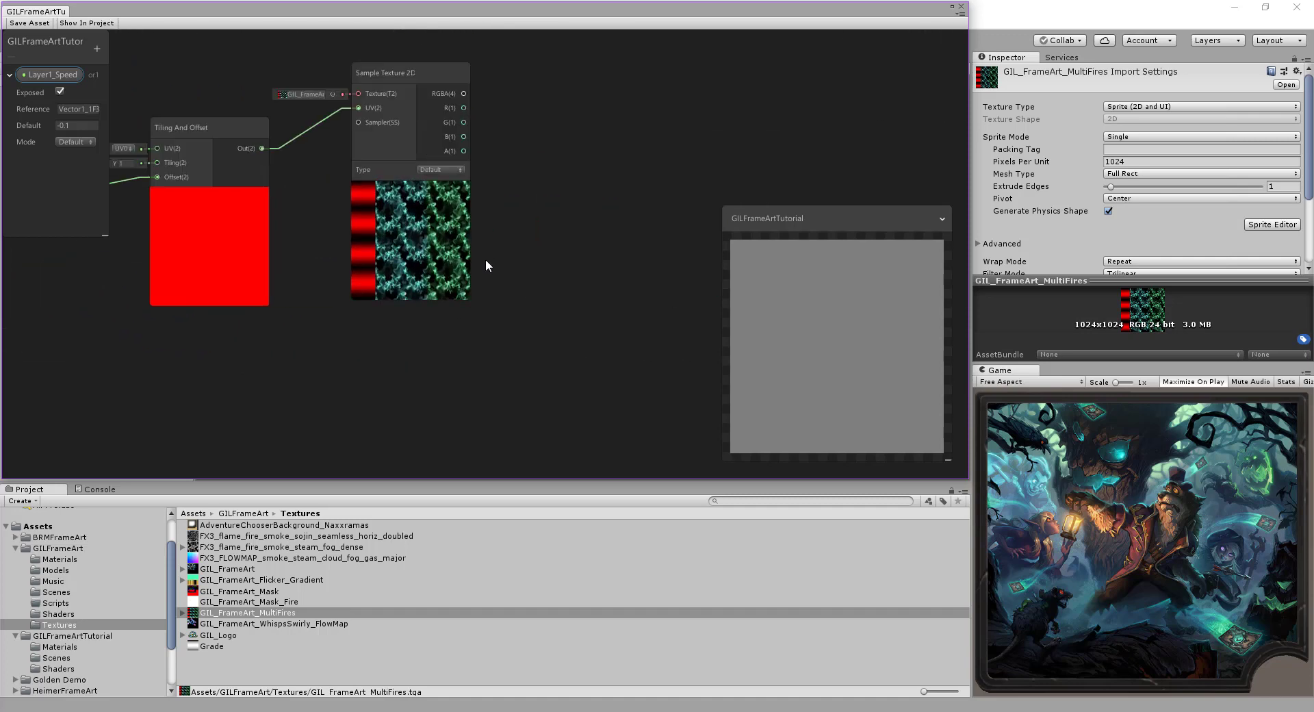
middle_click_drag(523, 224, 517, 318)
scroll(552, 264, "down", 3)
scroll(564, 255, "down", 2)
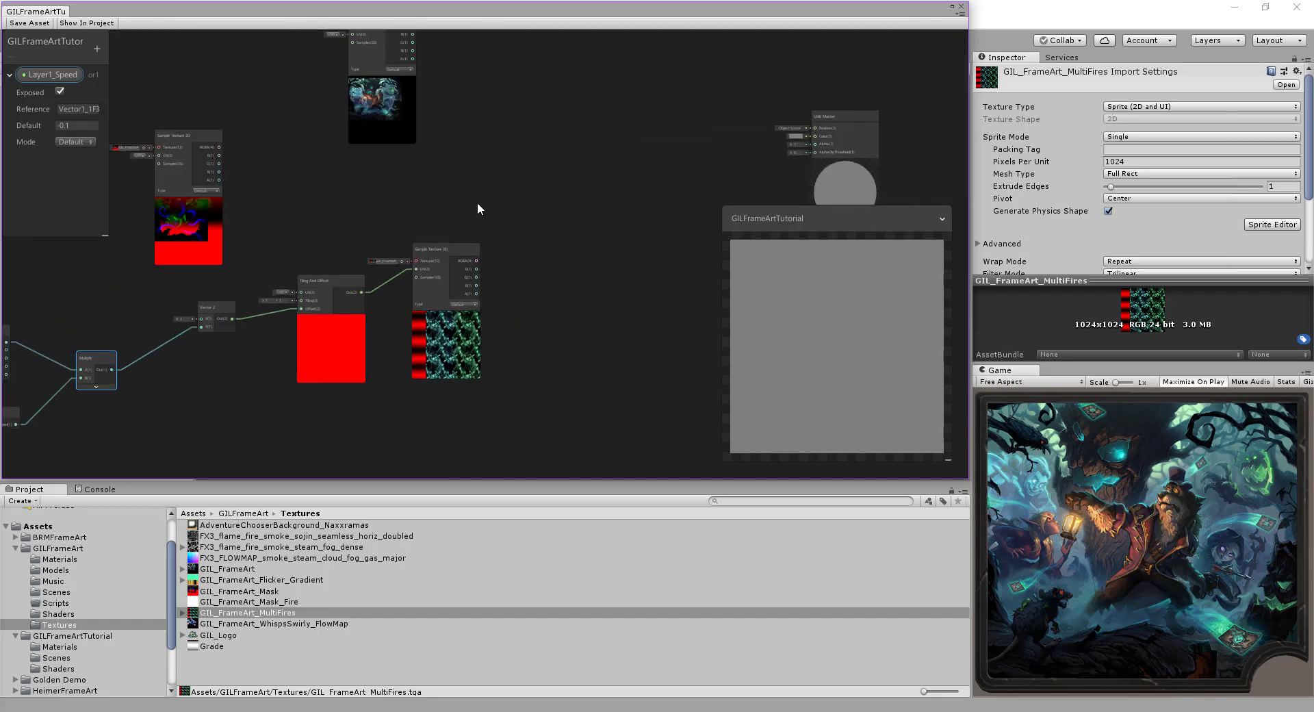
middle_click_drag(458, 131, 512, 228)
left_click_drag(236, 213, 195, 193)
middle_click_drag(419, 257, 386, 275)
left_click_drag(321, 330, 312, 313)
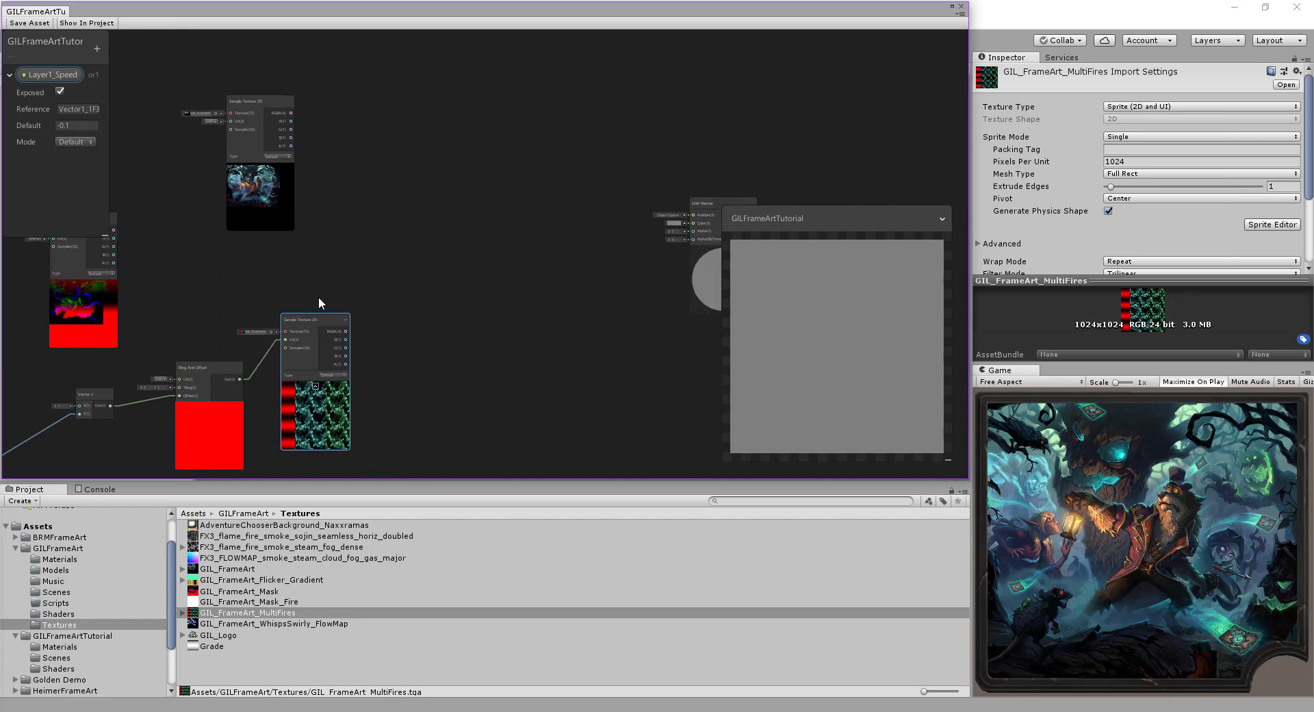
- Create an Add node in the space between the texture samples and the Unlit Master
middle_click_drag(297, 126, 253, 124)
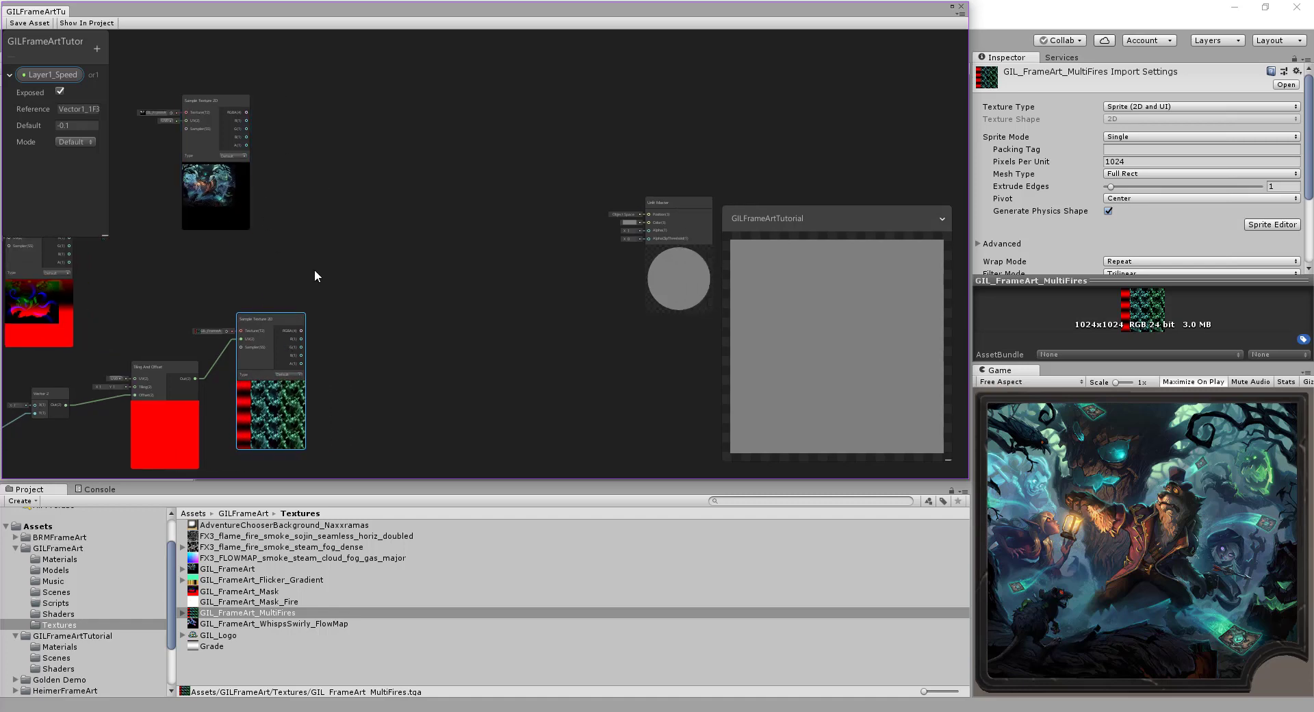
middle_click_drag(334, 258, 314, 257)
right_click(351, 179)
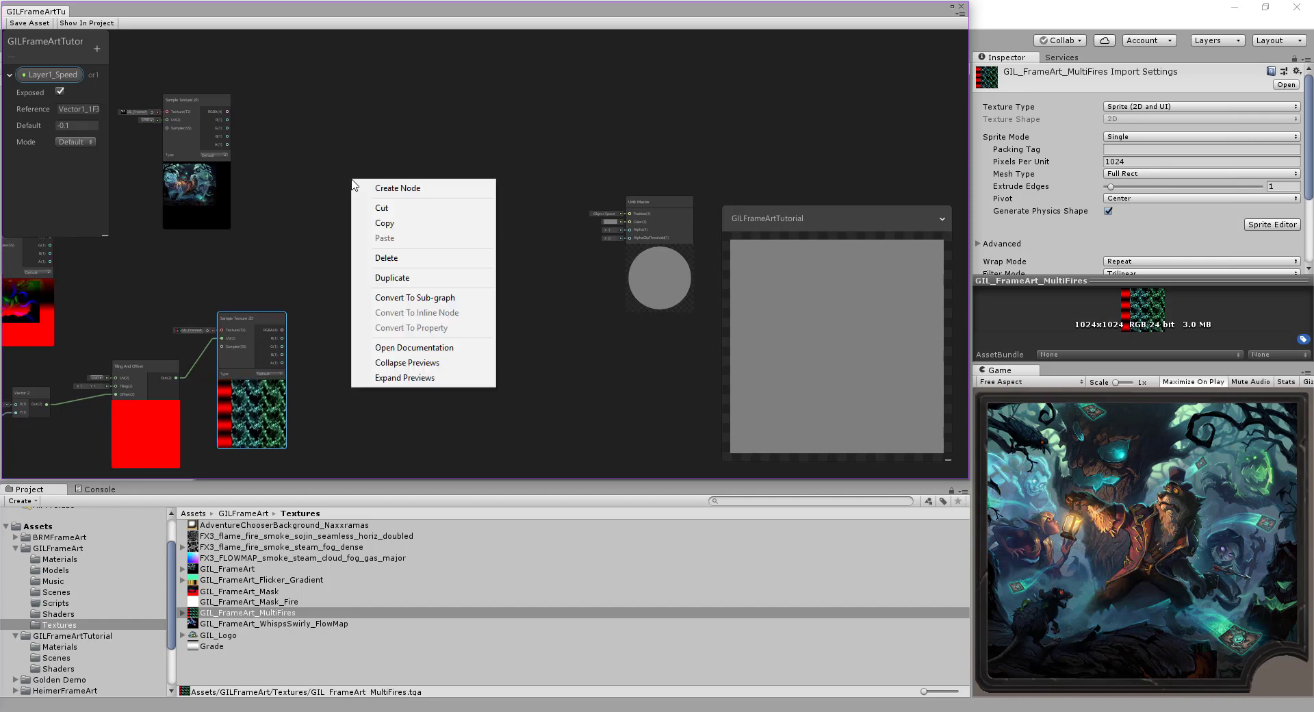
left_click(399, 189)
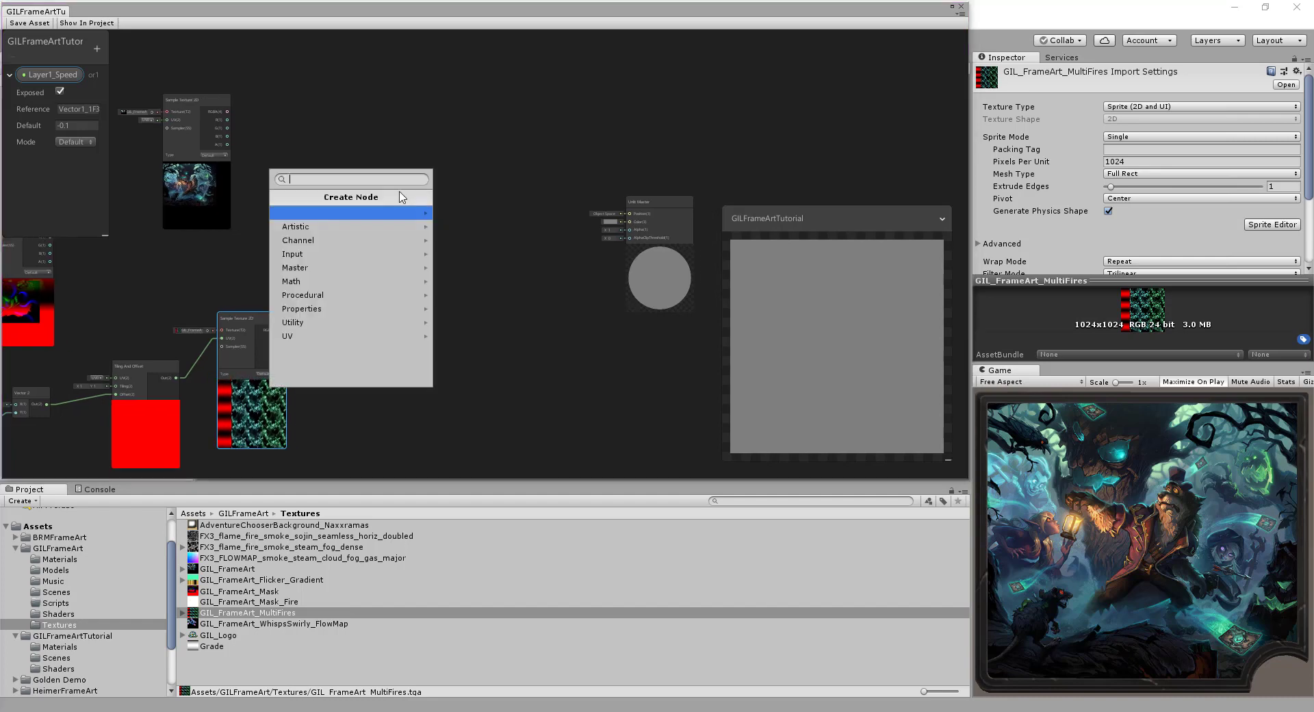
type("add")
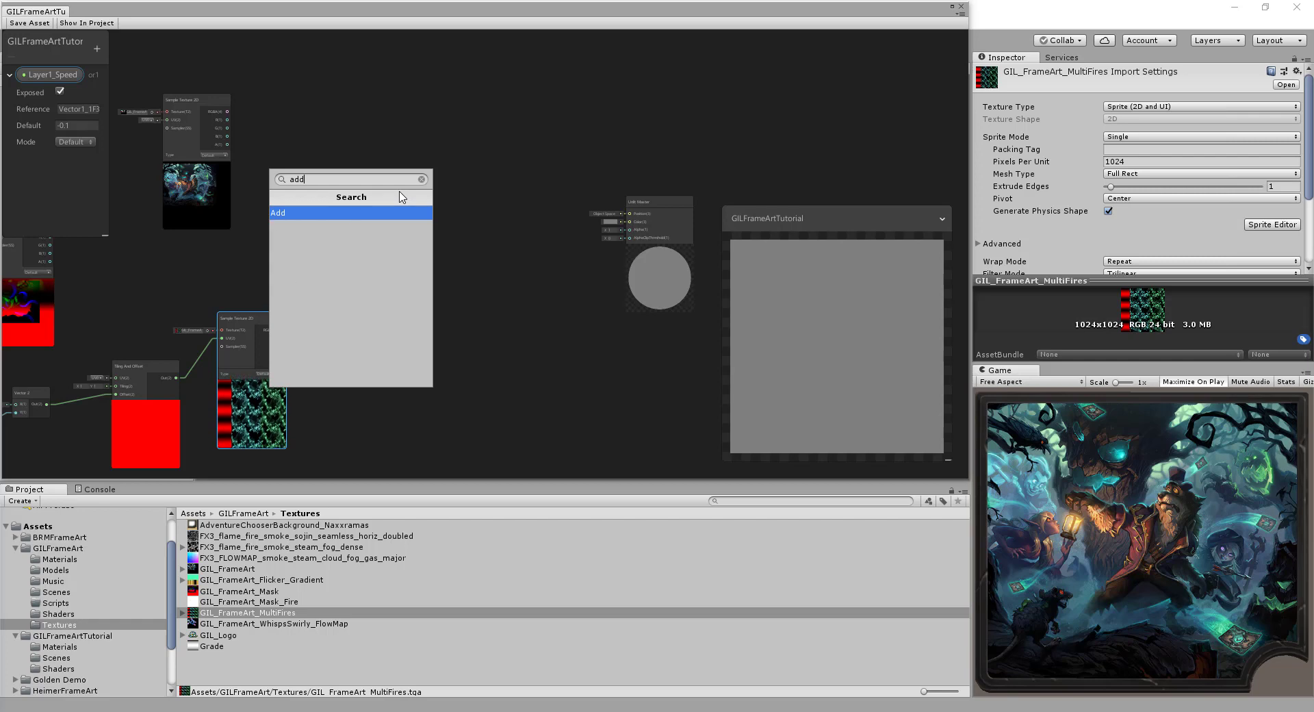
key("Return")
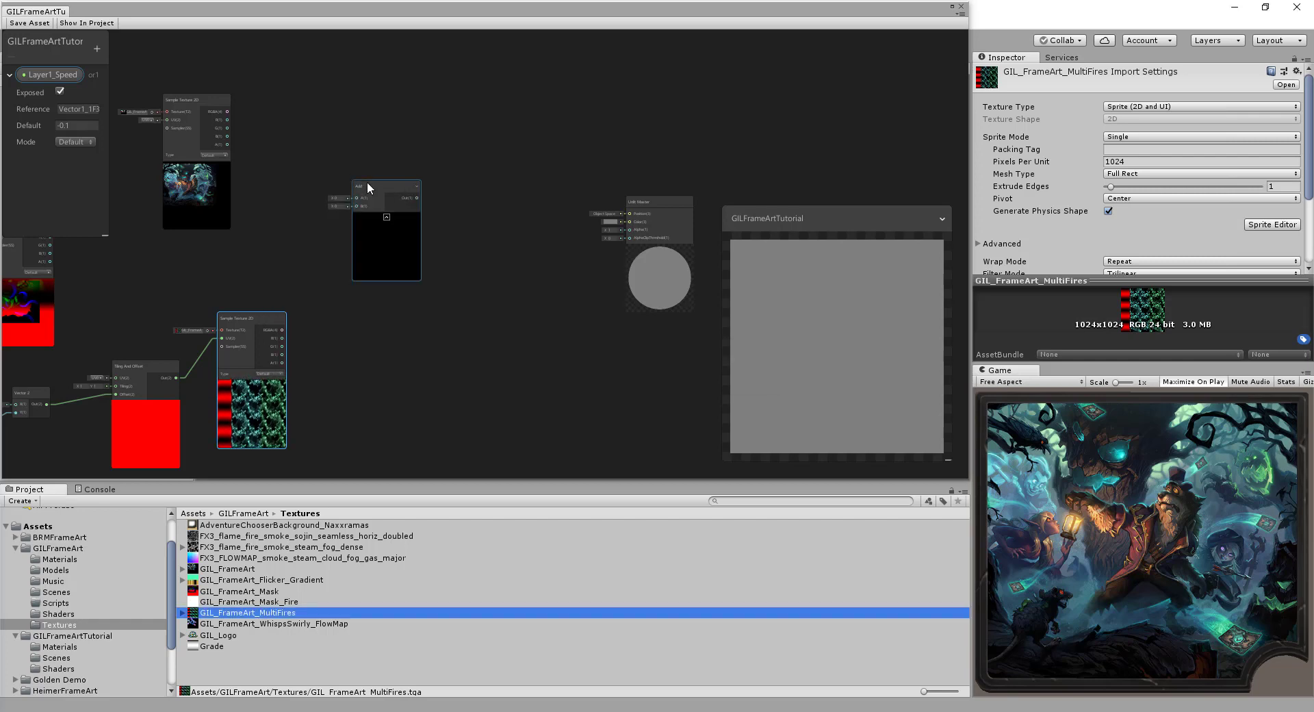
- Move Add closer to the Unlit Master, feed it the GIL_FrameArt and MultiFires RGBA outputs, and connect its output to the master's Color
left_click_drag(366, 183, 430, 187)
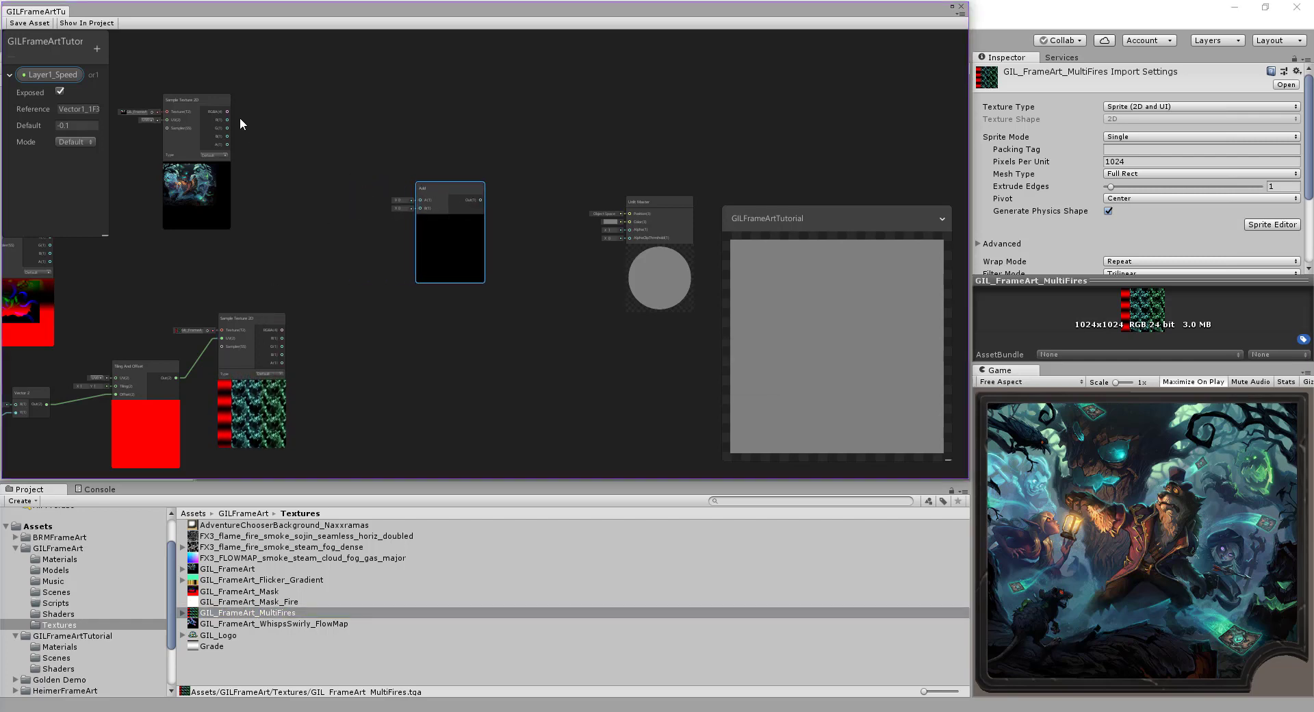
left_click_drag(228, 111, 420, 200)
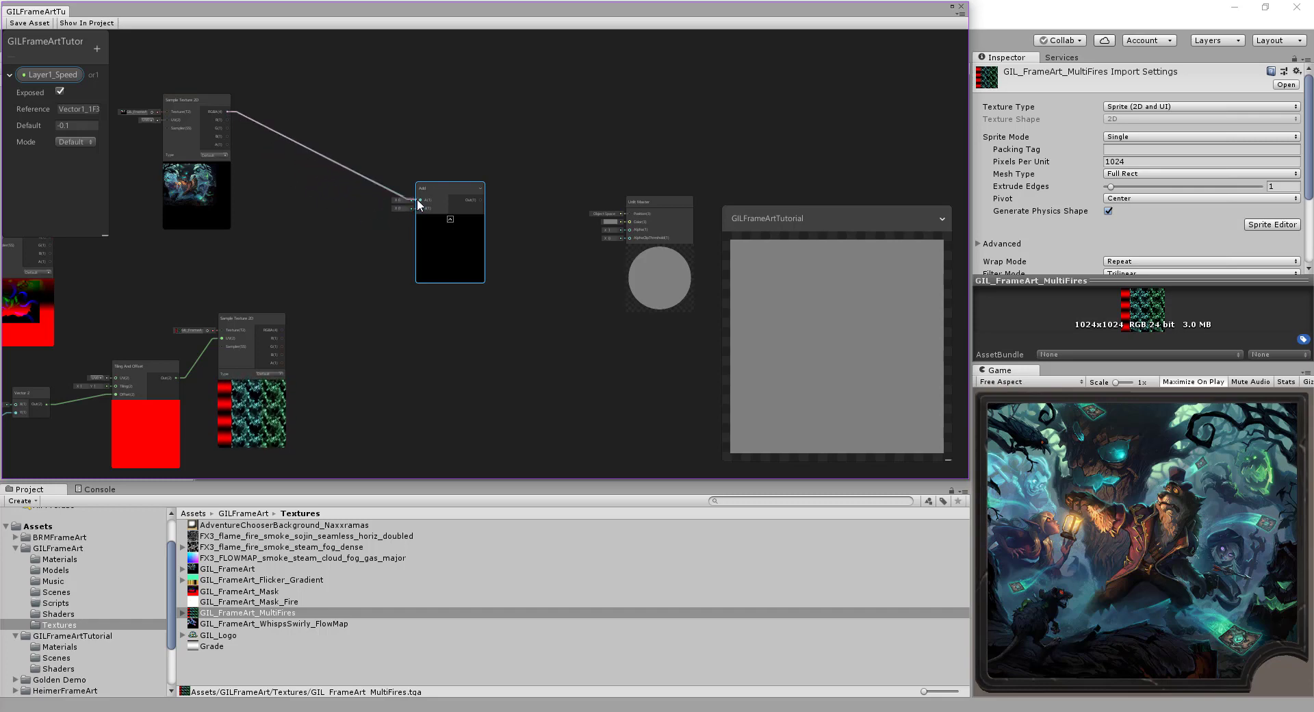
left_click_drag(282, 330, 631, 222)
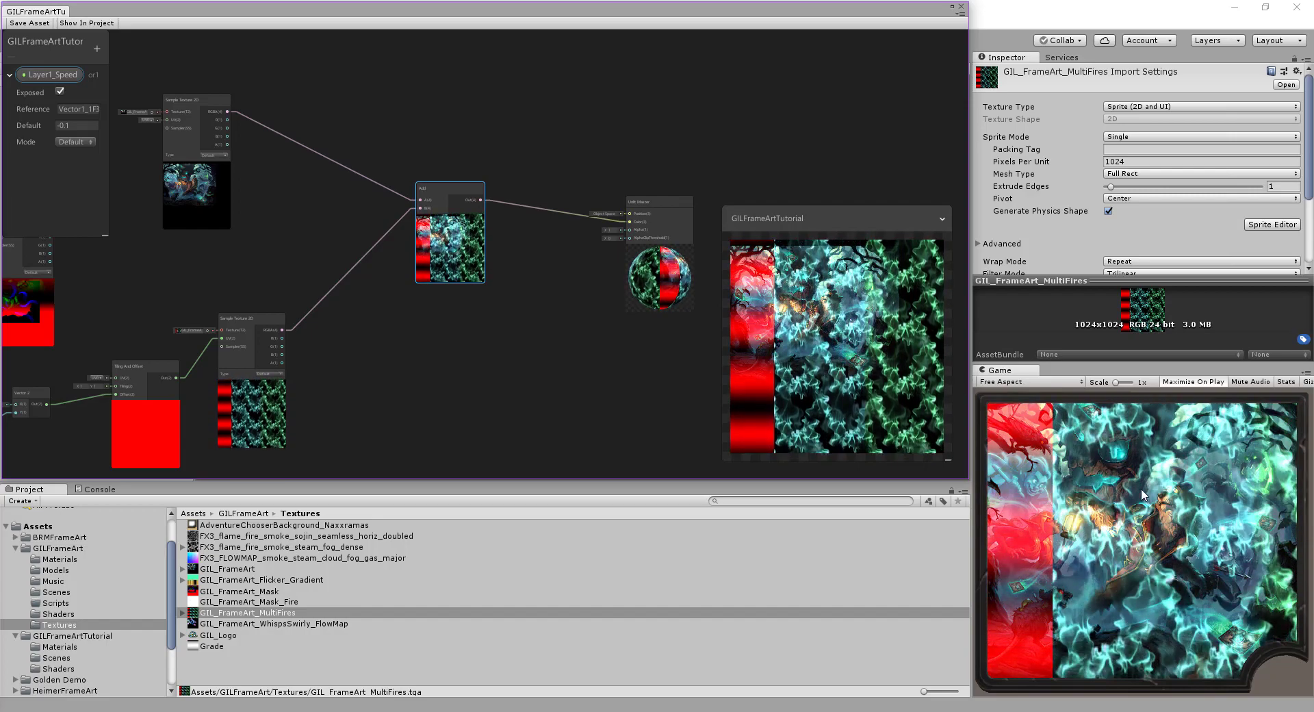
- Create a Tiling And Offset node beside the GIL_FrameArt texture and connect its output to that texture's UV input
middle_click_drag(452, 301, 574, 307)
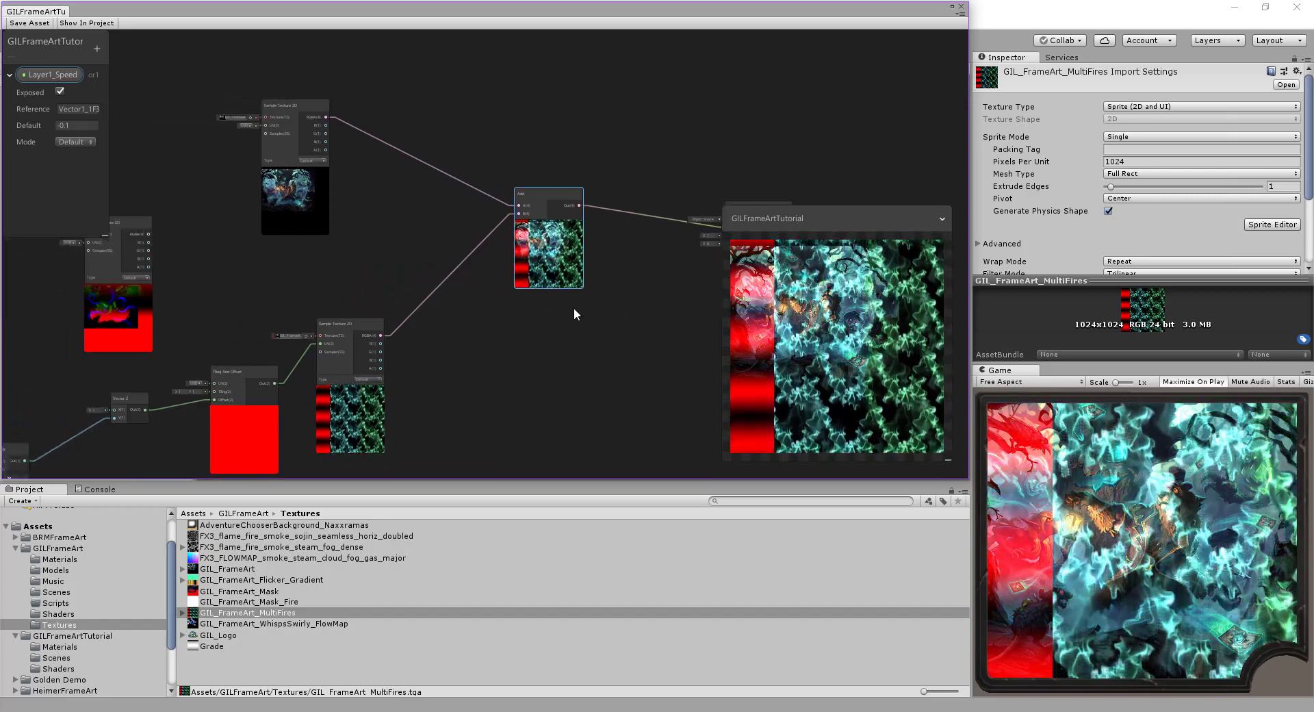
middle_click_drag(367, 249, 339, 259)
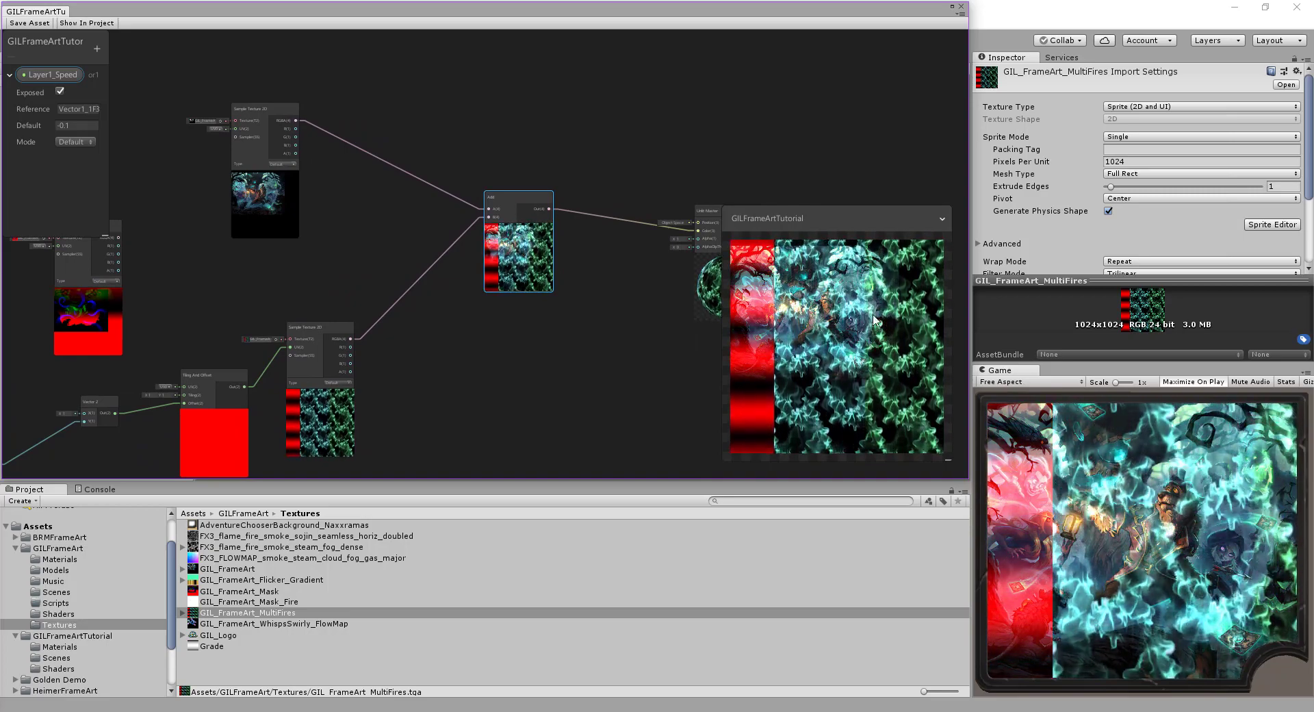
middle_click_drag(320, 272, 453, 277)
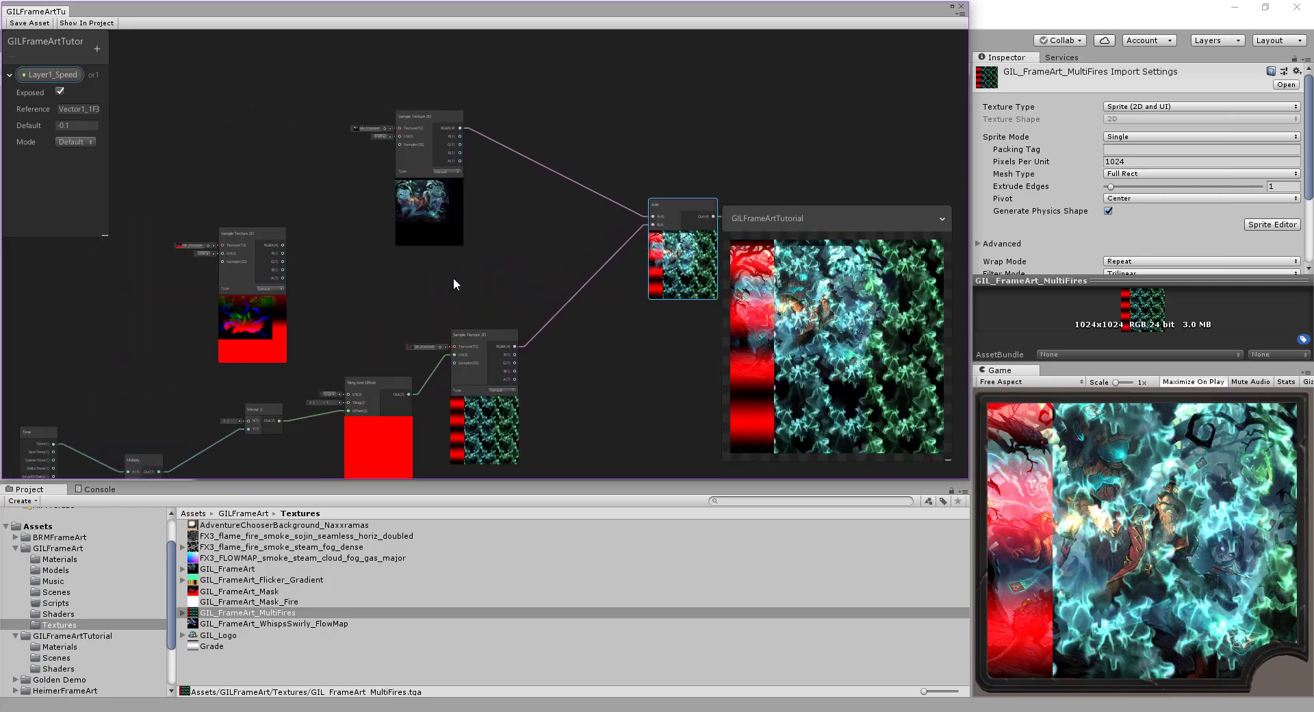
scroll(454, 278, "up", 3)
middle_click_drag(534, 265, 380, 302)
scroll(403, 286, "down", 3)
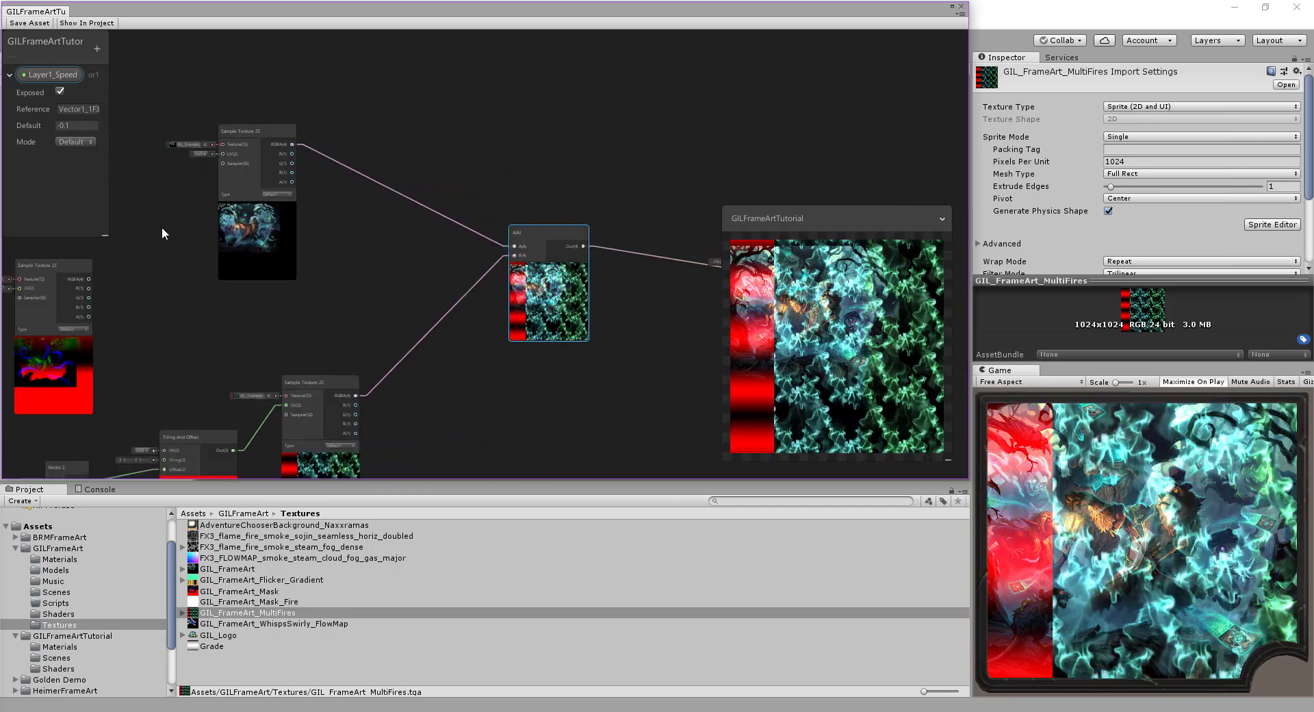
middle_click_drag(161, 229, 390, 240)
right_click(346, 206)
key("Escape")
key("space")
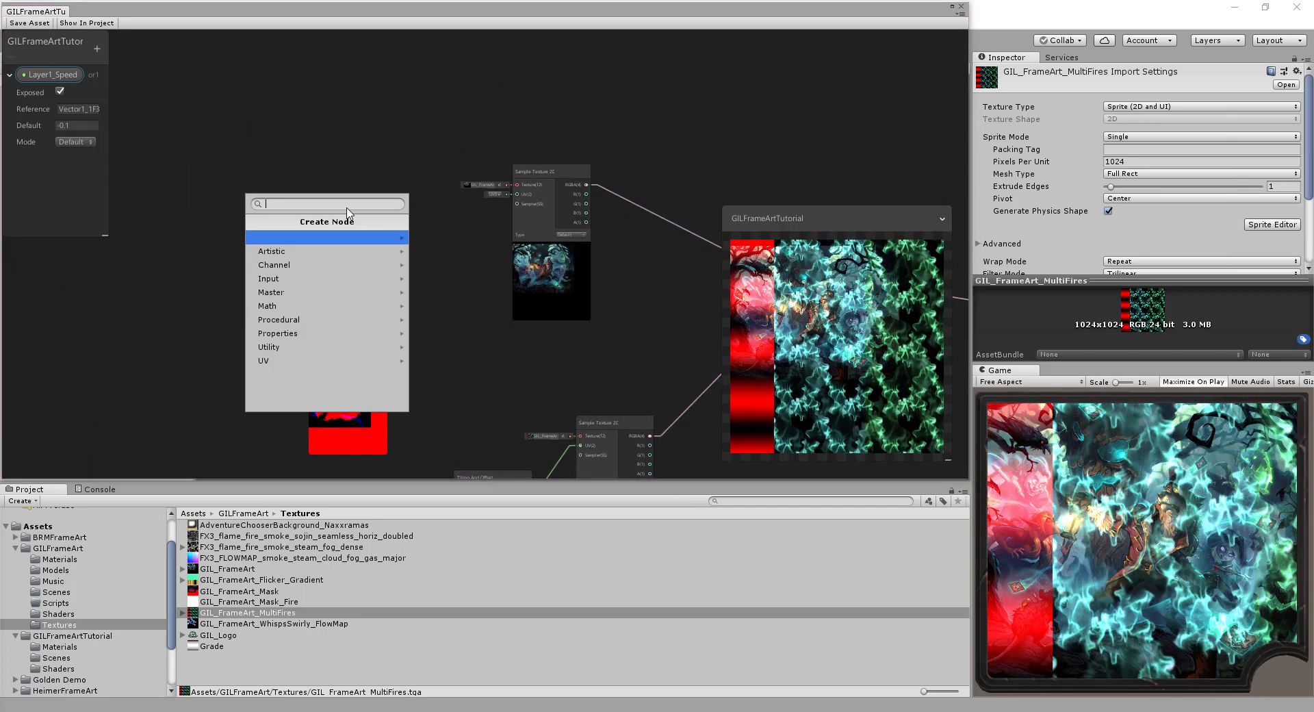
type("sample texture 2d")
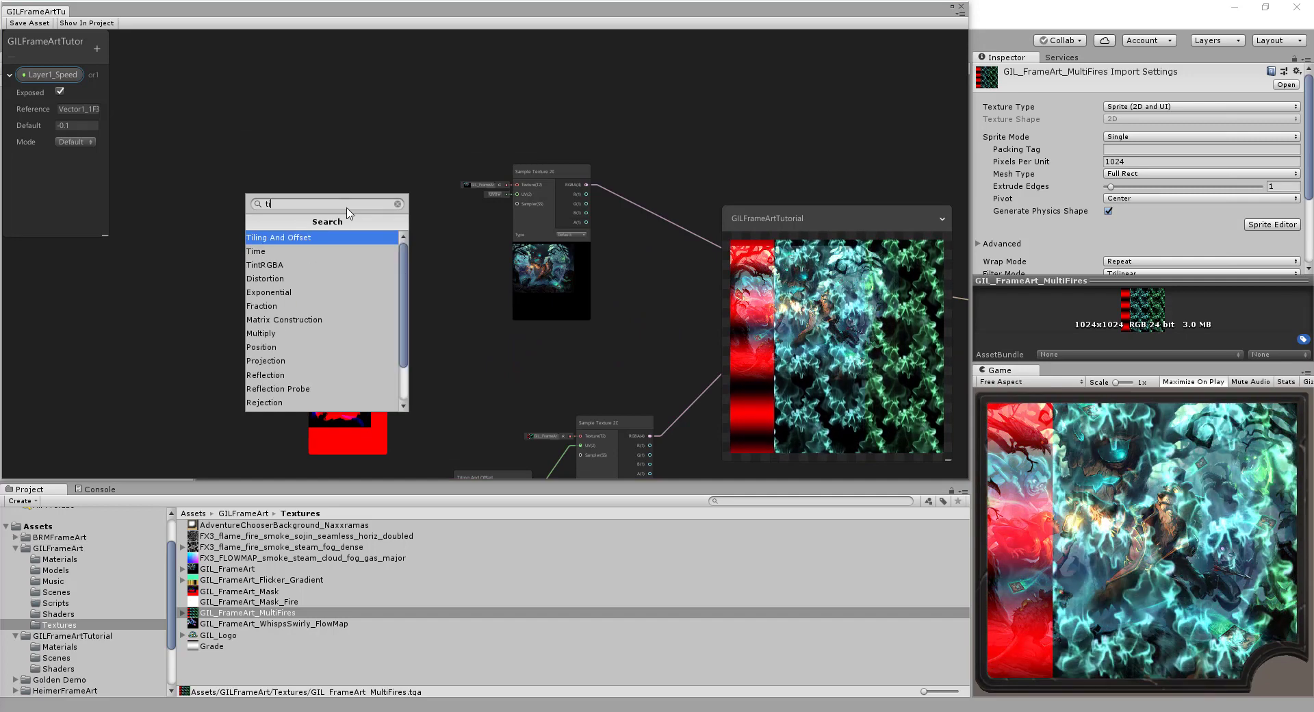
left_click(264, 243)
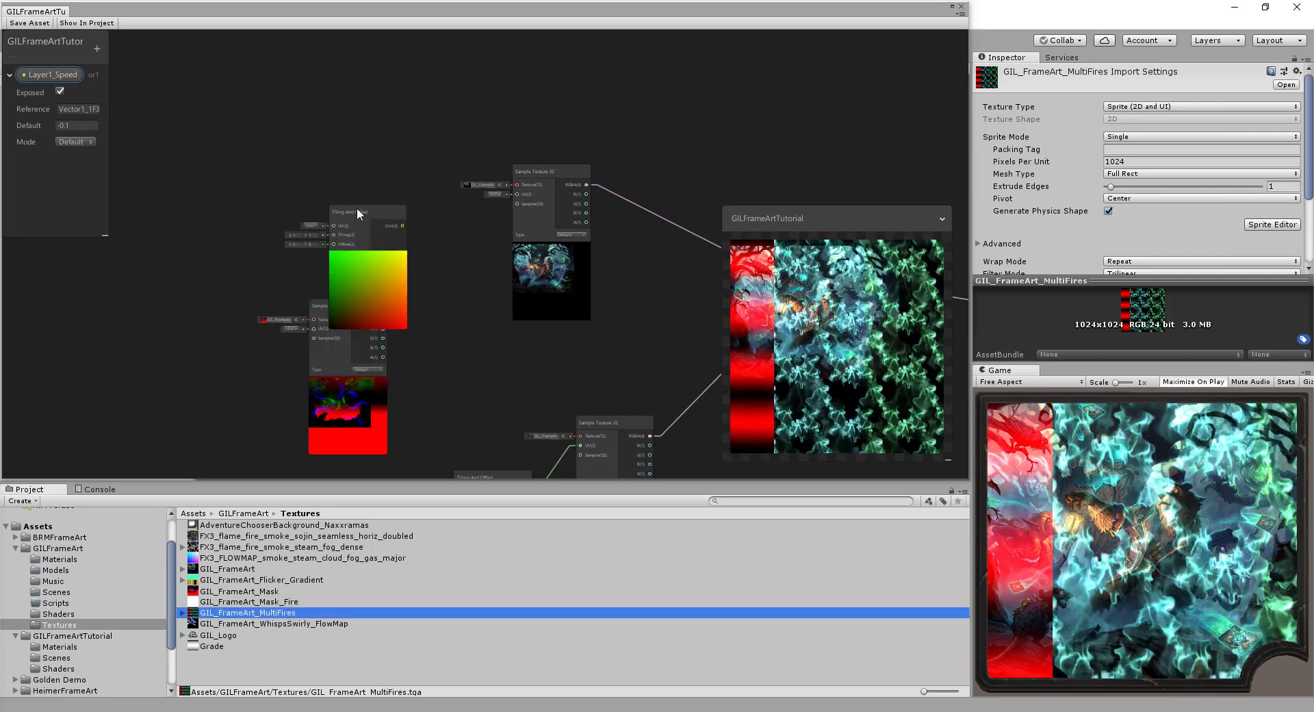
left_click_drag(356, 207, 517, 194)
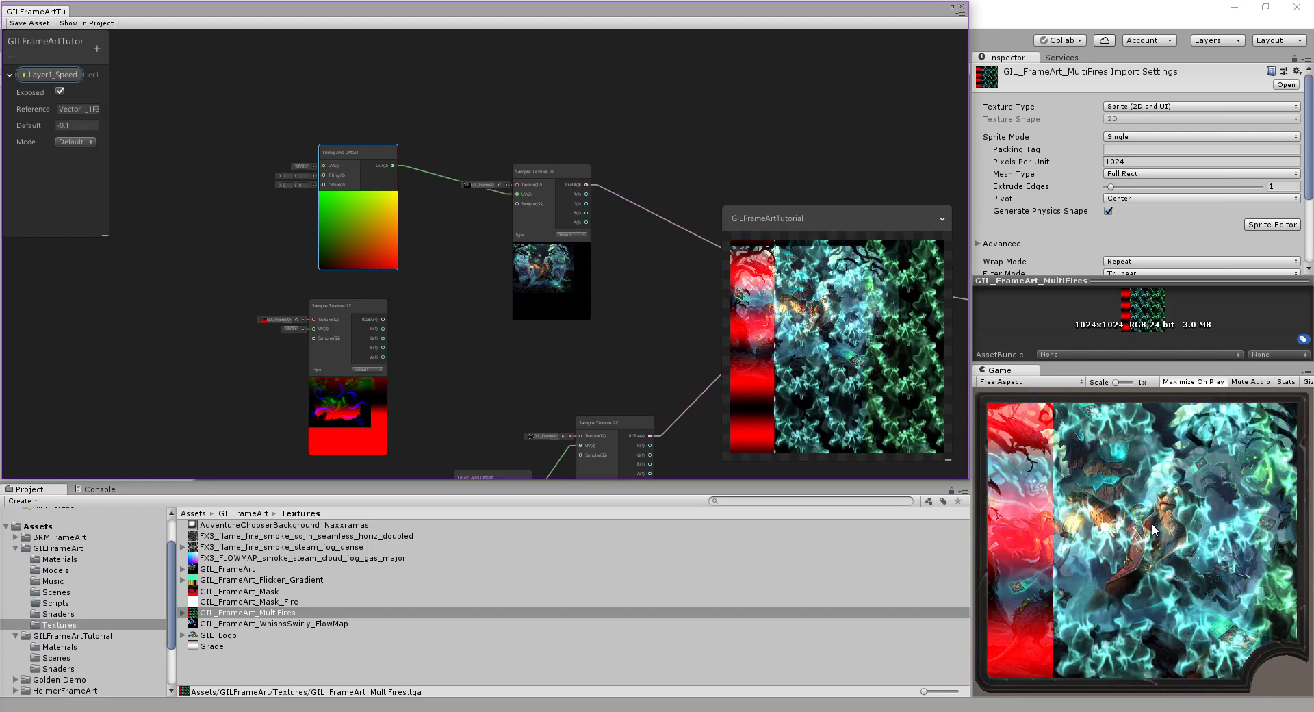
- Connect the GIL_FrameArt texture's RGBA output directly to the Unlit Master's Color input, replacing the Add connection
middle_click_drag(589, 353, 546, 352)
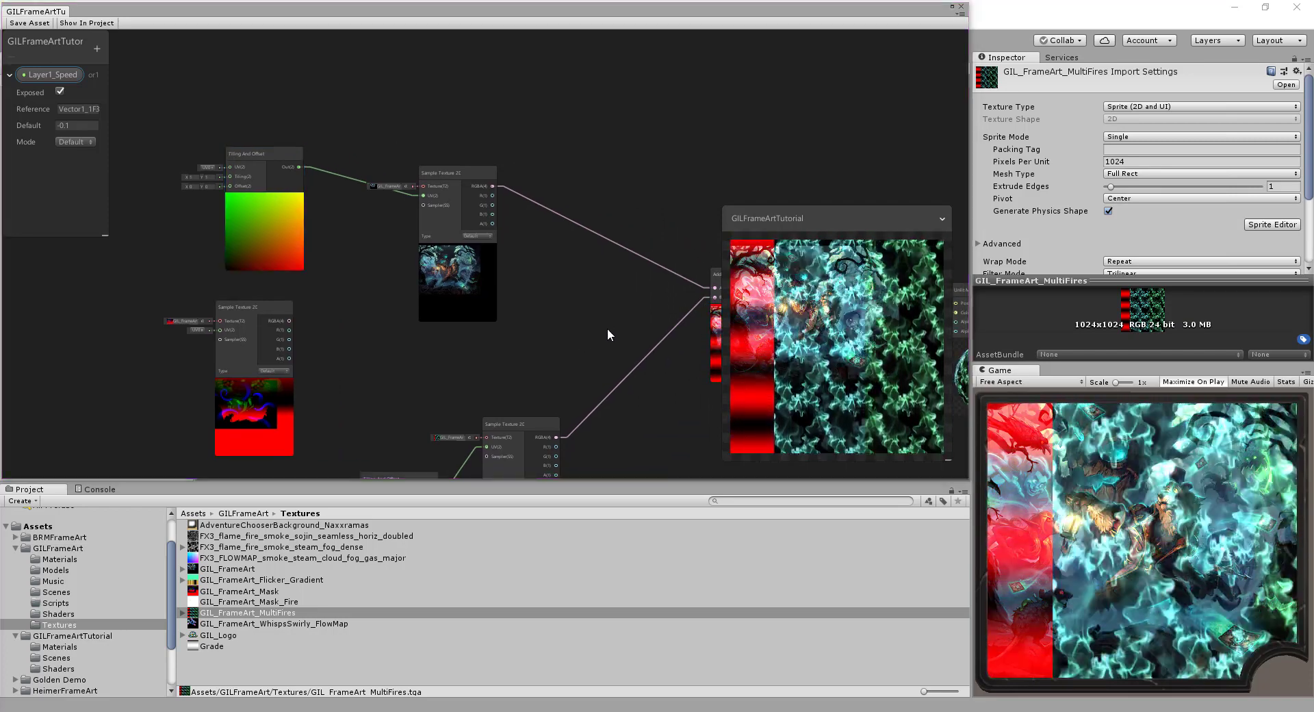
middle_click_drag(594, 328, 458, 284)
middle_click_drag(592, 351, 531, 364)
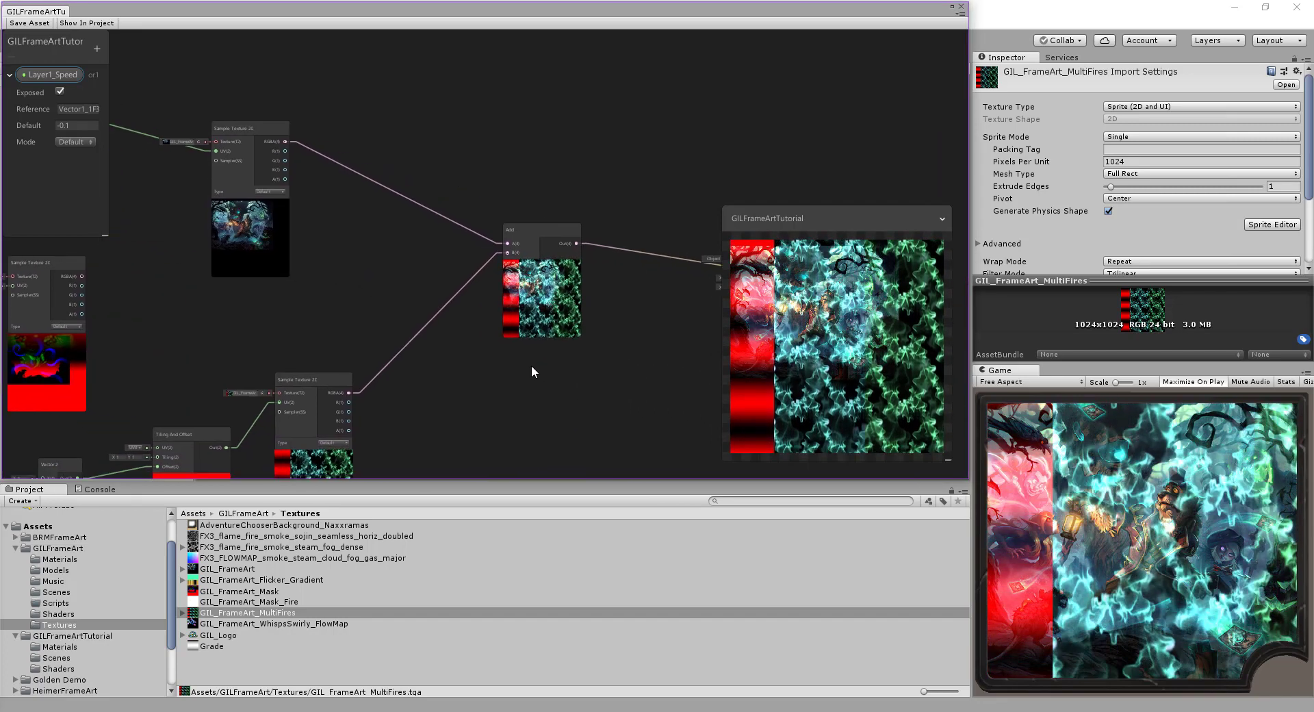
middle_click_drag(408, 227, 329, 215)
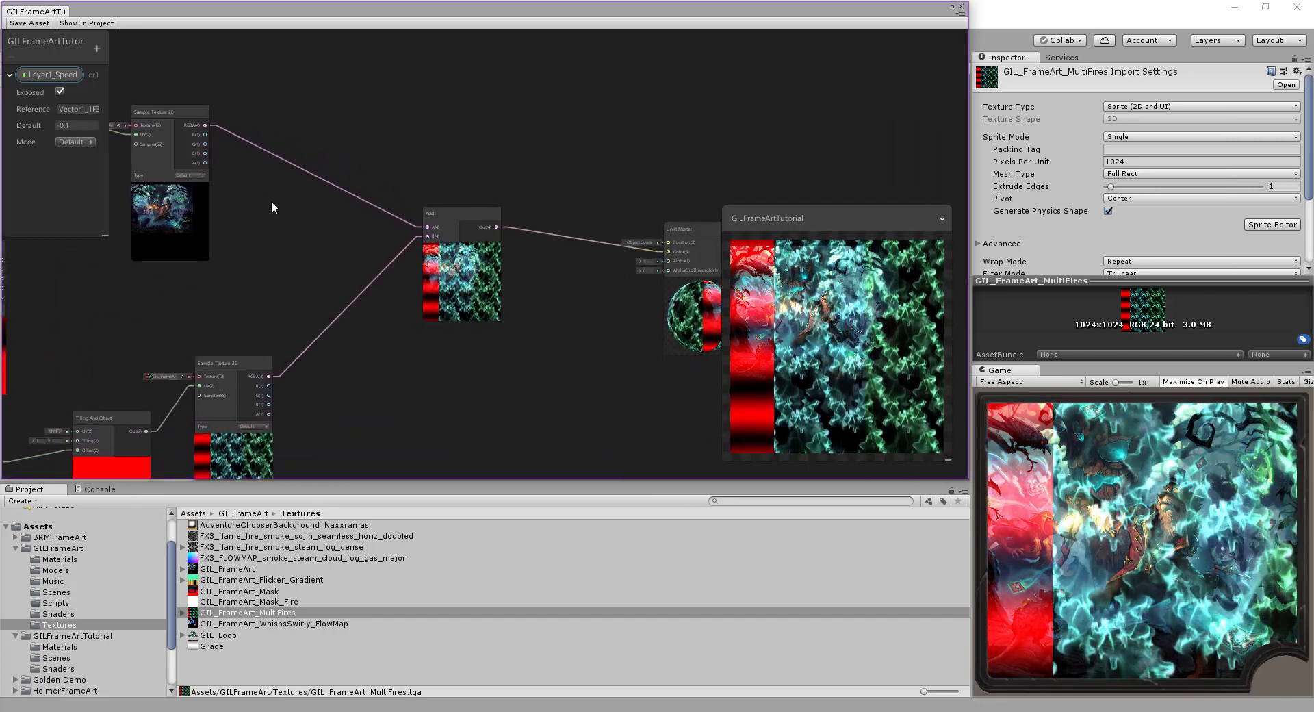
middle_click_drag(388, 178, 354, 167)
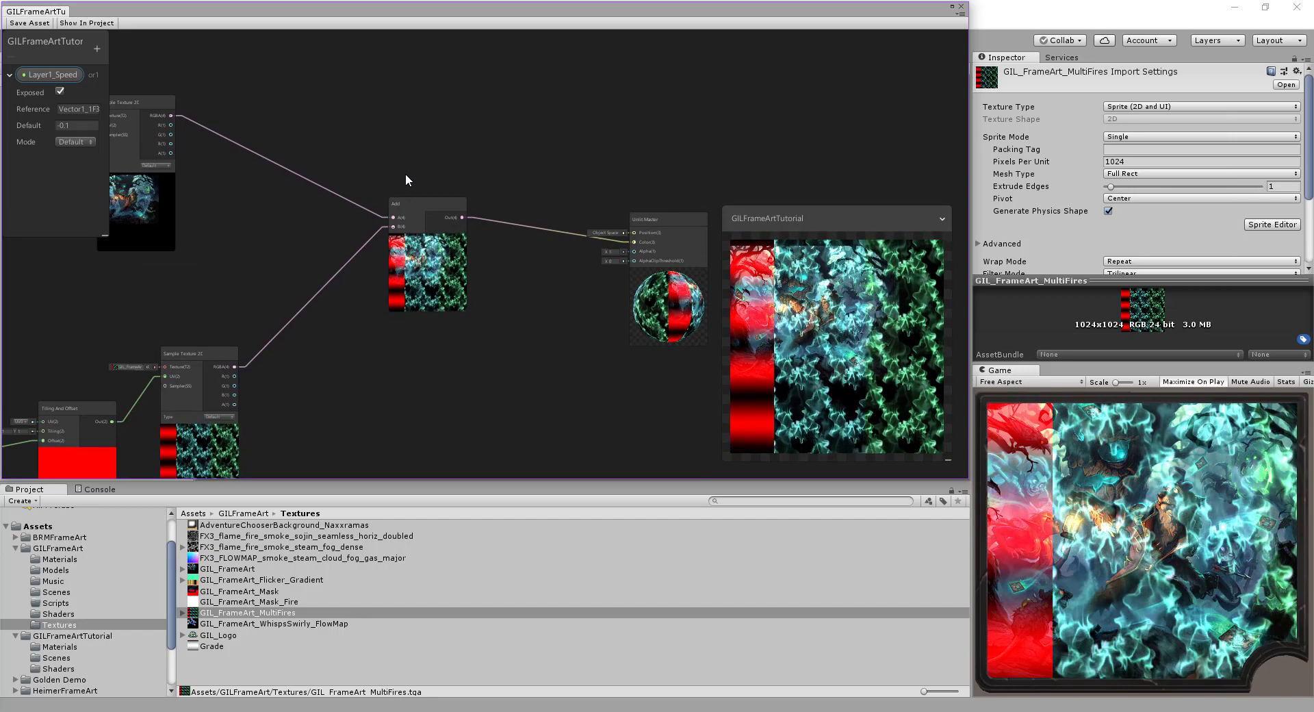
left_click_drag(171, 115, 634, 243)
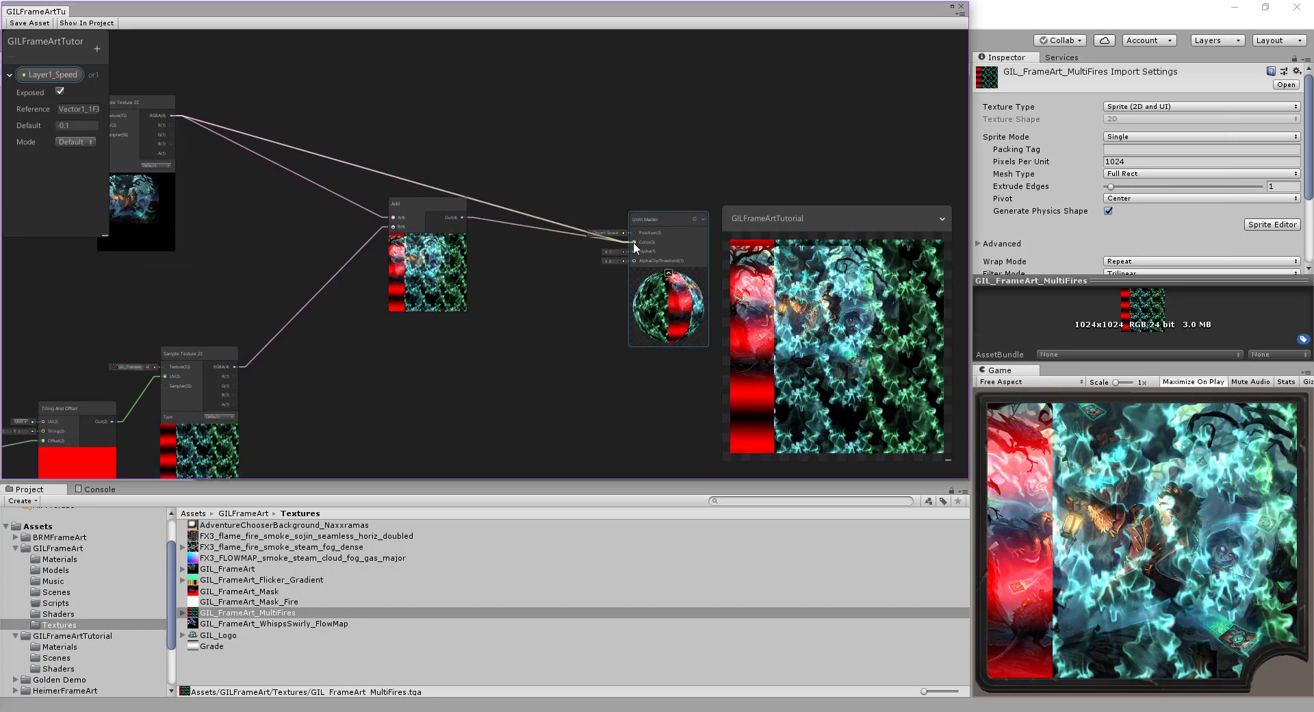
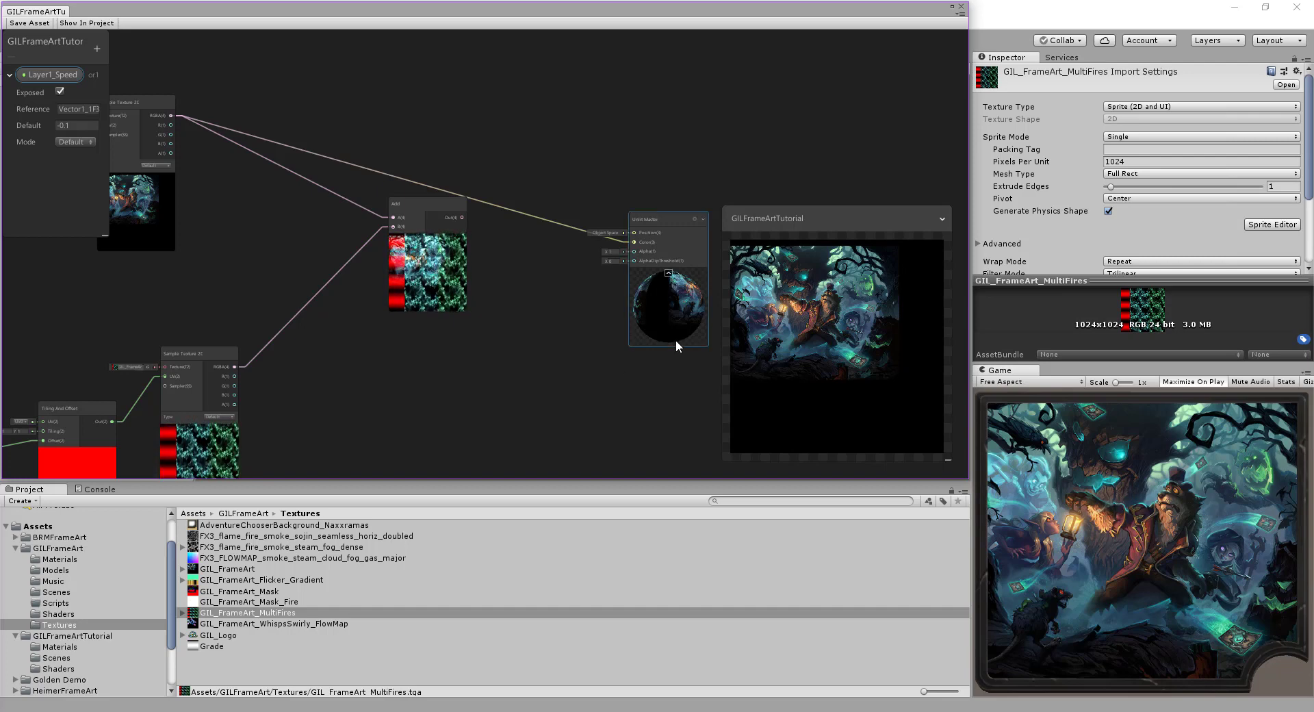
- Add a Vector4 property named Tiling_Offset to the shader graph
middle_click_drag(543, 292, 644, 324)
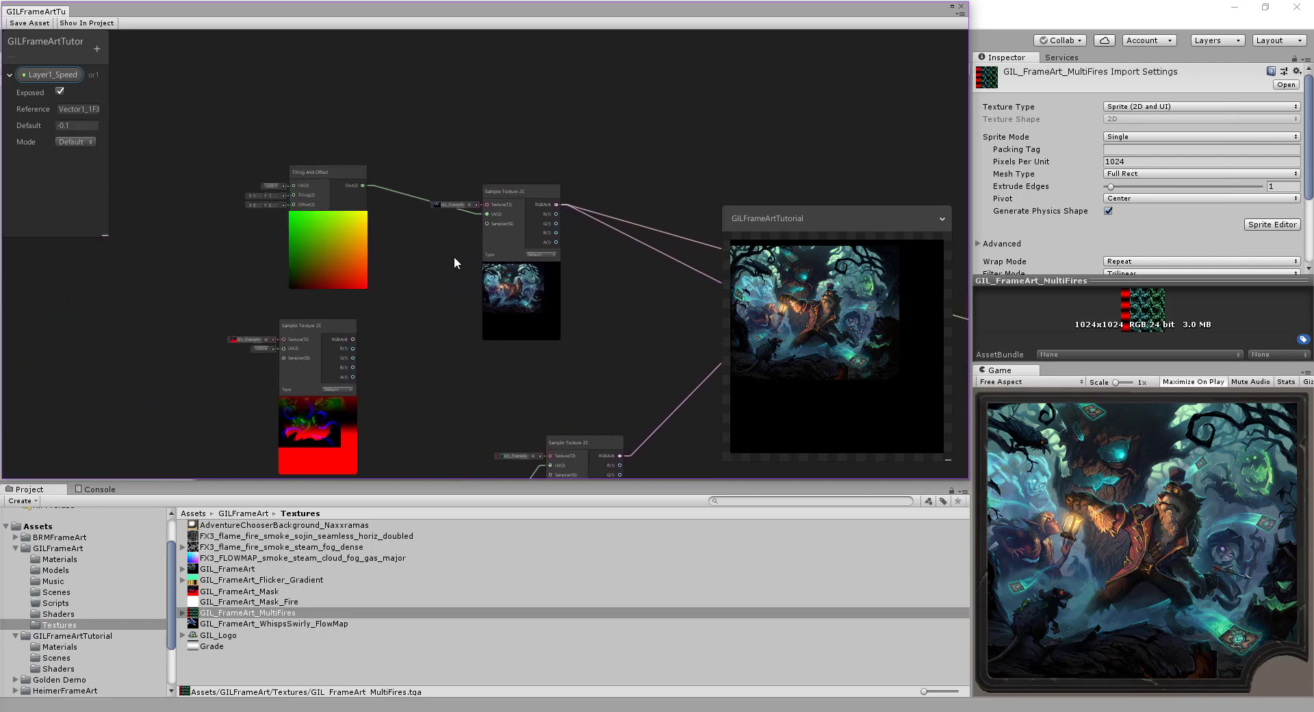
scroll(320, 229, "up", 5)
middle_click_drag(505, 272, 448, 270)
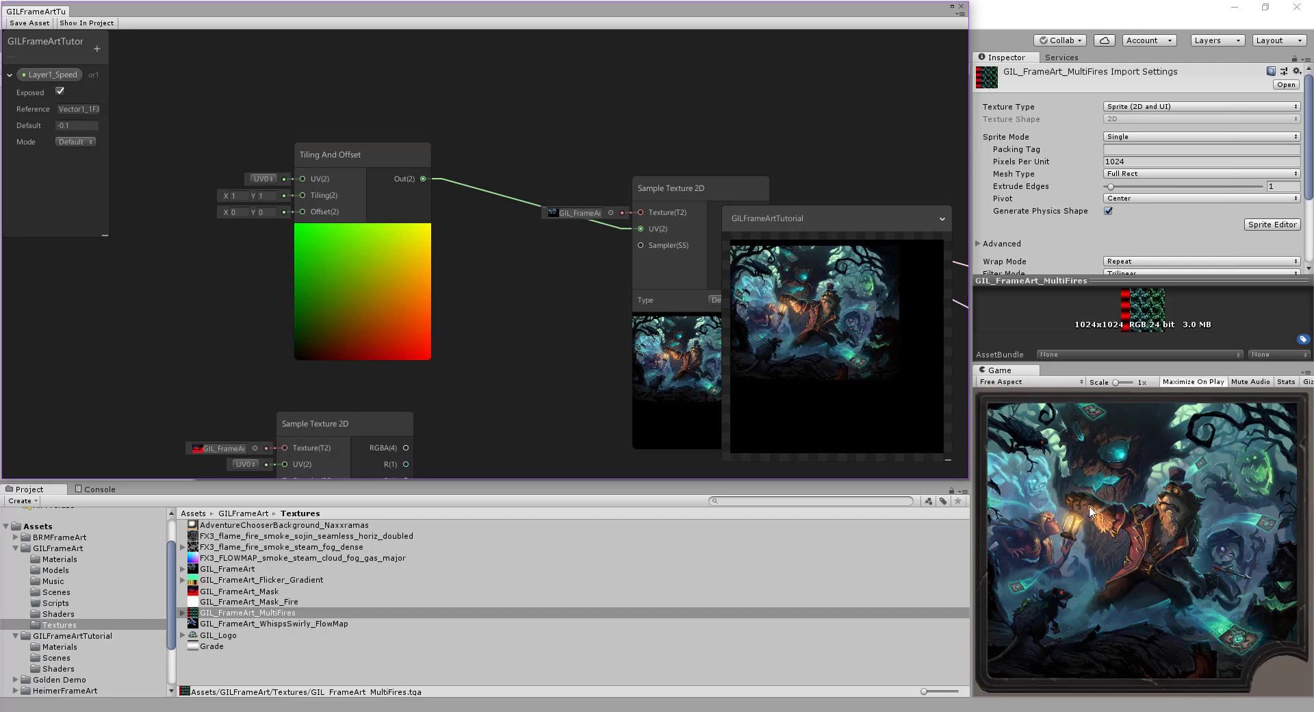
middle_click_drag(520, 269, 624, 286)
scroll(258, 256, "down", 1)
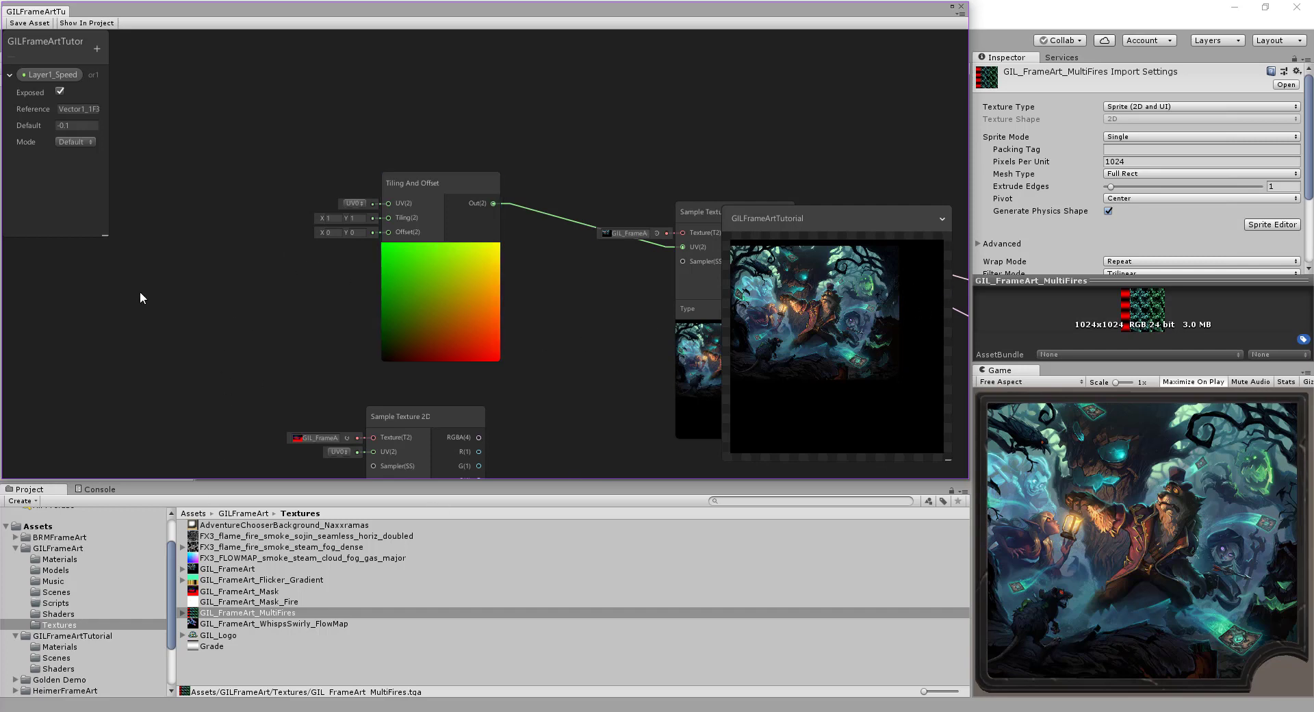
left_click(96, 49)
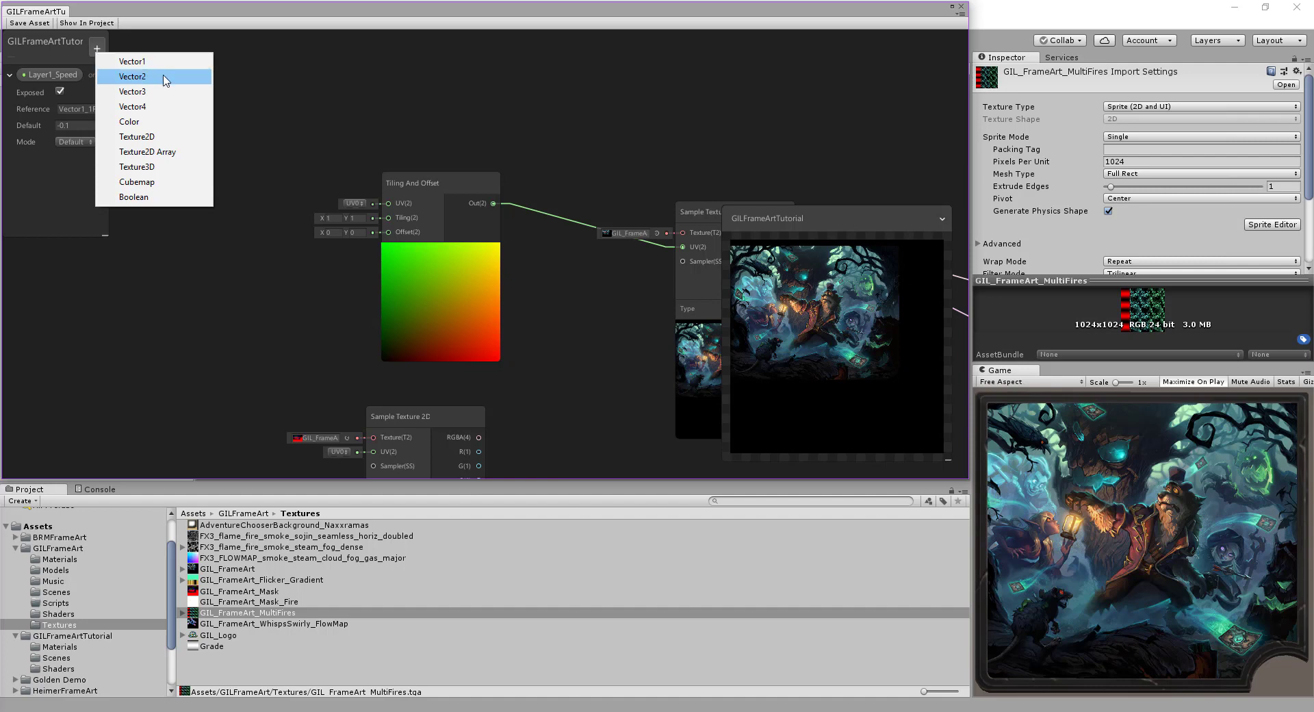
left_click(152, 108)
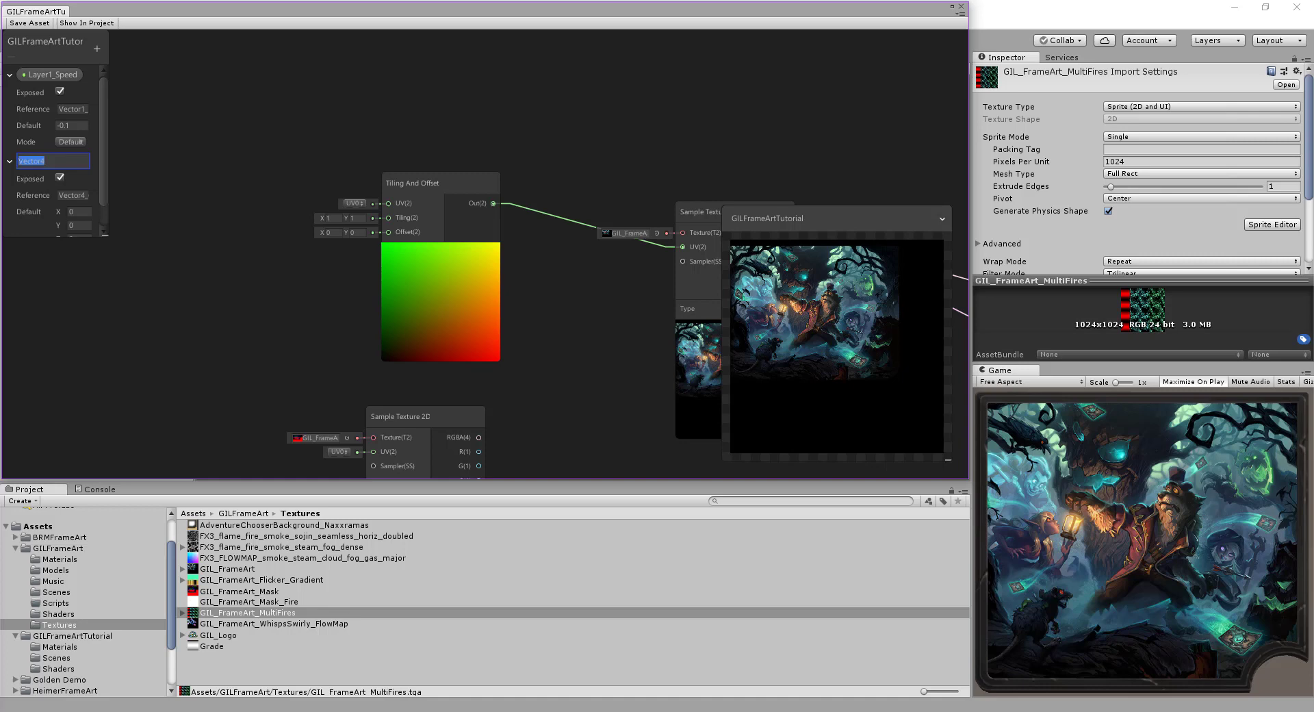
type("Til")
type("ing_Offset")
key("Return")
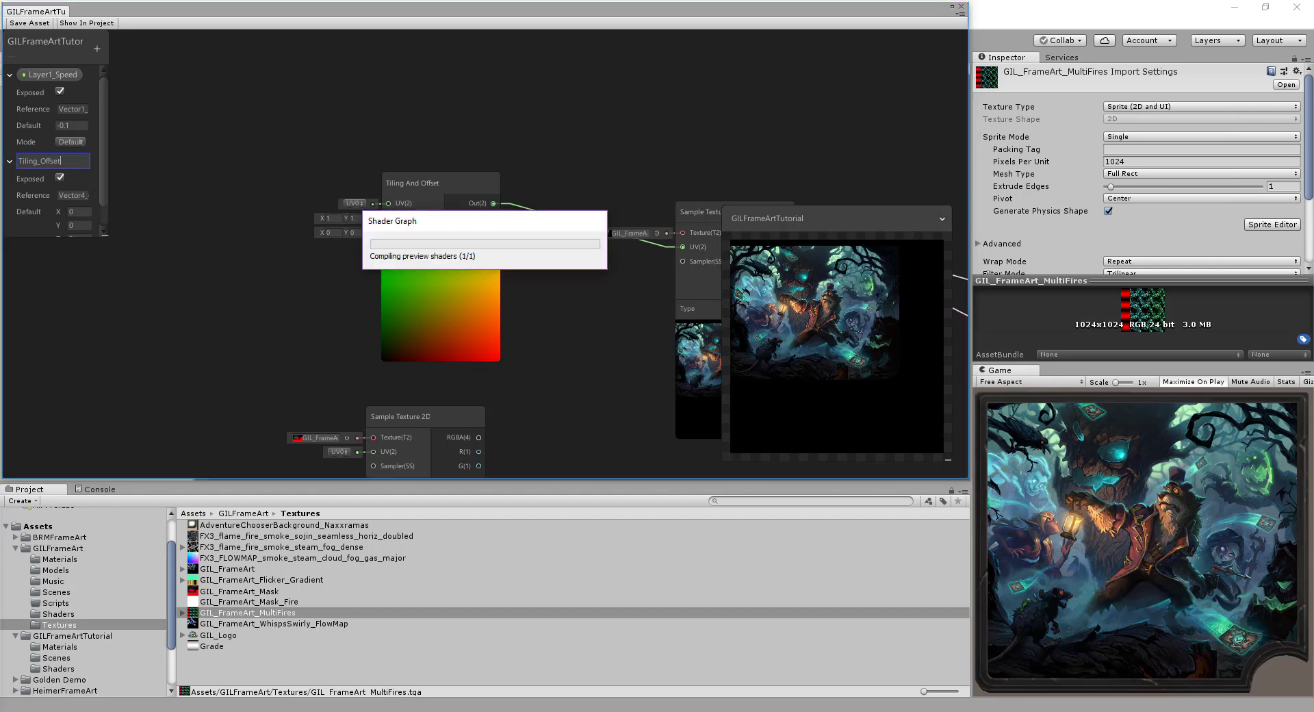
- Place a Tiling_Offset property node in the graph, well to the left of the GIL_FrameArt texture's Tiling And Offset node
left_click_drag(249, 232, 219, 230)
middle_click_drag(293, 301, 387, 305)
left_click_drag(340, 242, 229, 236)
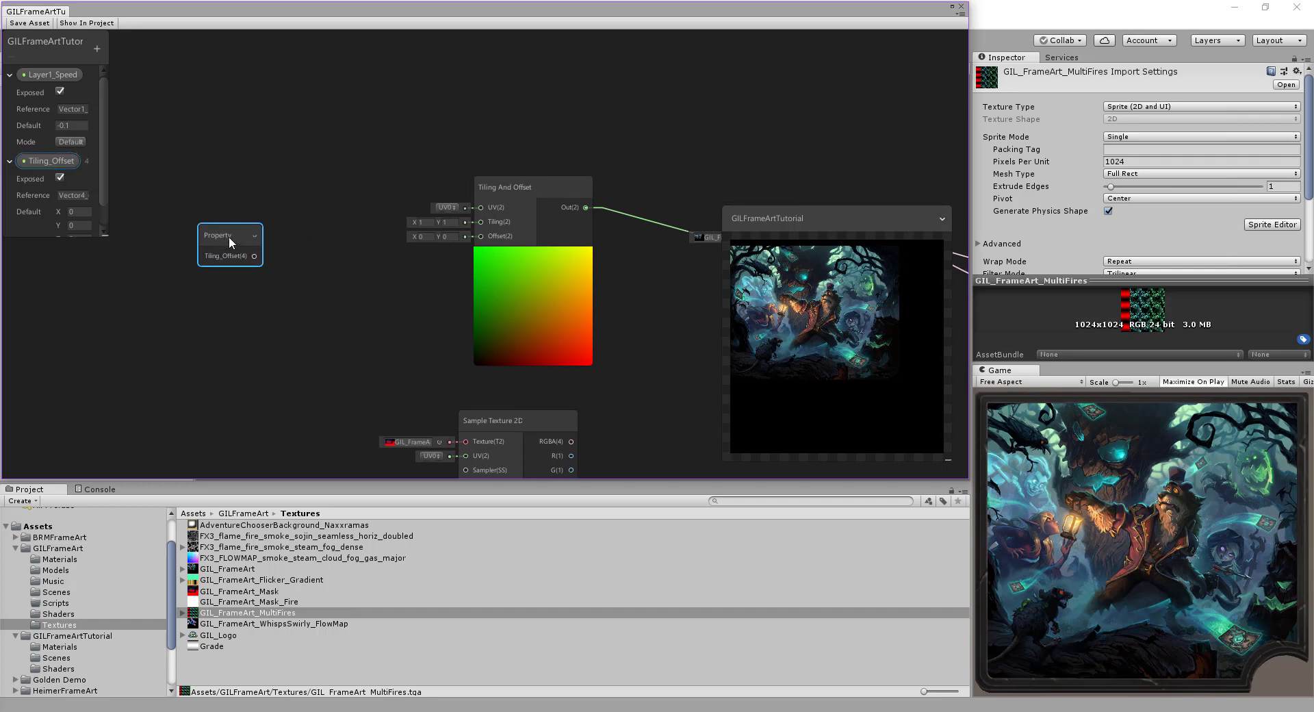
middle_click_drag(297, 256, 410, 265)
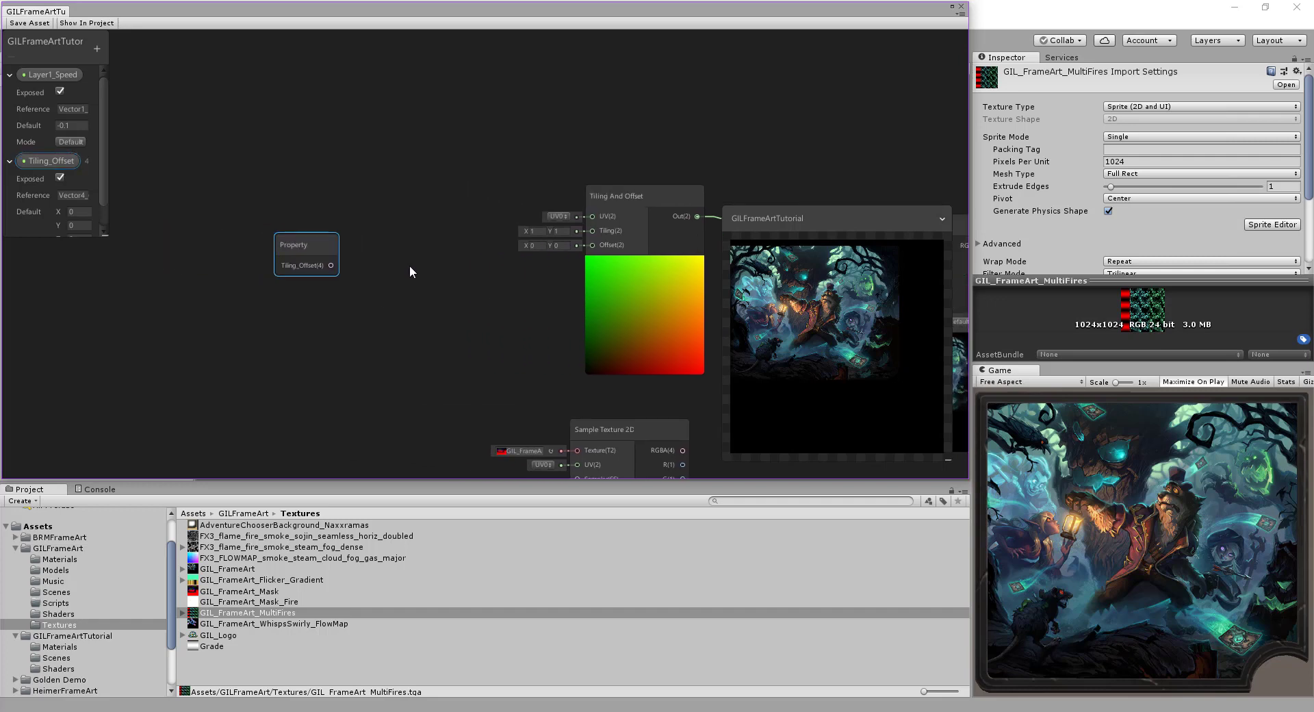
- Create a Split node, feed it from the Tiling_Offset property, and move both nodes farther away from the Tiling And Offset node
right_click(284, 228)
left_click(301, 235)
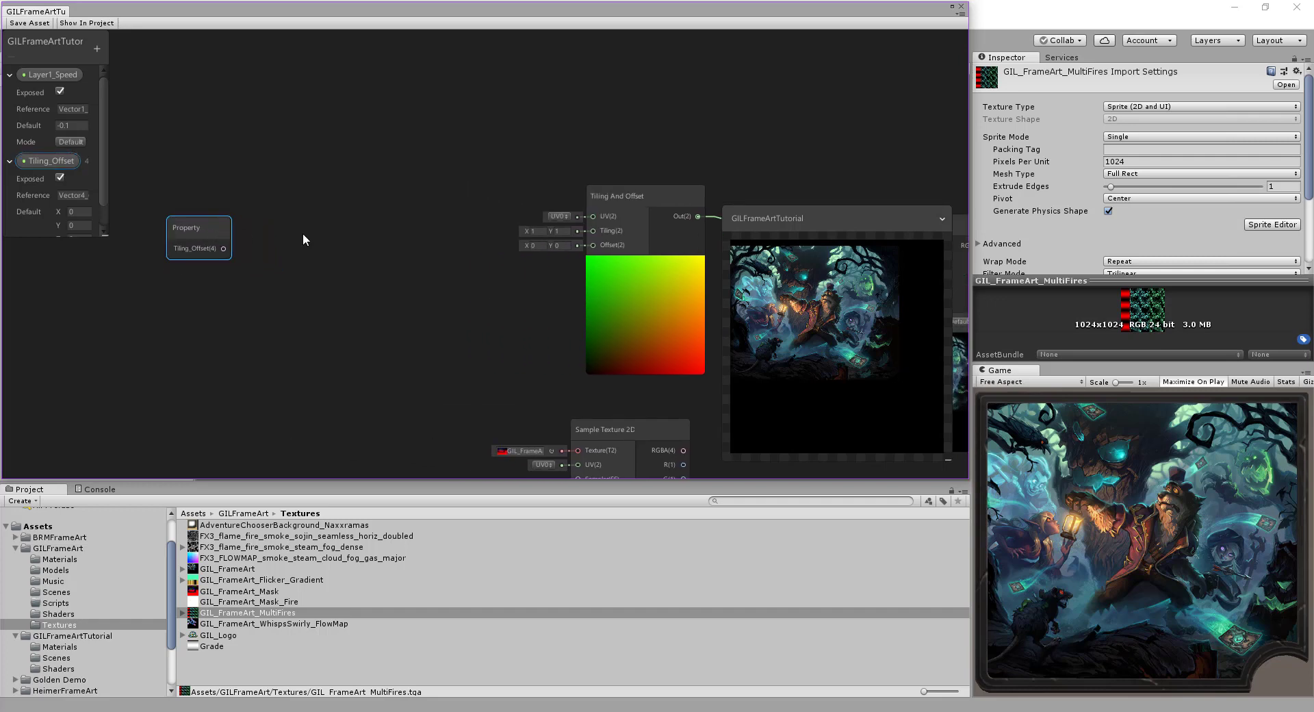
type("sli")
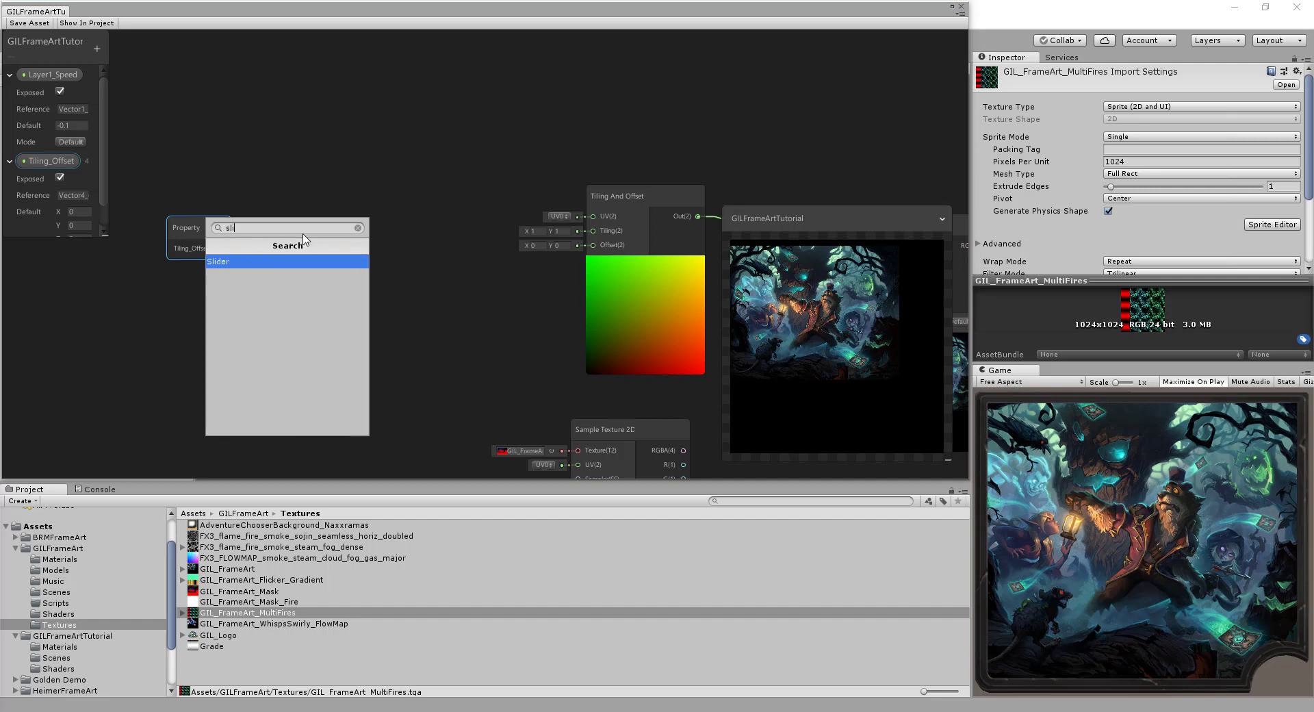
key("BackSpace")
type("pli")
left_click(233, 263)
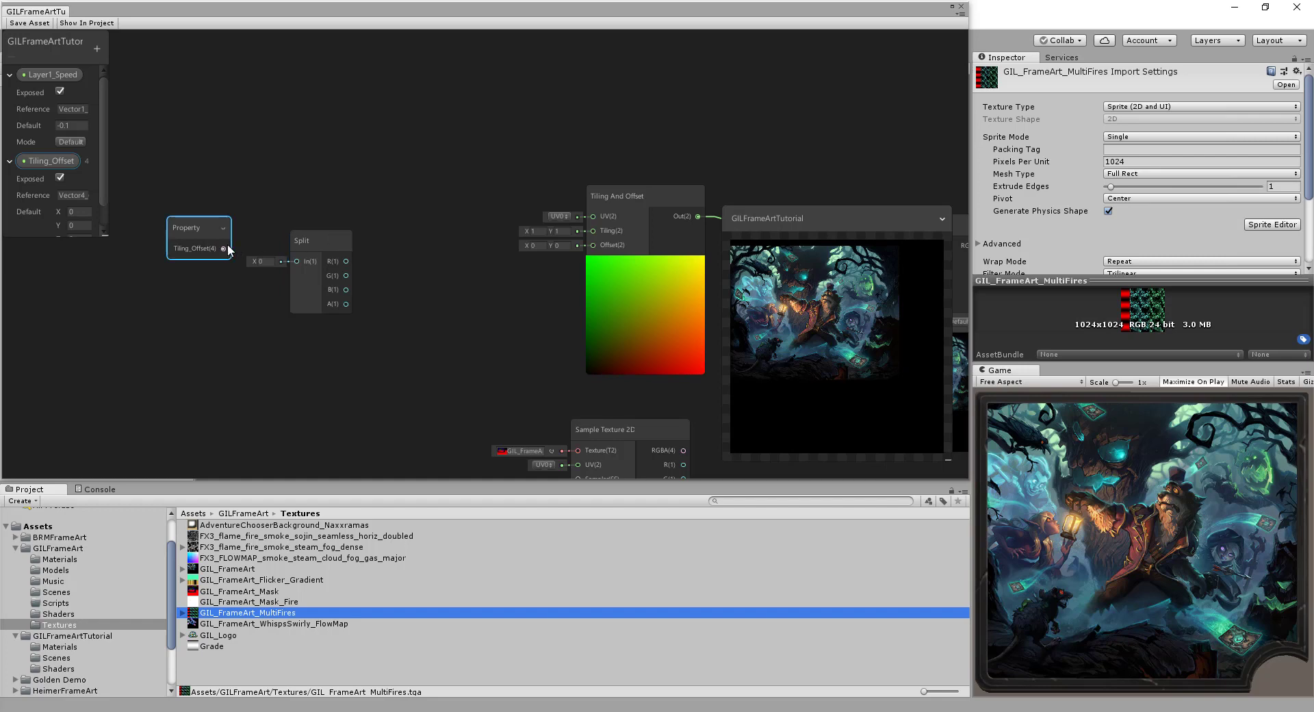
left_click_drag(223, 248, 311, 212)
left_click_drag(216, 225, 116, 235)
left_click_drag(321, 225, 236, 224)
- Create two Vector 2 nodes, one above the other, between the Split node and the Tiling And Offset node
right_click(410, 194)
left_click(429, 203)
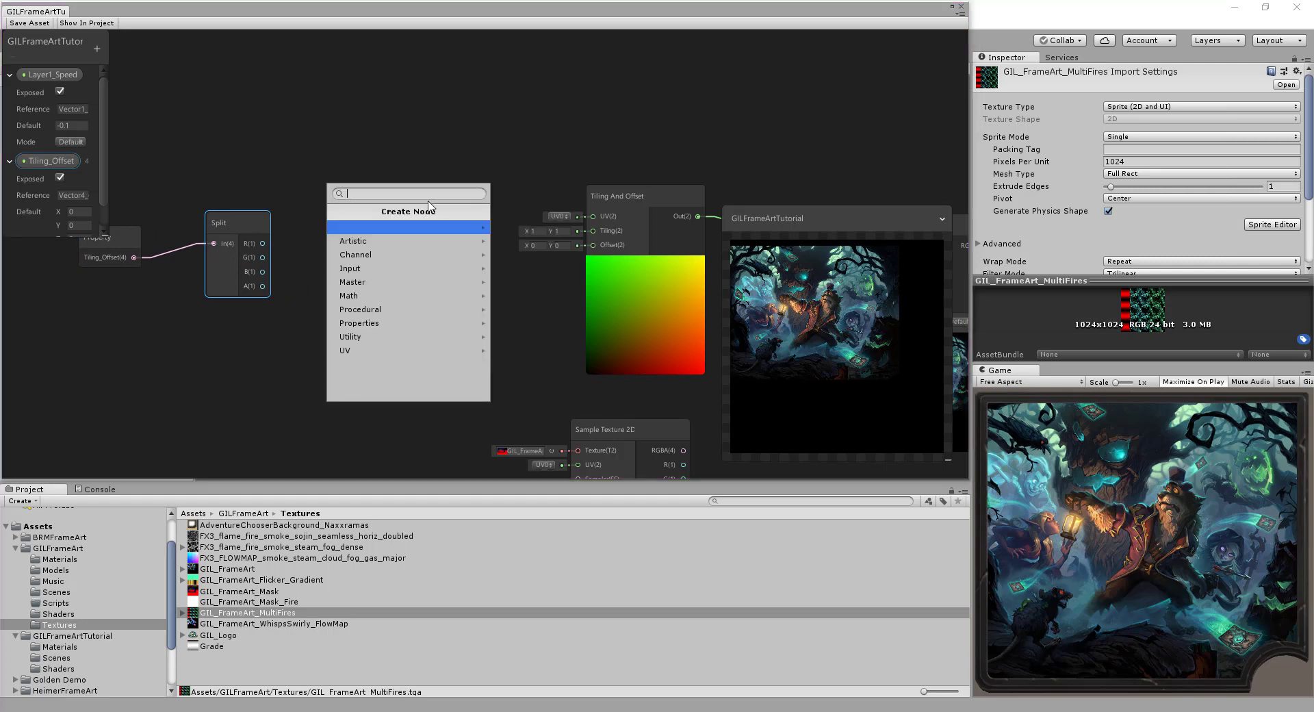
type("vect")
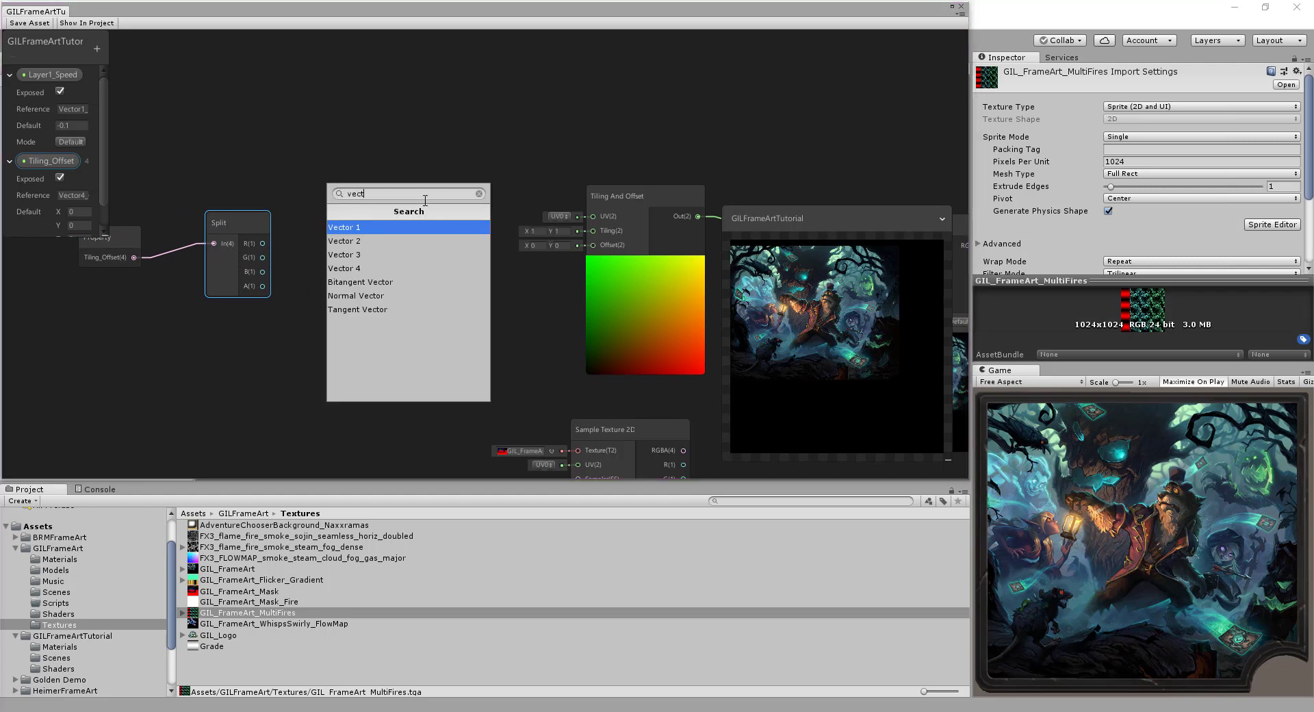
left_click(399, 241)
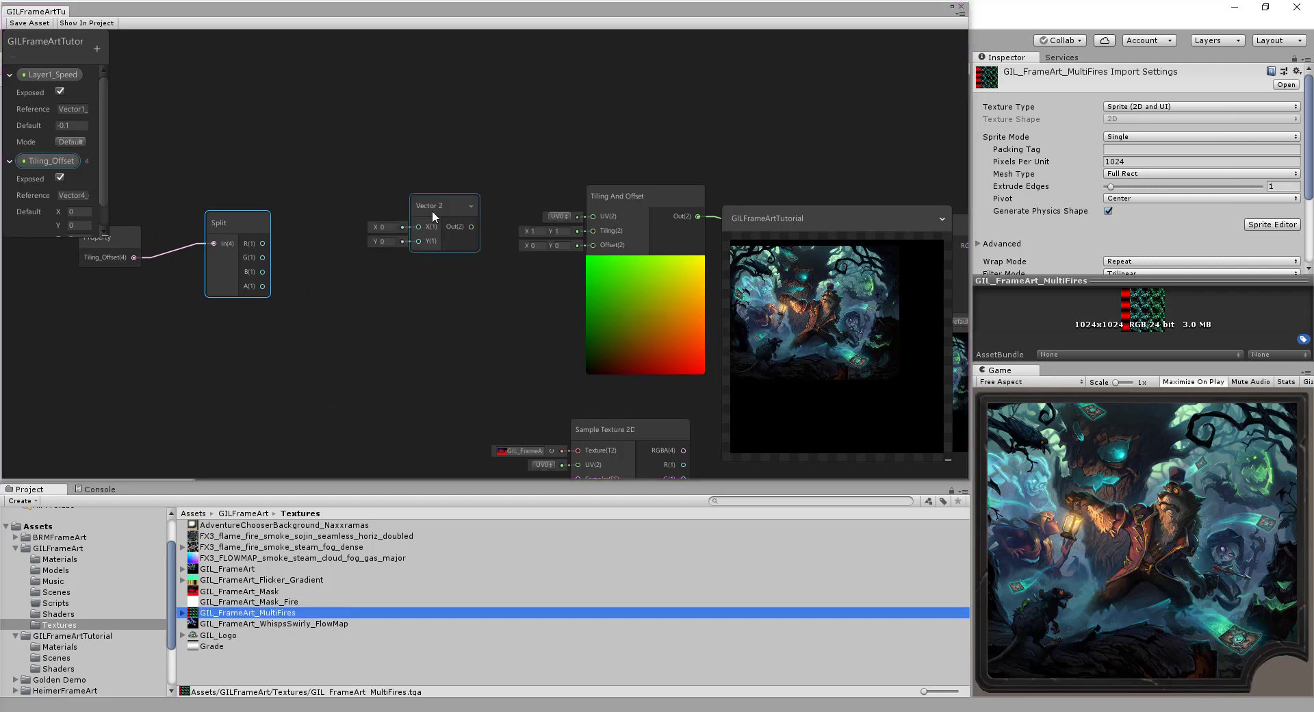
left_click_drag(411, 211, 392, 152)
right_click(392, 270)
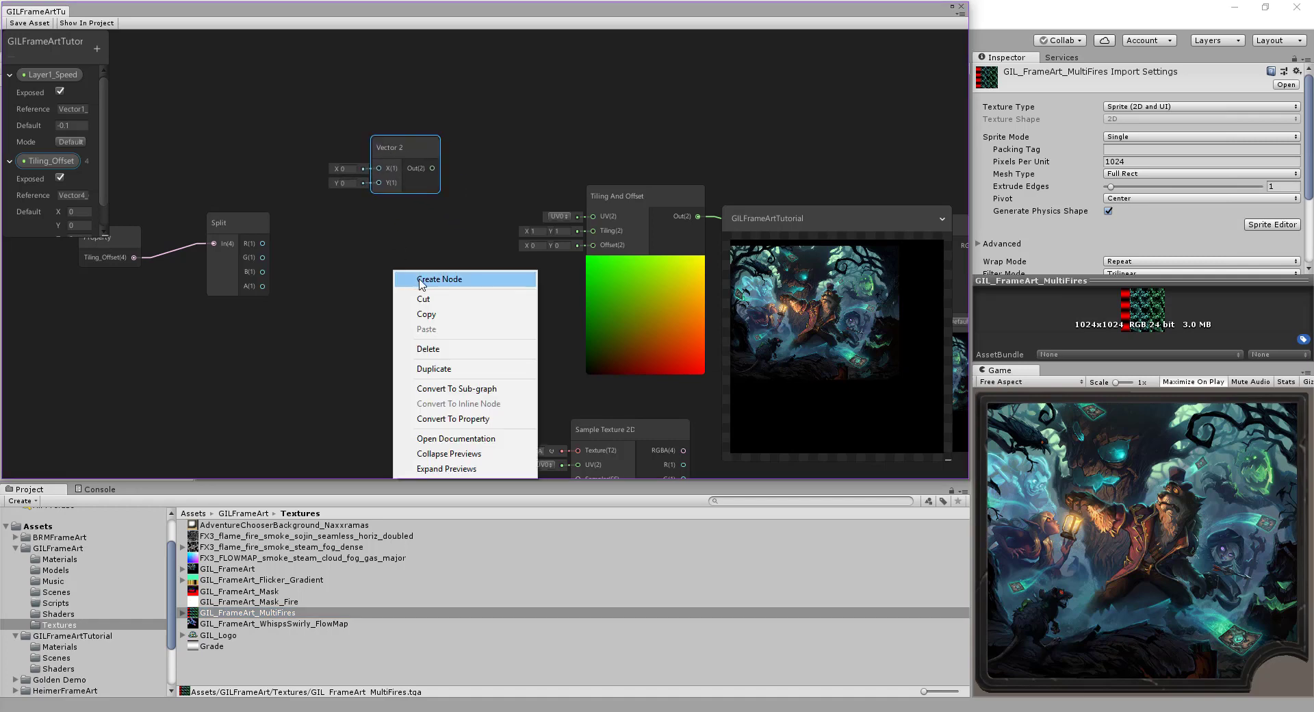
right_click(399, 139)
left_click(440, 223)
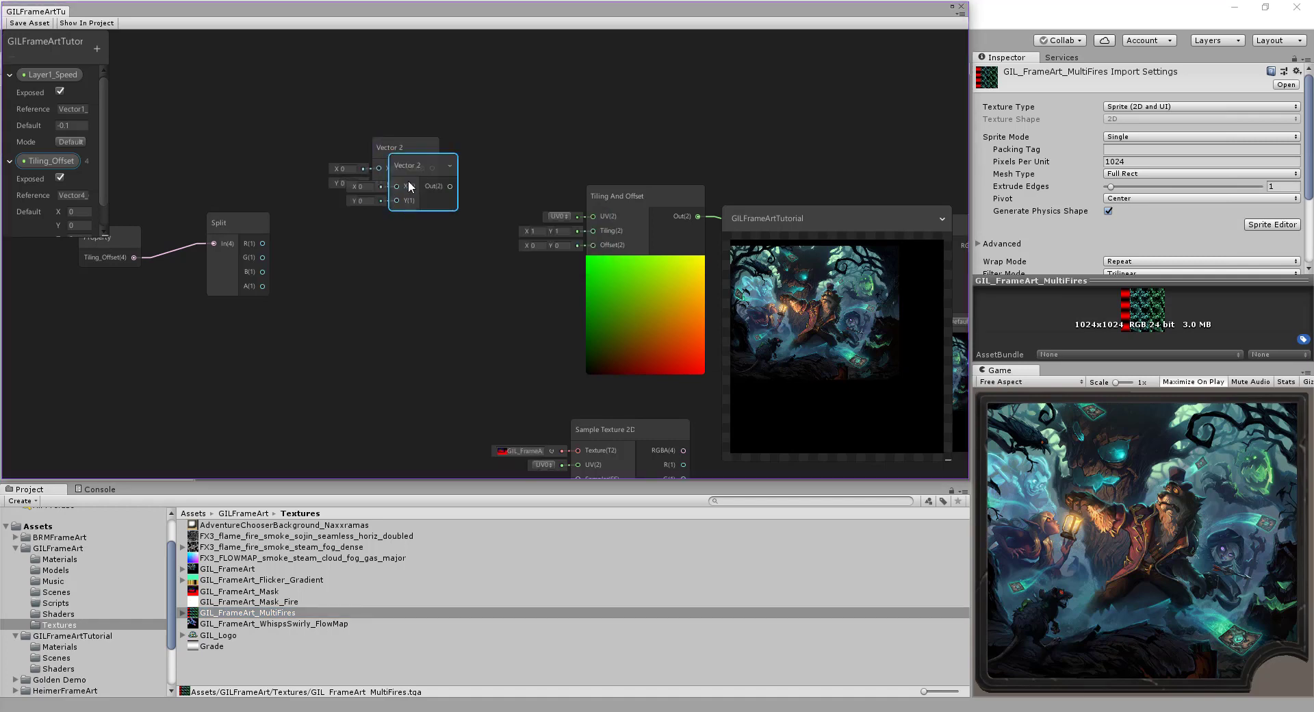
left_click_drag(410, 182, 397, 272)
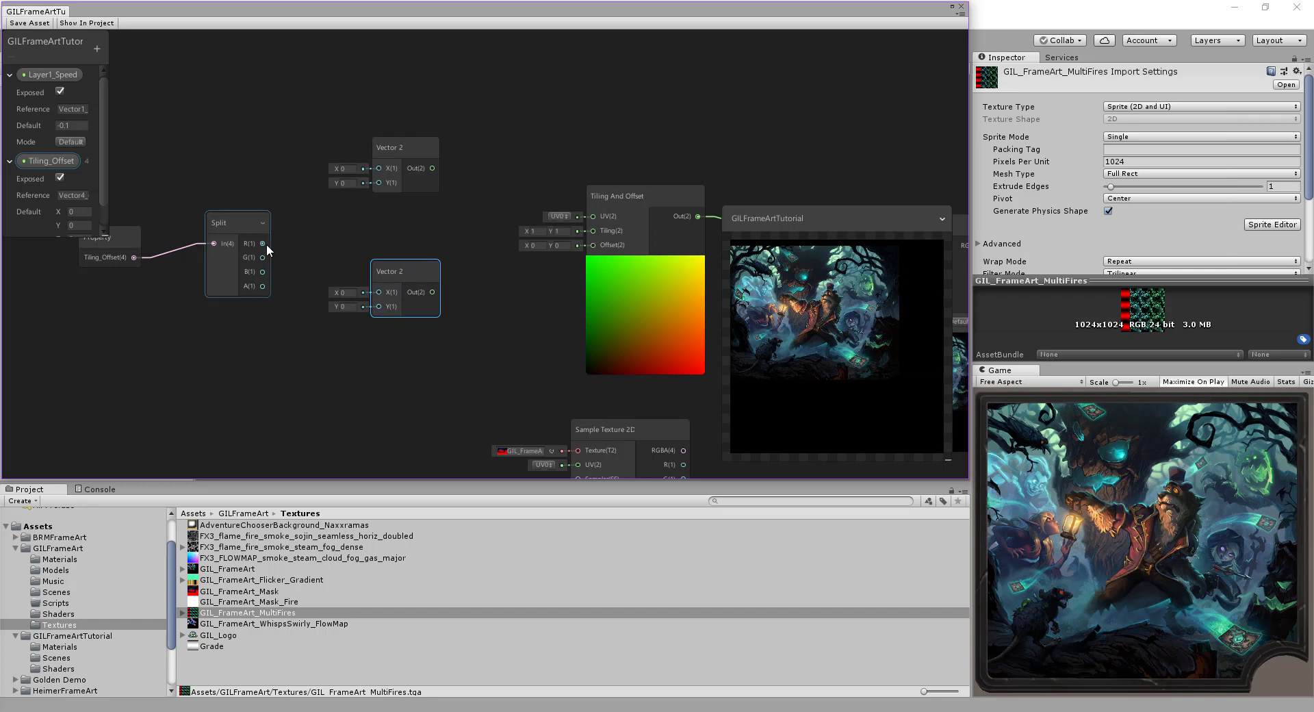
- Connect Split's R and G to X and Y of the upper Vector 2, and B and A to X and Y of the lower one
left_click_drag(264, 243, 379, 168)
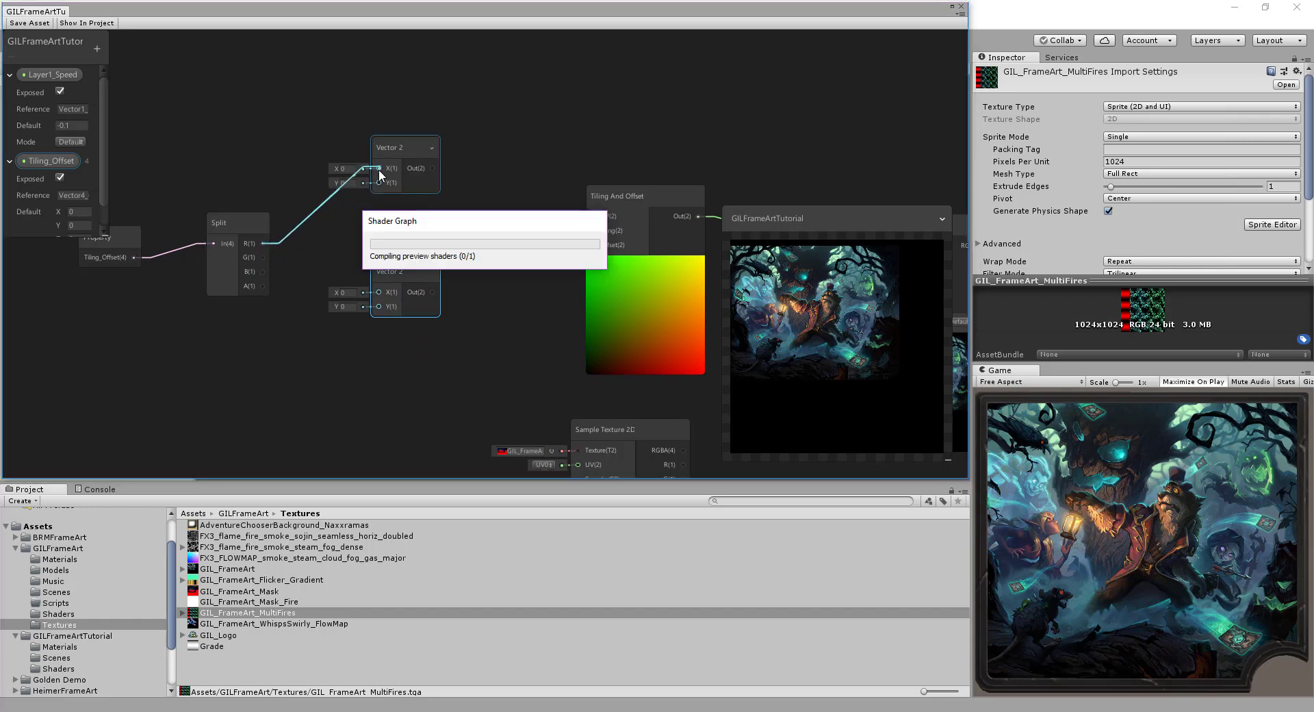
left_click_drag(262, 257, 379, 182)
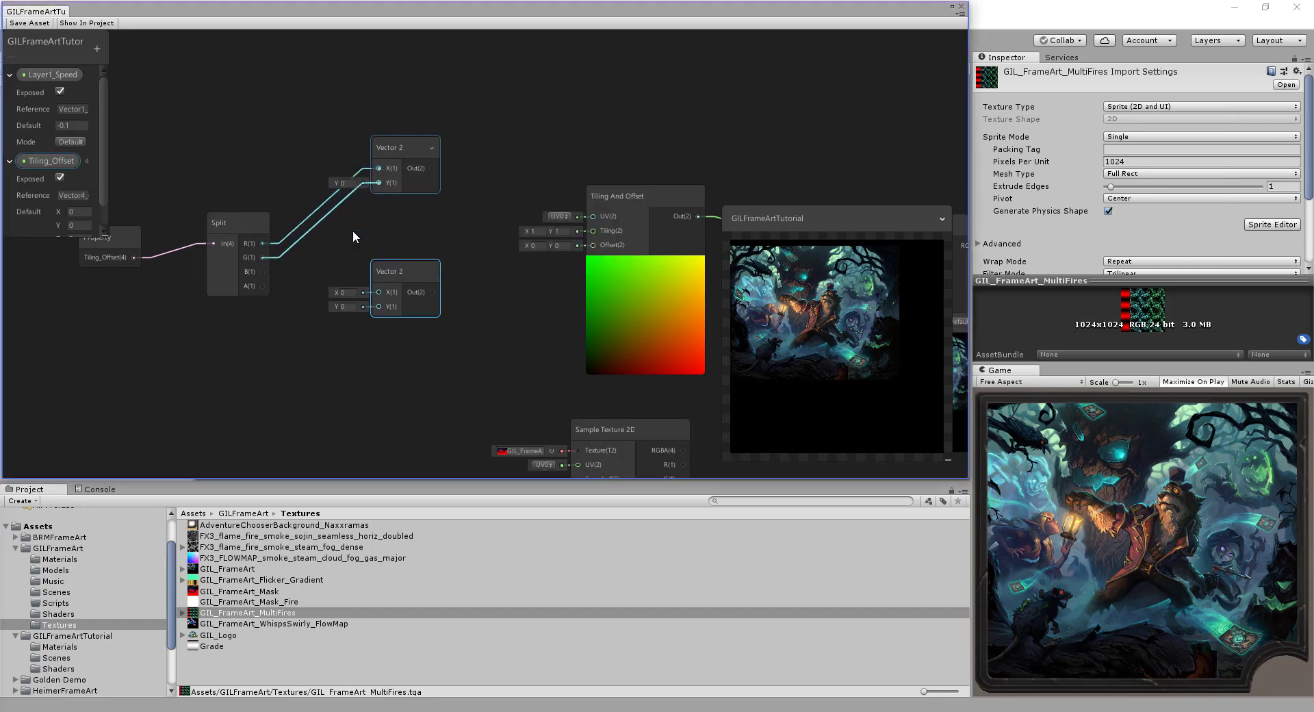
left_click_drag(262, 272, 379, 291)
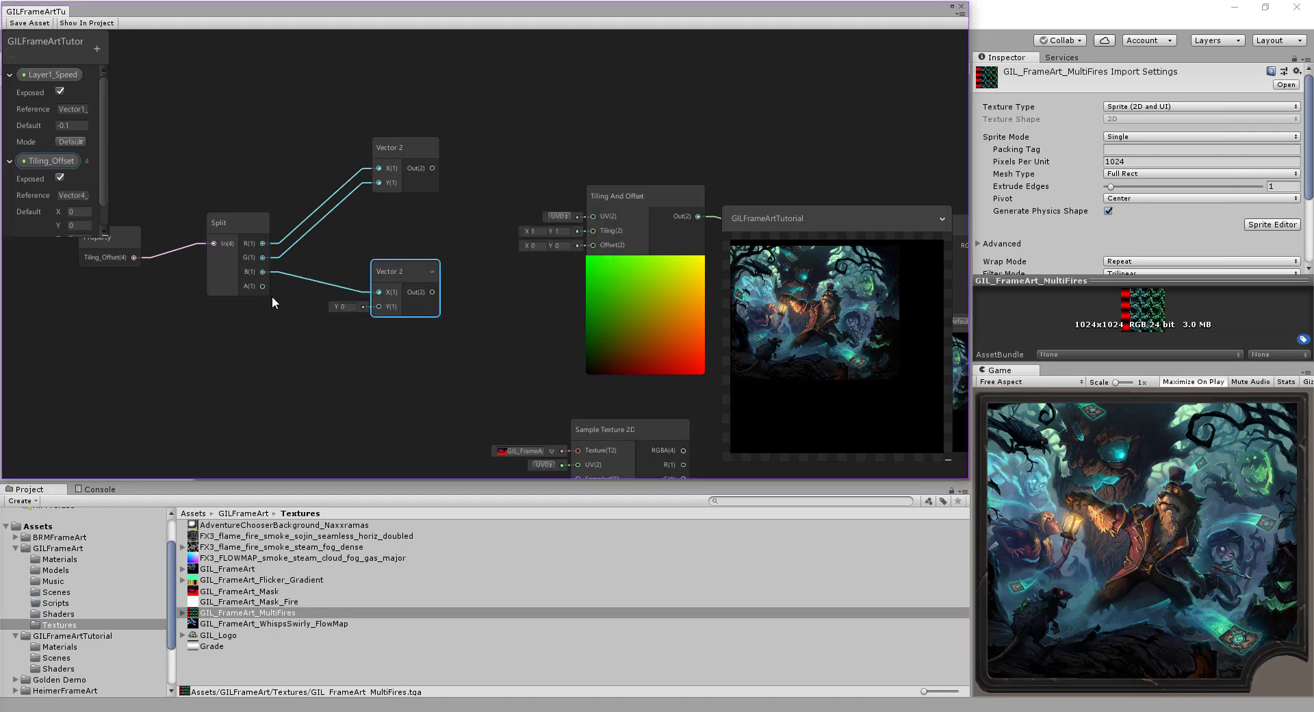
left_click_drag(262, 287, 378, 306)
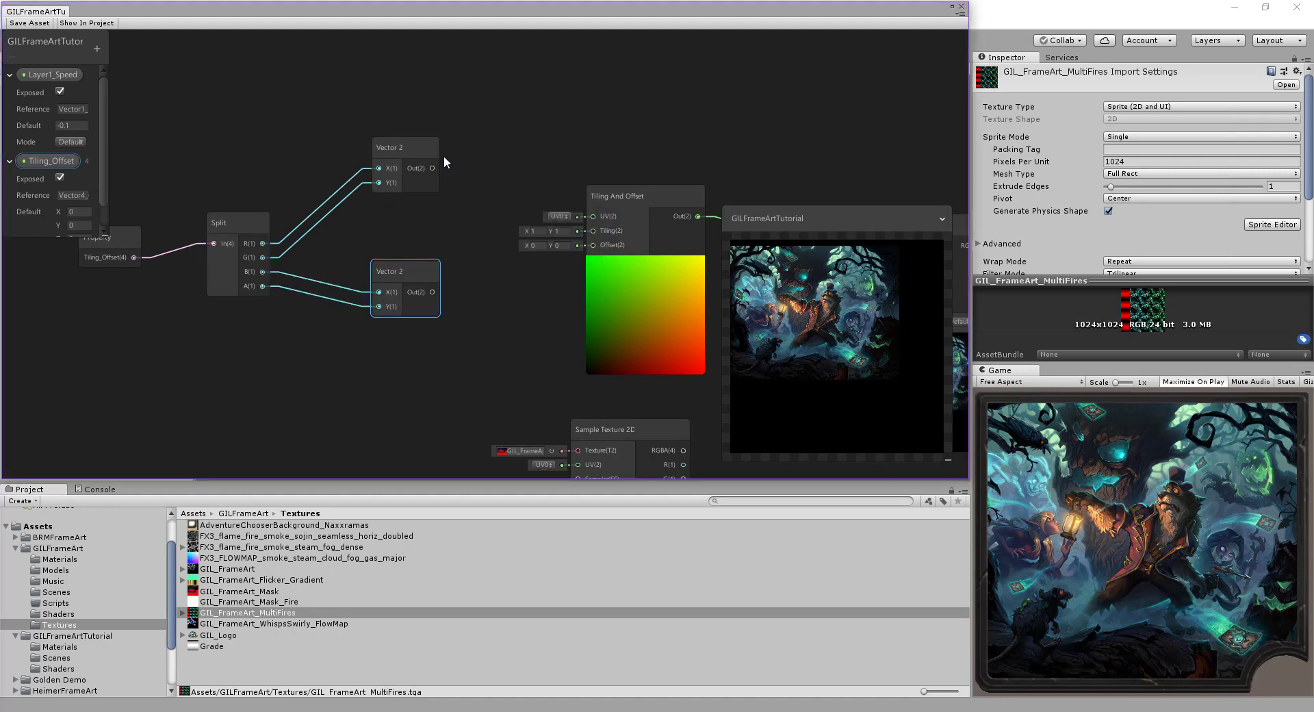
- Connect the upper Vector 2 output to the Tiling input and the lower one to the Offset input of Tiling And Offset
left_click_drag(466, 184, 593, 232)
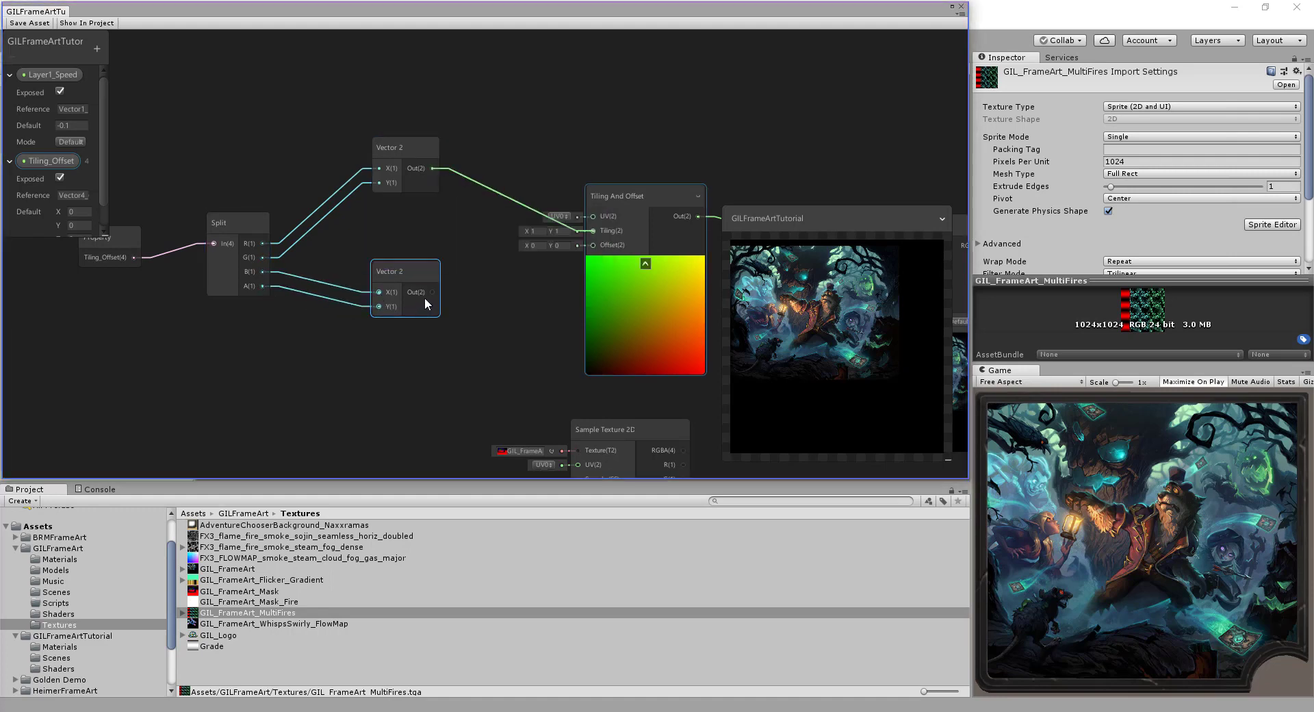
left_click_drag(432, 292, 593, 245)
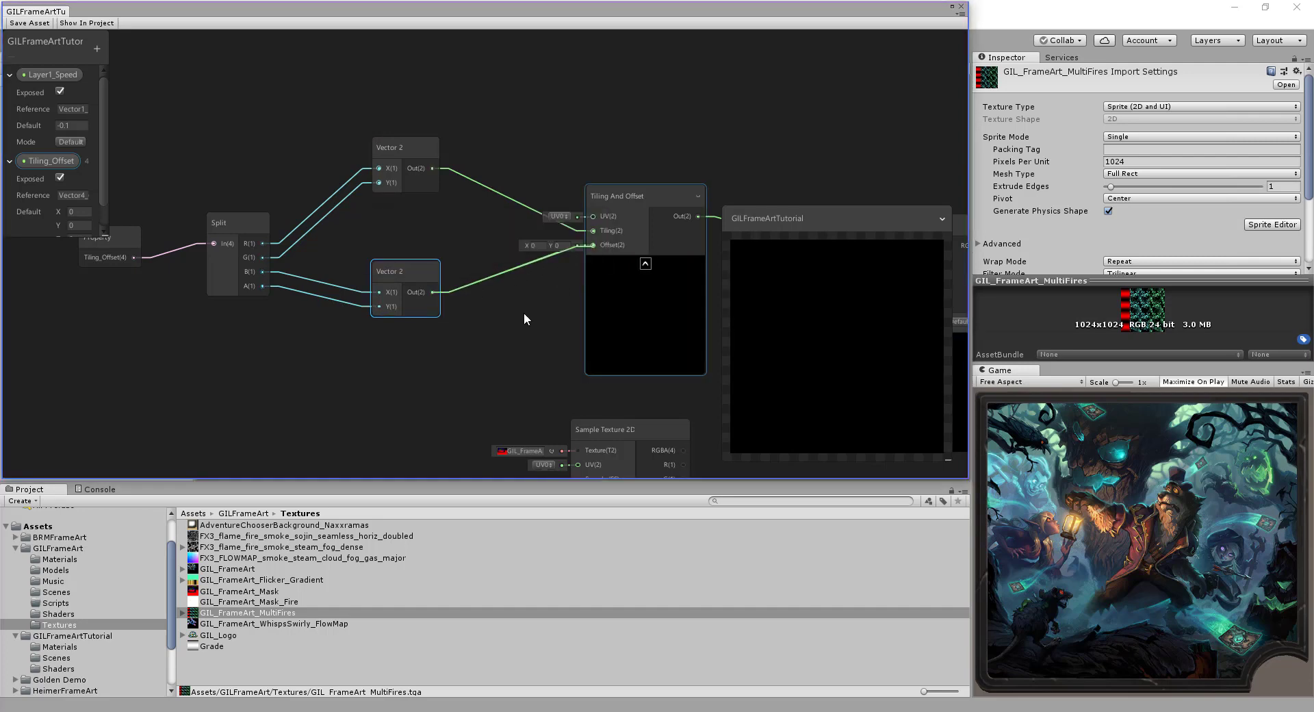
scroll(527, 330, "down", 4)
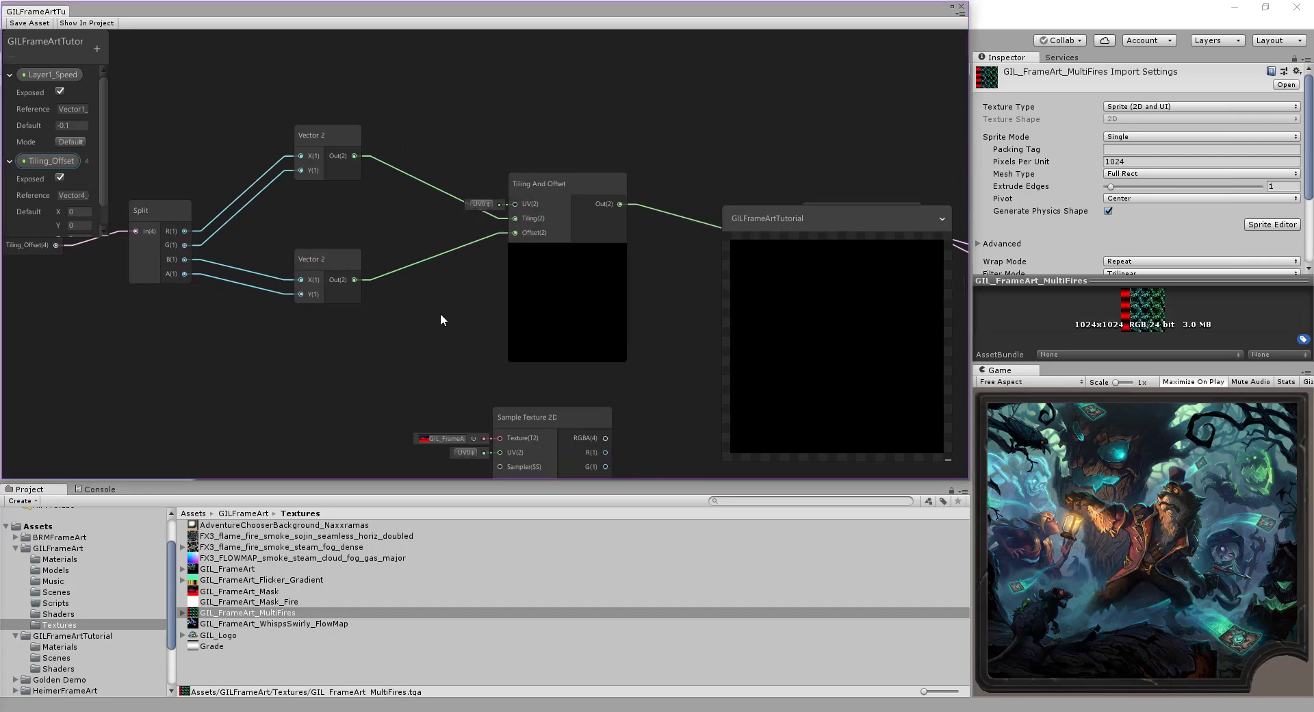
middle_click_drag(601, 308, 548, 263)
scroll(367, 297, "up", 2)
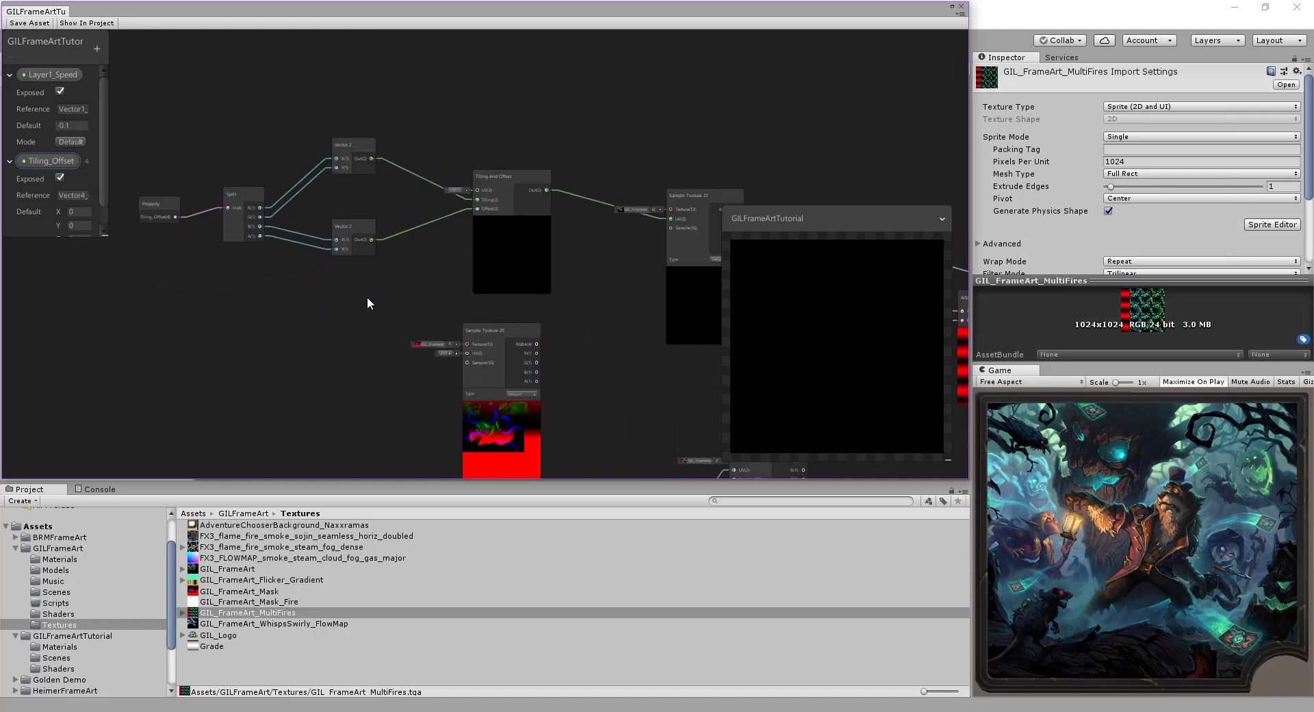
- Set the Tiling_Offset property's default X and Y values to 1
scroll(51, 216, "down", 1)
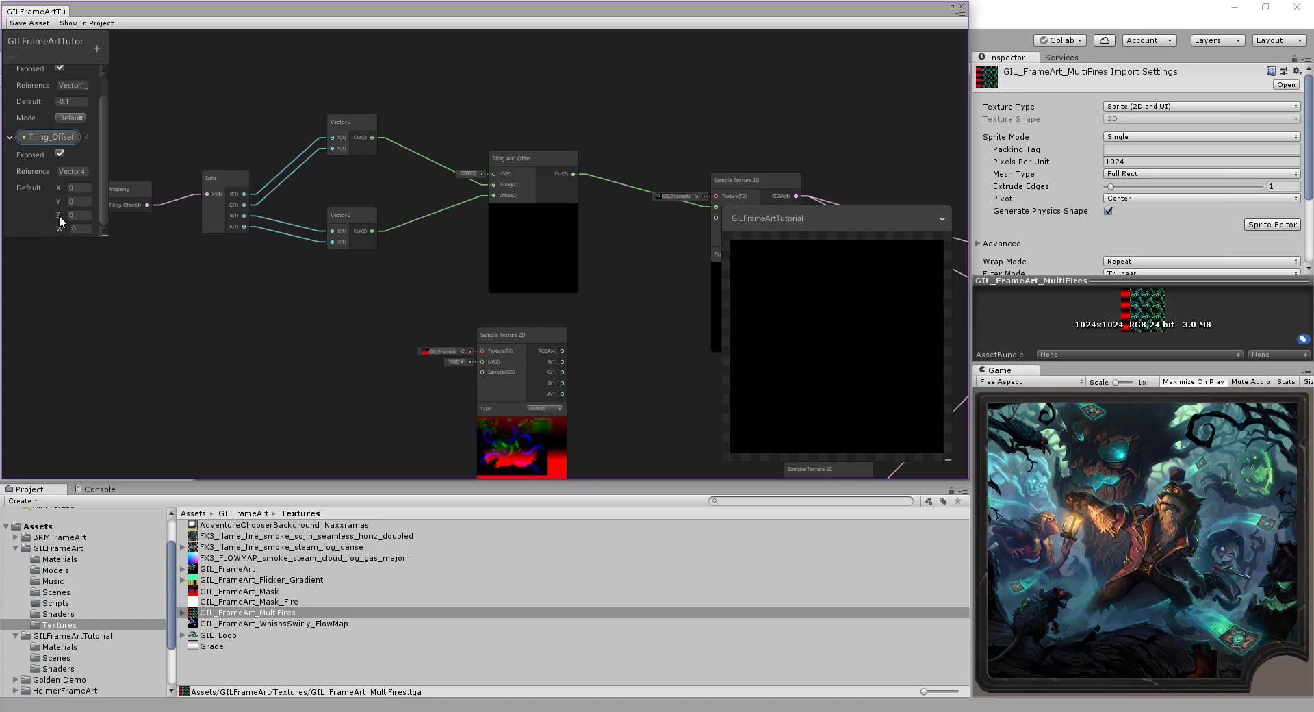
left_click(80, 187)
type("1")
left_click(81, 200)
type("1")
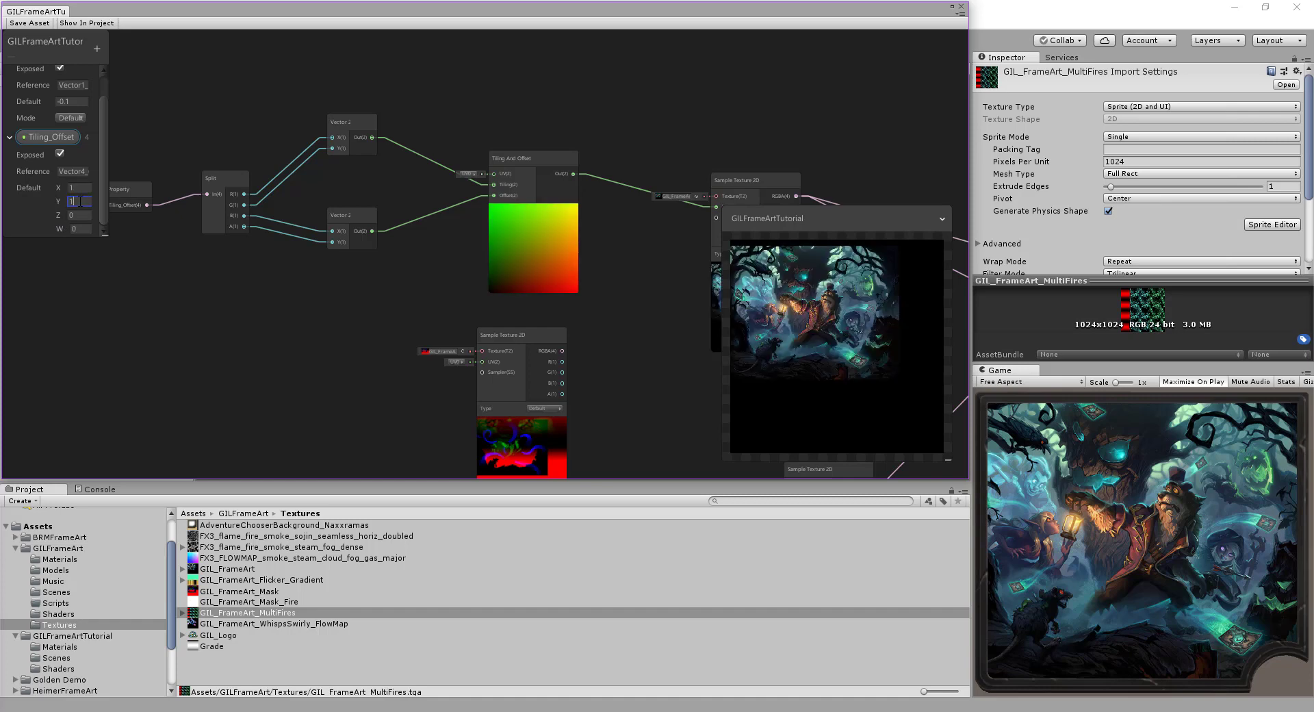
- Move the Tiling_Offset property above Layer1_Speed in the shader graph's property list
middle_click_drag(285, 295, 253, 284)
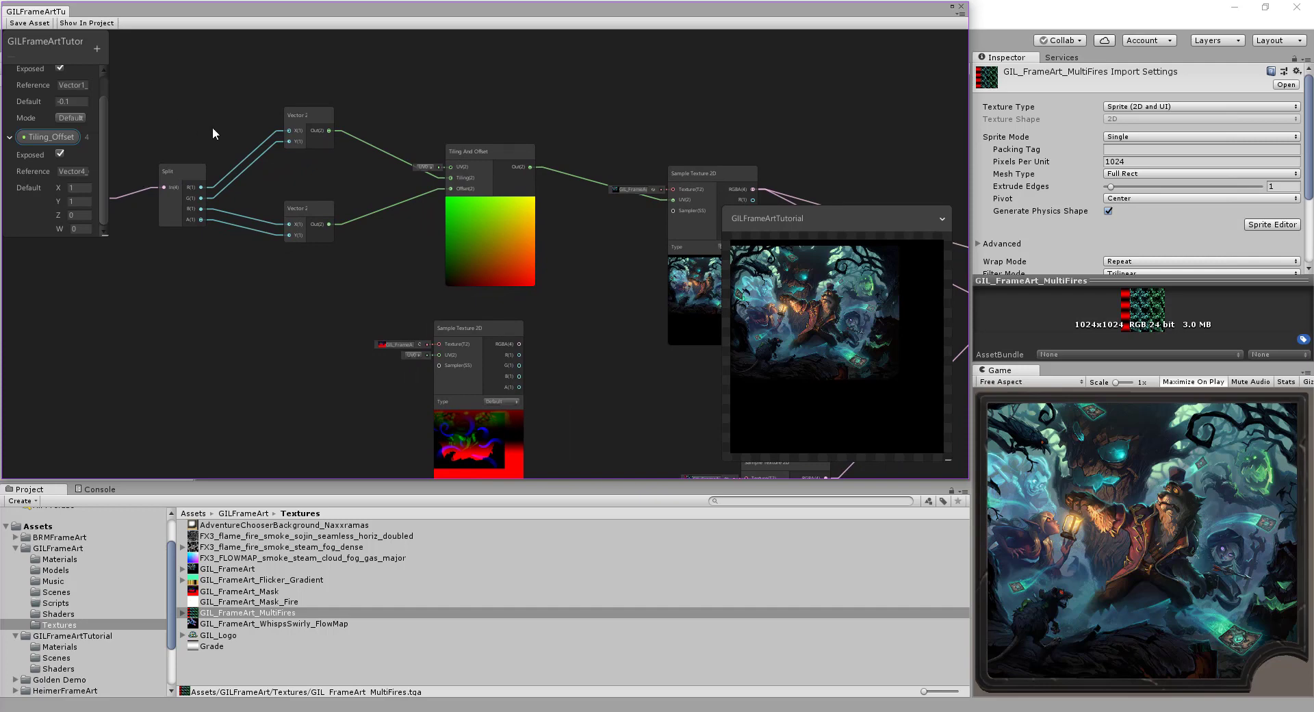
middle_click_drag(213, 129, 343, 131)
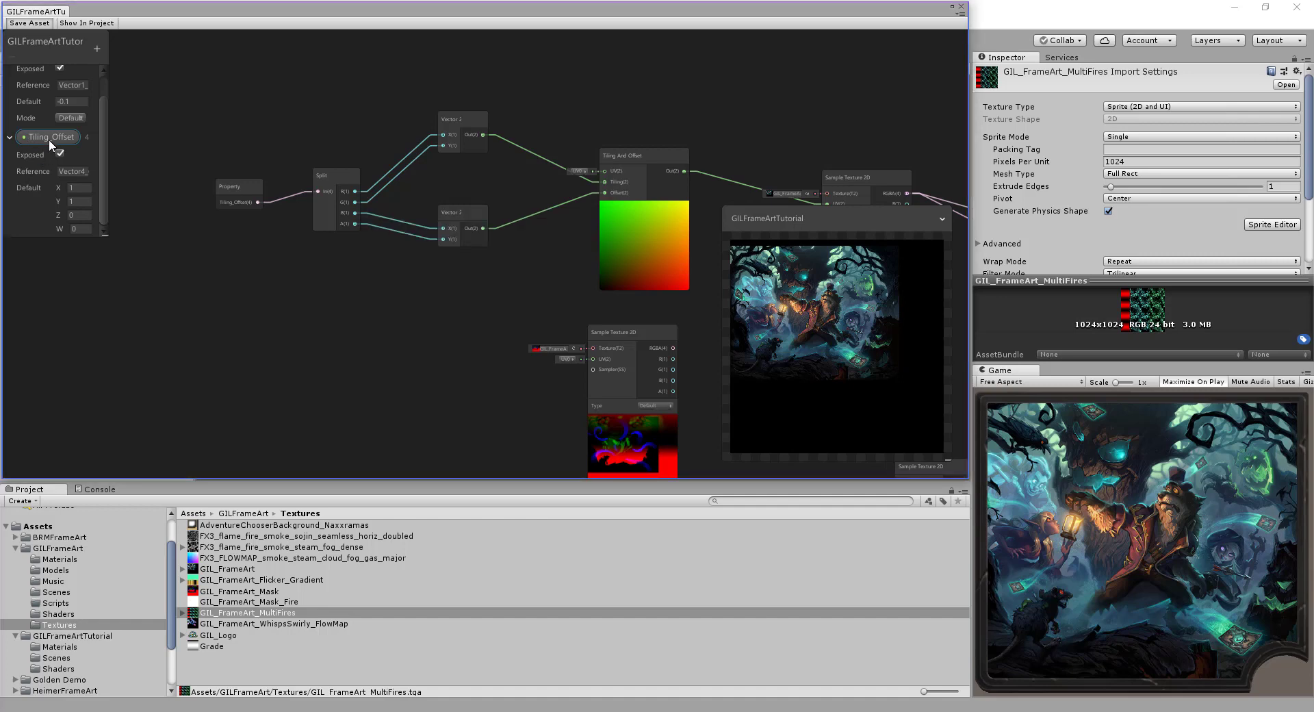
left_click_drag(52, 135, 46, 68)
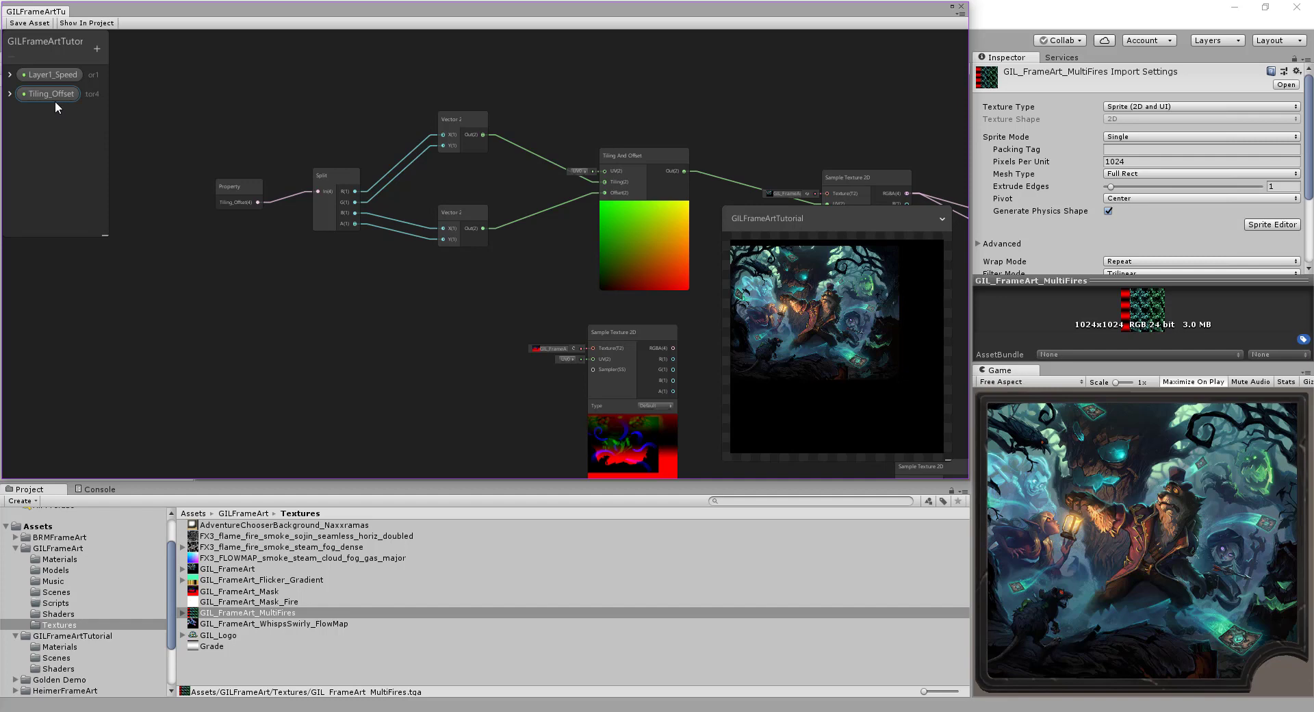
left_click_drag(55, 100, 51, 72)
left_click(9, 94)
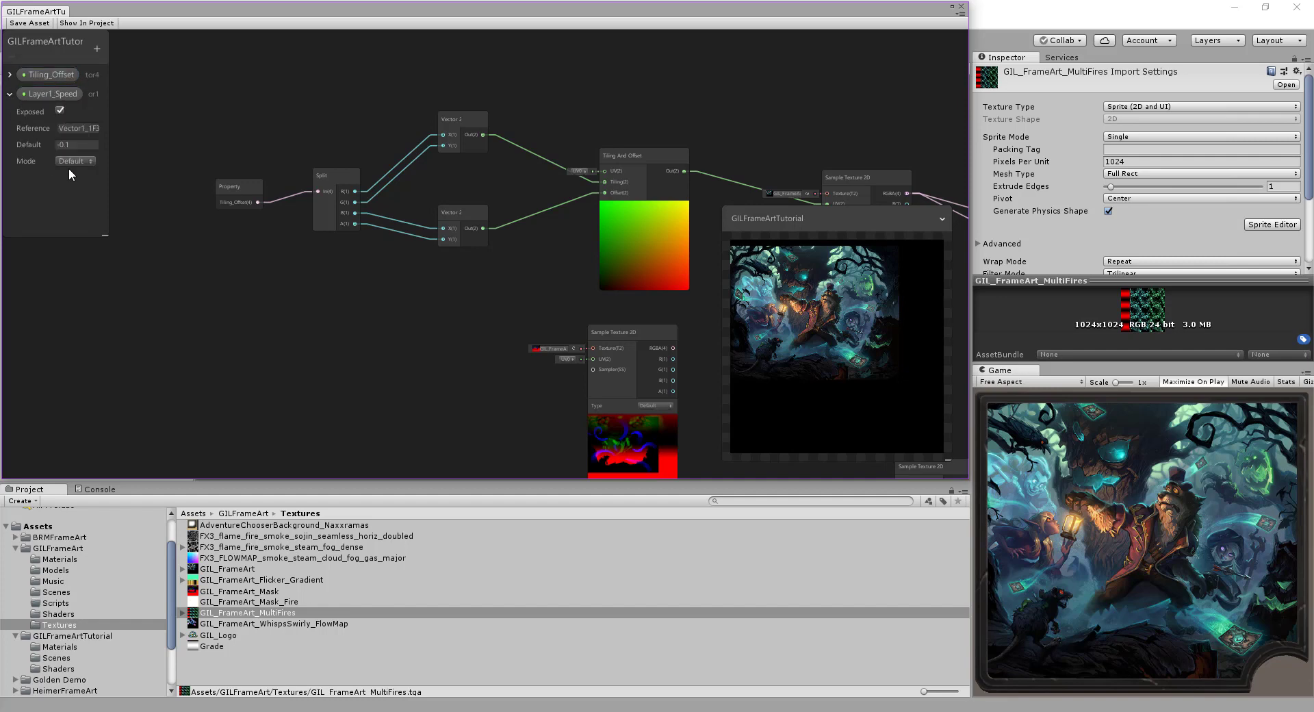
left_click(11, 94)
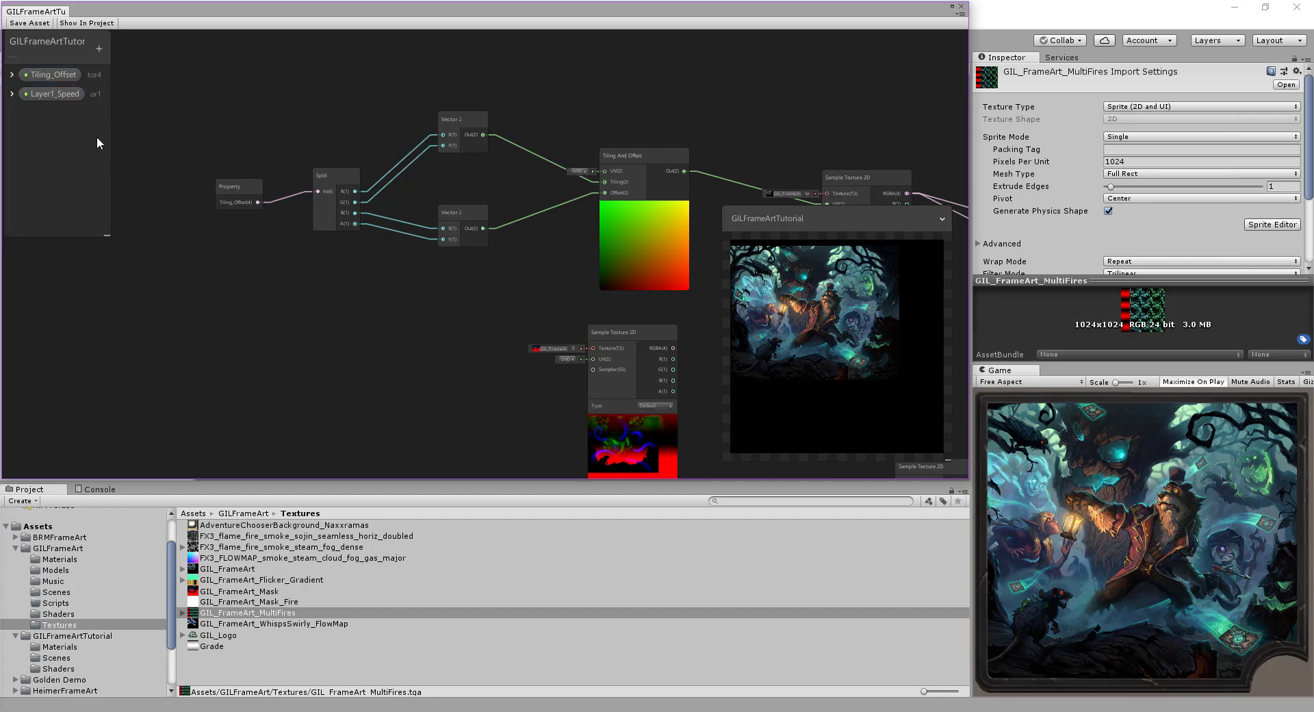
- Save the shader graph and select the GILFrameArt material in the GILFrameArtTutorial Materials folder
left_click(31, 23)
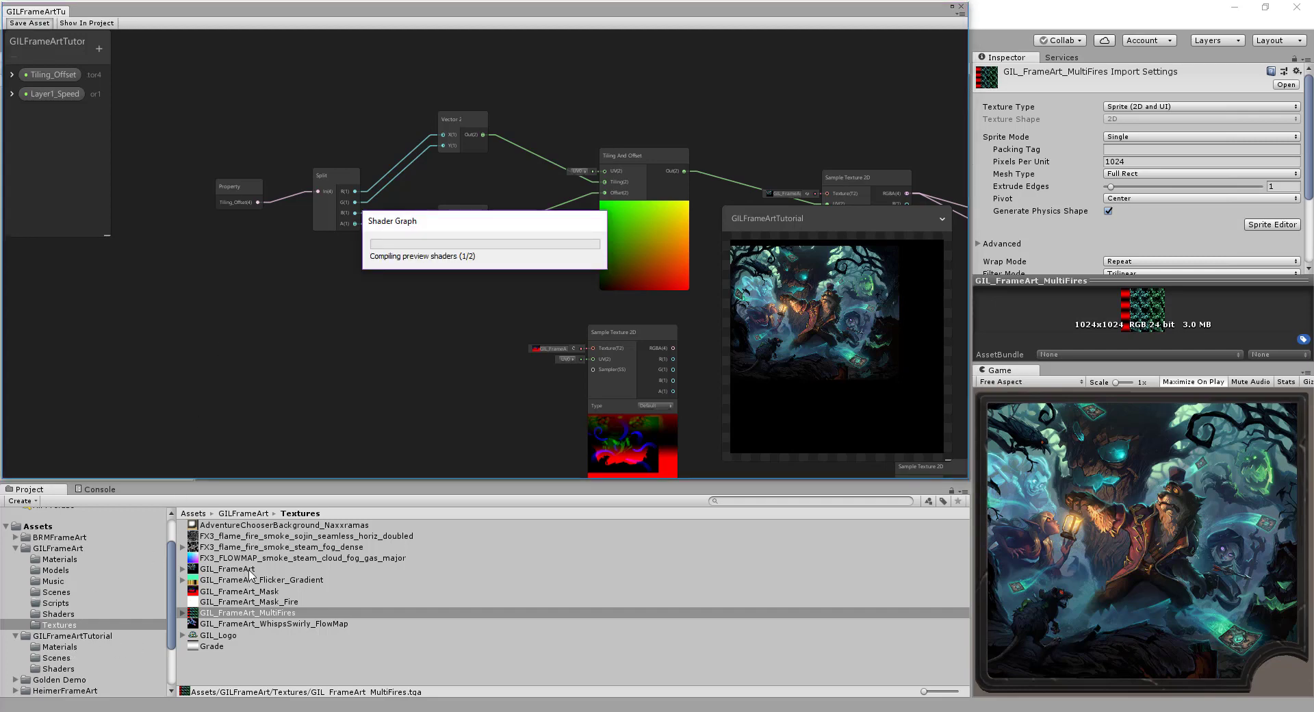
left_click(60, 647)
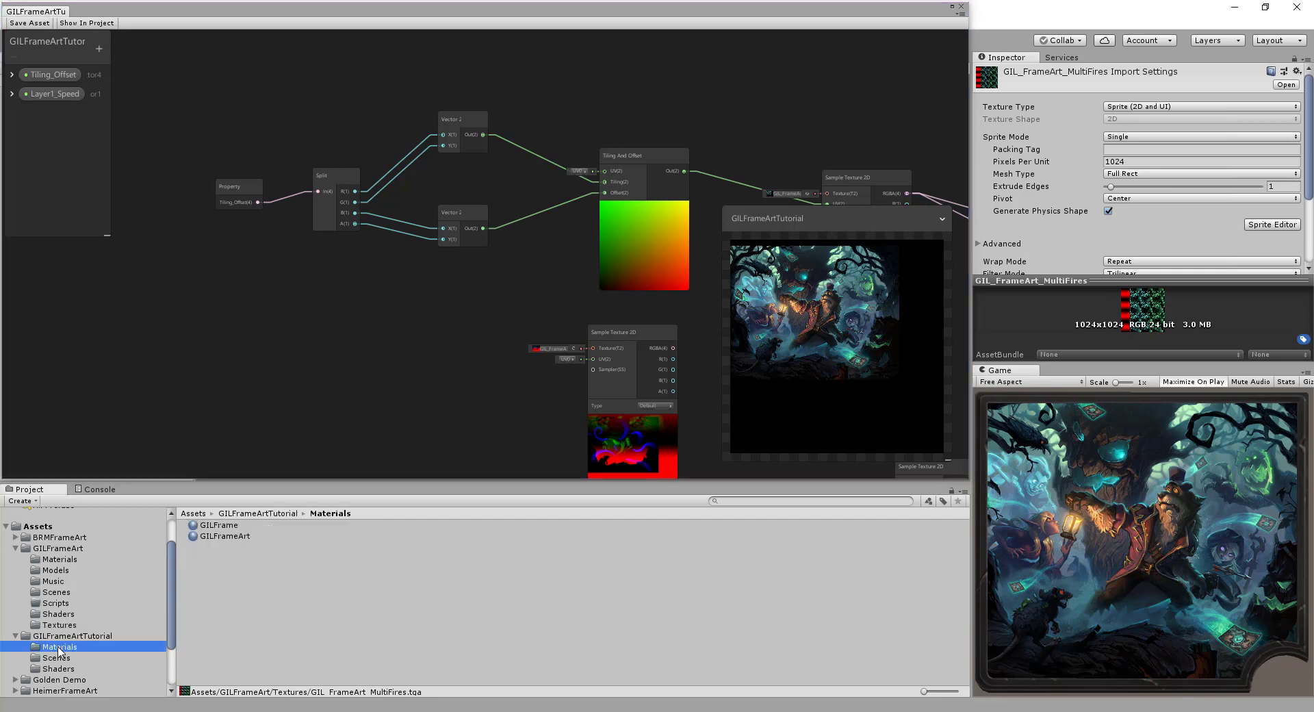
left_click(223, 537)
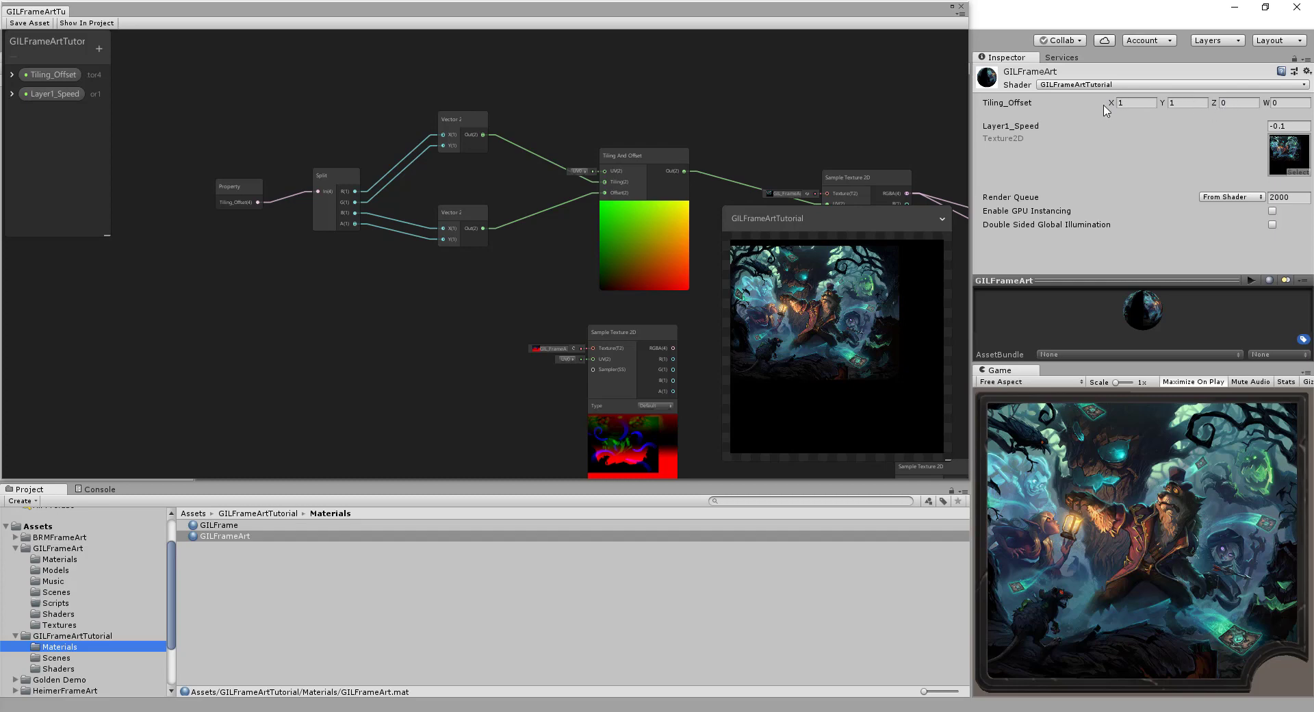
- Set the GILFrameArt material's Tiling_Offset X to 1.06 and Y to 1.02
left_click_drag(1114, 108, 1114, 109)
left_click(1140, 105)
left_click(1141, 105)
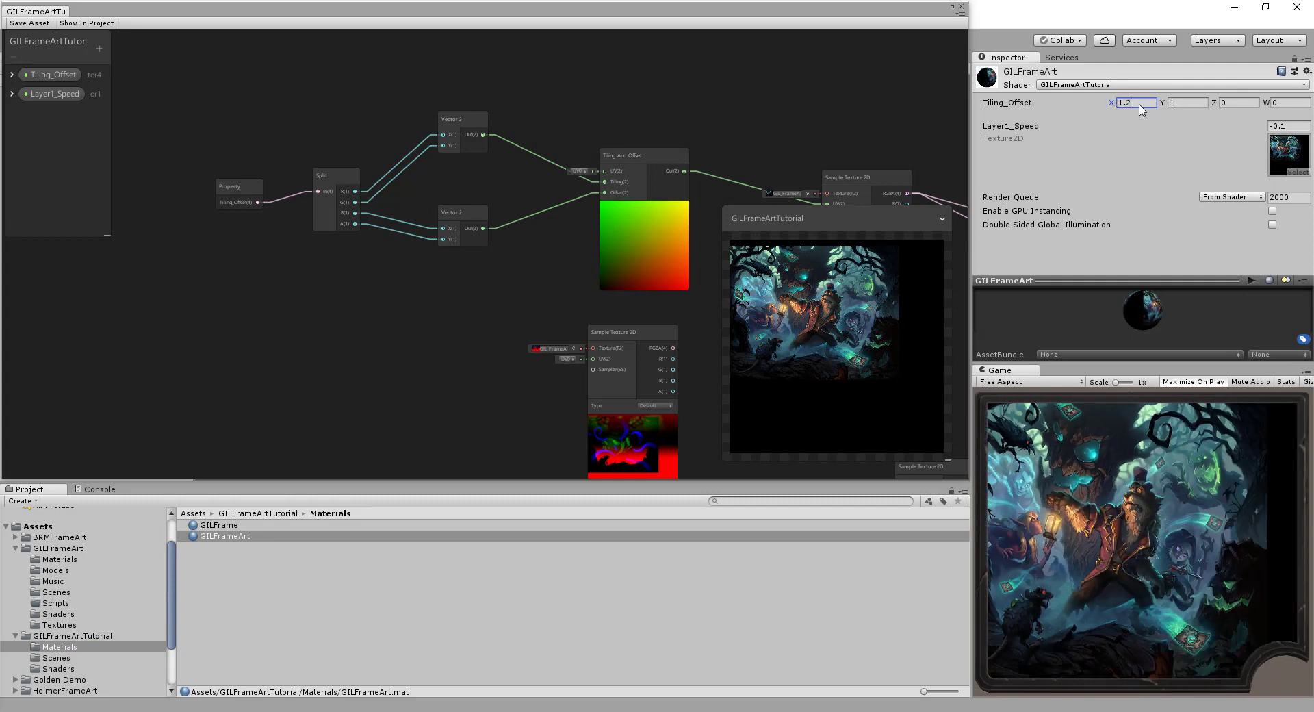
key("BackSpace")
type("02")
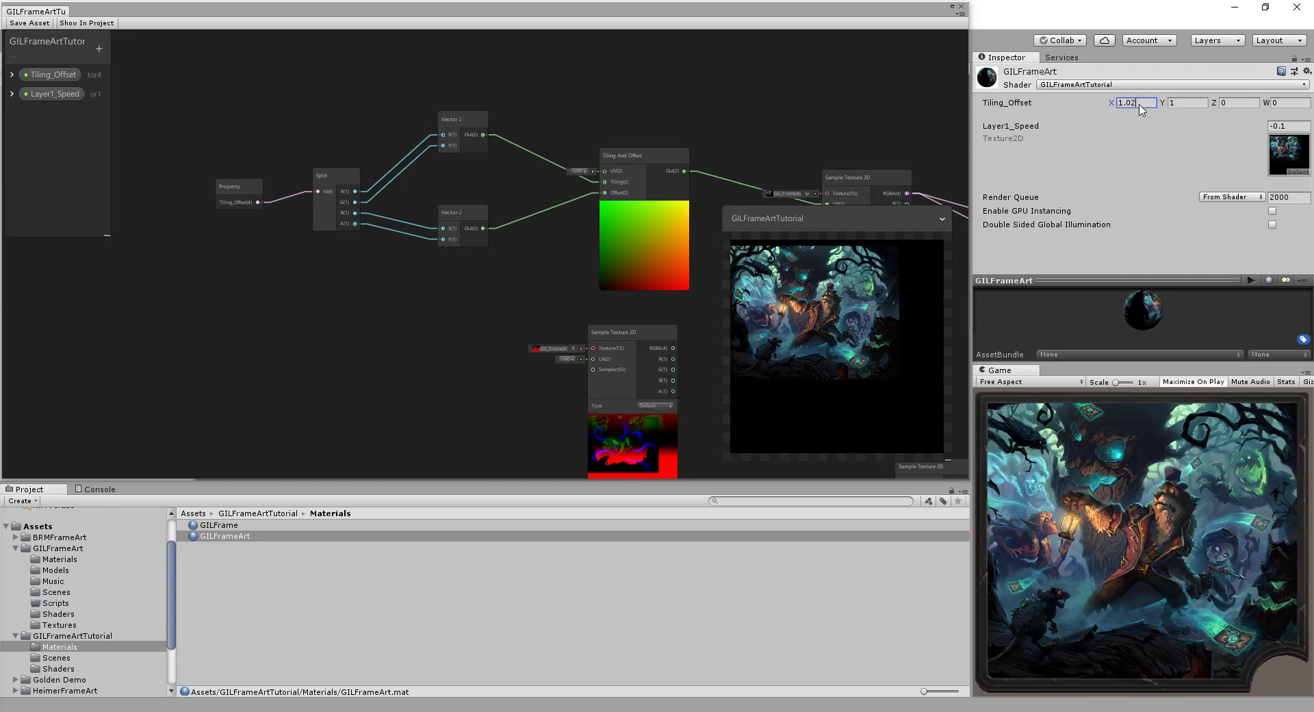
key("BackSpace")
type("4")
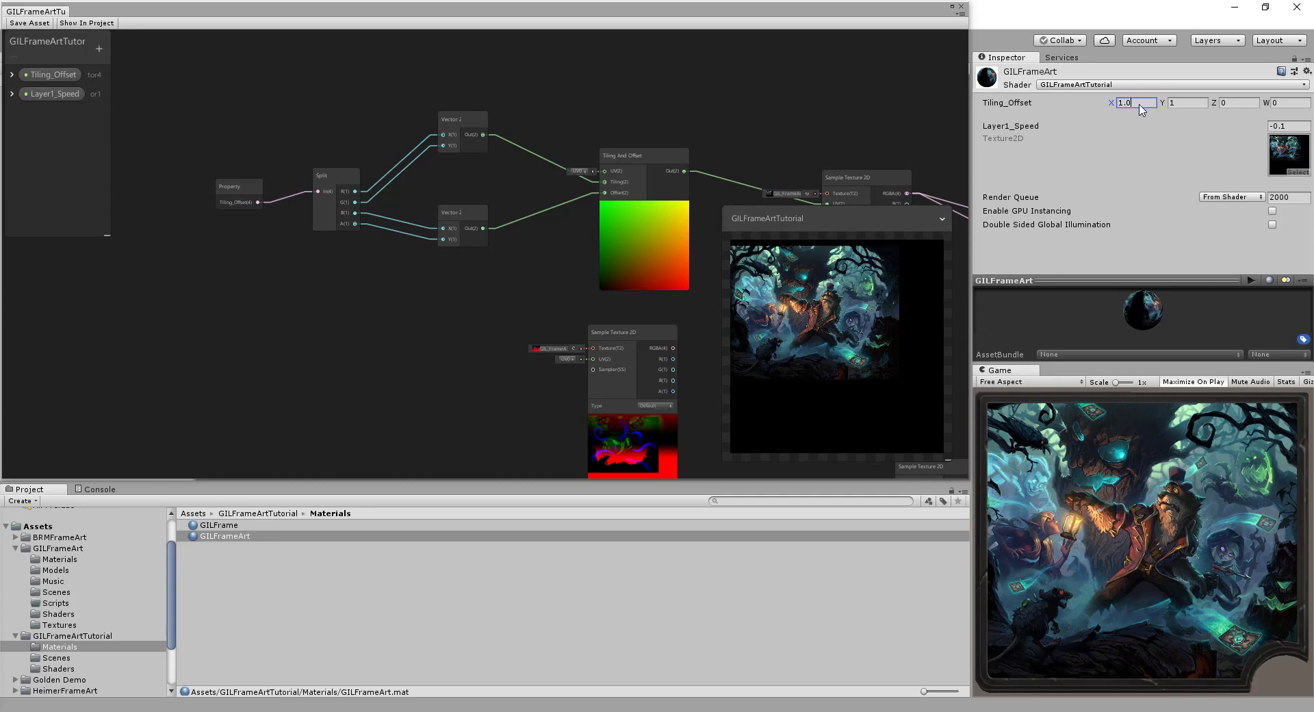
key("BackSpace")
type("6")
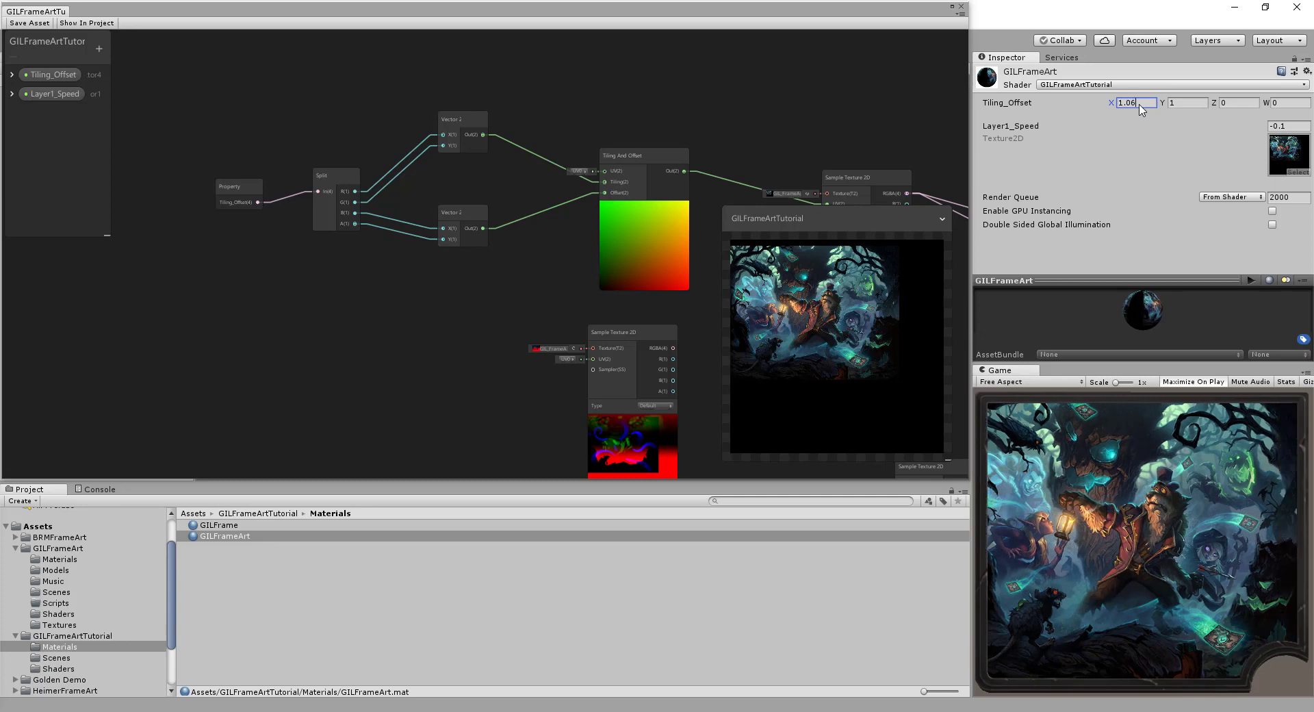
left_click(1189, 104)
type(".02")
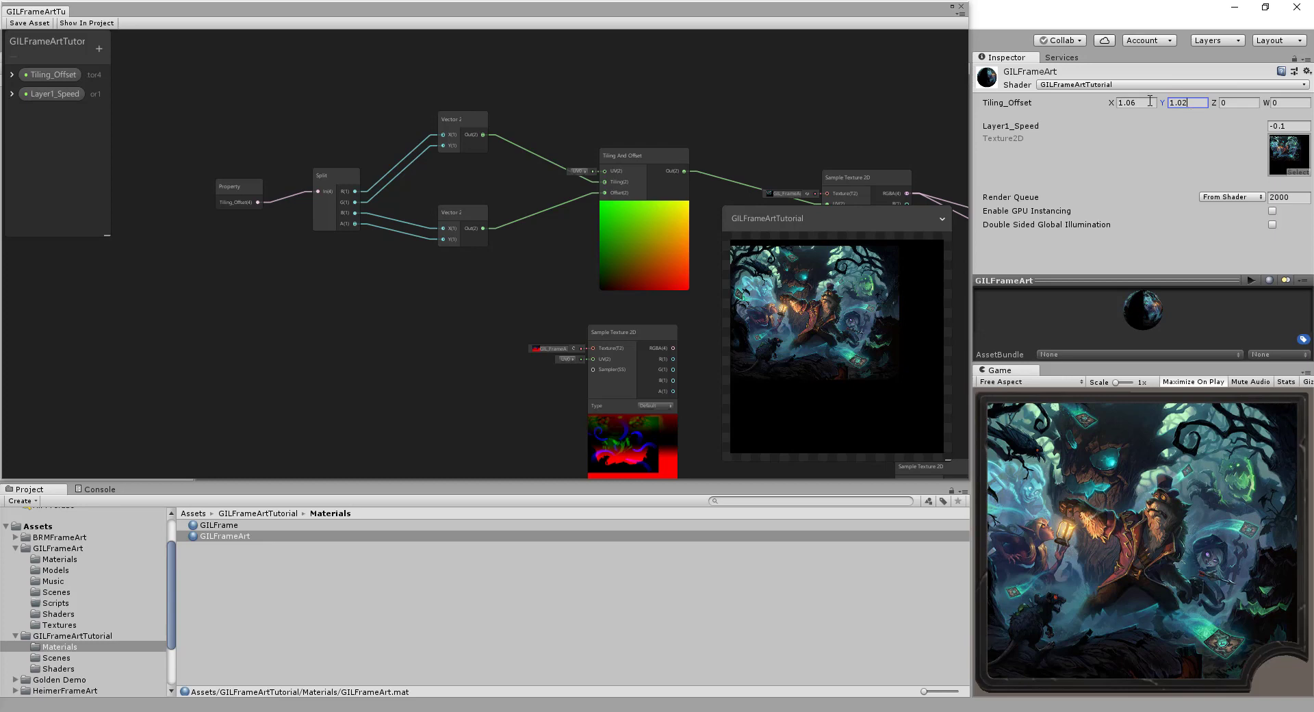
- Try several horizontal offsets for the artwork, ending with the material's Tiling_Offset Z at -0.04
left_click(1237, 102)
type("0.2")
key("BackSpace")
key("BackSpace")
key("BackSpace")
type("-0.2")
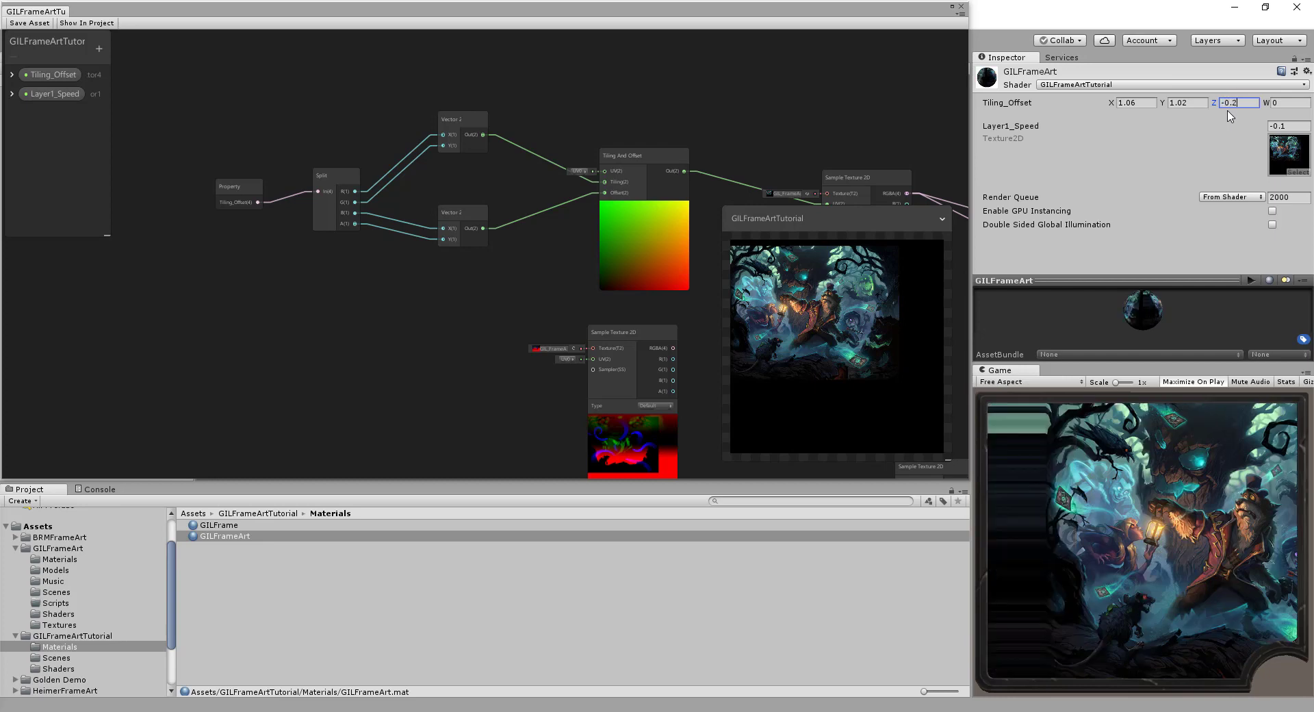
key("BackSpace")
type("0")
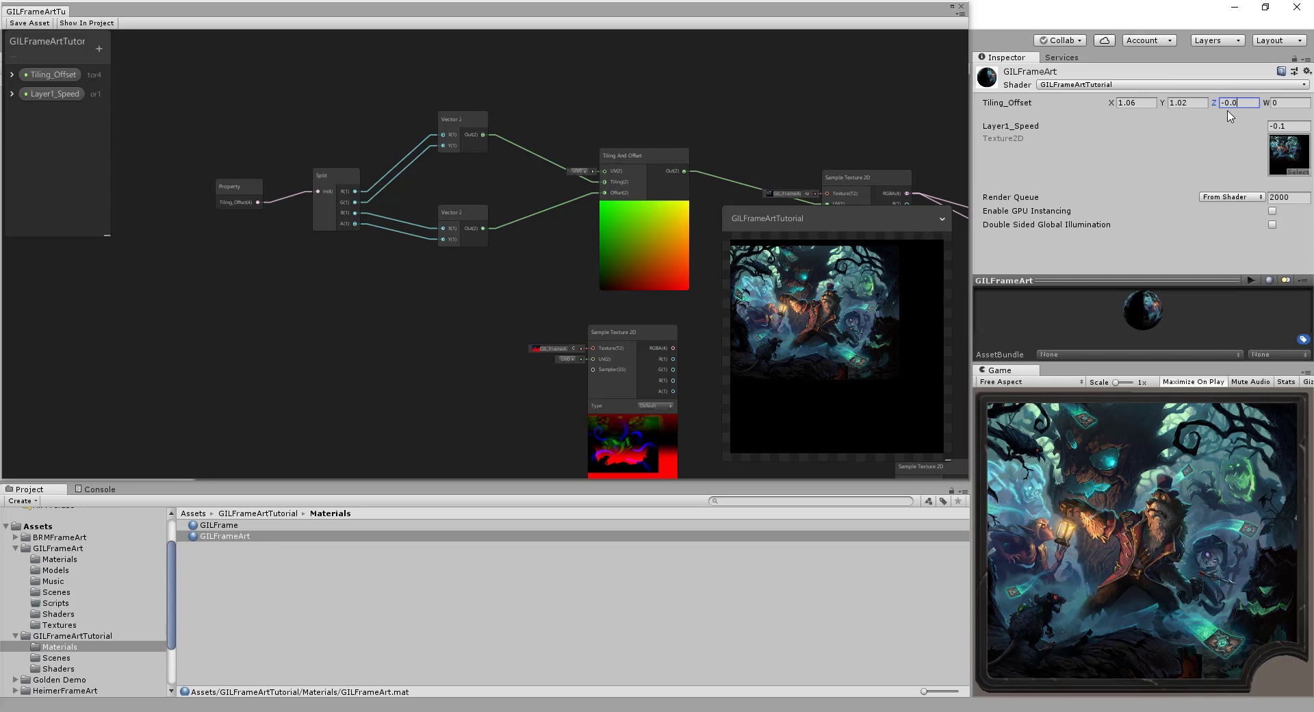
type("2")
key("BackSpace")
type("3")
key("BackSpace")
type("4")
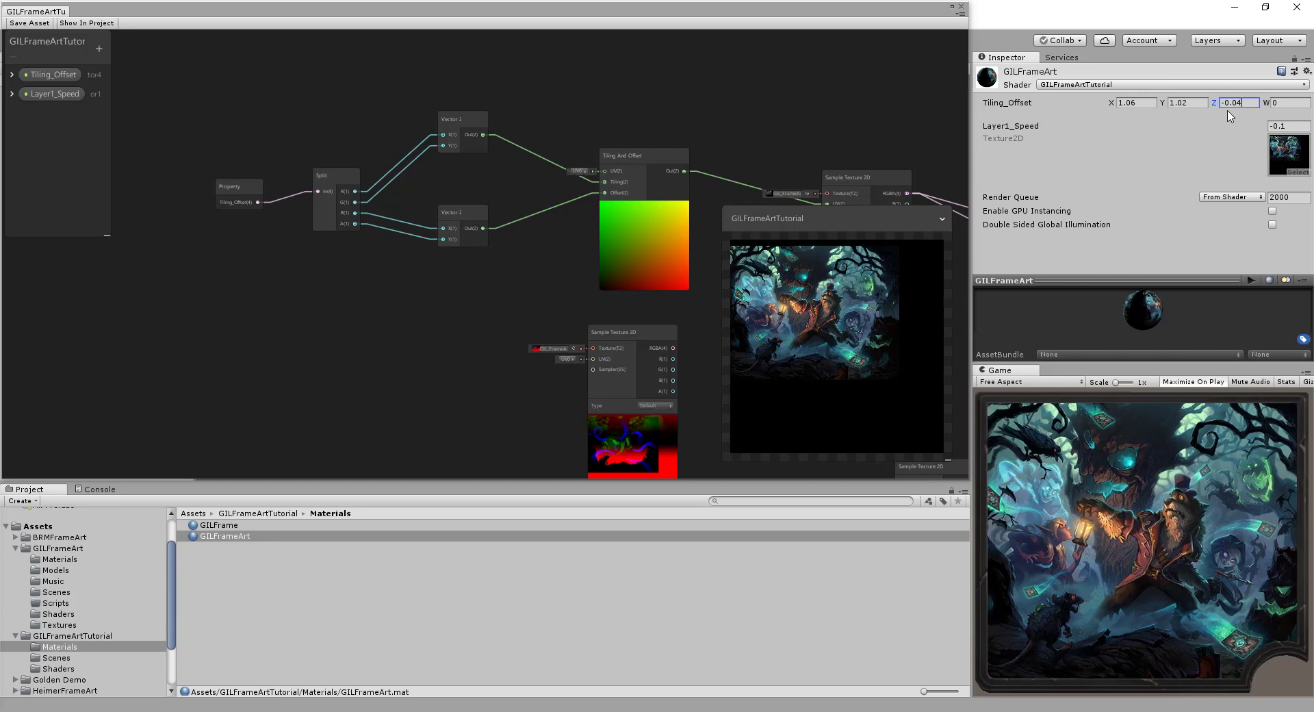
- Try stronger negative horizontal offsets for the artwork, ending with the GILFrameArt material's Tiling_Offset Z at -0.07
key("BackSpace")
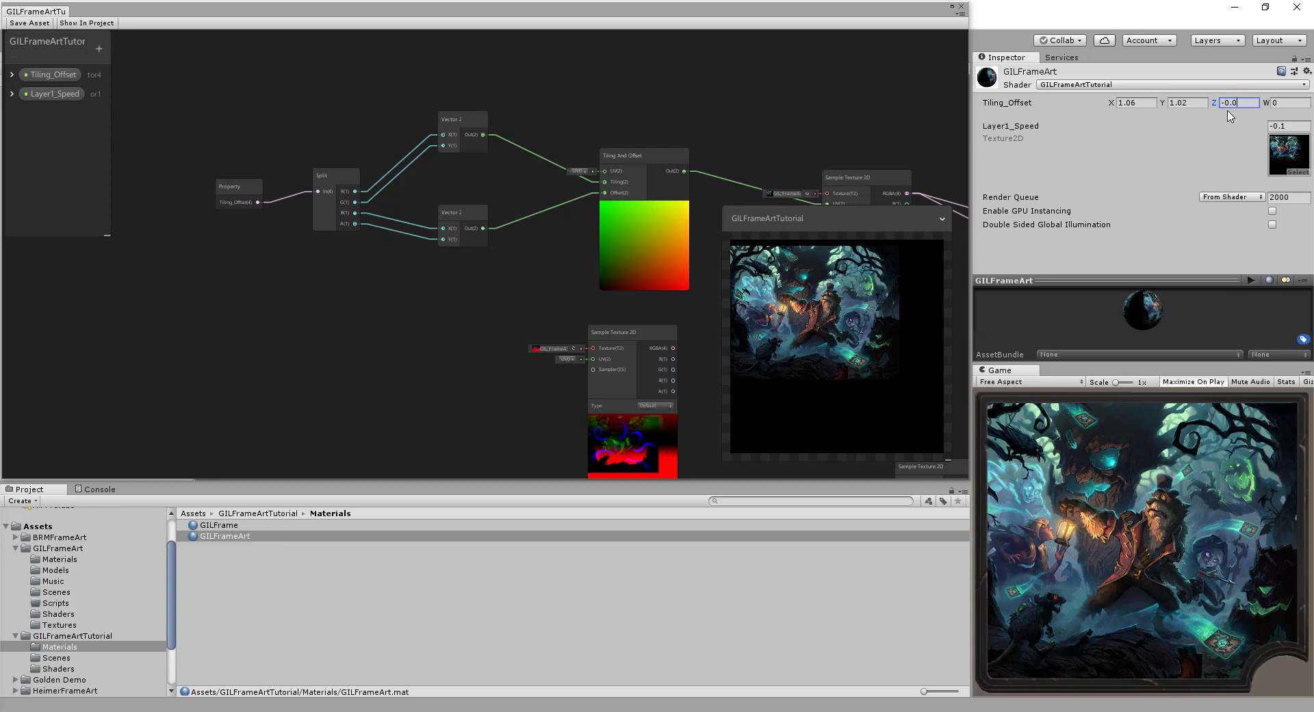
type("6")
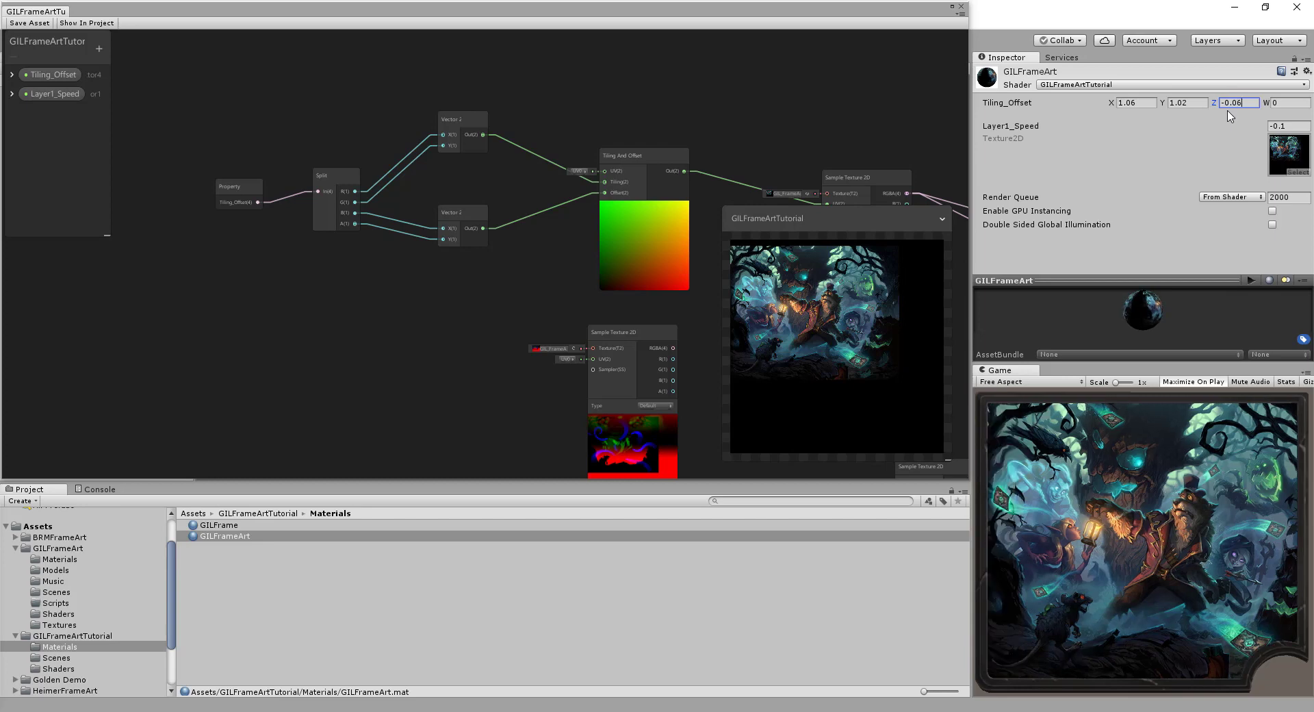
key("BackSpace")
type("8")
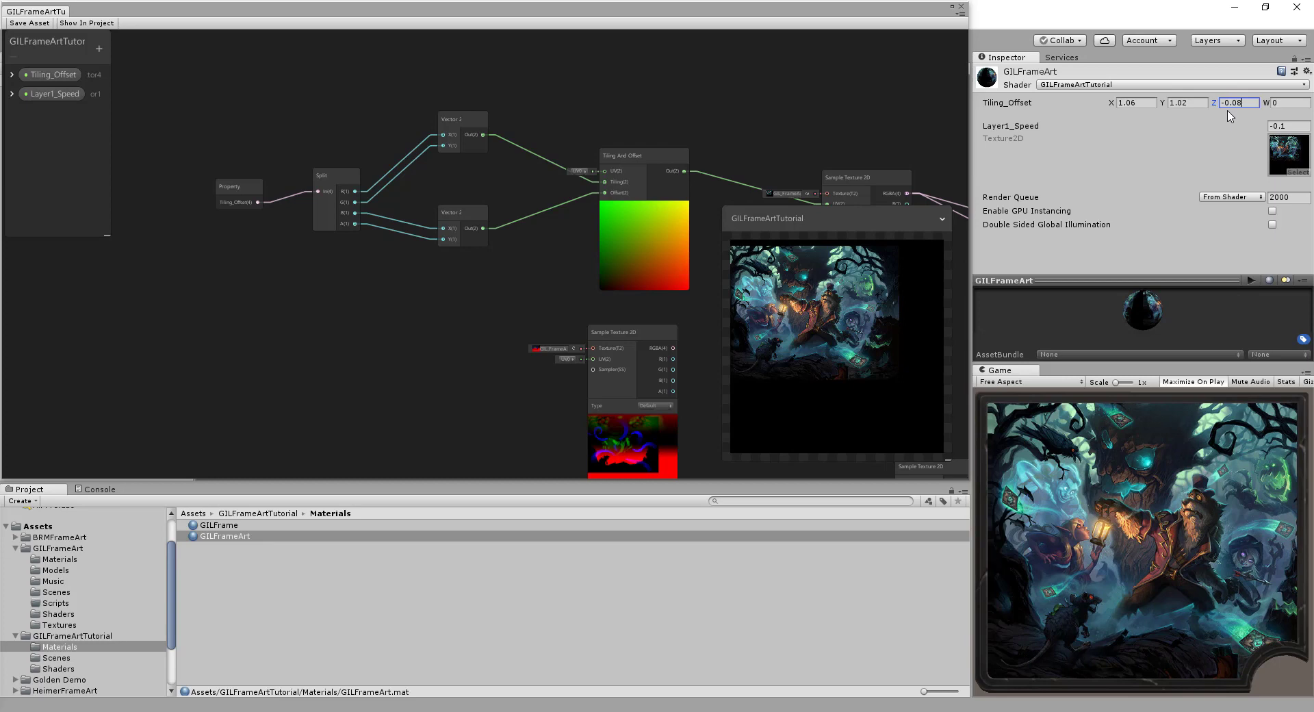
key("BackSpace")
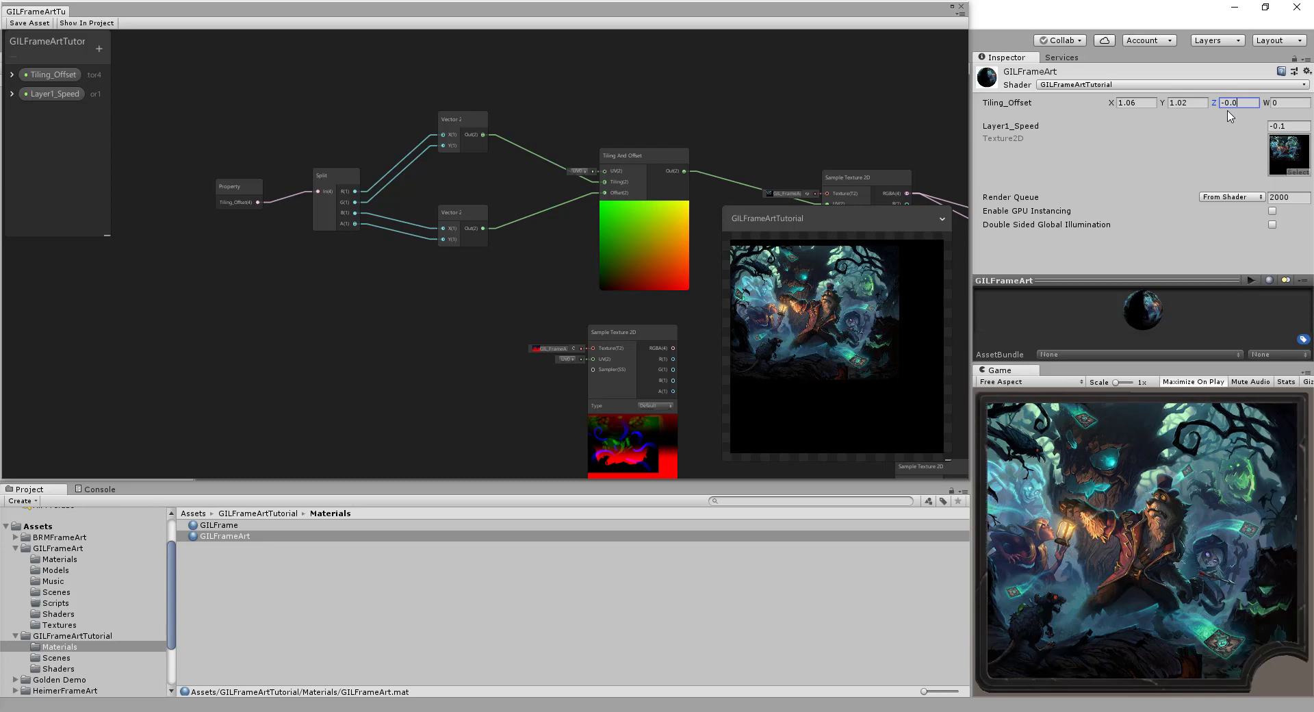
type("7")
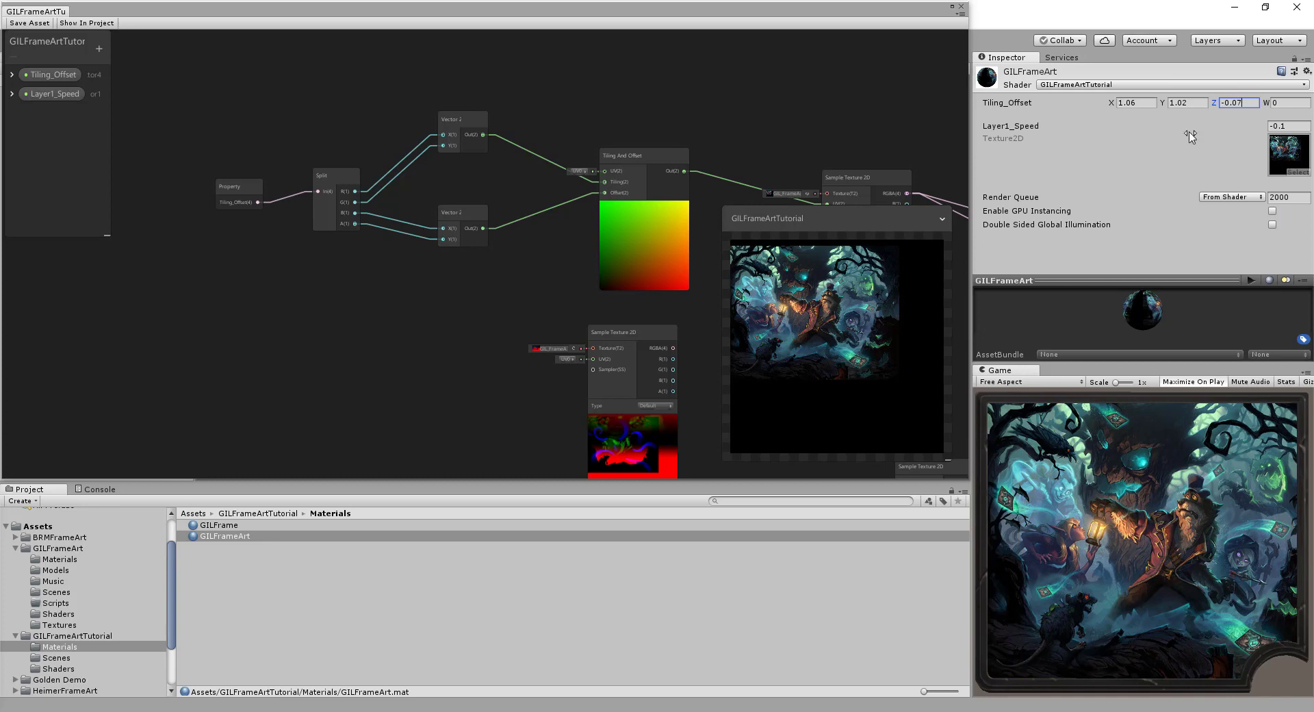
- Adjust the material's horizontal tiling by trying Tiling_Offset X values of 1.09 and 1.15, ending at 1.16
left_click(1141, 104)
key("BackSpace")
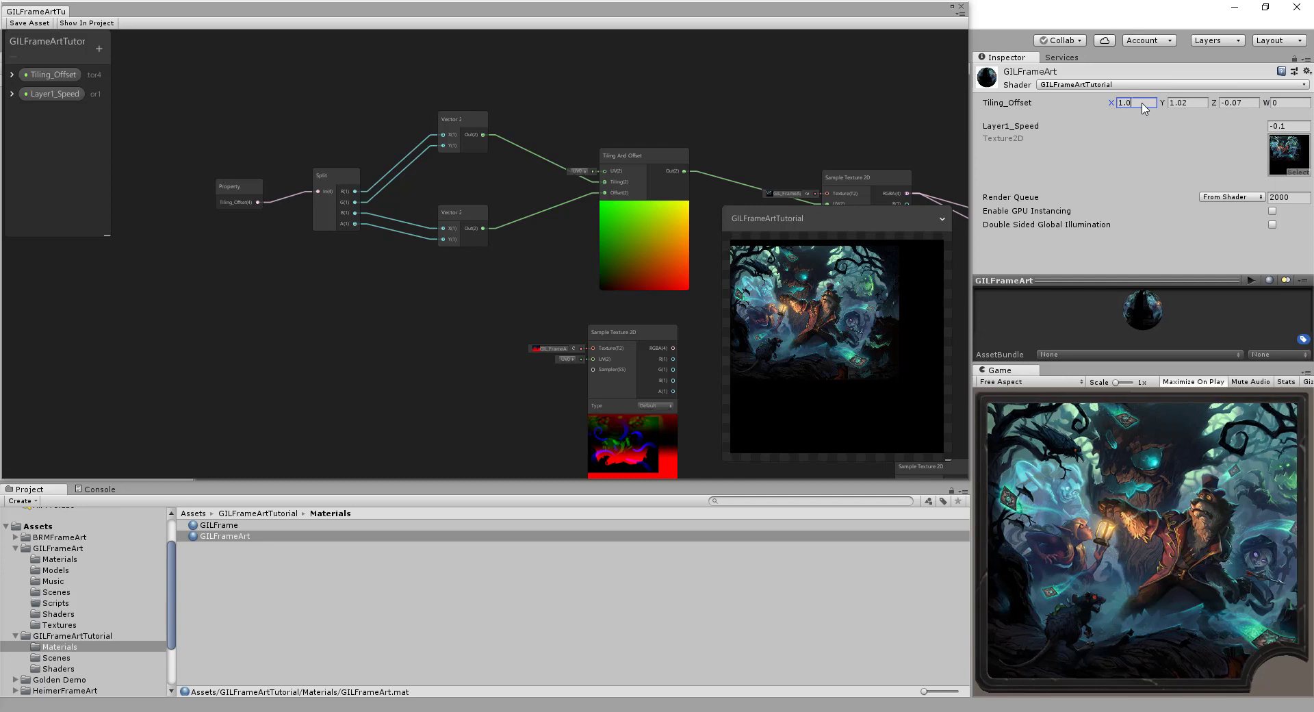
type("9")
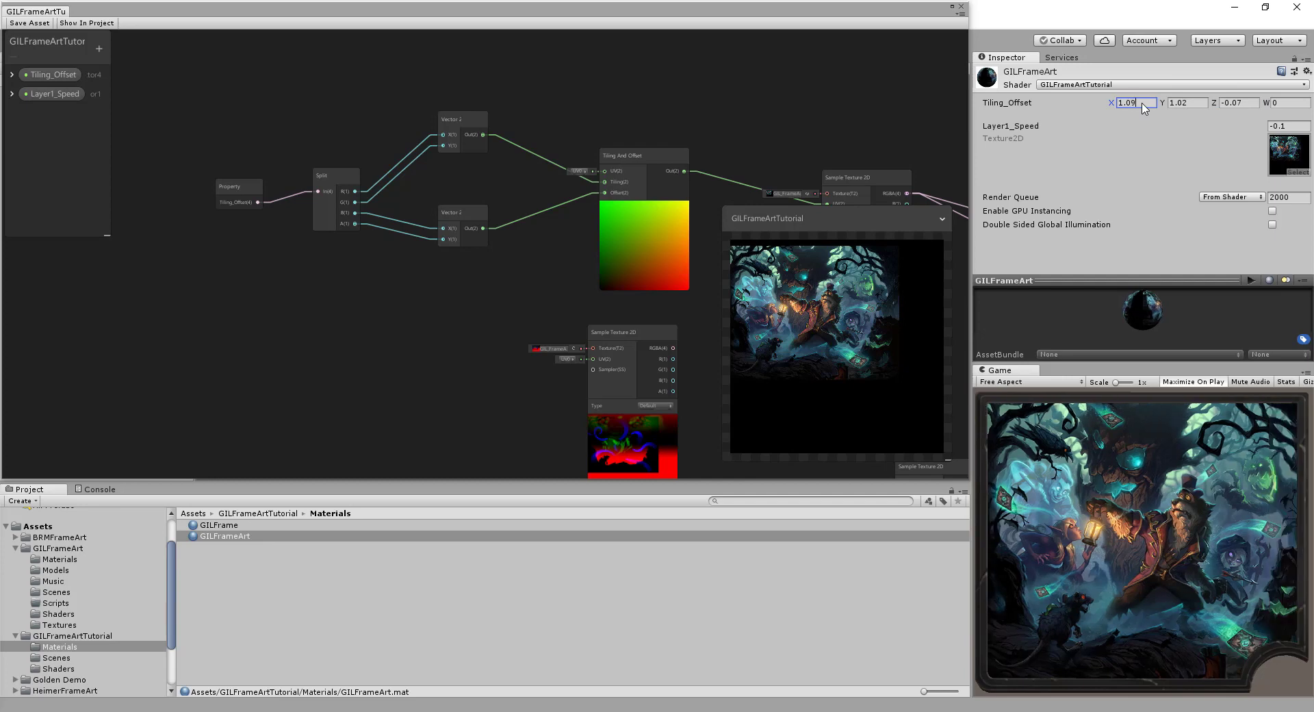
key("BackSpace")
key("BackSpace")
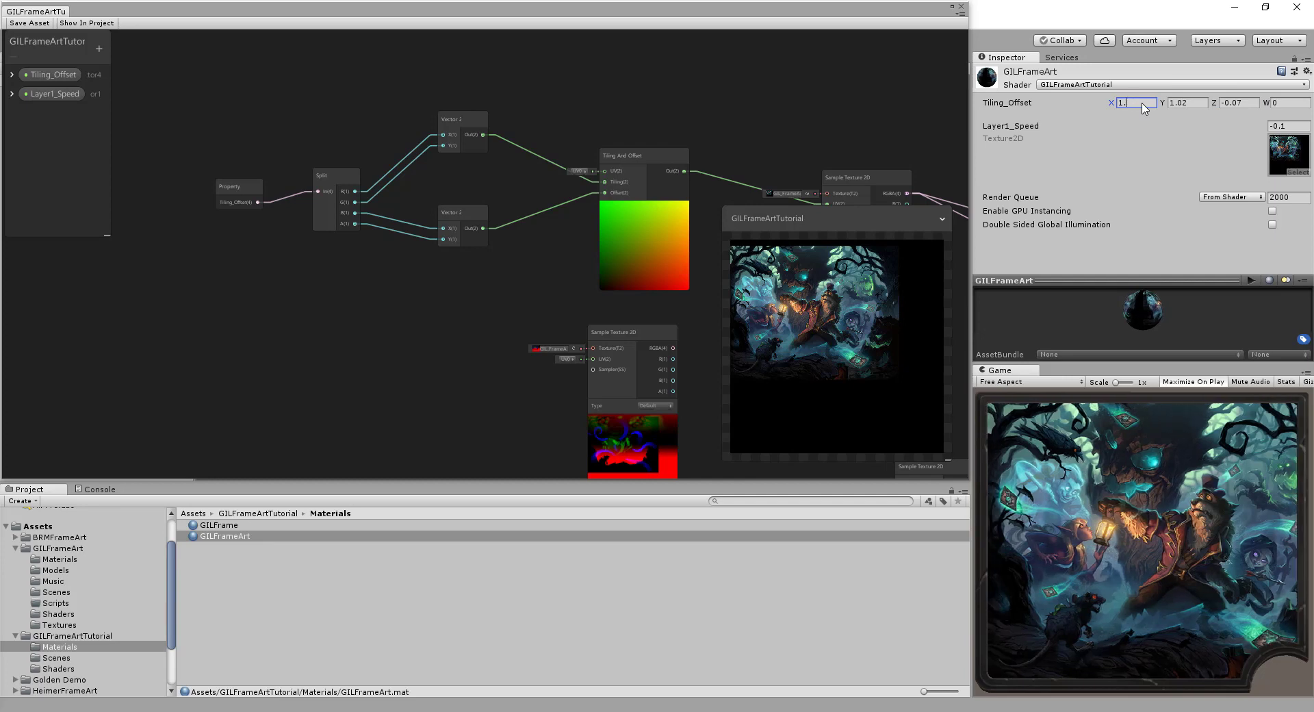
type("15")
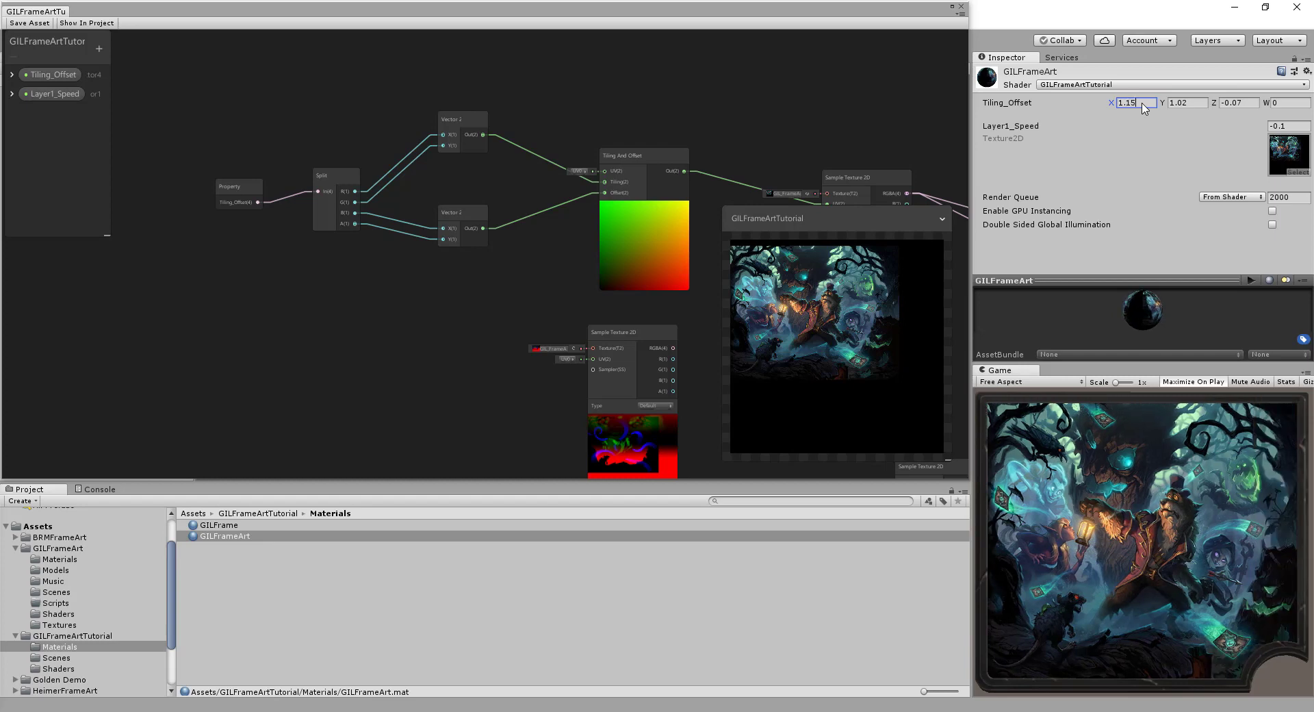
key("BackSpace")
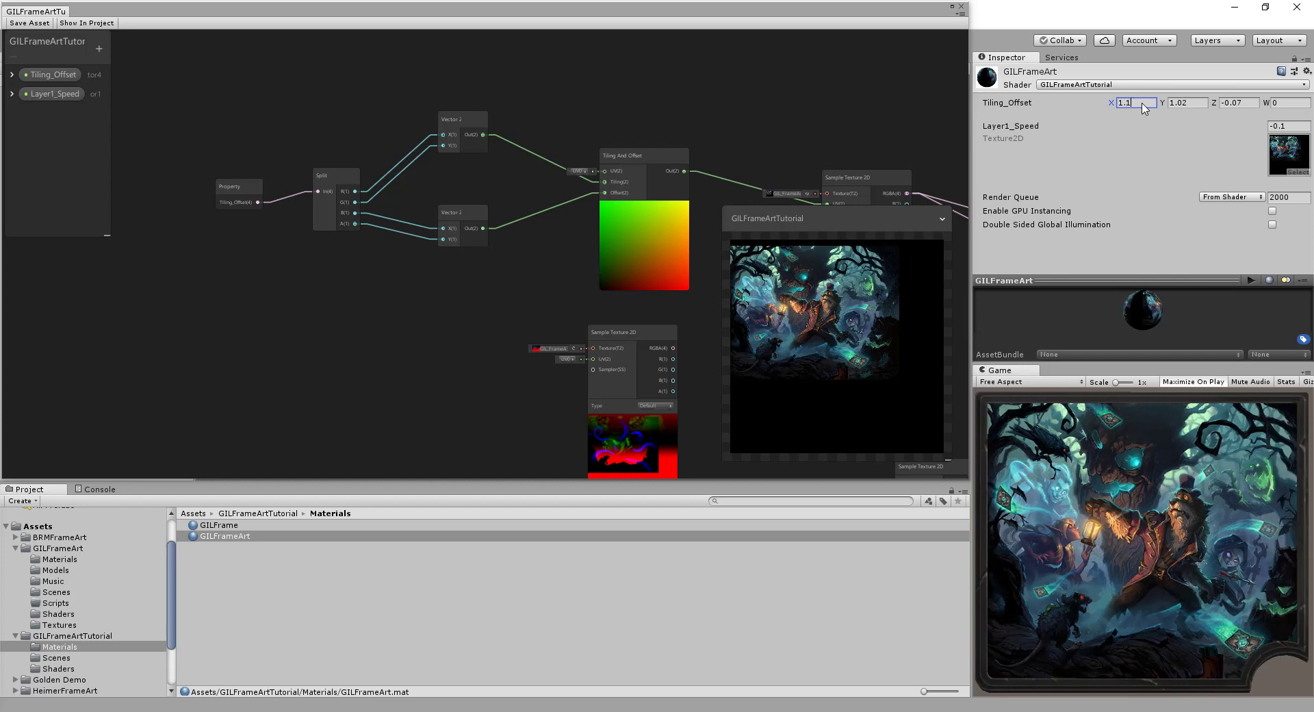
type("6")
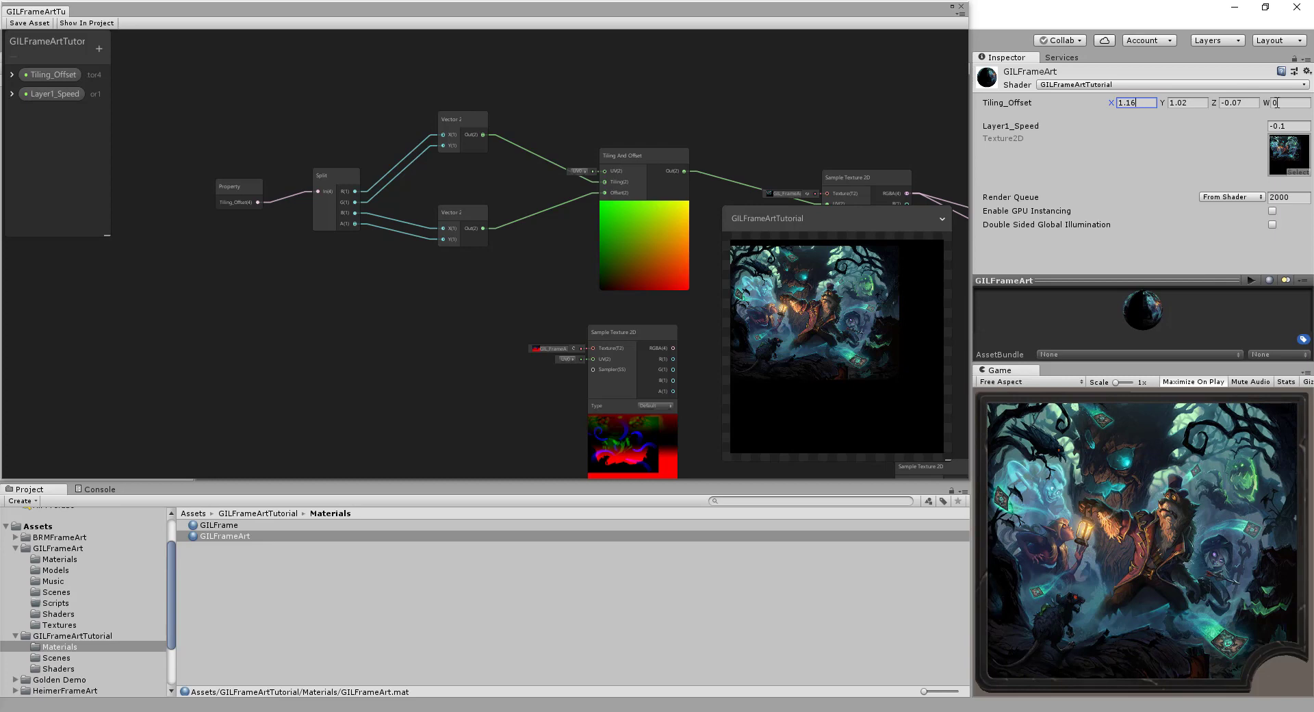
- Try vertical offsets for the artwork with Tiling_Offset W values between 0.2 and 0.02, ending at 0.02
left_click(1283, 102)
type("0.2")
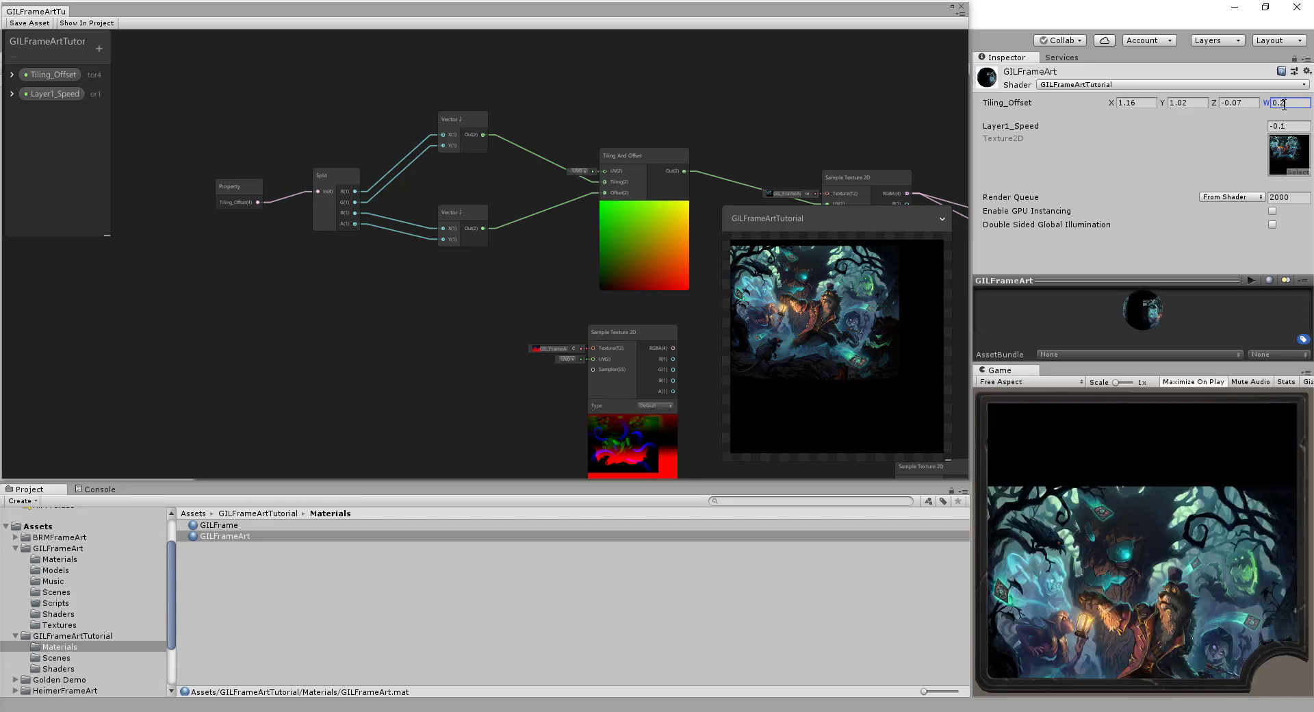
key("BackSpace")
type("1")
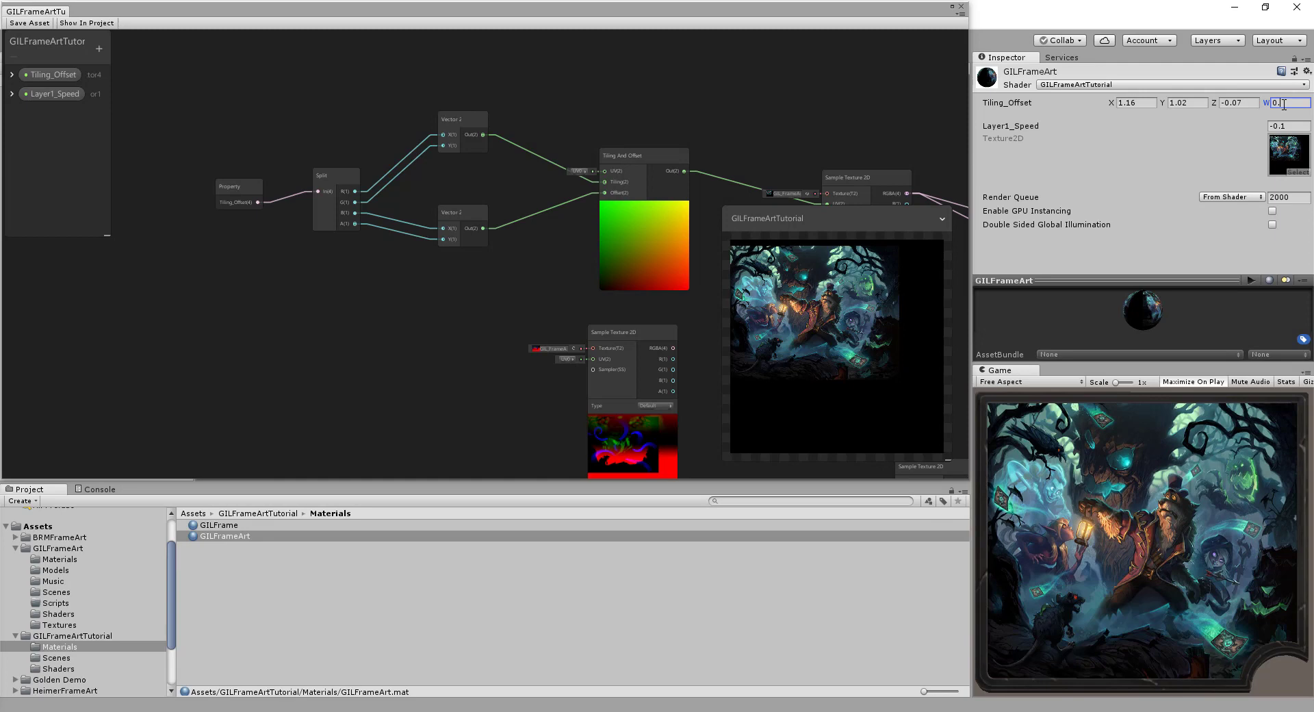
key("BackSpace")
type("02")
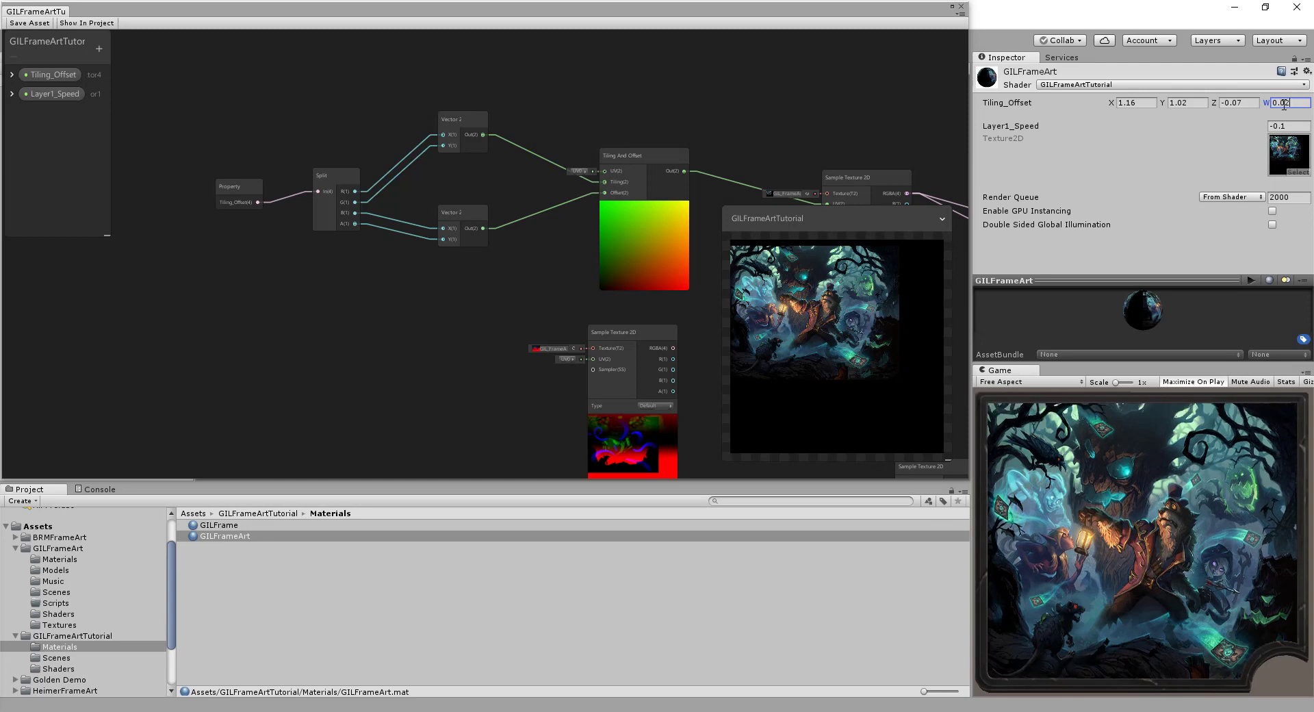
key("BackSpace")
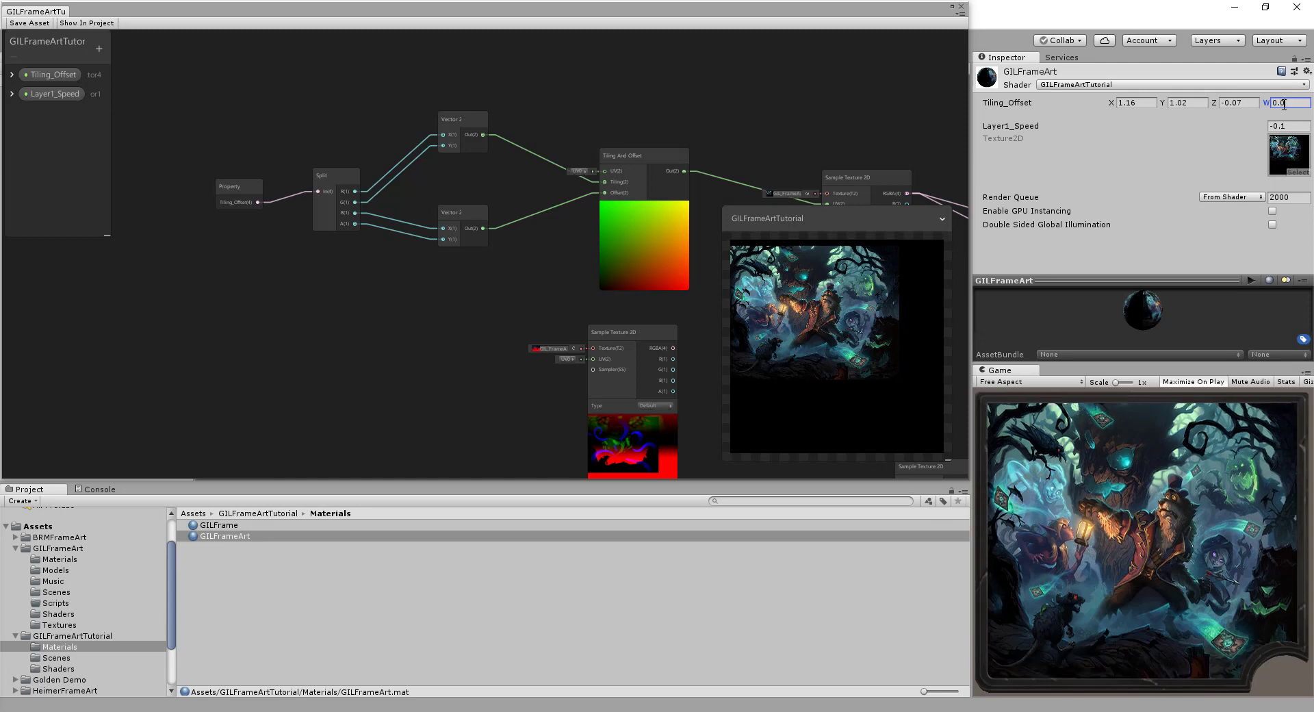
type("3")
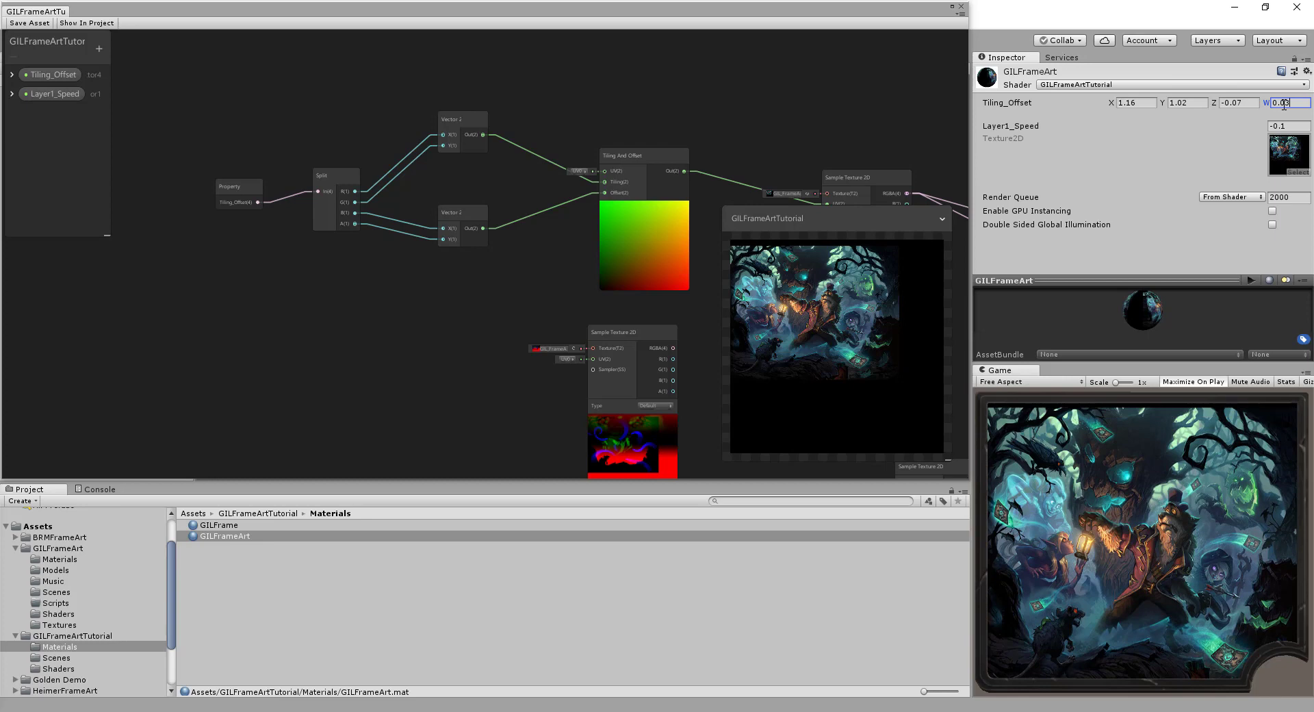
key("BackSpace")
type("2")
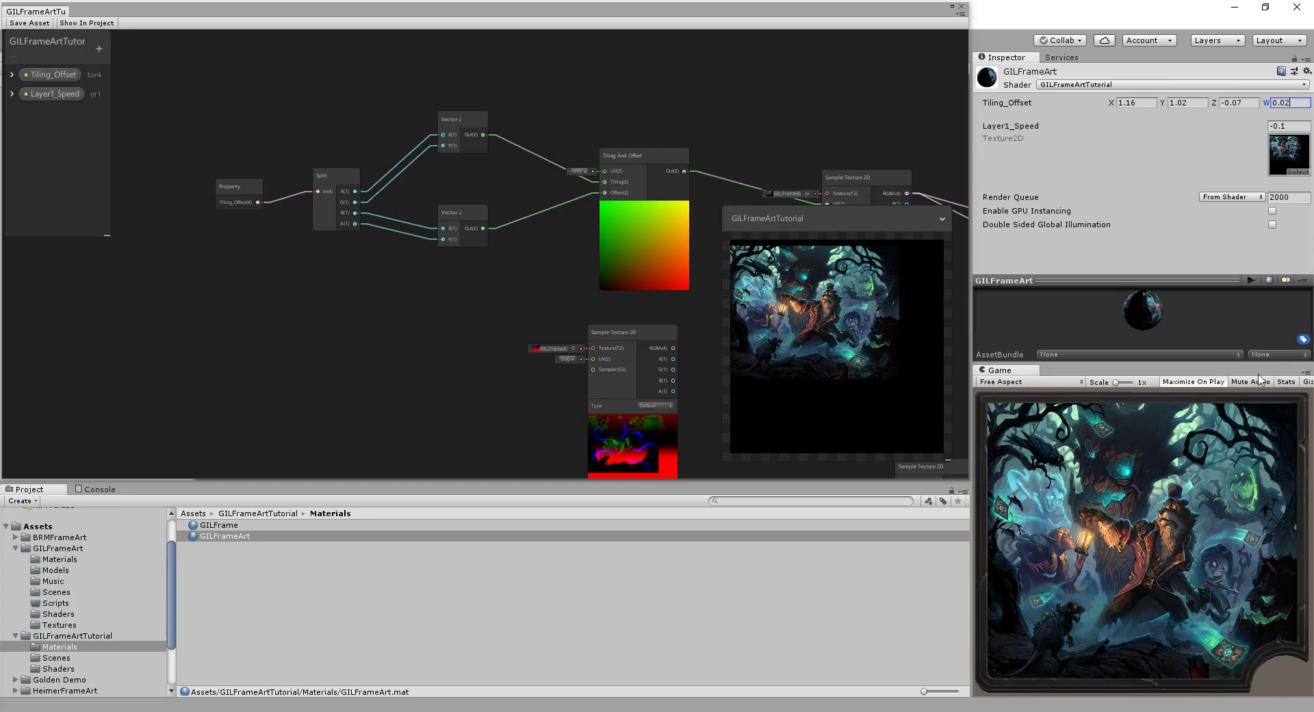
- Try vertical tiling values of 1.03 and 1.04 in the material's Tiling_Offset Y, ending at 1.04
left_click(1195, 104)
key("BackSpace")
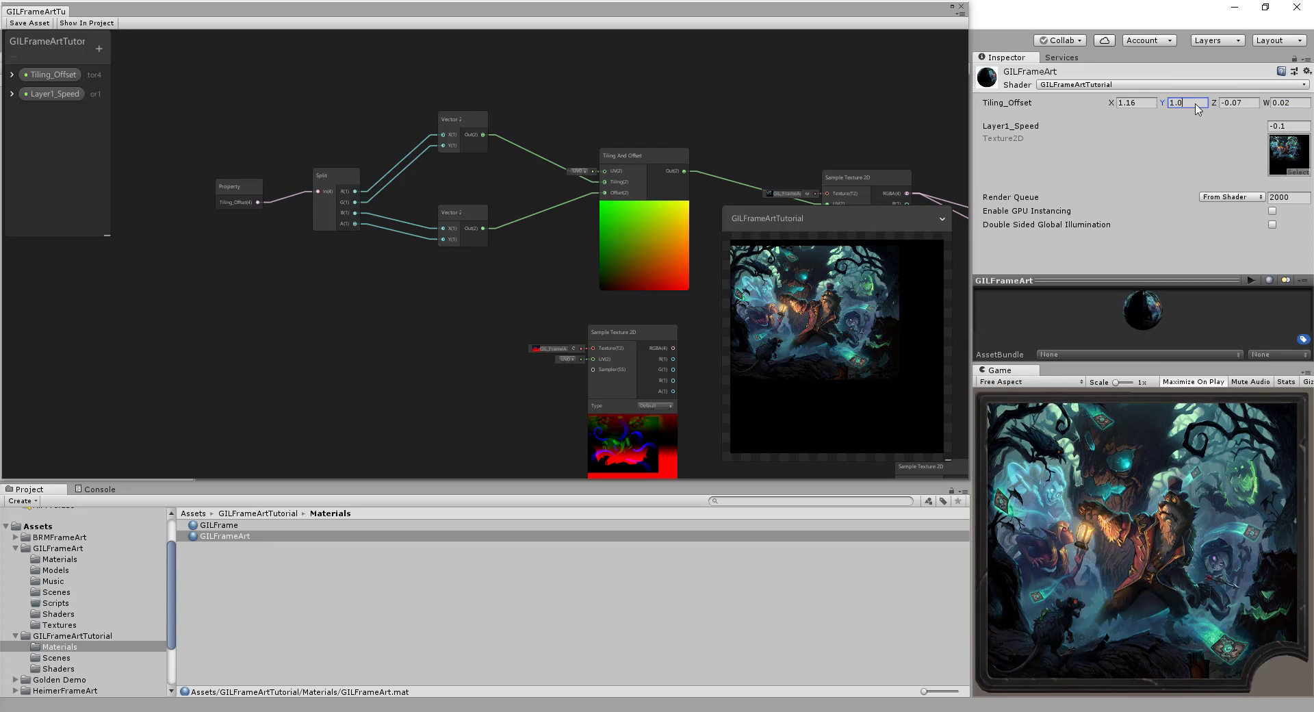
type("3")
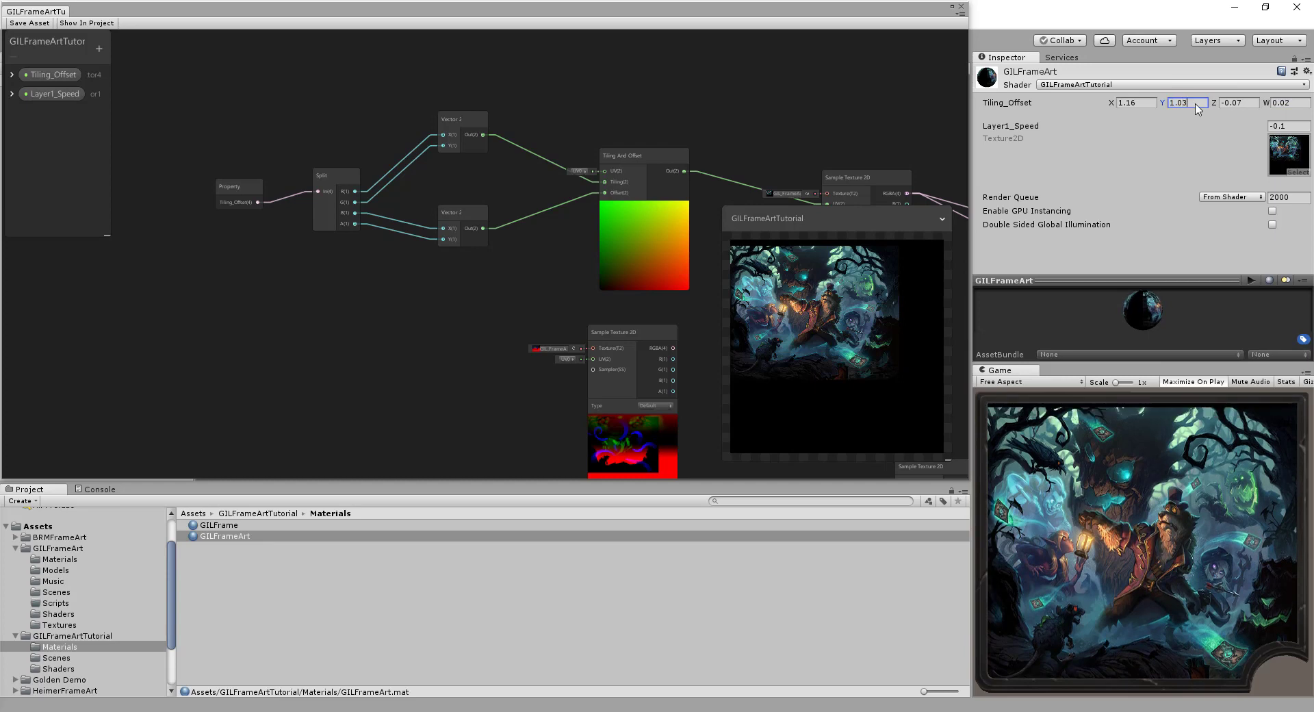
key("BackSpace")
type("4")
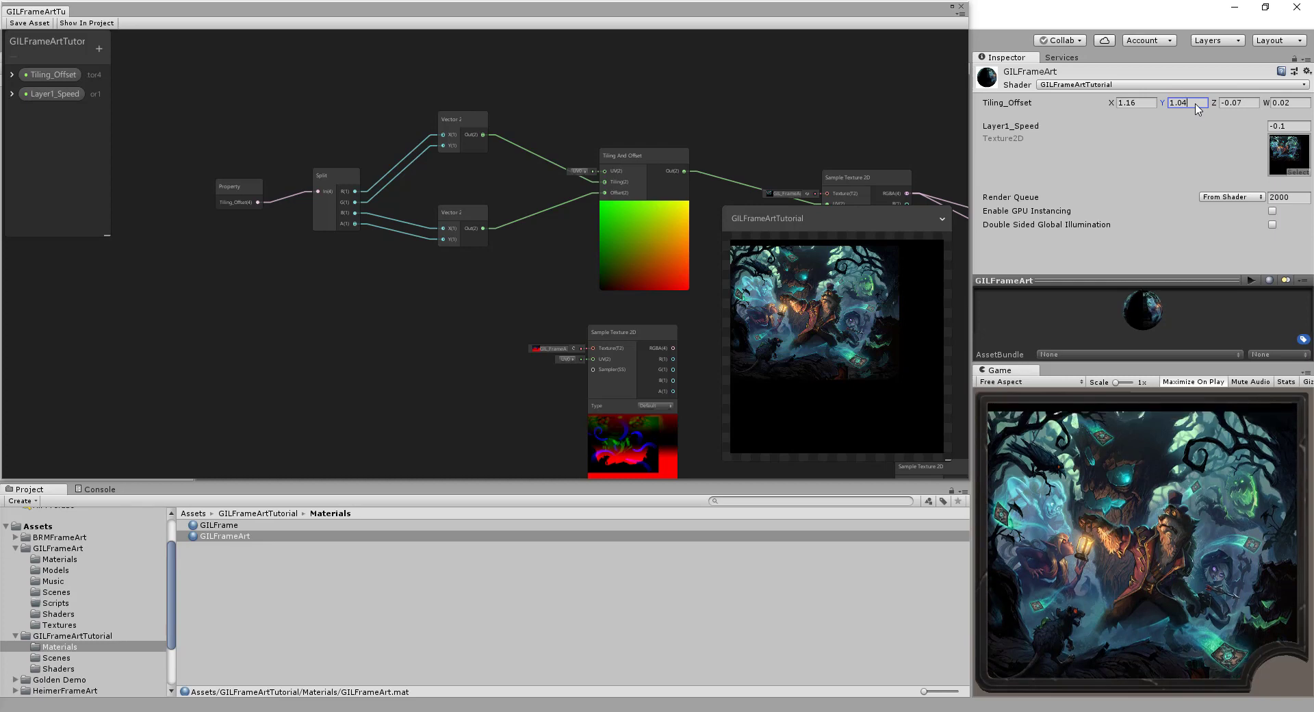
- Try a smaller horizontal shift of the artwork, ending with the material's Tiling_Offset Z at -0.03
left_click(1242, 102)
key("BackSpace")
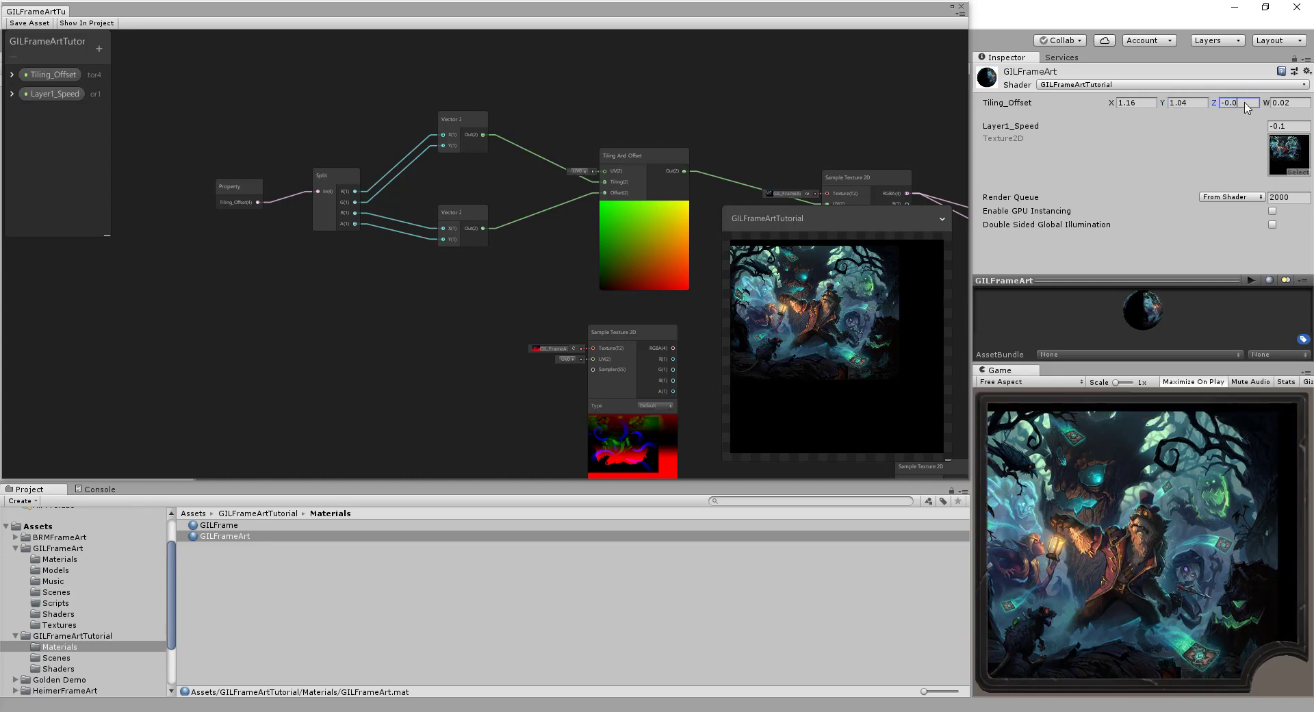
type("4")
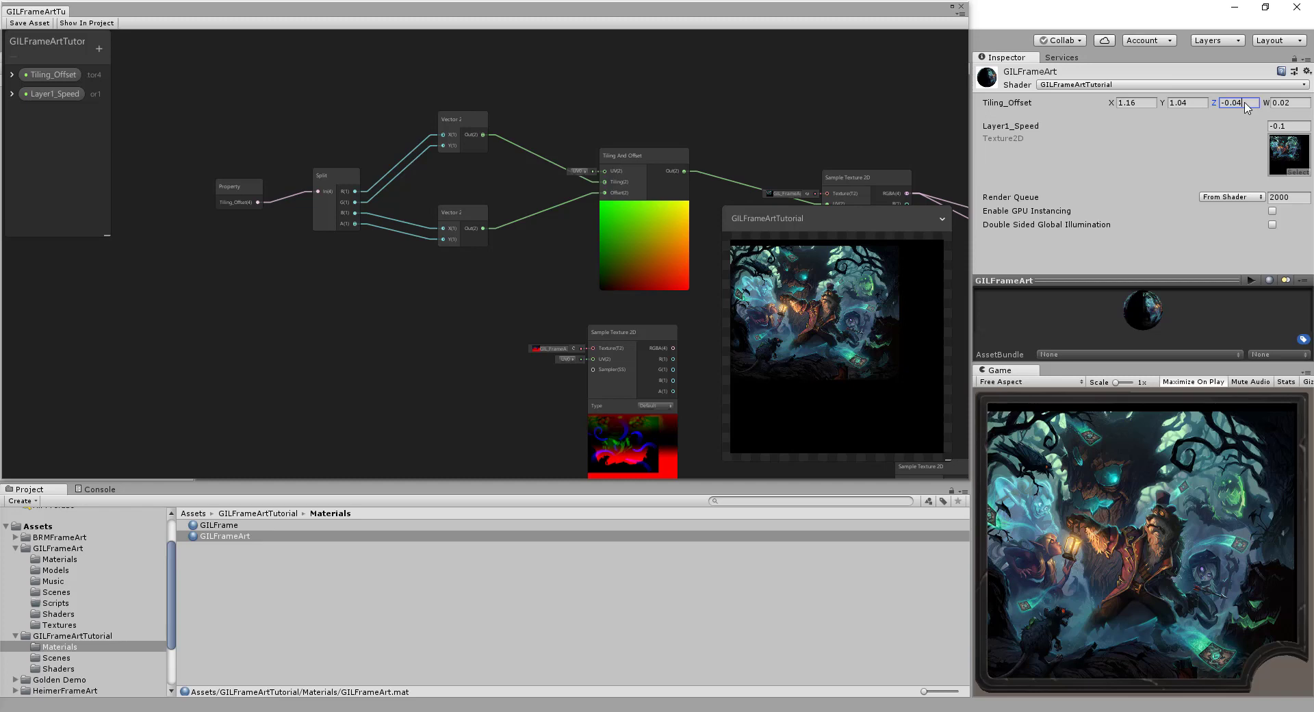
key("BackSpace")
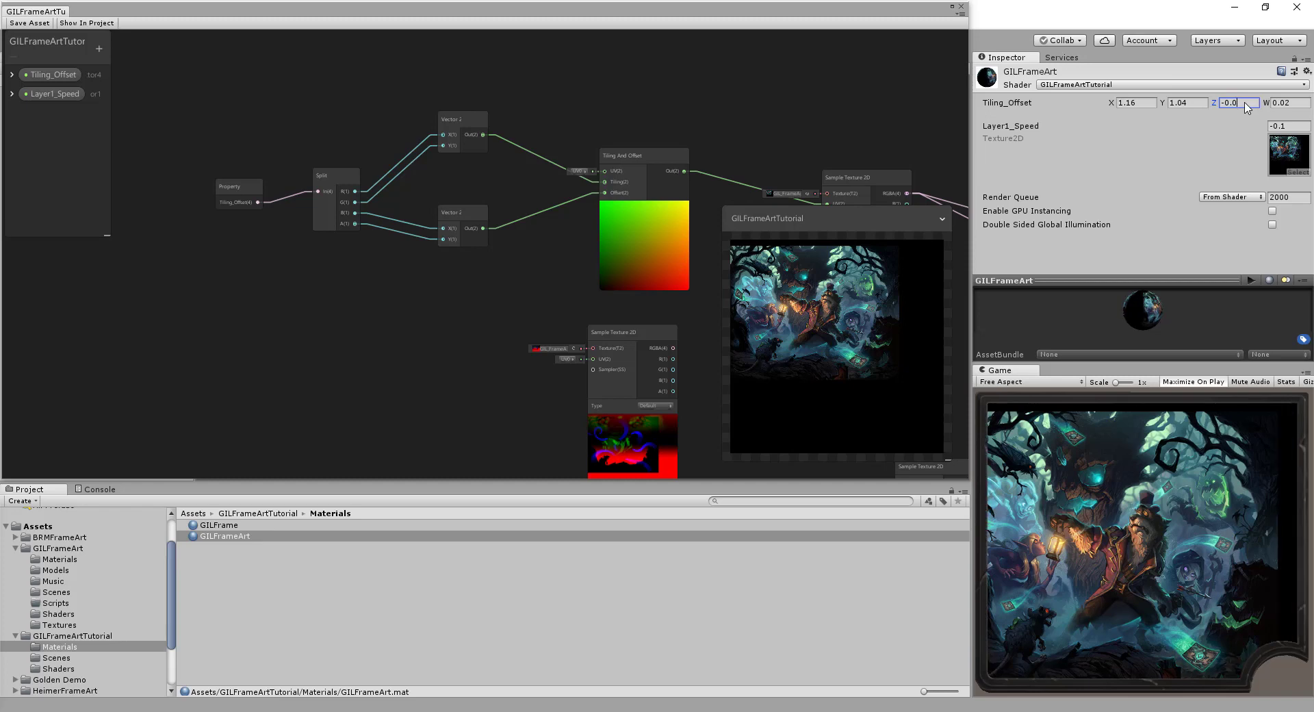
type("3")
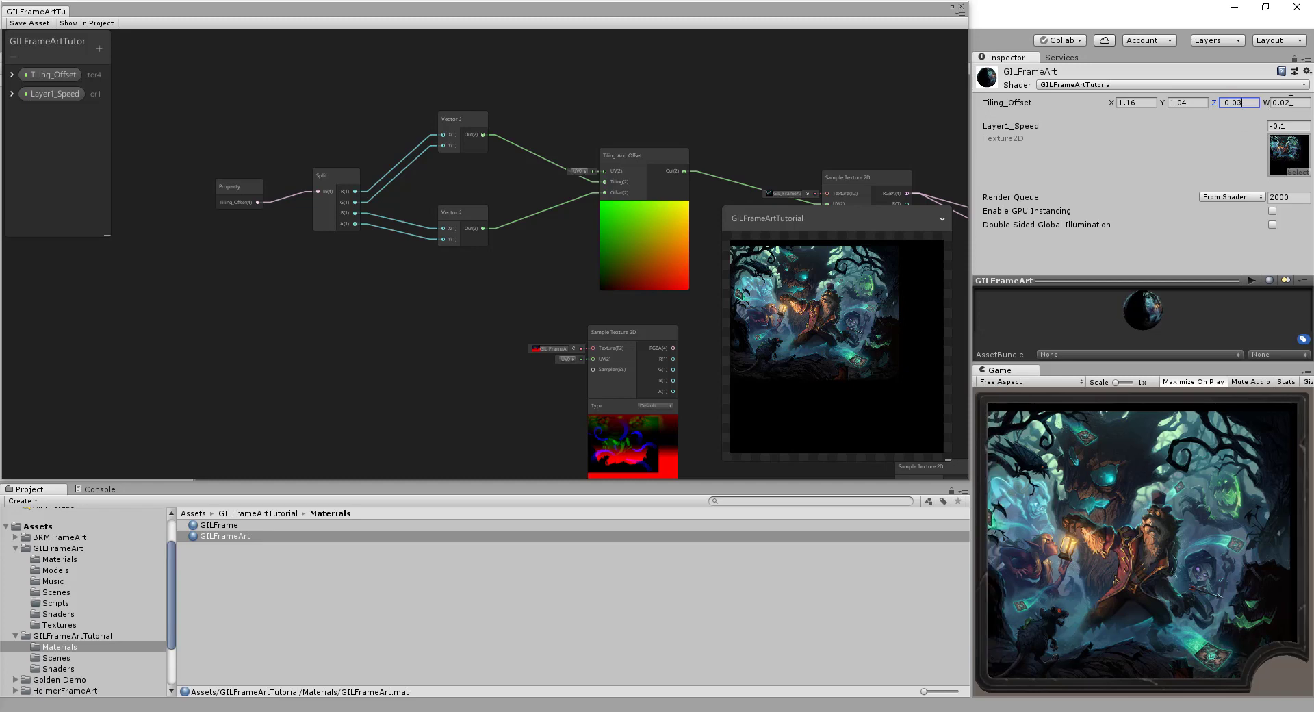
- Remove the artwork's vertical offset by setting the material's Tiling_Offset W to 0
left_click(1289, 102)
key("BackSpace")
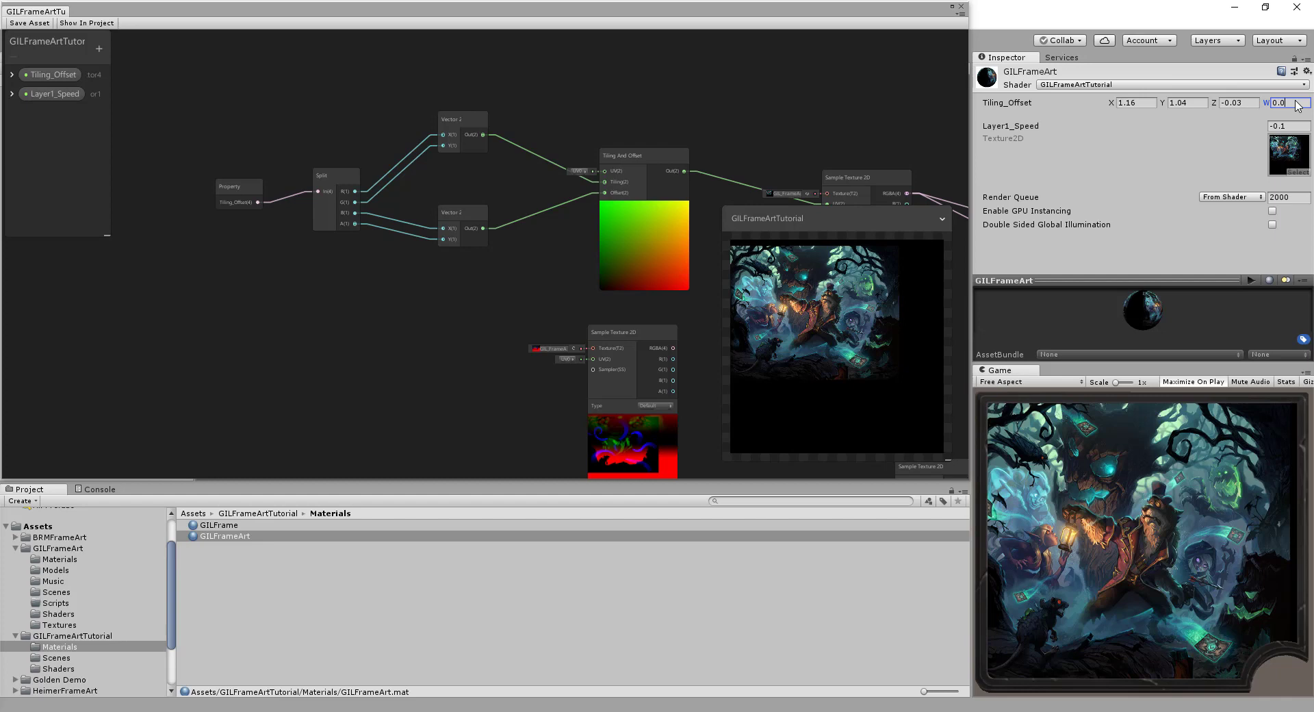
type("2")
key("BackSpace")
type("1")
key("BackSpace")
key("BackSpace")
key("BackSpace")
key("BackSpace")
type("0")
- Set the vertical tiling of the artwork to 1.03 in the material's Tiling_Offset Y
left_click(1243, 104)
left_click(1197, 104)
key("BackSpace")
type("3")
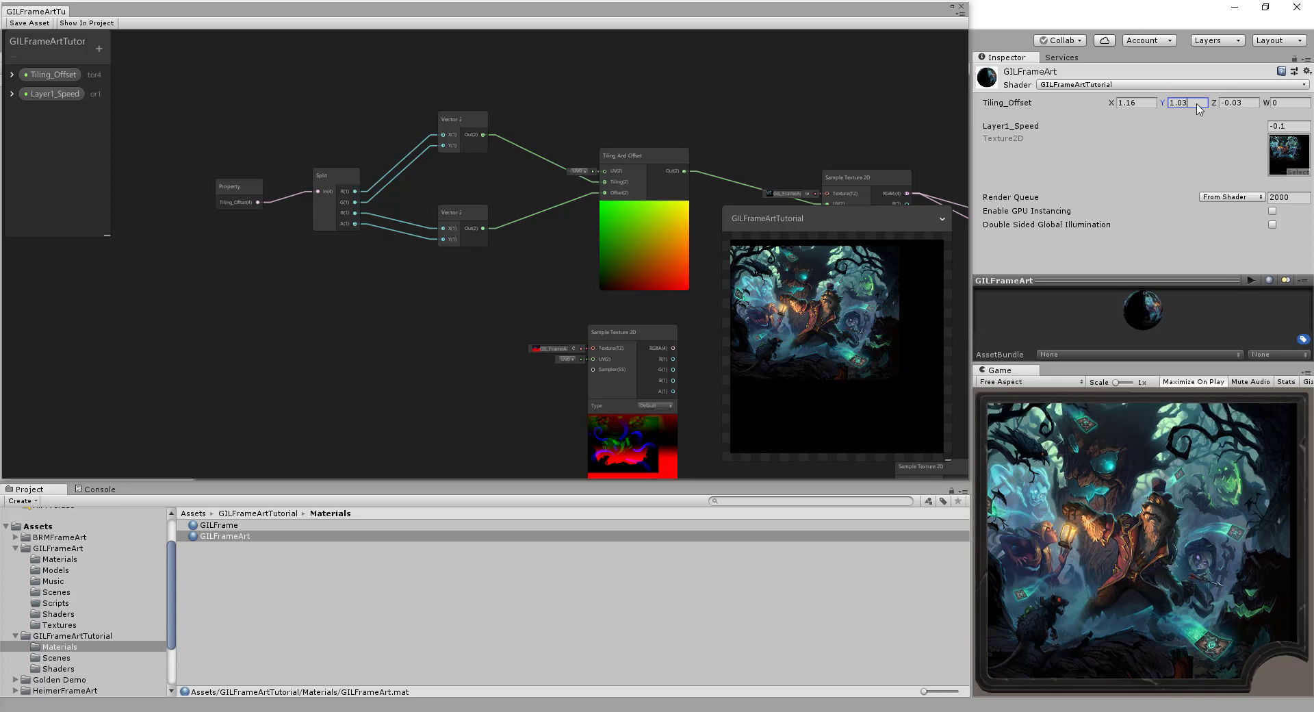
key("BackSpace")
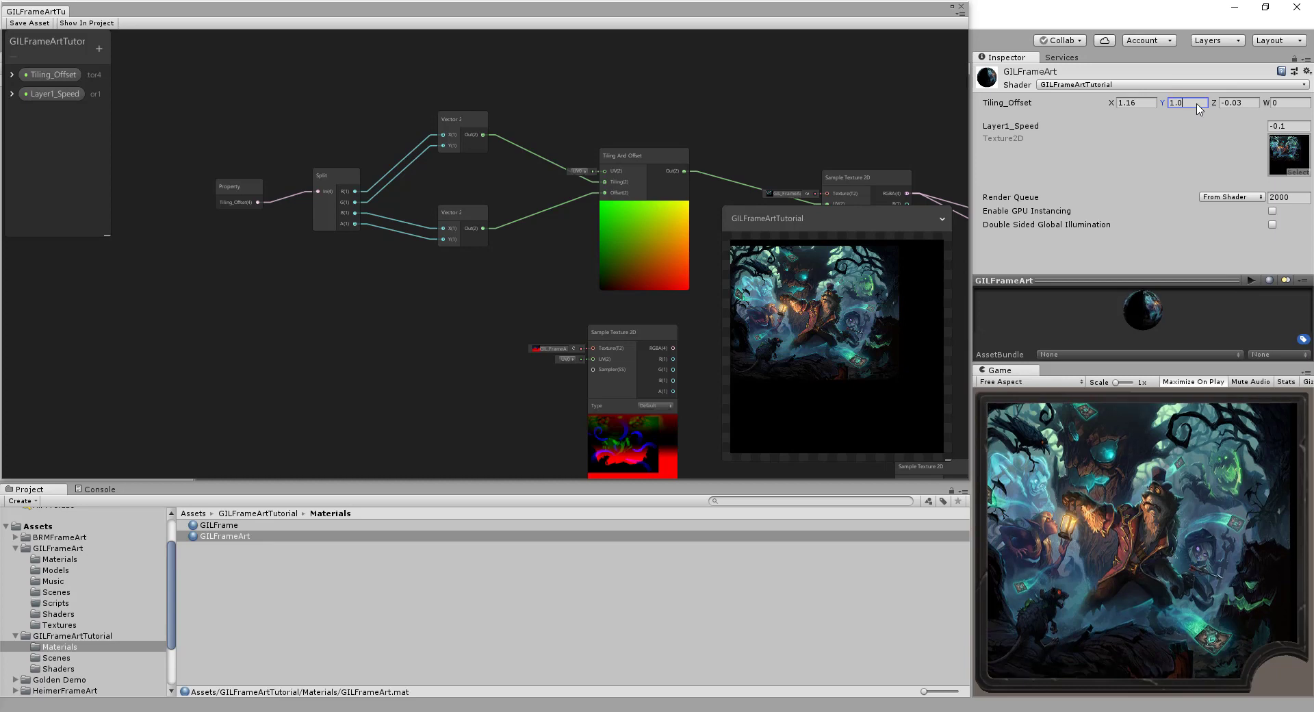
type("3")
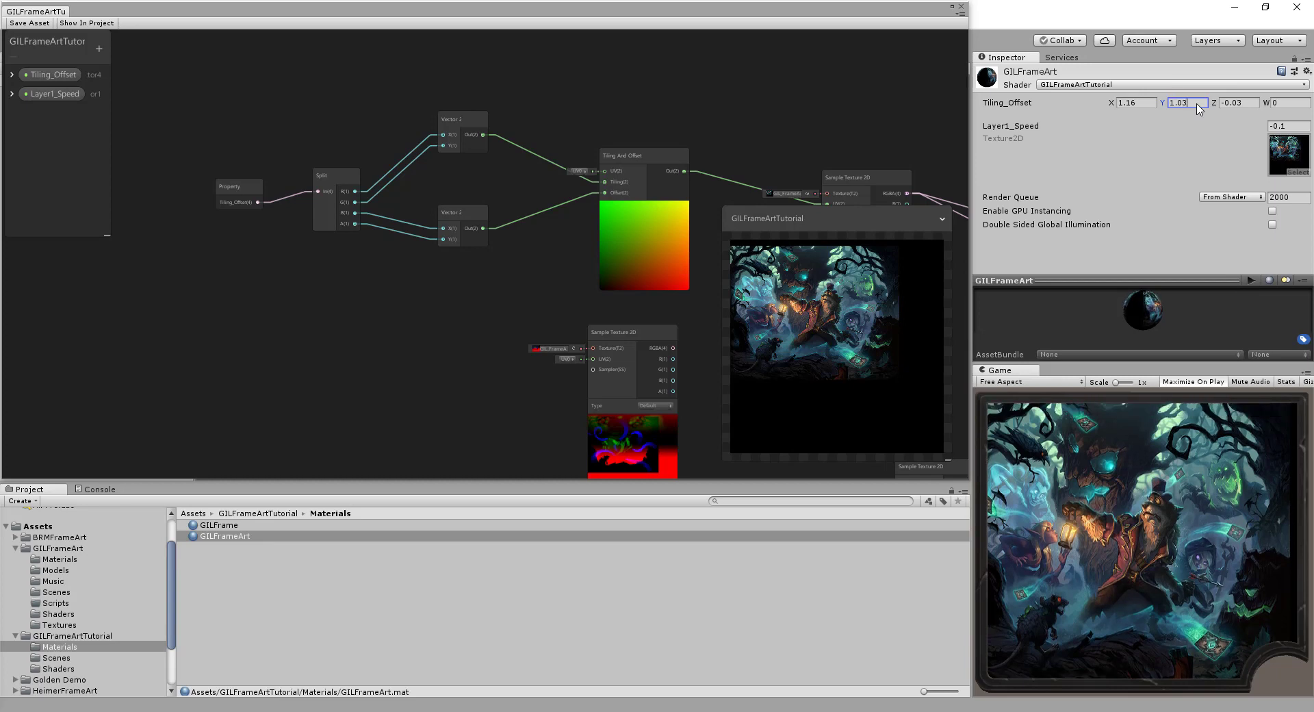
- Fine-tune the artwork's horizontal position, comparing -0.03 and -0.04 and ending with Tiling_Offset Z at -0.05
left_click(1248, 105)
left_click(1250, 106)
key("BackSpace")
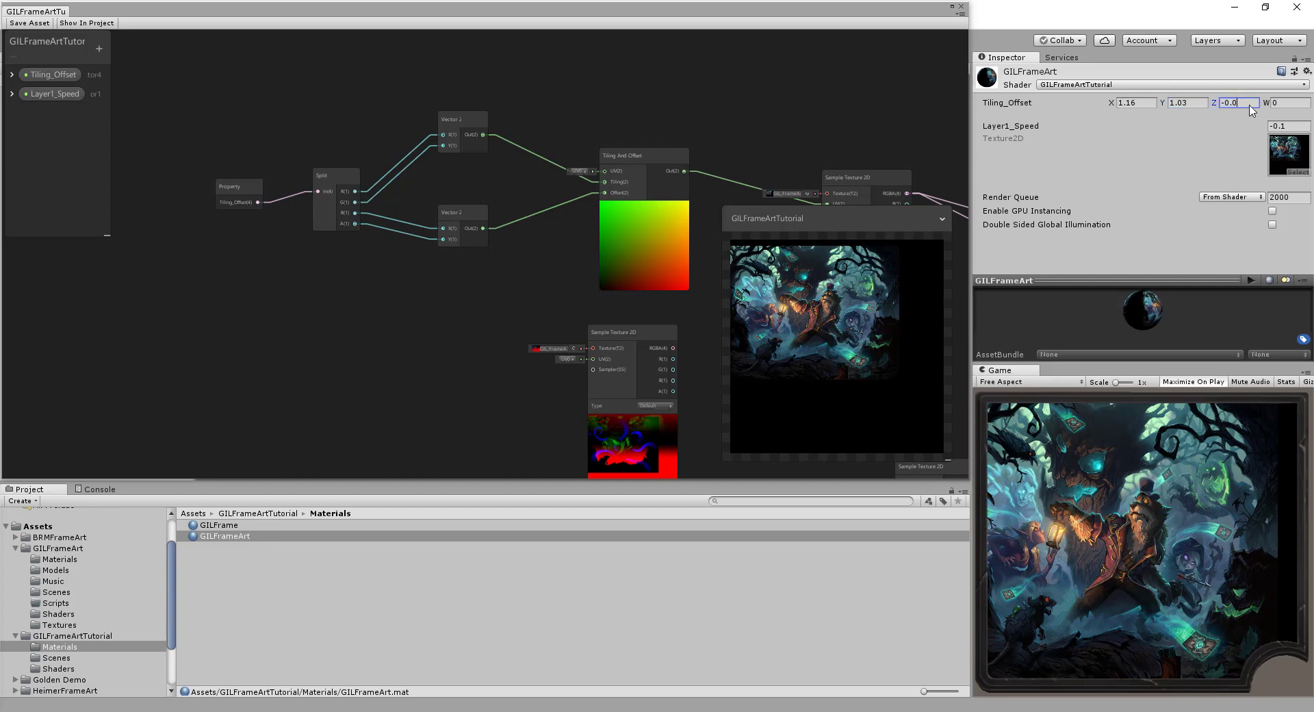
type("3")
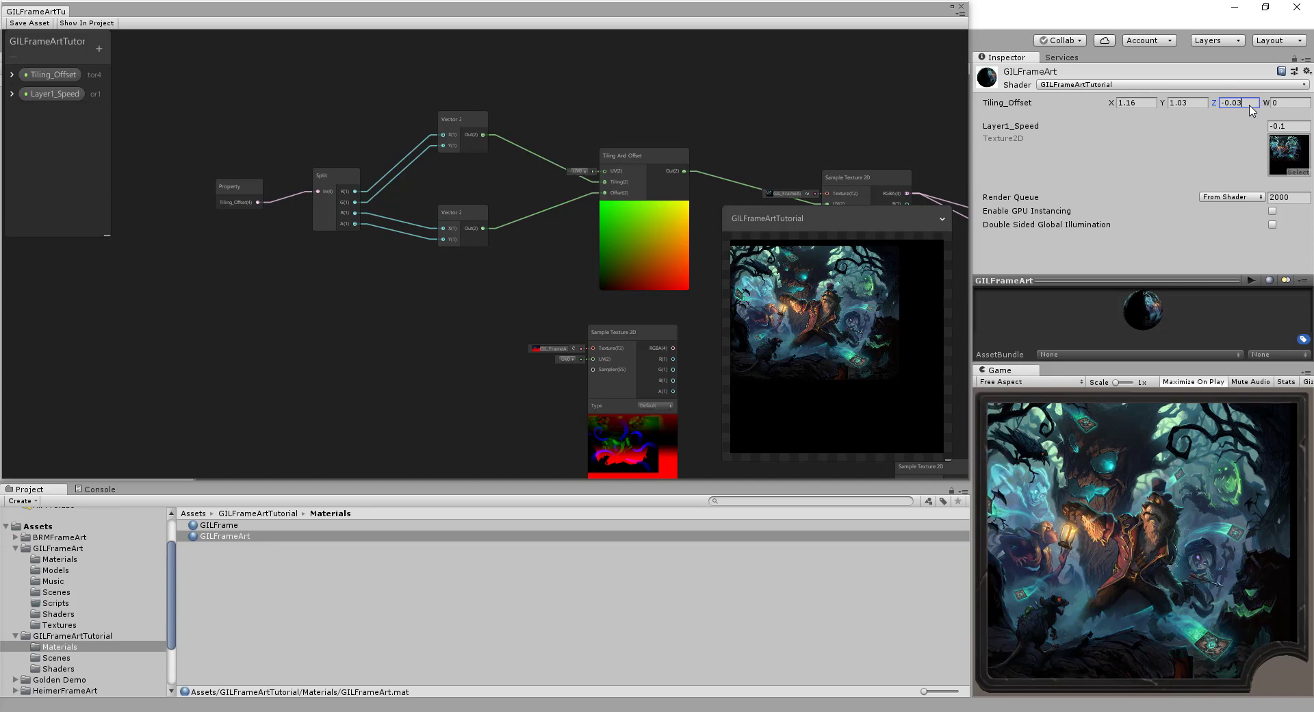
key("BackSpace")
type("4")
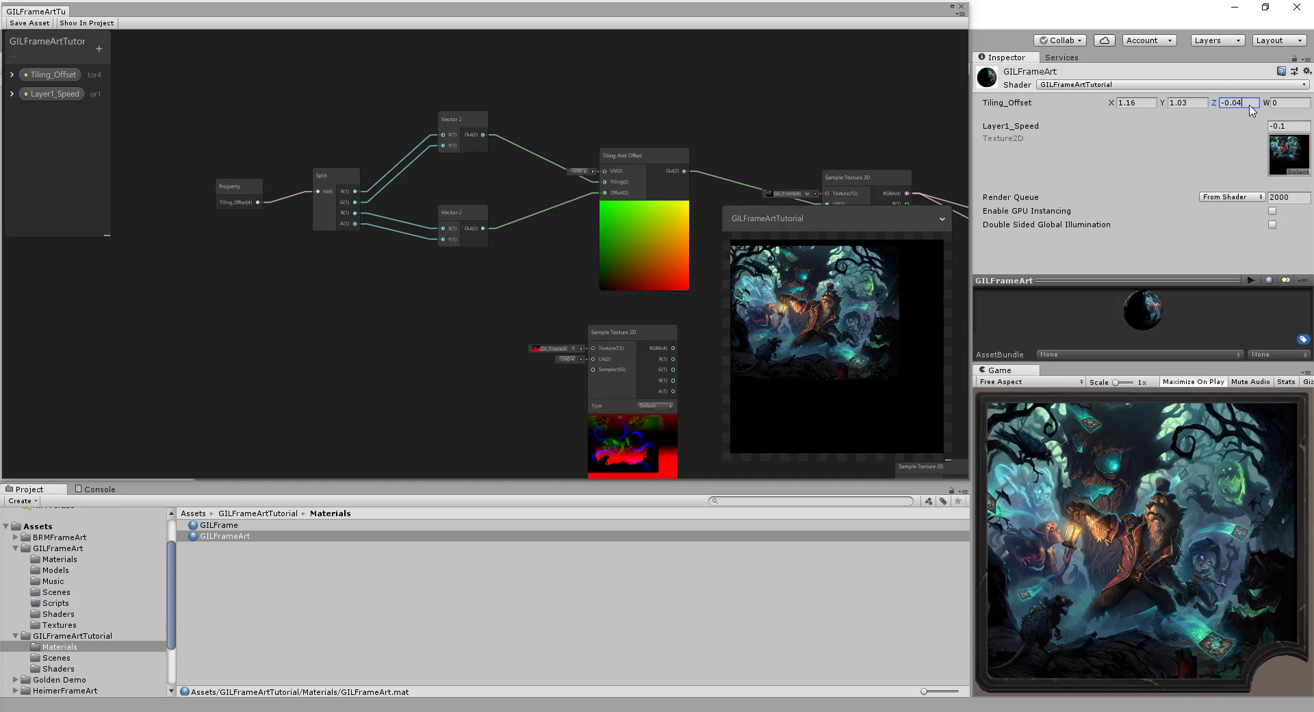
key("BackSpace")
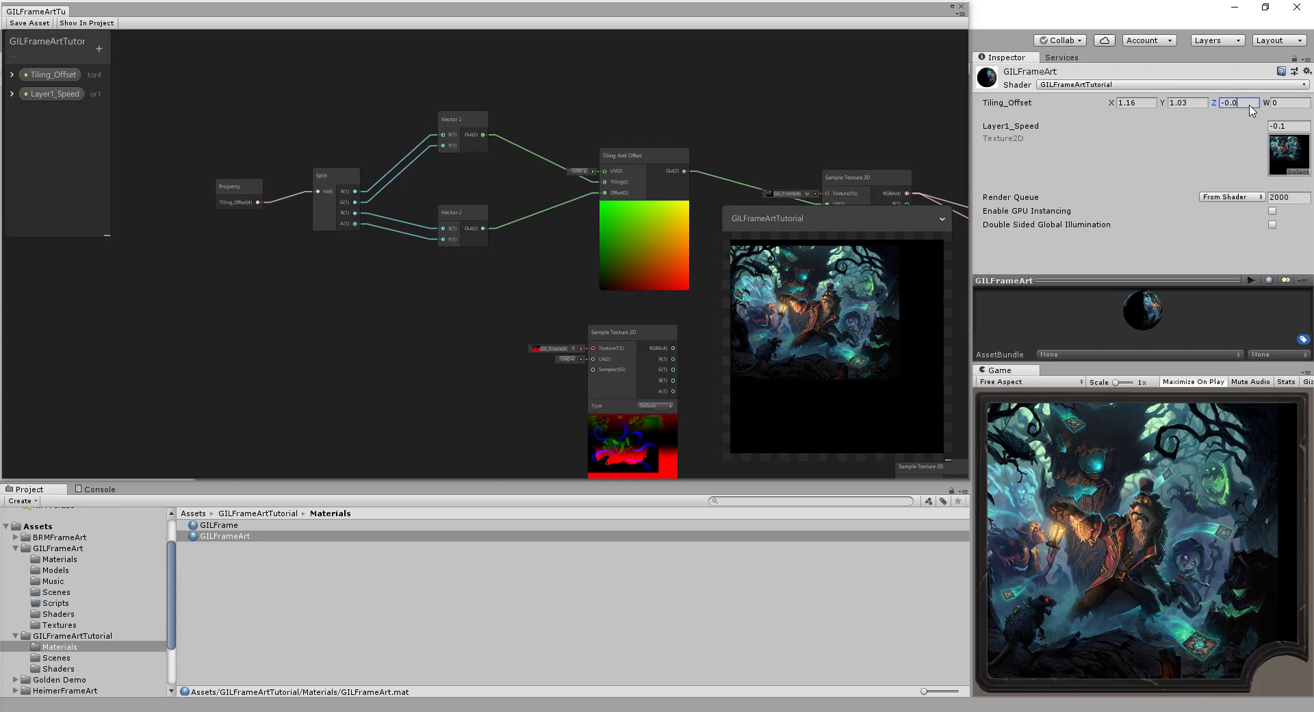
type("5")
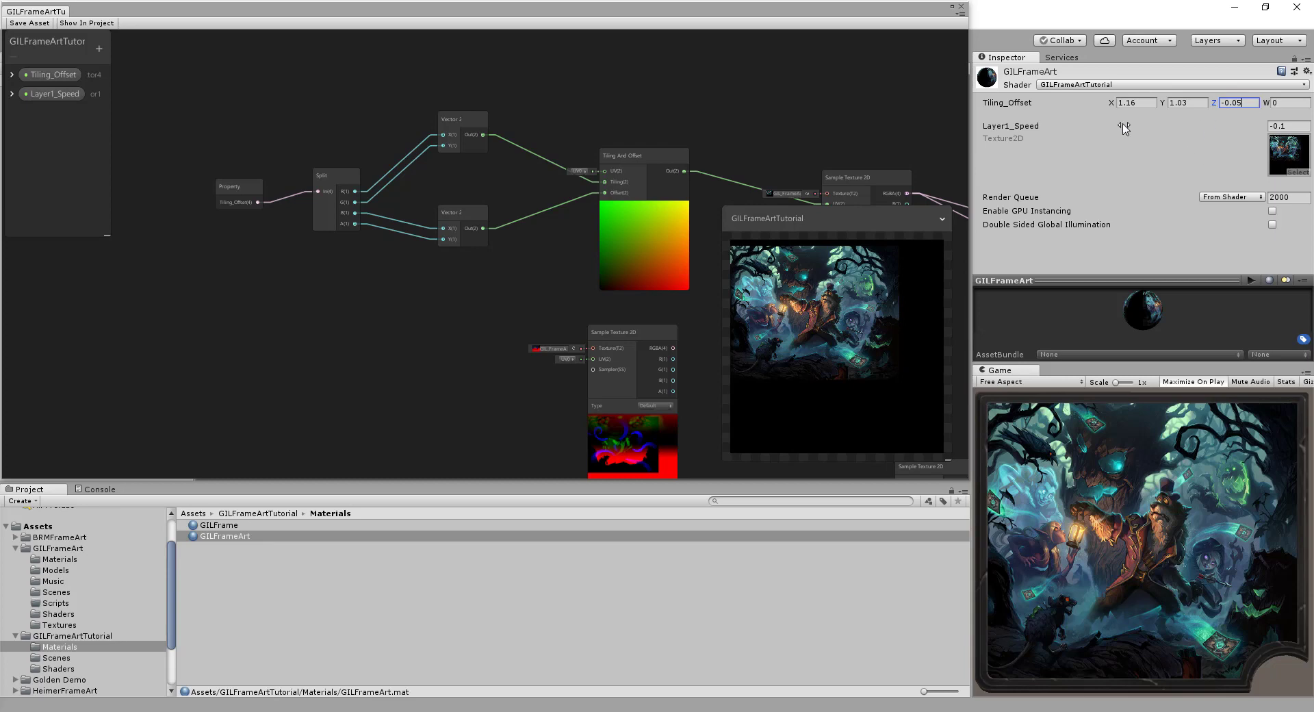
- Set the Tiling_Offset property's default values in the shader graph to X 1.16, Y 1.03 and Z -0.05
left_click(13, 94)
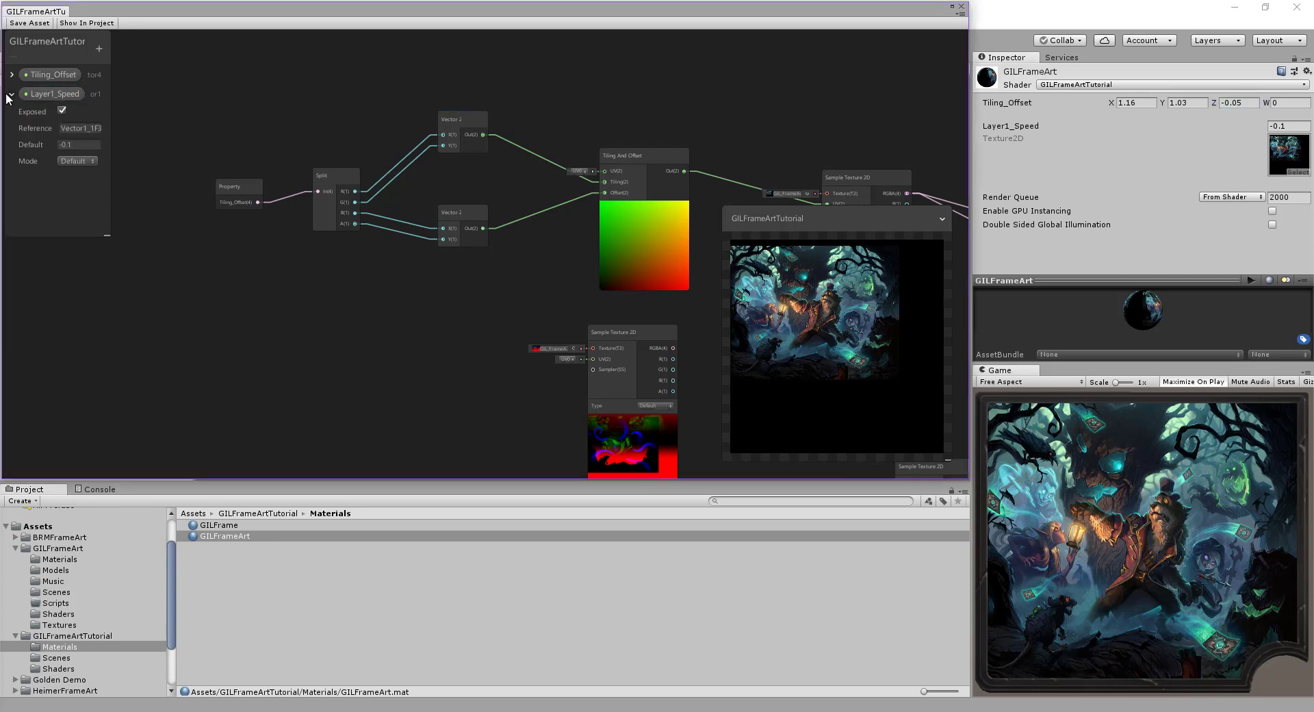
left_click(13, 94)
left_click(12, 75)
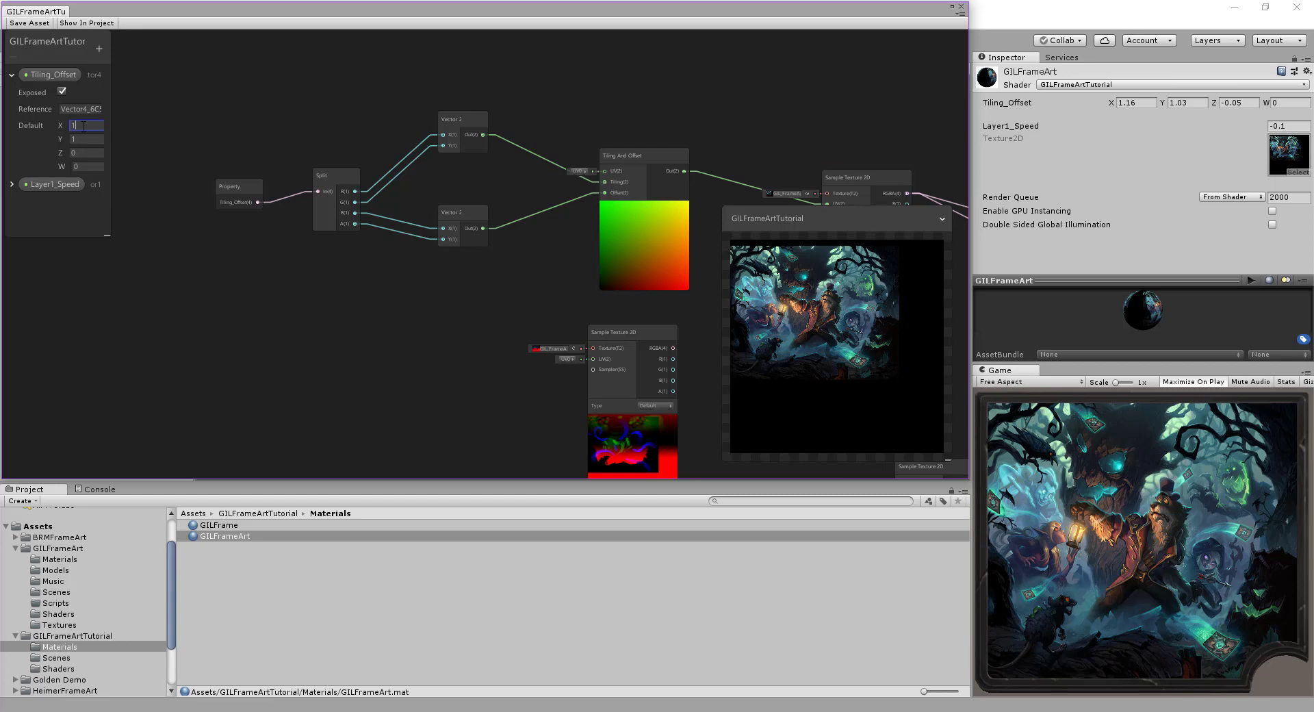
type(".1")
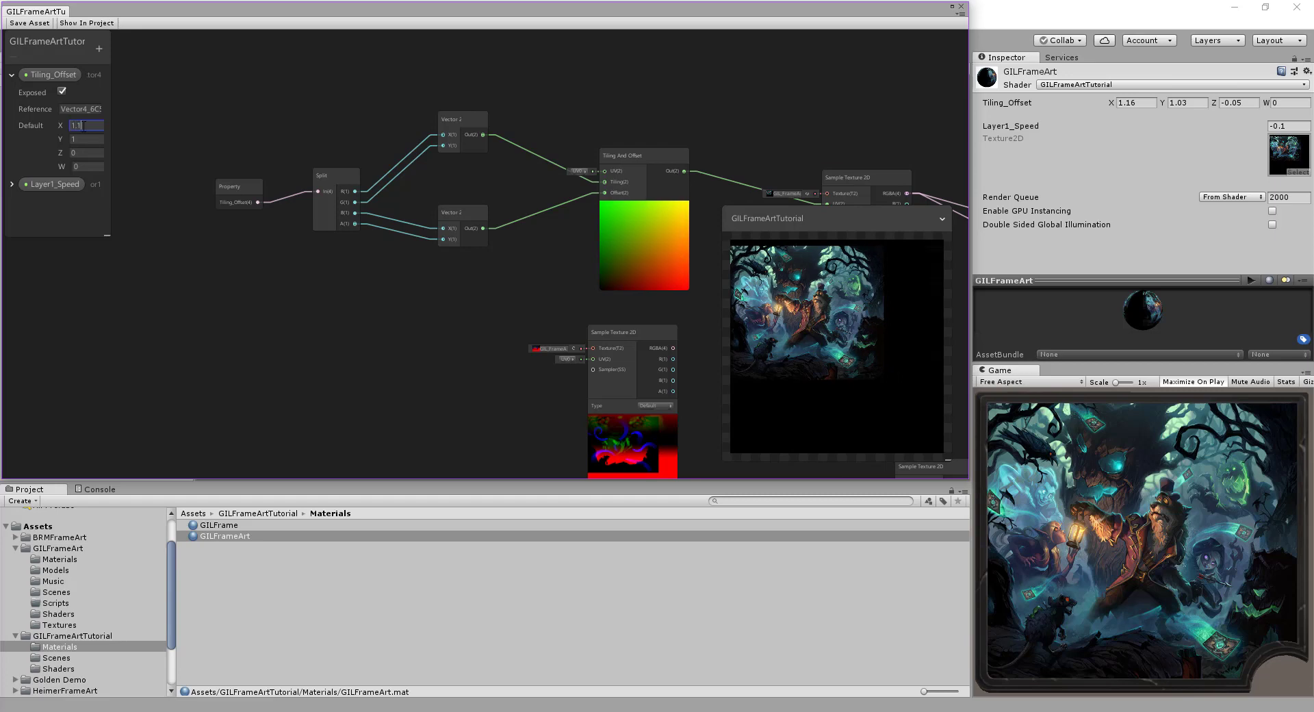
type("6")
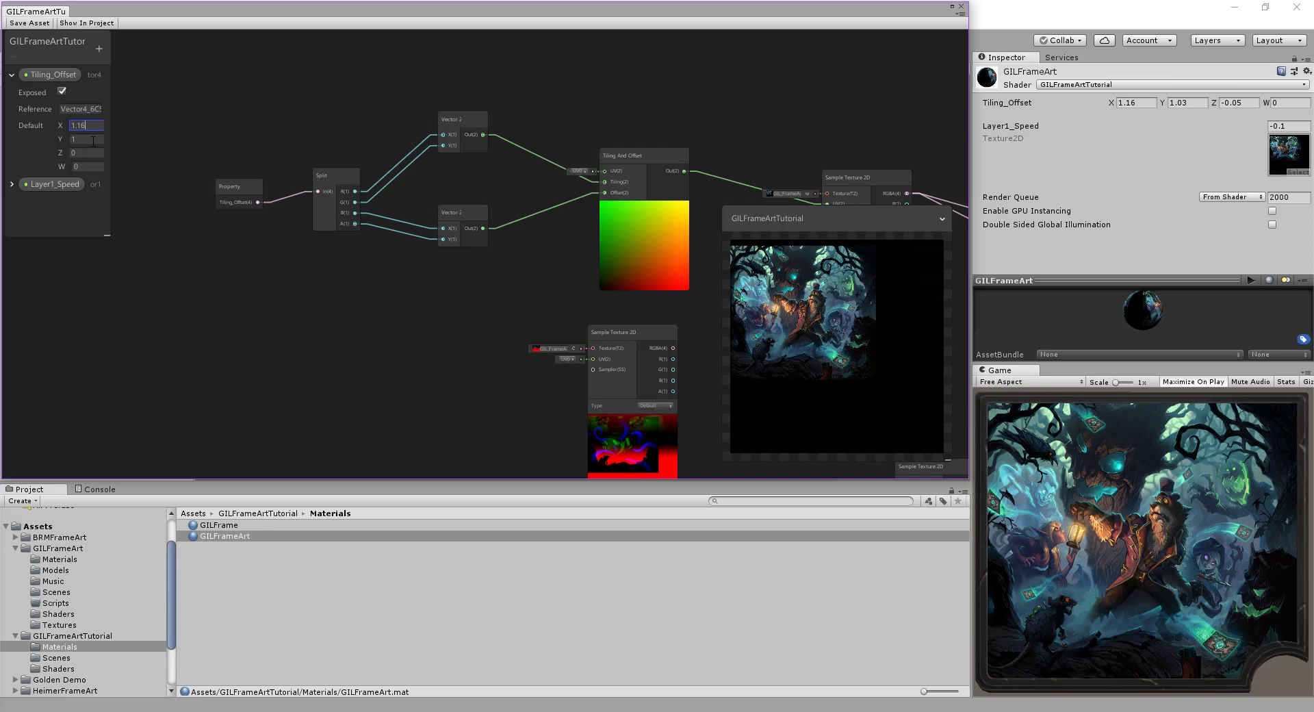
left_click(93, 140)
type(".03")
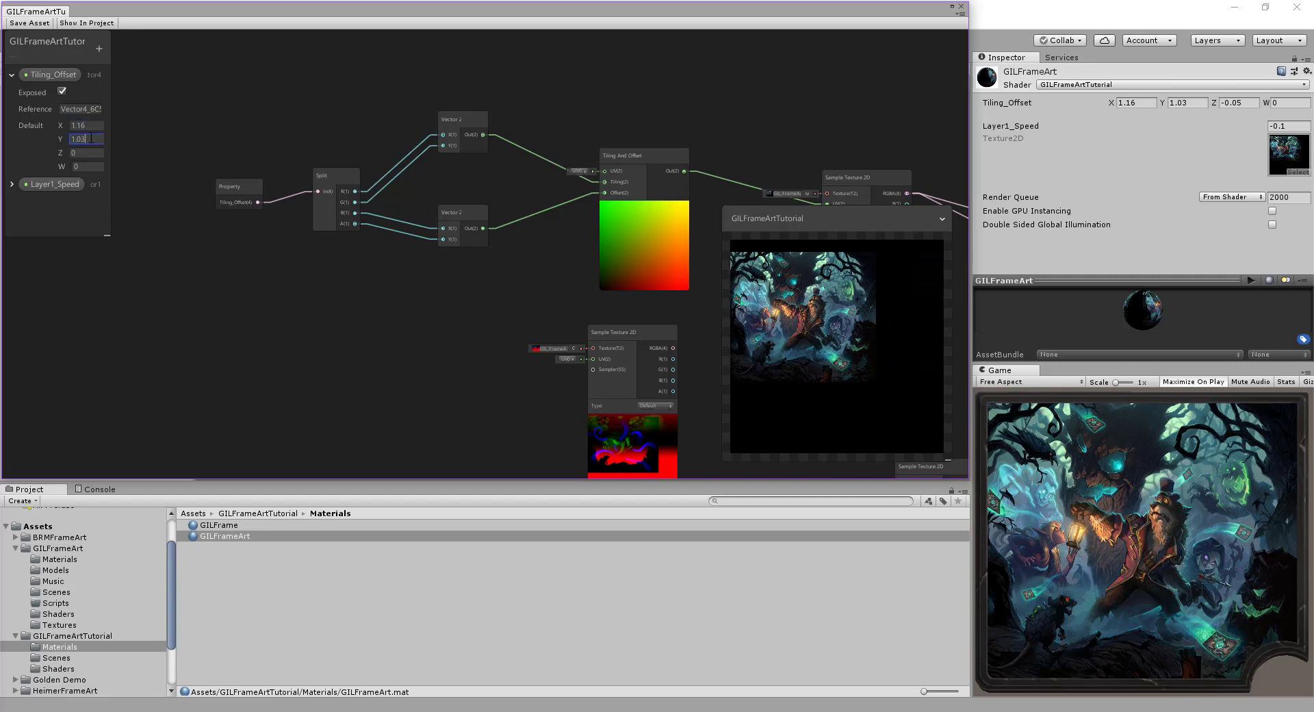
left_click(88, 152)
type("-0.05")
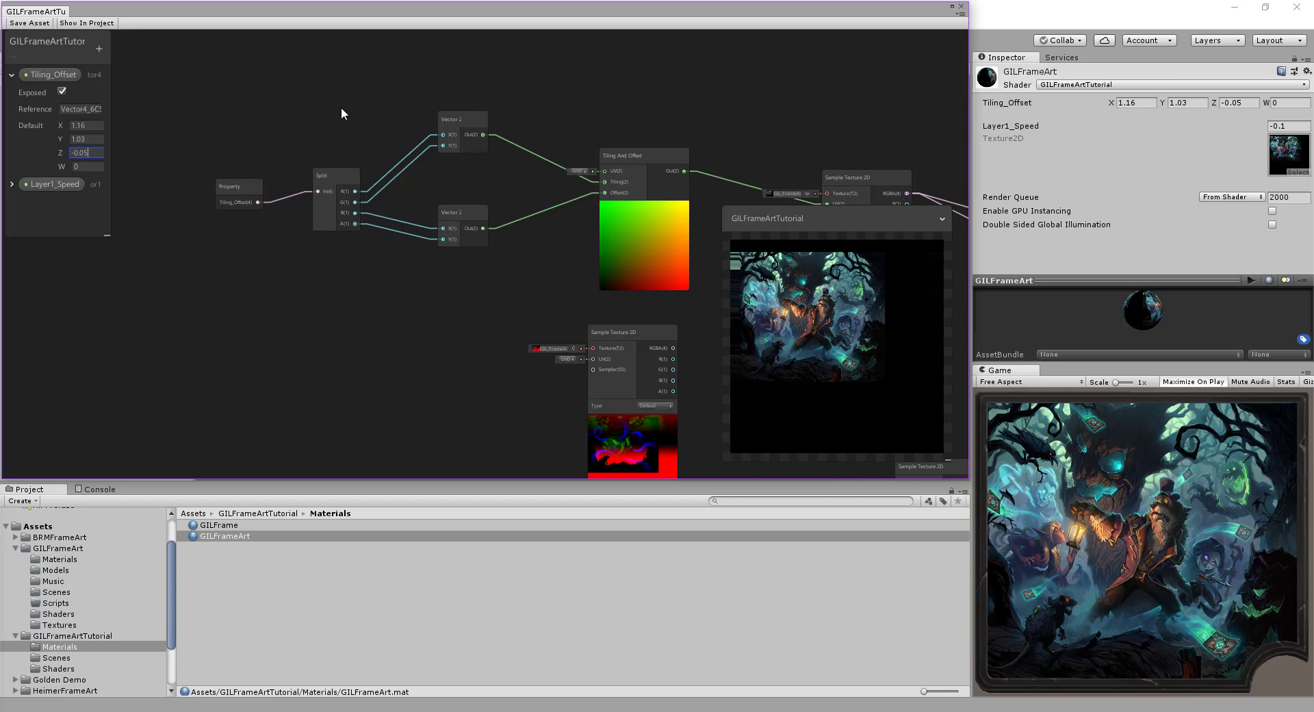
left_click(300, 120)
- Tidy the Tiling_Offset Property, Split and two Vector 2 nodes into a compact group closer to the Tiling And Offset node
mouse_move(342, 116)
middle_mouse_down()
mouse_move(252, 83)
mouse_move(263, 122)
mouse_move(350, 113)
middle_mouse_up()
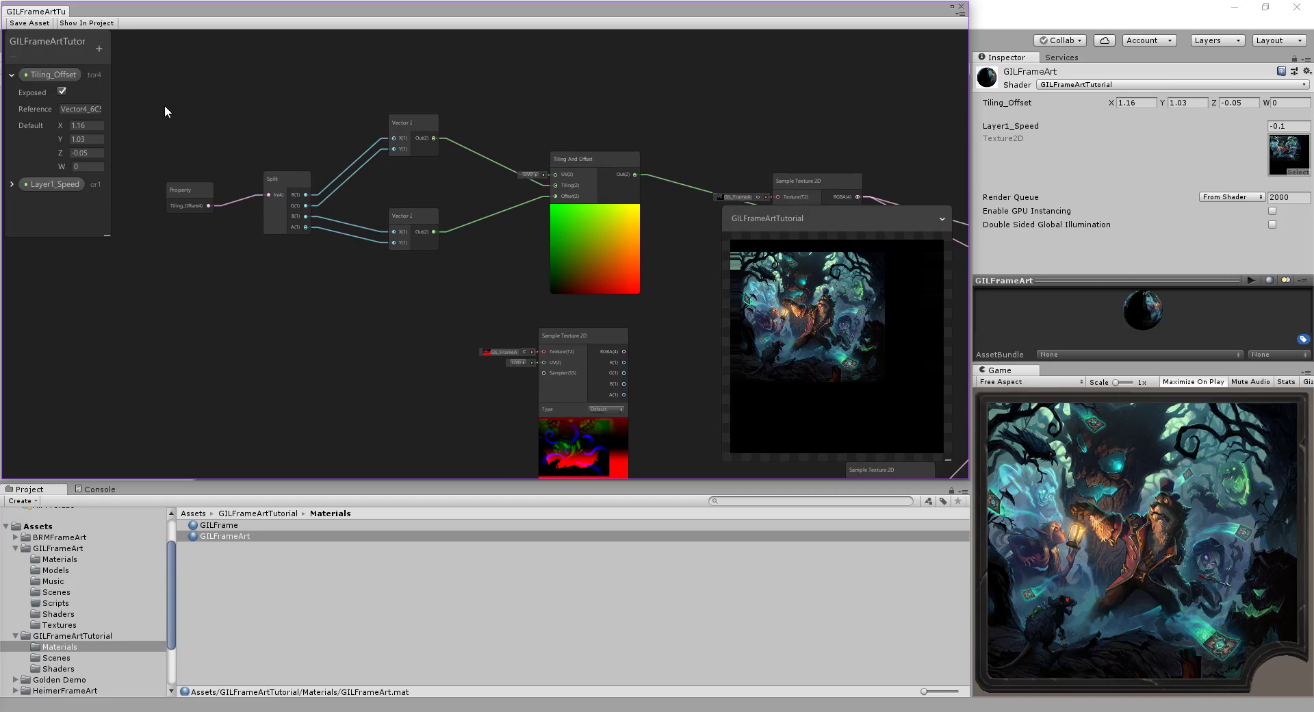
left_click_drag(380, 266, 452, 268)
left_click_drag(418, 137, 433, 140)
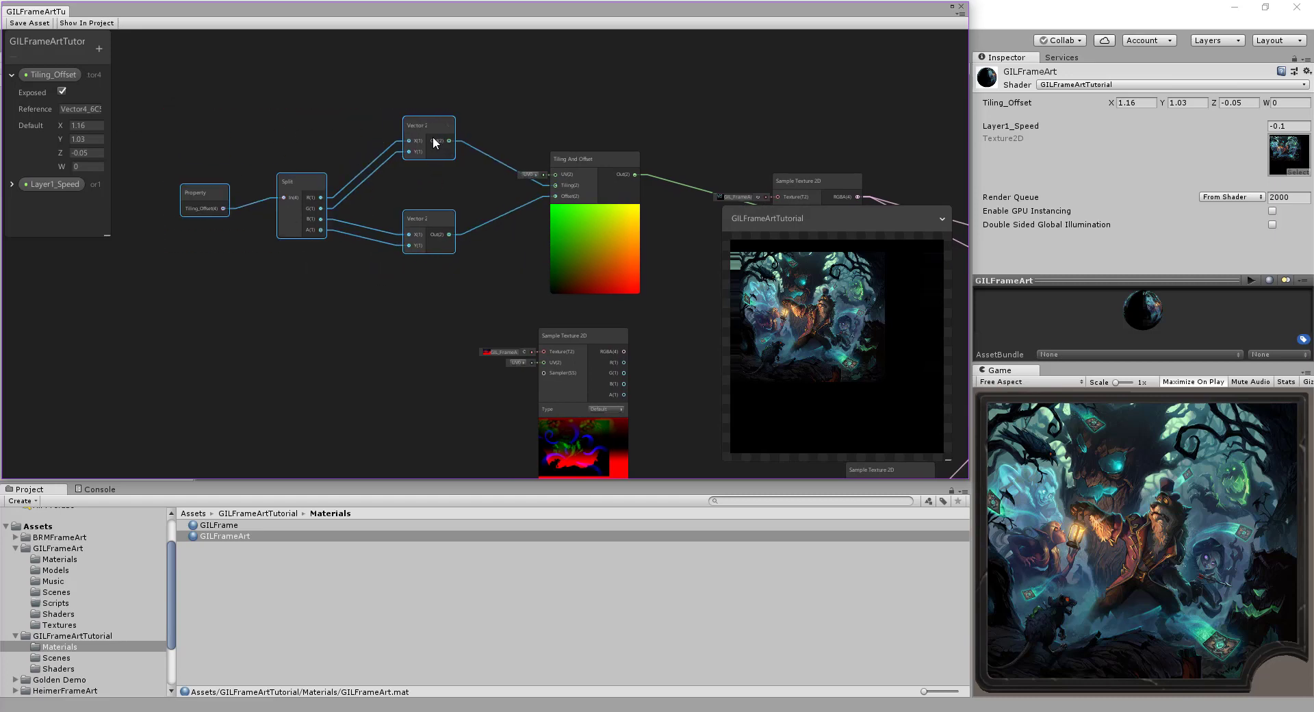
left_click(346, 152)
left_click_drag(312, 191, 335, 161)
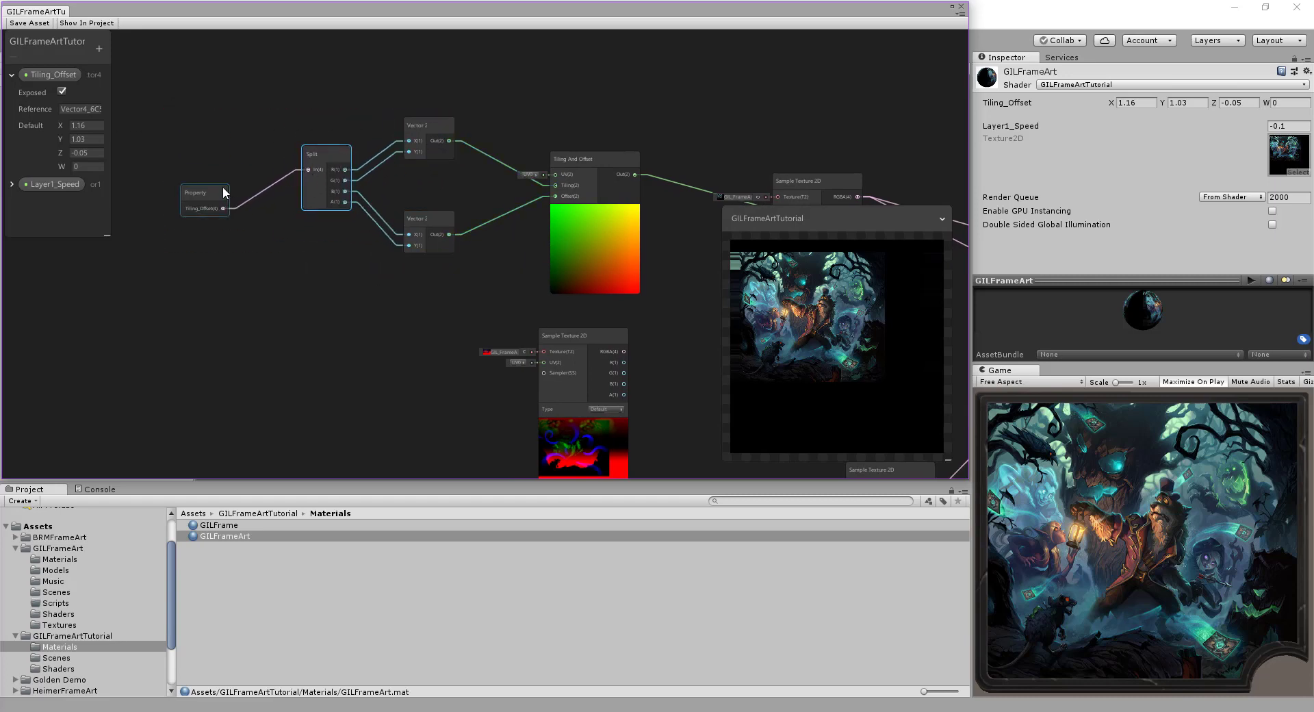
left_click_drag(227, 185, 254, 168)
- Move the main artwork's Sample Texture 2D node farther right, away from its Tiling And Offset node
middle_click_drag(337, 251, 149, 251)
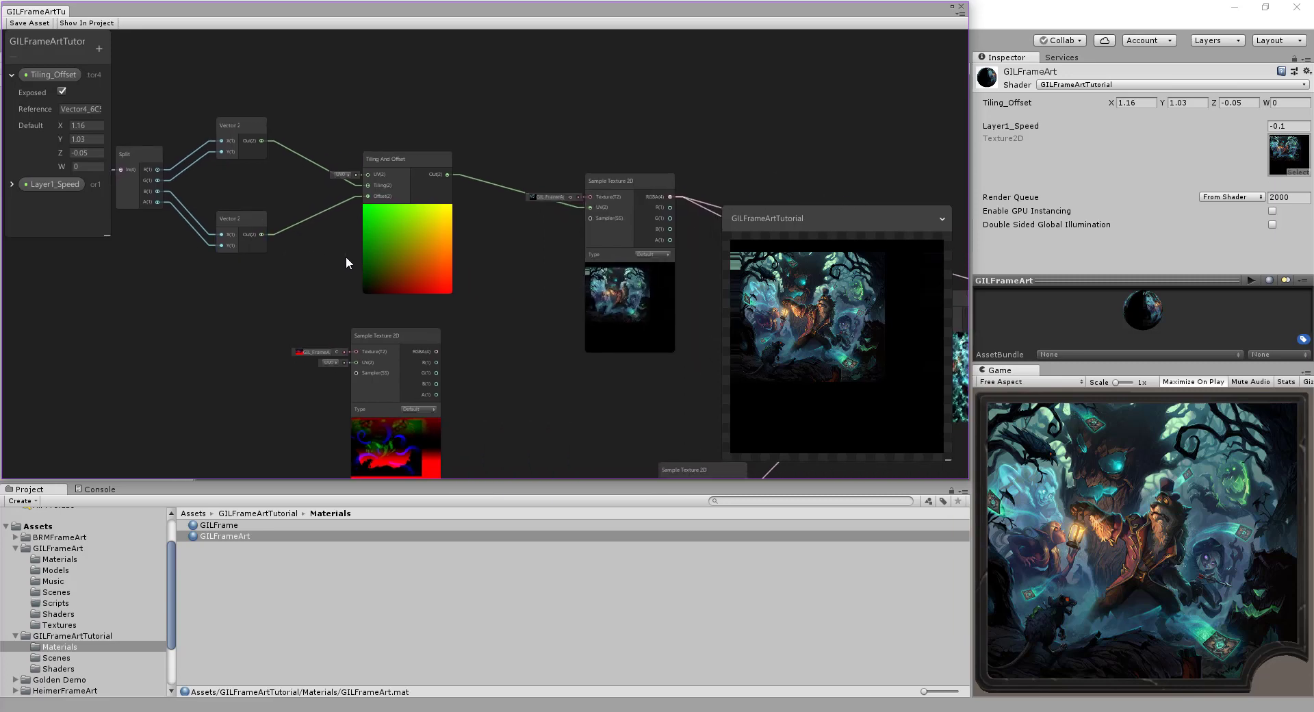
scroll(346, 257, "down", 1)
middle_click_drag(475, 267, 517, 179)
middle_click_drag(240, 190, 199, 196)
middle_click_drag(346, 212, 267, 217)
middle_click_drag(419, 212, 279, 226)
left_click_drag(235, 117, 331, 123)
- Move the red-green-blue mask's Sample Texture 2D node right, between the artwork's Tiling And Offset and Sample Texture 2D nodes
middle_click_drag(112, 201, 298, 188)
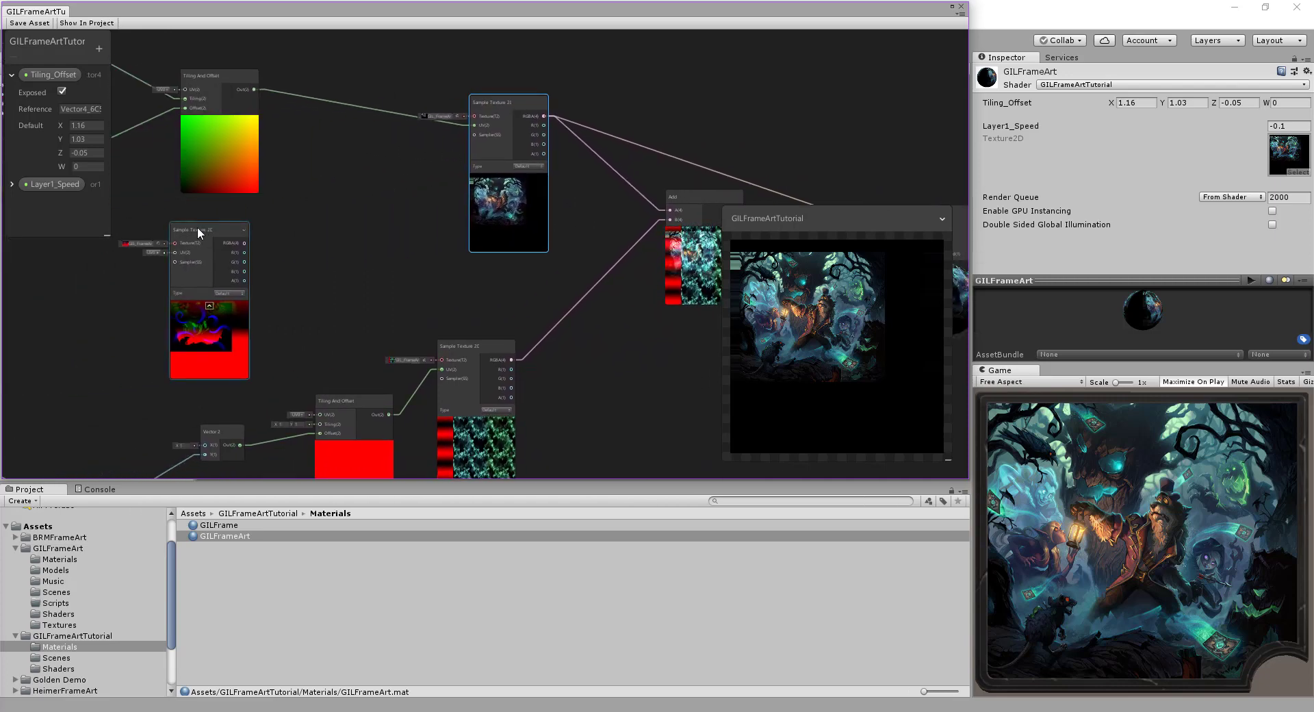
left_click_drag(197, 227, 344, 205)
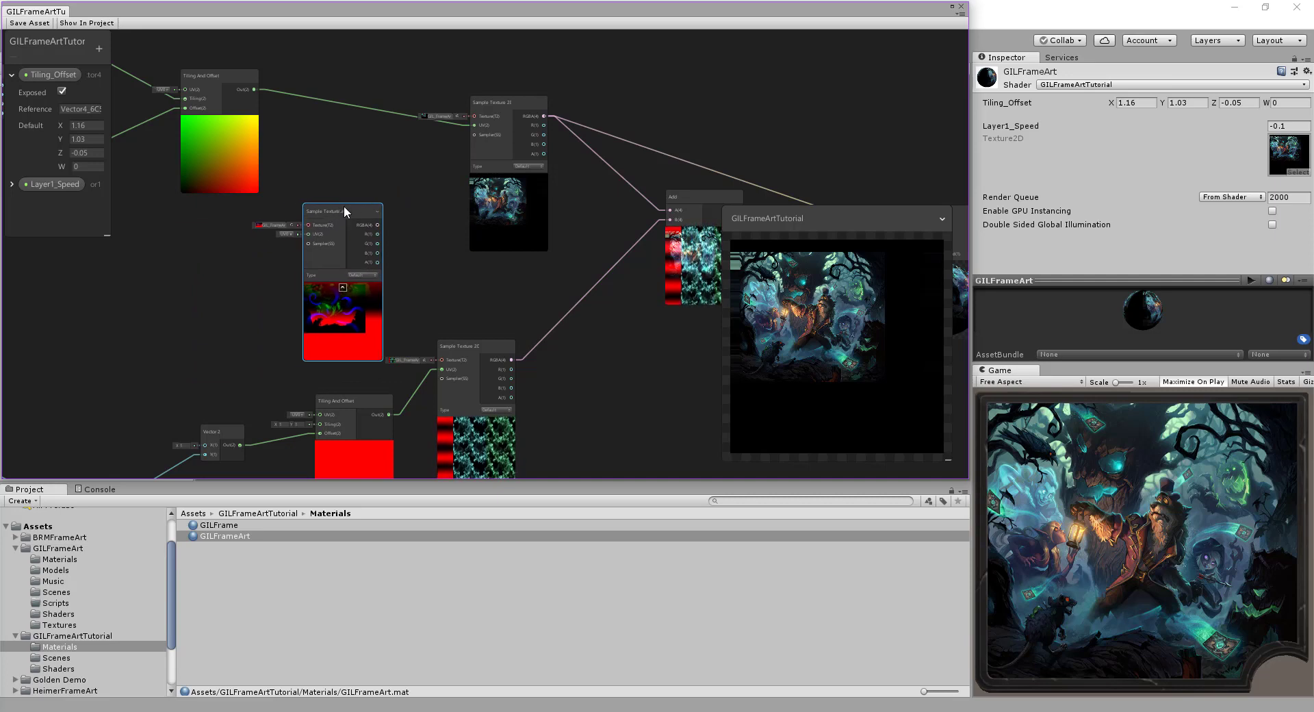
middle_click_drag(418, 192, 307, 30)
middle_click_drag(477, 203, 436, 236)
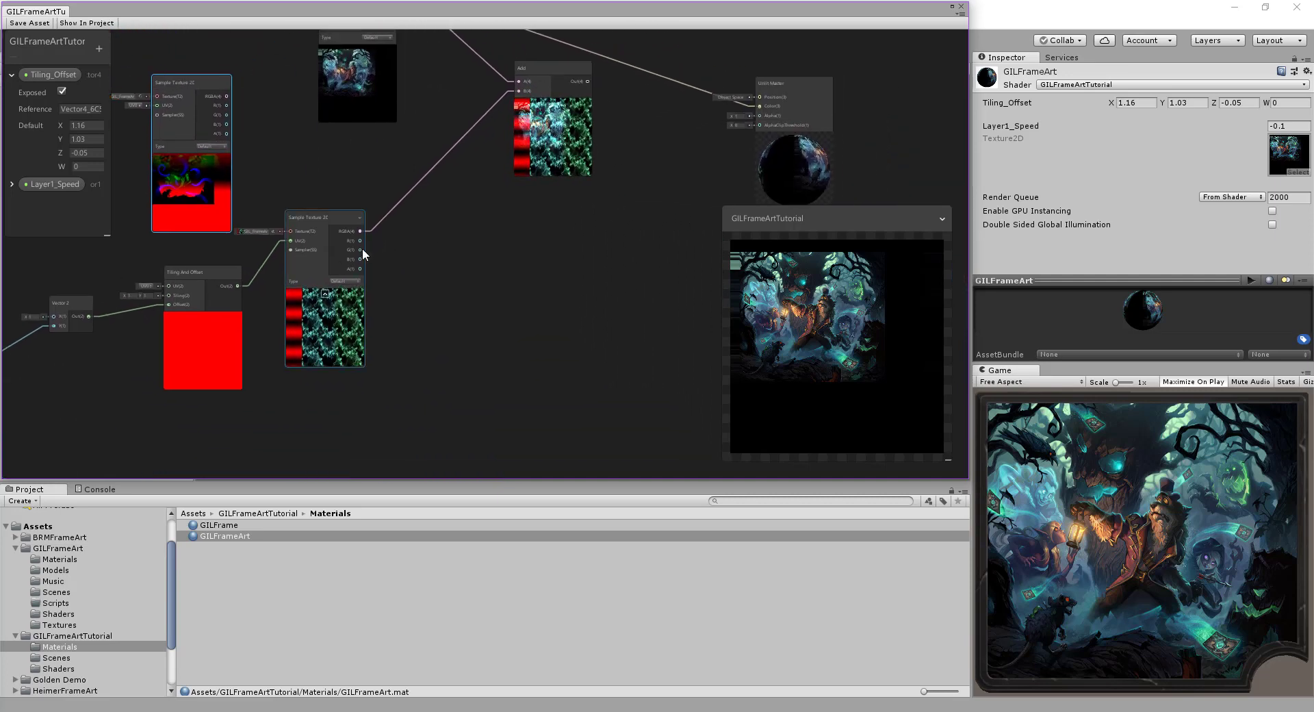
- Move the Vector 2 node lower, level with the Multiply node, to free space beside the lower Tiling And Offset node
middle_click_drag(518, 283, 647, 254)
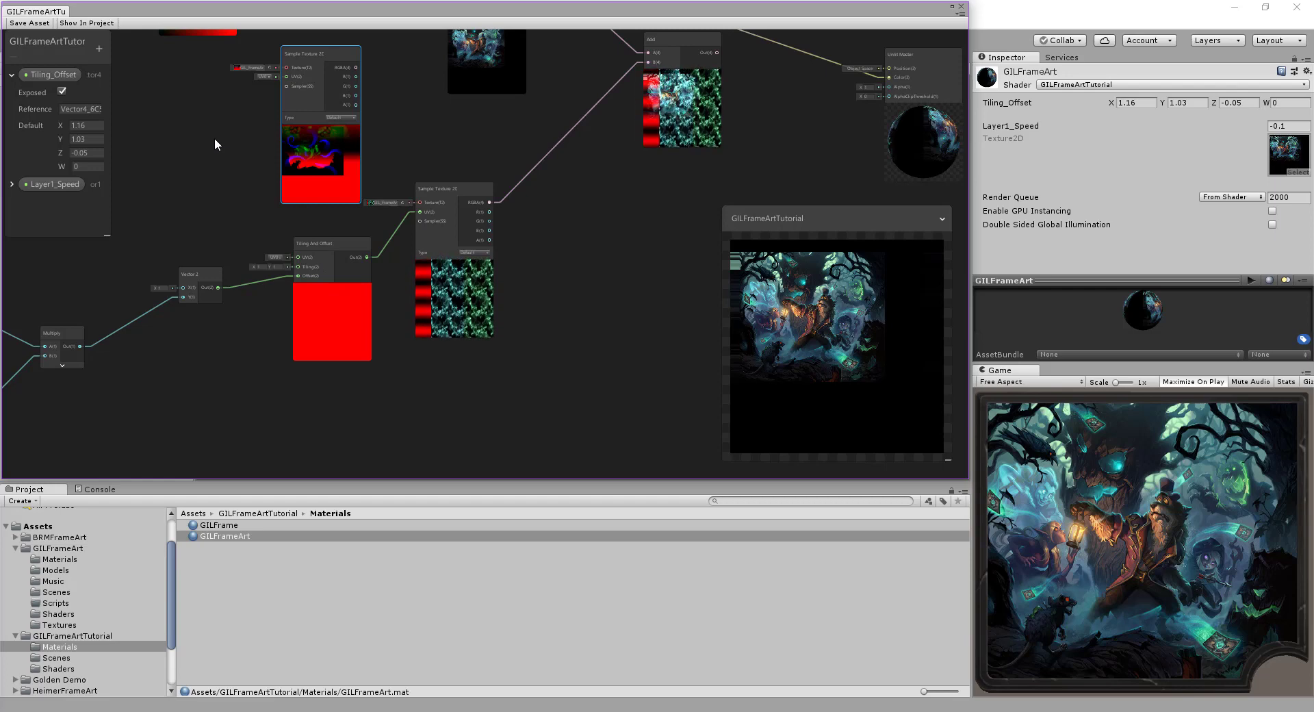
middle_click_drag(226, 186, 290, 174)
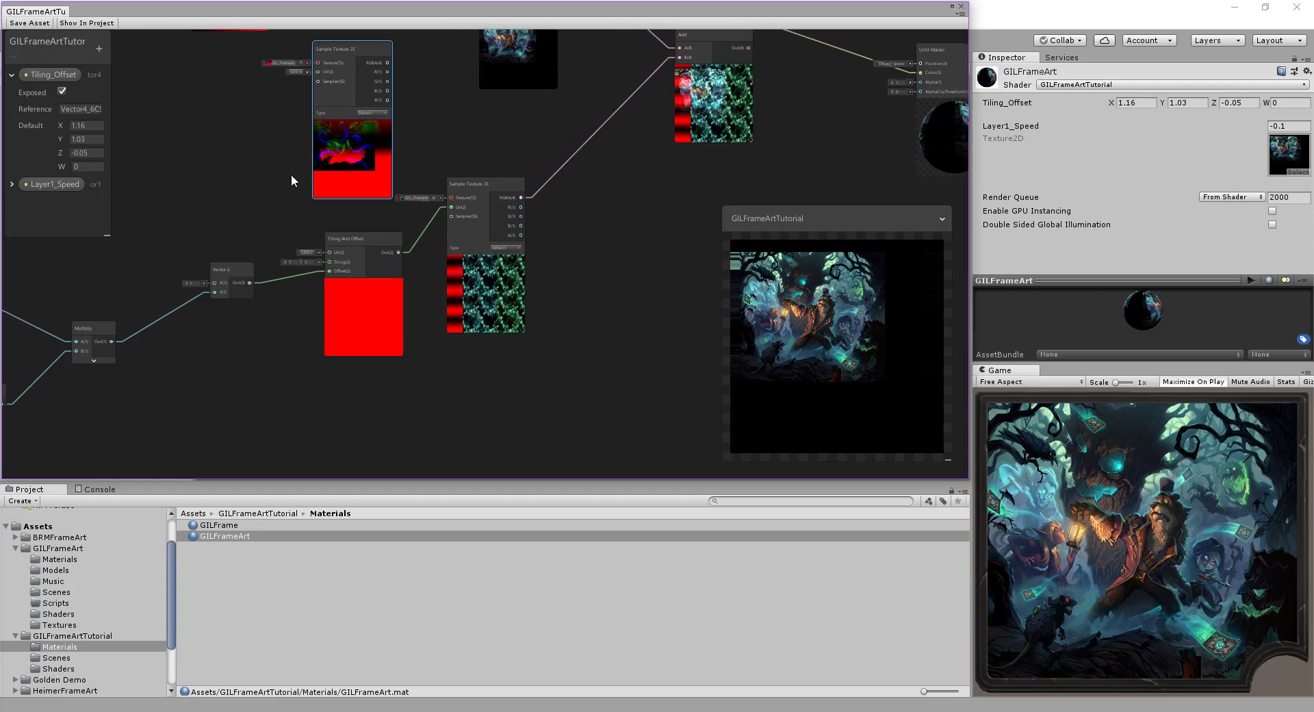
left_click_drag(260, 259, 223, 306)
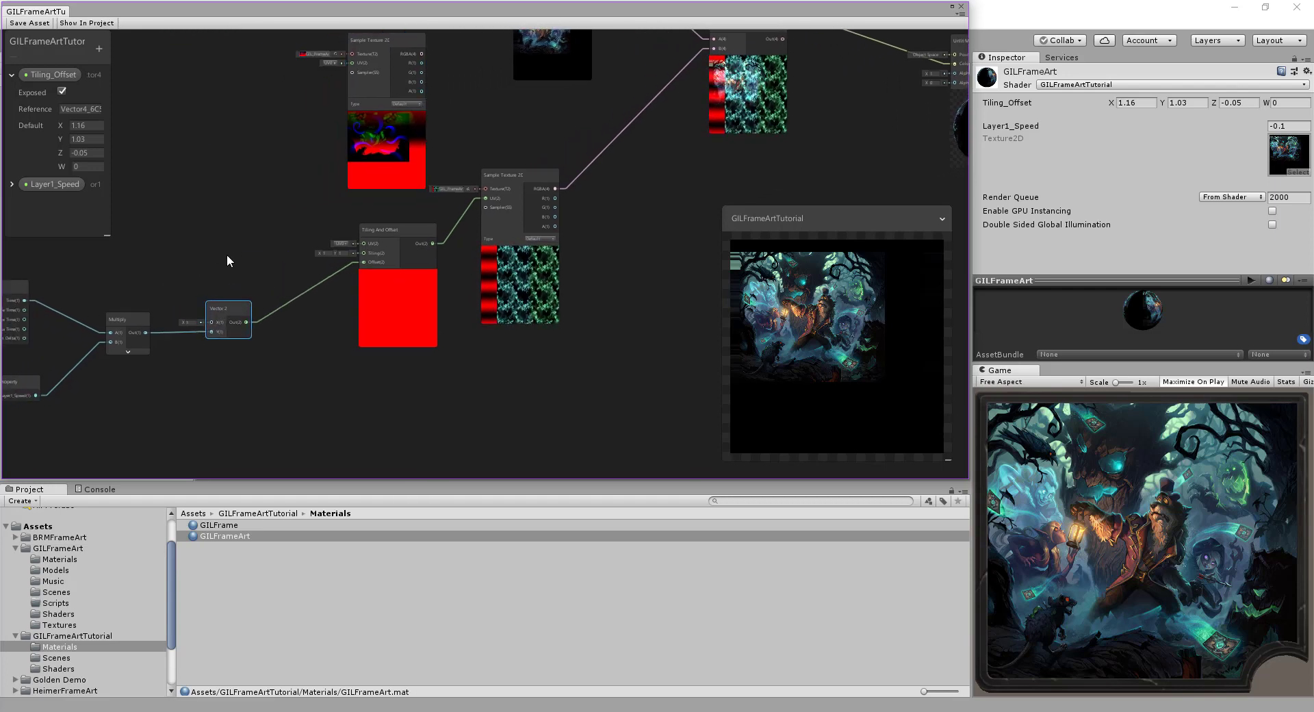
middle_click_drag(228, 256, 323, 276)
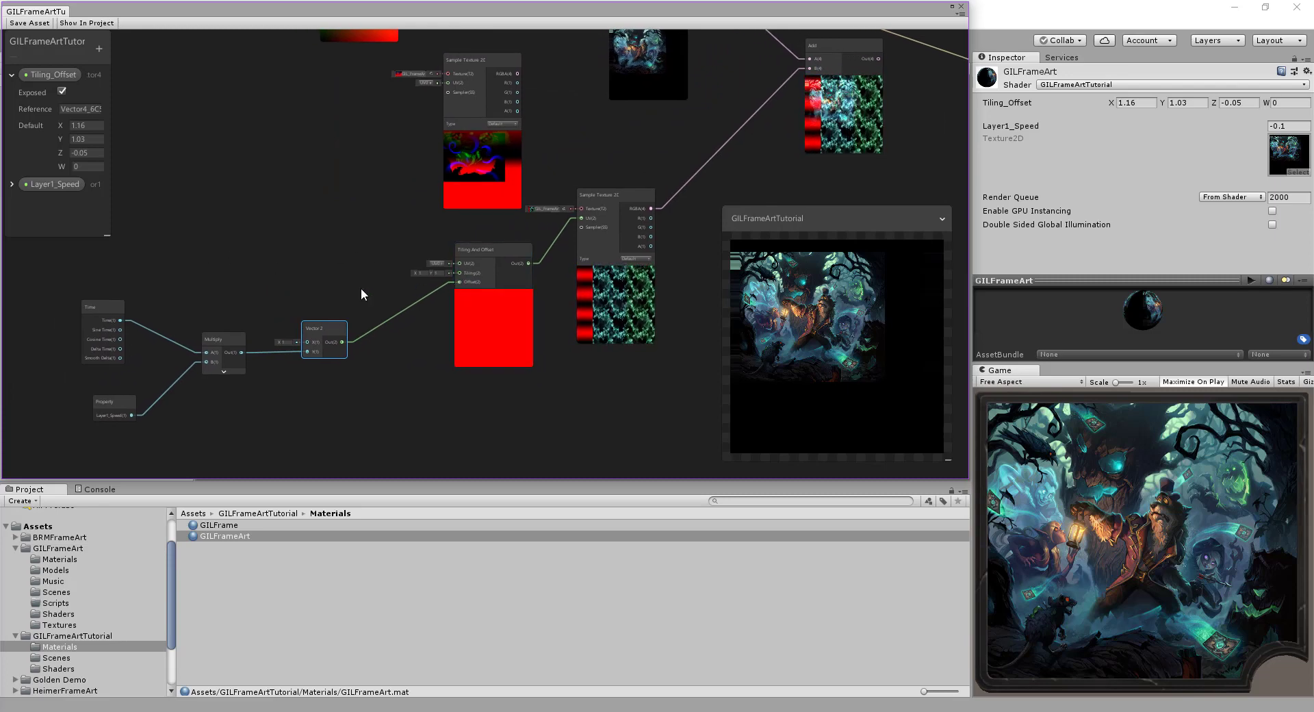
middle_click_drag(361, 295, 322, 253)
right_click(286, 176)
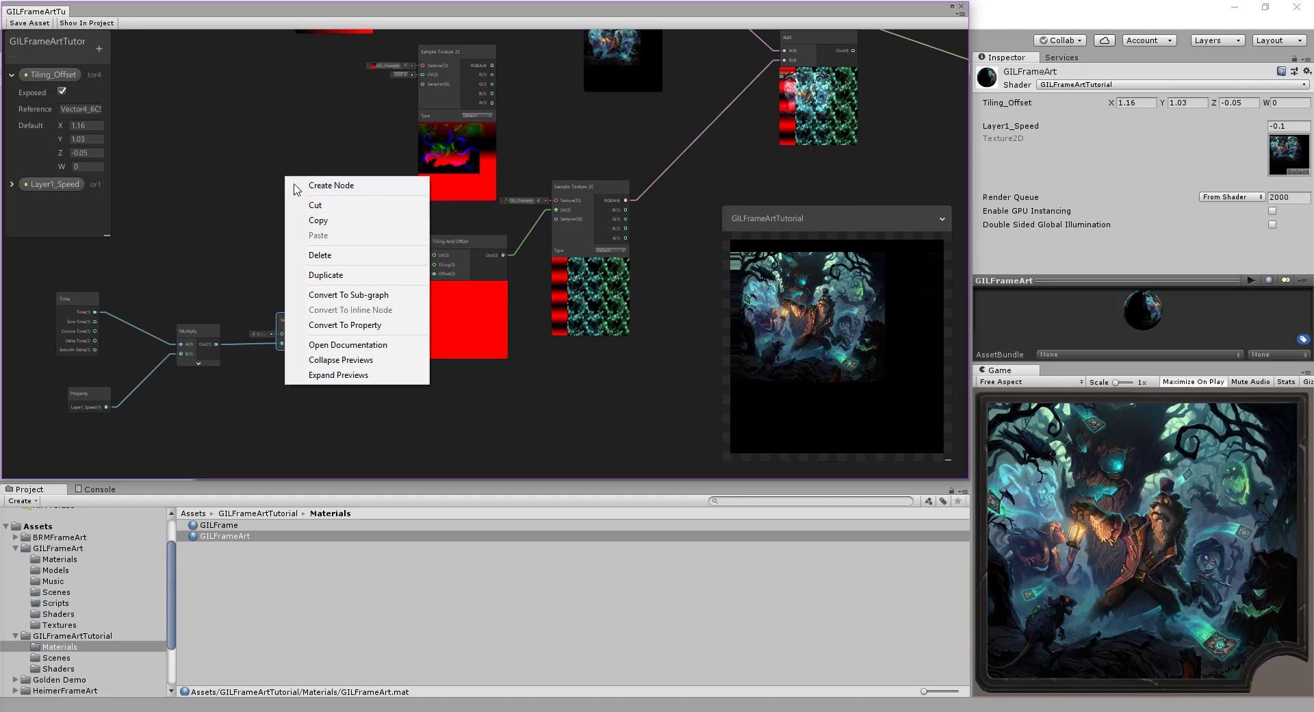
left_click(190, 195)
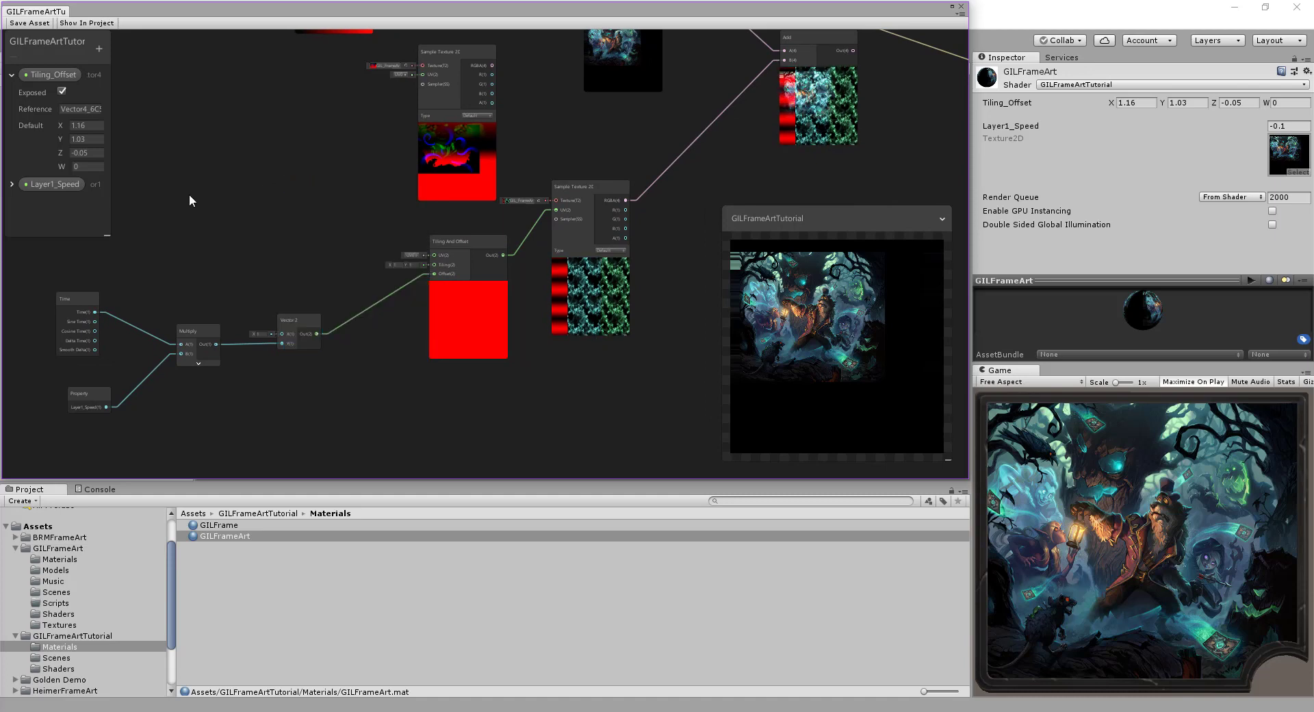
- Collapse the Tiling_Offset property and add a Vector2 property named Layer1_Tiling to the shader graph
left_click(12, 75)
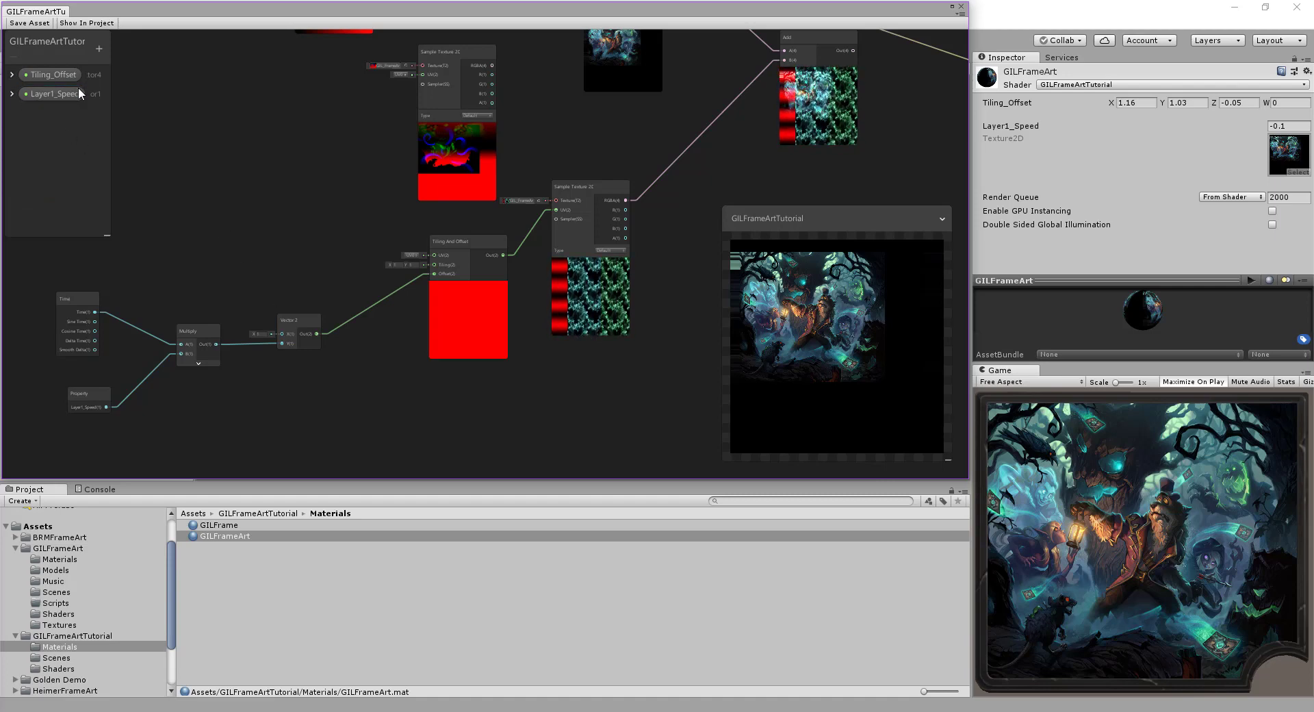
left_click(100, 48)
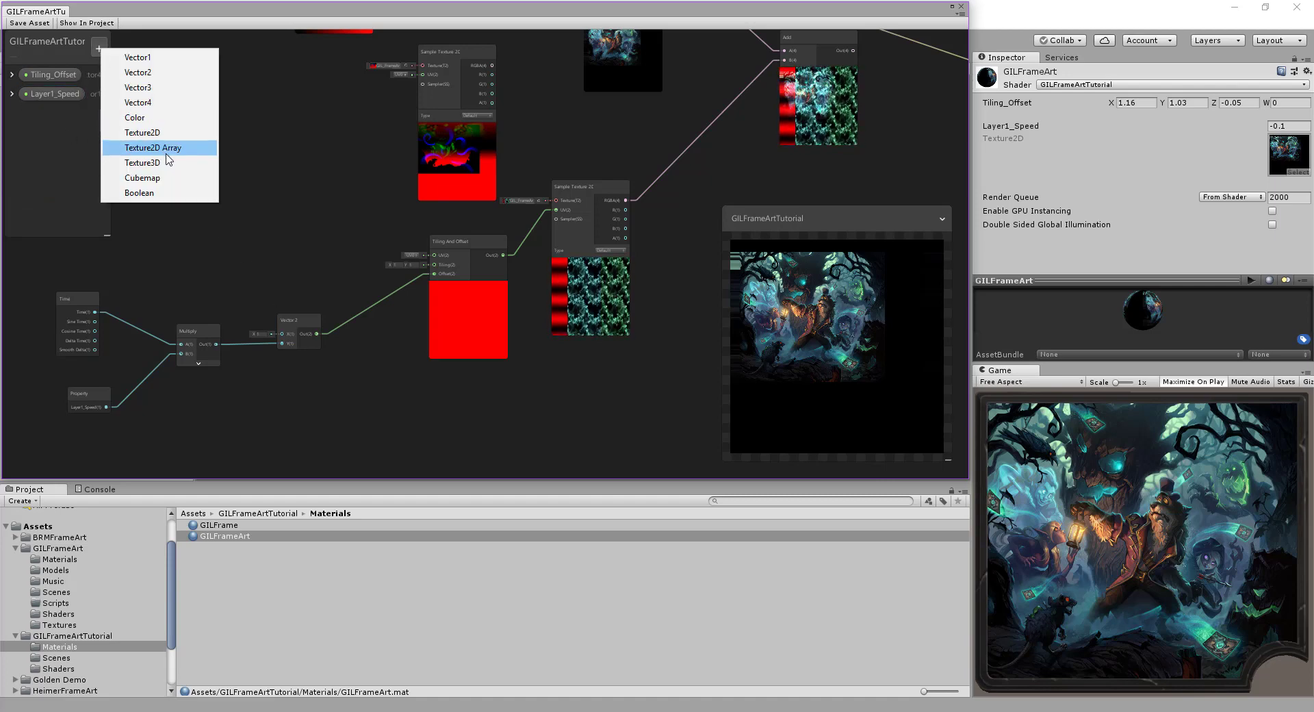
left_click(181, 77)
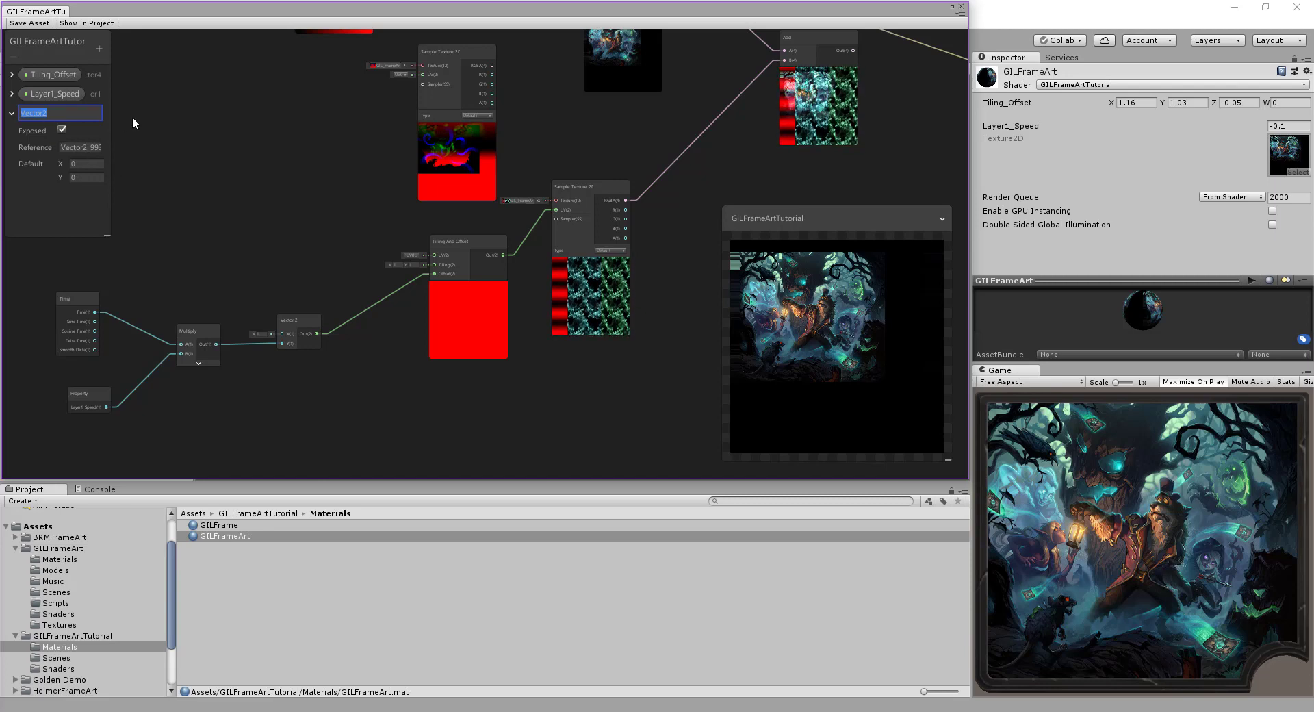
type("L")
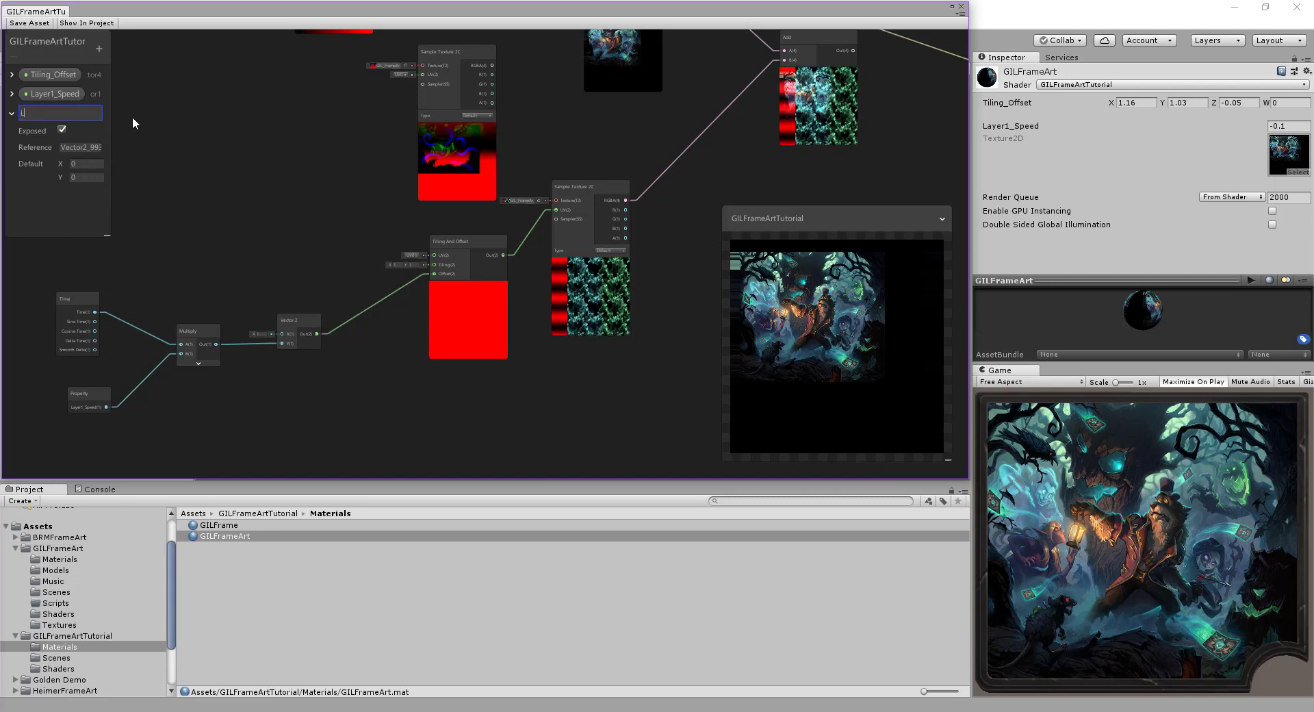
type("ayer")
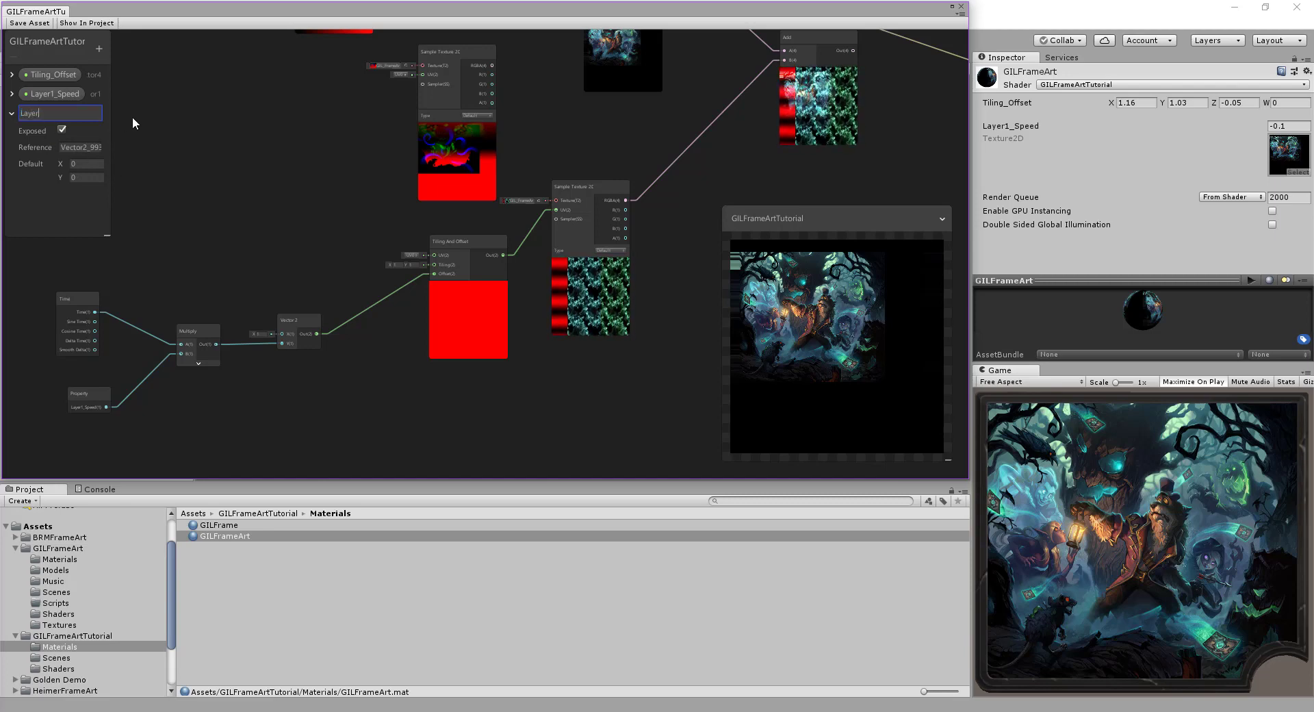
type("1")
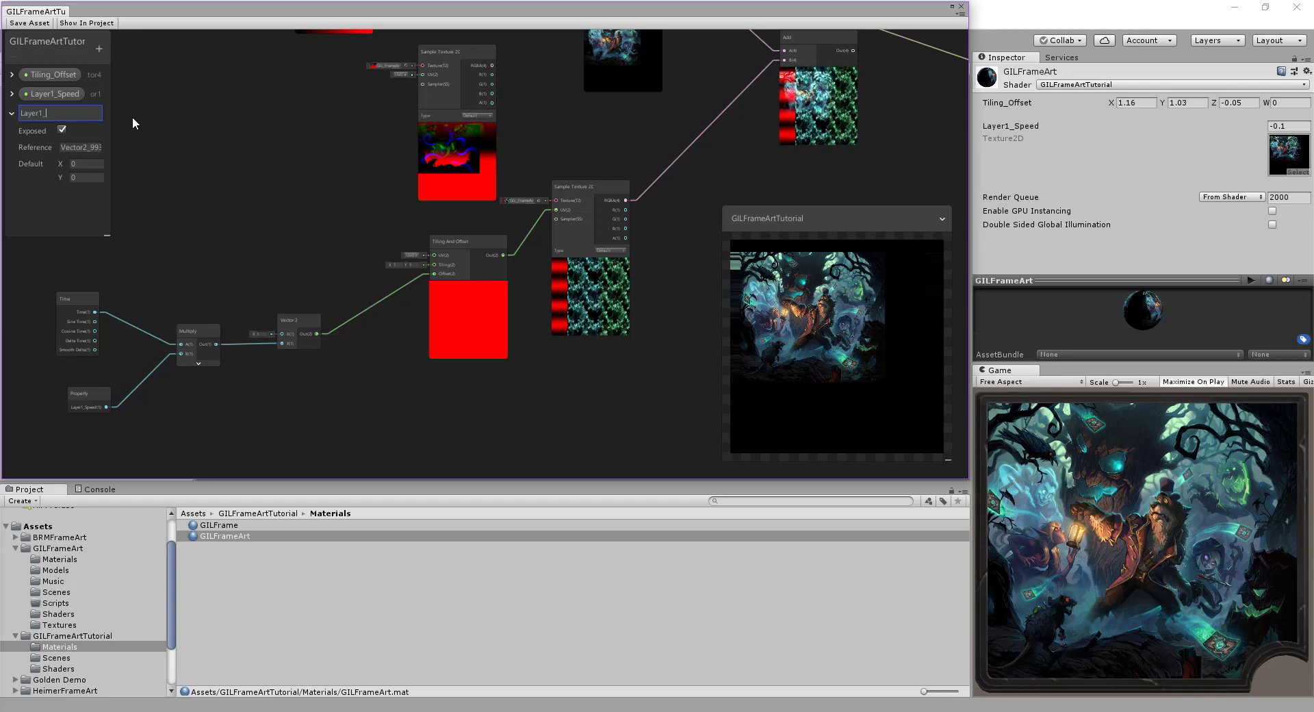
type("_T")
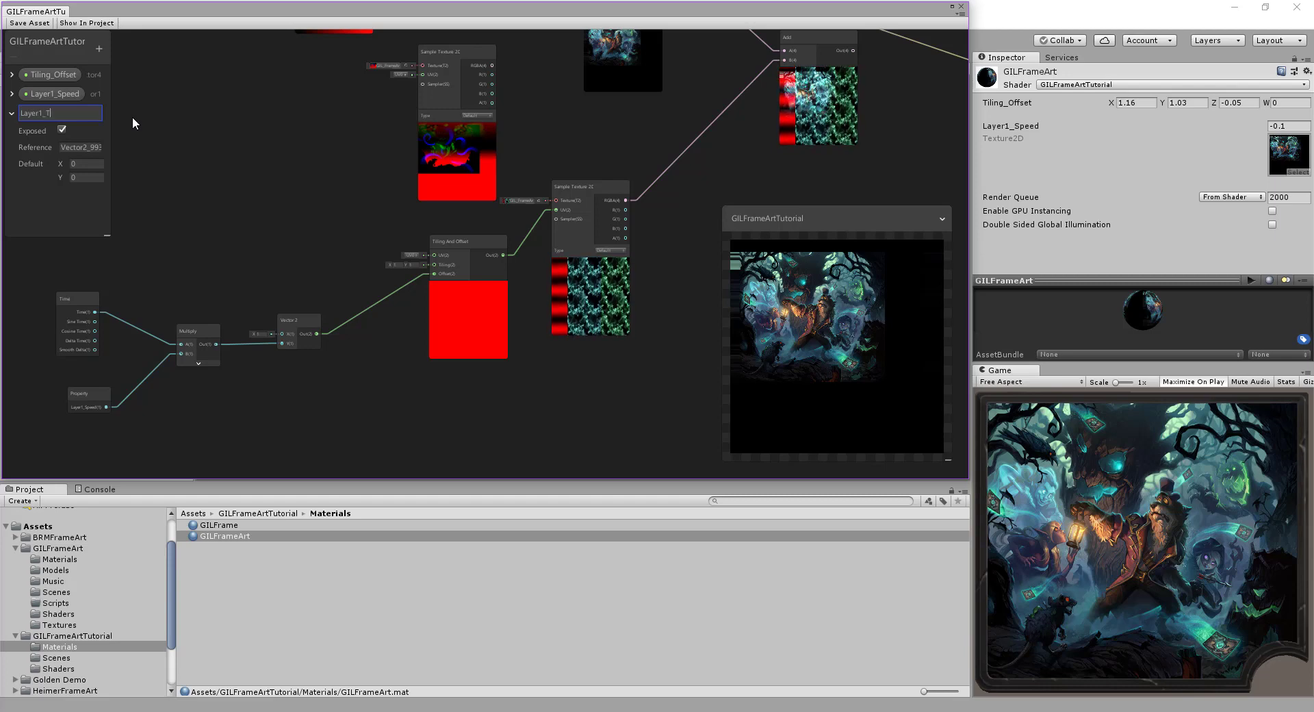
type("ilin")
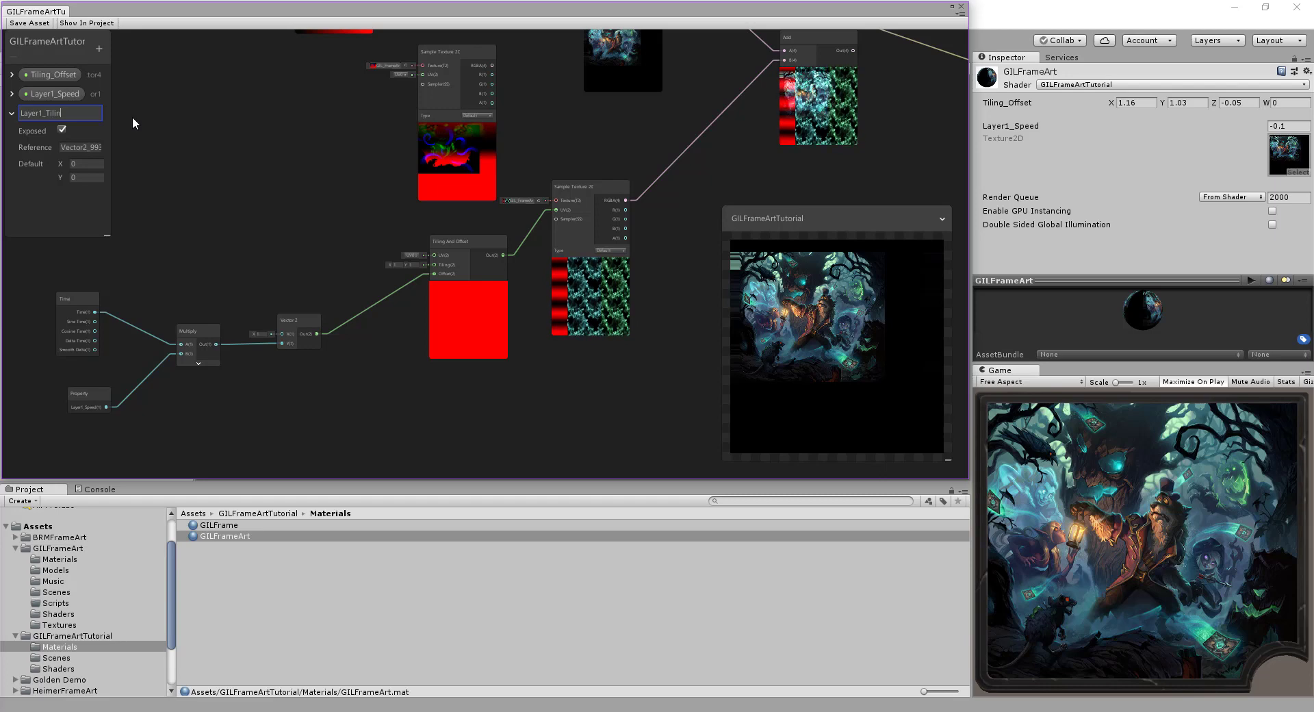
type("g")
key("Return")
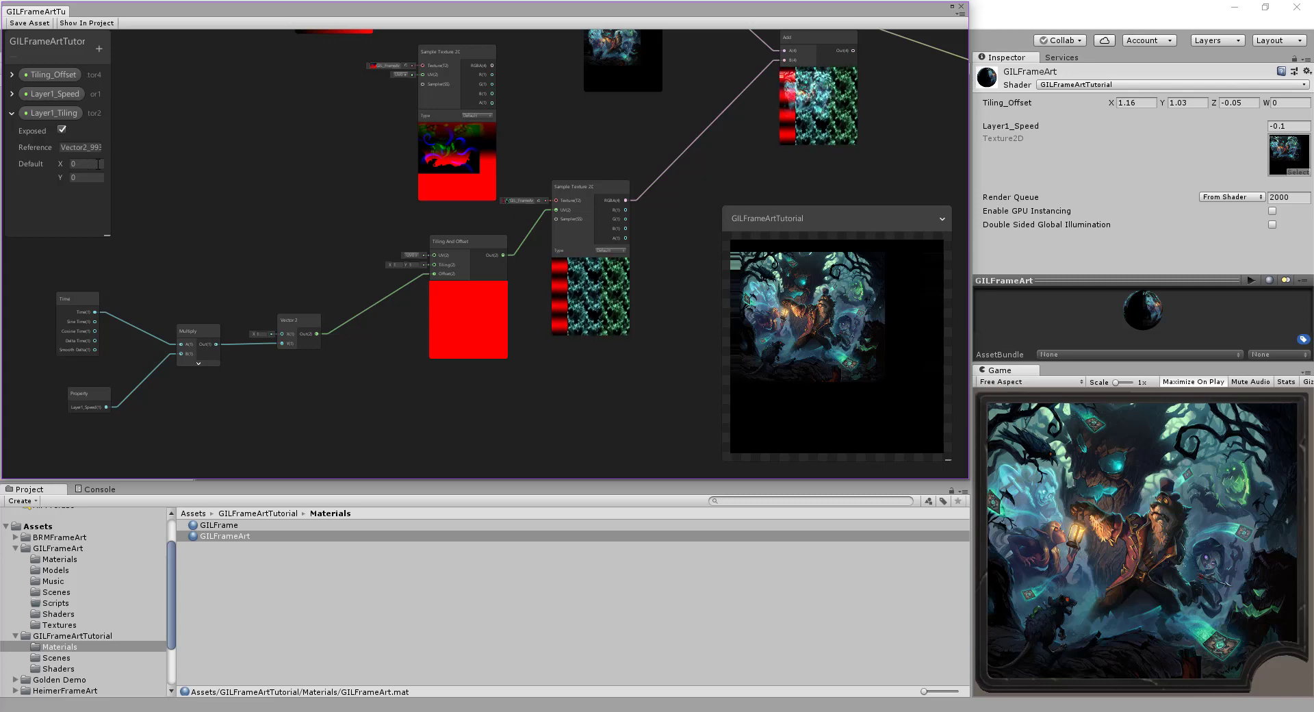
- Place a Layer1_Tiling property node in the graph and connect it to the Tiling input of the lower Tiling And Offset node
left_click_drag(60, 115, 125, 158)
left_click_drag(269, 220, 265, 234)
left_click_drag(375, 269, 434, 265)
left_click_drag(279, 250, 287, 254)
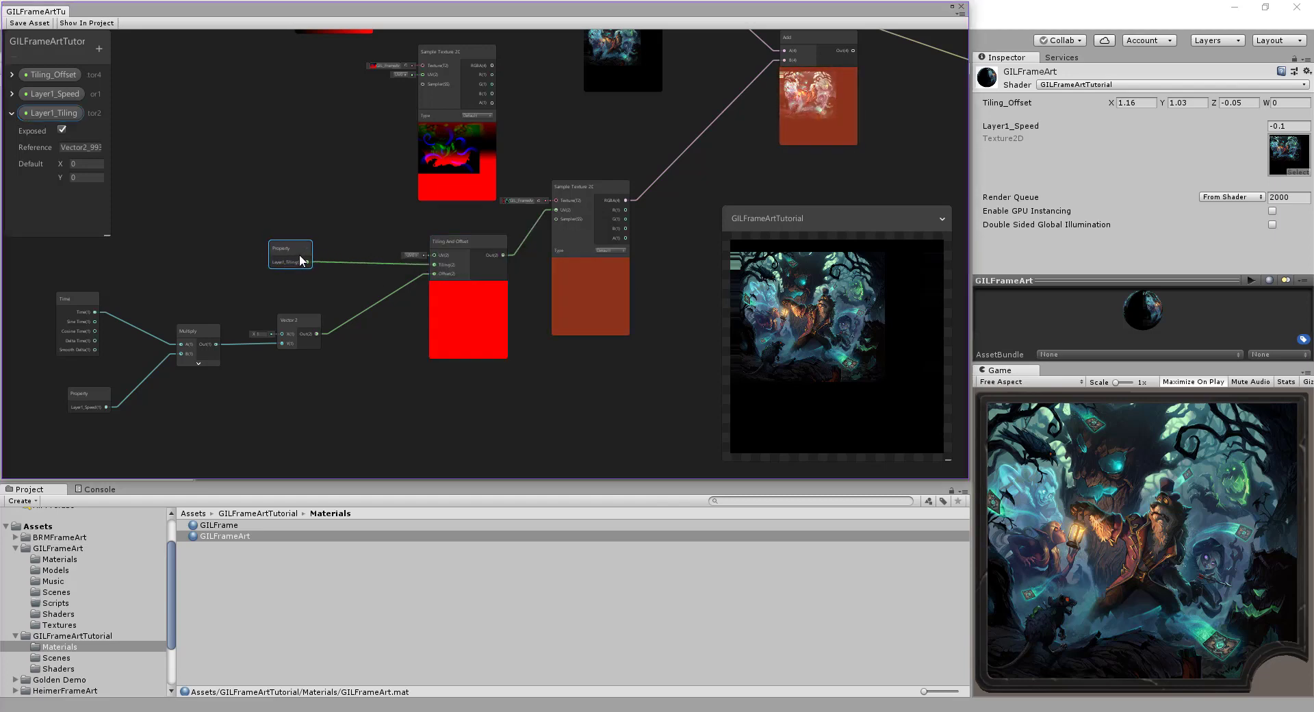
middle_click_drag(326, 216, 258, 210)
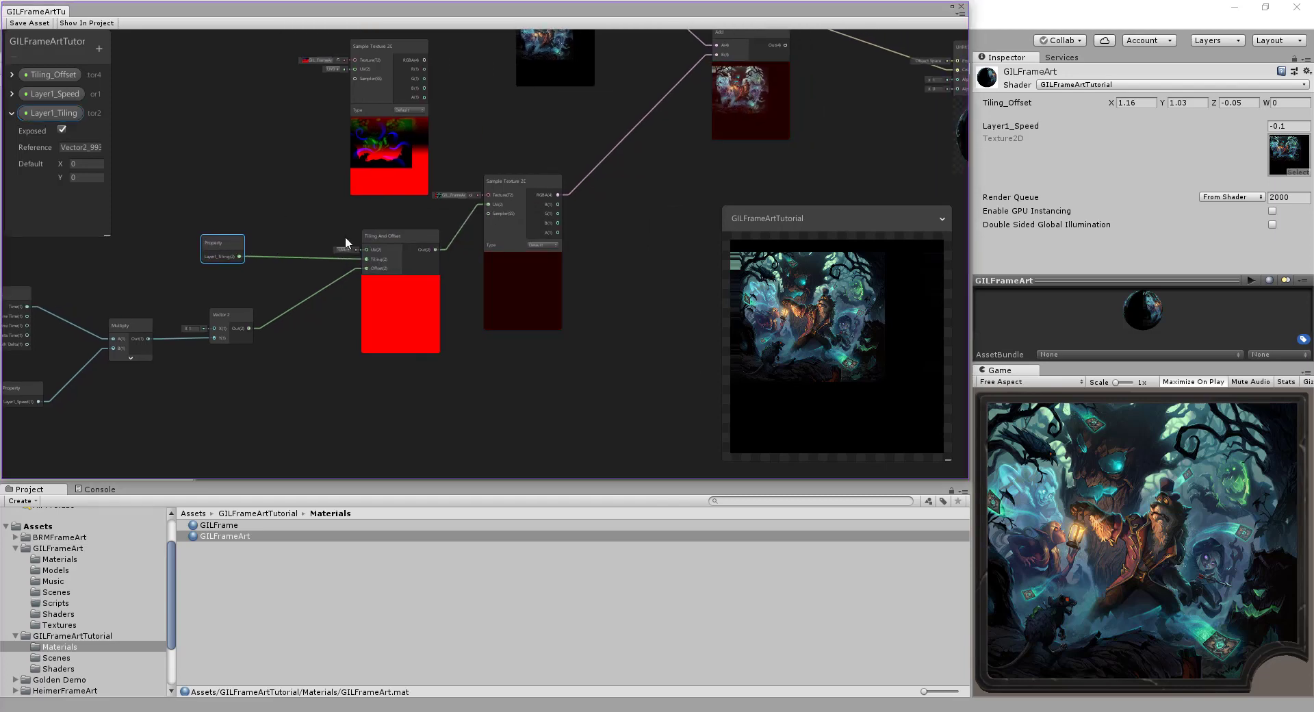
- Set the Layer1_Tiling property's default values to X 1 and Y 1
left_click(89, 164)
type("1")
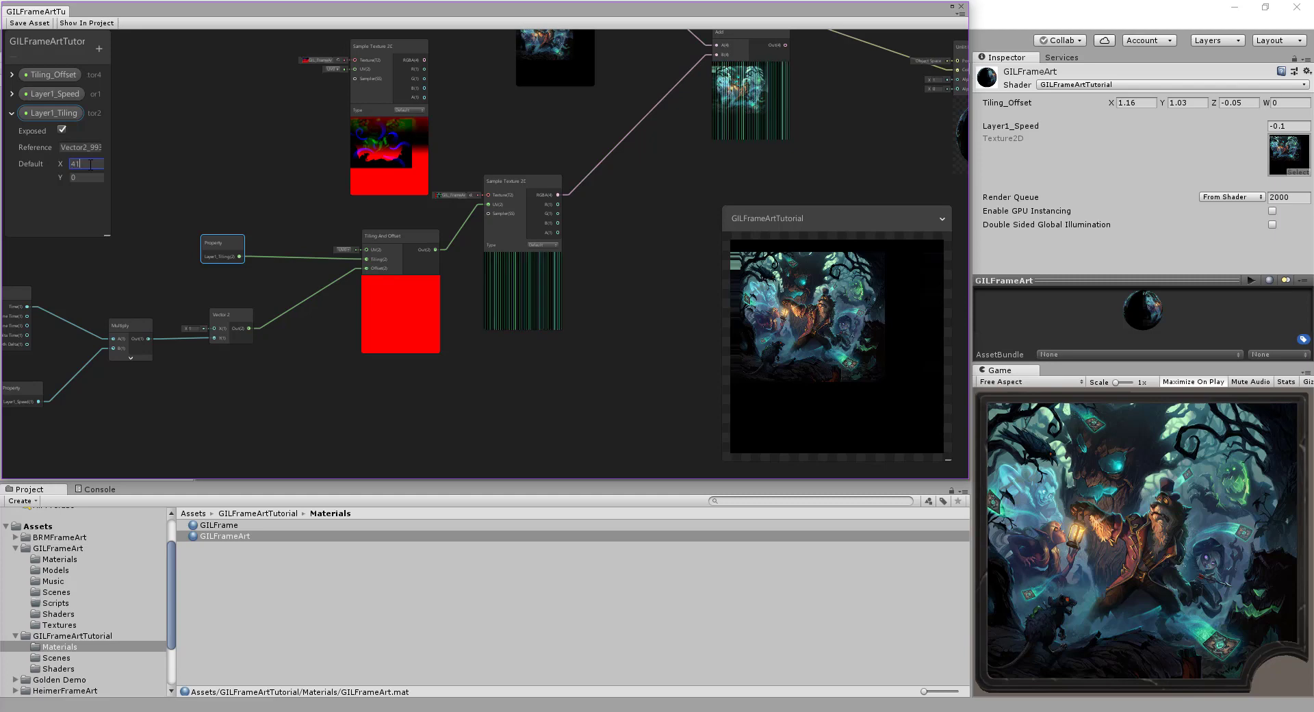
left_click(91, 178)
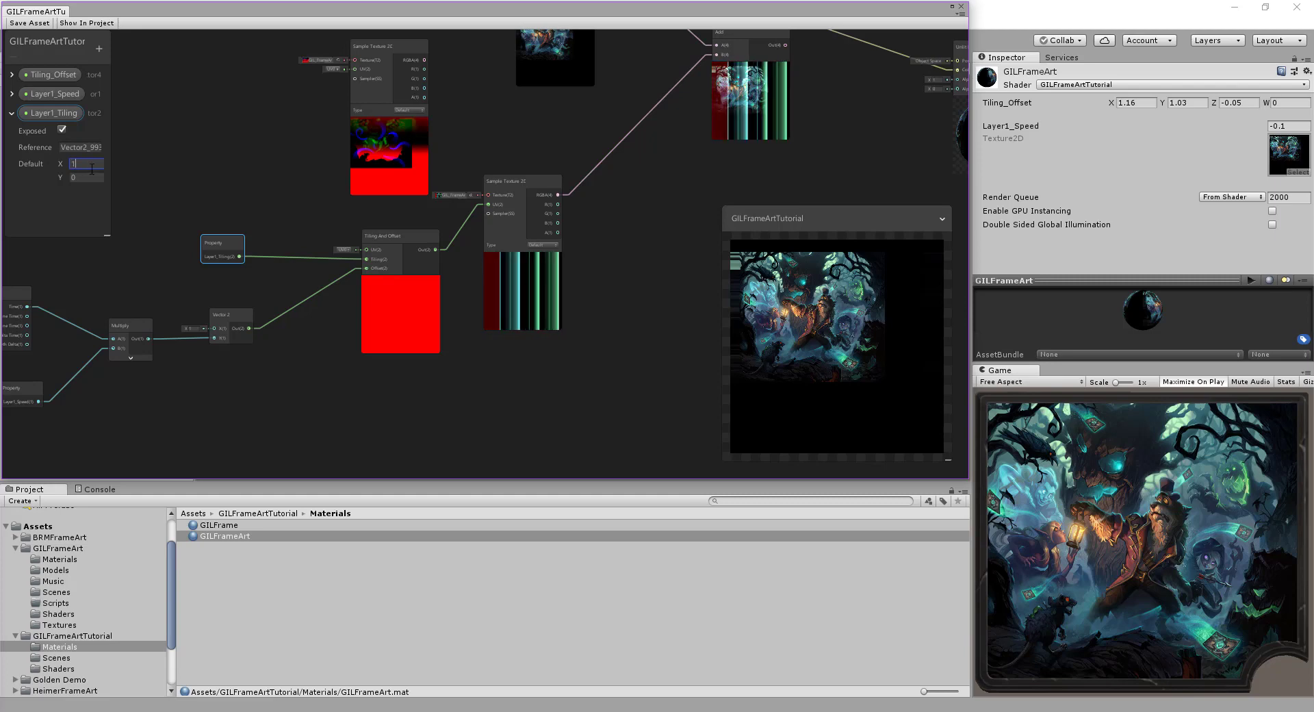
type("1")
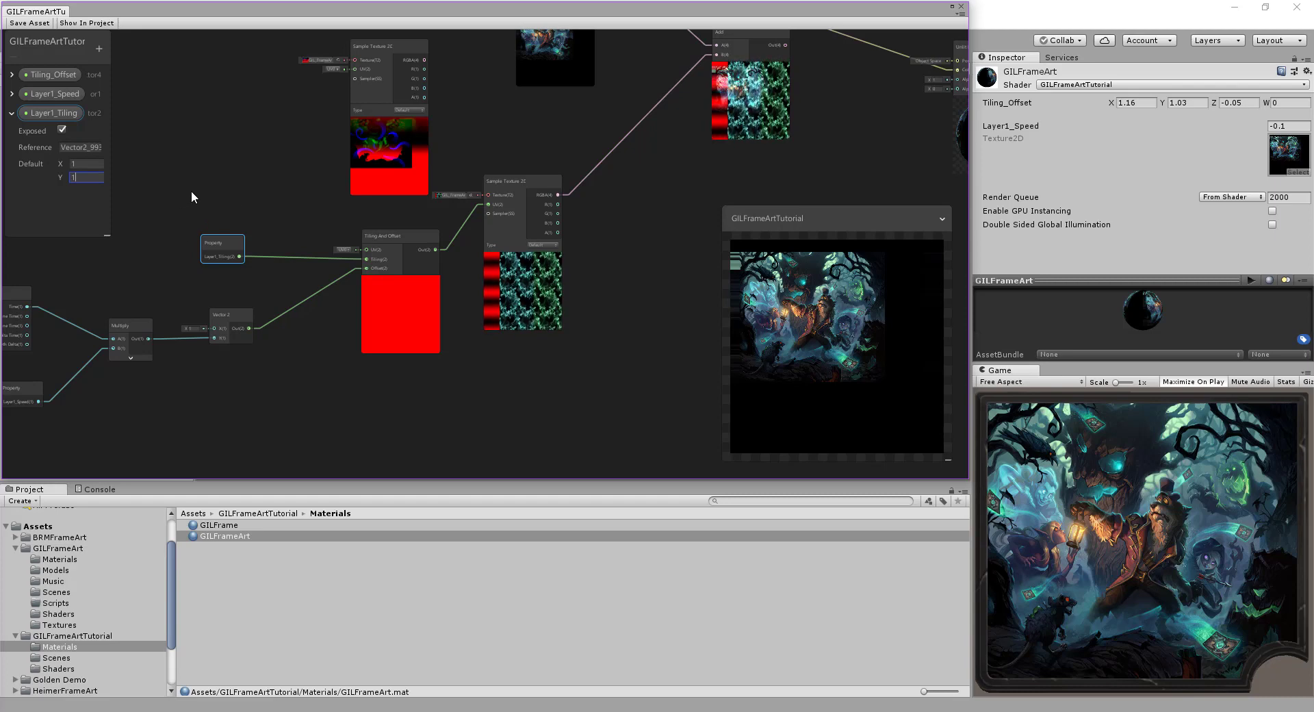
middle_click_drag(235, 194, 268, 199)
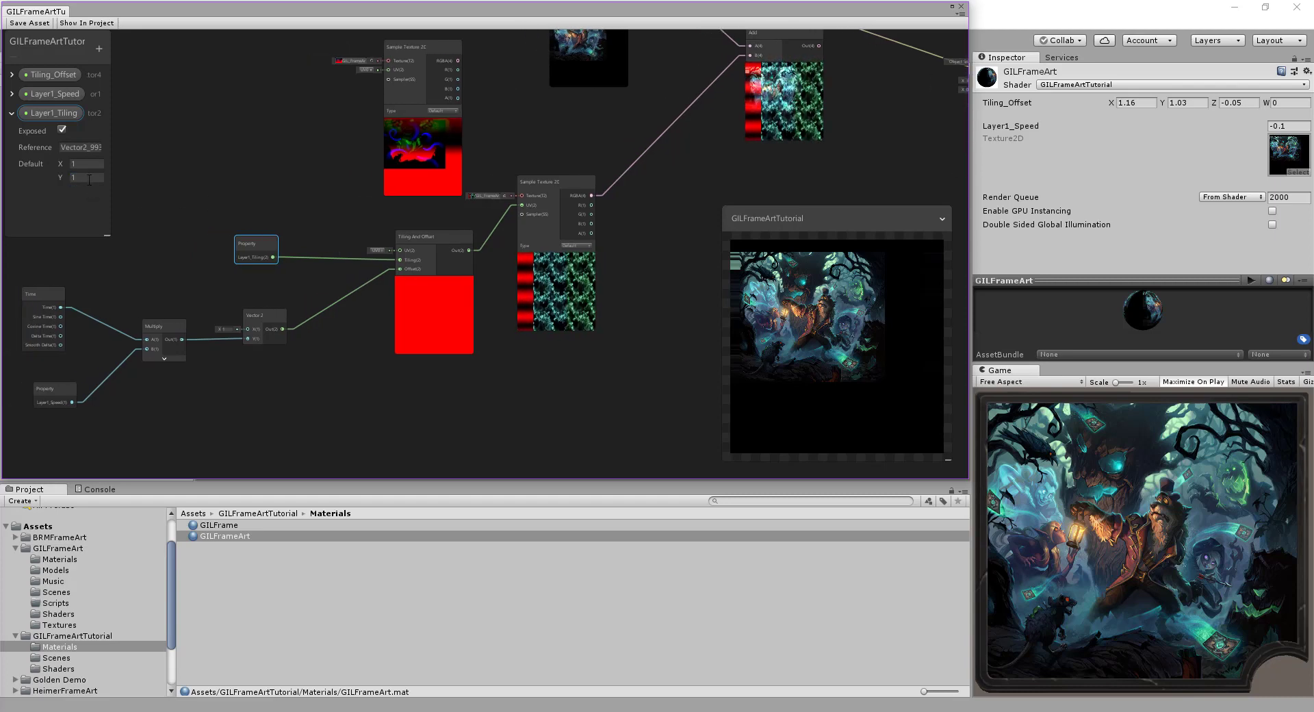
- Connect the Add node's output to the Color input of the Unlit Master node
middle_click_drag(621, 245, 331, 401)
middle_click_drag(537, 221, 462, 207)
left_click_drag(458, 199, 626, 223)
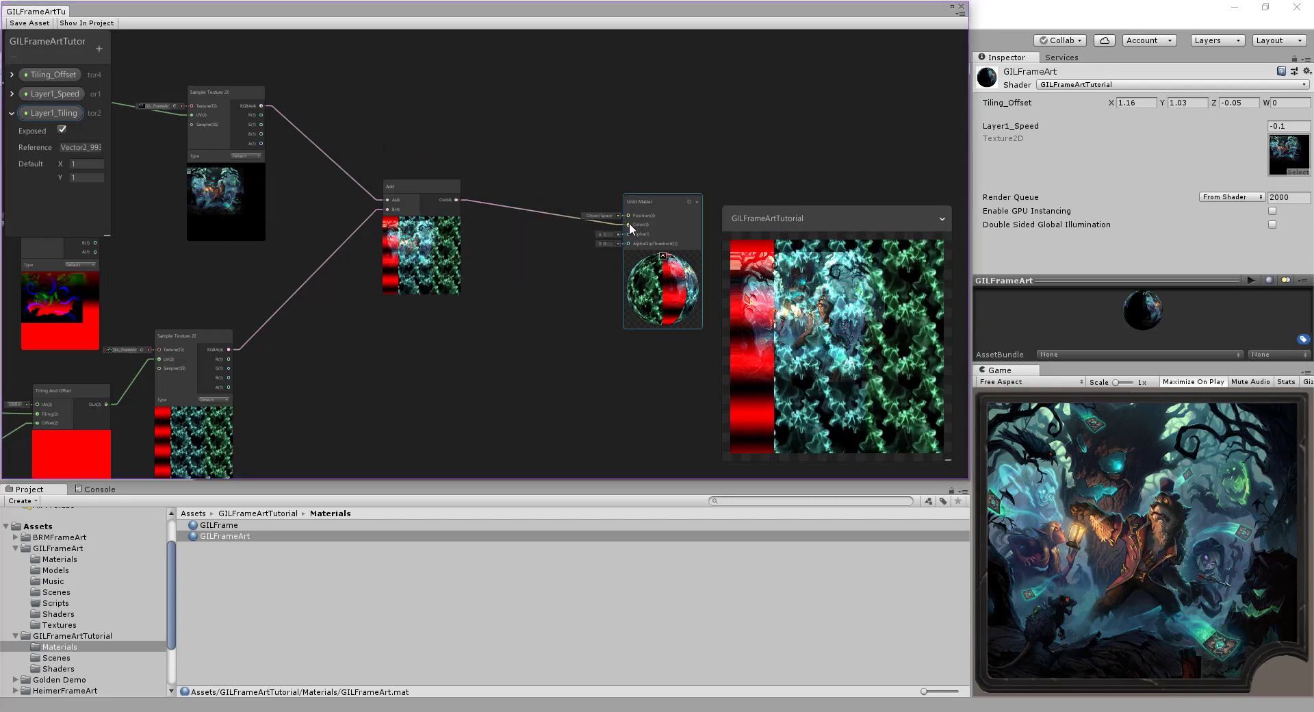
middle_click_drag(549, 275, 785, 231)
middle_click_drag(212, 266, 319, 249)
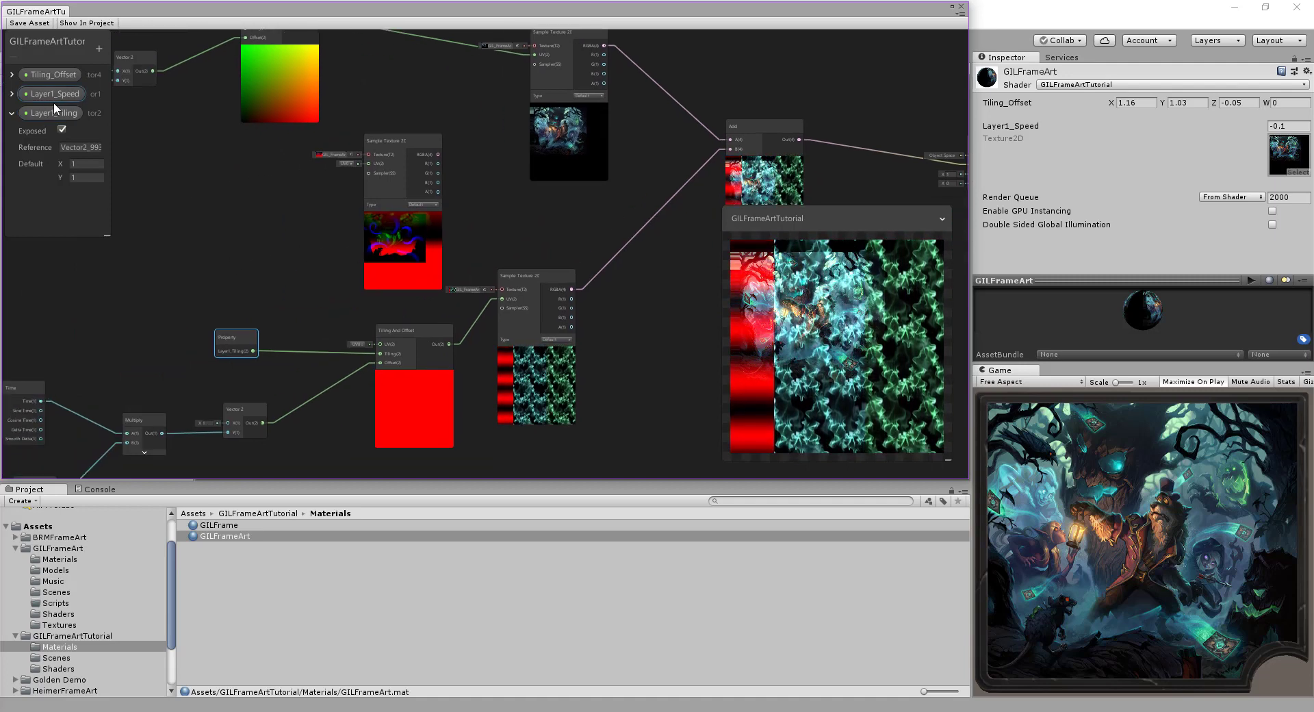
- Collapse Layer1_Tiling, reorder the properties so Layer1_Speed comes below it, and save the shader asset
left_click(12, 116)
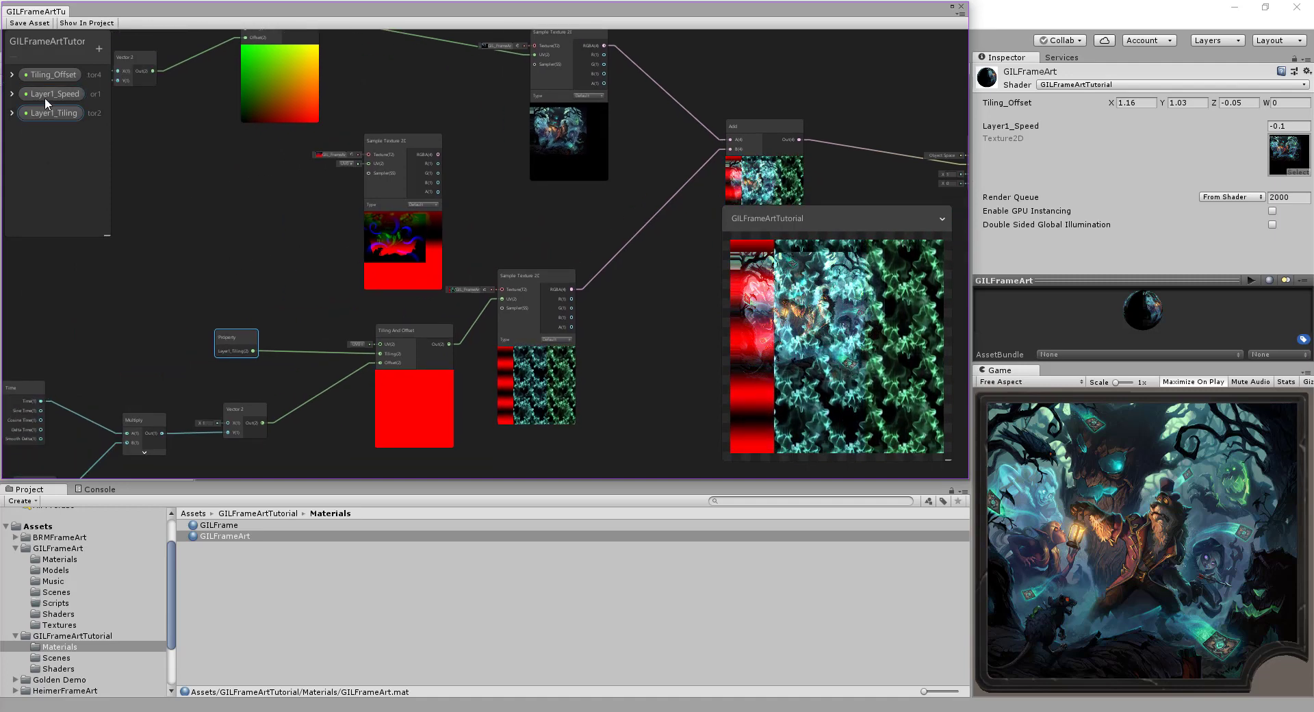
left_click_drag(43, 97, 56, 122)
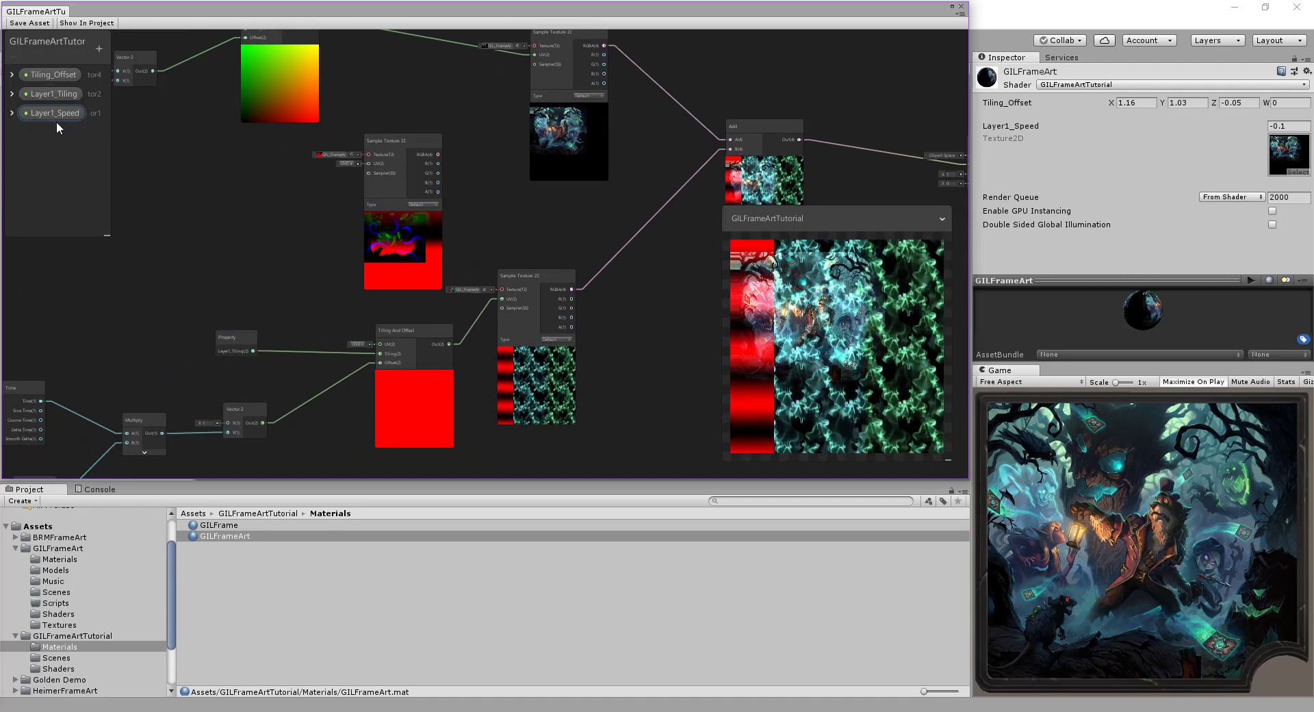
left_click(51, 94)
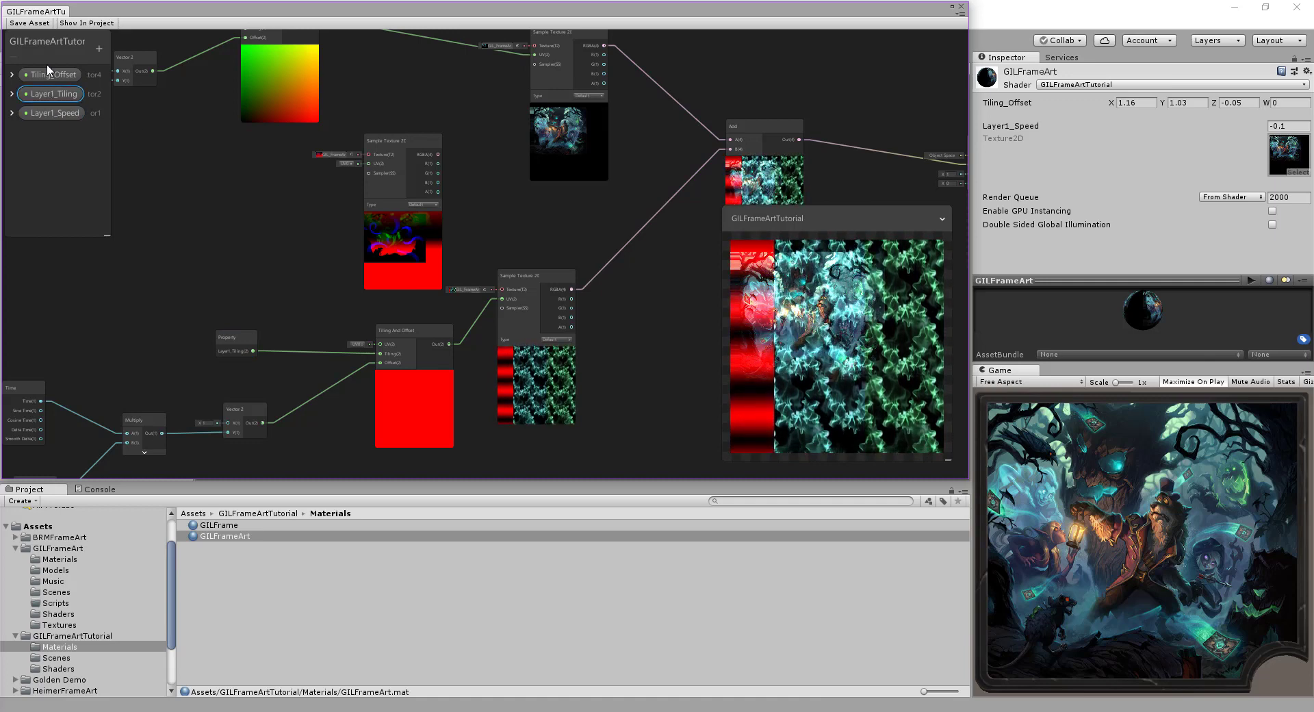
left_click(30, 23)
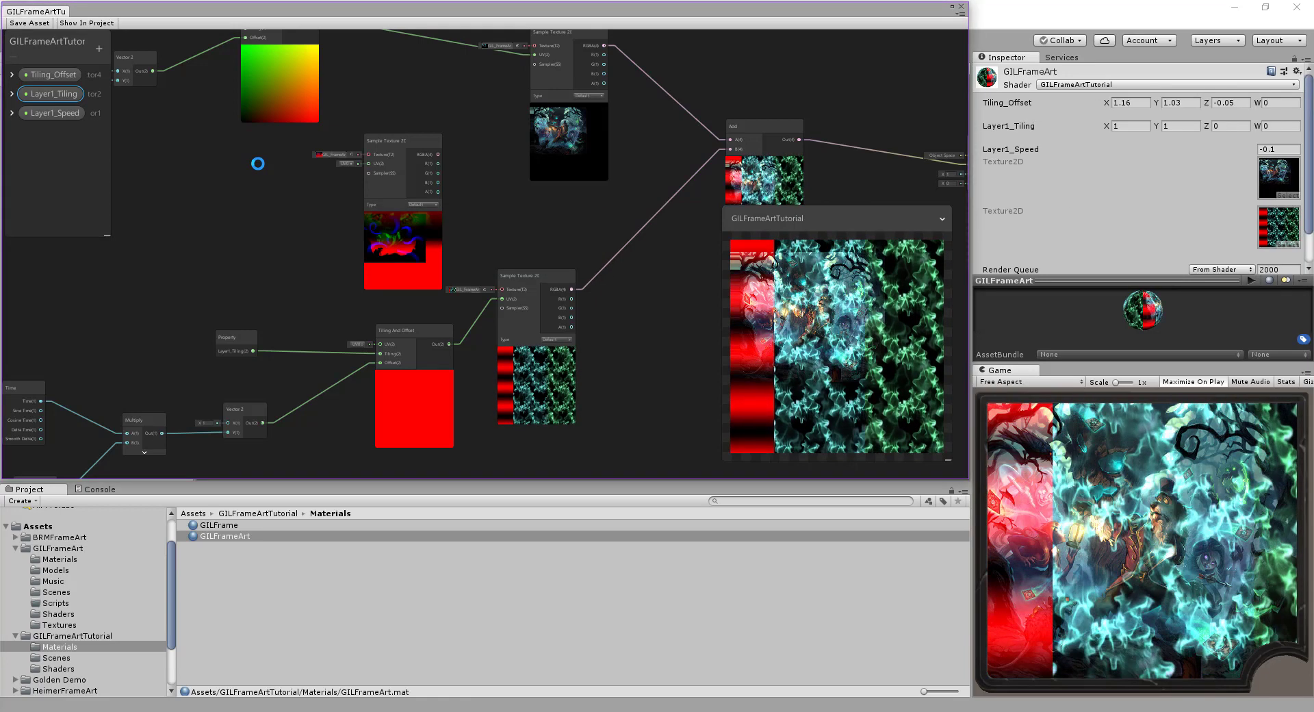
- Set Layer1_Tiling on the GILFrameArt material to X 1.6 and Y 1.39
left_click(223, 537)
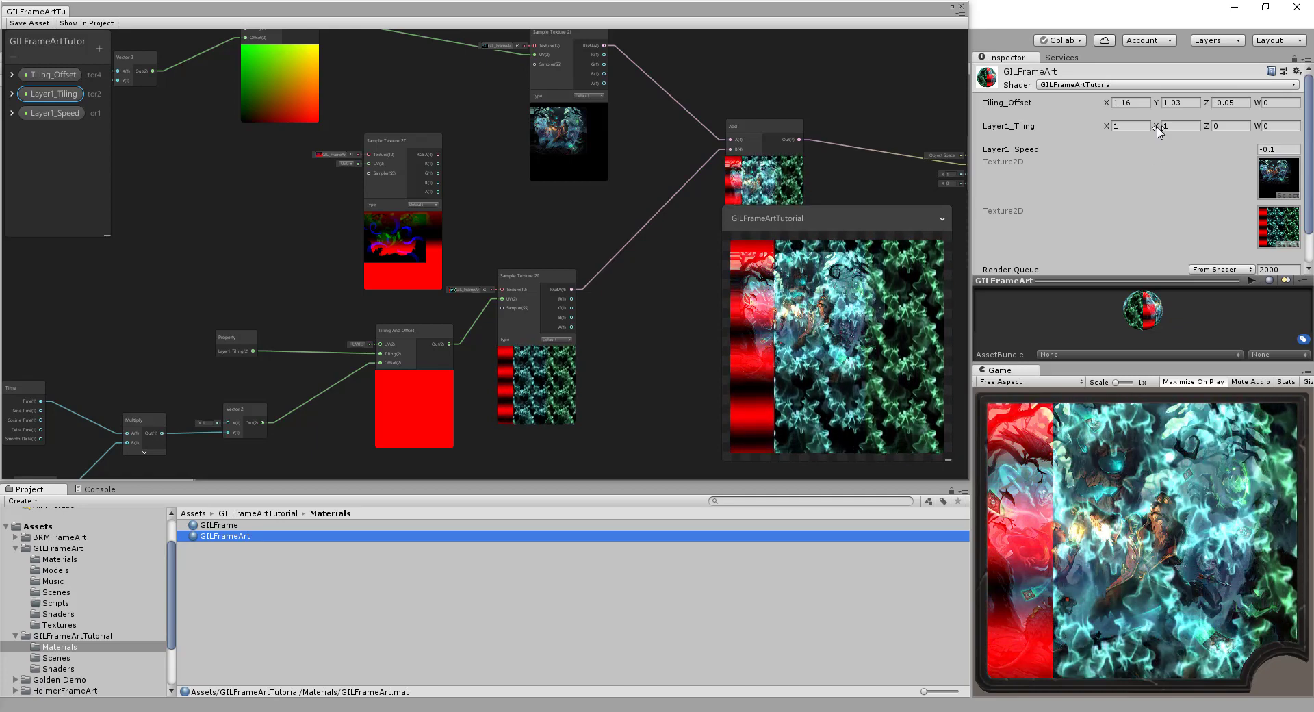
left_click_drag(1158, 130, 1122, 130)
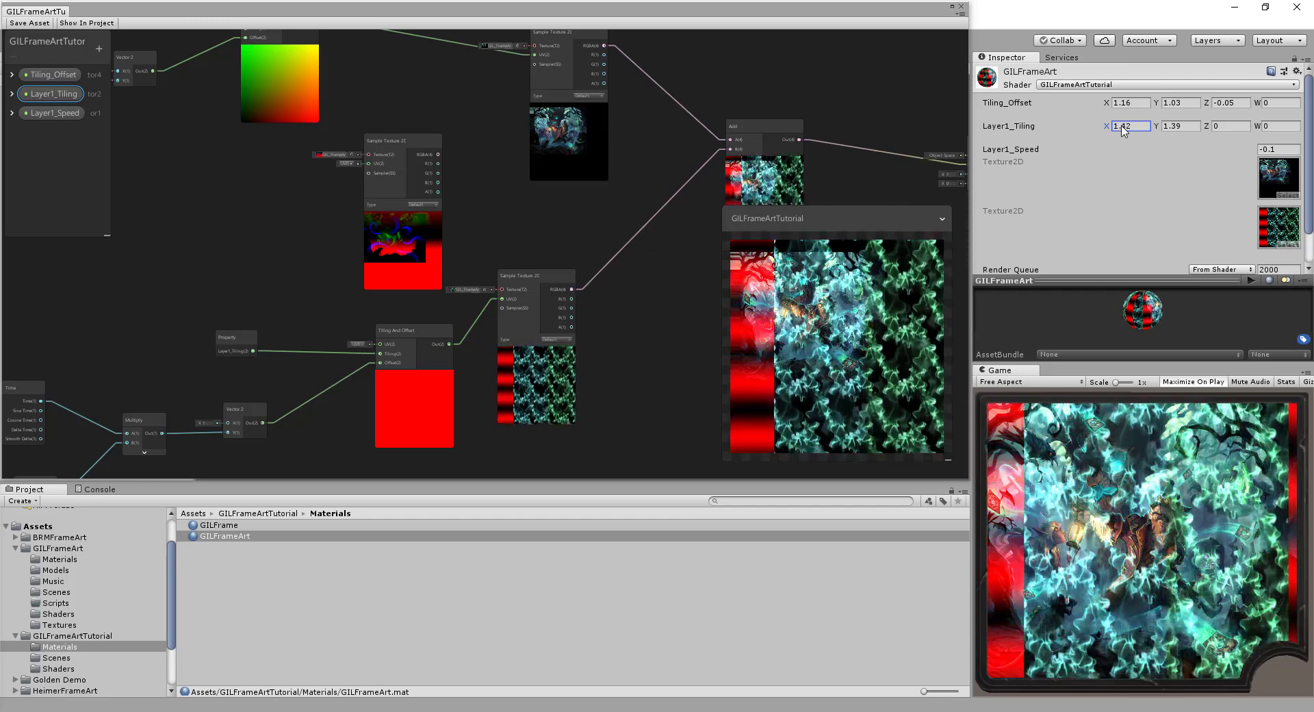
left_click_drag(1121, 127, 1126, 126)
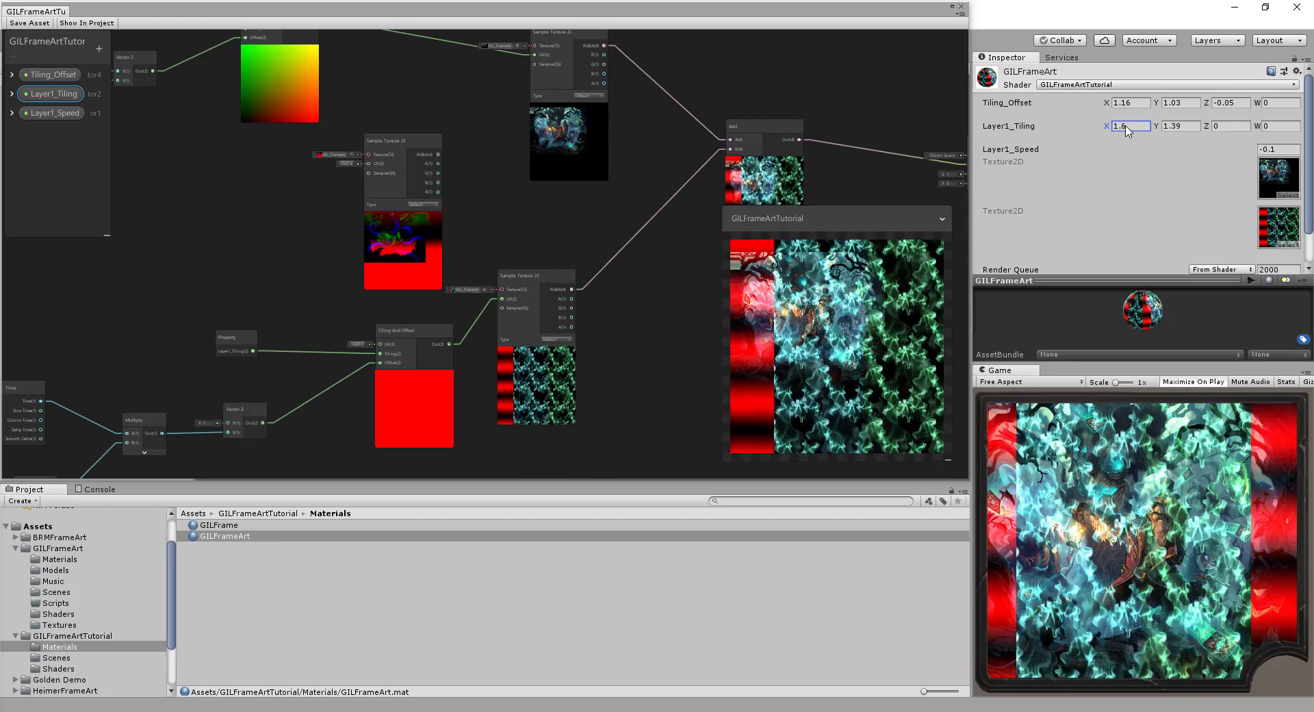
- Move the Layer1_Tiling property node higher, clear of the Vector 2 node feeding the lower Tiling And Offset
middle_click_drag(349, 193, 485, 99)
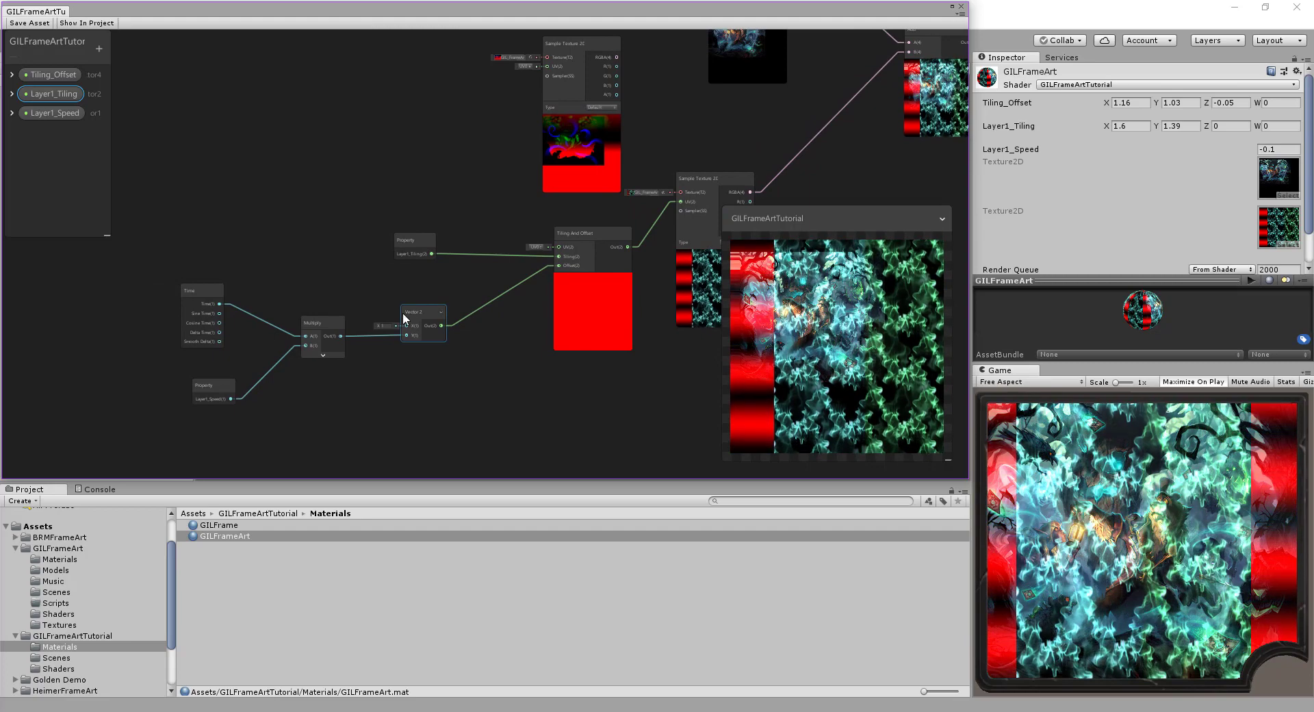
middle_click_drag(445, 287, 495, 280)
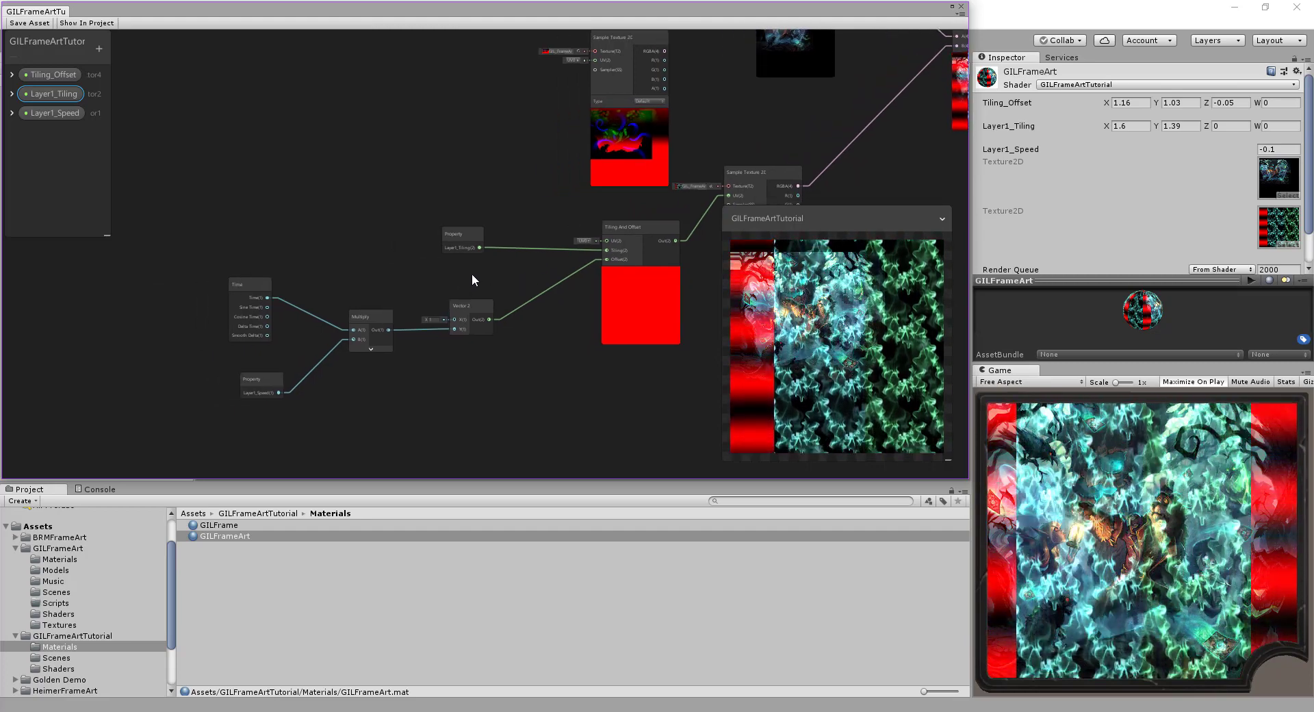
left_click_drag(456, 234, 477, 169)
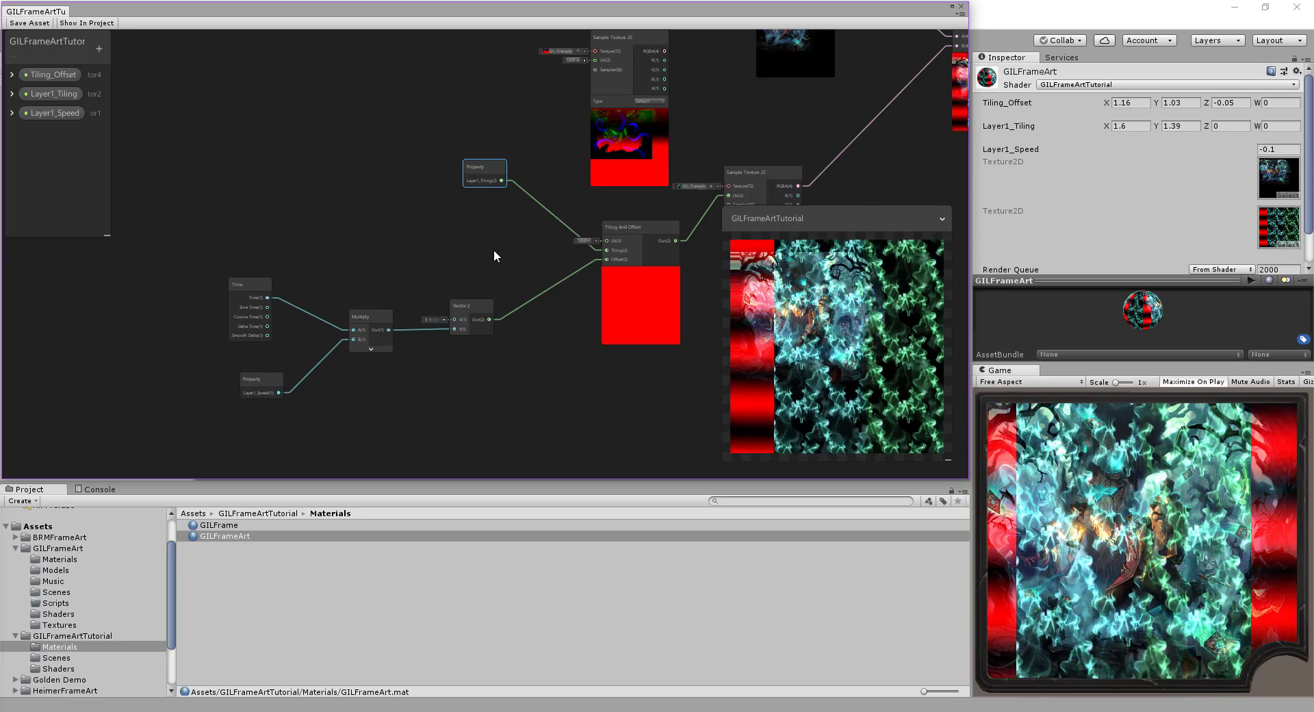
right_click(407, 217)
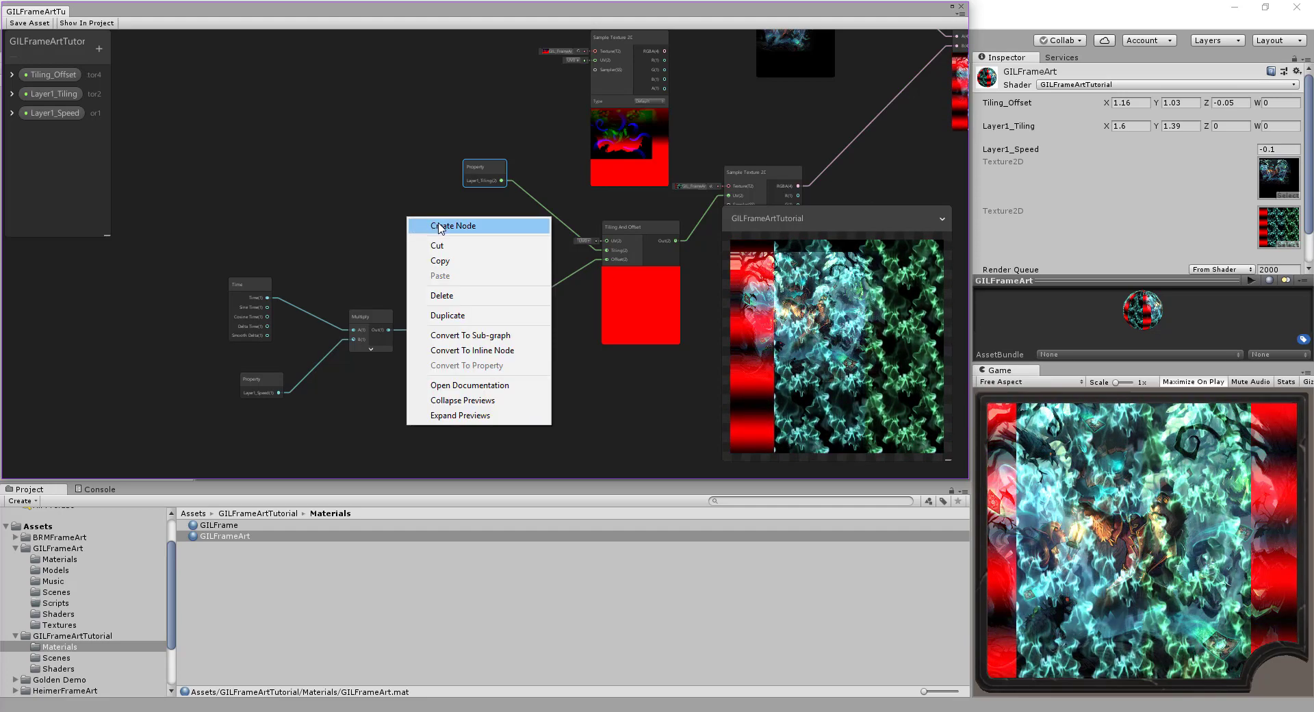
left_click(392, 158)
middle_click_drag(391, 158, 385, 310)
middle_click_drag(393, 259, 463, 302)
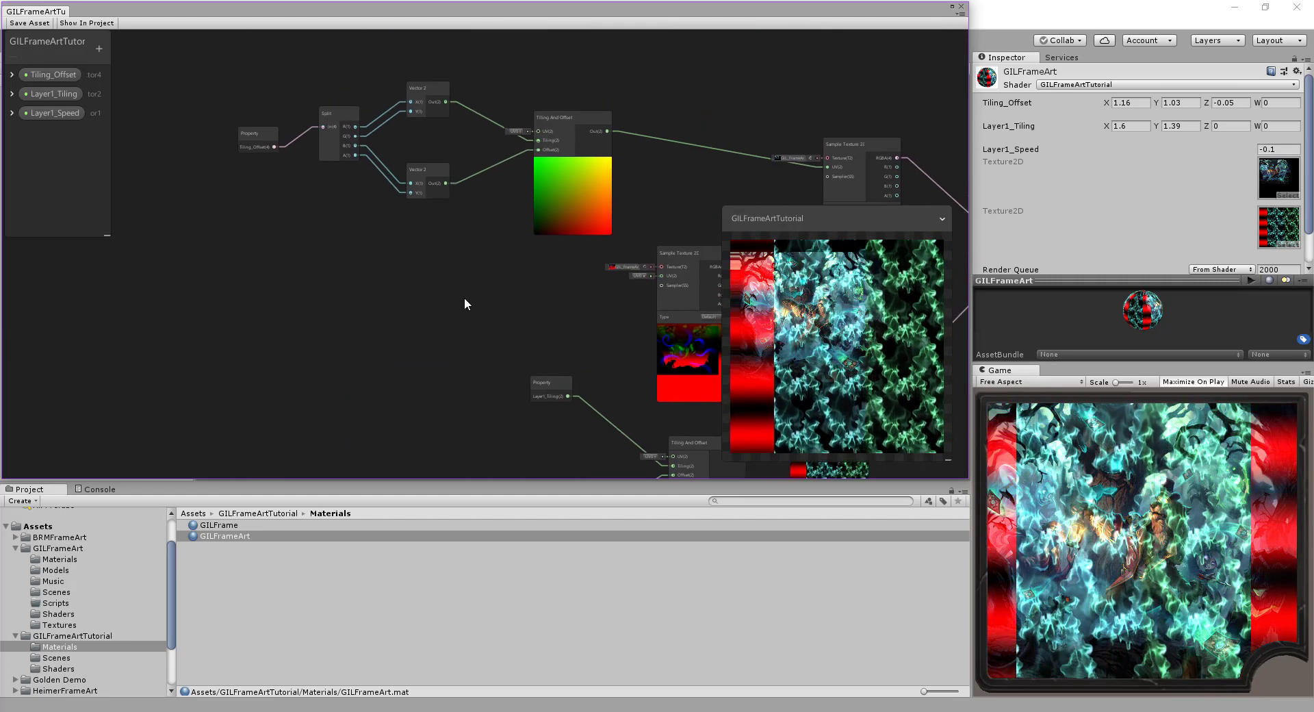
- Duplicate the upper Split node with its two Vector 2 nodes and place the copies beside the lower Tiling And Offset network
left_click_drag(205, 81, 491, 274)
left_click(433, 294)
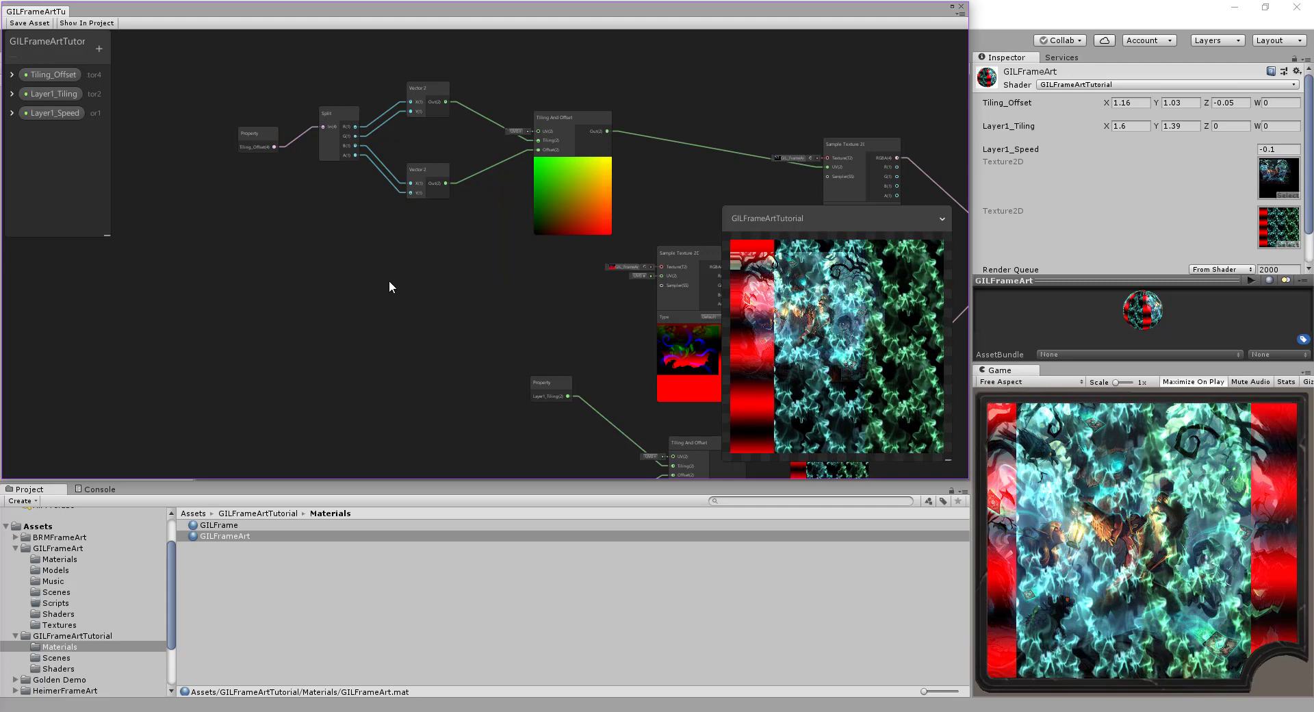
mouse_move(389, 281)
middle_mouse_down()
mouse_move(360, 186)
mouse_move(418, 265)
mouse_move(397, 257)
middle_mouse_up()
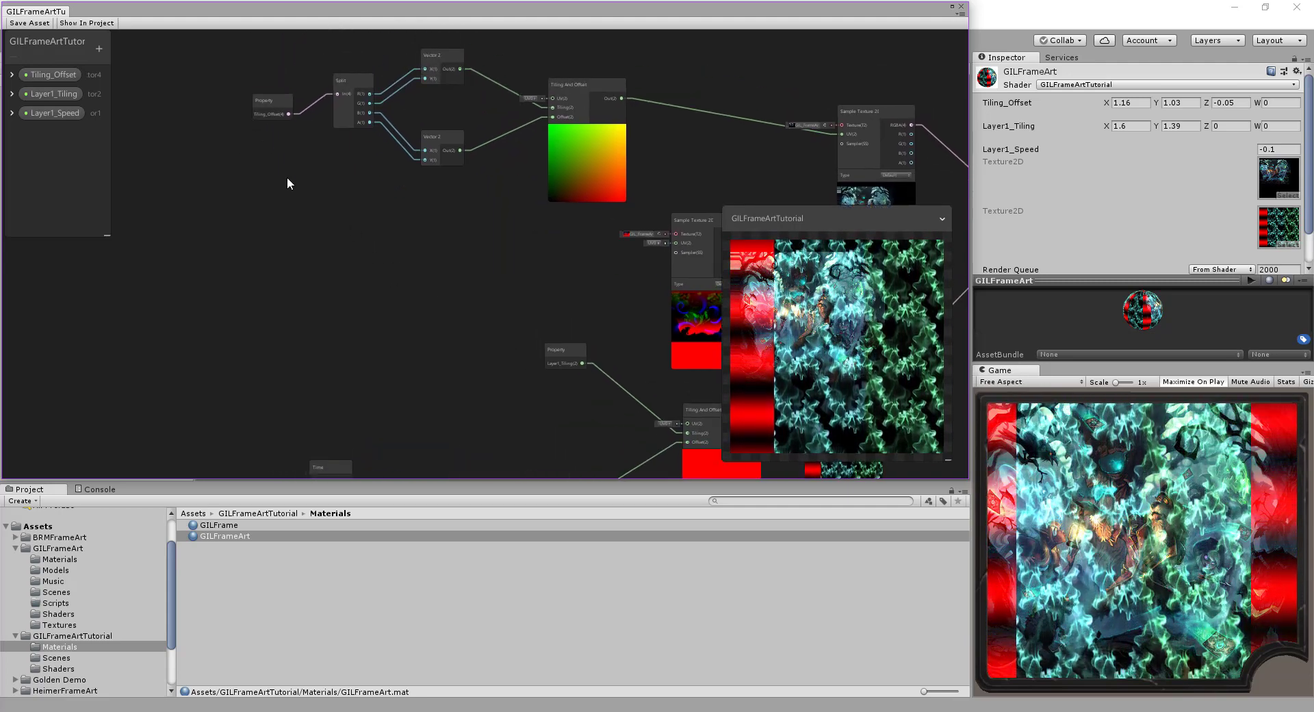
middle_click_drag(288, 184, 324, 211)
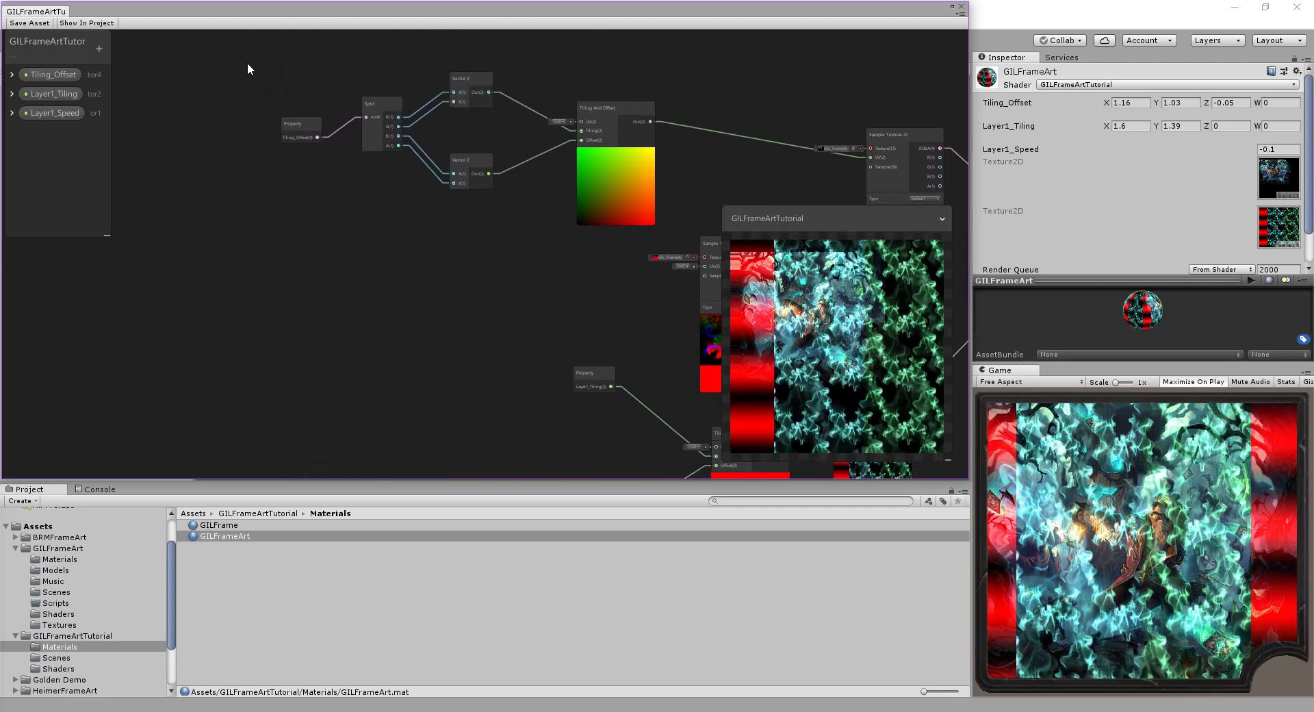
left_click_drag(439, 195, 351, 105)
left_click_drag(487, 227, 486, 227)
right_click(469, 75)
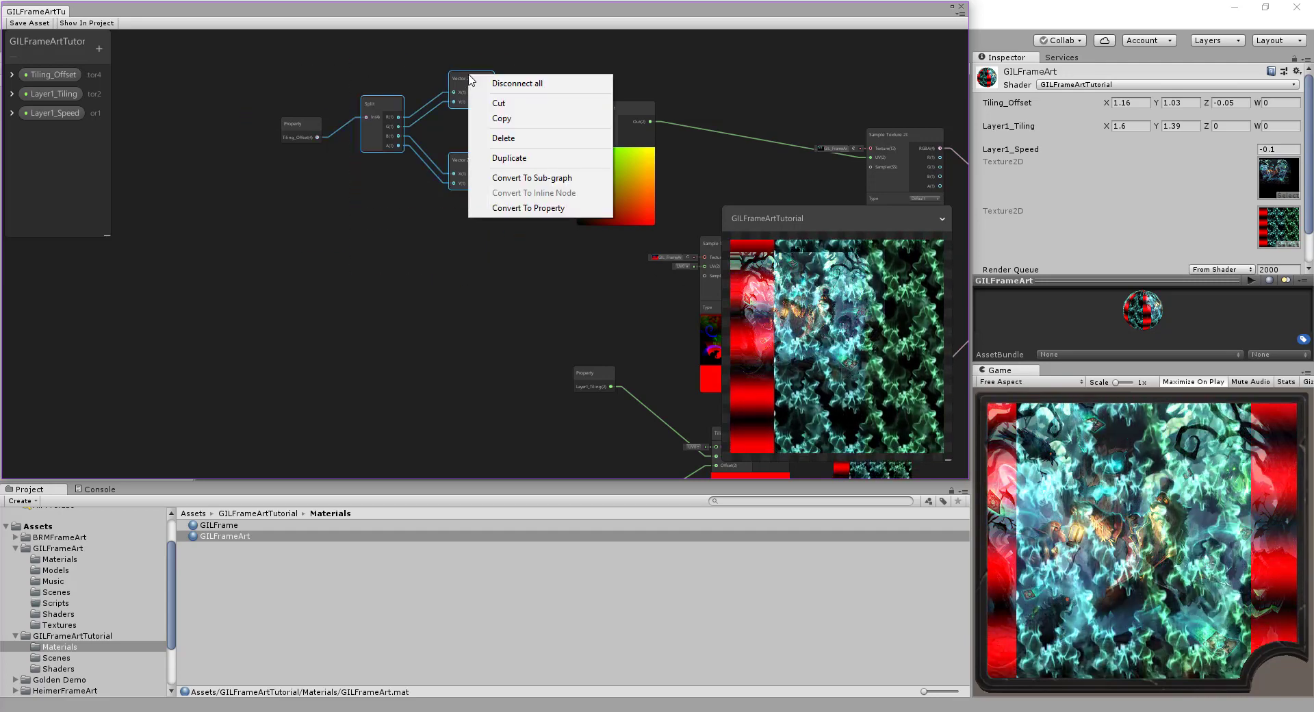
left_click(519, 158)
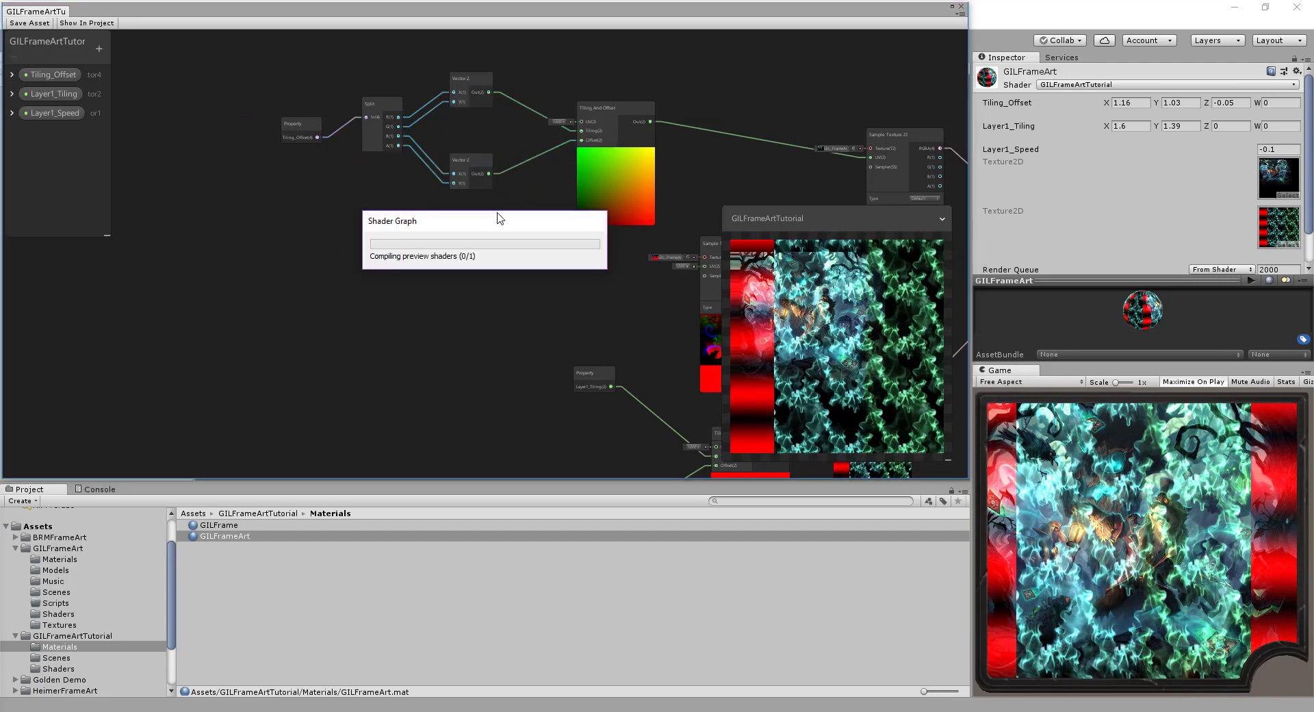
left_click_drag(494, 189, 482, 406)
middle_click_drag(529, 436, 506, 236)
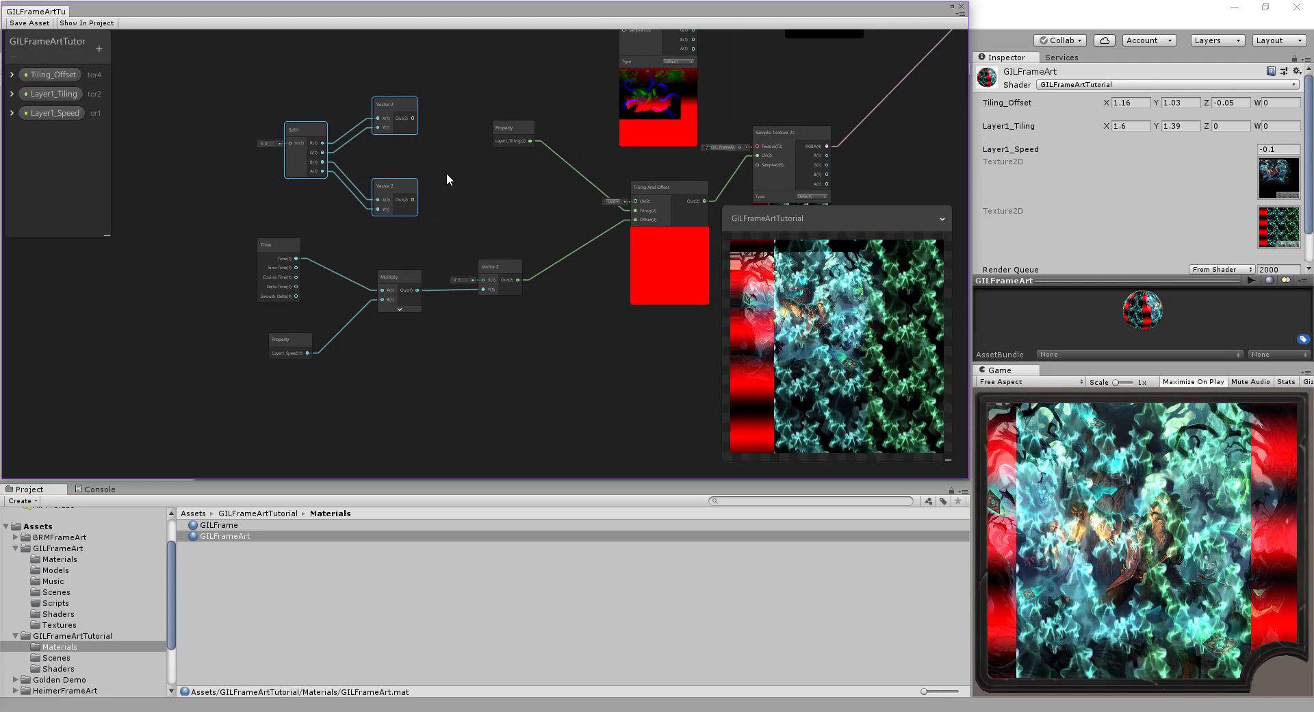
- Connect the copied Vector 2 outputs to the Tiling and Offset inputs of the lower Tiling And Offset, and shift the copied nodes slightly
left_click_drag(414, 118, 635, 211)
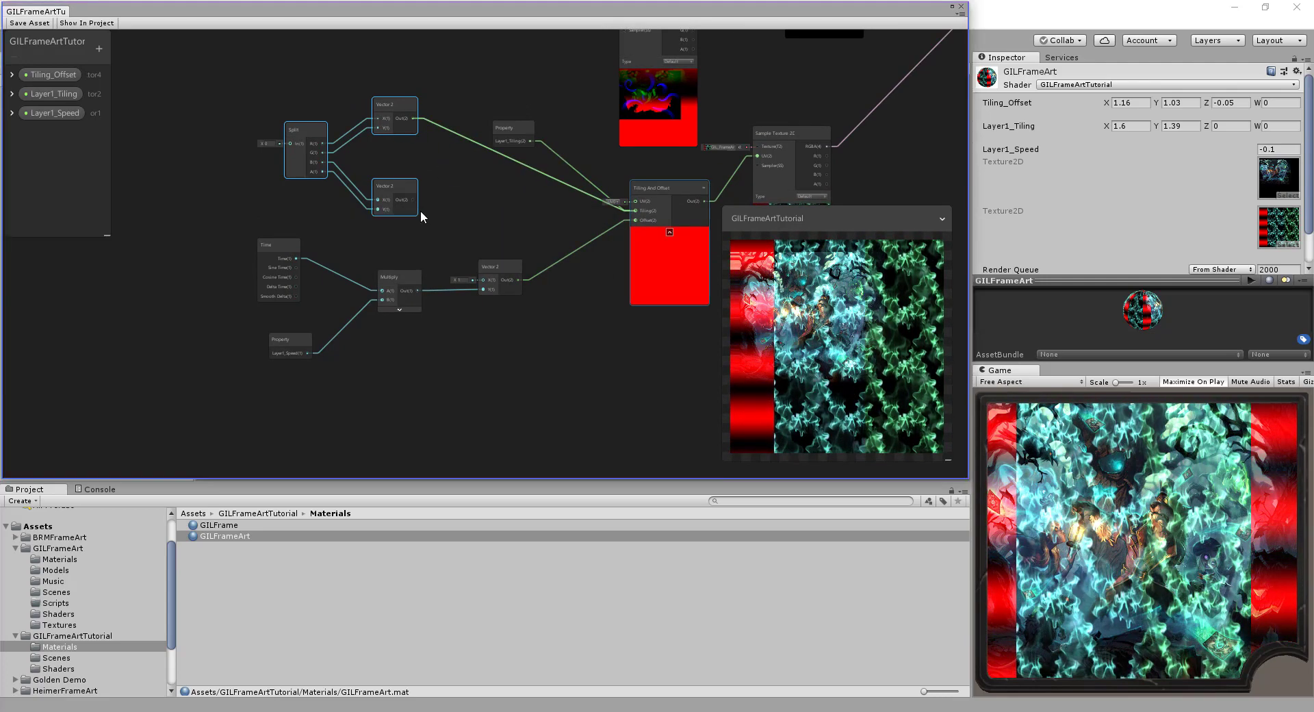
left_click_drag(412, 199, 635, 220)
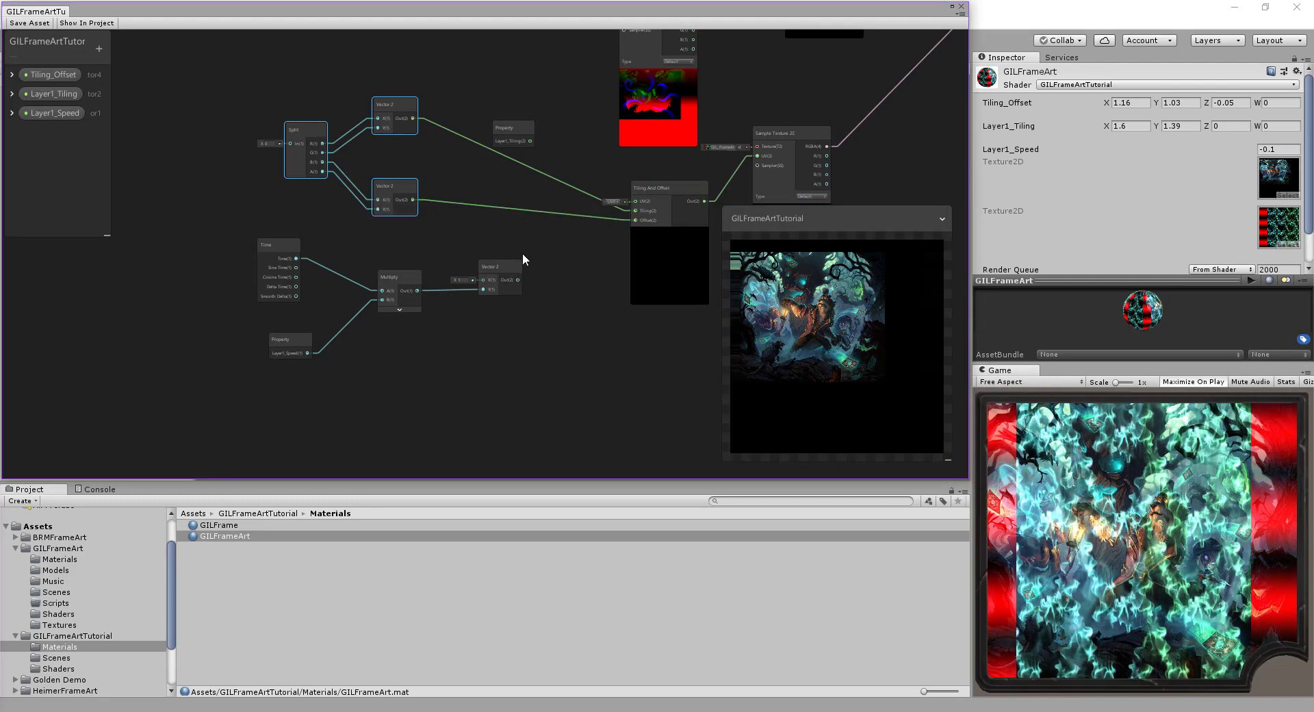
middle_click_drag(560, 255, 600, 256)
left_click_drag(441, 194, 493, 218)
- Remove the Layer1_Tiling property from the shader, confirming the change, and delete the Vector 2 node that replaces it in the graph
left_click(400, 118)
left_click_drag(547, 129, 284, 117)
middle_click_drag(451, 139, 618, 152)
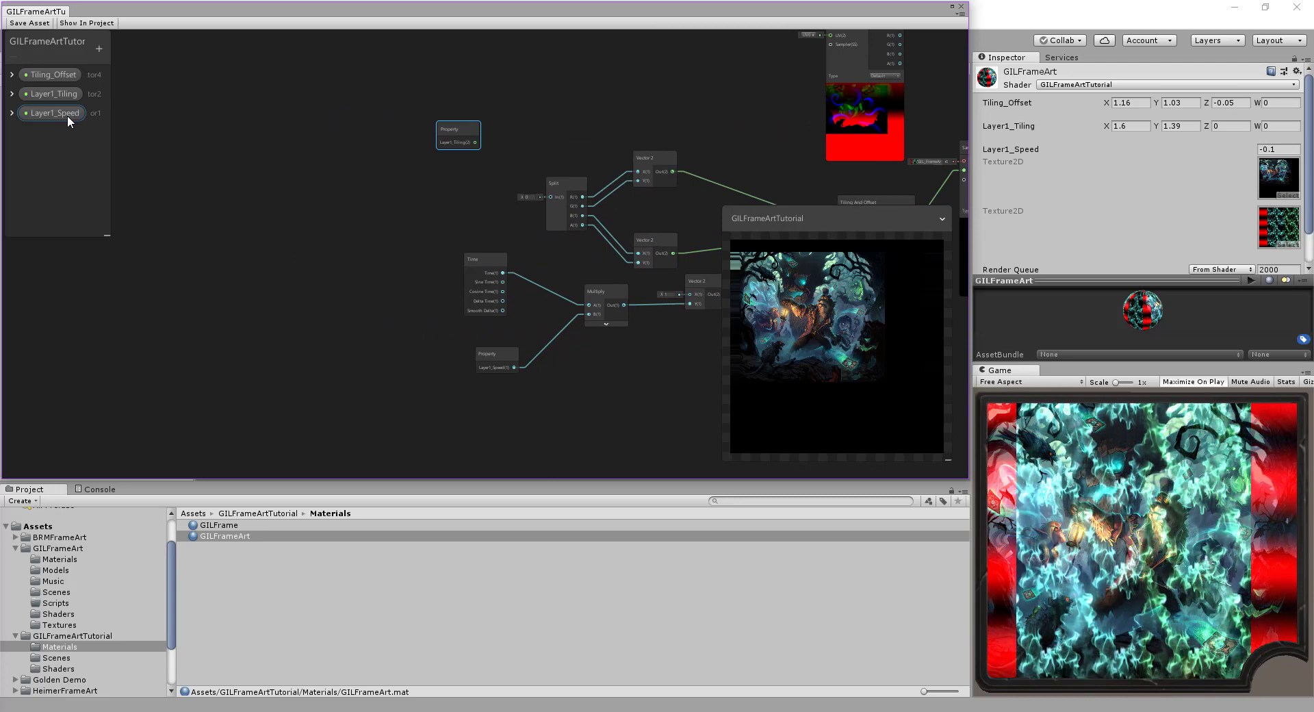
left_click(12, 93)
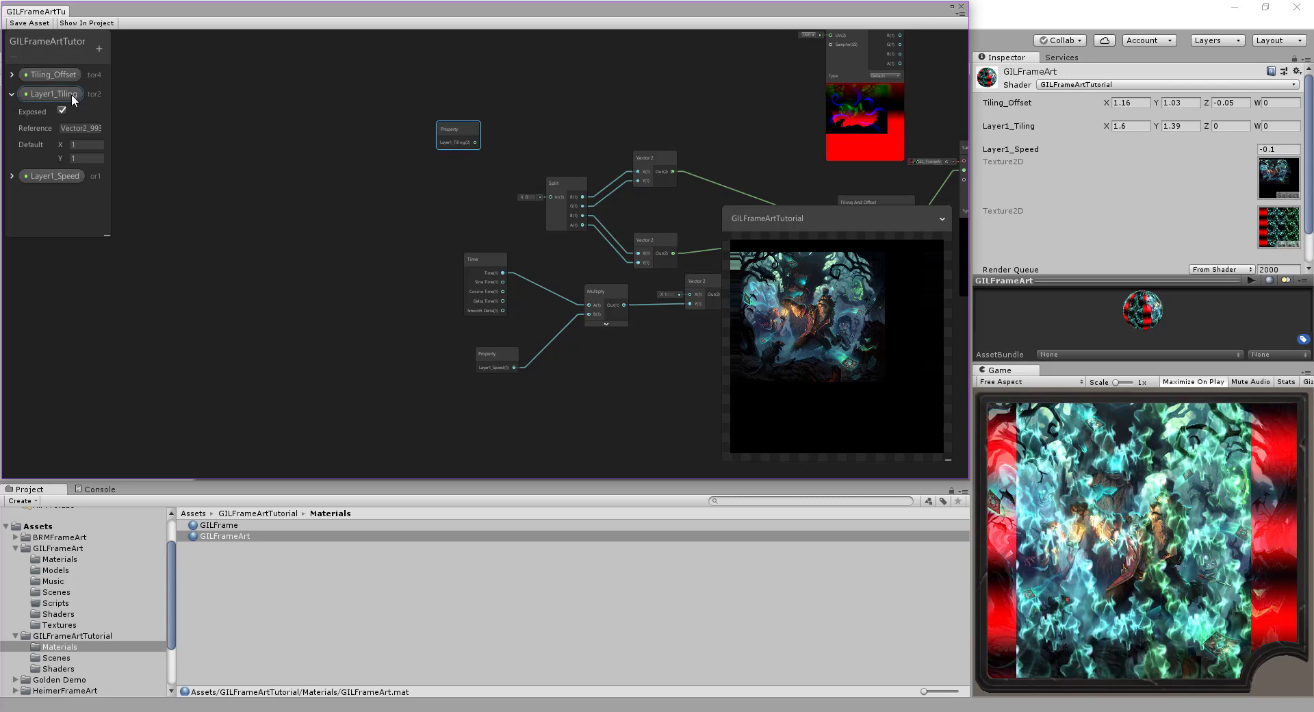
right_click(71, 93)
left_click(112, 119)
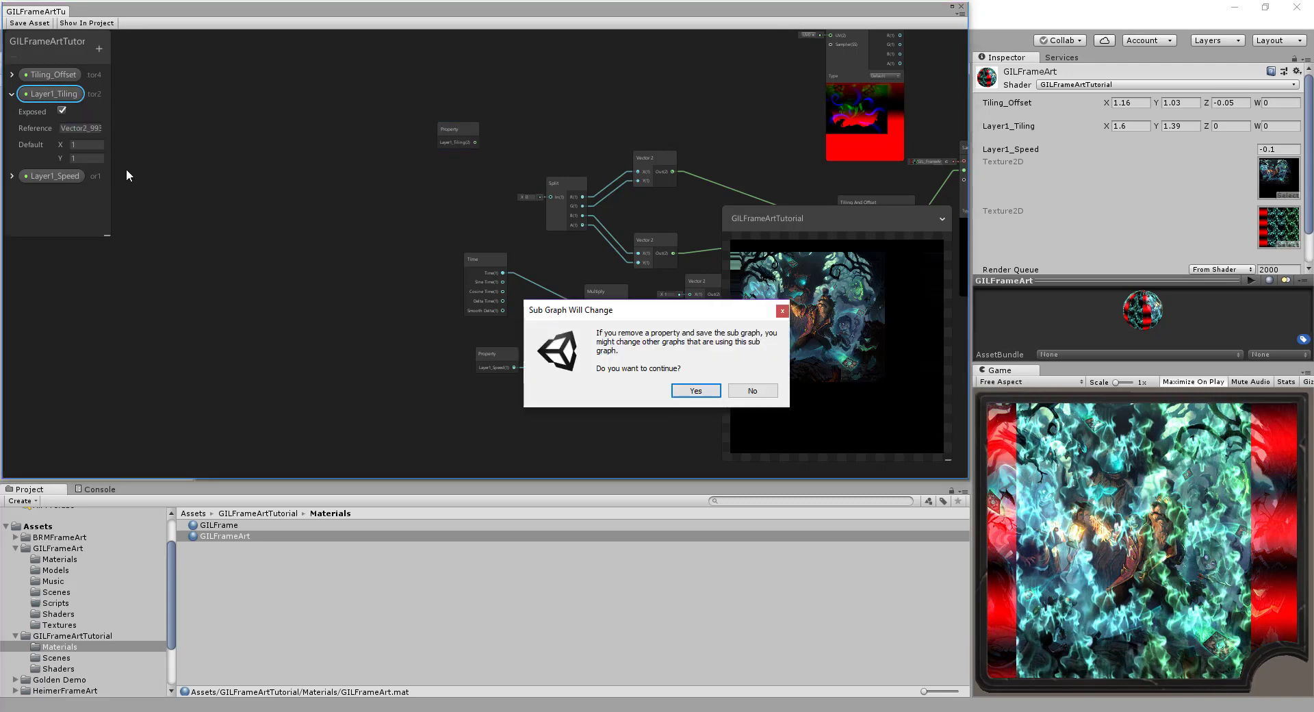
left_click(689, 392)
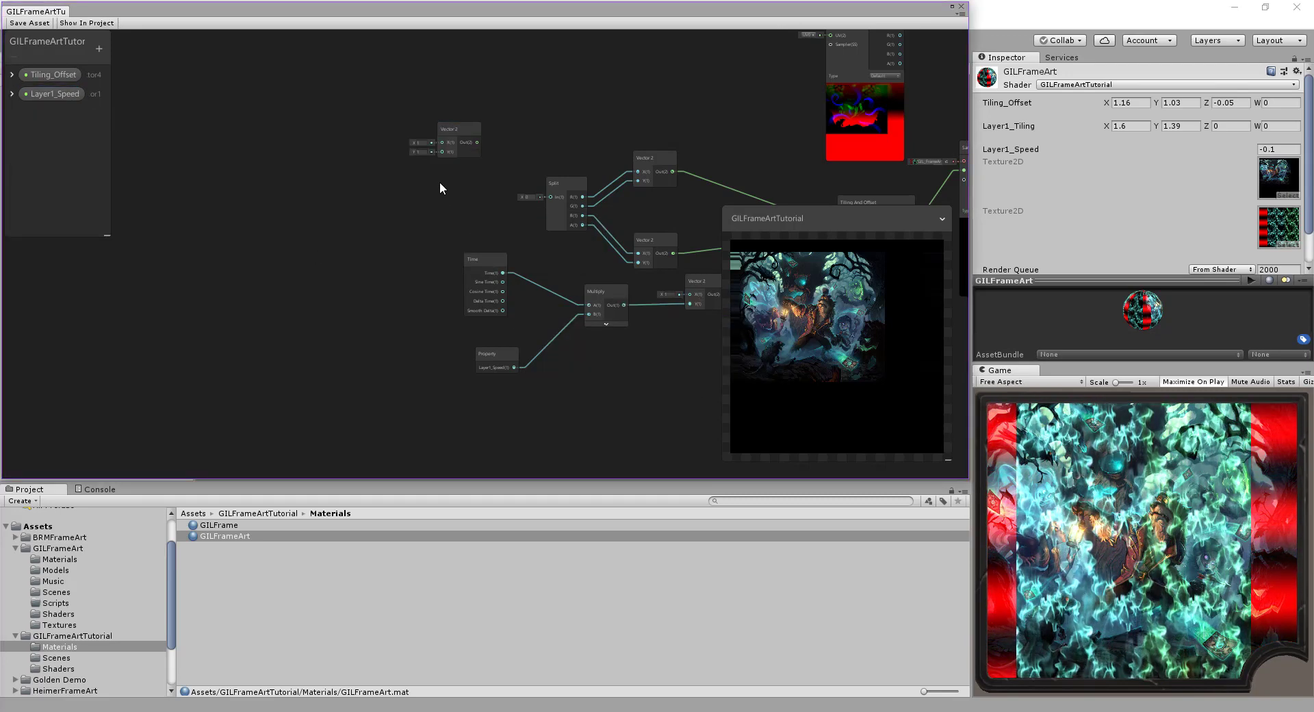
middle_click_drag(234, 157, 297, 165)
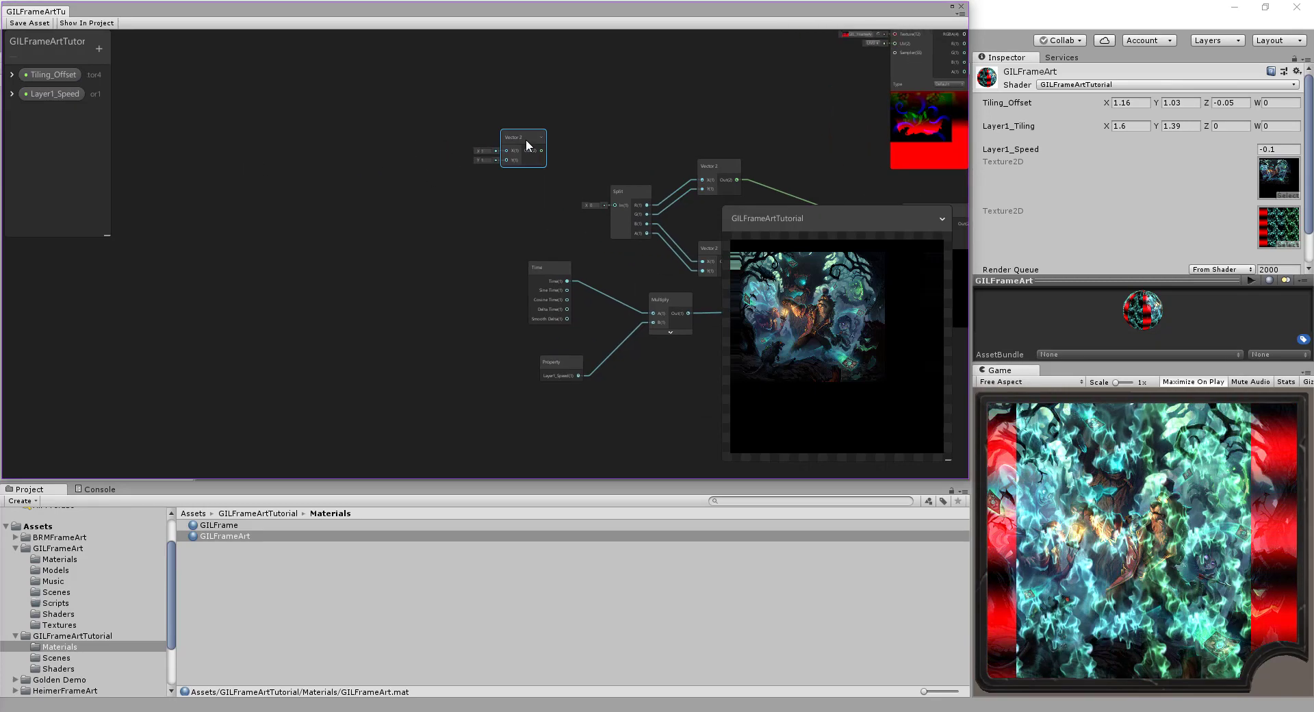
key("Delete")
- Add a Vector4 property named Layer1_Tiling_Offset to the shader graph
middle_click_drag(459, 175, 332, 169)
middle_click_drag(516, 189, 342, 152)
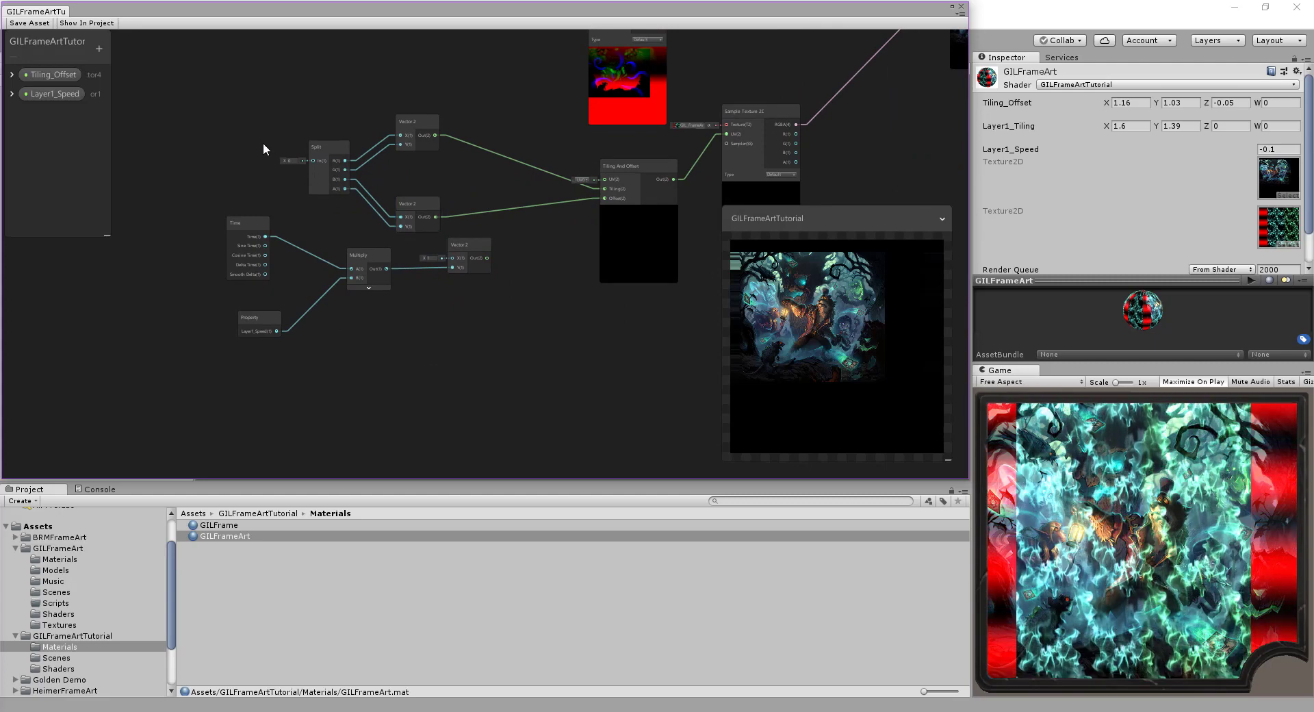
middle_click_drag(141, 144, 327, 170)
left_click(99, 48)
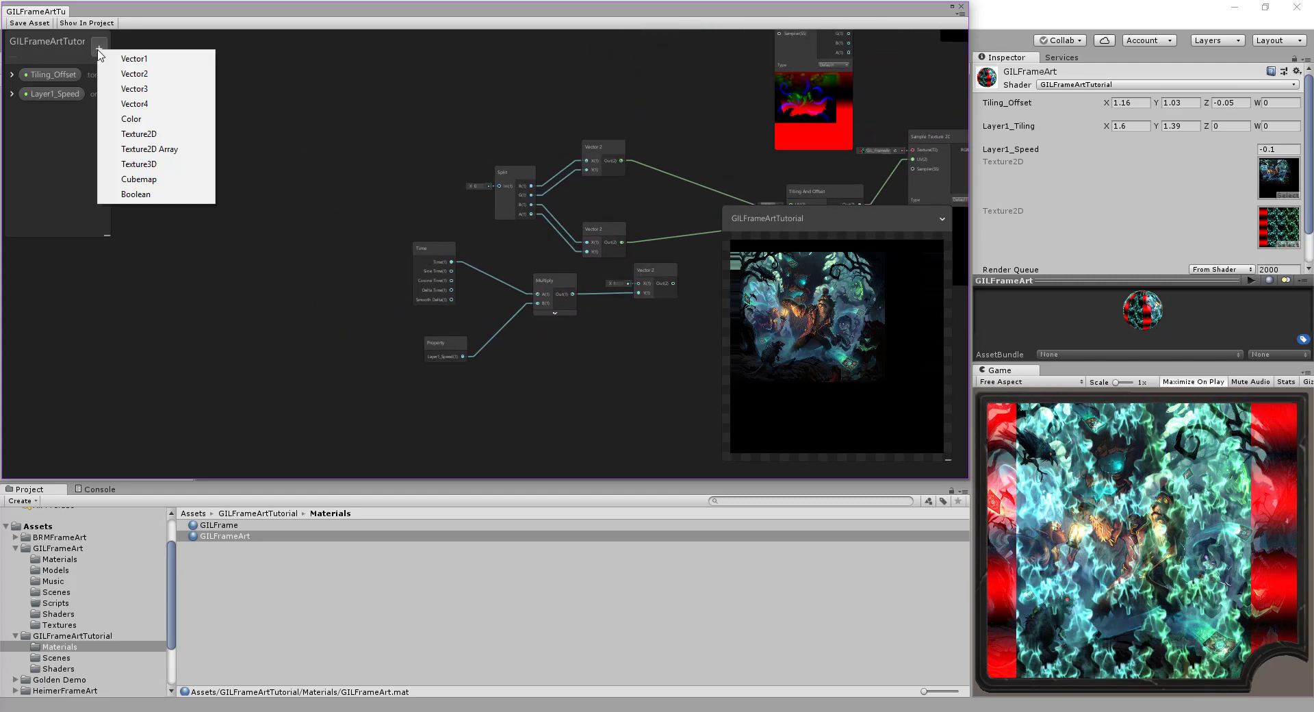
left_click(143, 108)
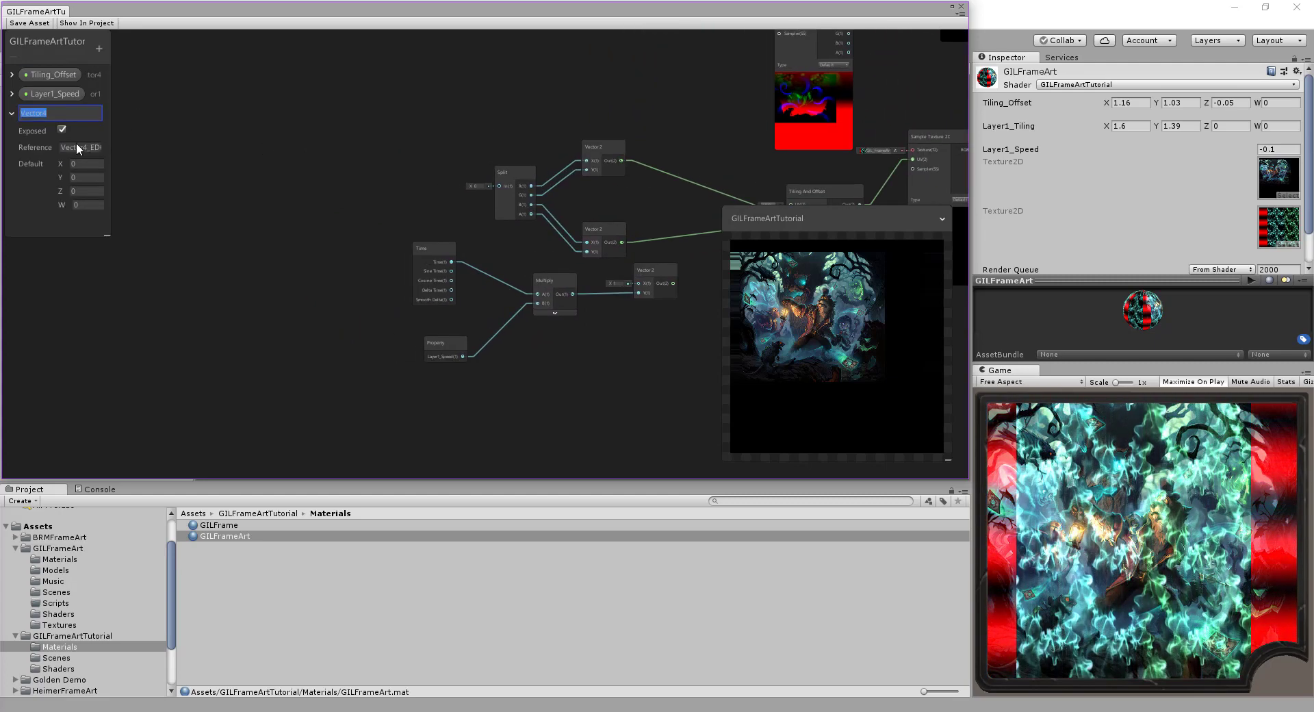
type("Layer1_Tiling_Offset")
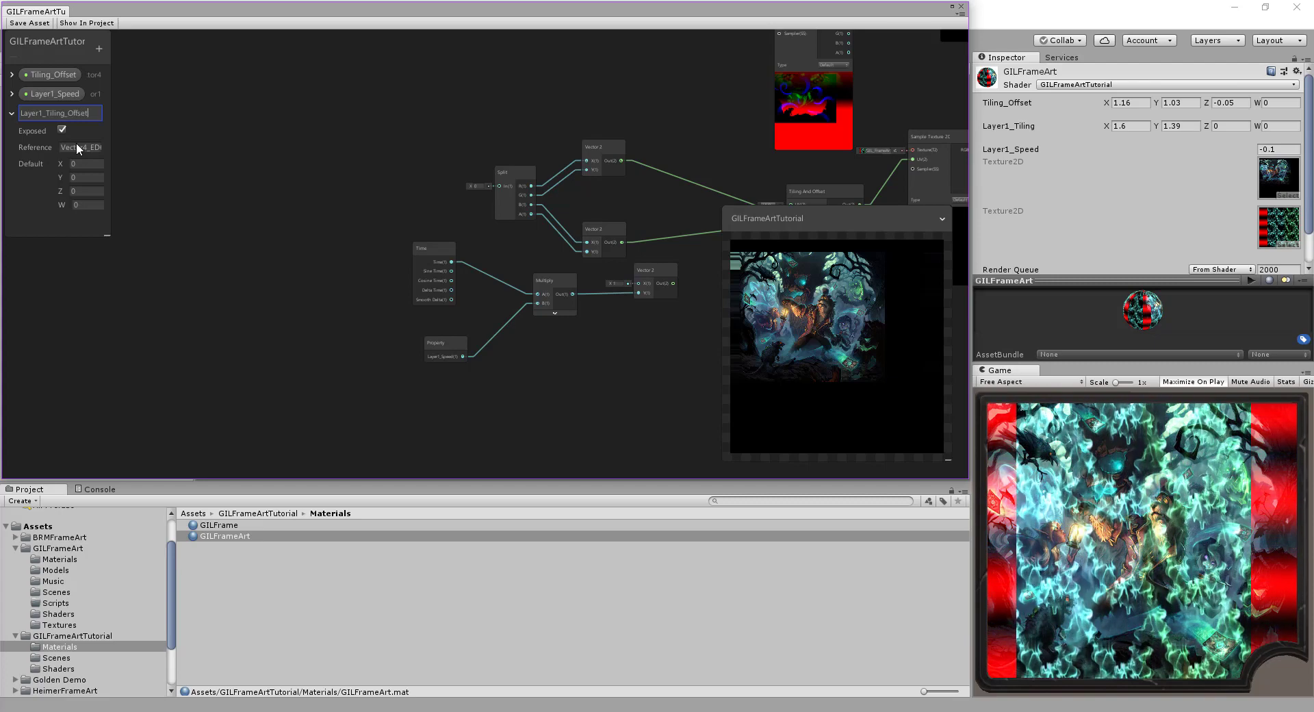
key("Return")
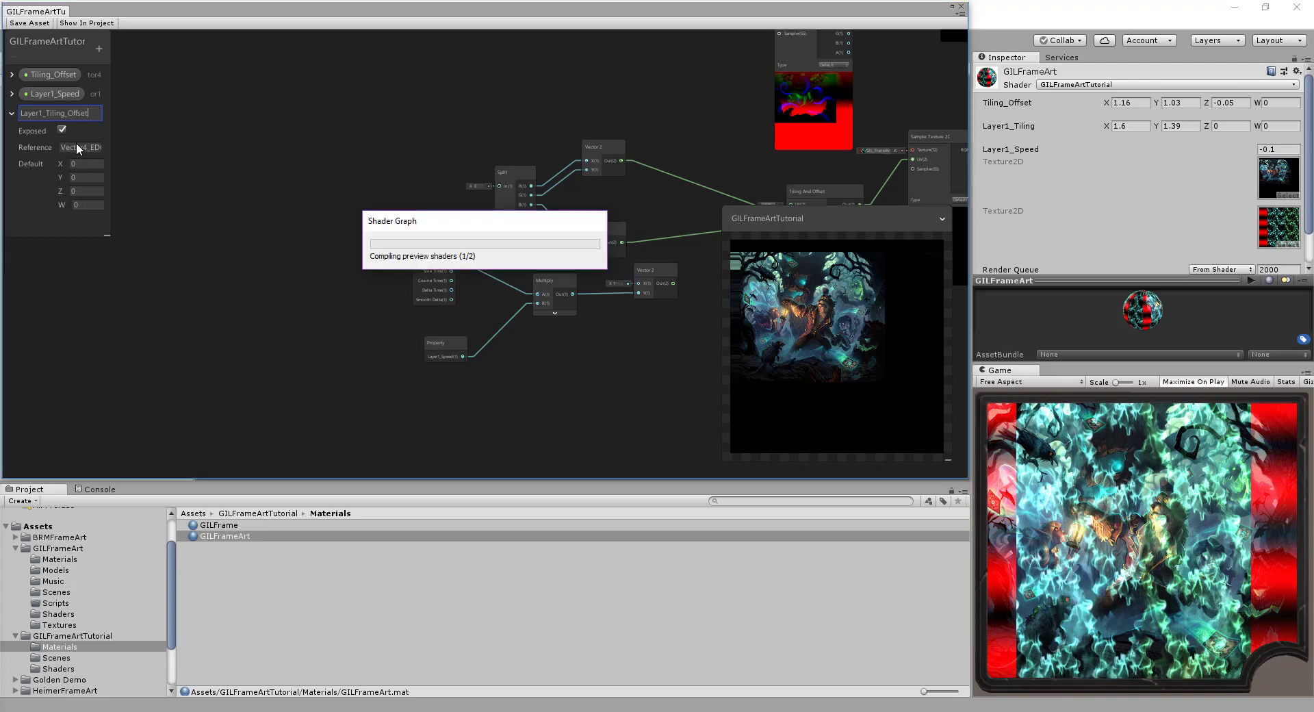
- Set the default X and Y values of Layer1_Tiling_Offset to 1
left_click(81, 163)
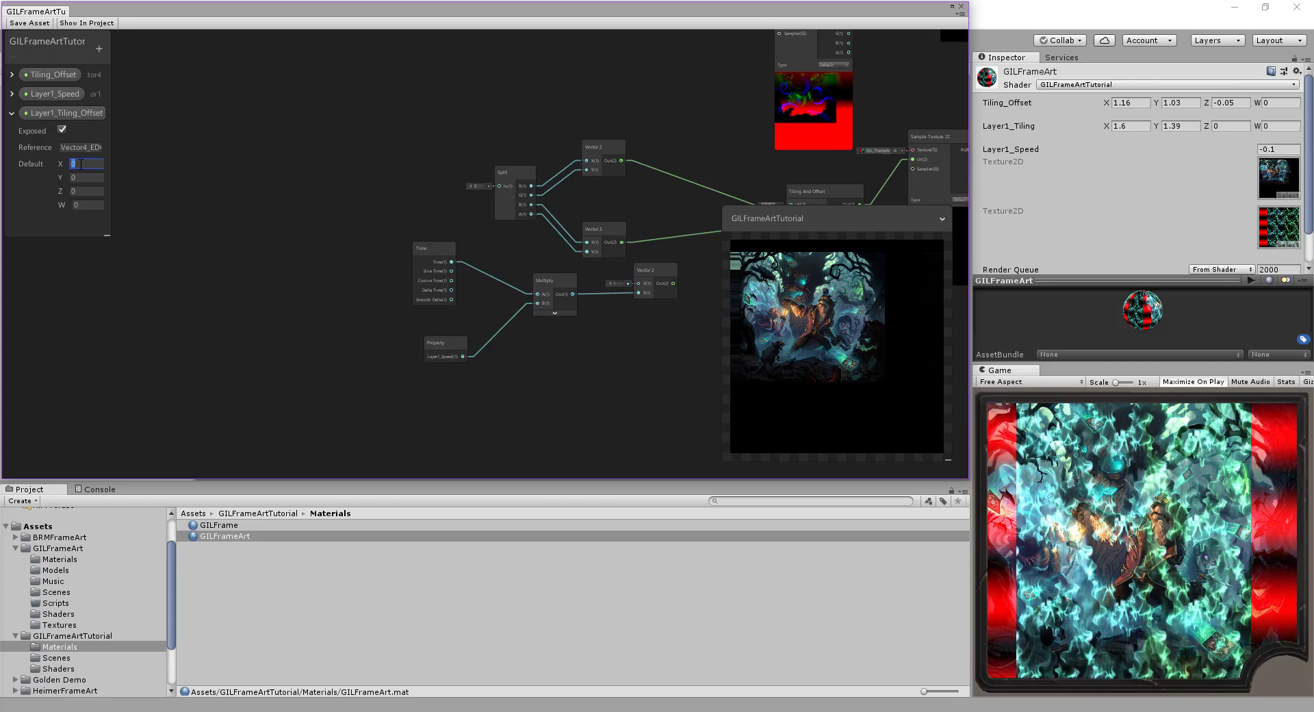
type("1")
left_click(84, 175)
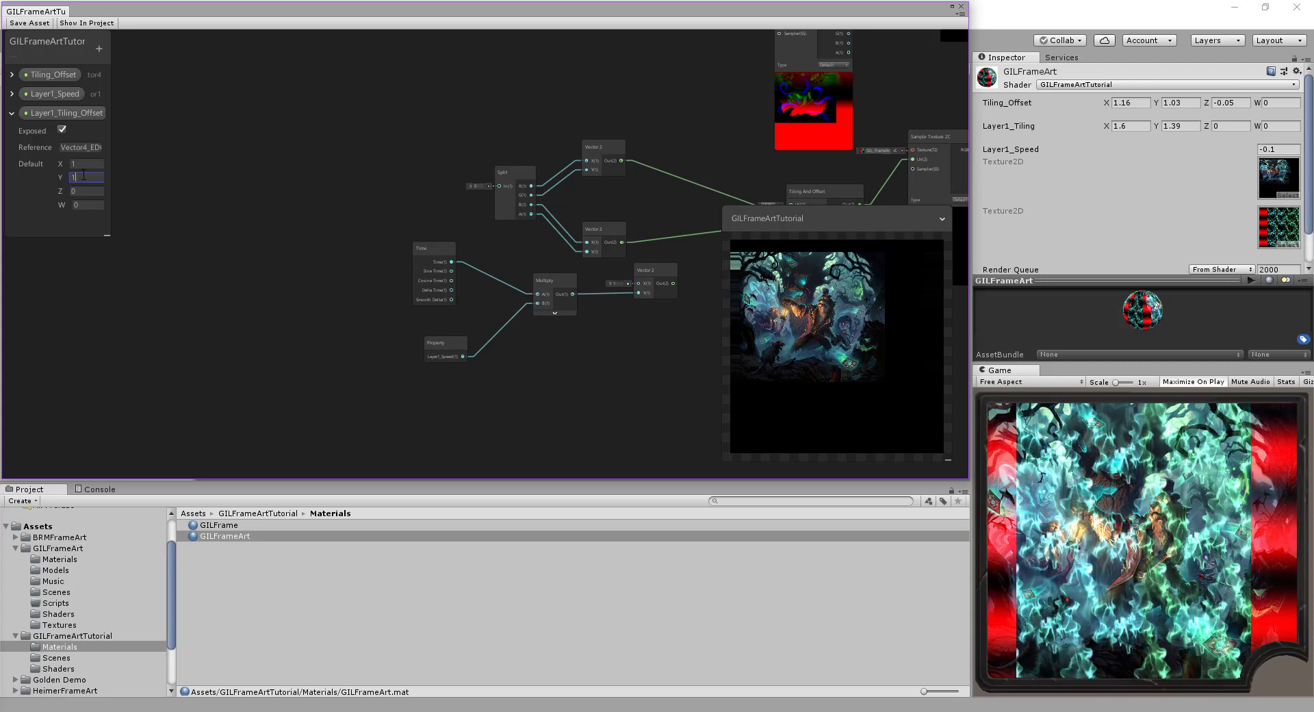
left_click(180, 148)
- Place the Layer1_Tiling_Offset property in the graph and connect it to the input of the duplicated Split node
left_click_drag(89, 115, 116, 120)
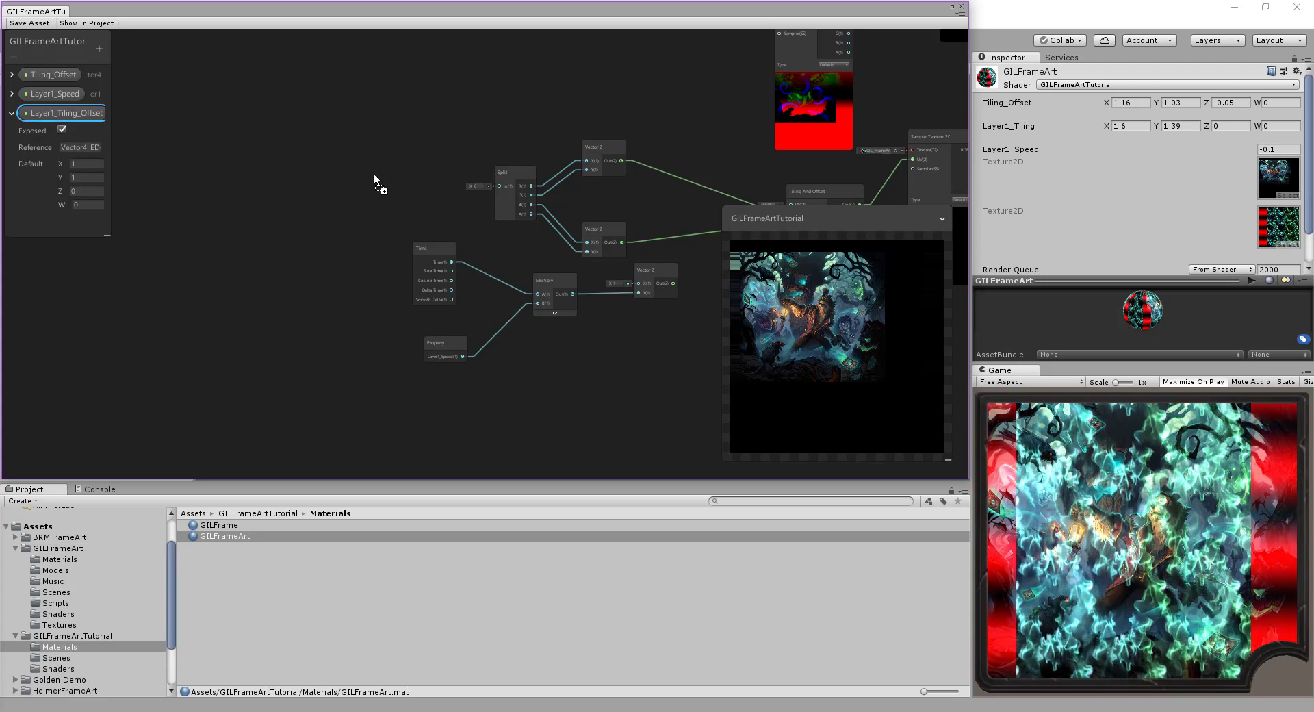
left_click_drag(373, 174, 374, 174)
middle_click_drag(394, 134, 344, 131)
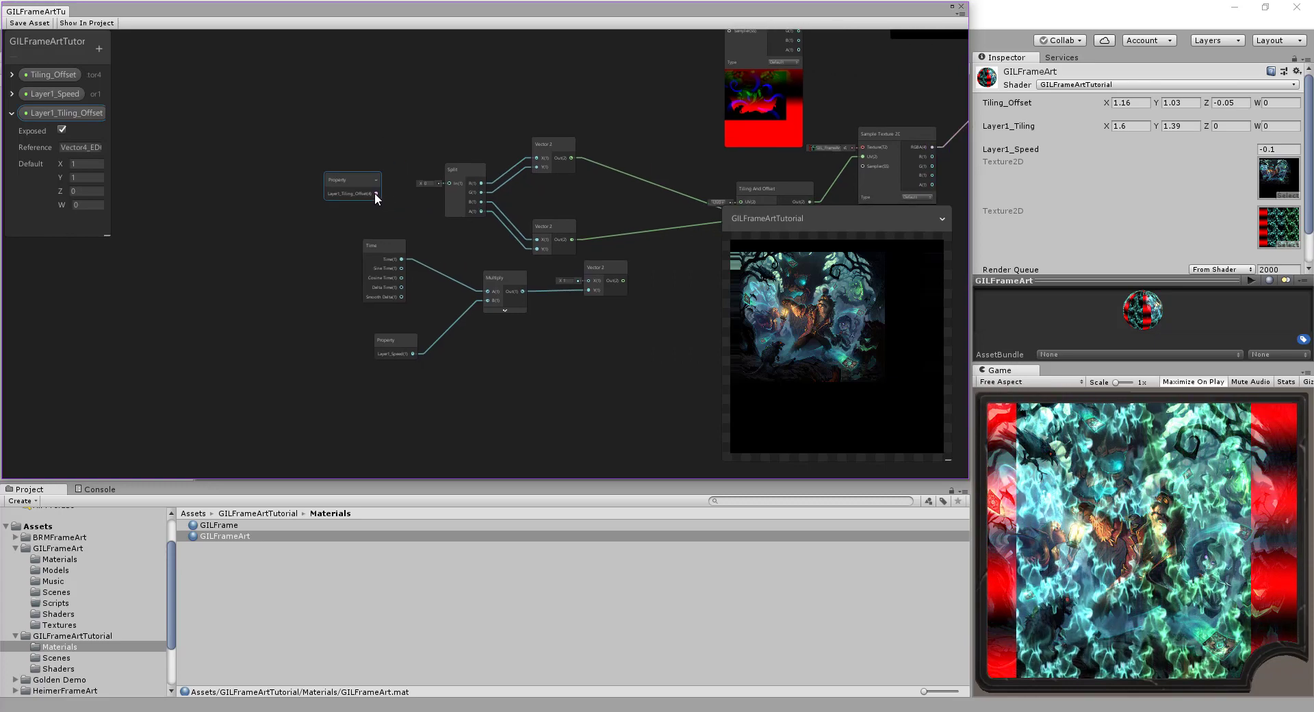
left_click_drag(376, 193, 448, 180)
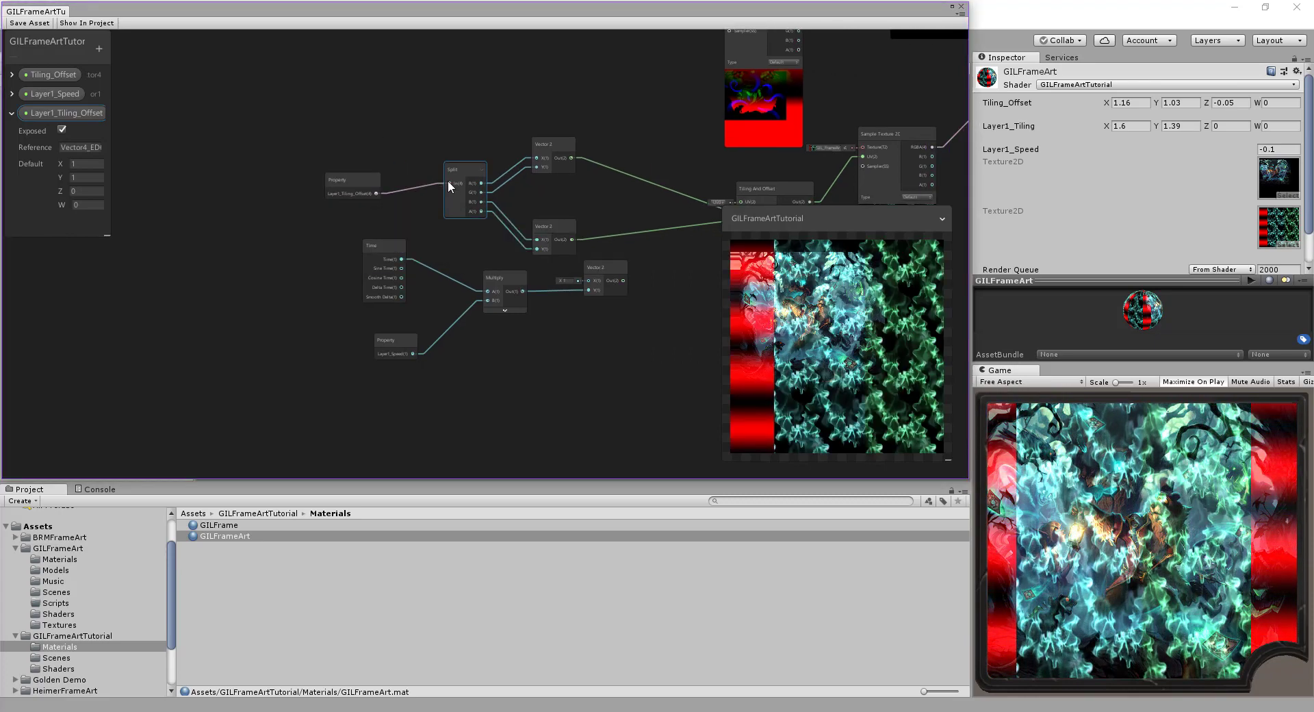
- Move the Time, Layer1_Speed, Multiply and attached Vector 2 nodes away from the Tiling And Offset, below the Layer1_Tiling_Offset network
middle_click_drag(401, 233, 255, 199)
middle_click_drag(518, 245, 566, 248)
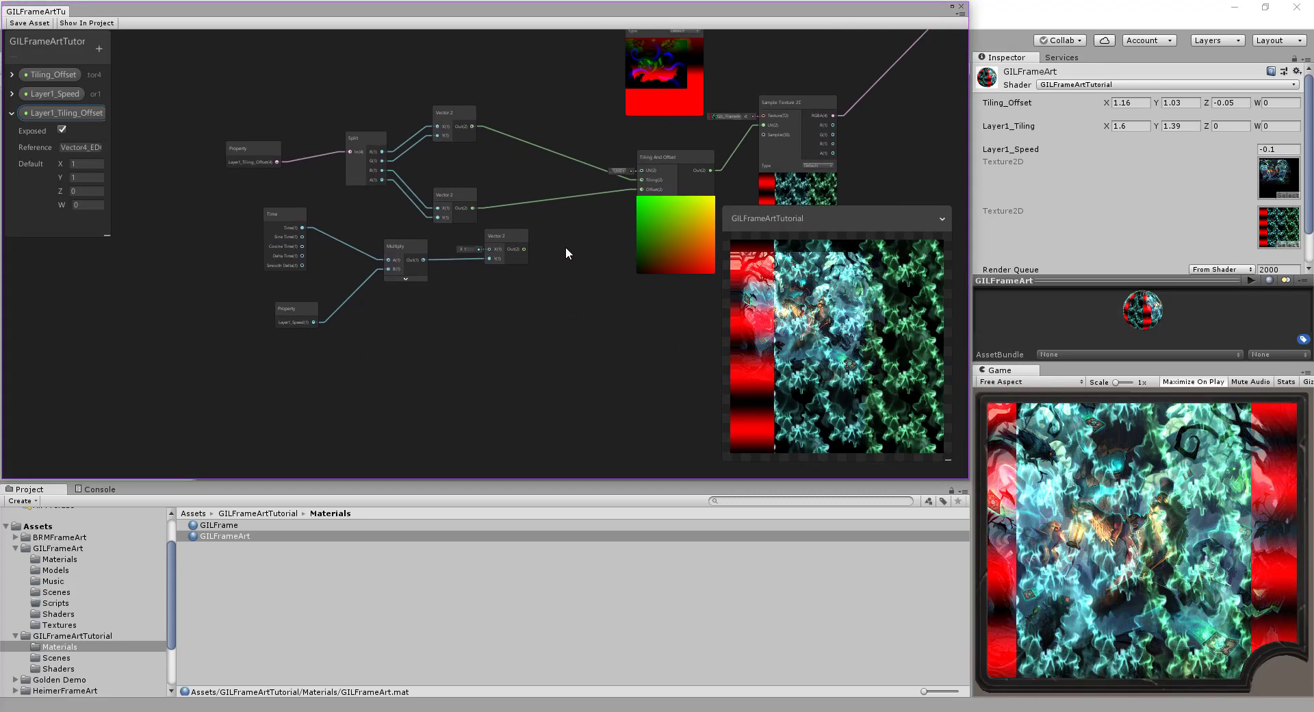
left_click_drag(390, 352, 413, 350)
left_click_drag(401, 258, 288, 295)
left_click_drag(483, 254, 400, 252)
middle_click_drag(488, 271, 415, 265)
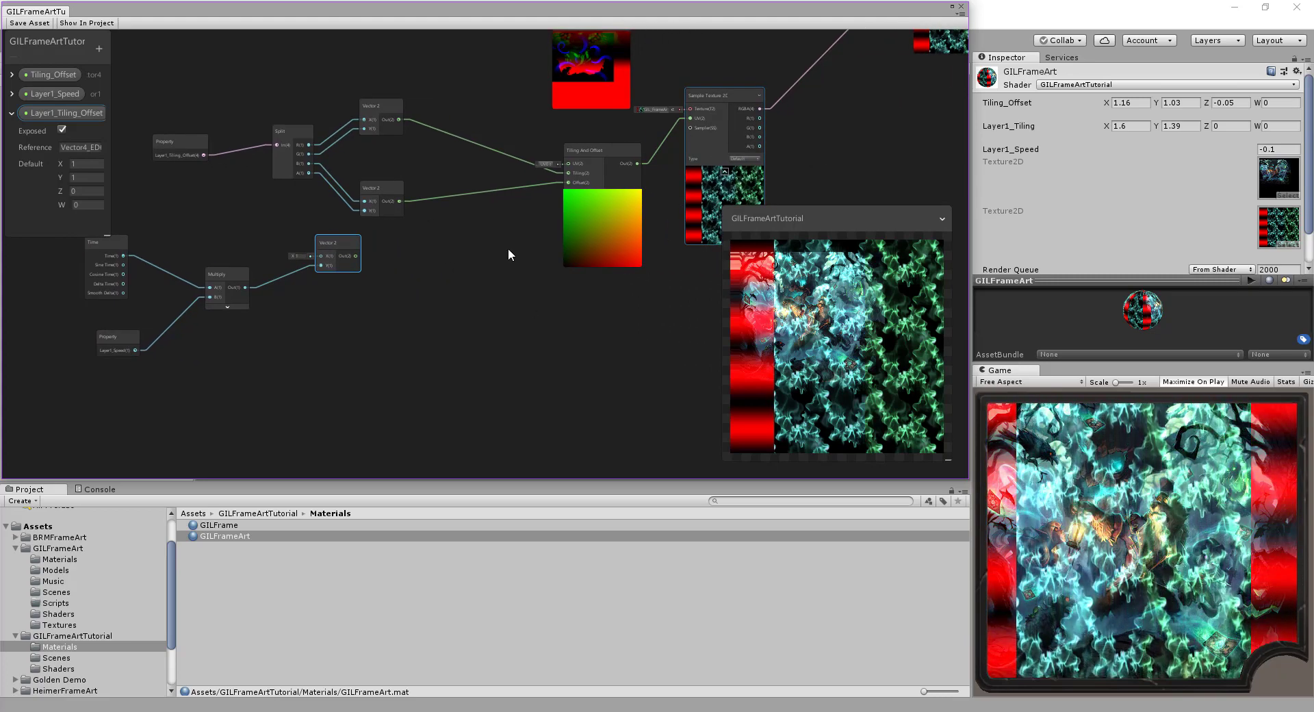
- Try to feed the output of the Multiply-driven Vector 2 node into the Y input of the Vector 2 supplying the offset
middle_click_drag(431, 253, 482, 260)
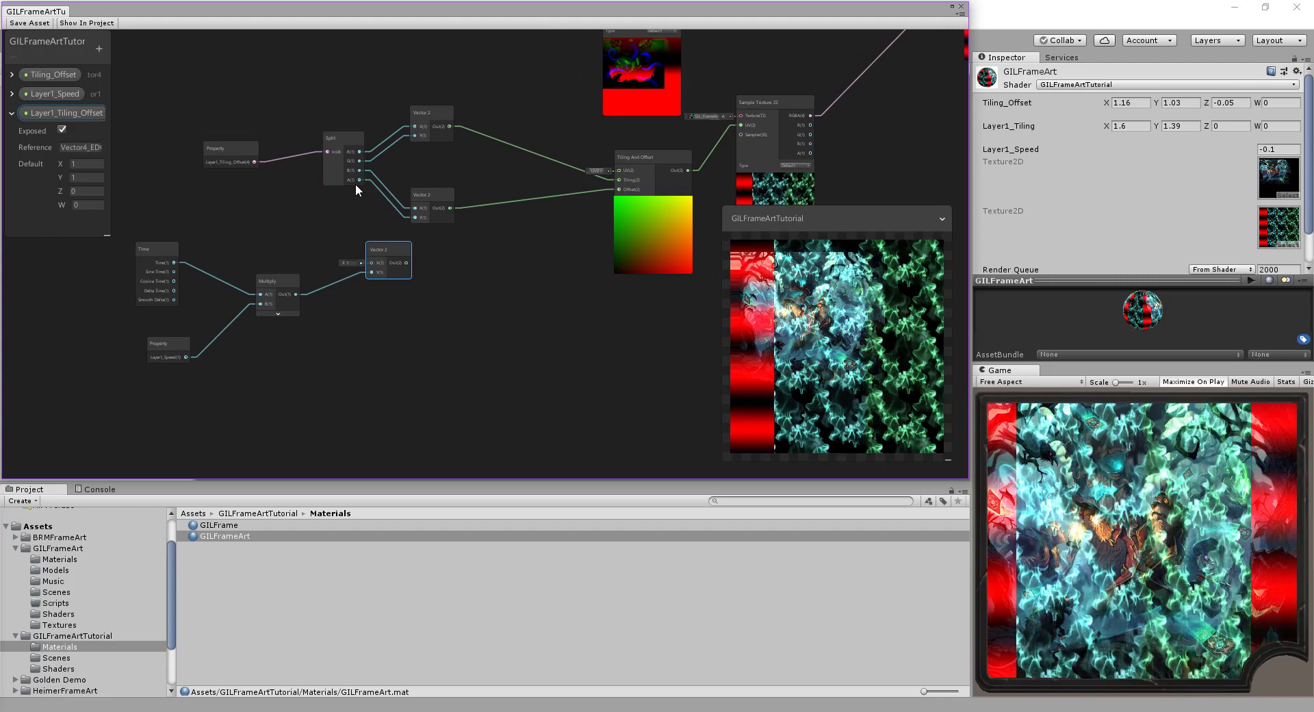
middle_click_drag(455, 249, 504, 240)
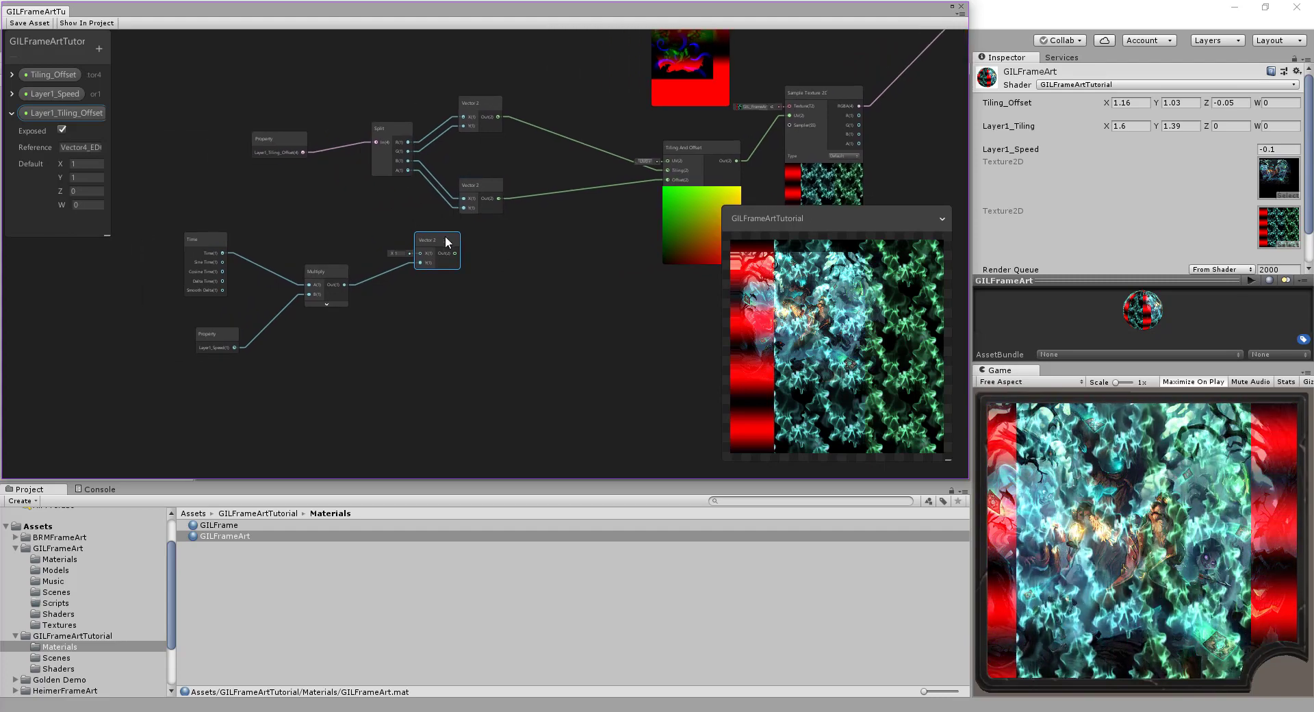
left_click_drag(434, 237, 461, 209)
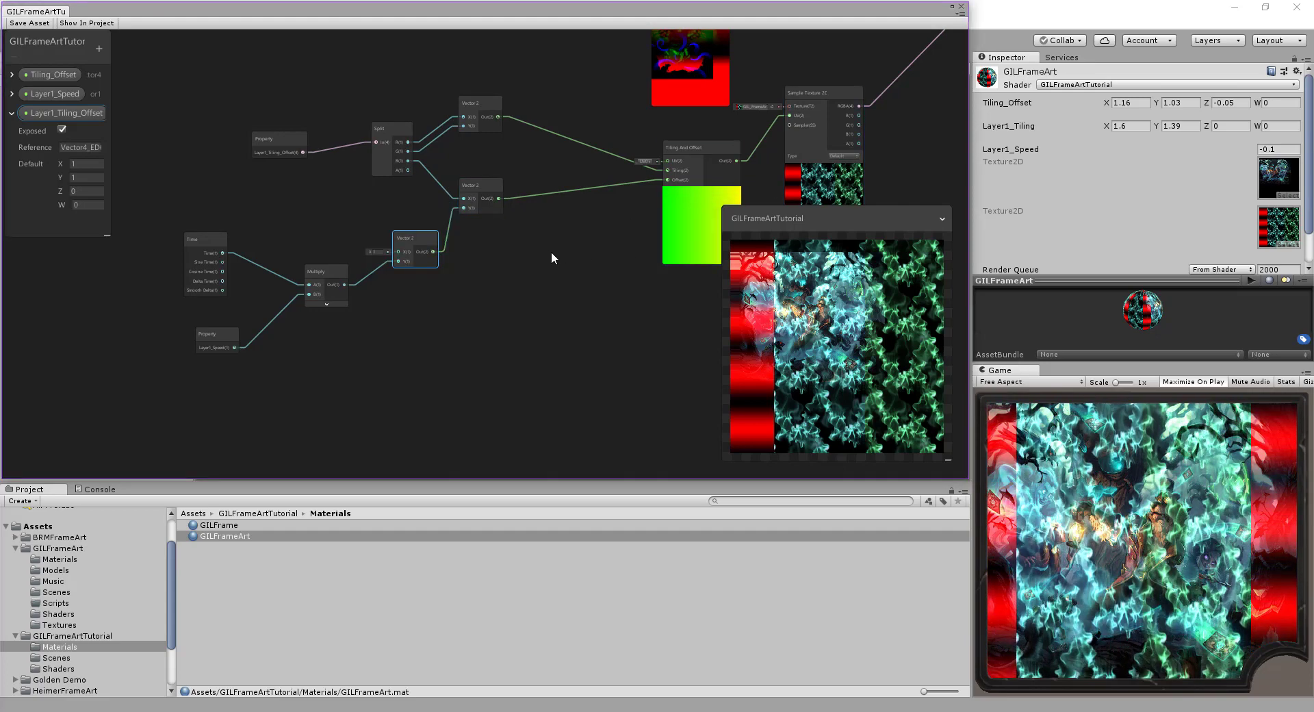
- Delete the Vector 2 node after Multiply and connect the Multiply output directly to the Y input of the offset Vector 2
middle_click_drag(551, 252, 525, 265)
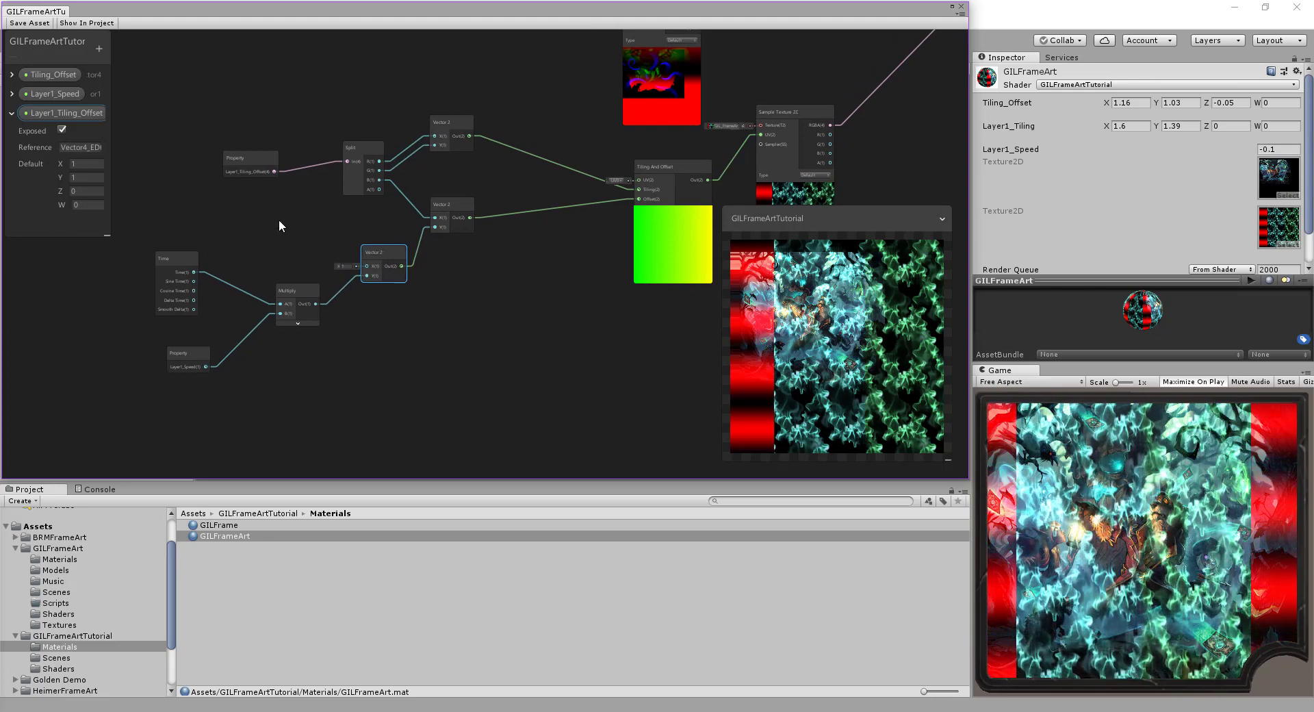
middle_click_drag(278, 219, 304, 197)
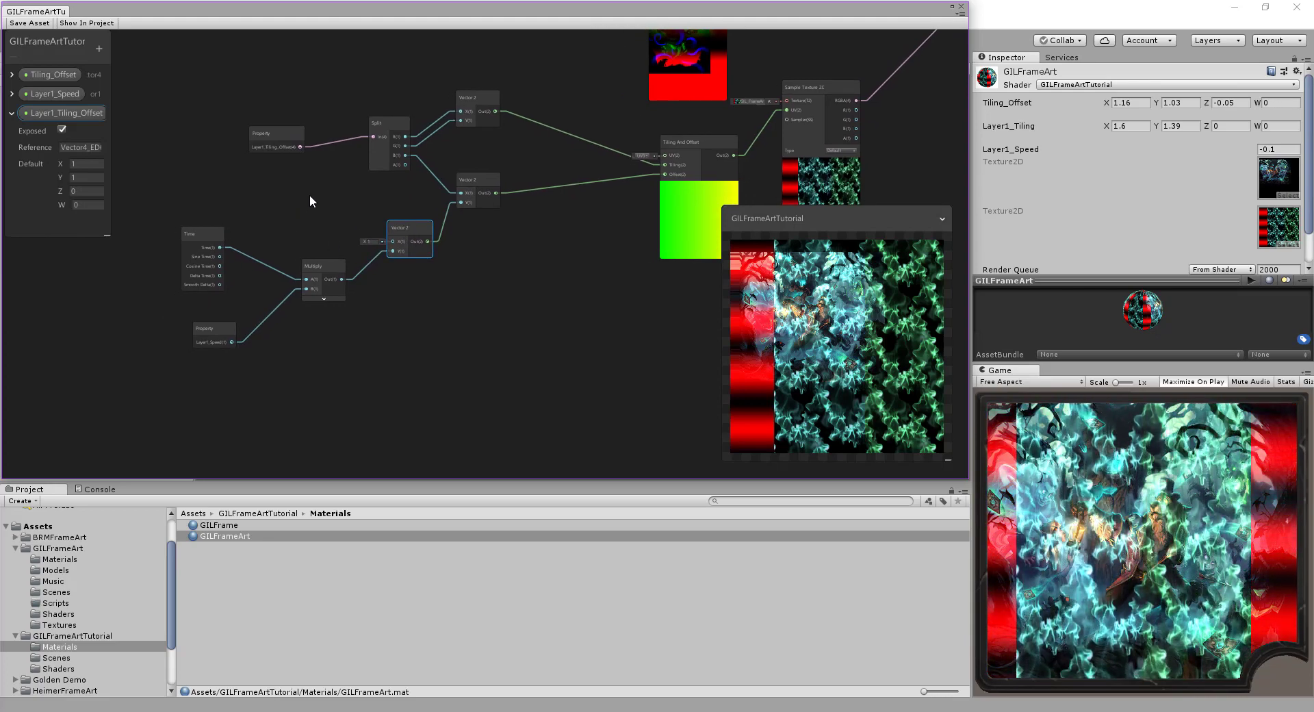
middle_click_drag(325, 204, 258, 210)
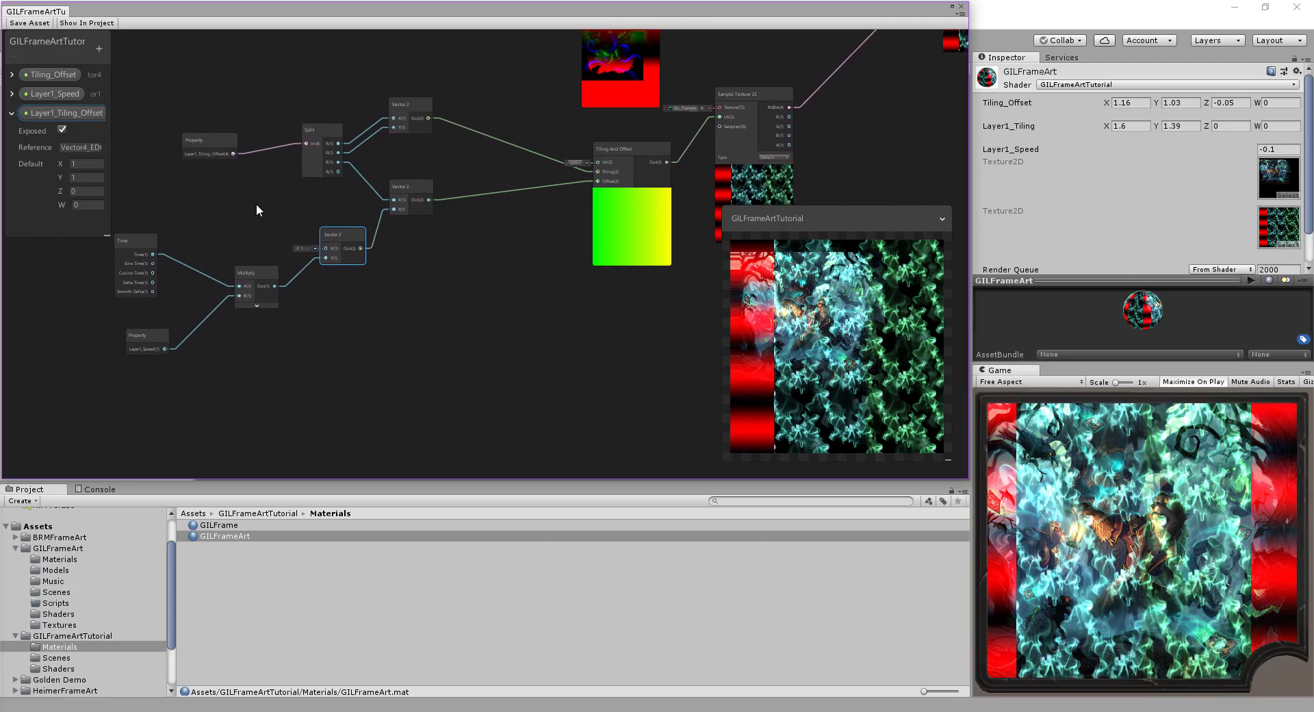
right_click(339, 236)
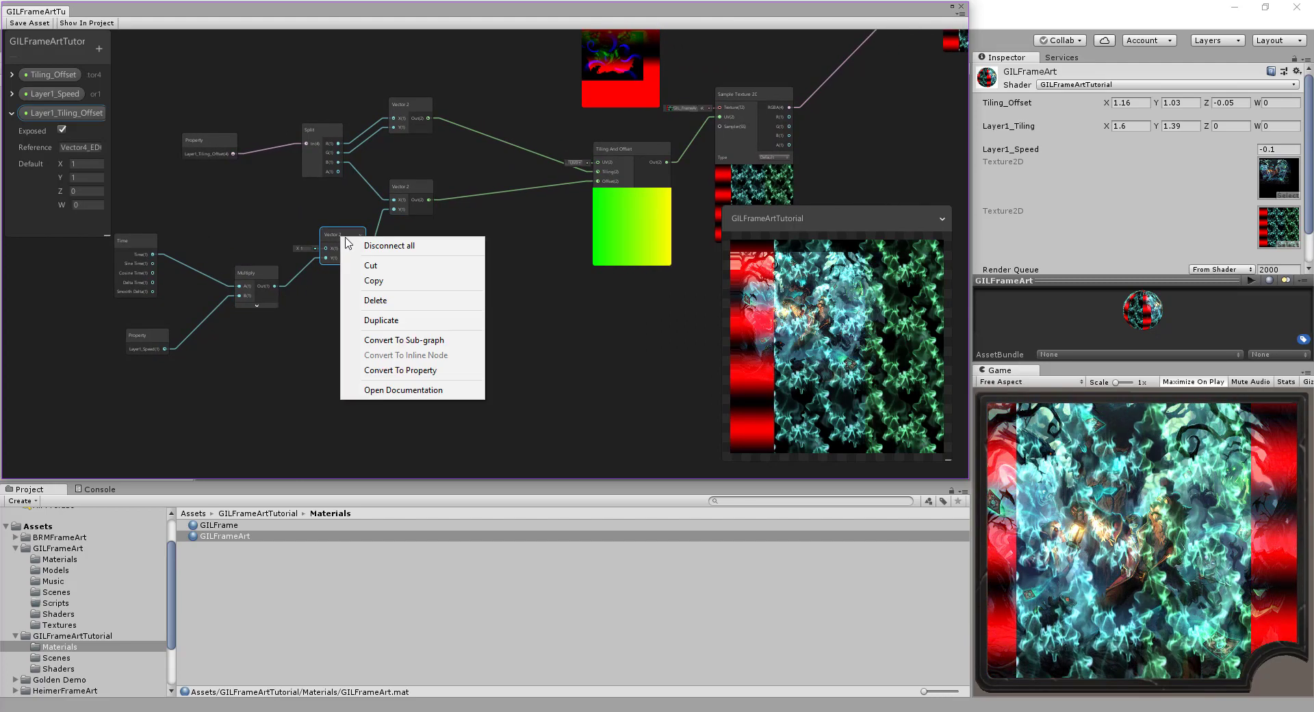
left_click(385, 301)
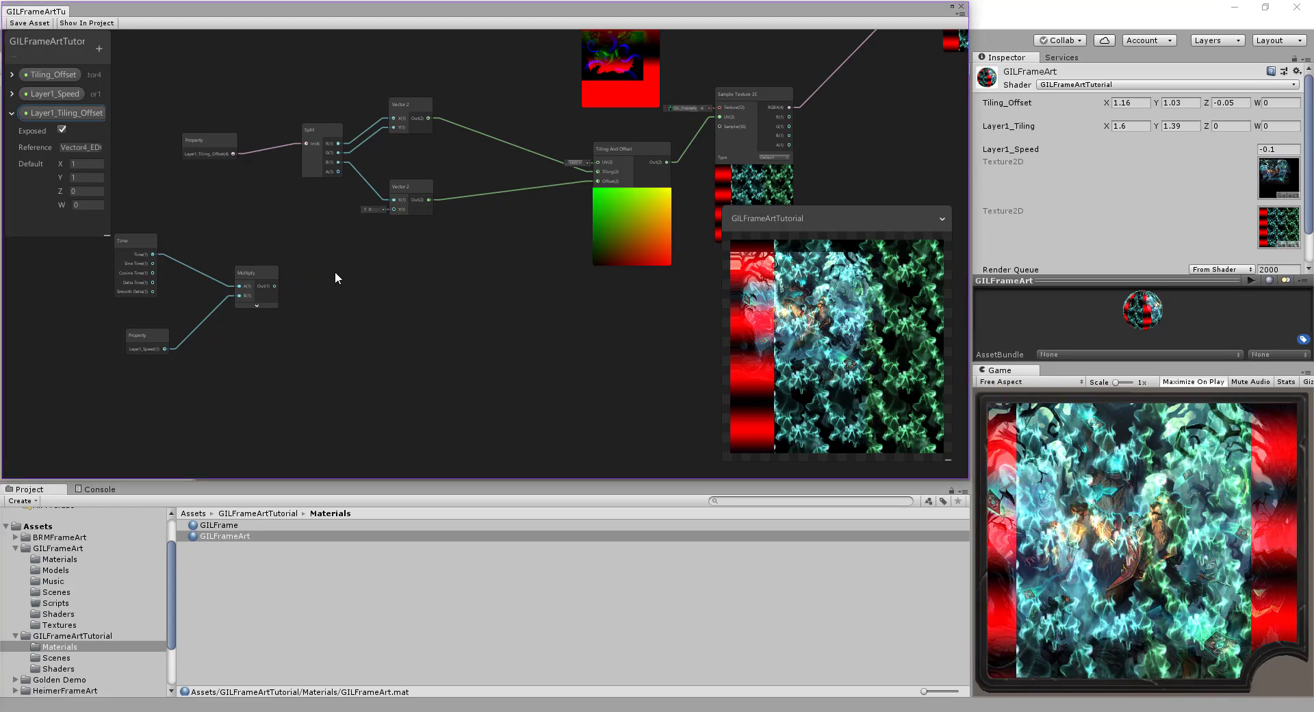
left_click(274, 286)
left_click_drag(273, 285, 393, 208)
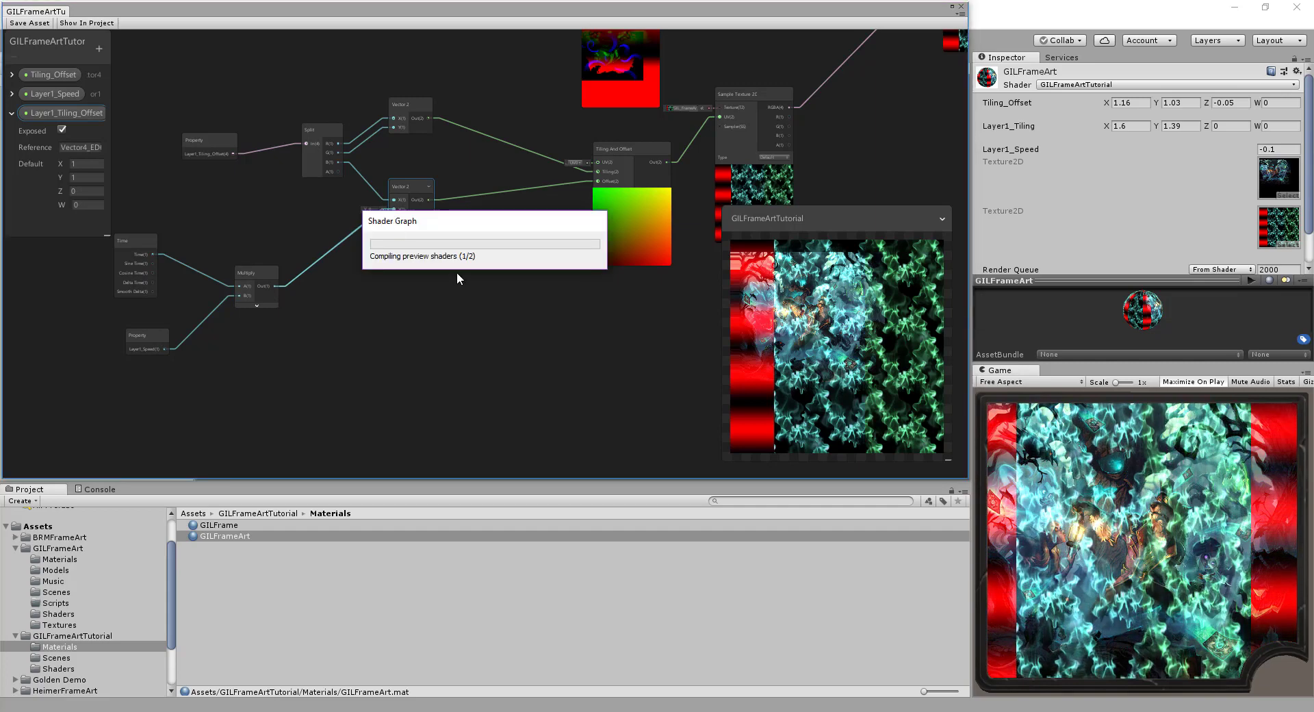
- Move the lower Tiling And Offset node closer to the two Vector 2 nodes that feed it
middle_click_drag(469, 261, 429, 284)
left_click_drag(517, 188, 453, 170)
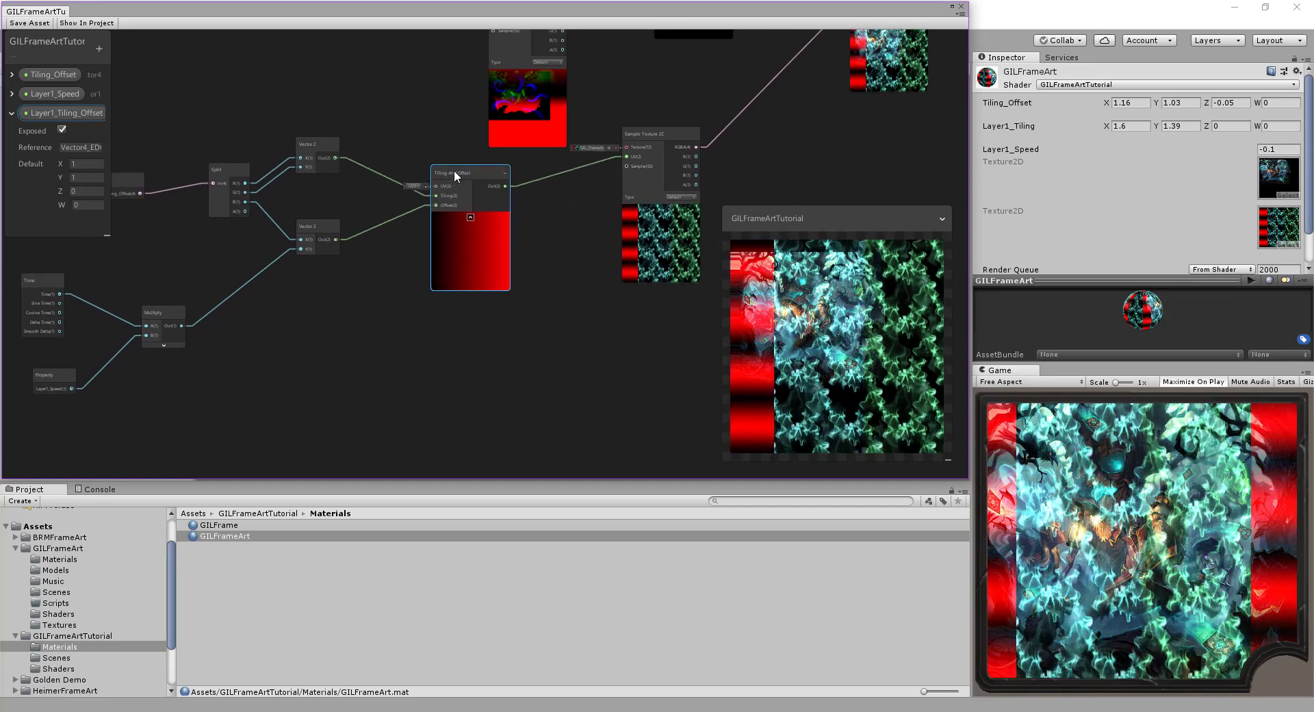
- Move the Layer1_Tiling_Offset property above Layer1_Speed in the graph's property list and save the shader asset
middle_click_drag(404, 312, 459, 315)
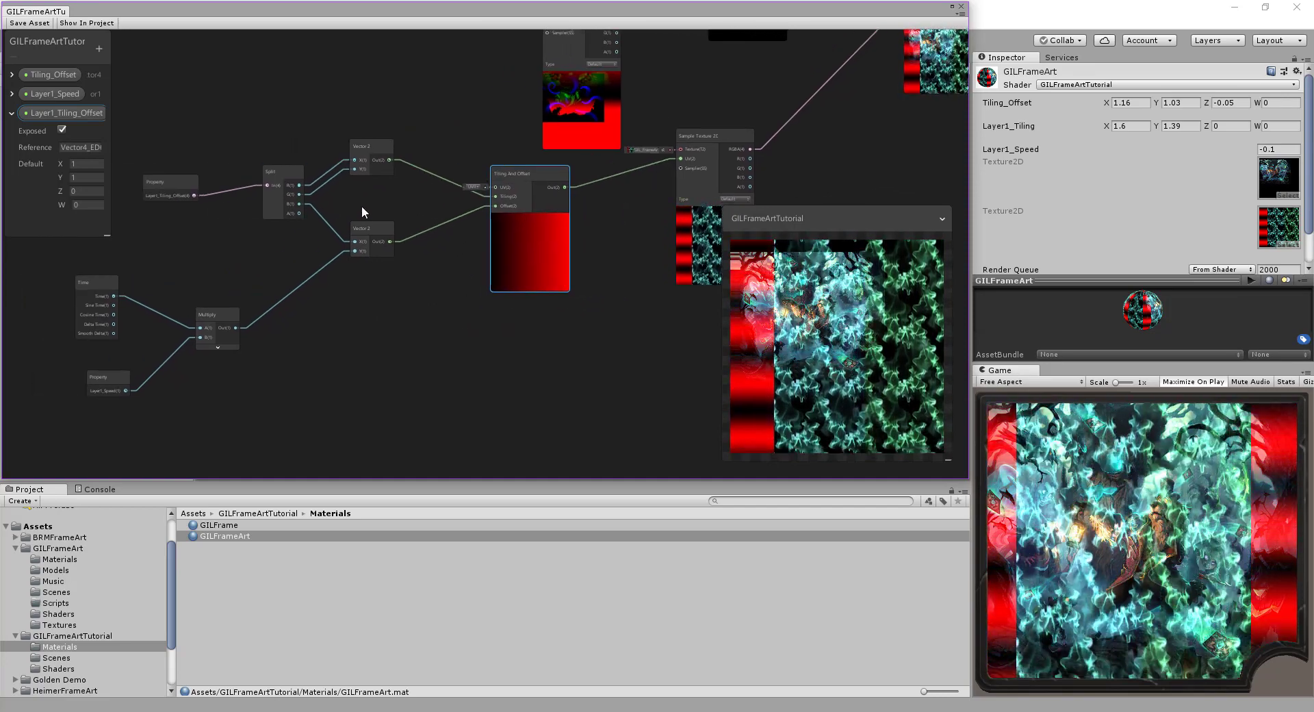
middle_click_drag(362, 207, 390, 212)
left_click(183, 181)
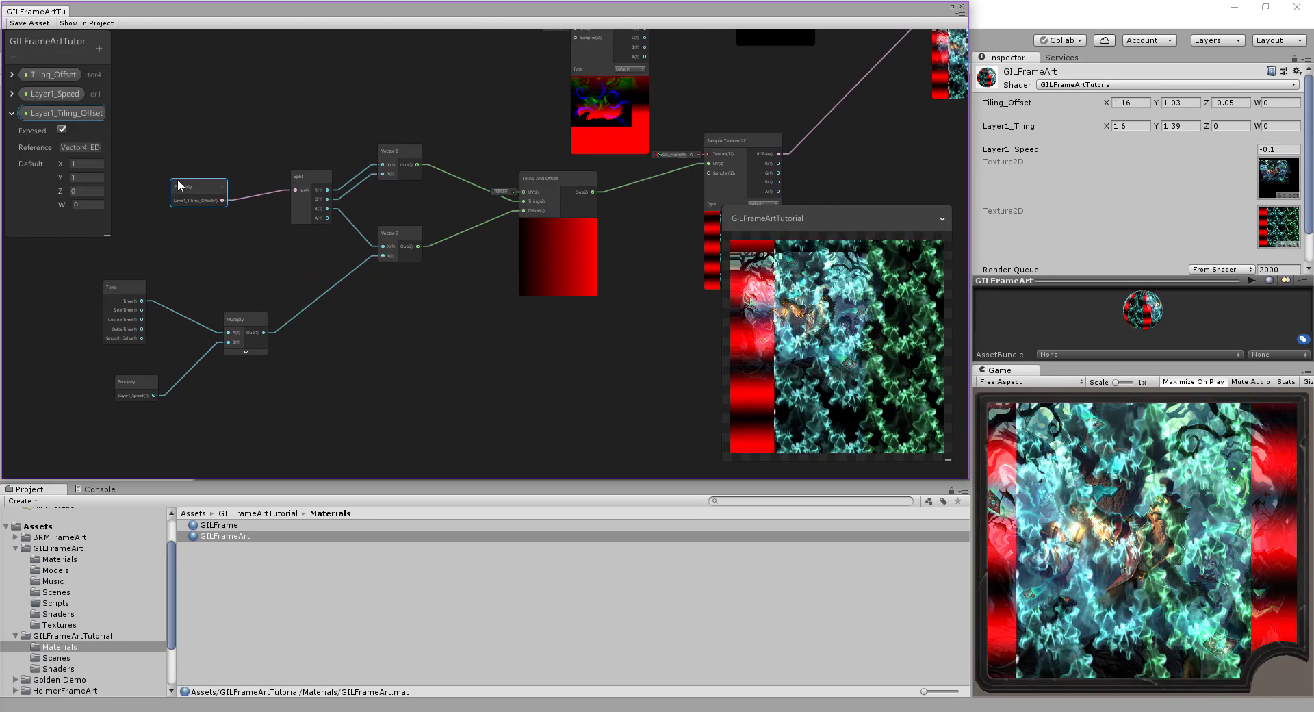
left_click(64, 112)
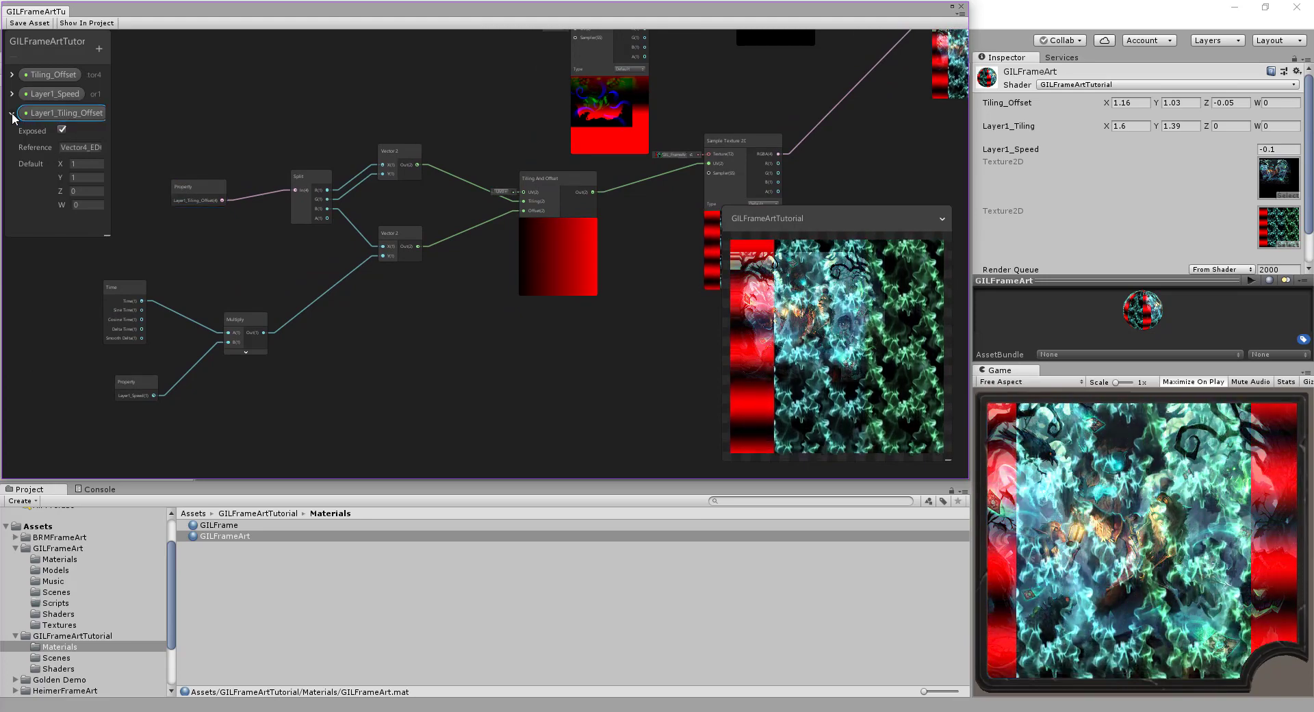
left_click(12, 113)
left_click_drag(43, 108, 40, 85)
left_click(29, 22)
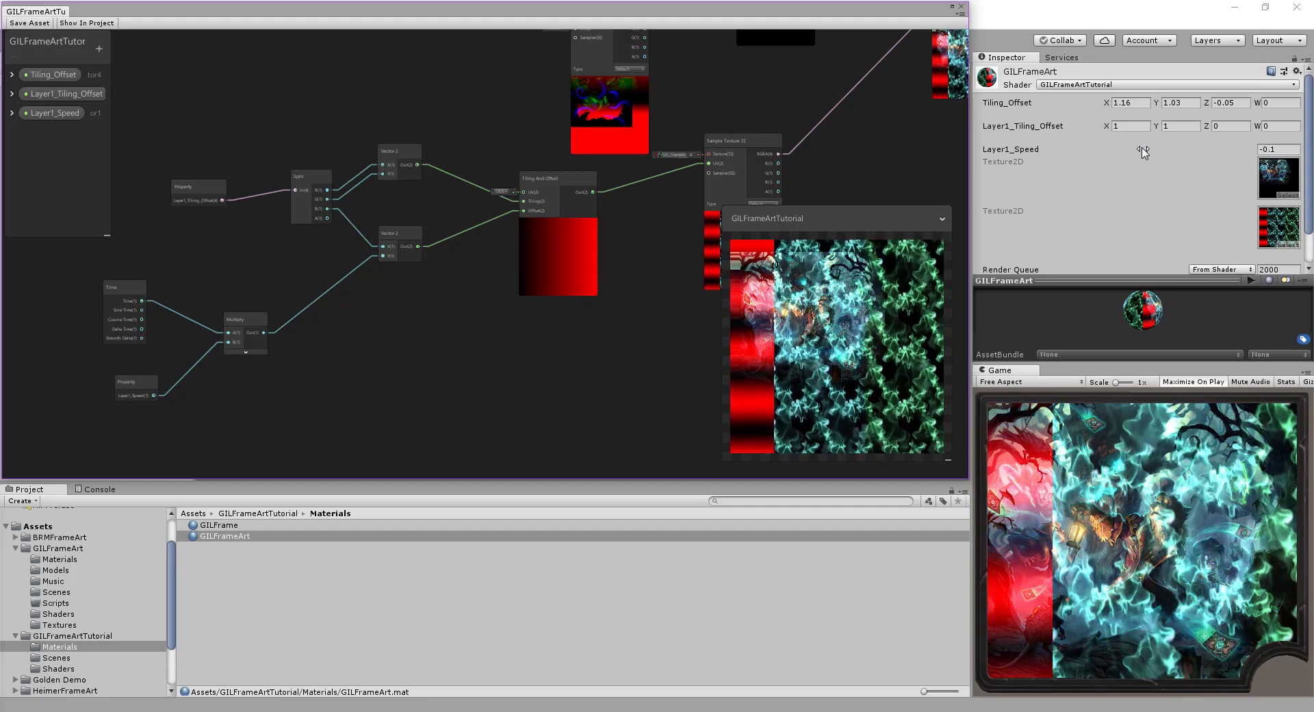
- Try Layer1_Tiling_Offset values of X 1.24 and Z -0.03 on the GILFrameArt material
left_click(1122, 126)
type("1.12")
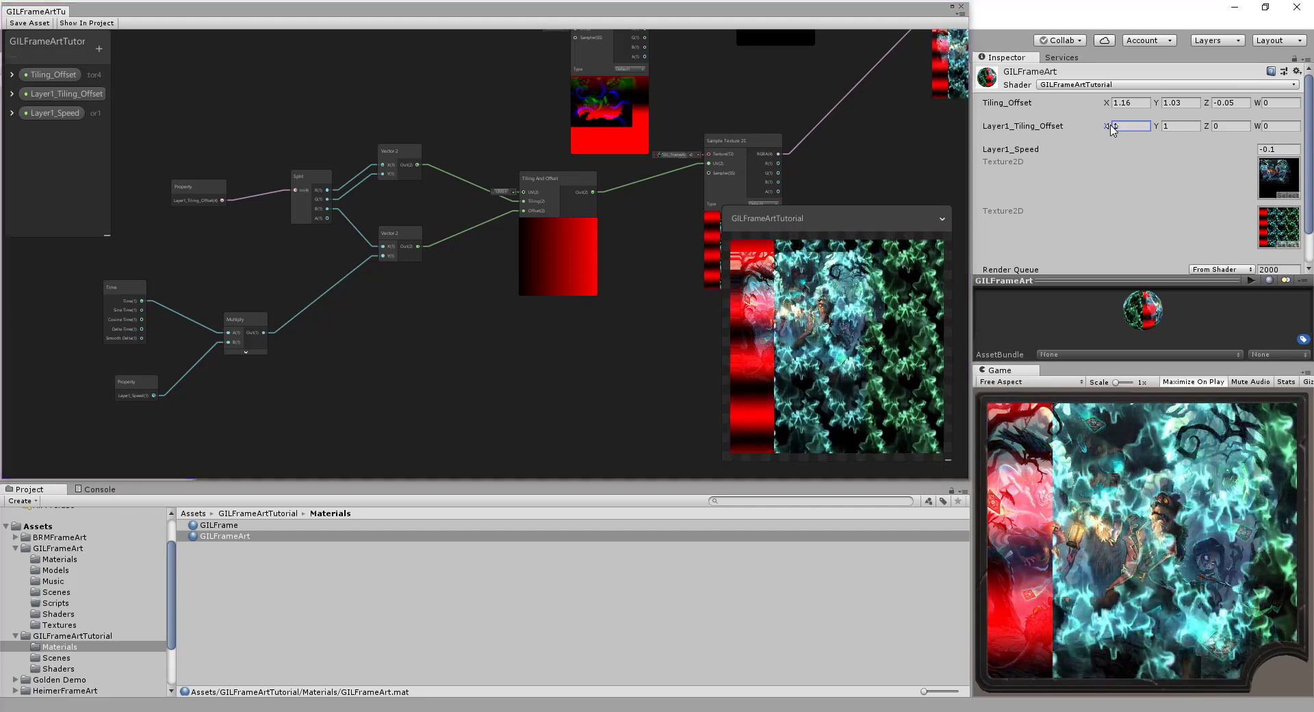
left_click_drag(1114, 126, 1117, 127)
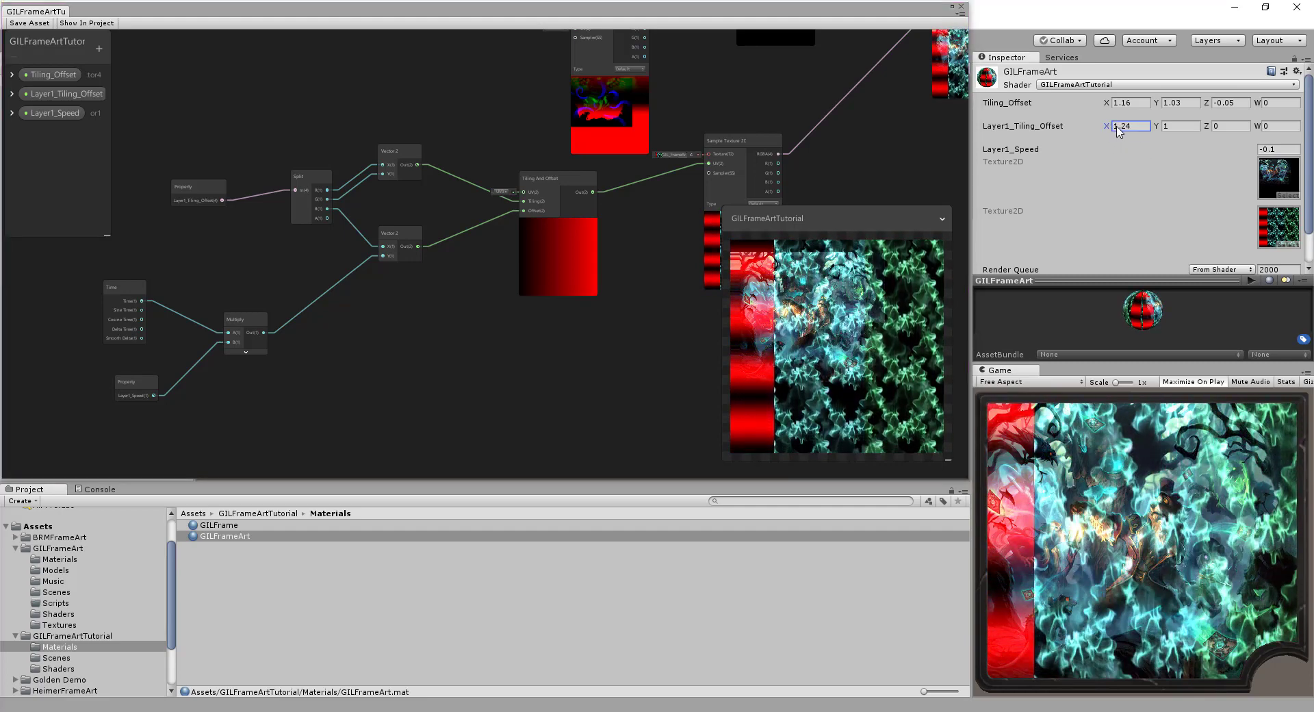
left_click(1210, 126)
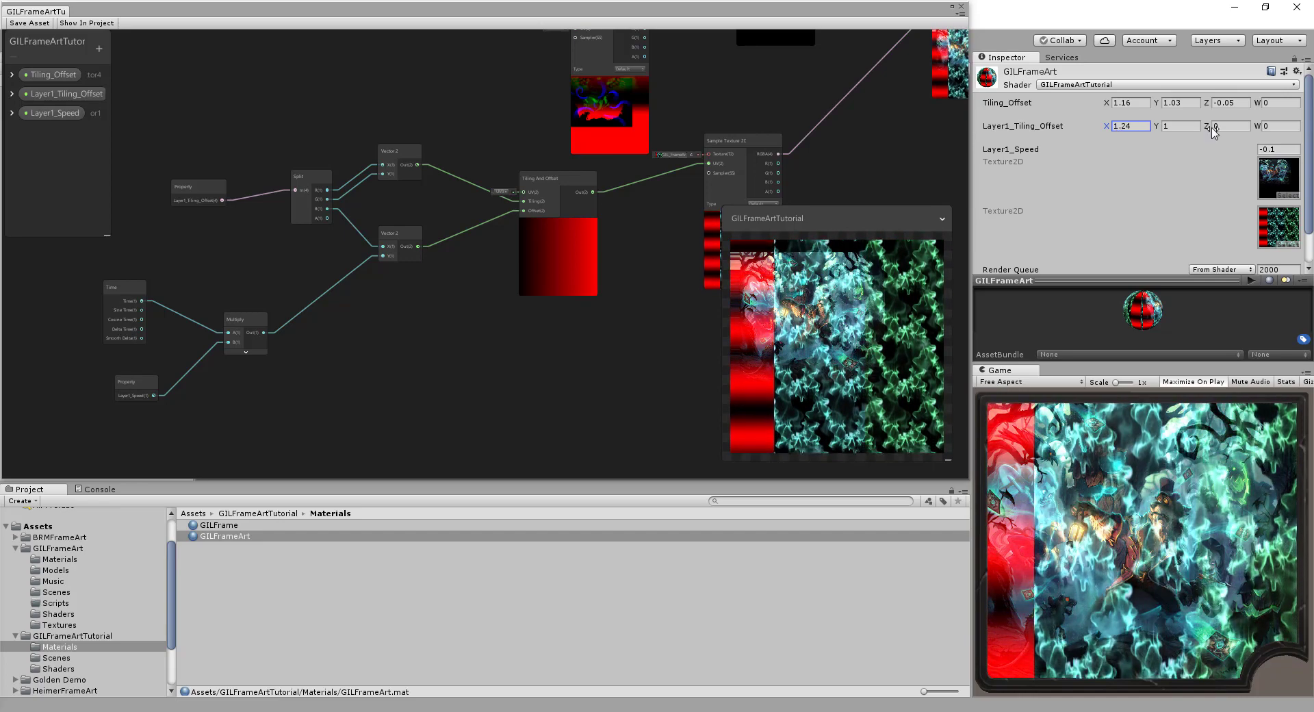
left_click_drag(1210, 129, 1208, 130)
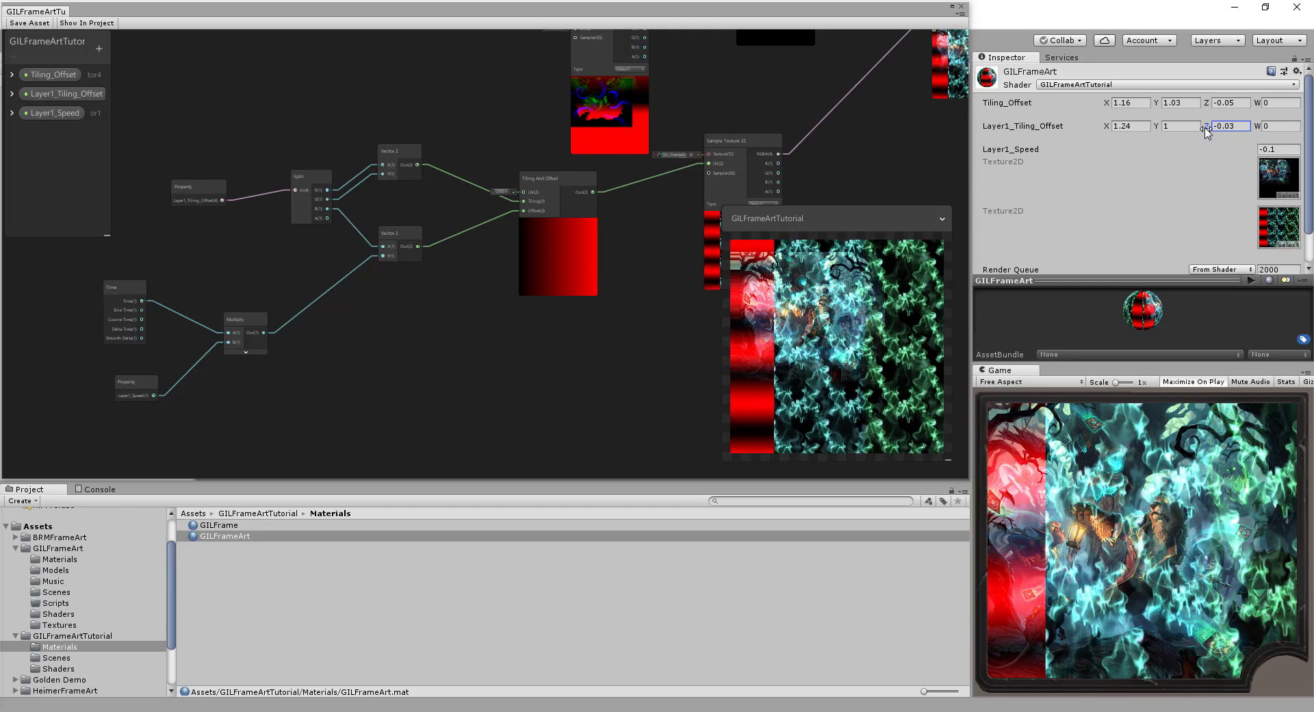
- Try Layer1_Tiling_Offset values of X 1.51 and Z -0.14 on the material
left_click(1142, 126)
type("1.51")
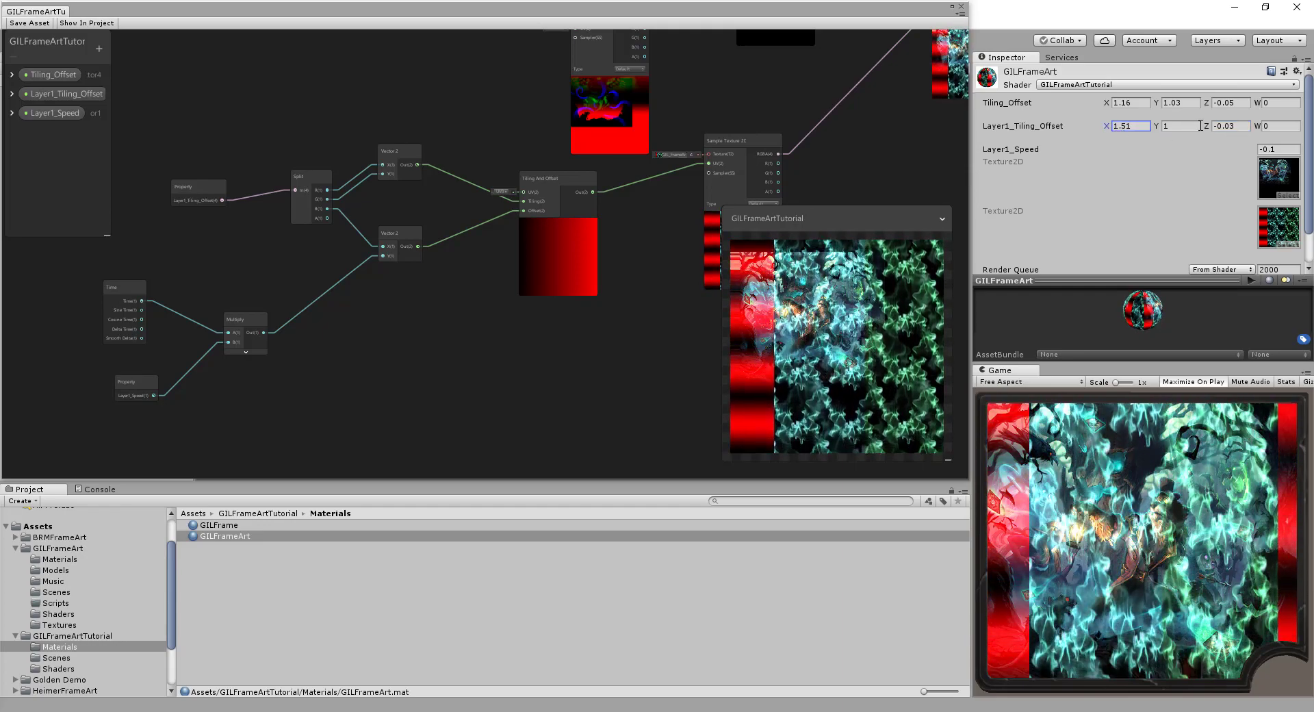
left_click_drag(1205, 130, 1207, 131)
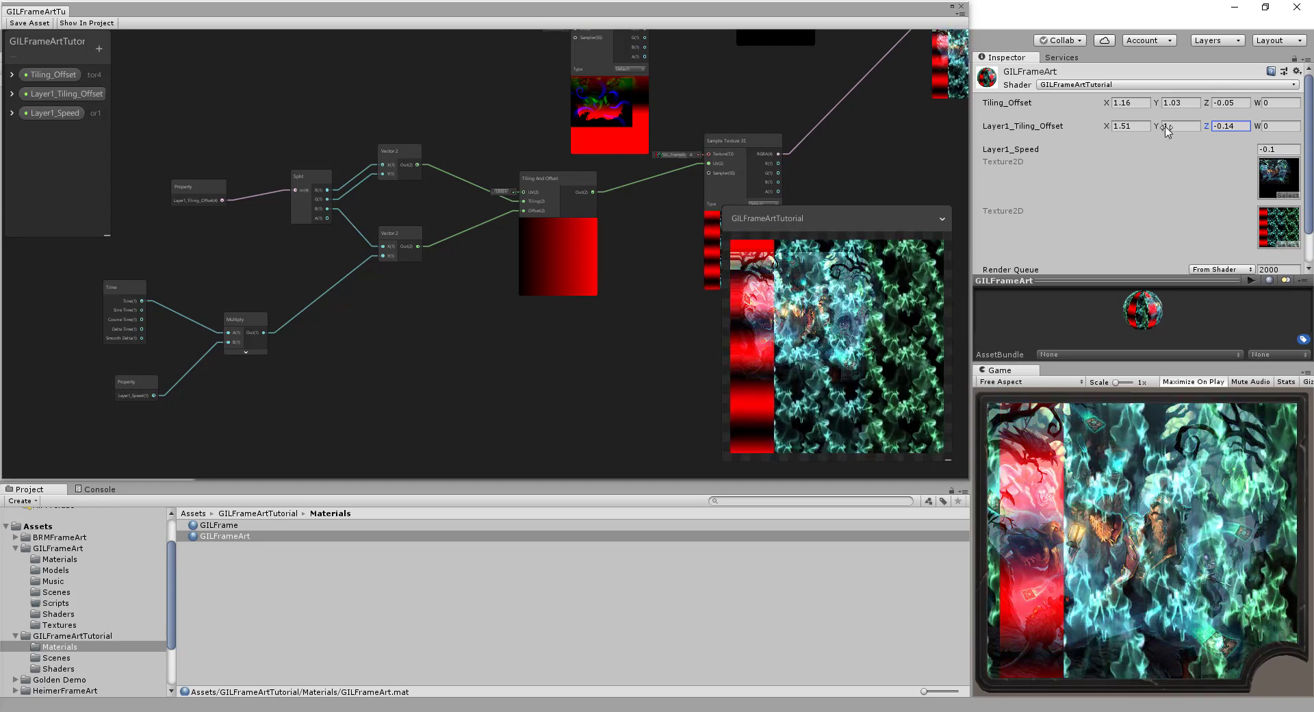
- Raise the material's Layer1_Tiling_Offset X to 1.94 and try Z offsets of -0.30, -0.28 and -0.27
left_click(1112, 128)
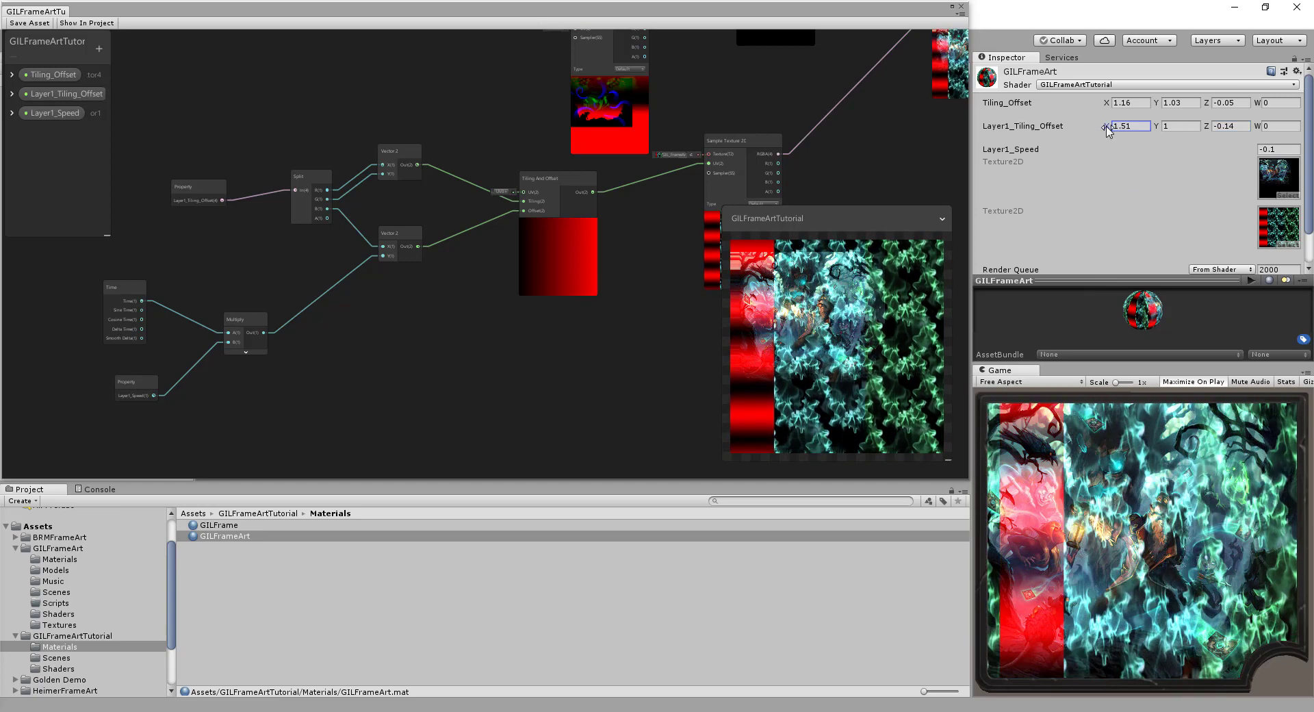
left_click_drag(1110, 128, 1113, 129)
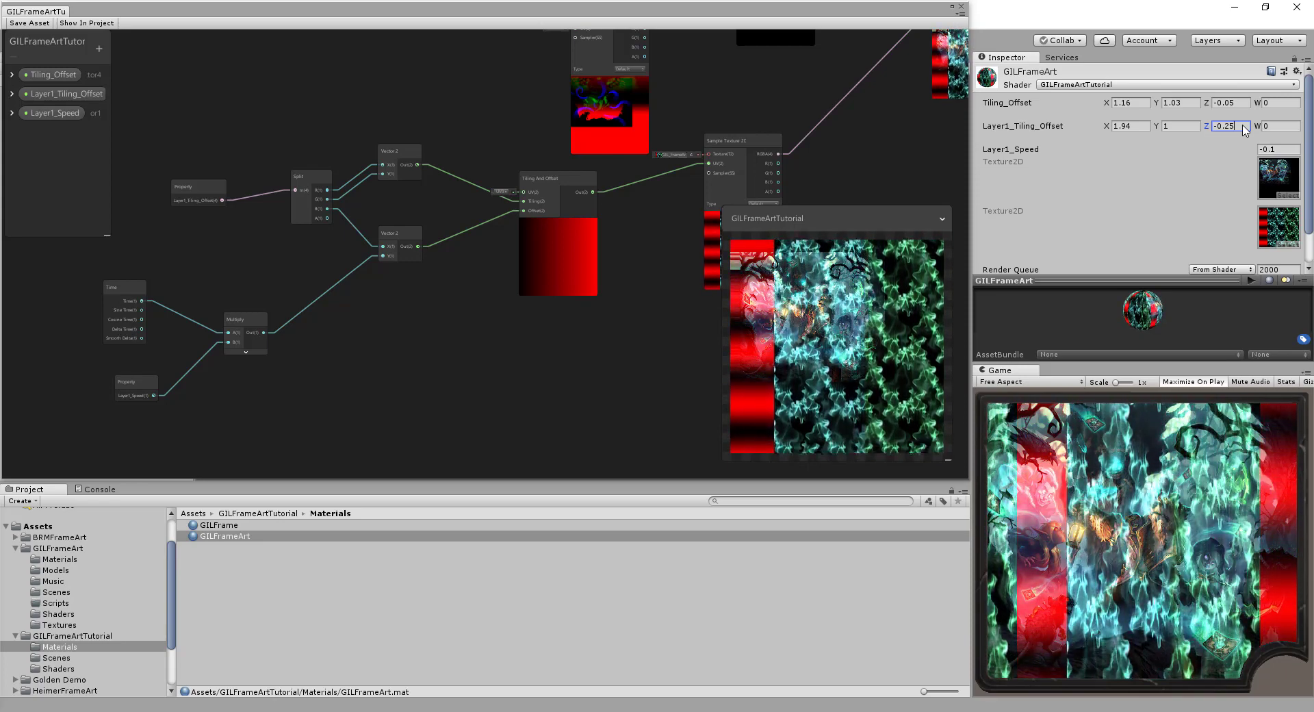
type("-0.")
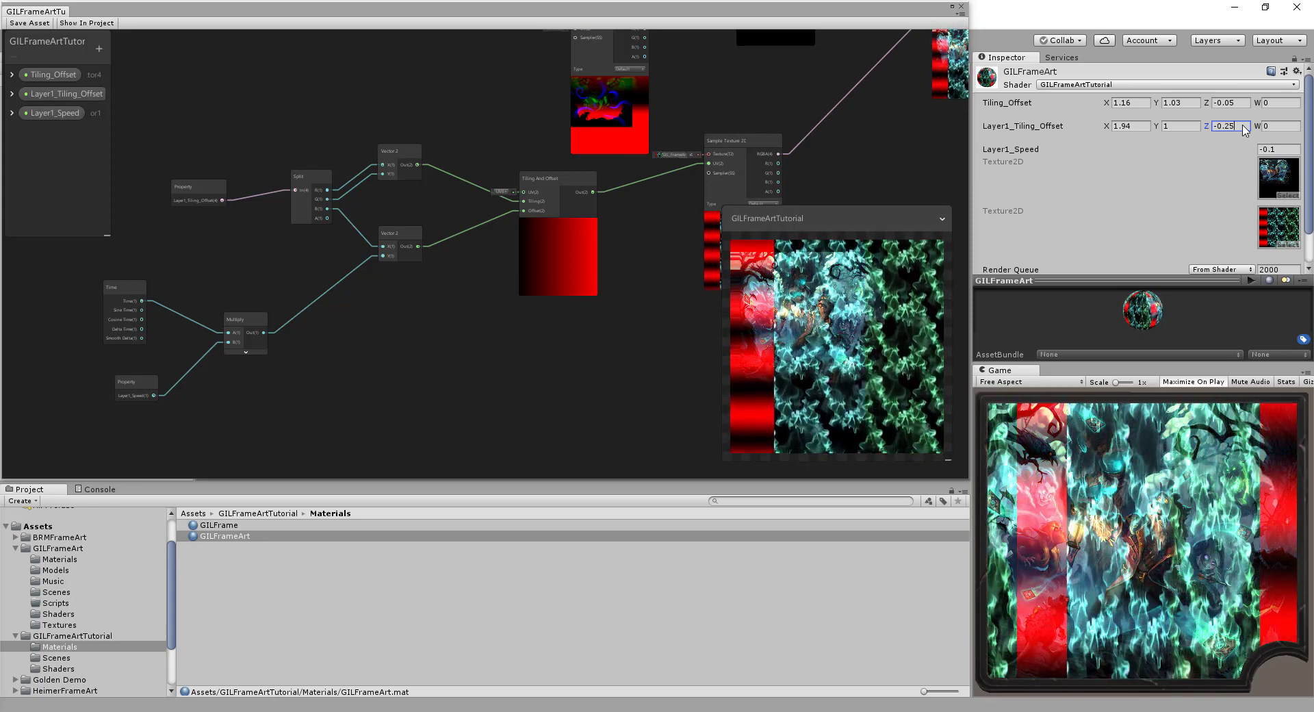
type("30")
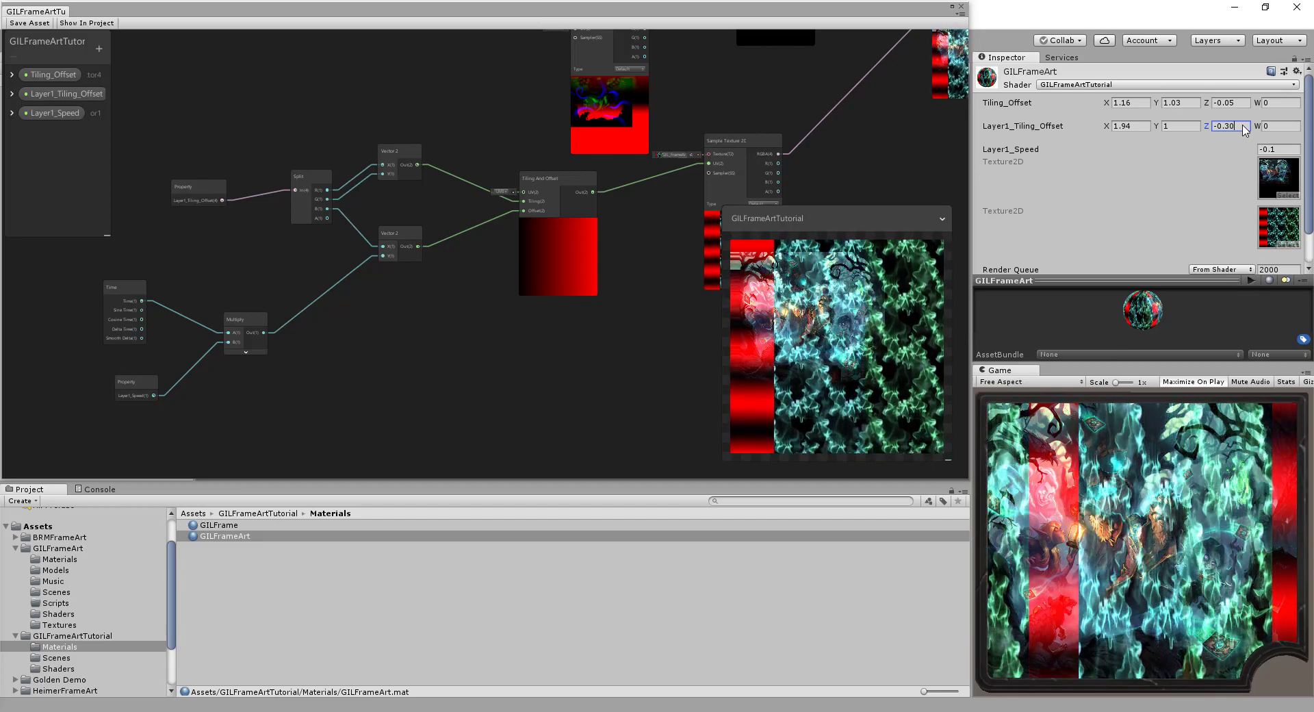
key("BackSpace")
key("BackSpace")
type("28")
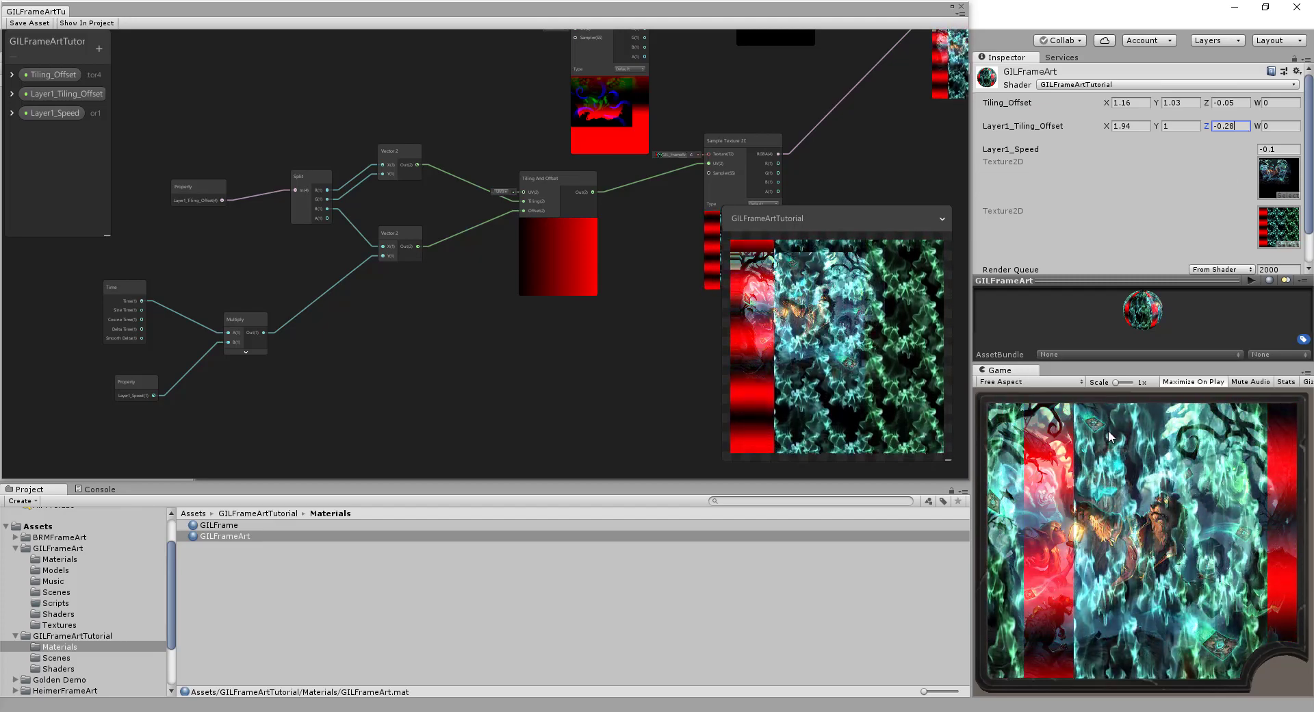
key("BackSpace")
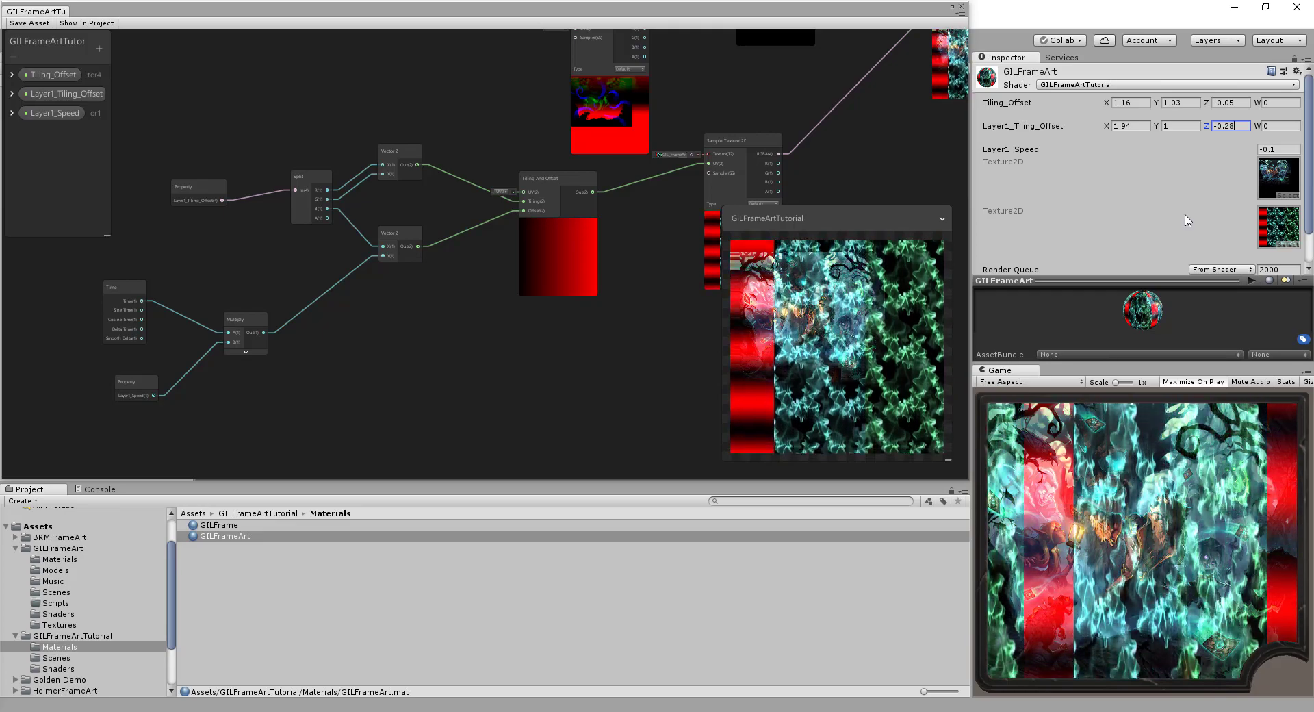
type("7")
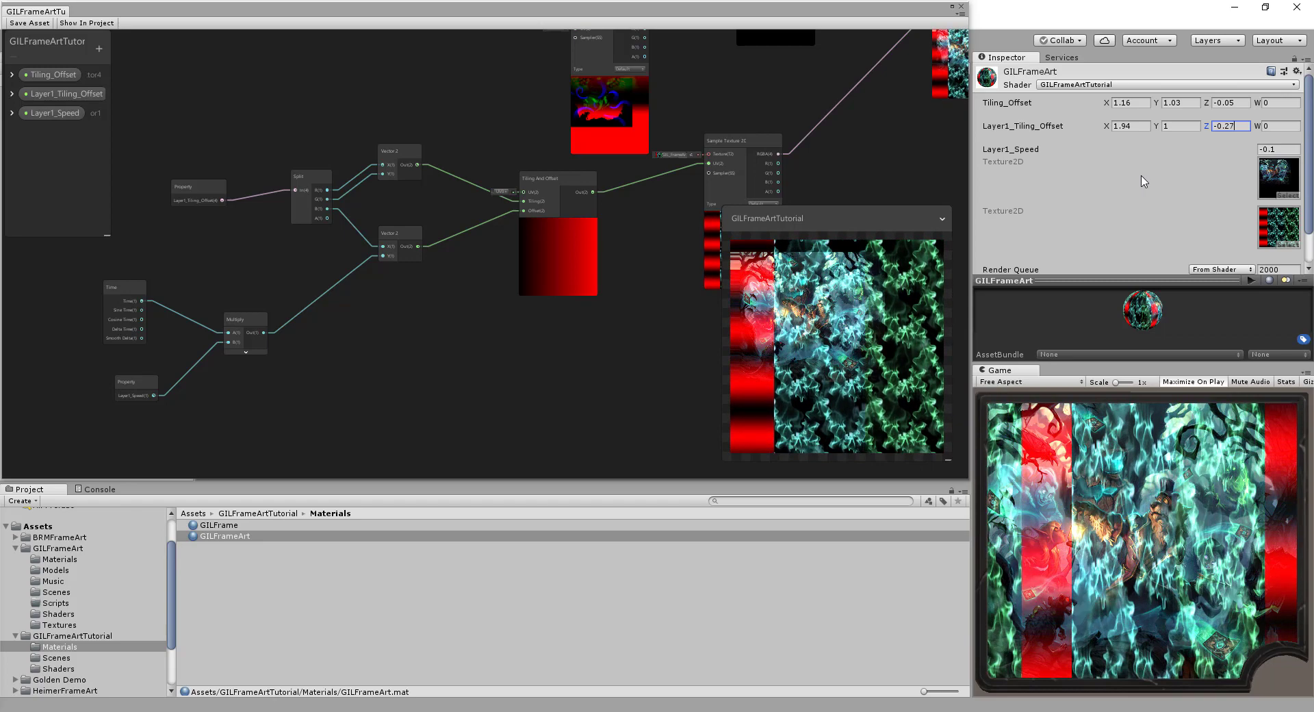
- Set the material's Layer1_Tiling_Offset X to 1.77 and Z to -0.24
left_click(1106, 127)
left_click_drag(1106, 130, 1105, 131)
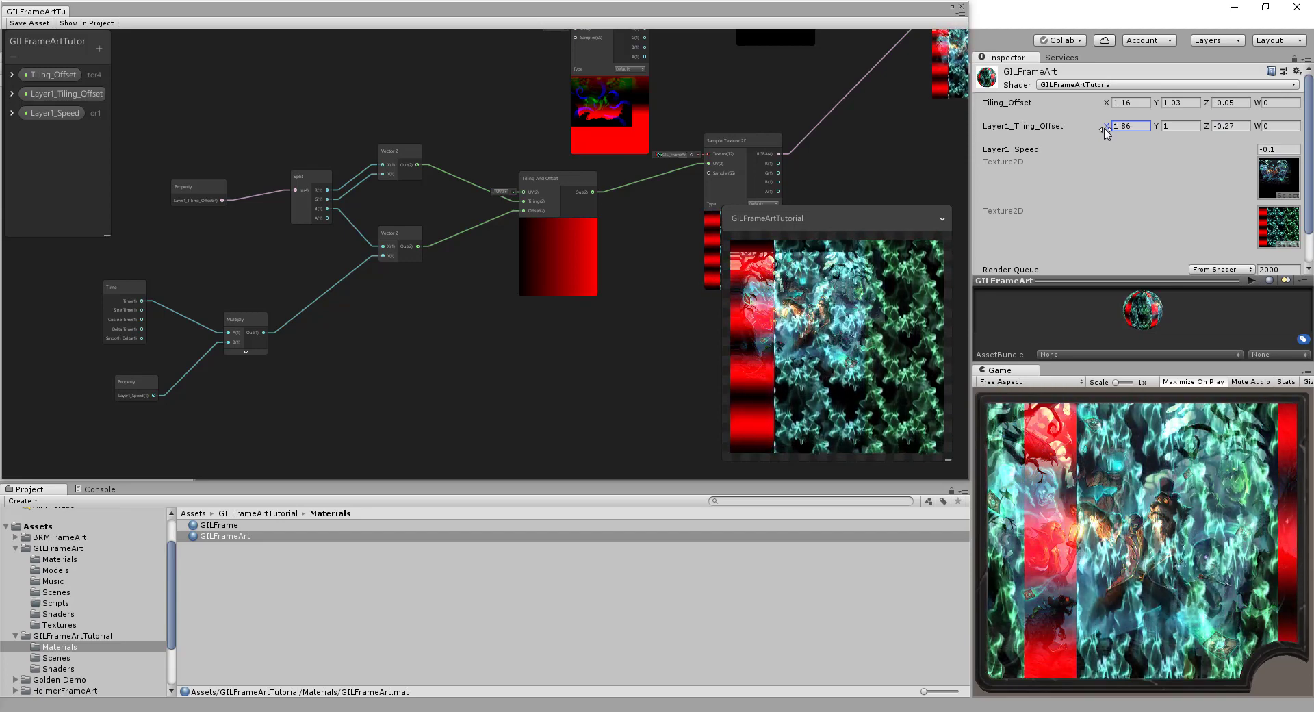
left_click_drag(1106, 132, 1105, 132)
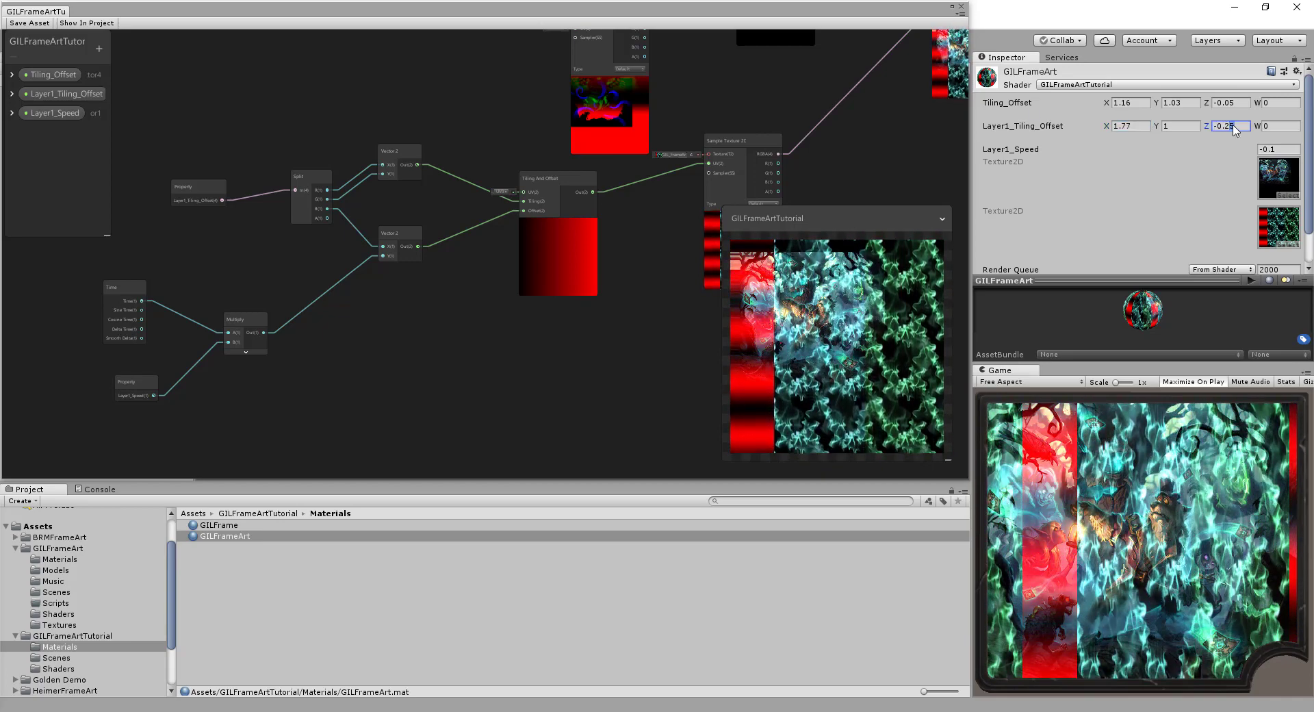
key("BackSpace")
type("3")
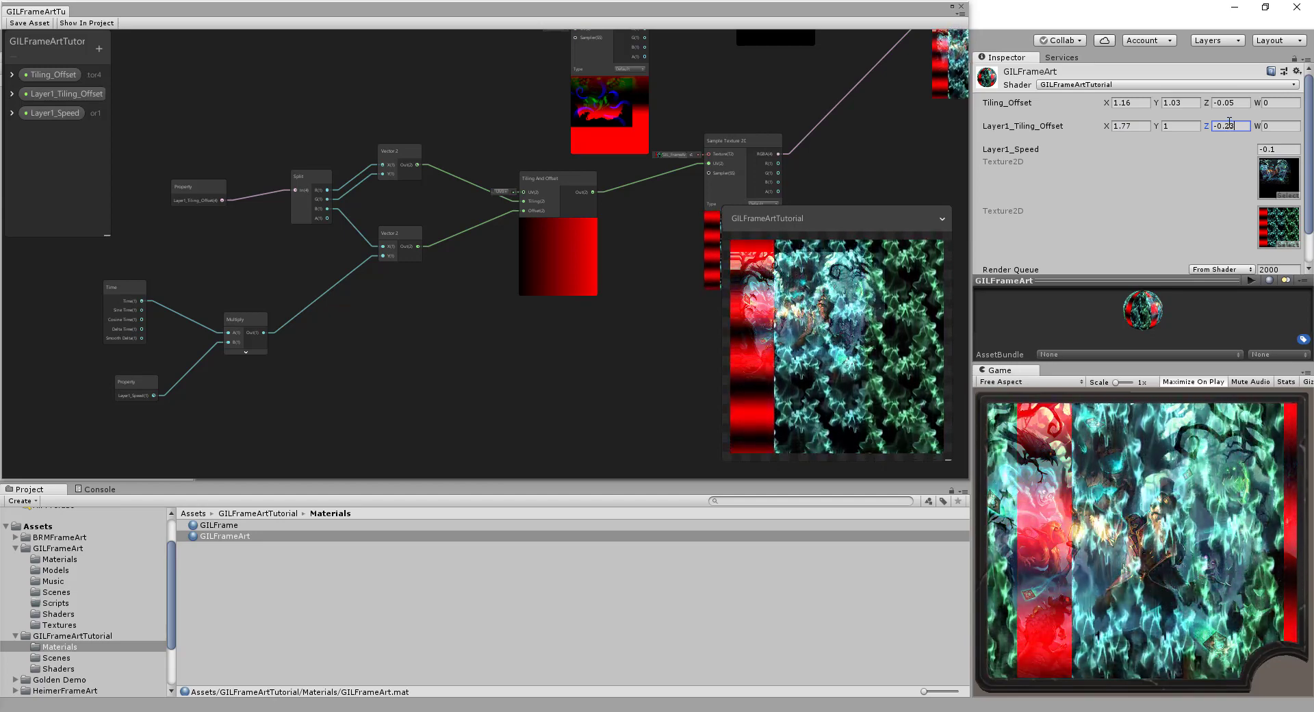
key("BackSpace")
type("4")
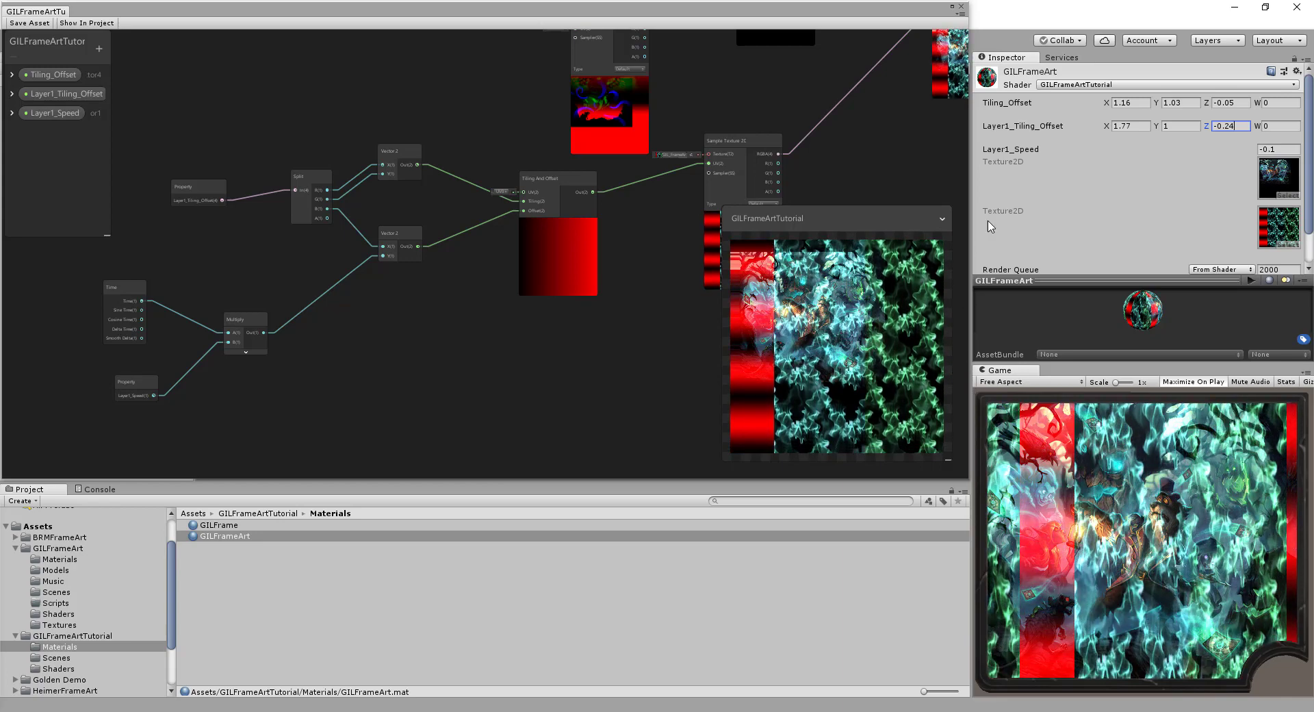
- Set the shader graph defaults of the Layer1_Tiling_Offset property to X 1.77 and Z -0.24
left_click(13, 92)
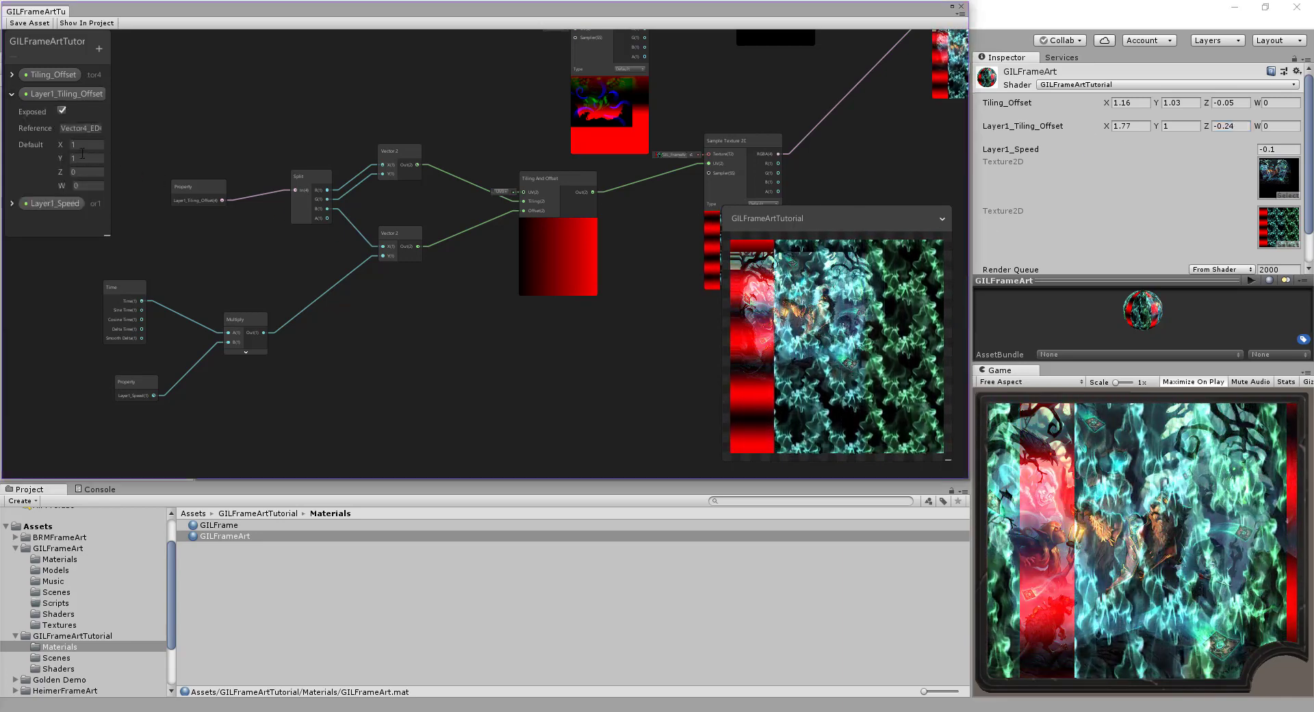
left_click(91, 143)
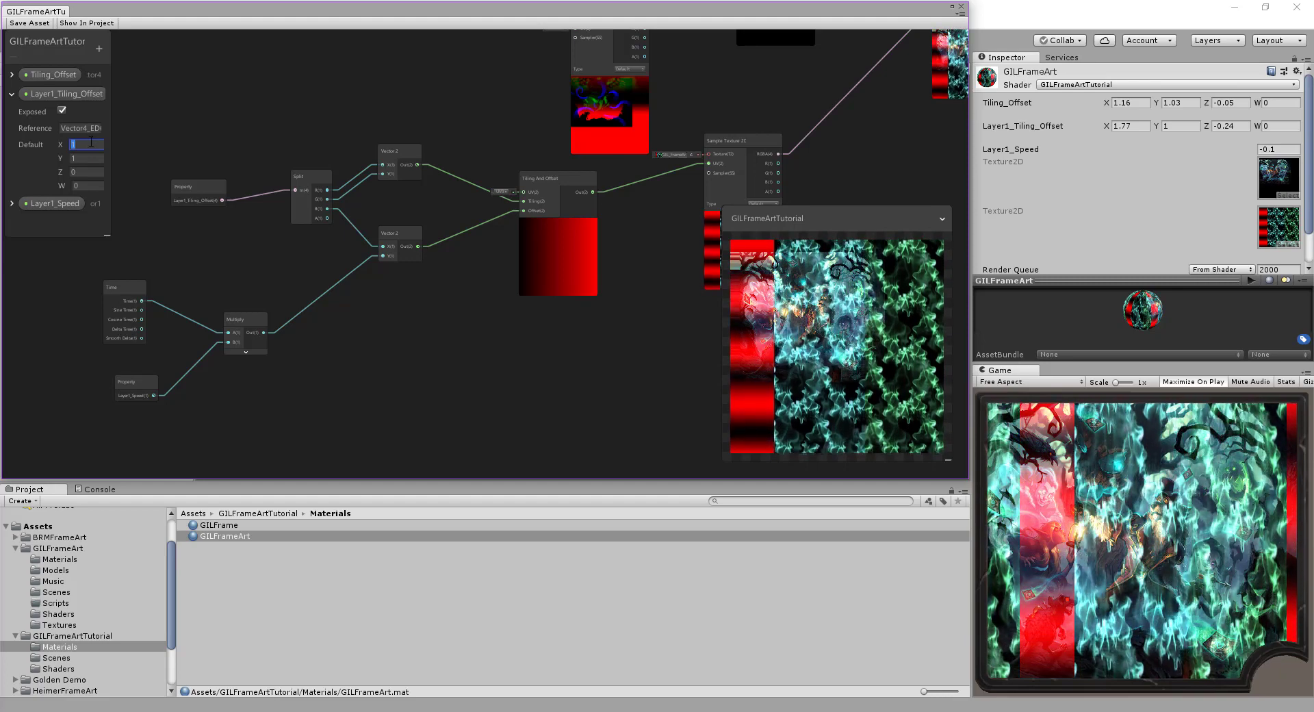
type("1.77")
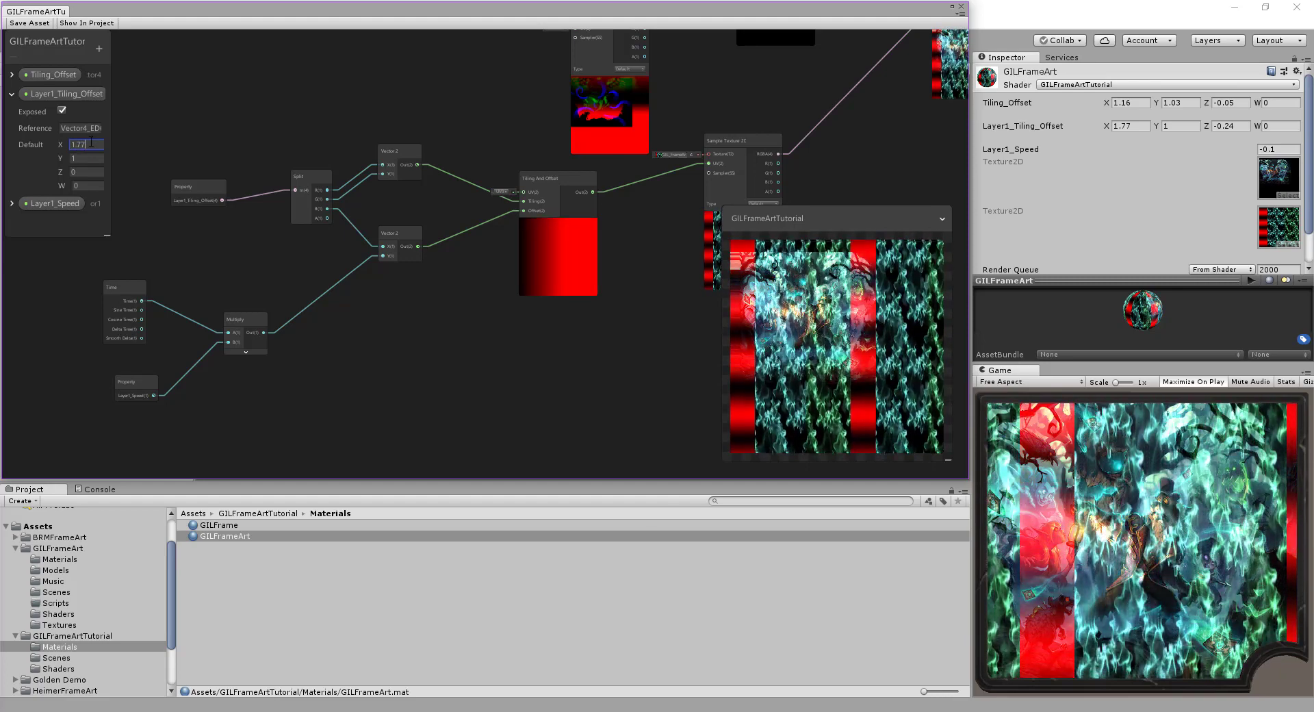
left_click(82, 158)
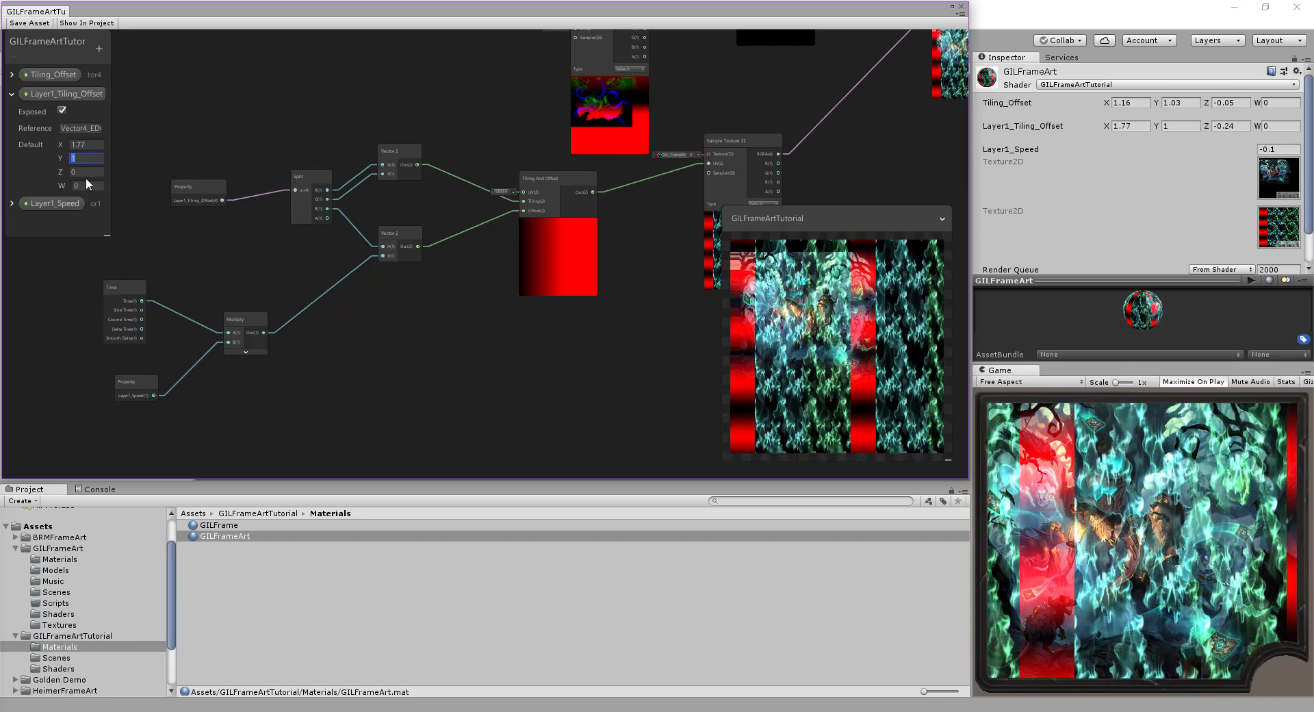
left_click_drag(84, 173, 61, 172)
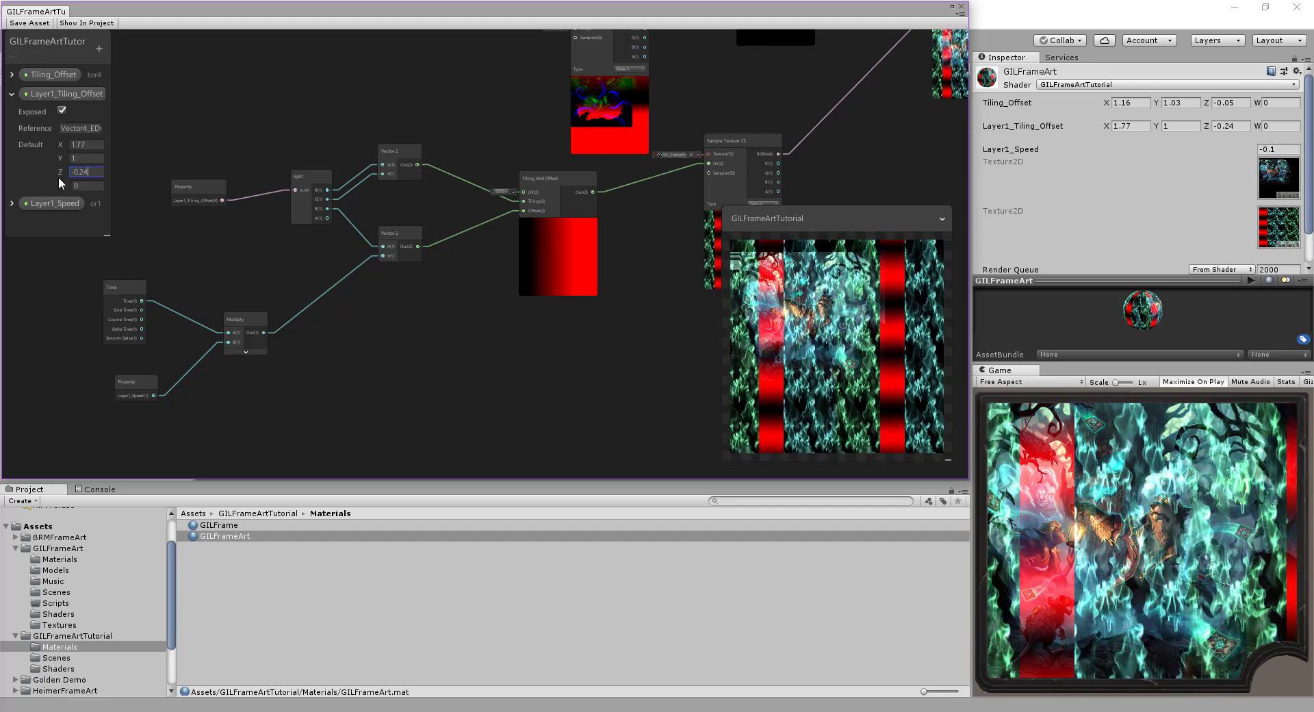
key("Tab")
key("Return")
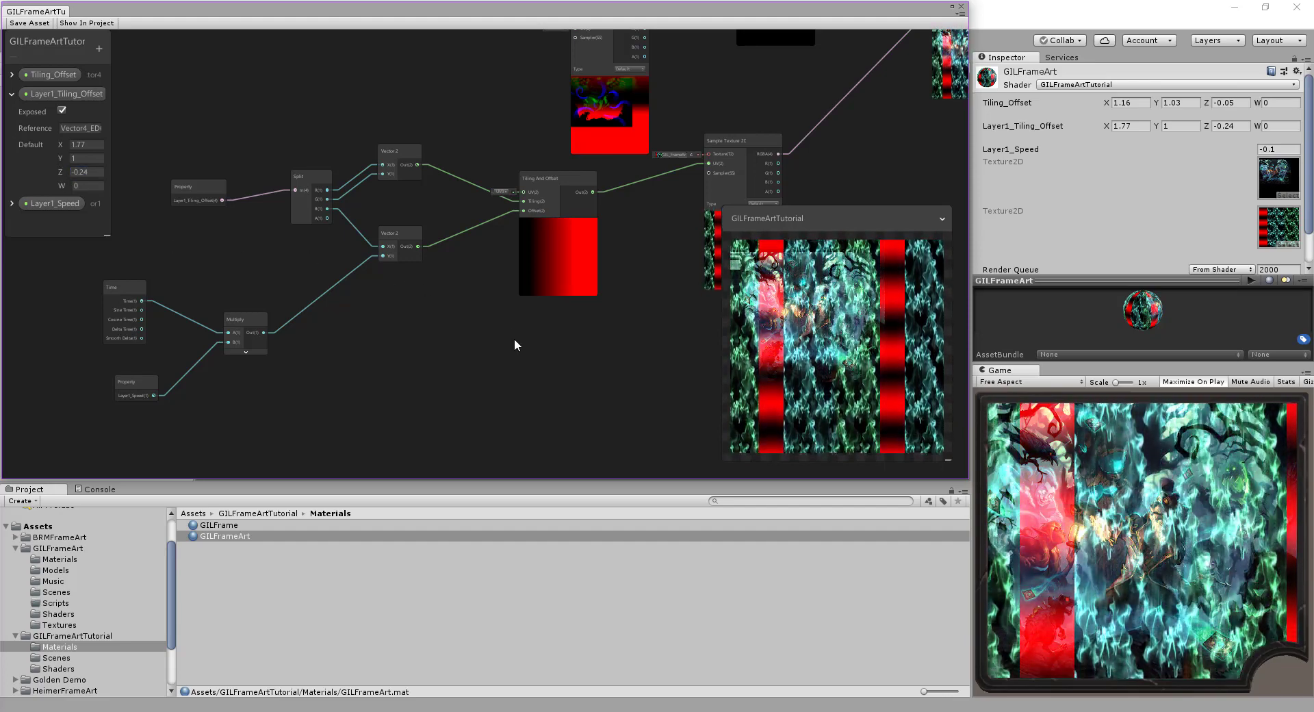
- Shift the upper Tiling And Offset node and the unconnected Sample Texture 2D node farther left to free space in the graph
middle_click_drag(515, 338, 444, 352)
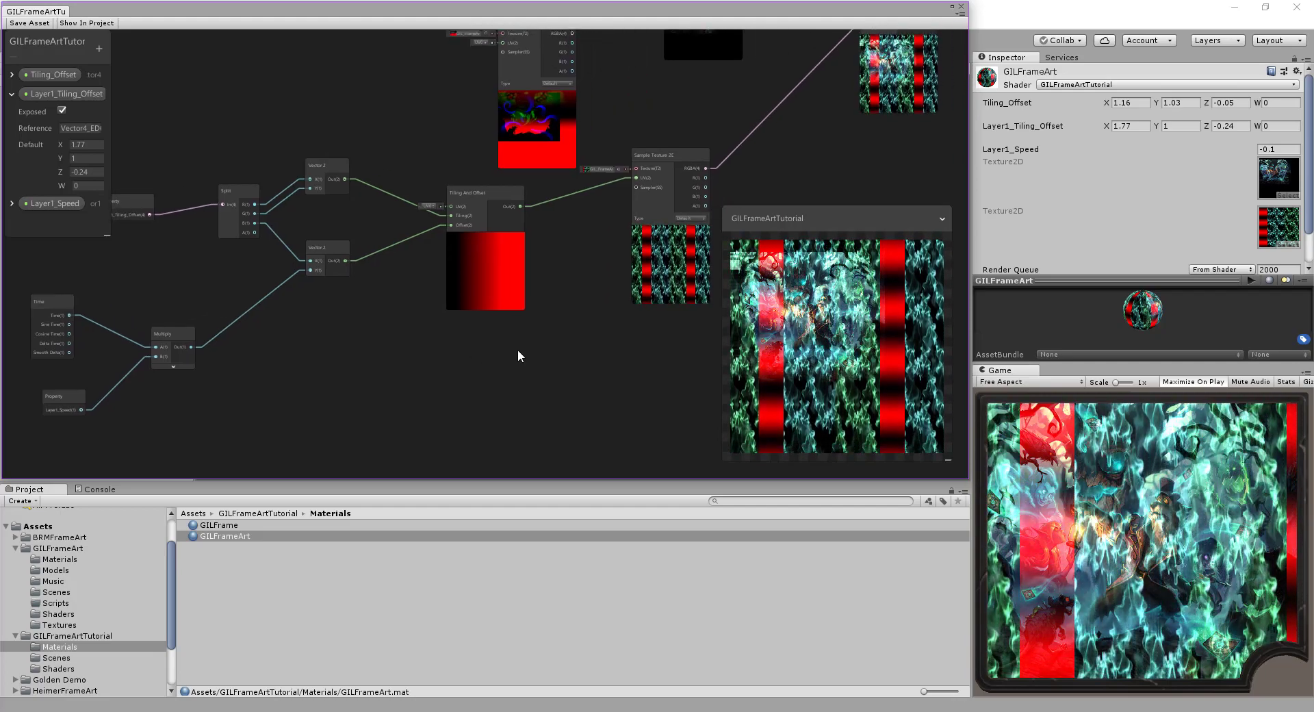
middle_click_drag(569, 352, 584, 366)
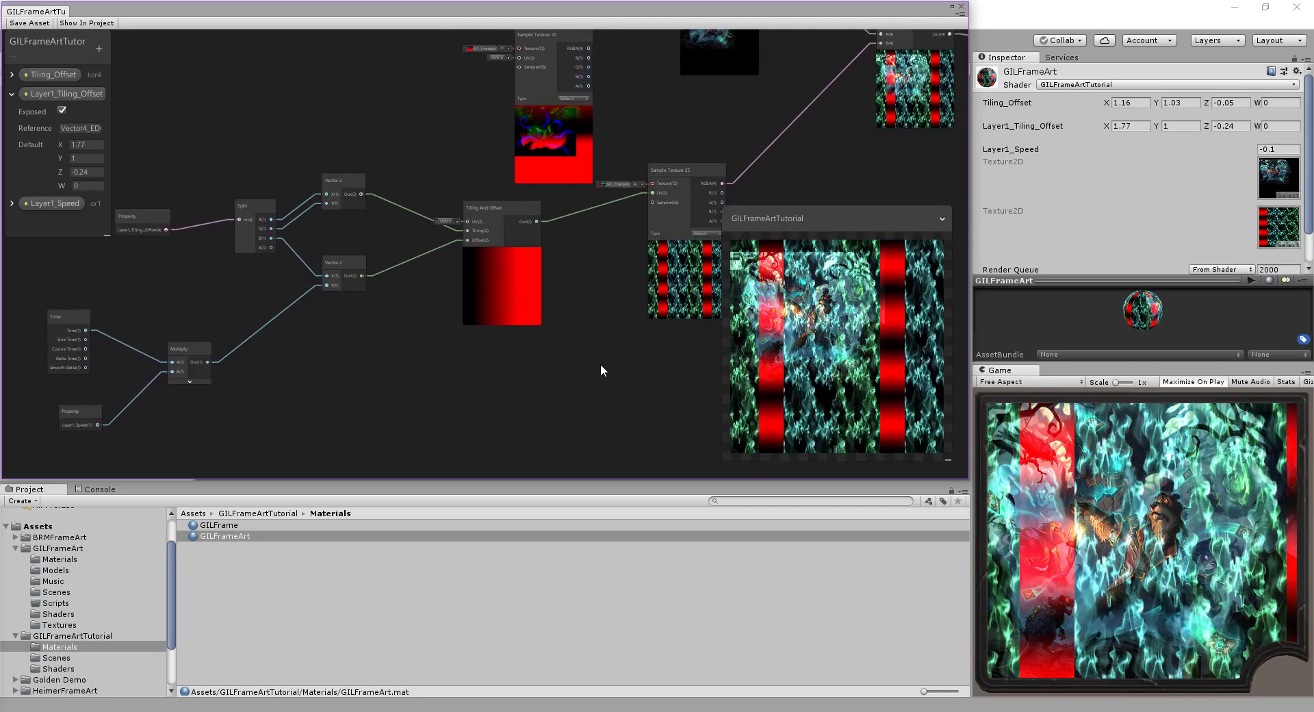
middle_click_drag(566, 312, 440, 344)
middle_click_drag(621, 276, 440, 397)
middle_click_drag(281, 253, 381, 214)
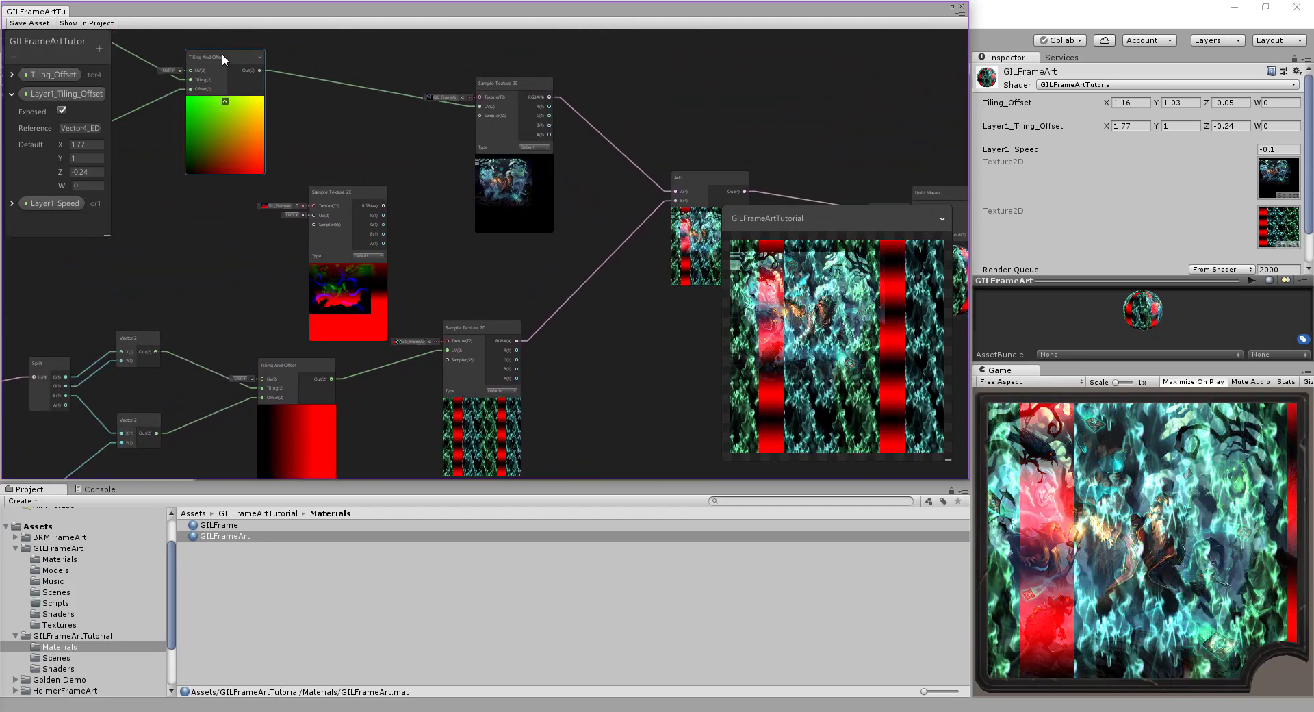
left_click_drag(222, 55, 184, 90)
middle_click_drag(355, 184, 293, 159)
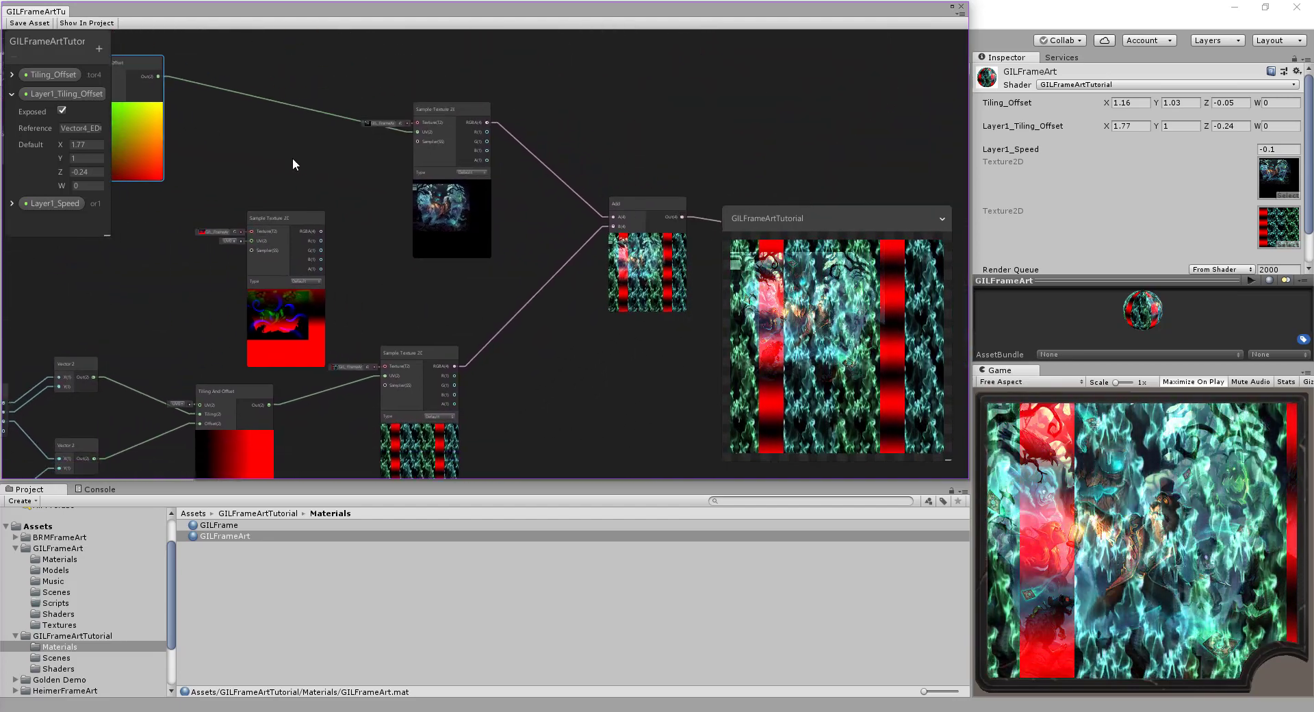
left_click_drag(273, 213, 247, 200)
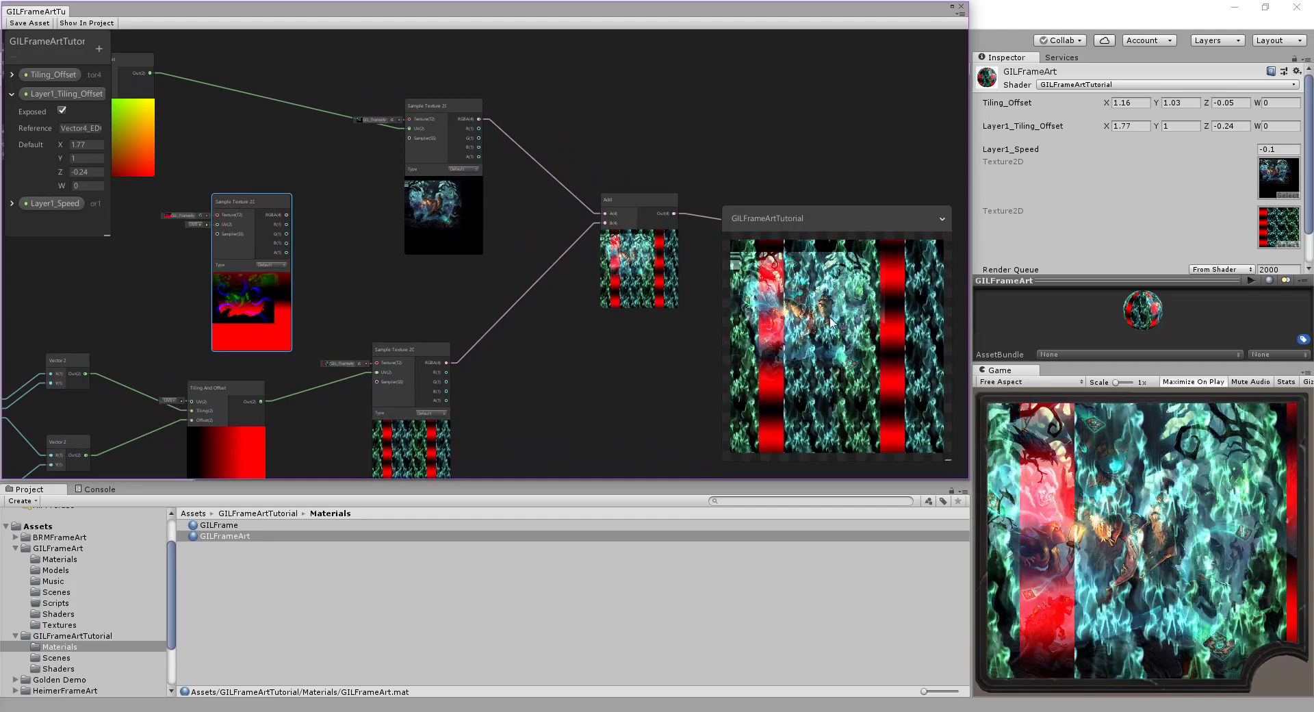
- Select the whole Layer 1 chain, from its Property and Time nodes through to its Sample Texture 2D, and move it lower in the graph
middle_click_drag(542, 361, 550, 265)
middle_click_drag(261, 162, 345, 149)
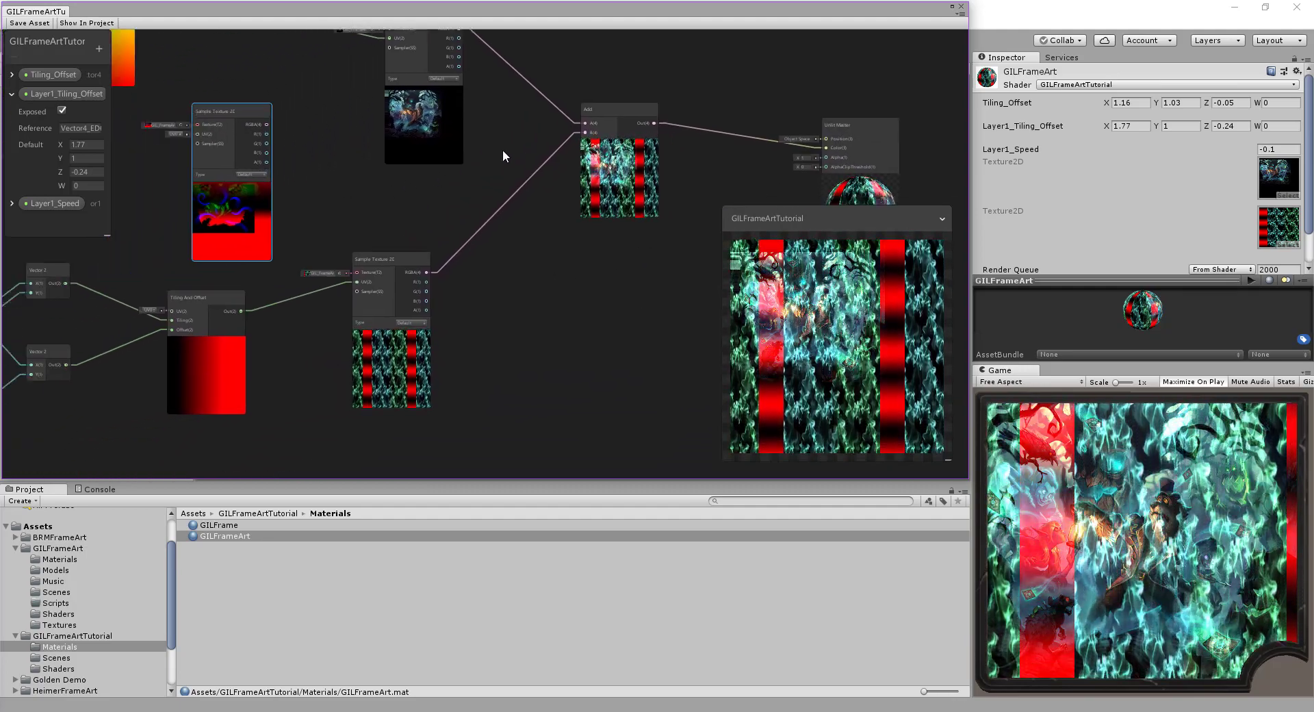
scroll(483, 171, "down", 3)
left_click(481, 253)
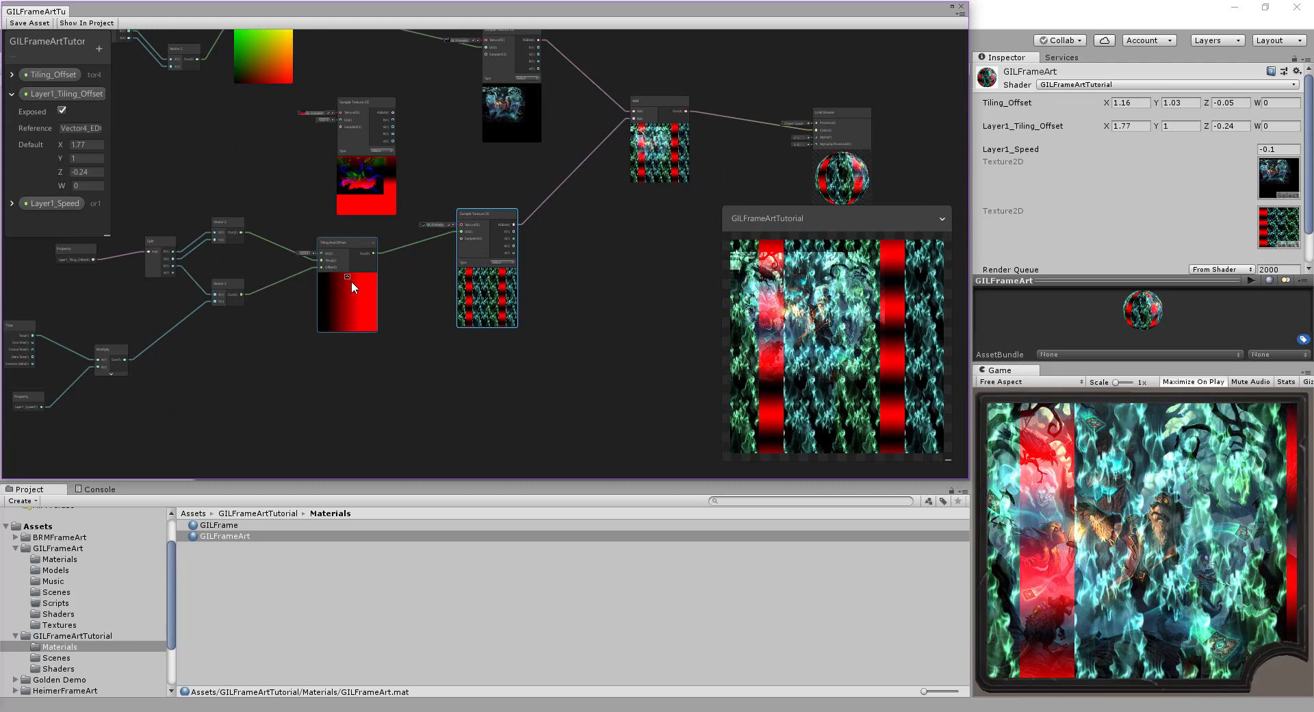
left_click(351, 281, "ctrl")
left_click(229, 236, "ctrl")
left_click(224, 288, "ctrl")
left_click(161, 263, "ctrl")
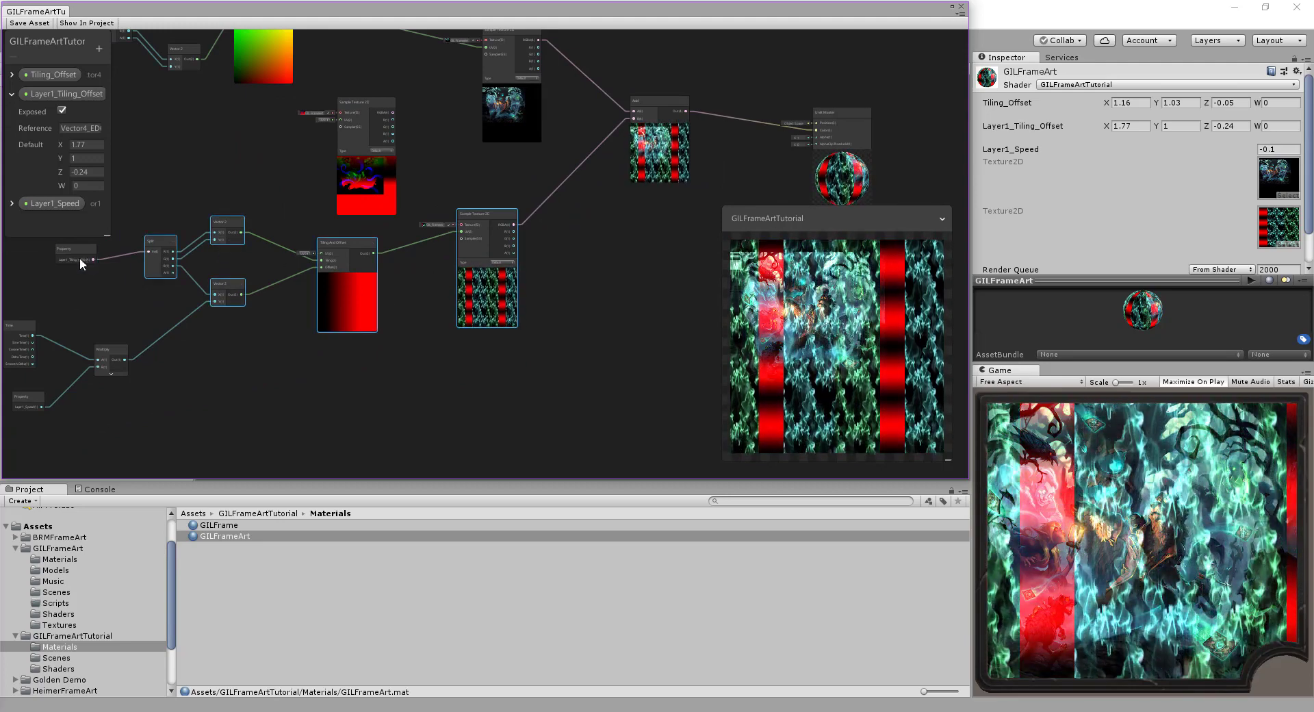
left_click(79, 258, "ctrl")
left_click(21, 346, "ctrl")
left_click(28, 400, "ctrl")
left_click(114, 371, "ctrl")
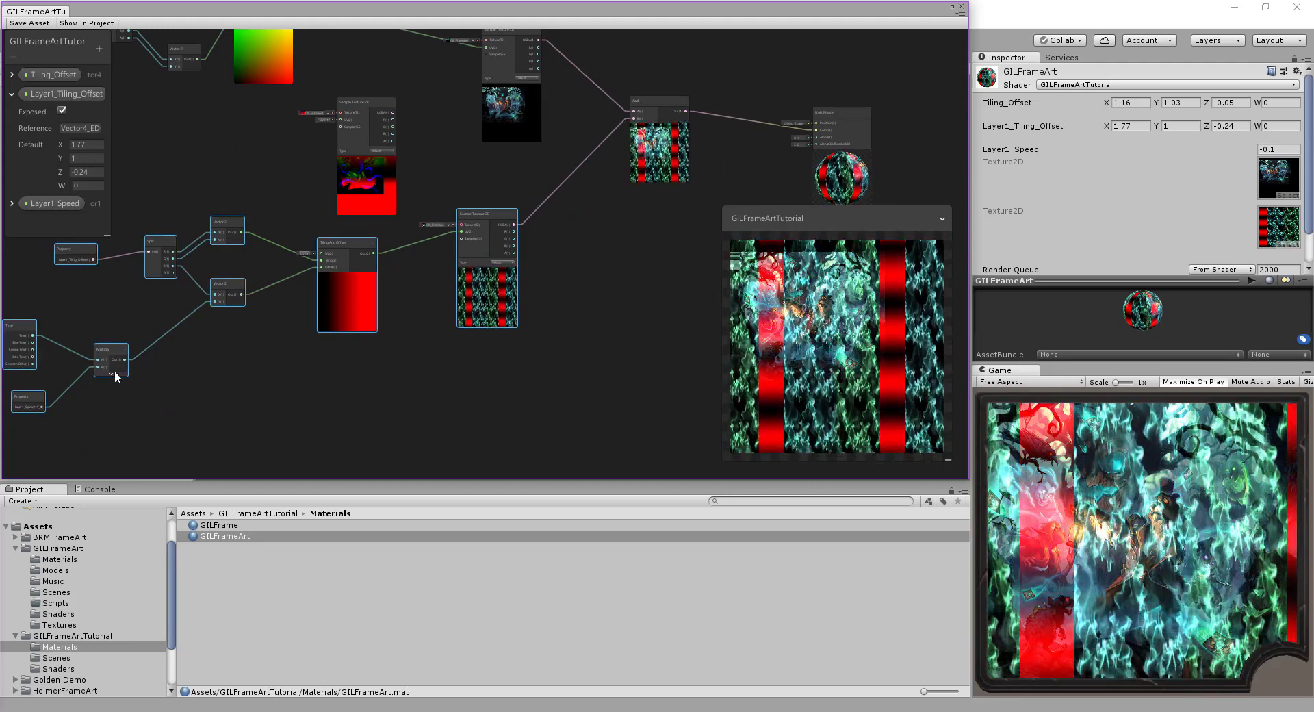
left_click_drag(235, 241, 225, 407)
- Add a Multiply node between the texture samples and the Add node, and connect the Layer 1 Sample Texture 2D's RGBA output to its B input
middle_click_drag(608, 279, 473, 233)
right_click(355, 120)
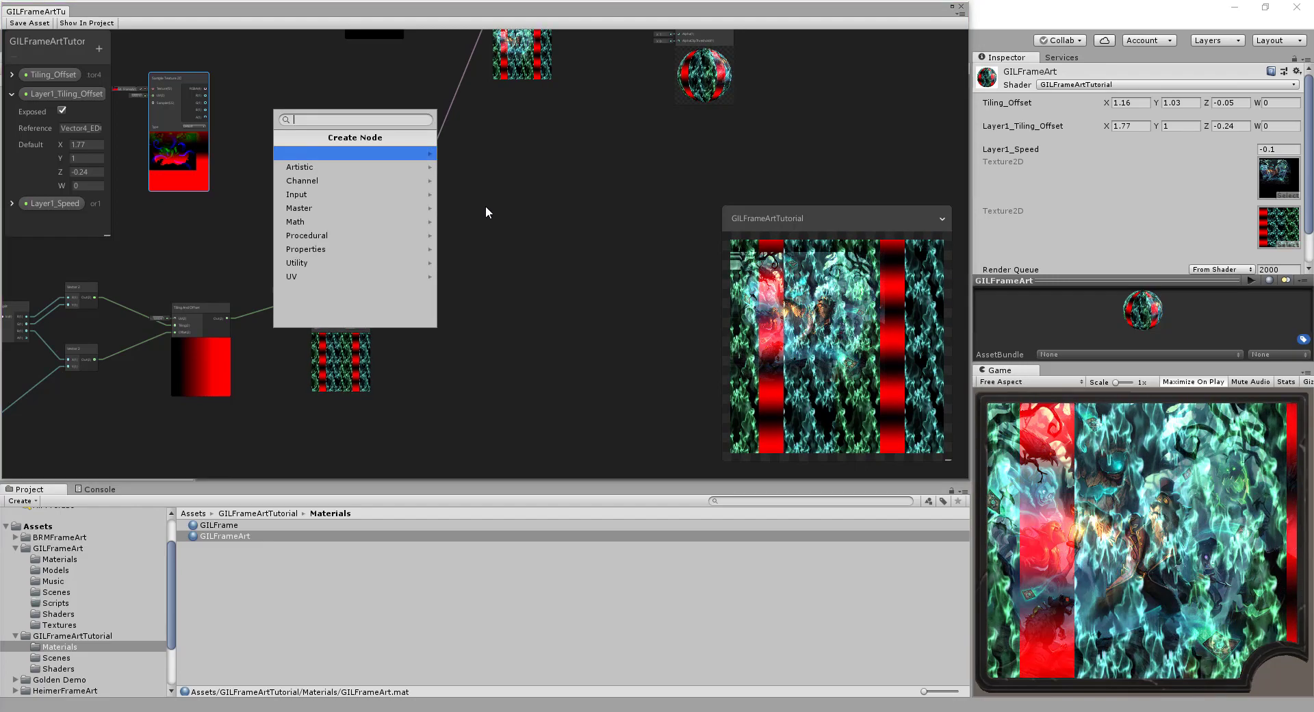
type("mu")
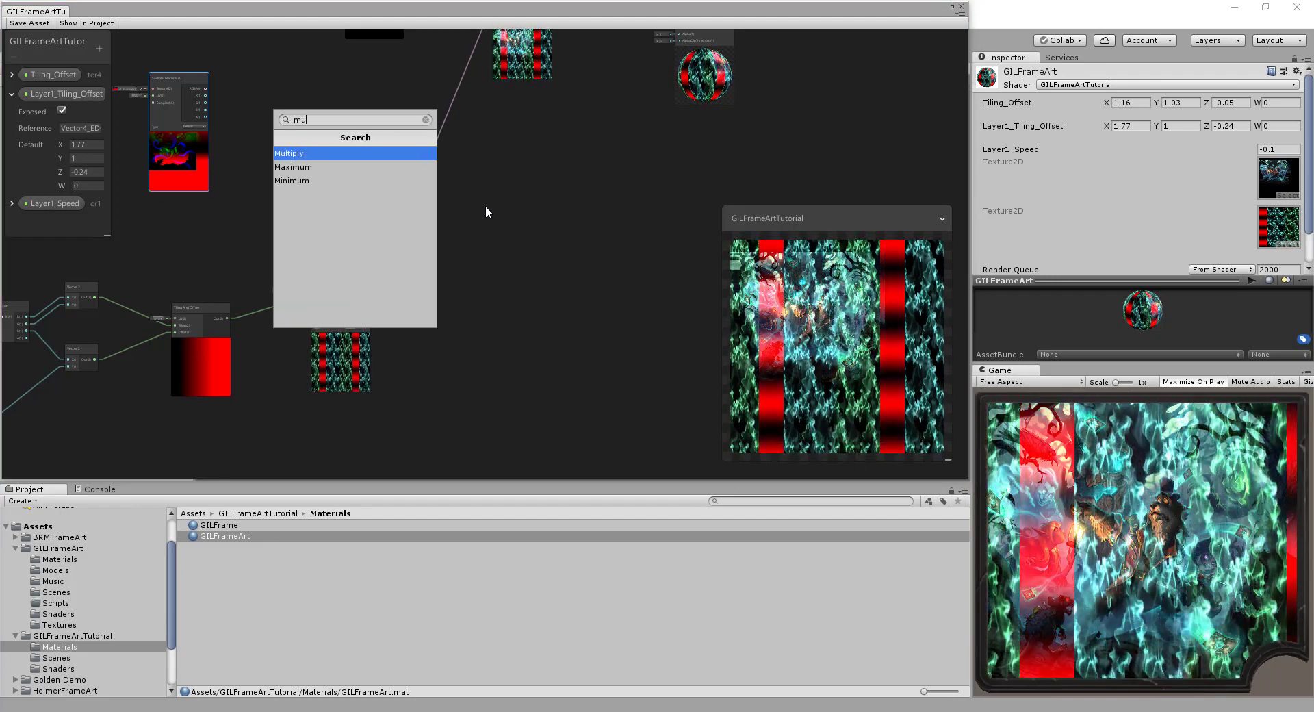
key("Return")
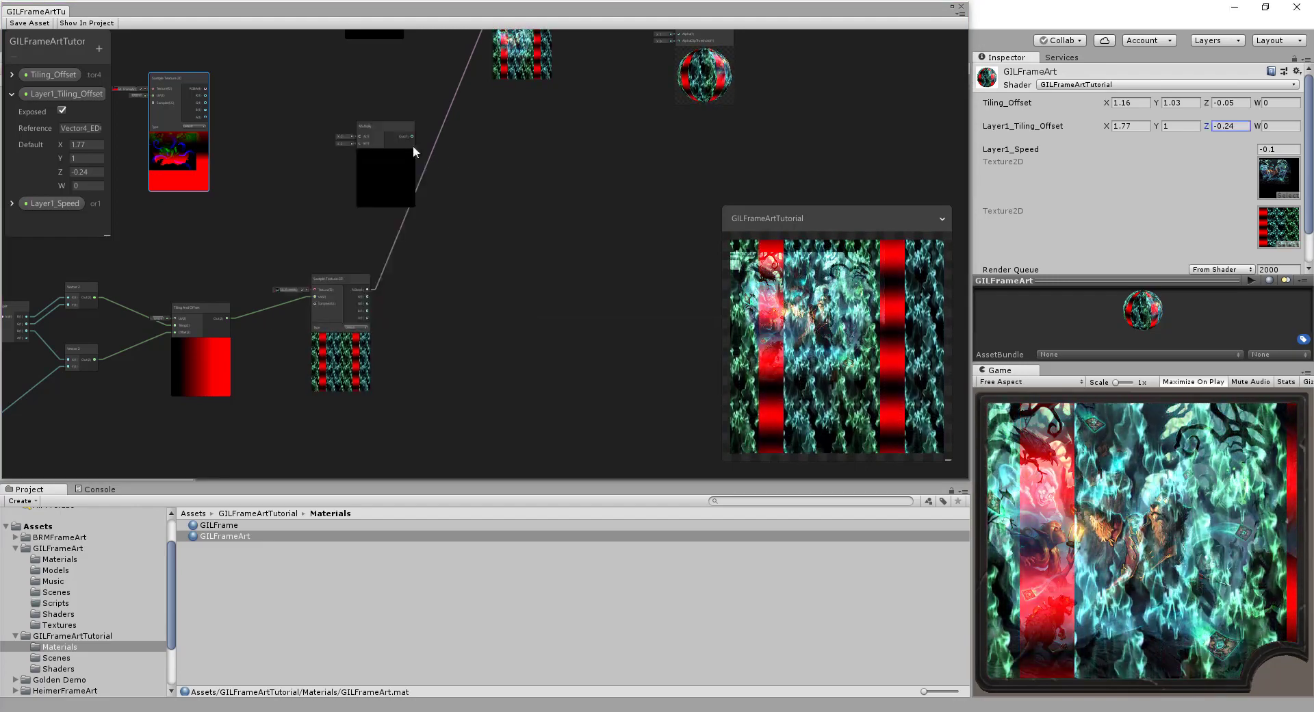
left_click_drag(380, 129, 439, 147)
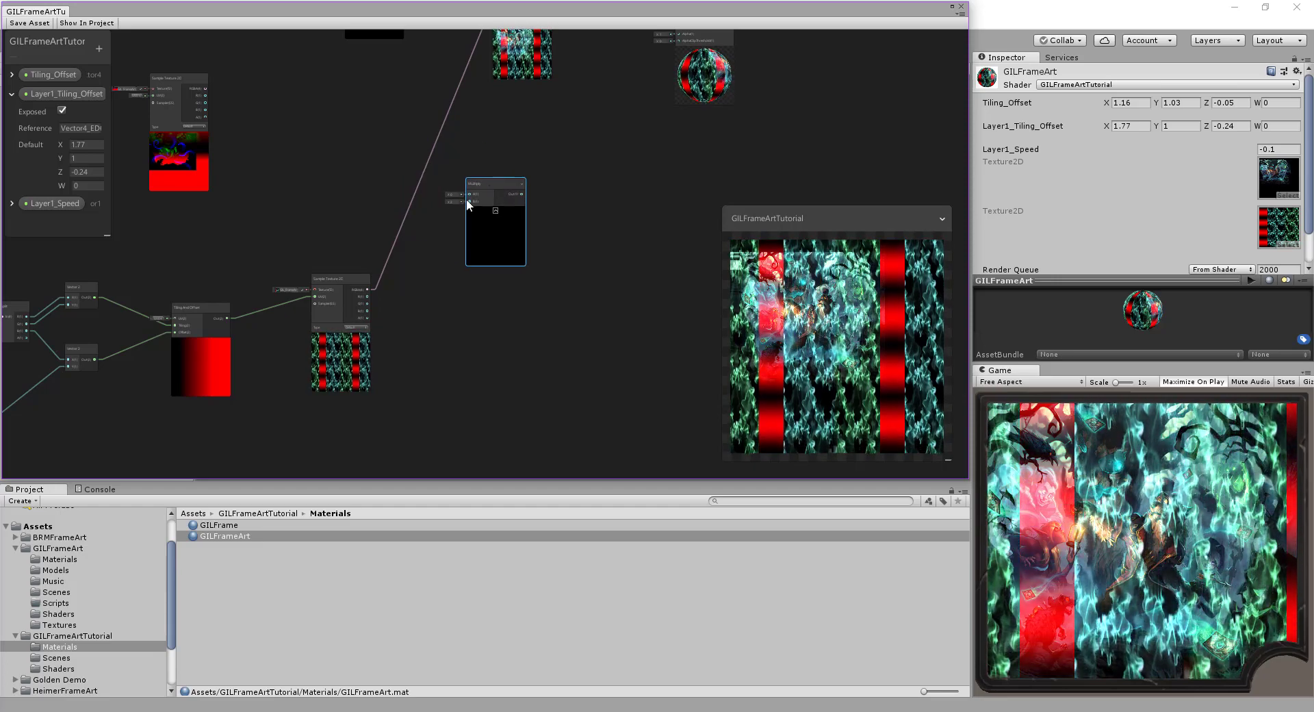
left_click_drag(368, 288, 470, 201)
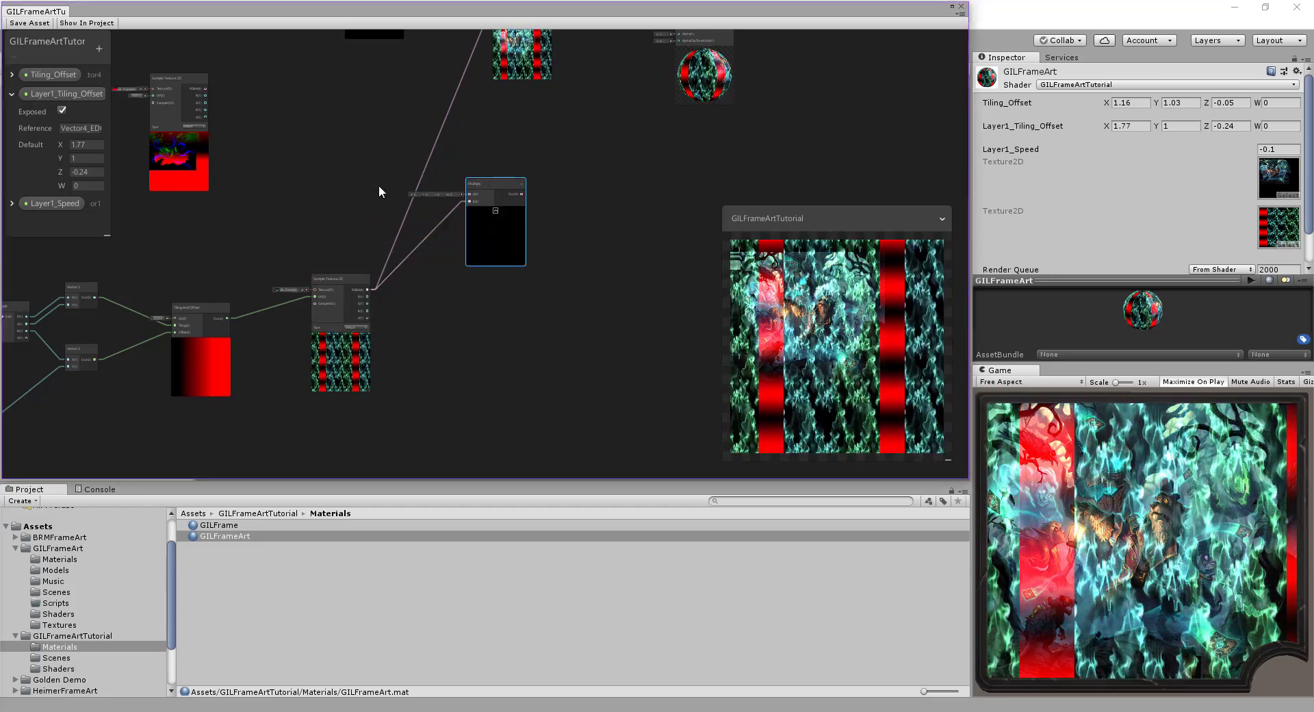
- Move the unconnected Sample Texture 2D node closer to the Multiply node and connect its A output to the Multiply's A input
middle_click_drag(272, 122, 388, 138)
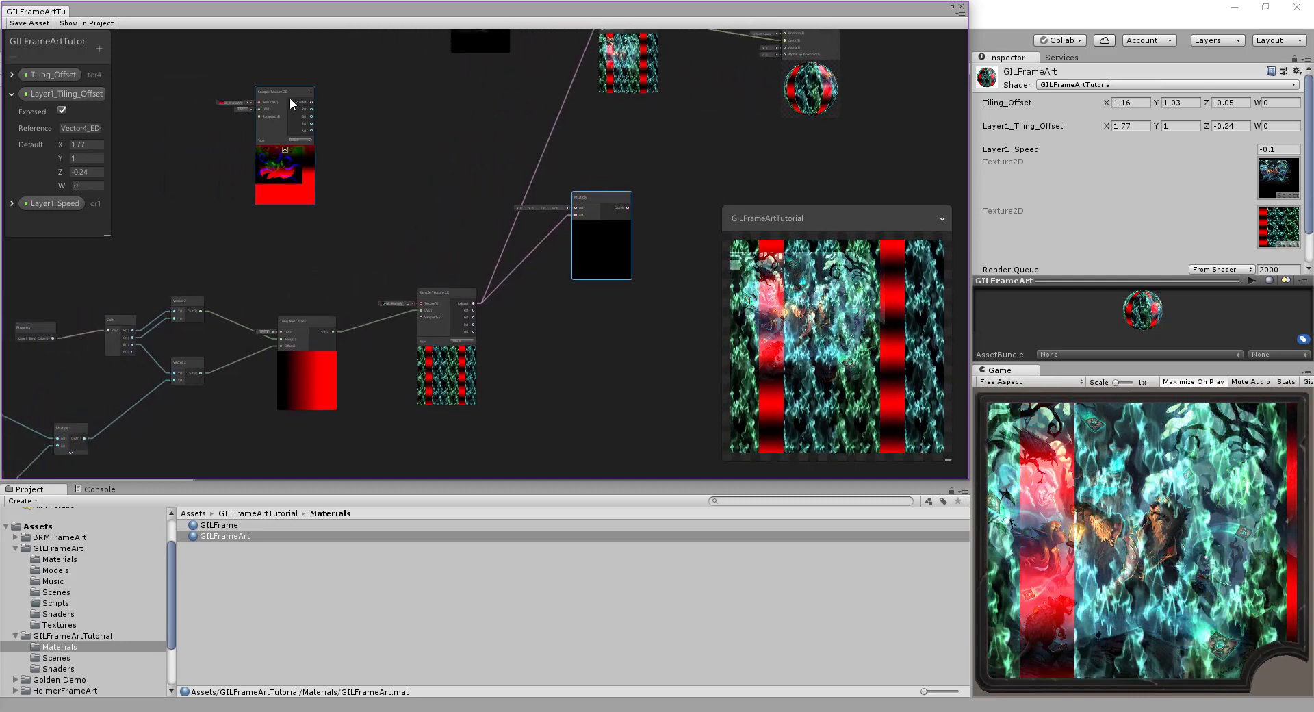
left_click_drag(289, 97, 350, 115)
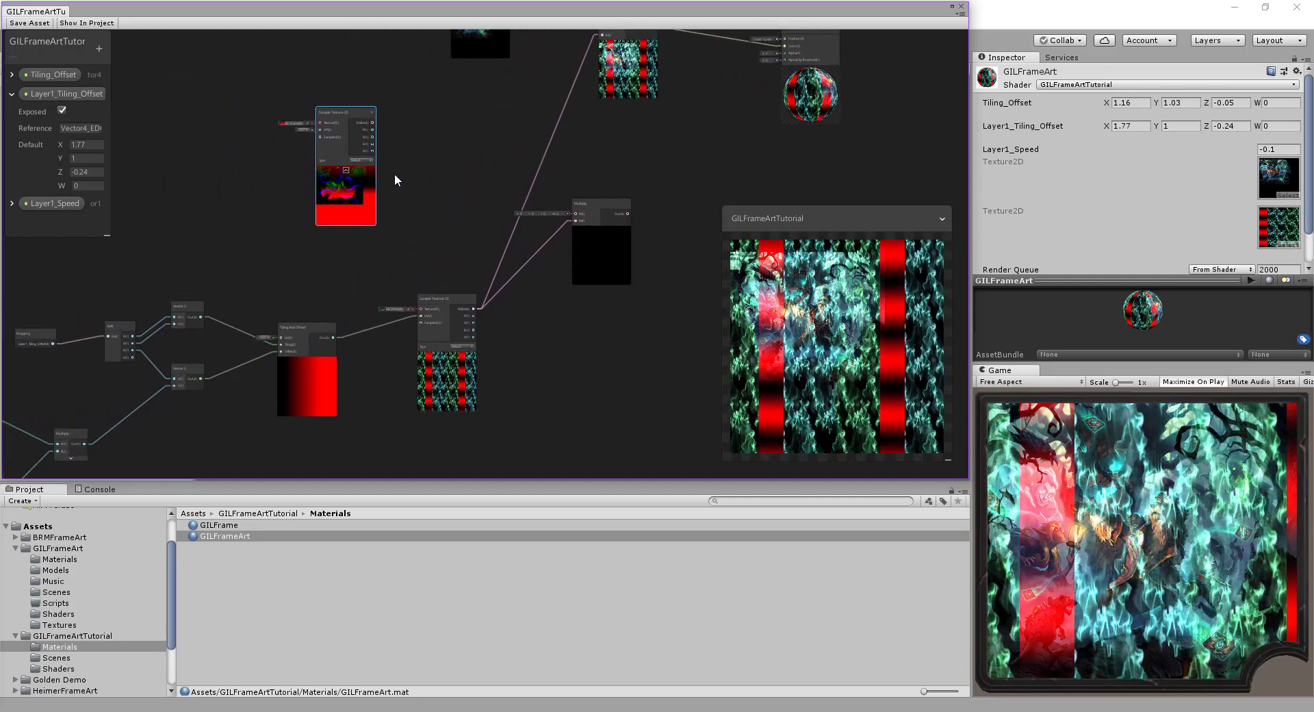
left_click_drag(372, 151, 429, 170)
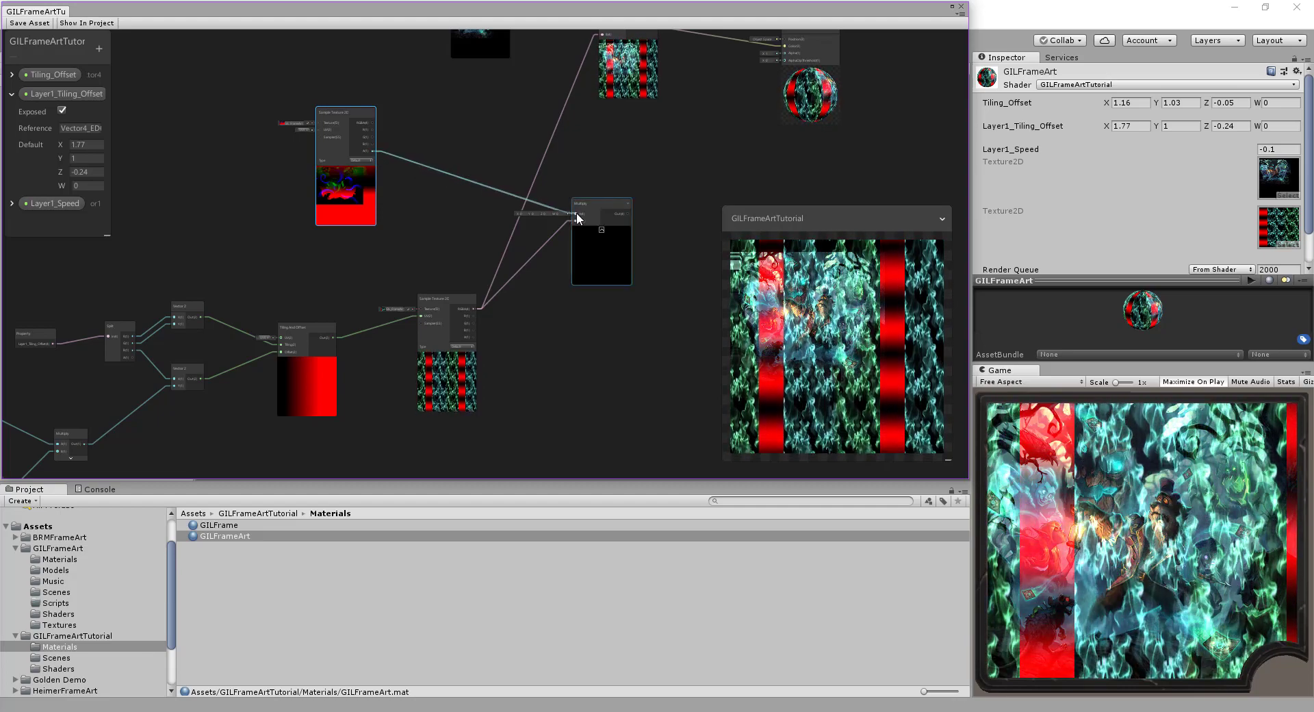
left_click_drag(576, 212, 577, 214)
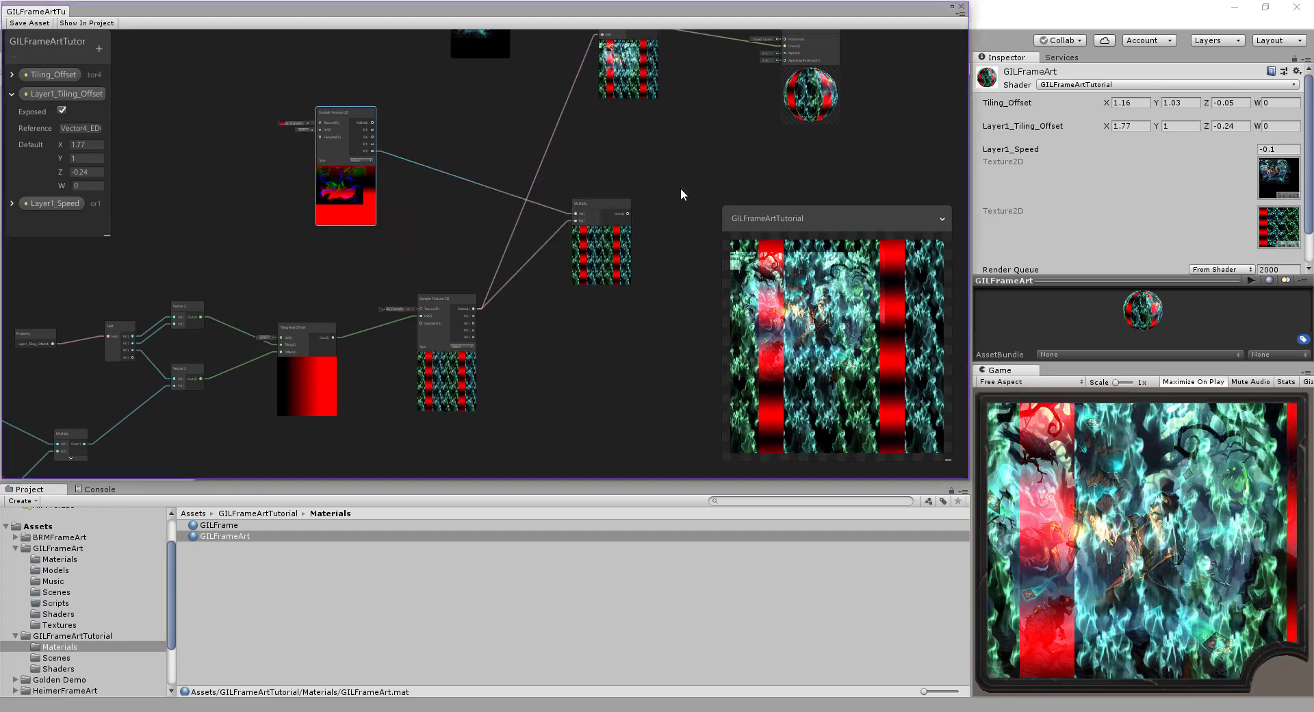
- Connect the Multiply output to the Add node's B input, then bring the Multiply and mask Sample Texture 2D nodes closer together
middle_click_drag(680, 188, 642, 188)
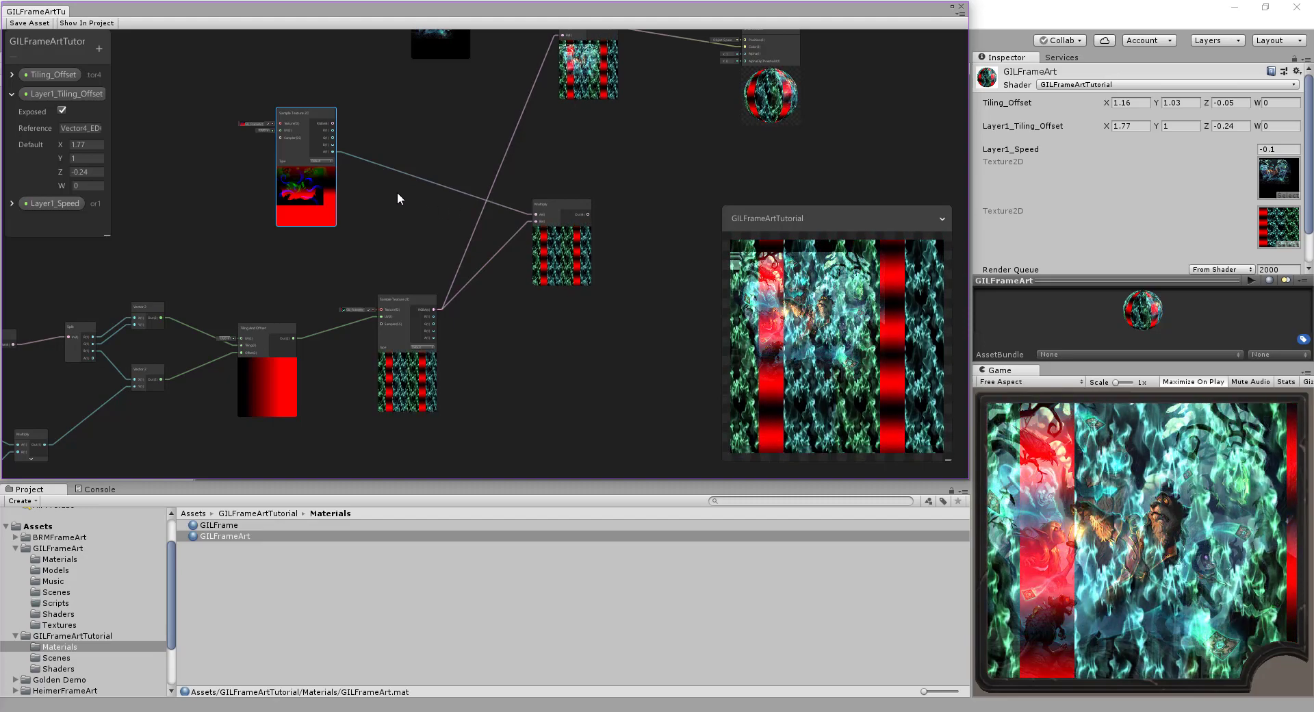
scroll(411, 198, "up", 4)
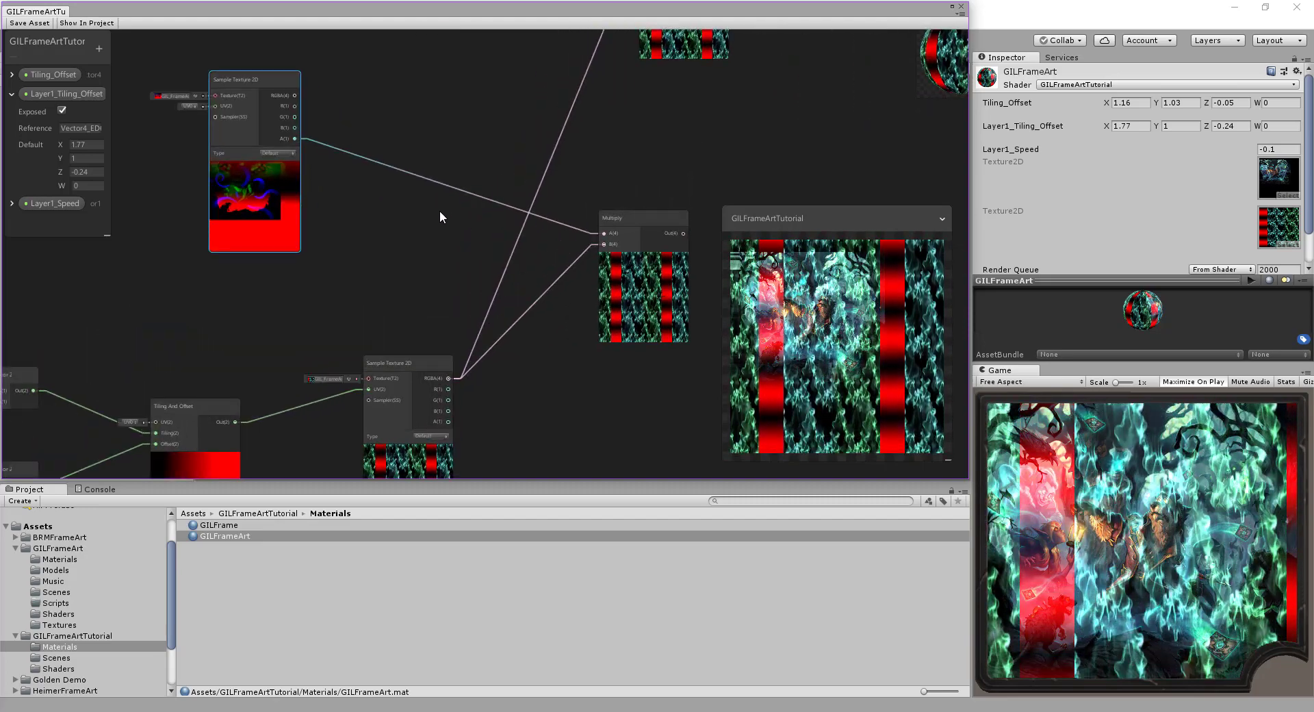
scroll(439, 211, "up", 1)
middle_click_drag(450, 215, 318, 216)
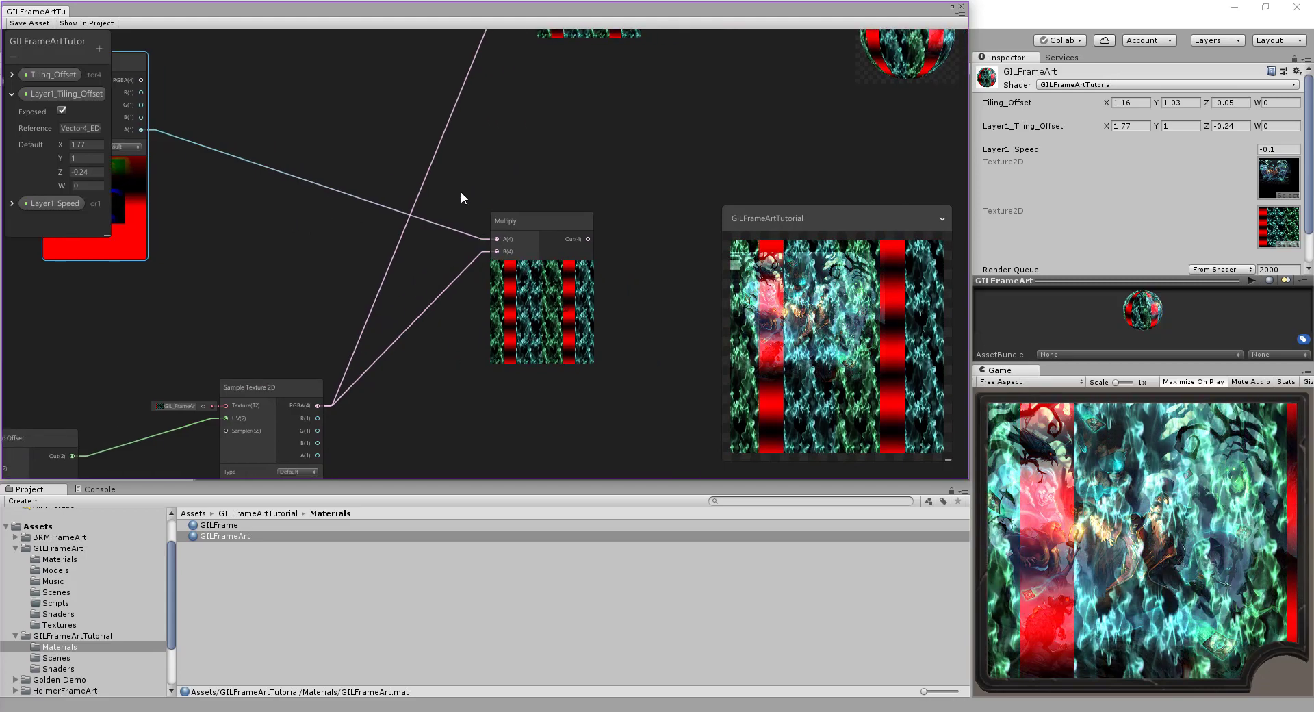
scroll(462, 195, "down", 2)
middle_click_drag(525, 167, 457, 229)
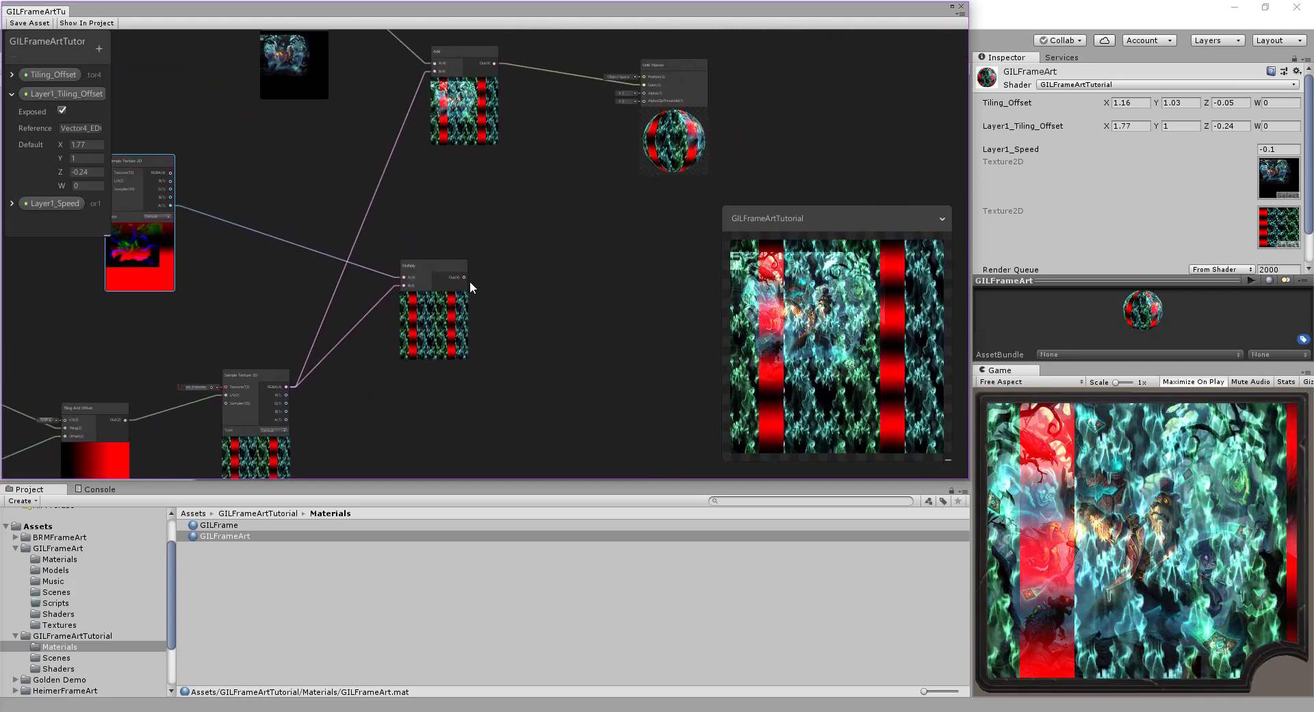
left_click_drag(467, 277, 431, 103)
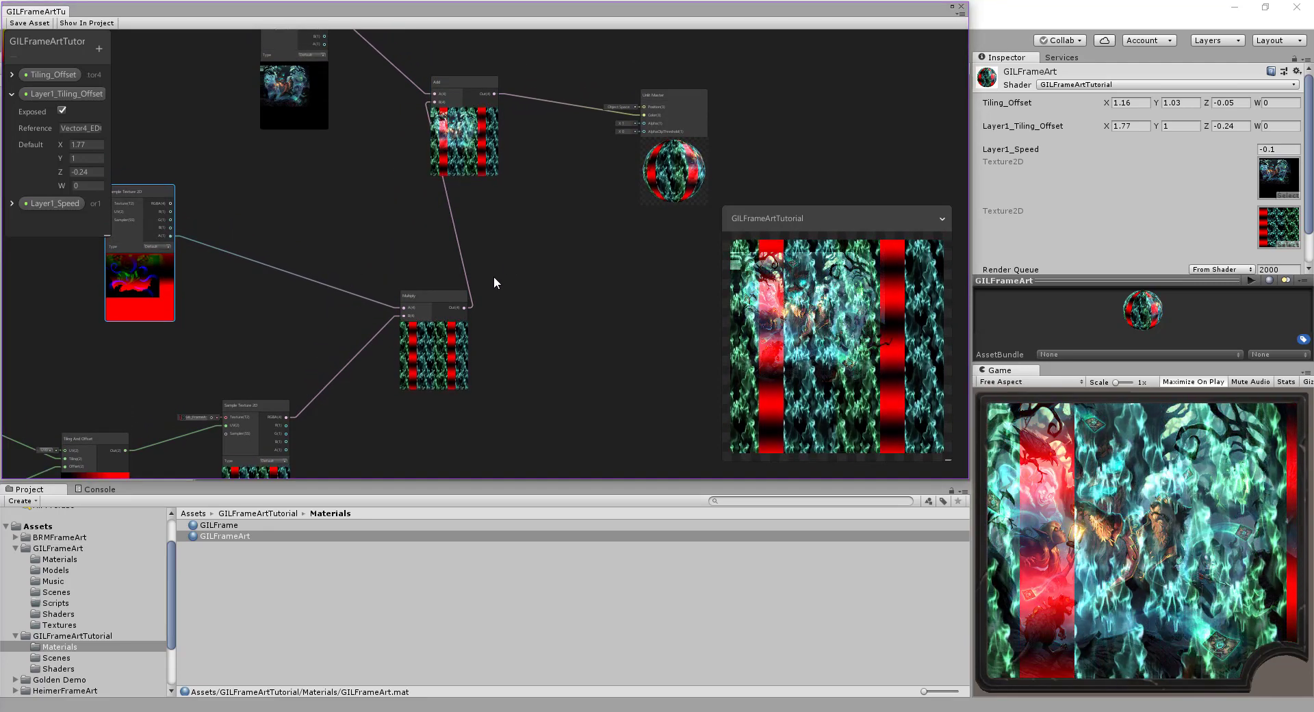
left_click_drag(440, 295, 414, 286)
middle_click_drag(306, 298, 387, 282)
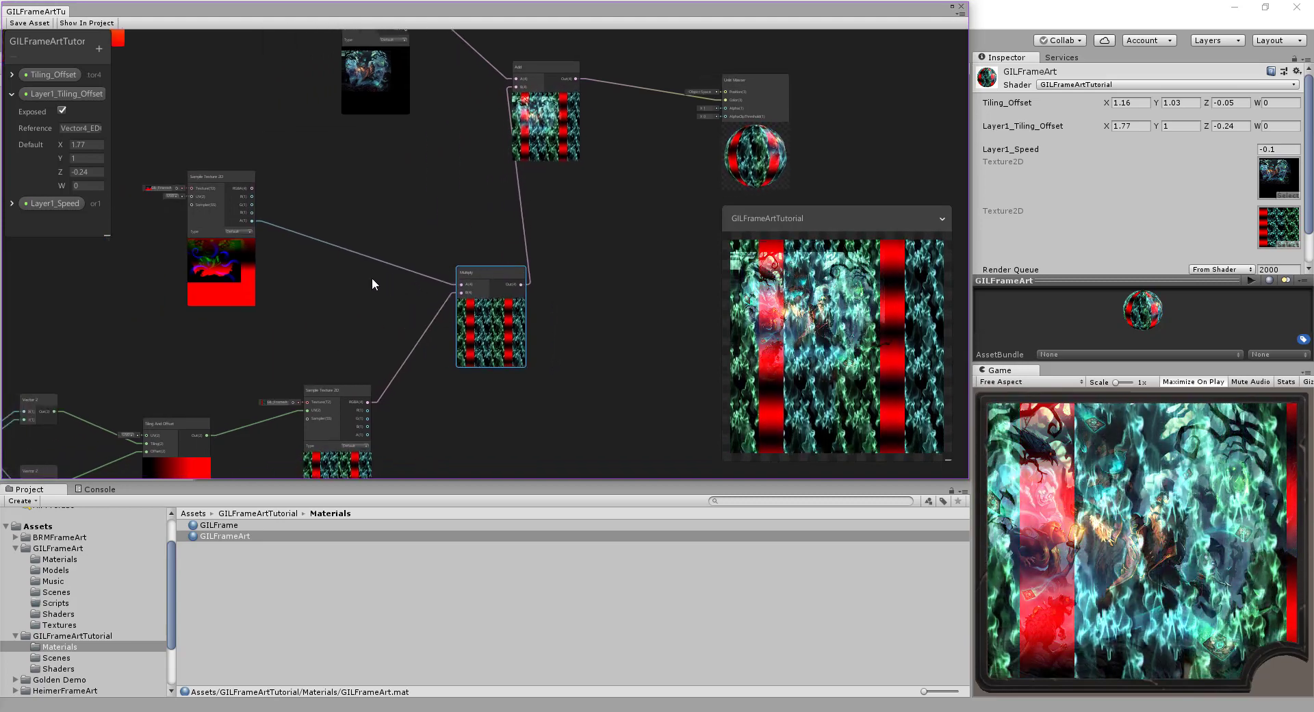
left_click_drag(211, 175, 281, 181)
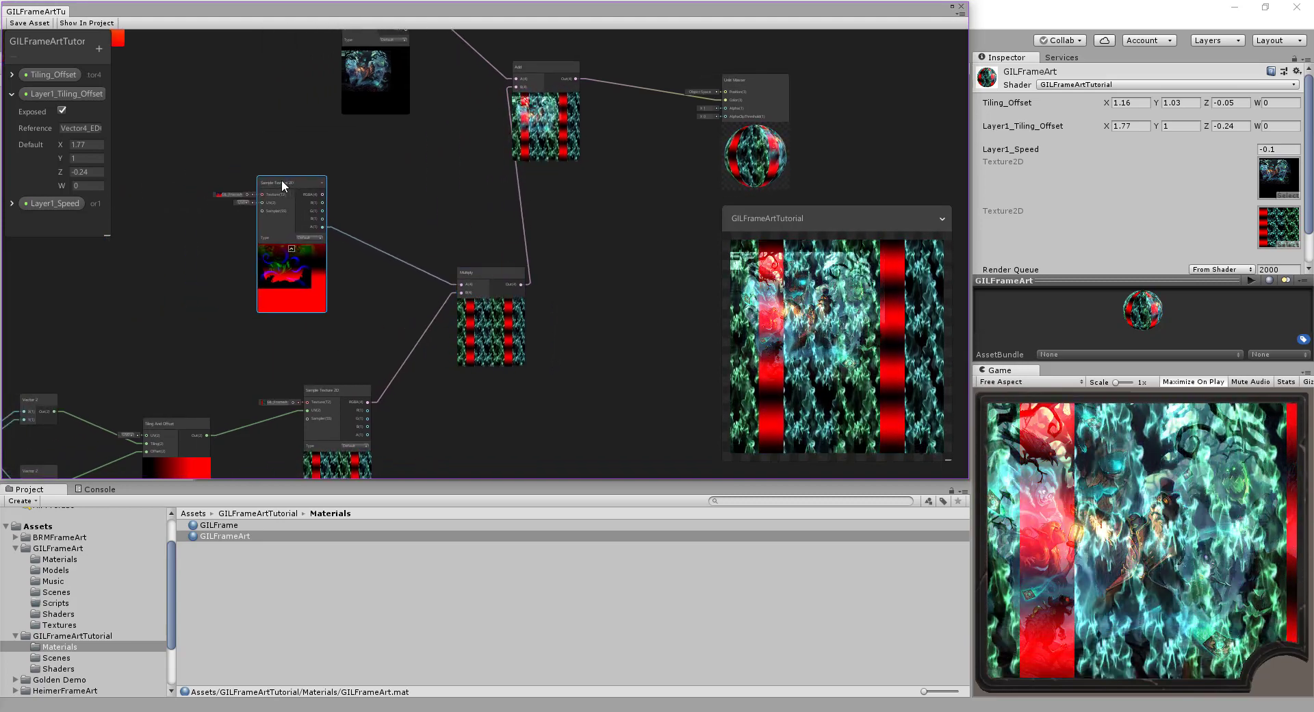
- Connect the upper Tiling And Offset node's output to the UV input of the mask Sample Texture 2D
middle_click_drag(405, 223, 460, 226)
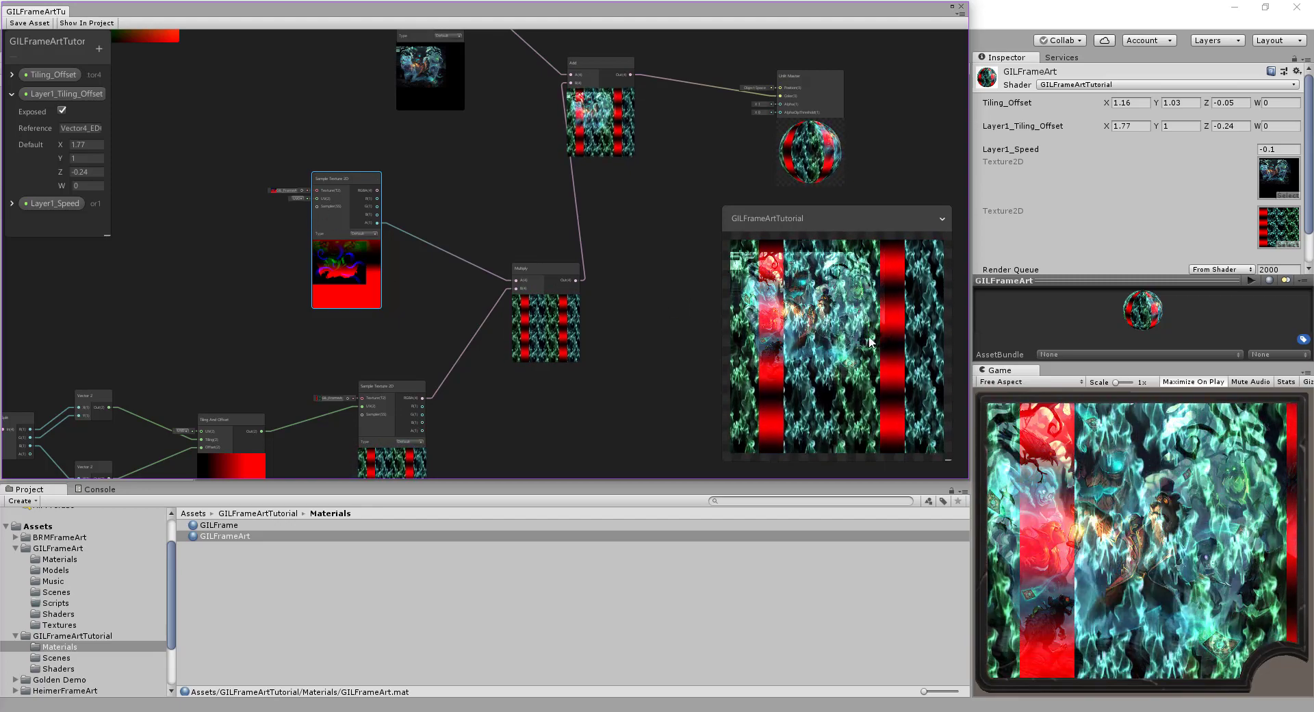
middle_click_drag(408, 112, 498, 180)
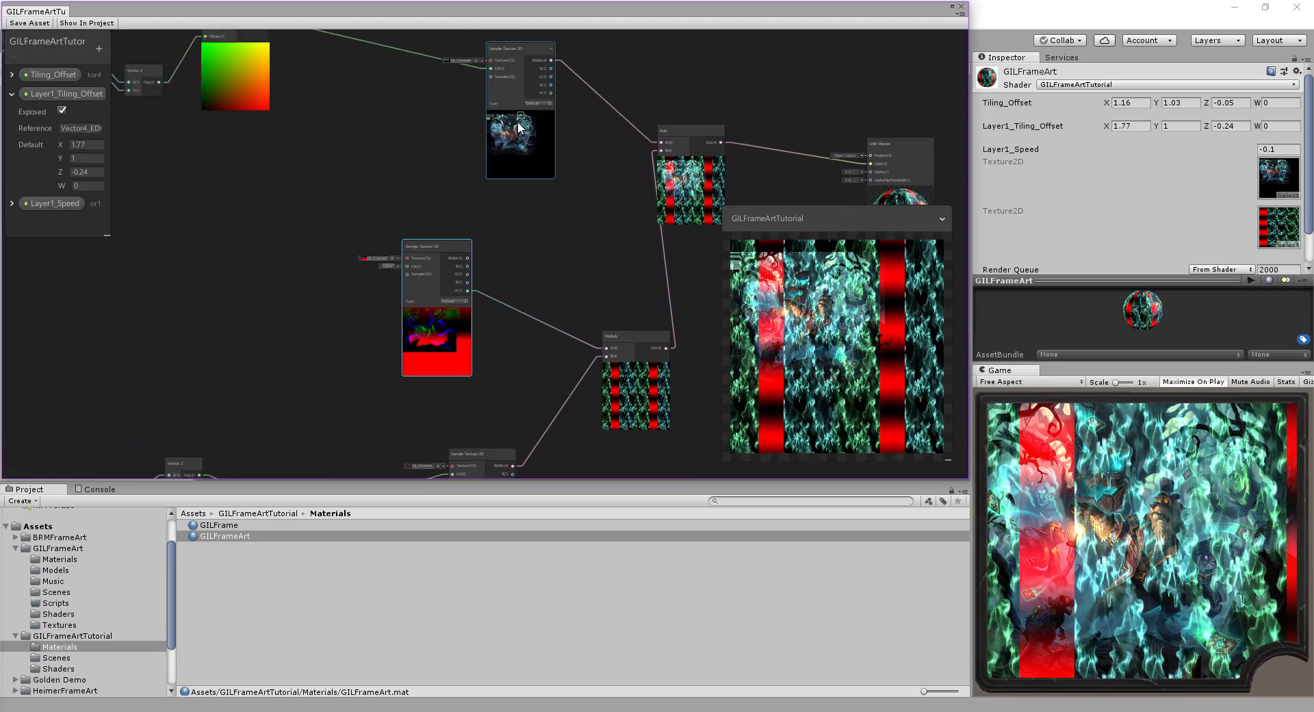
middle_click_drag(546, 258, 643, 279)
middle_click_drag(466, 190, 440, 234)
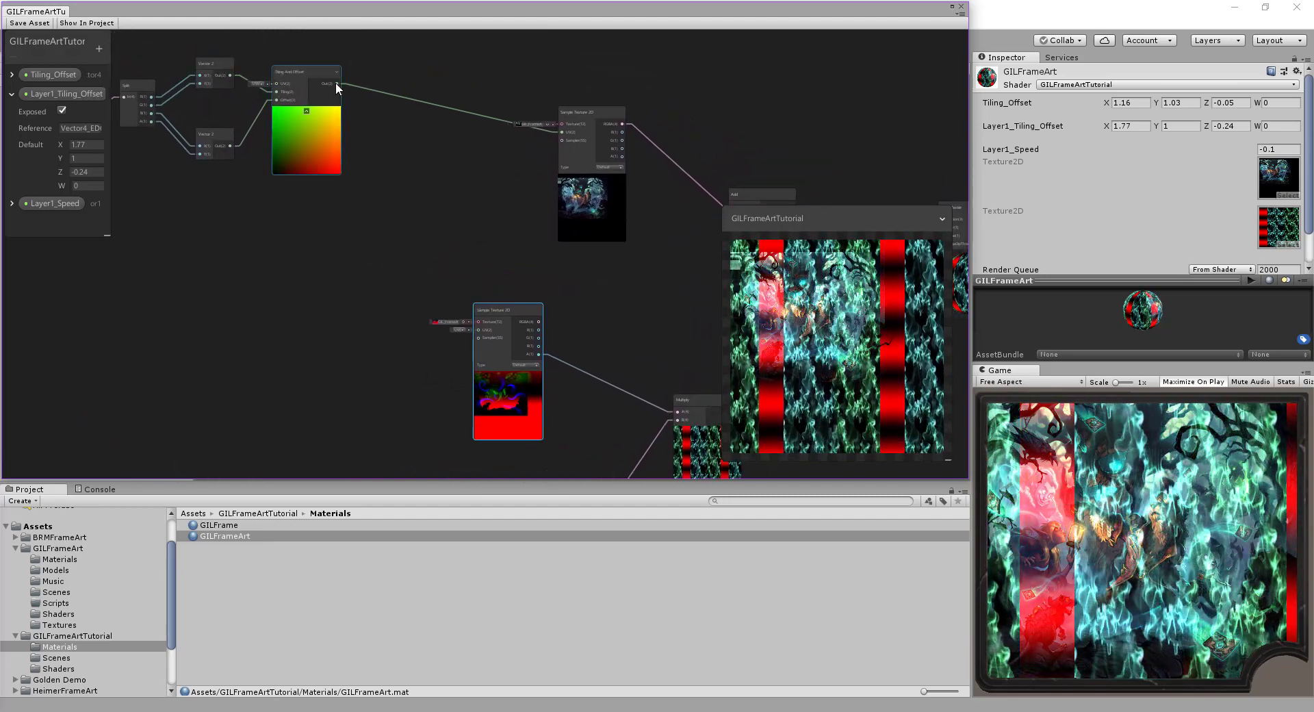
left_click_drag(336, 86, 478, 332)
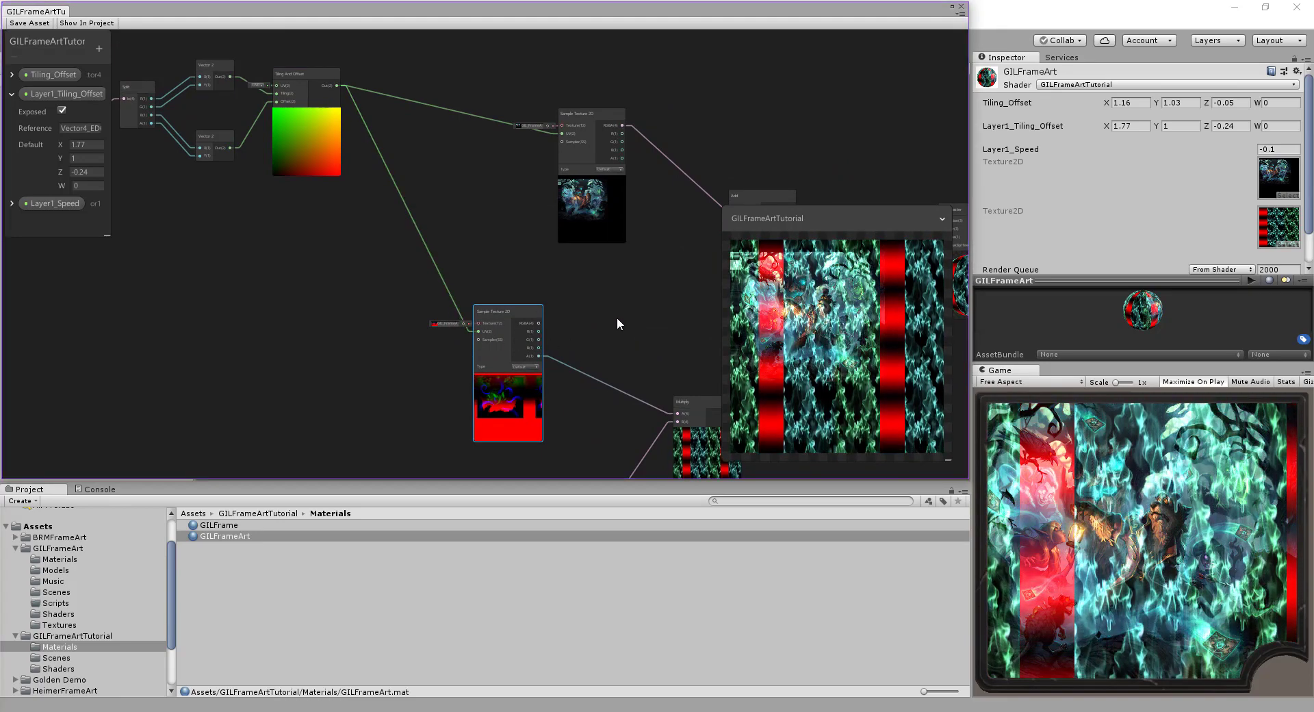
middle_click_drag(618, 317, 532, 295)
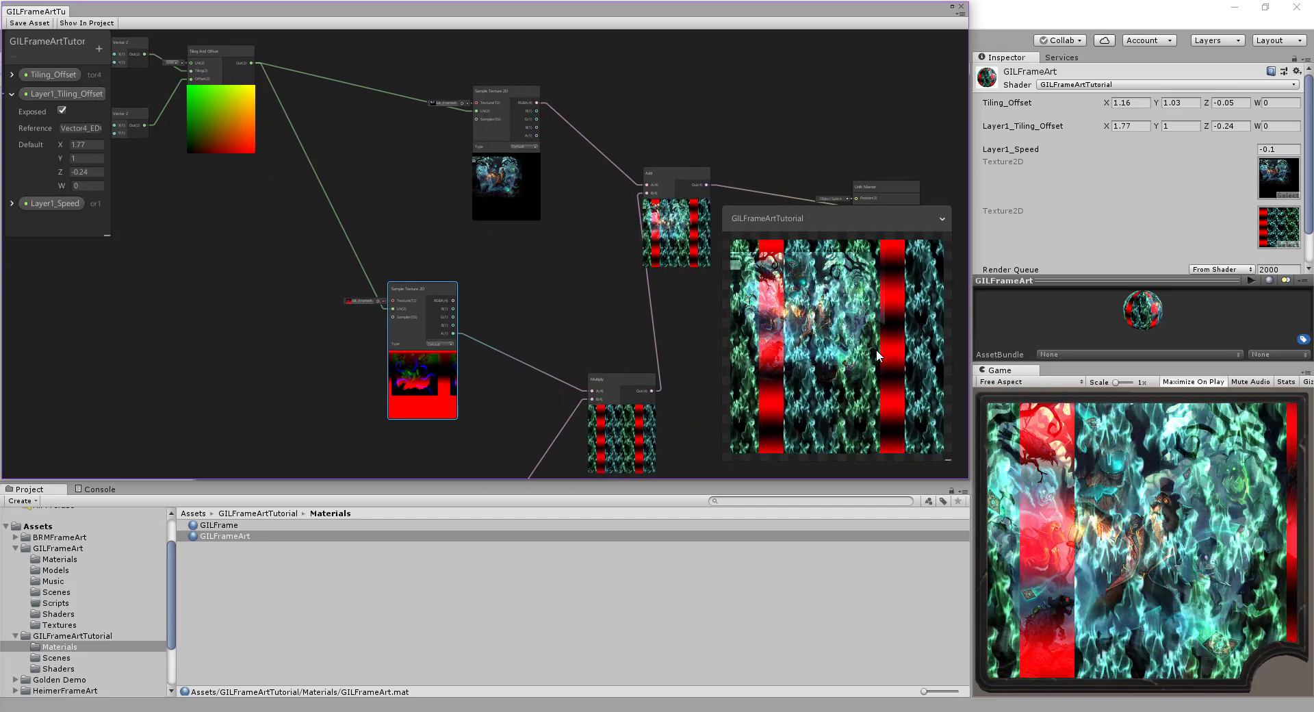
- Shift the mask Sample Texture 2D aside, add a Preview node beside it, and feed the Preview from the mask's A output
middle_click_drag(575, 305, 504, 221)
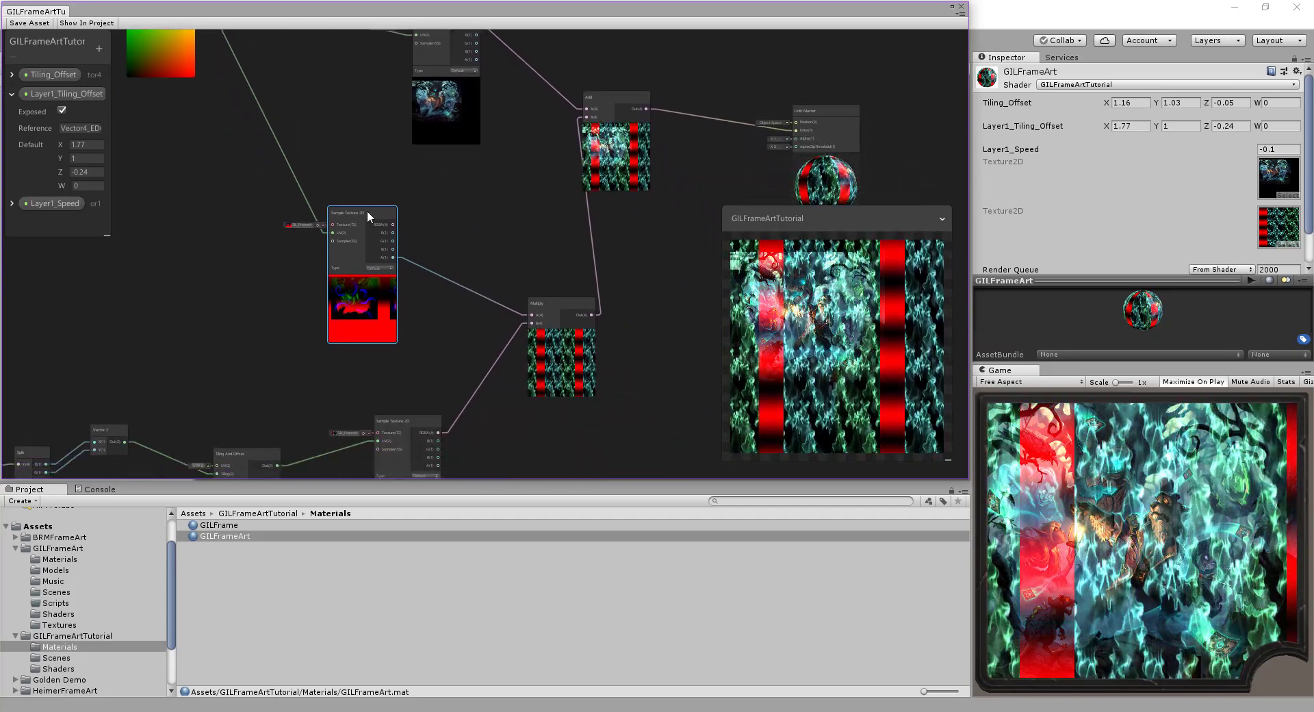
left_click_drag(328, 206, 326, 187)
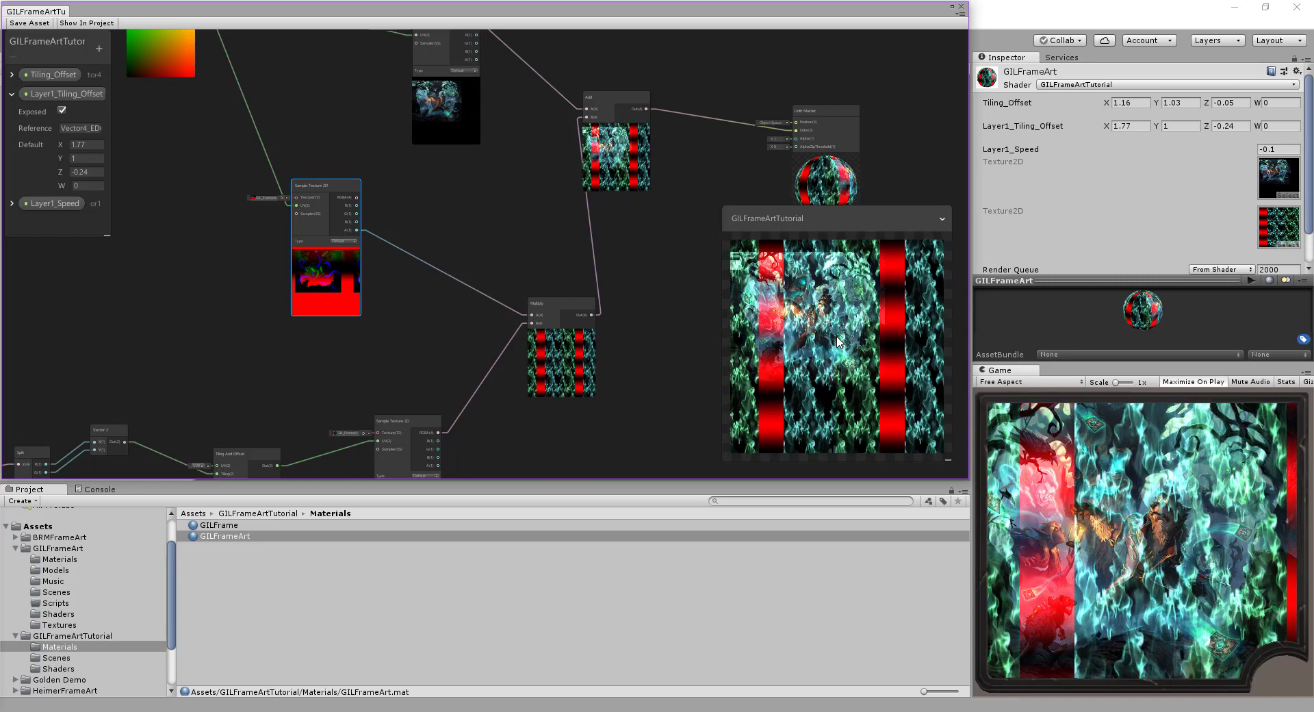
middle_click_drag(513, 263, 552, 243)
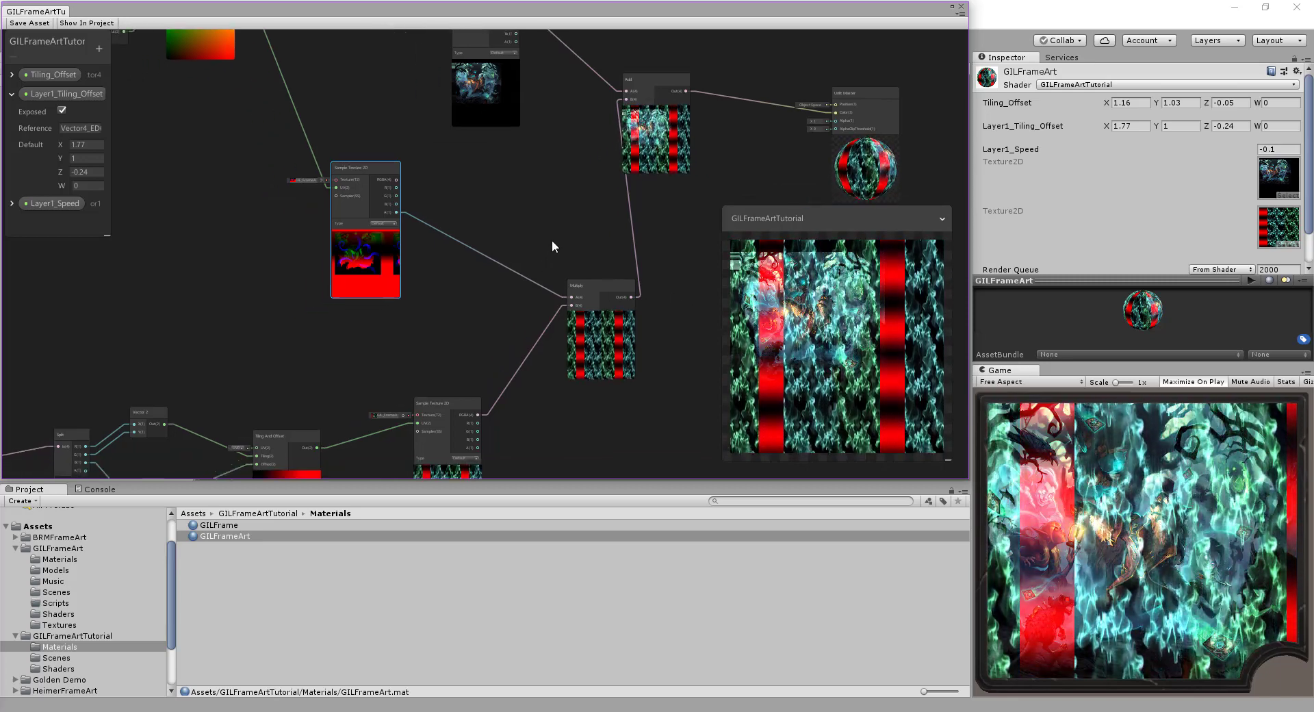
right_click(459, 204)
left_click(487, 213)
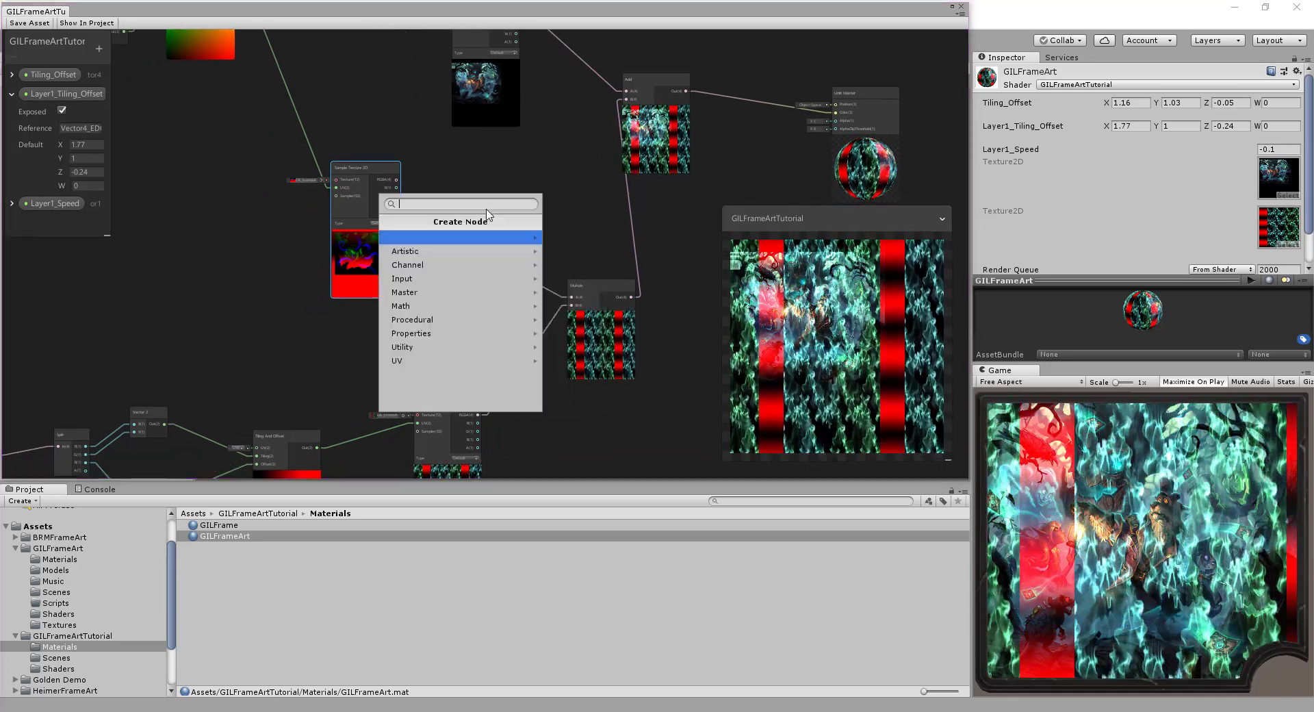
type("p")
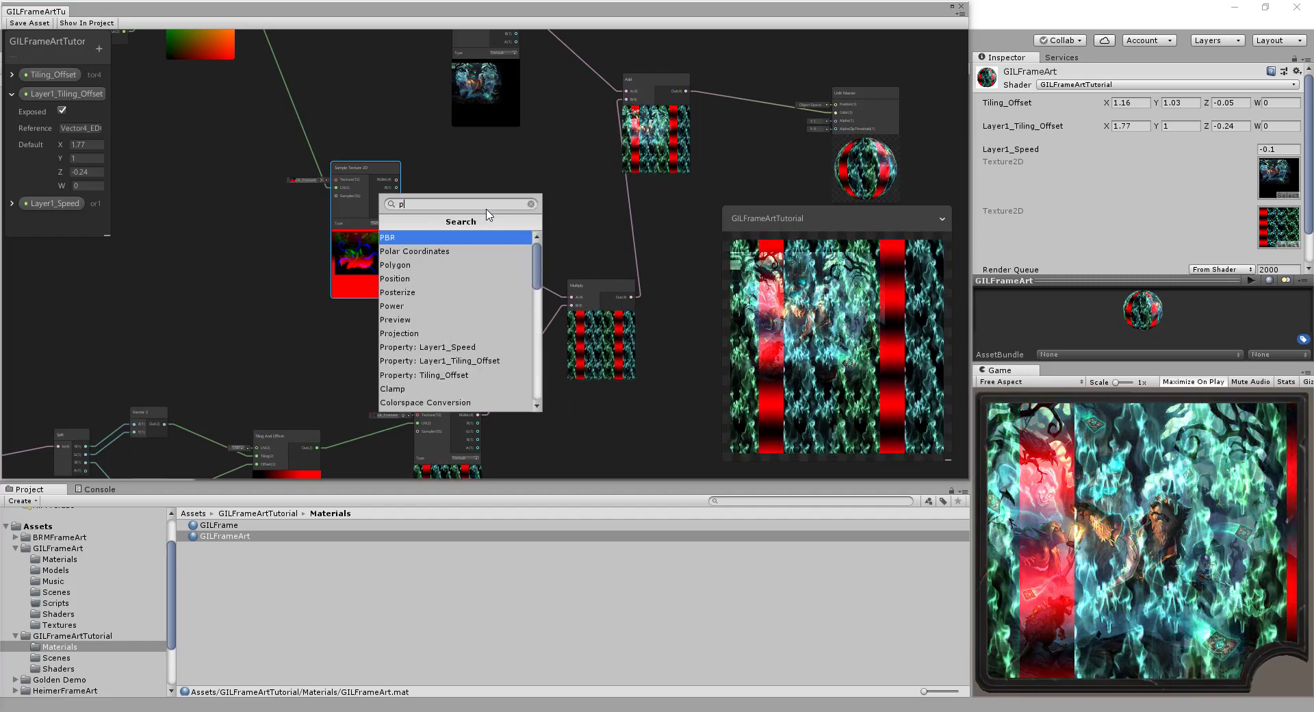
type("r")
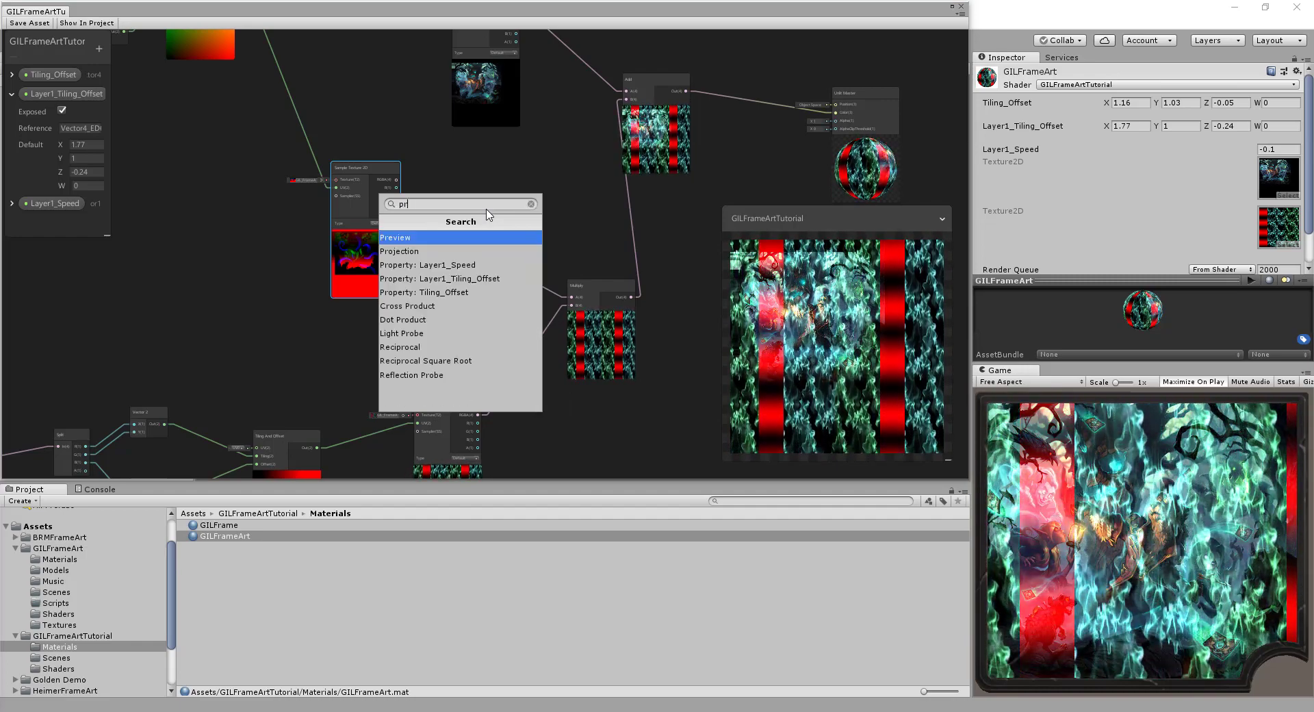
left_click(415, 238)
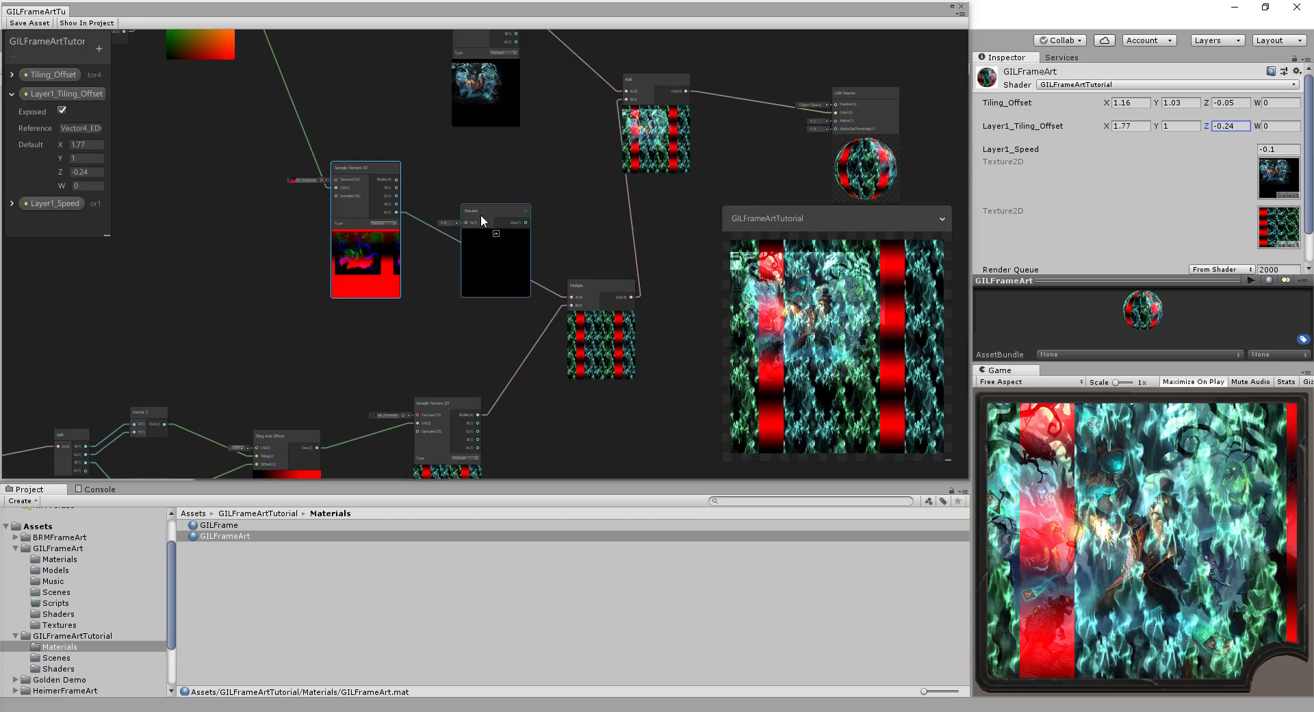
left_click_drag(481, 215, 513, 185)
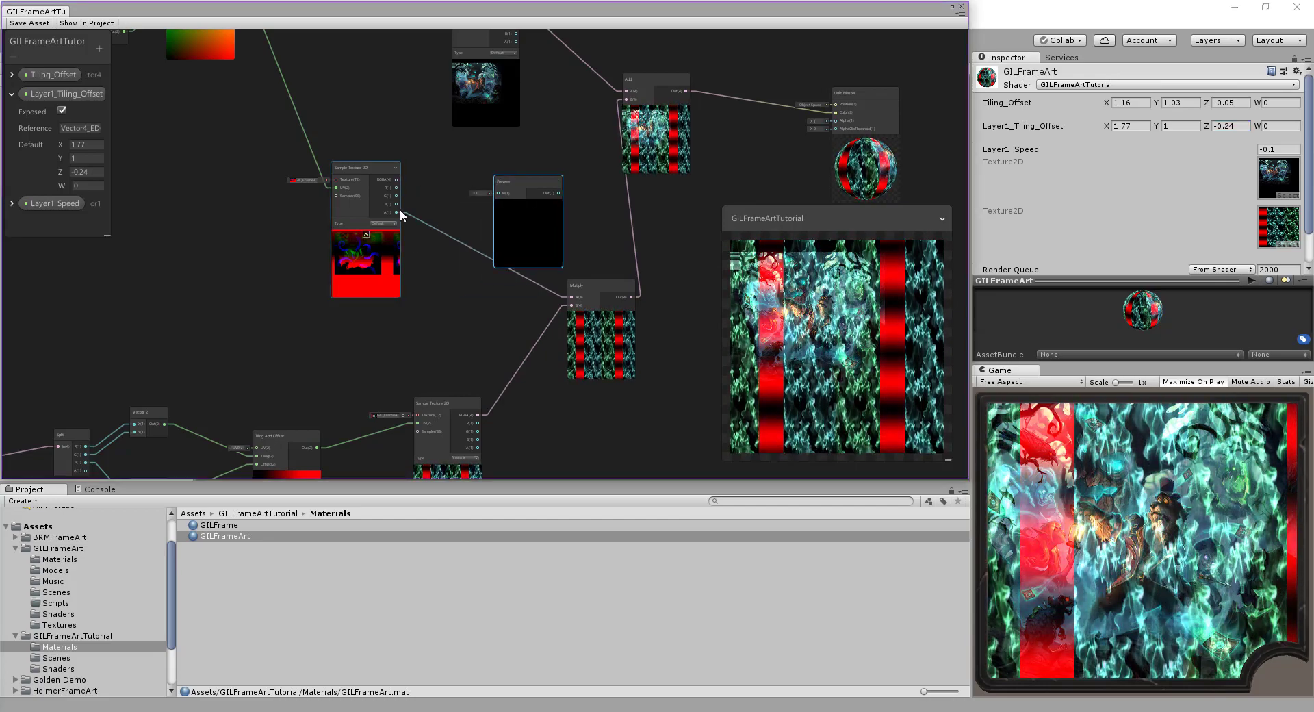
left_click_drag(398, 212, 499, 195)
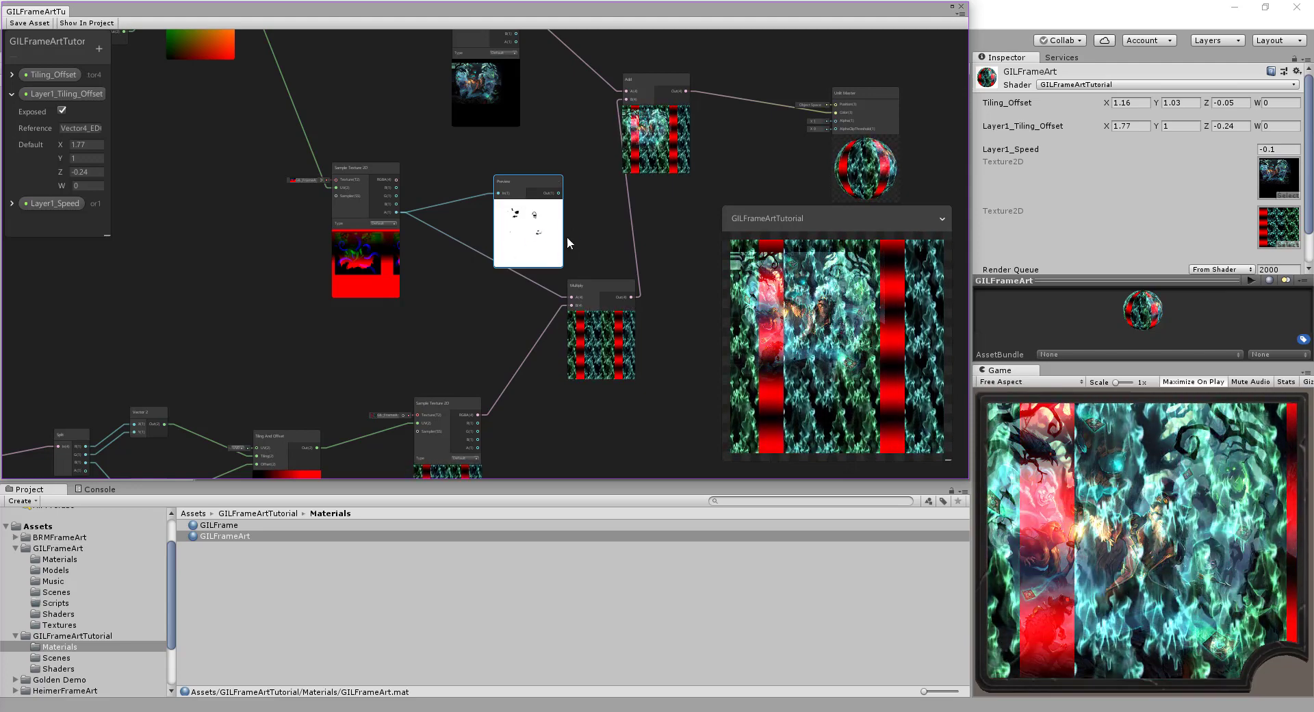
- Add an Invert Colors node beside the mask Sample Texture 2D and feed it from the mask's A output
right_click(434, 298)
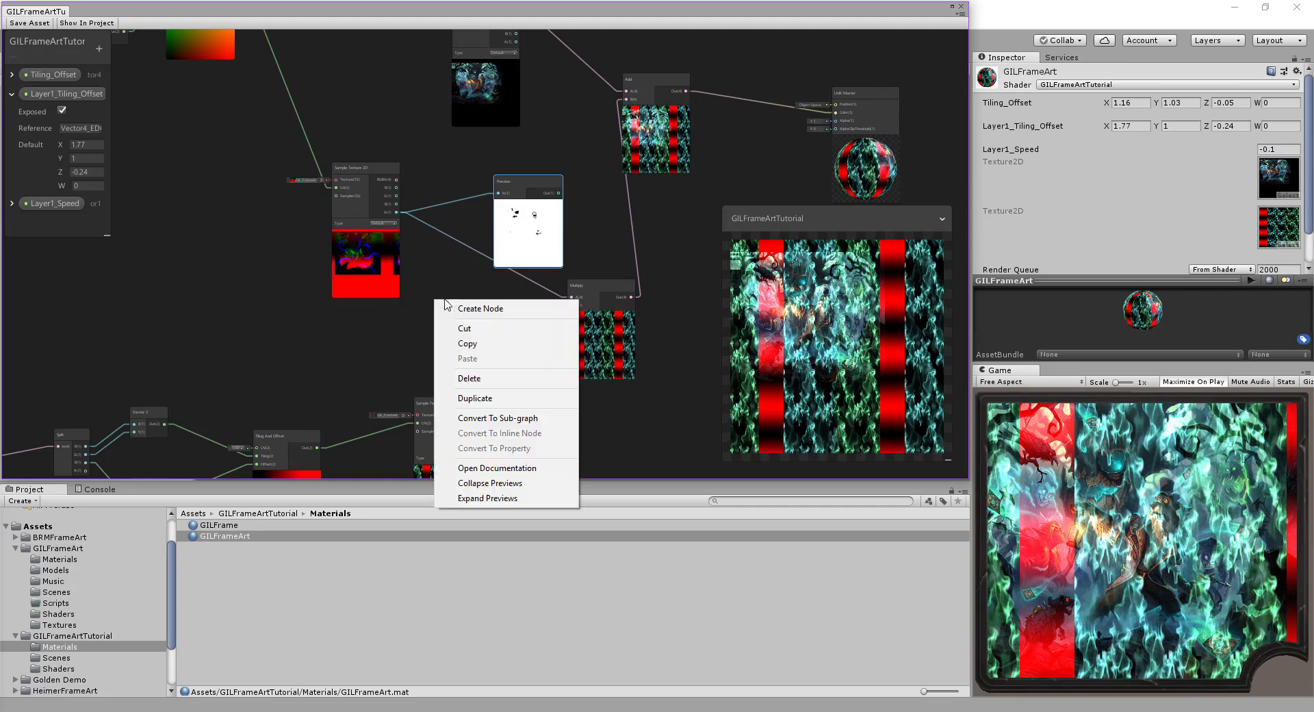
left_click(454, 303)
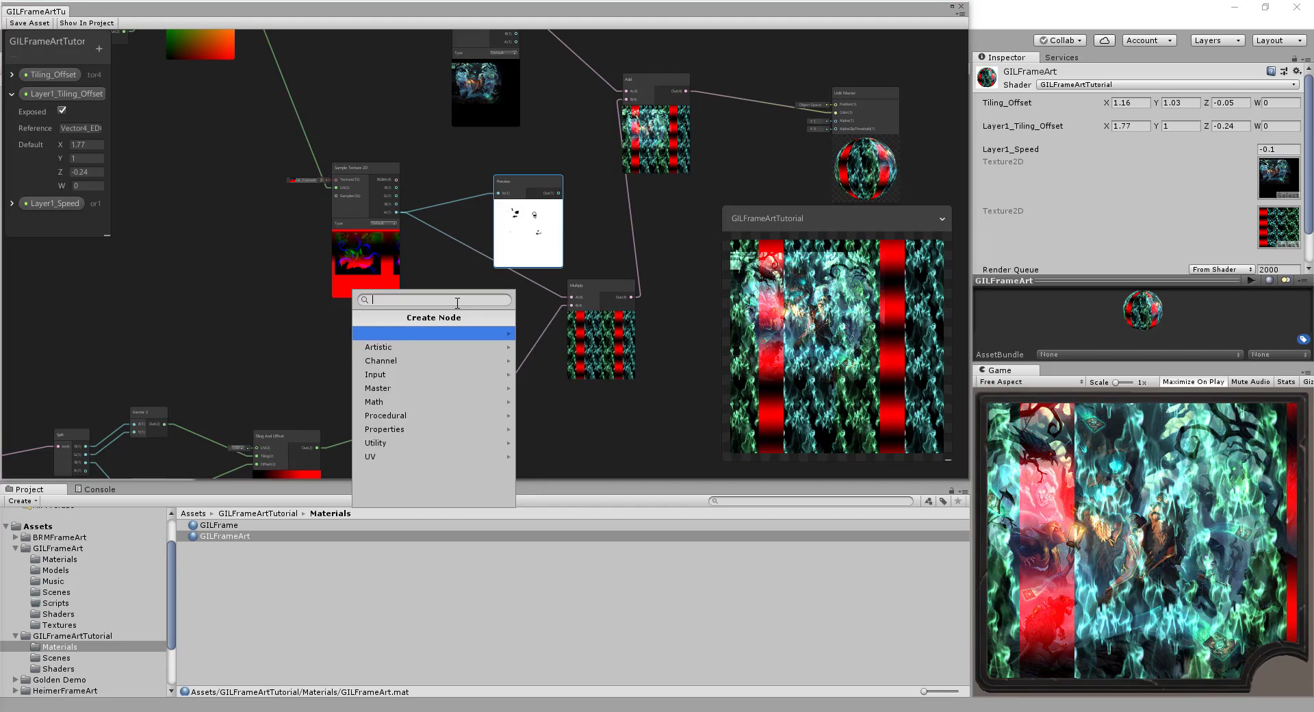
type("in")
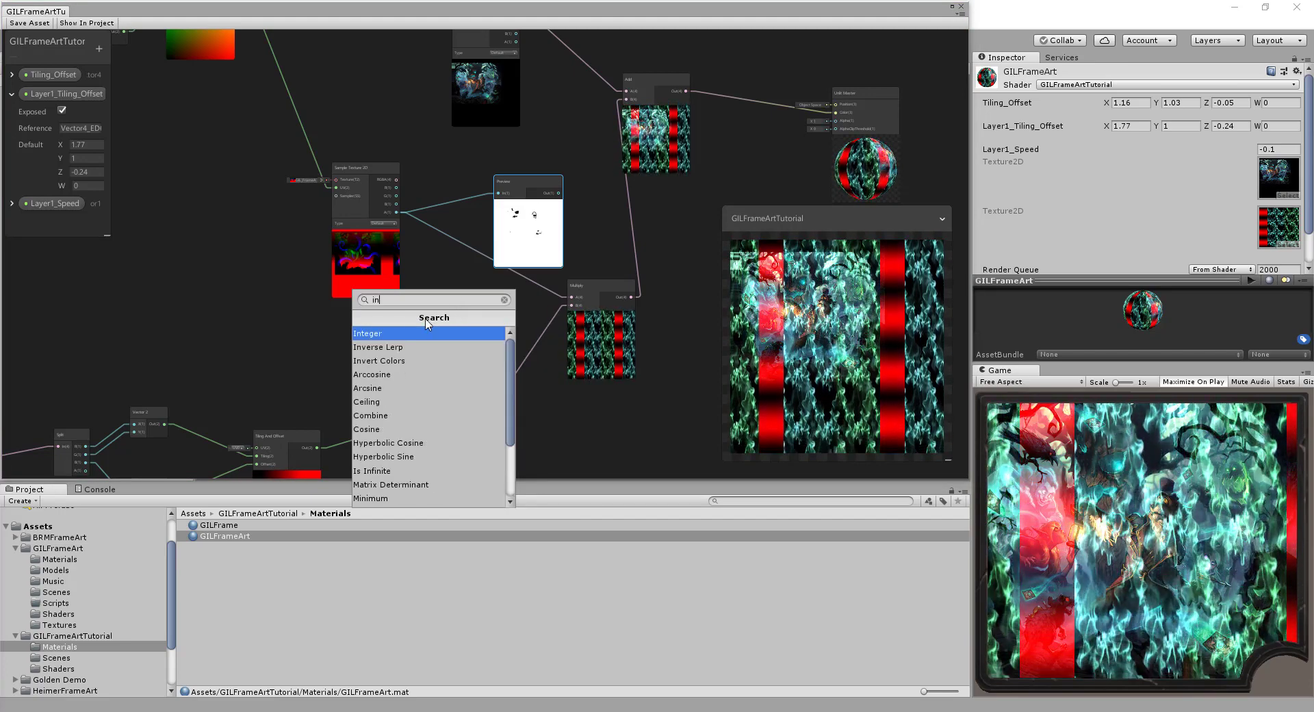
left_click(413, 362)
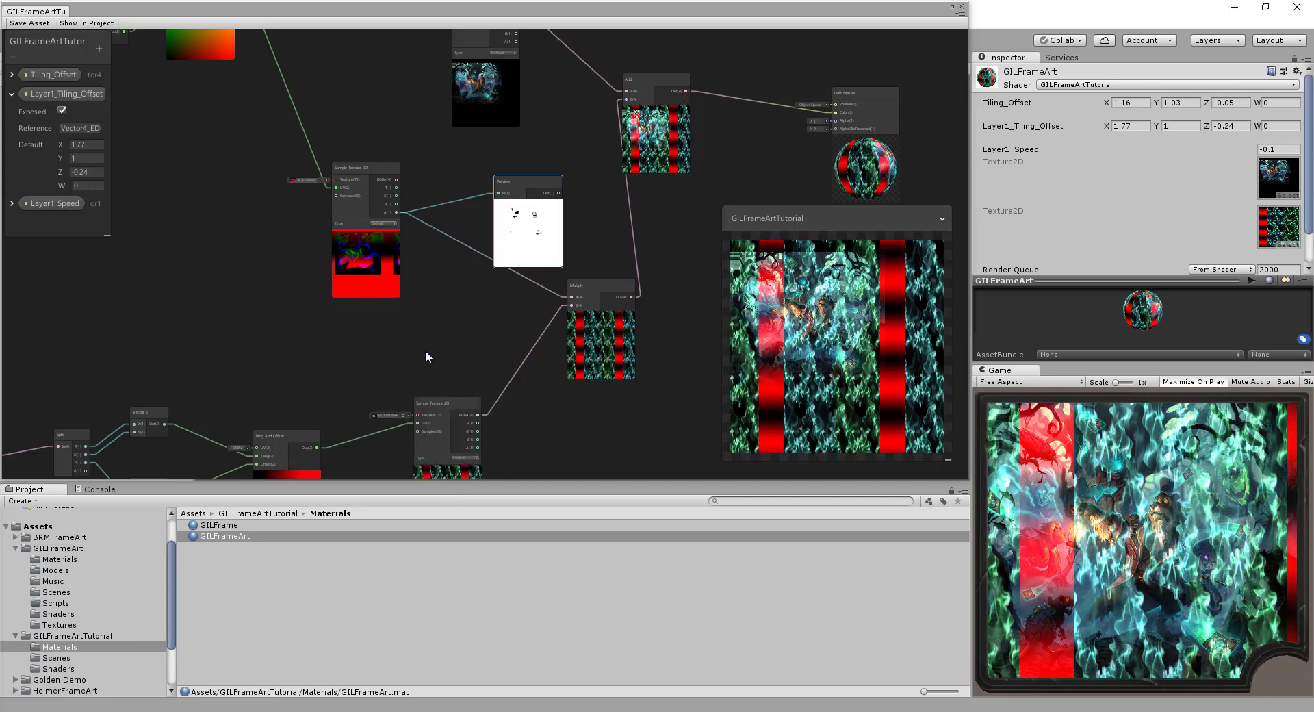
left_click_drag(525, 182, 547, 167)
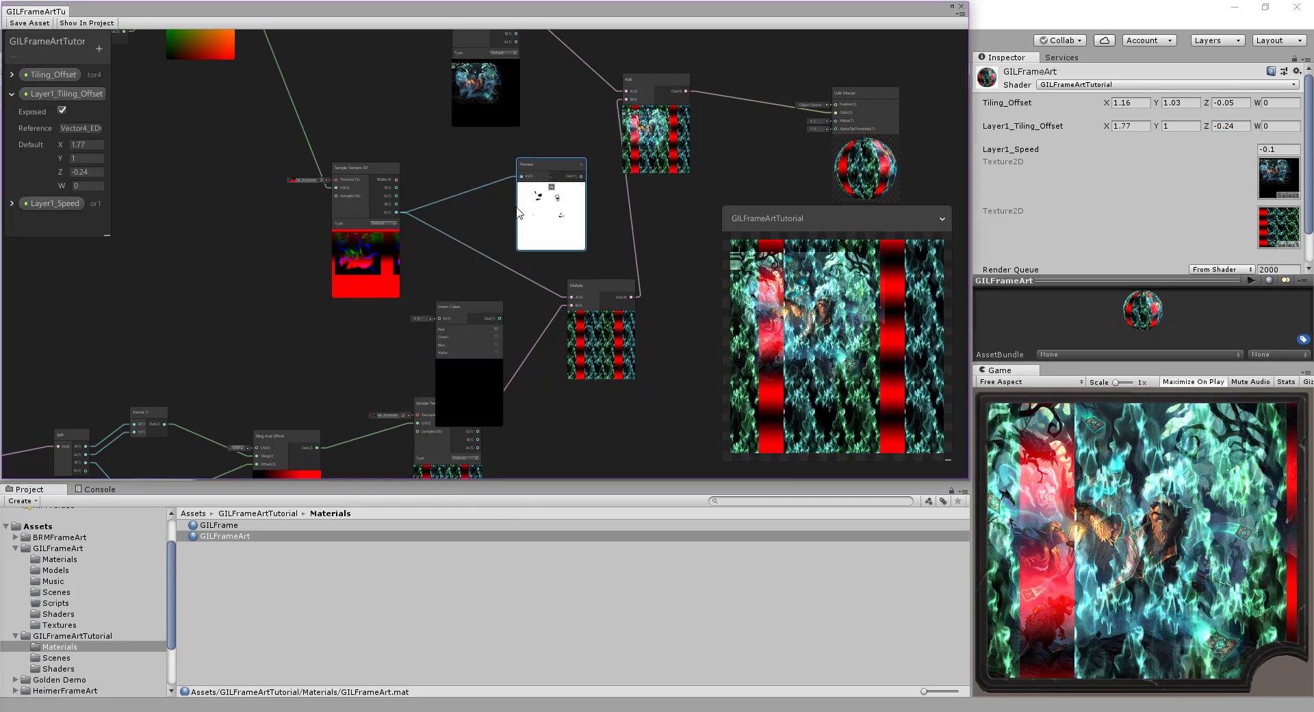
left_click_drag(459, 304, 457, 249)
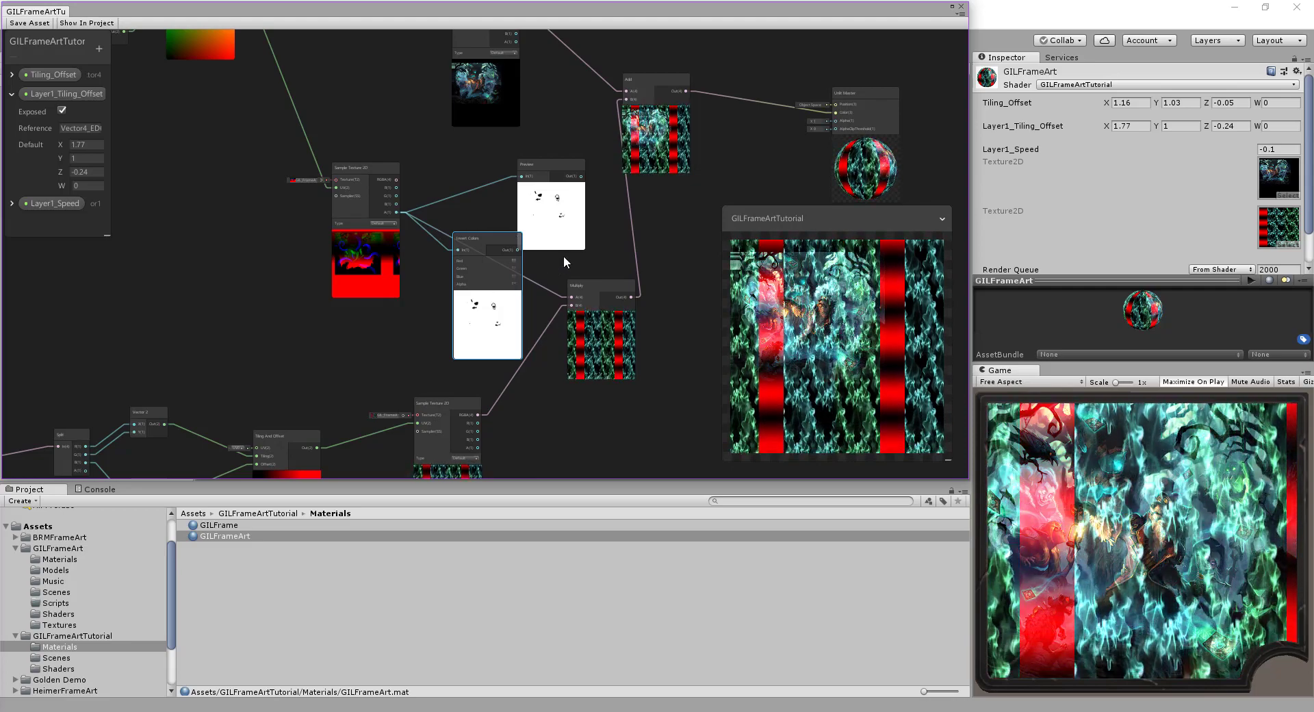
- Enable Red inversion on the Invert Colors node and delete the Preview node
scroll(492, 285, "up", 3)
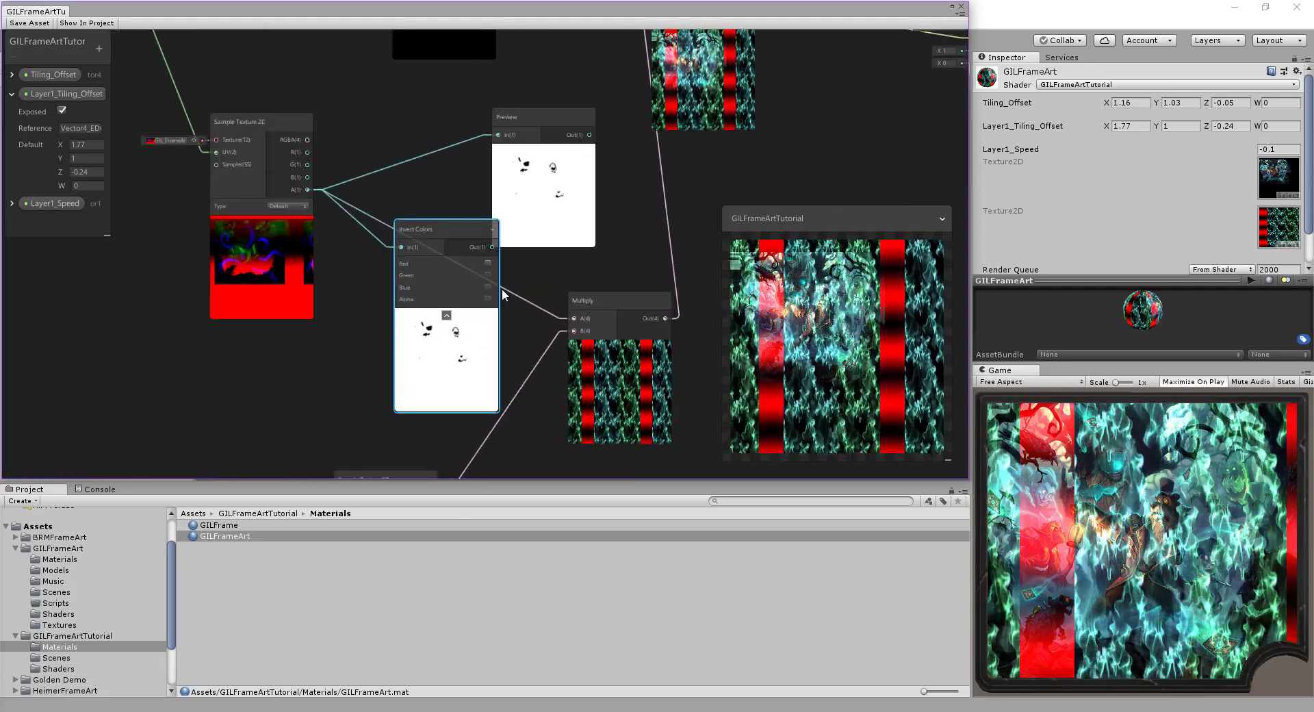
left_click(488, 262)
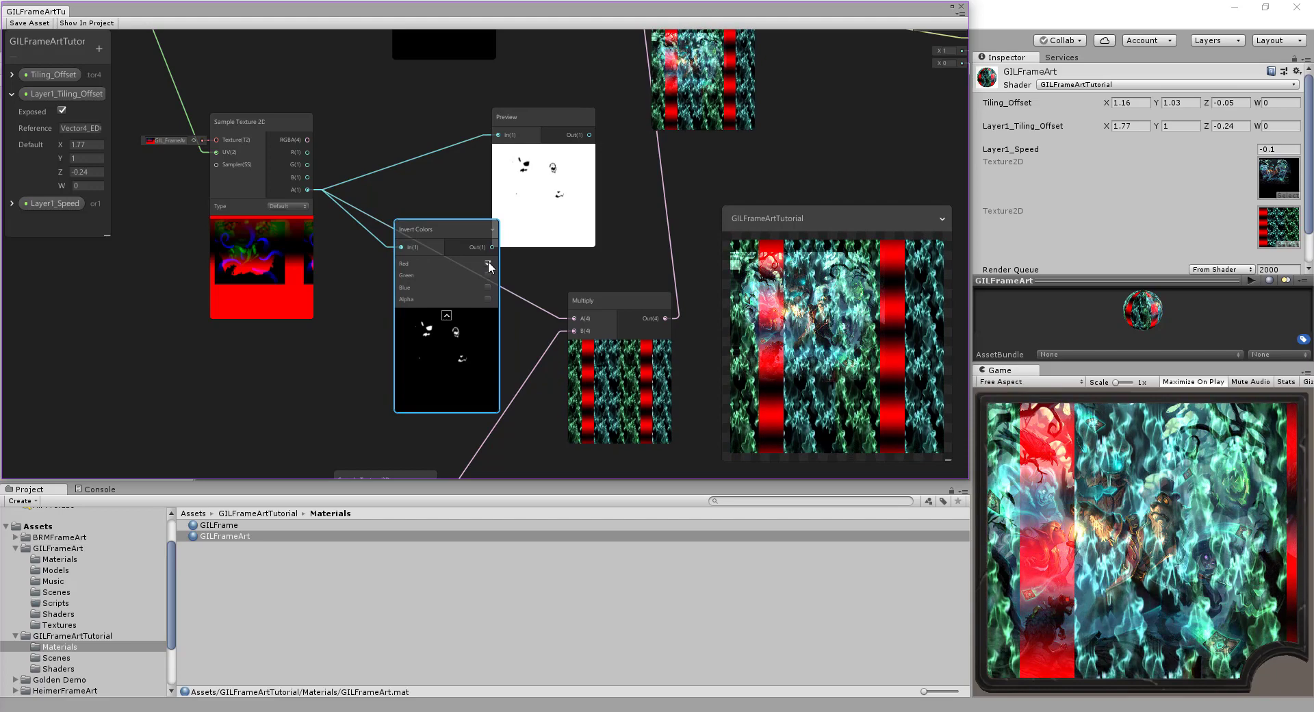
middle_click_drag(457, 180, 391, 190)
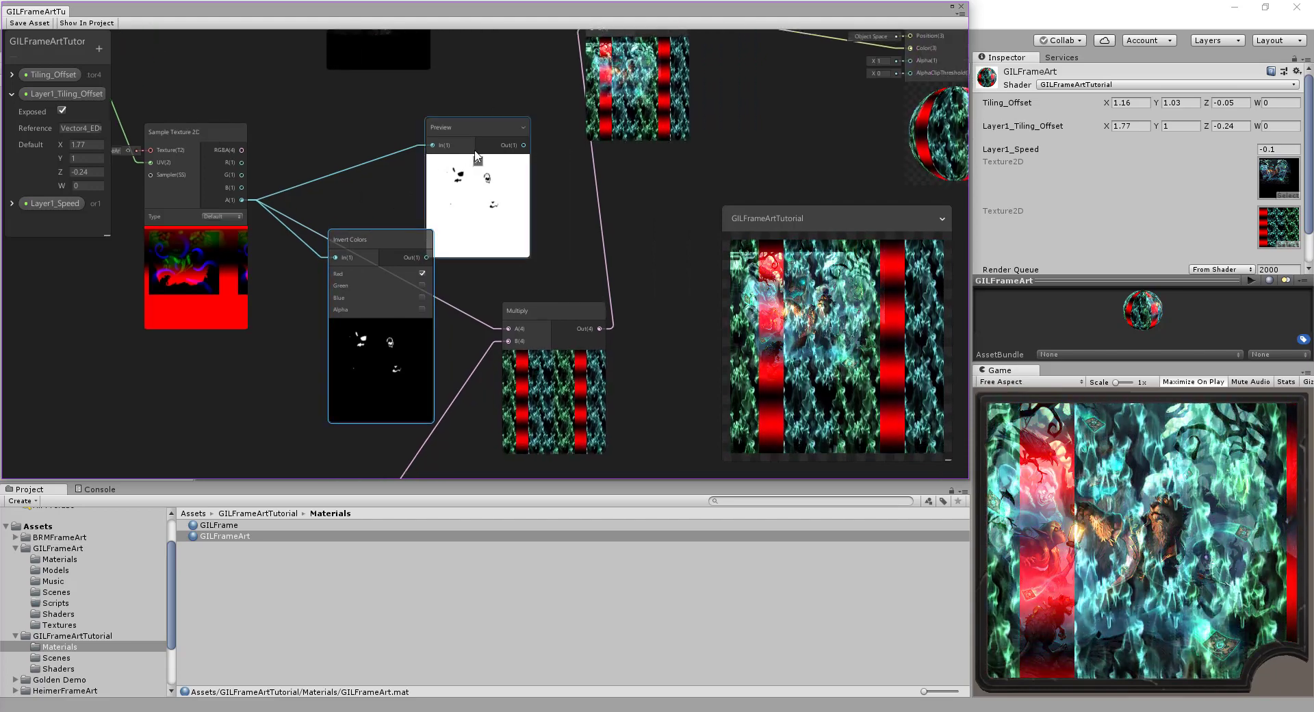
right_click(482, 126)
left_click(524, 219)
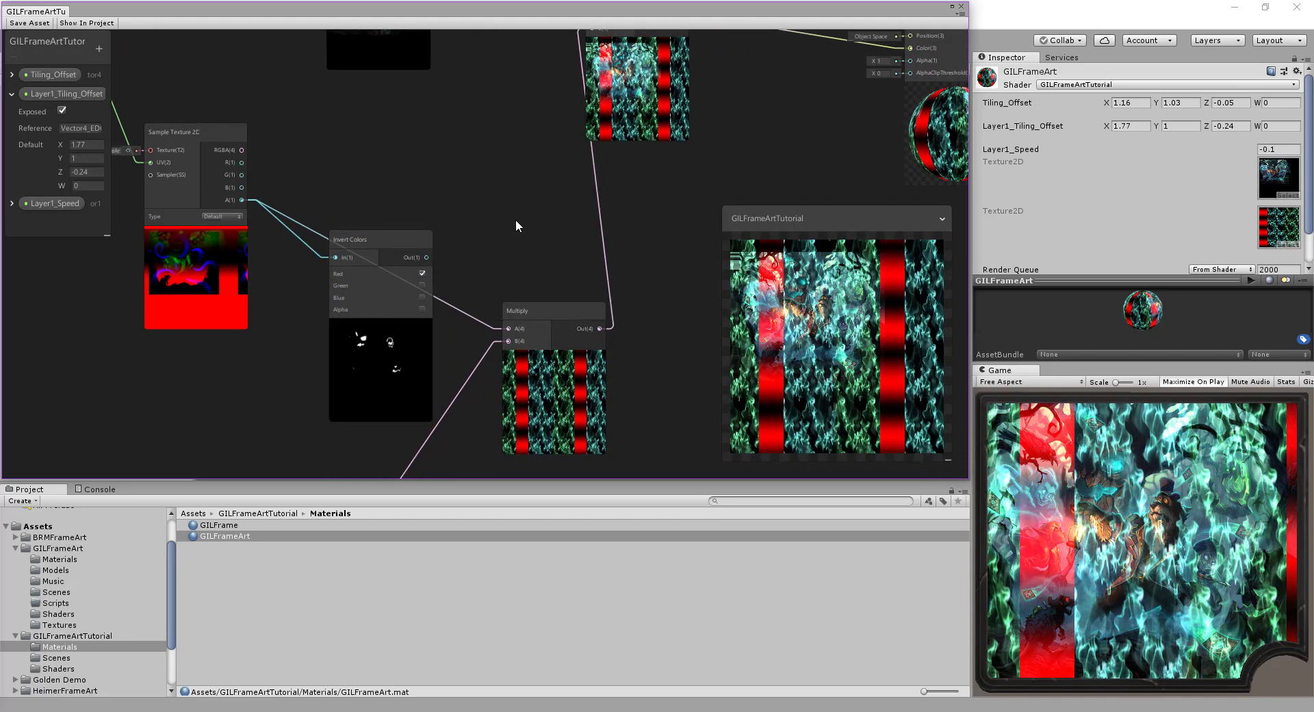
- Connect the Invert Colors output to the Multiply node's A input in place of the direct mask connection
middle_click_drag(452, 239, 465, 200)
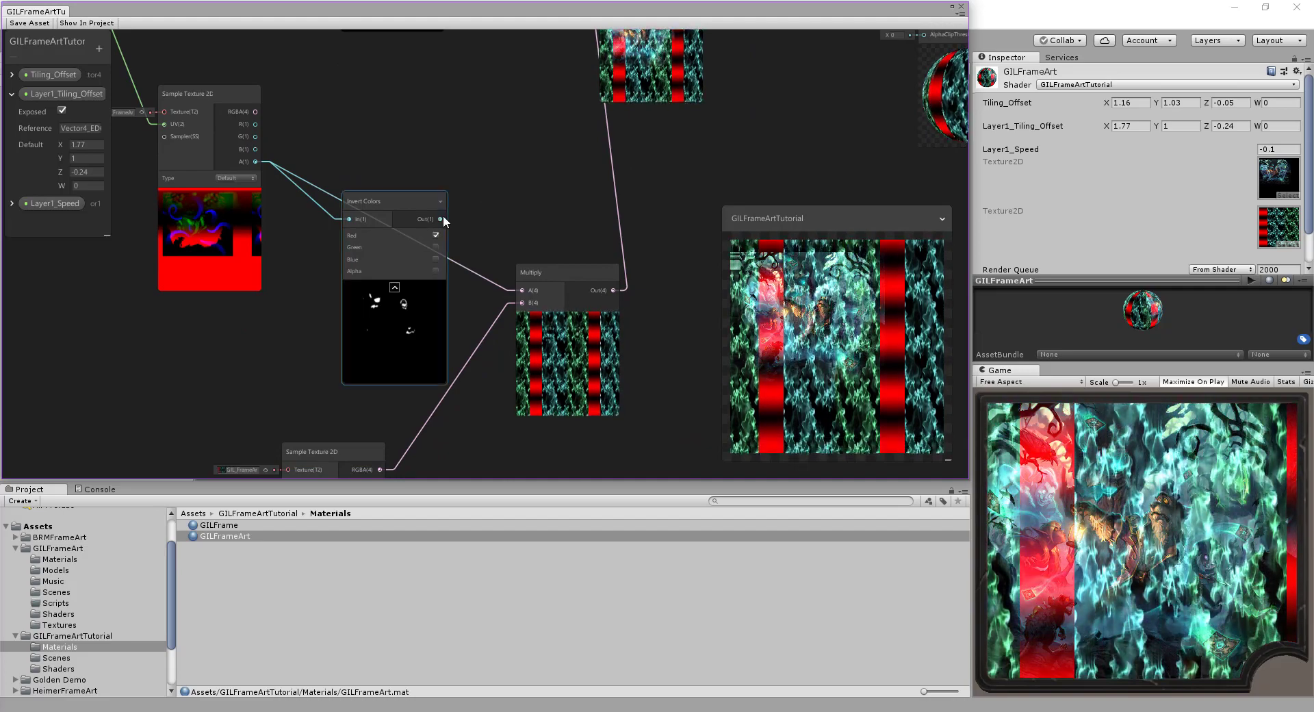
left_click_drag(440, 219, 520, 290)
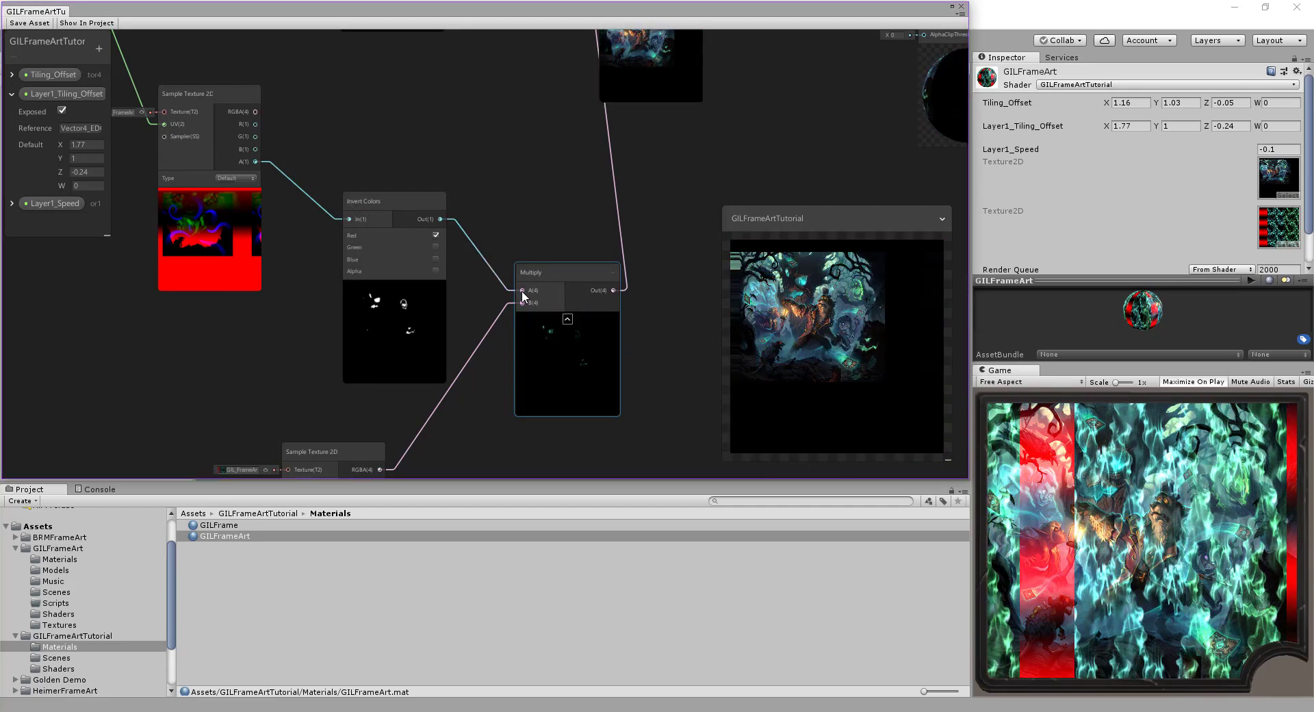
middle_click_drag(532, 207, 483, 201)
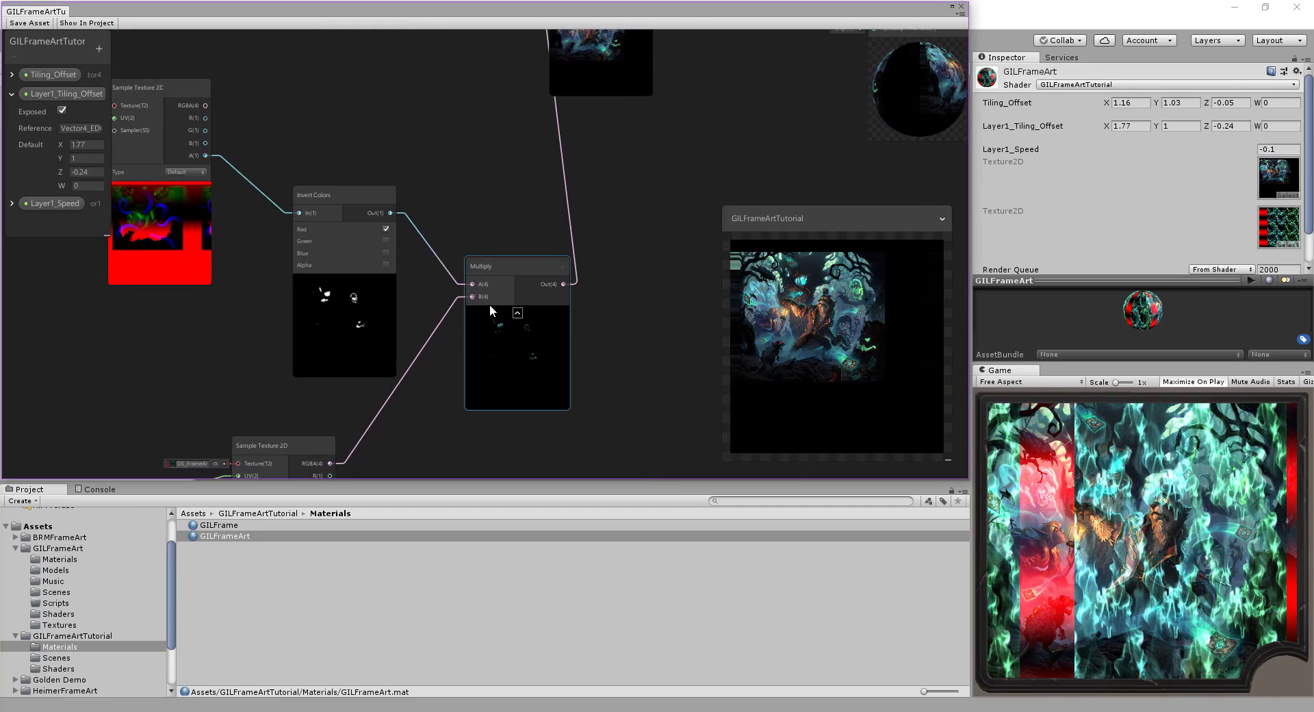
middle_click_drag(627, 183, 527, 298)
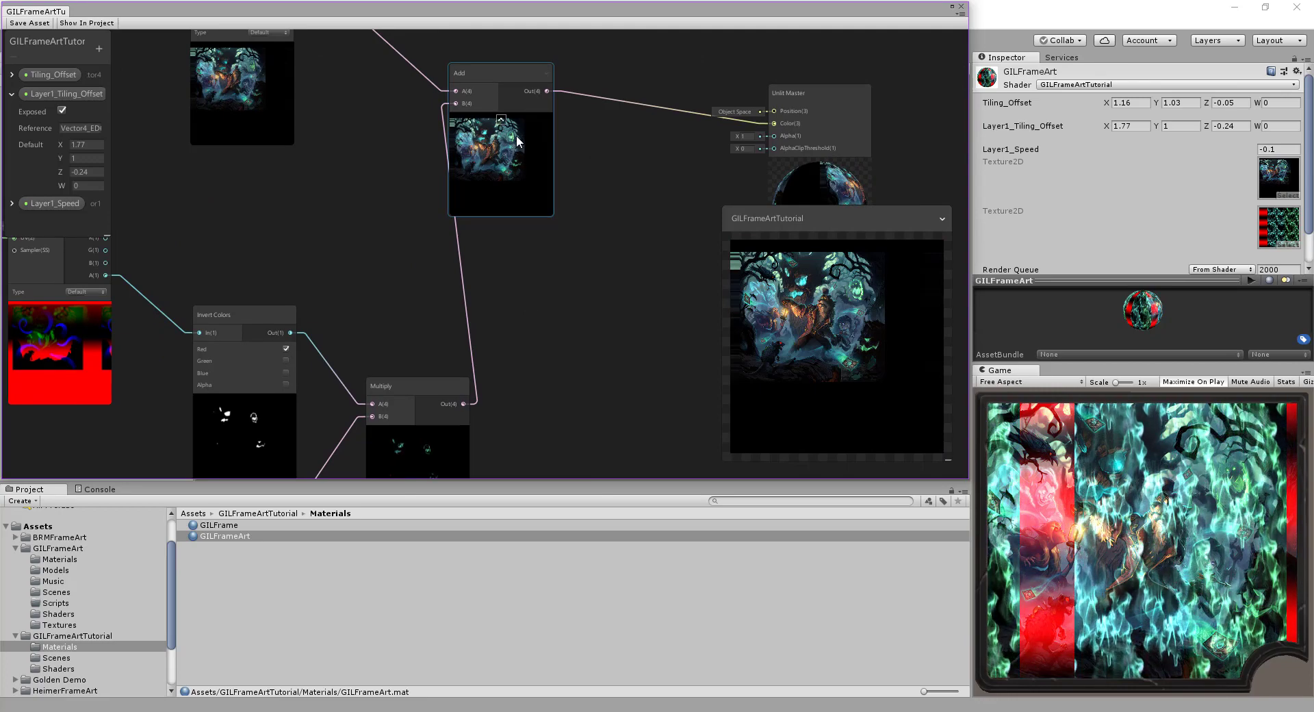
- Reposition the Multiply node, move the Add and Unlit Master nodes farther from it, and save the shader asset
left_click_drag(428, 386, 404, 369)
middle_click_drag(555, 267, 477, 271)
scroll(478, 270, "down", 2)
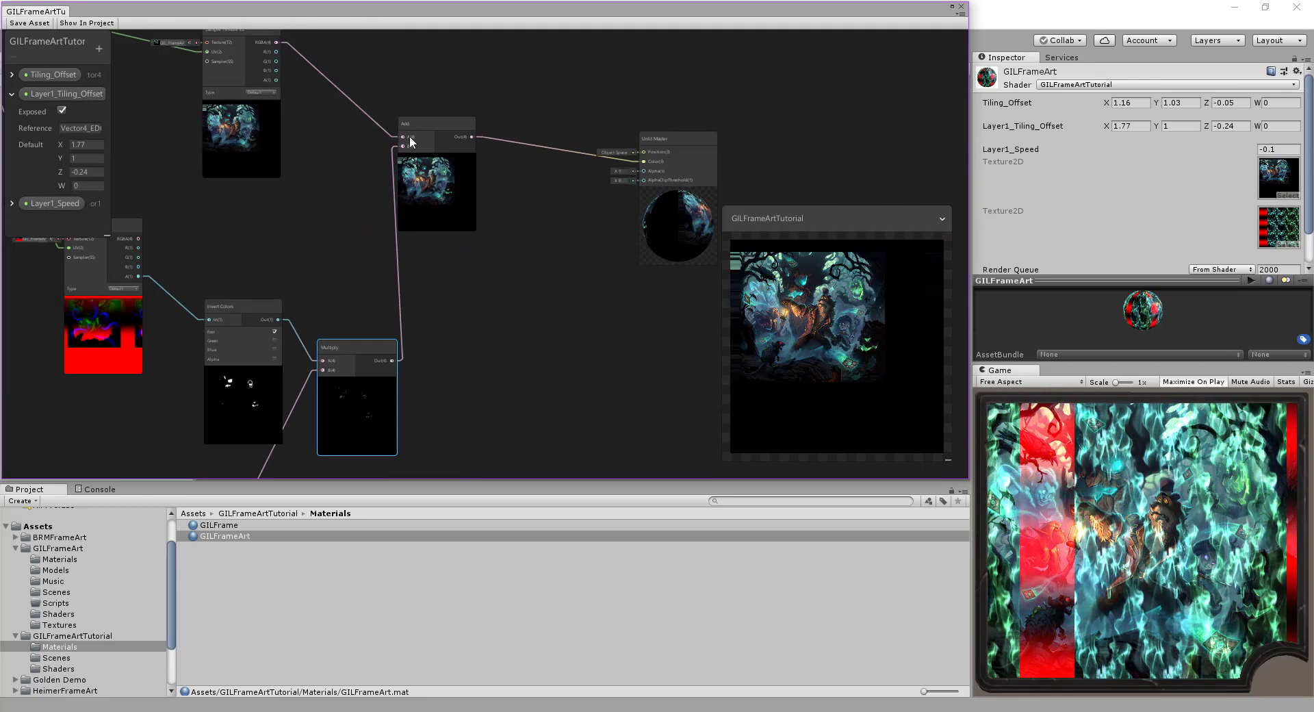
left_click_drag(692, 145, 790, 133)
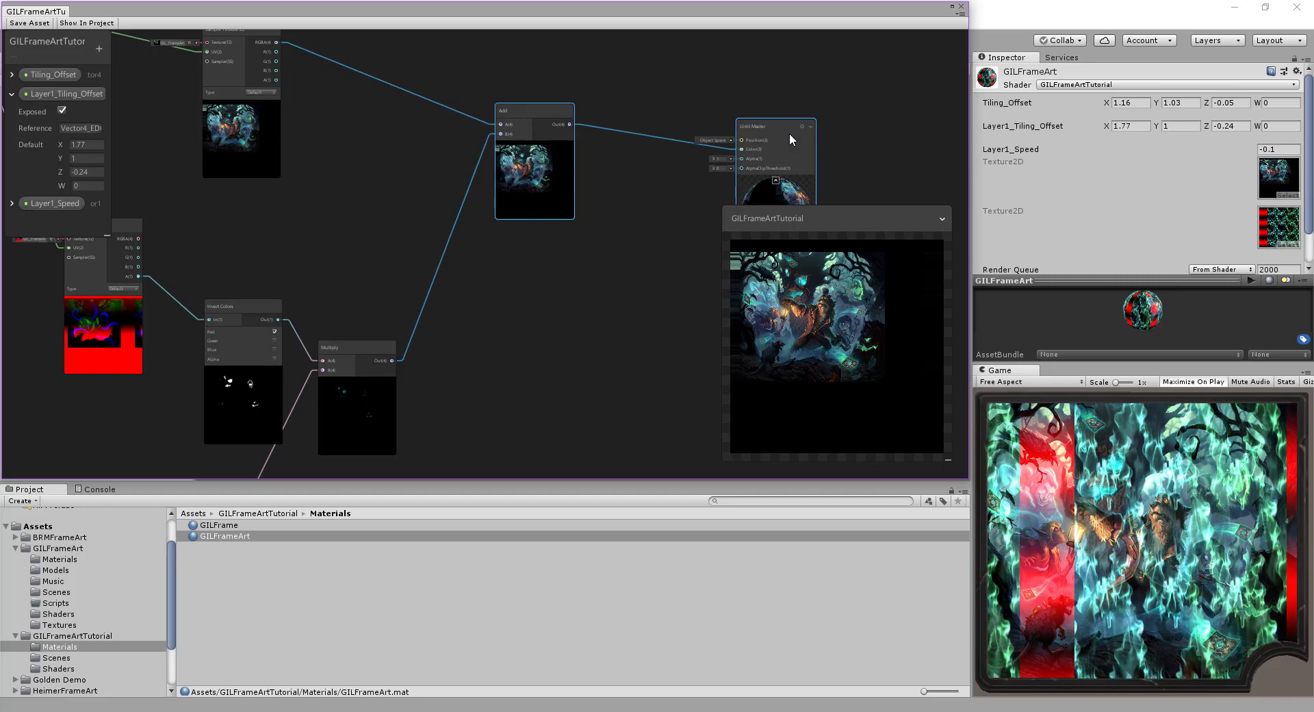
left_click(544, 249)
left_click(45, 28)
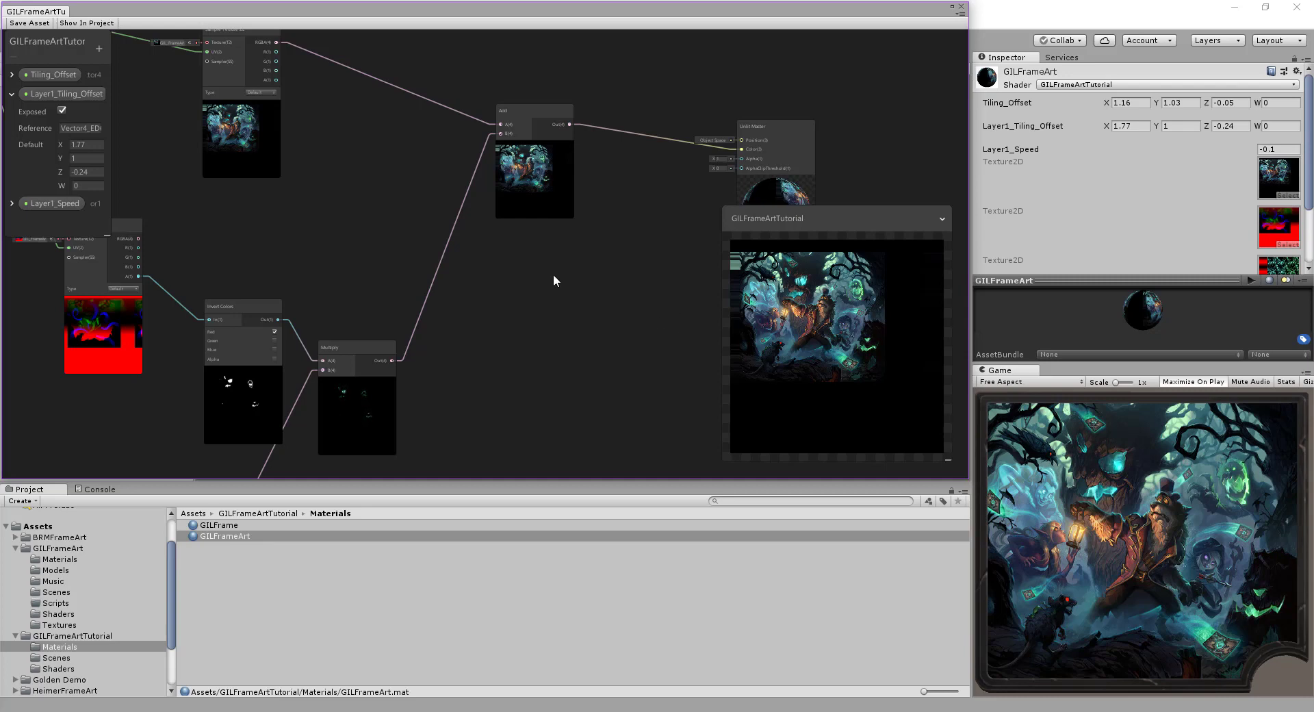
- Move the shader graph window out of the way and examine the framed artwork up close in the Scene view
left_click_drag(551, 21, 647, 515)
left_click(848, 285)
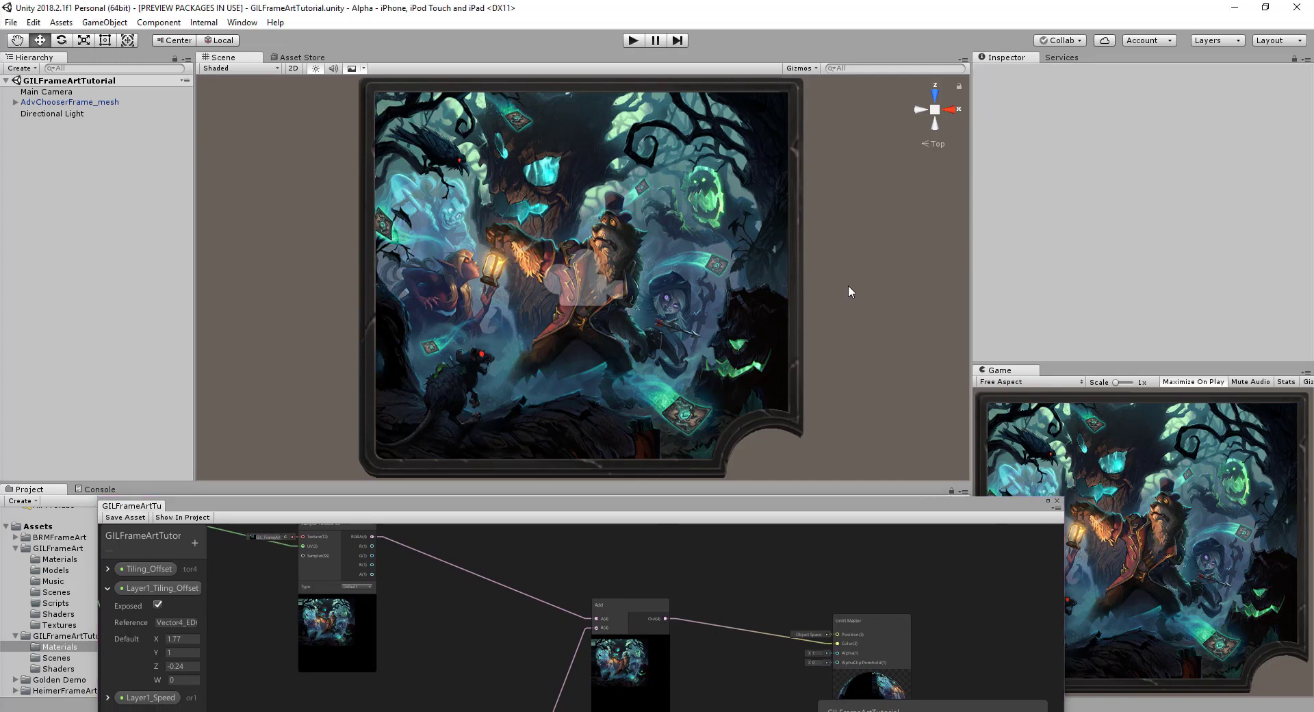
scroll(848, 285, "up", 3)
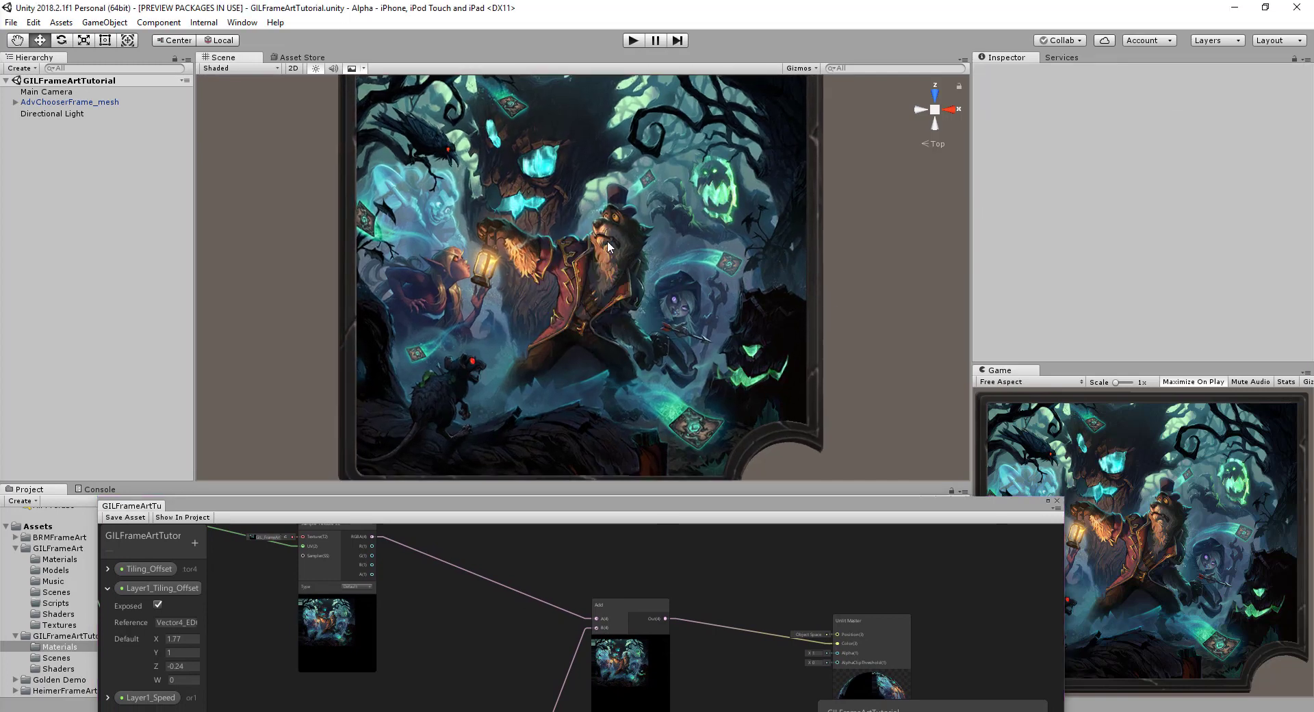
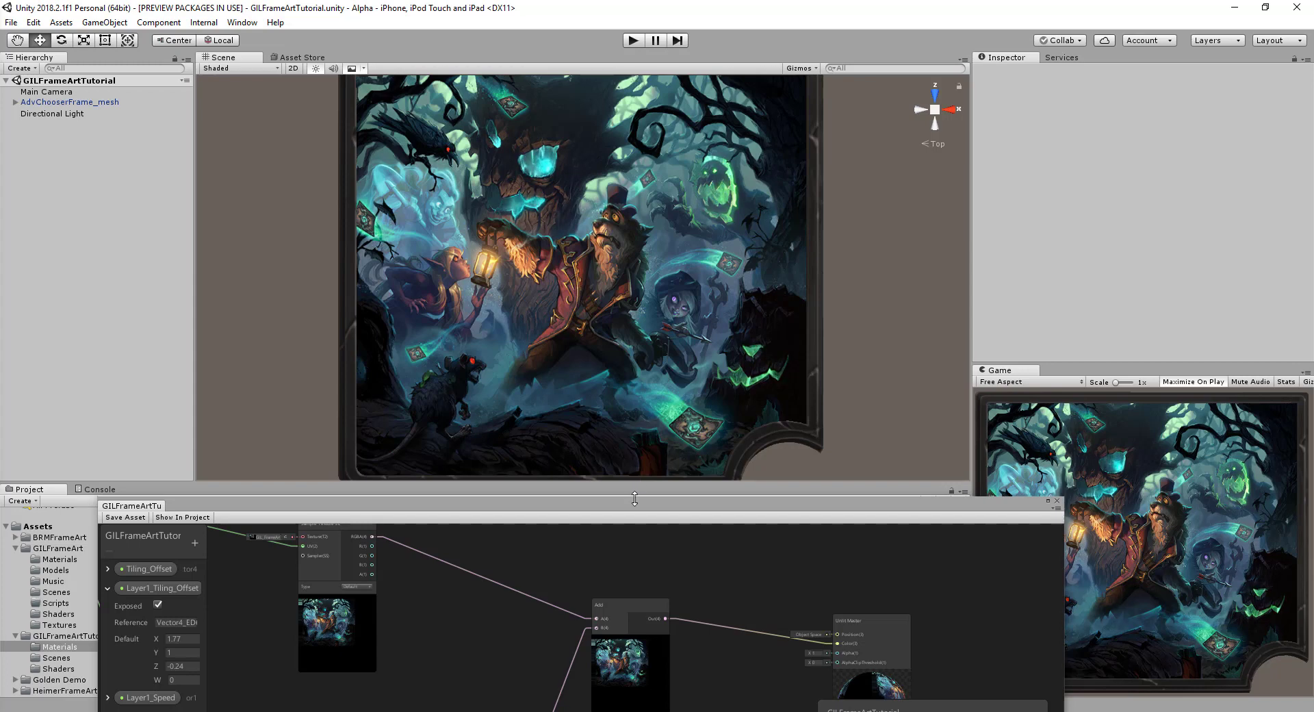
- Bring the shader graph window back up and expand the Layer1_Speed property to show its Default value
left_click_drag(626, 506, 551, 24)
middle_click_drag(453, 211, 598, 192)
scroll(515, 209, "down", 2)
middle_click_drag(321, 210, 465, 258)
middle_click_drag(243, 267, 263, 282)
scroll(263, 282, "down", 1)
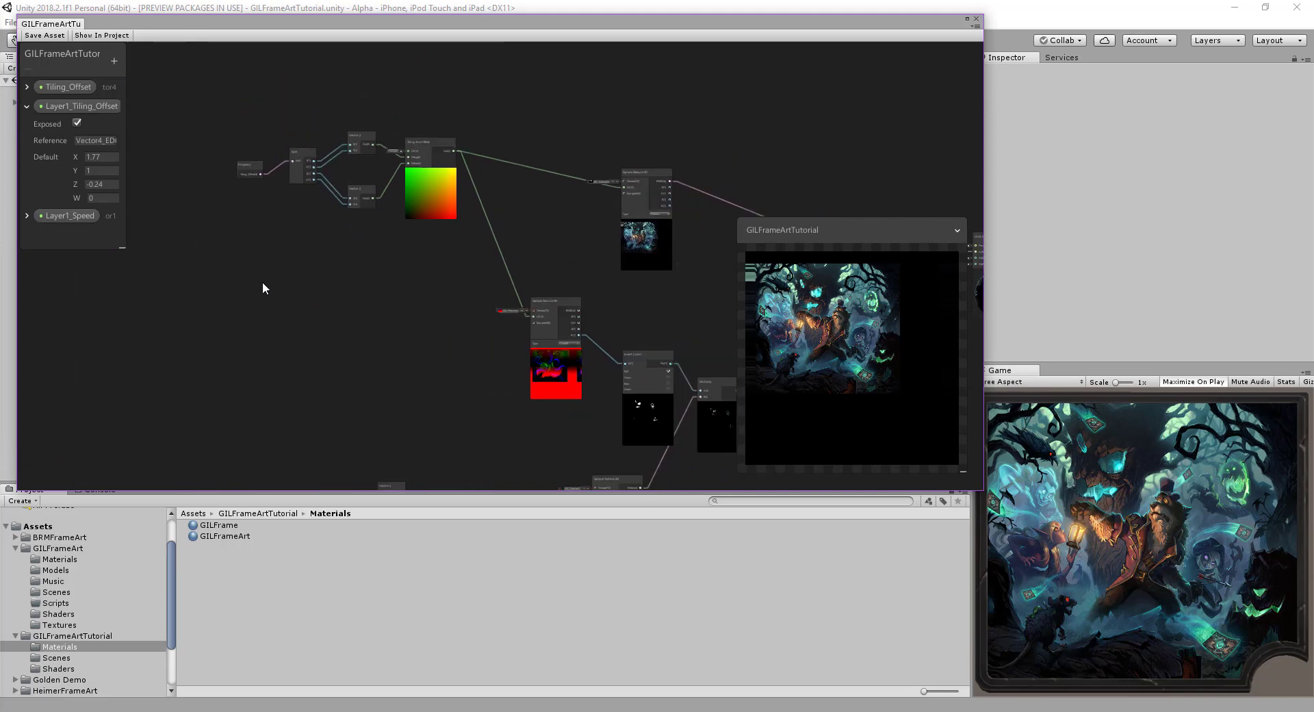
left_click(64, 216)
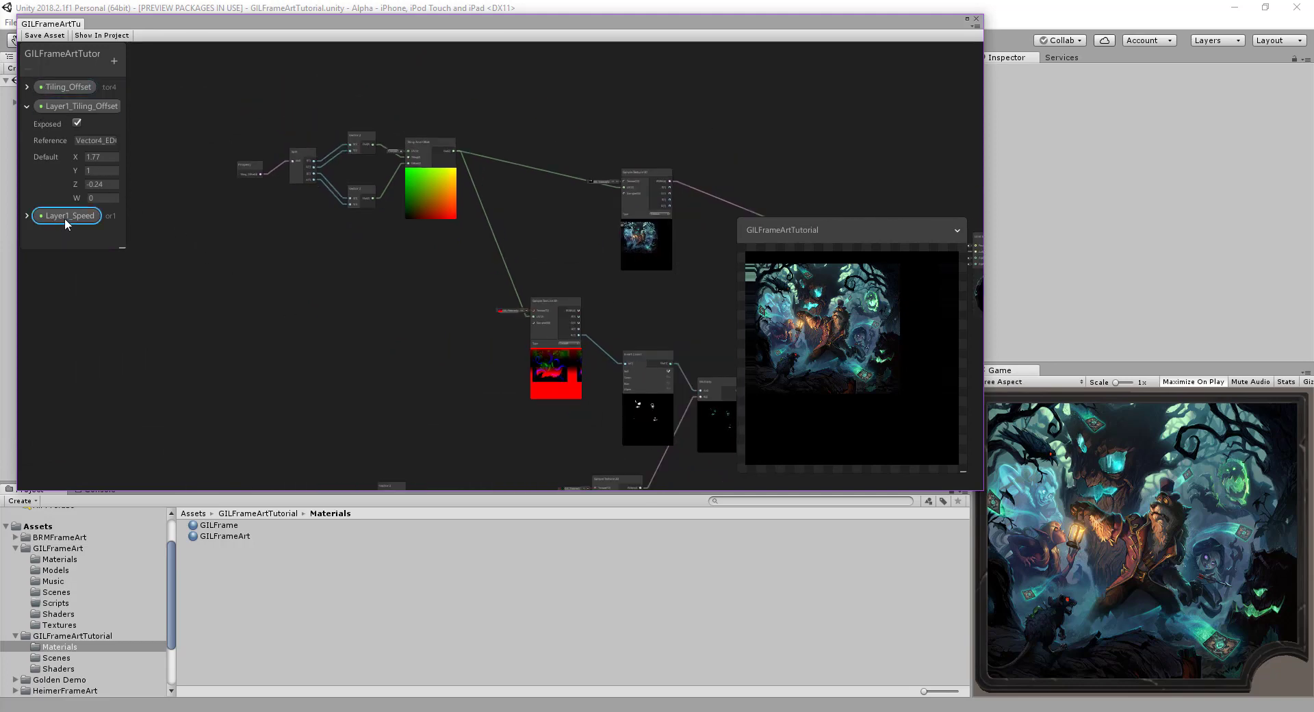
left_click(26, 215)
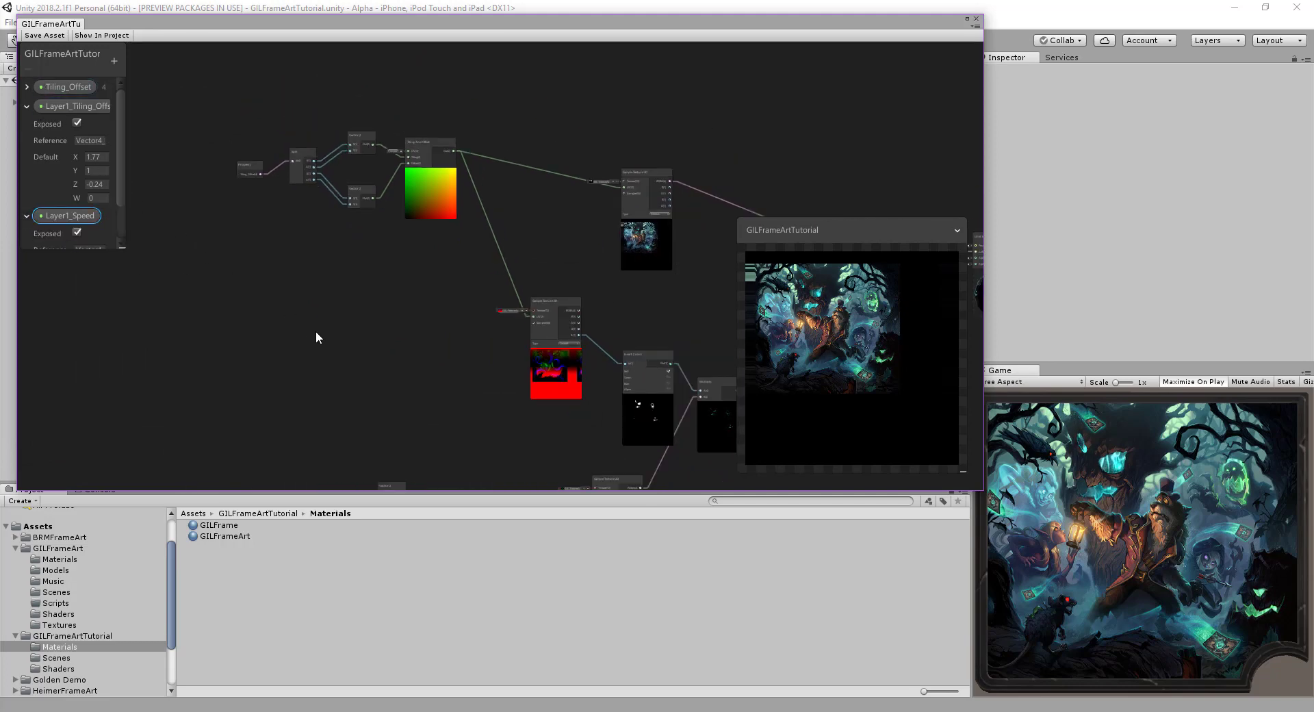
scroll(83, 229, "down", 3)
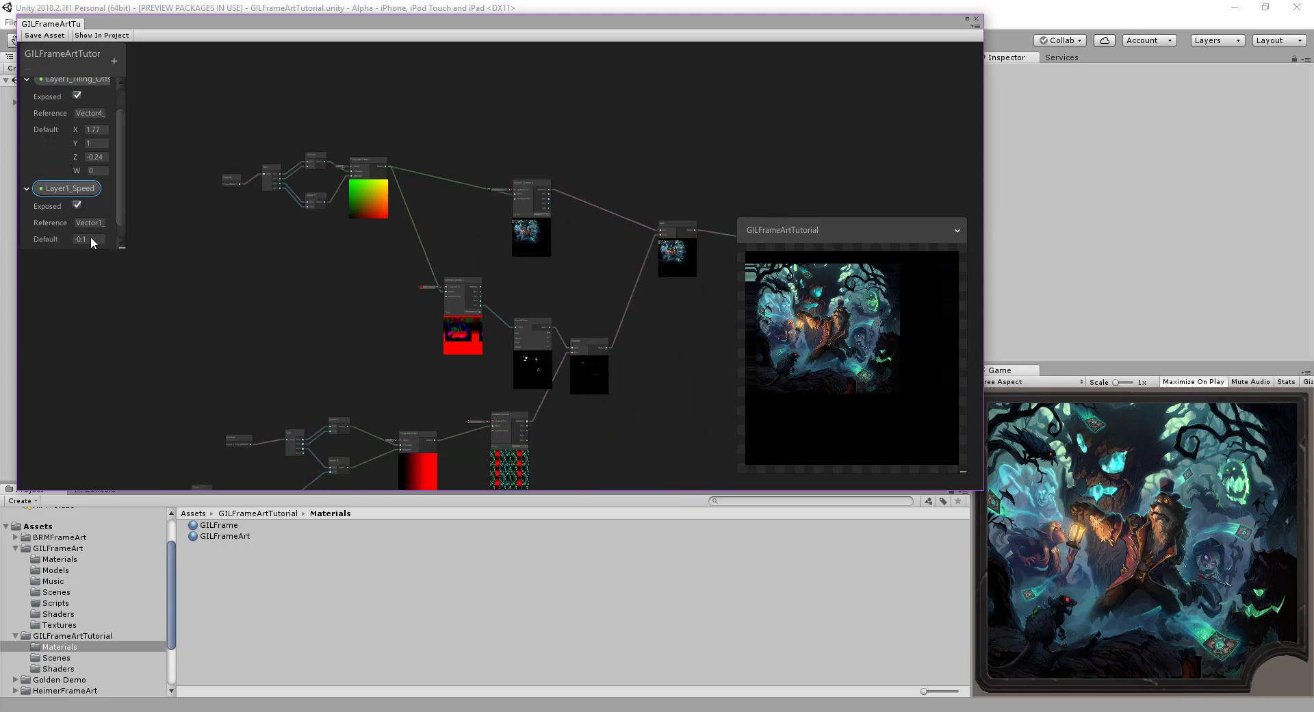
- Set Layer1_Speed to -0.08 on the GILFrameArt material
left_click(226, 536)
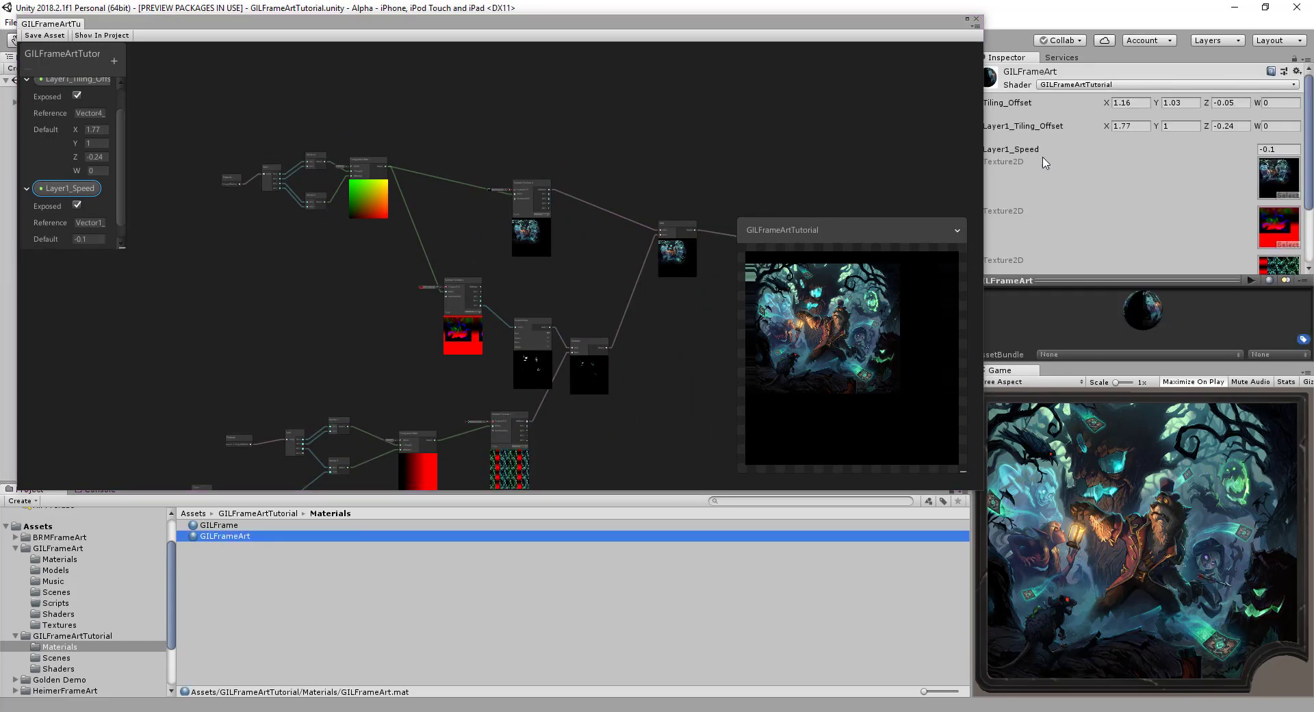
left_click(1284, 150)
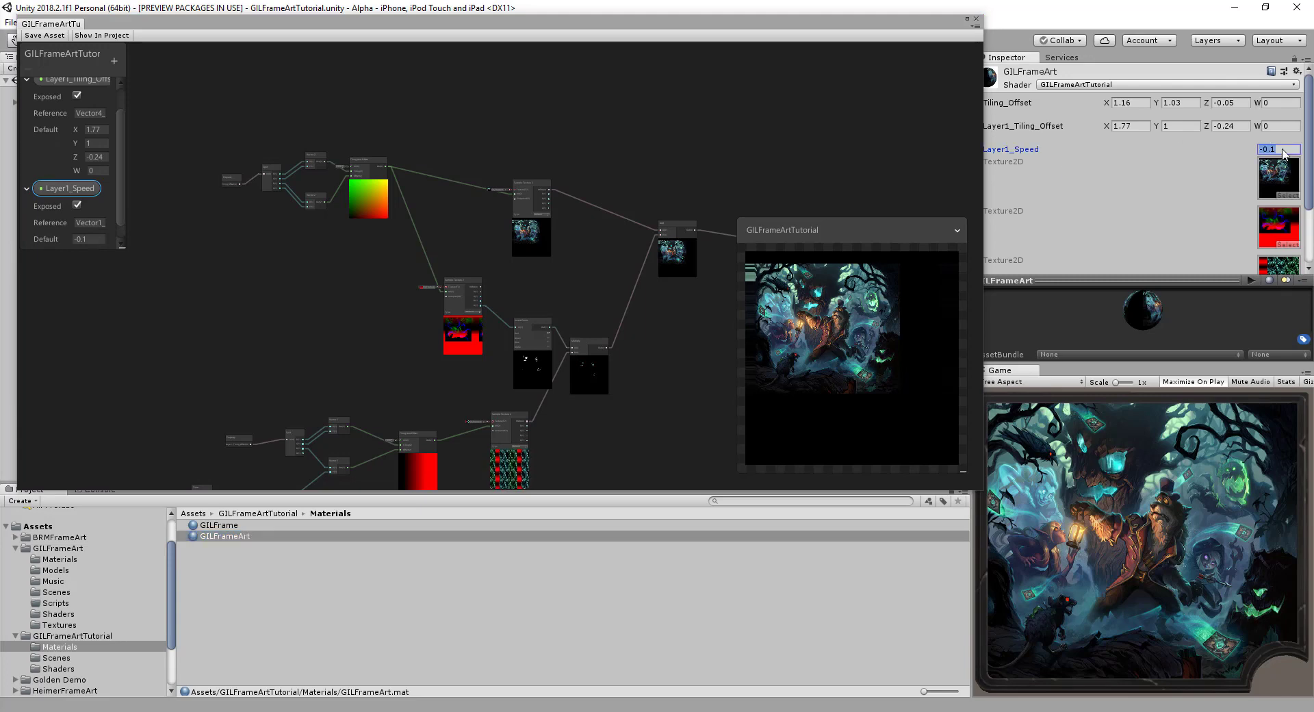
key("BackSpace")
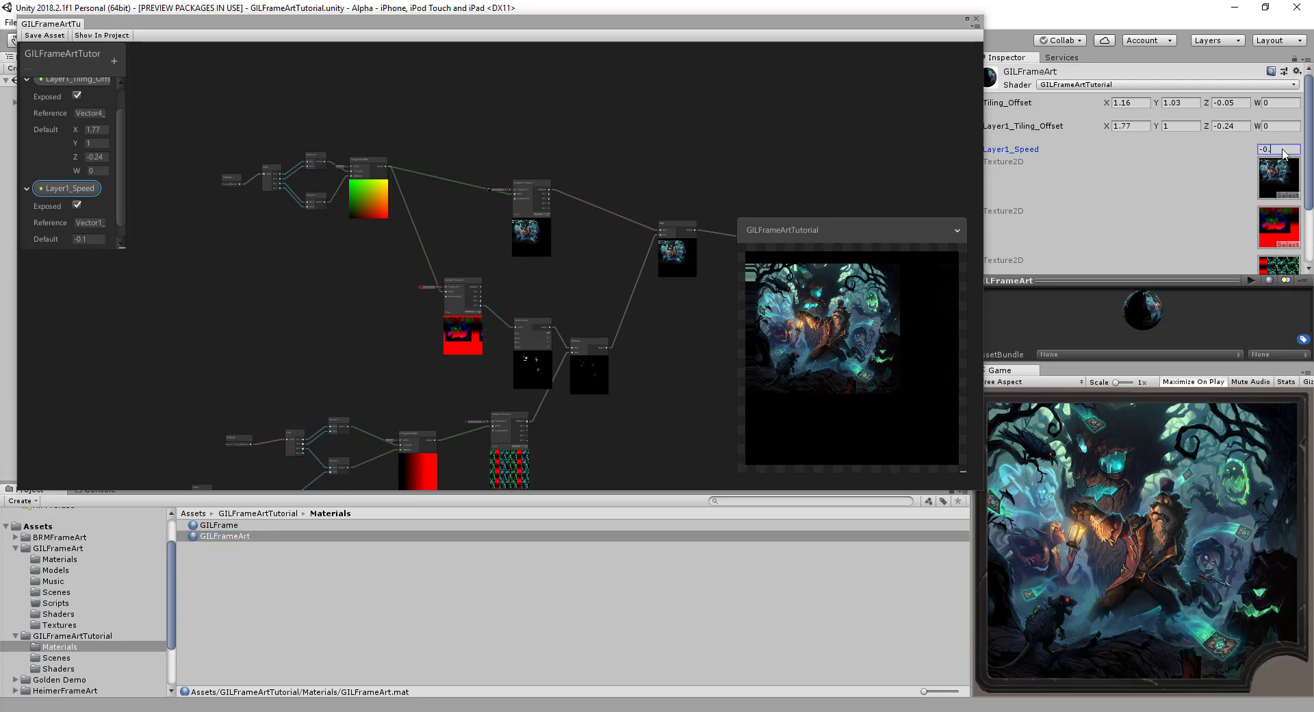
type("08")
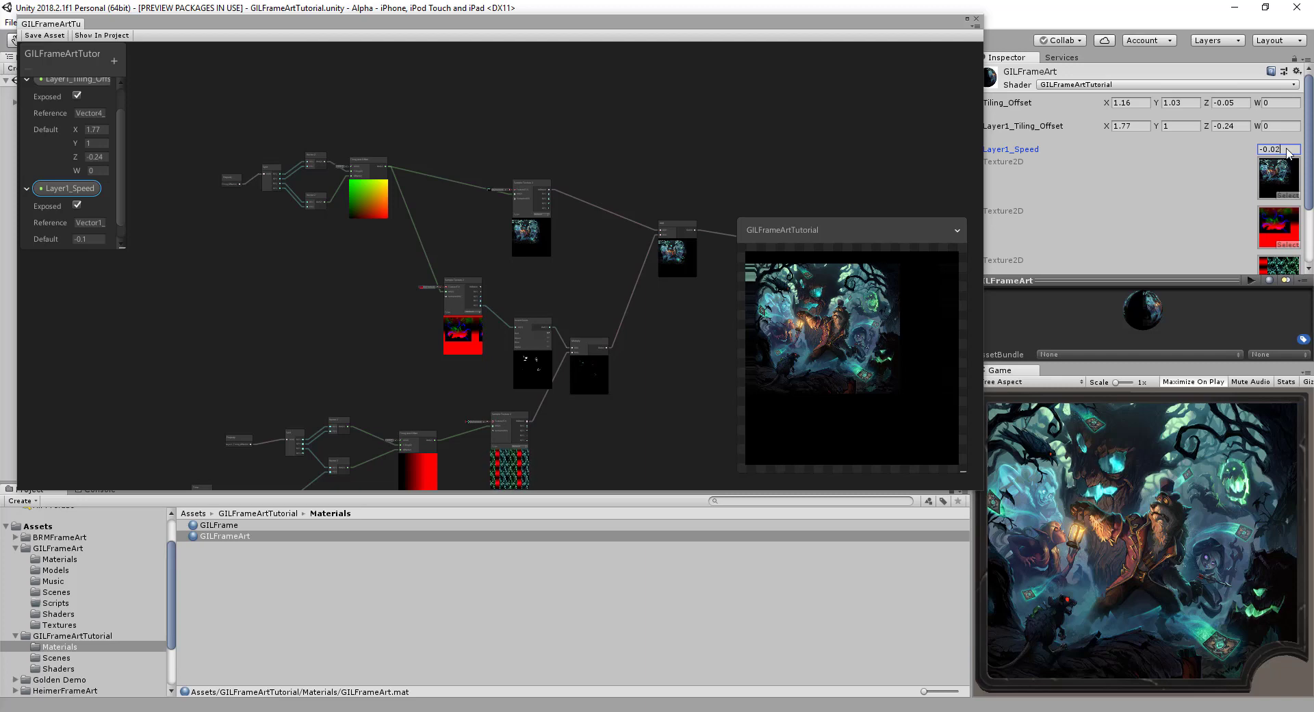
key("BackSpace")
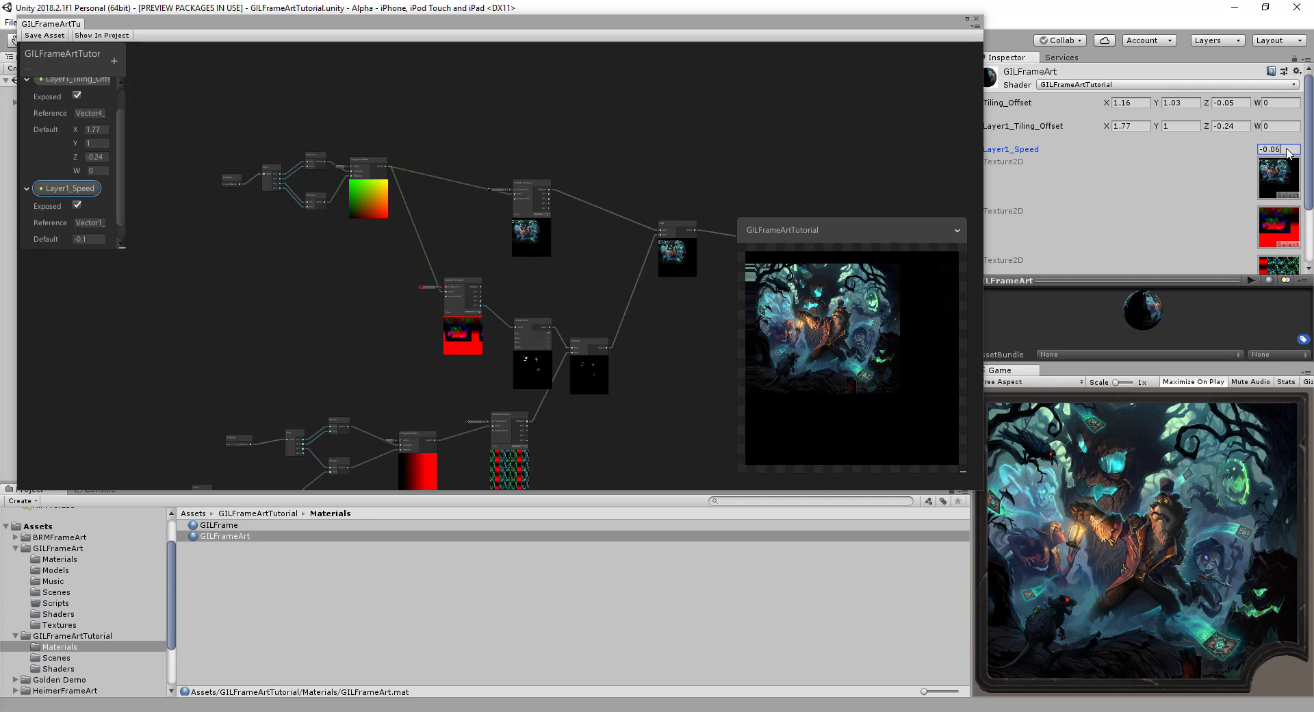
type("8")
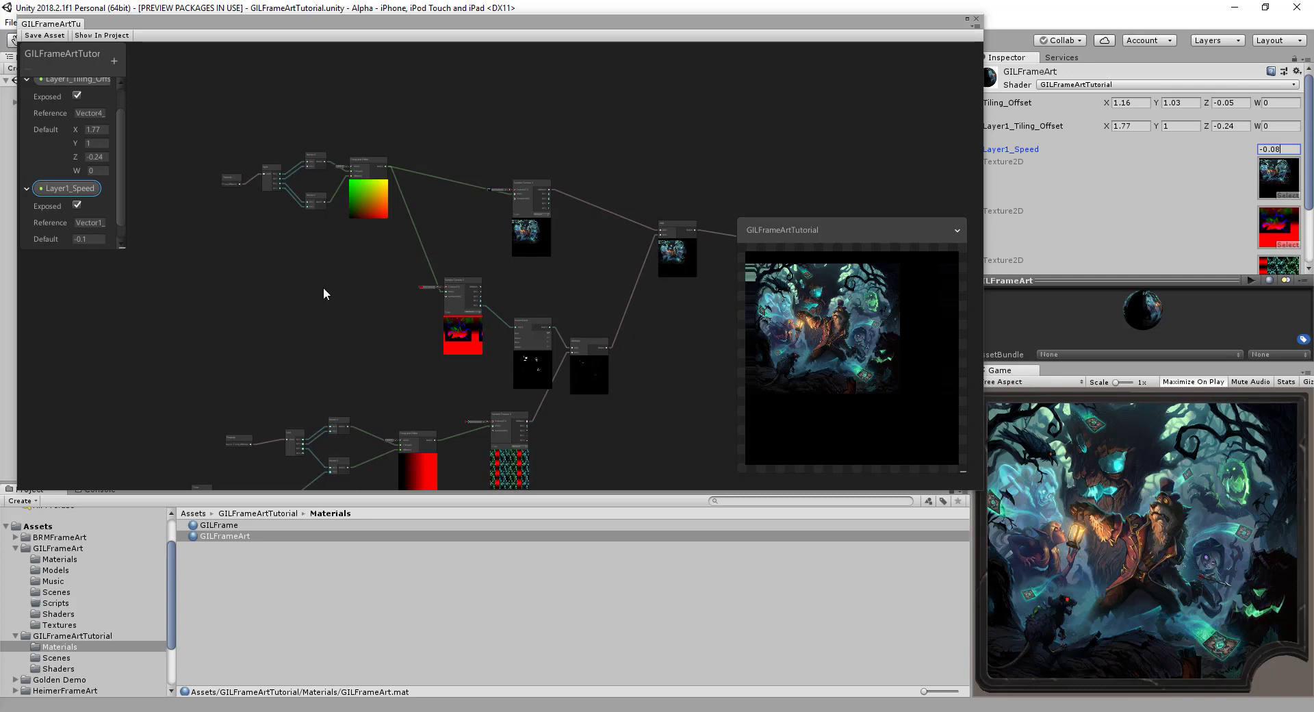
- Set the Default value of the graph's Layer1_Speed property to -0.8
middle_click_drag(323, 289, 410, 178)
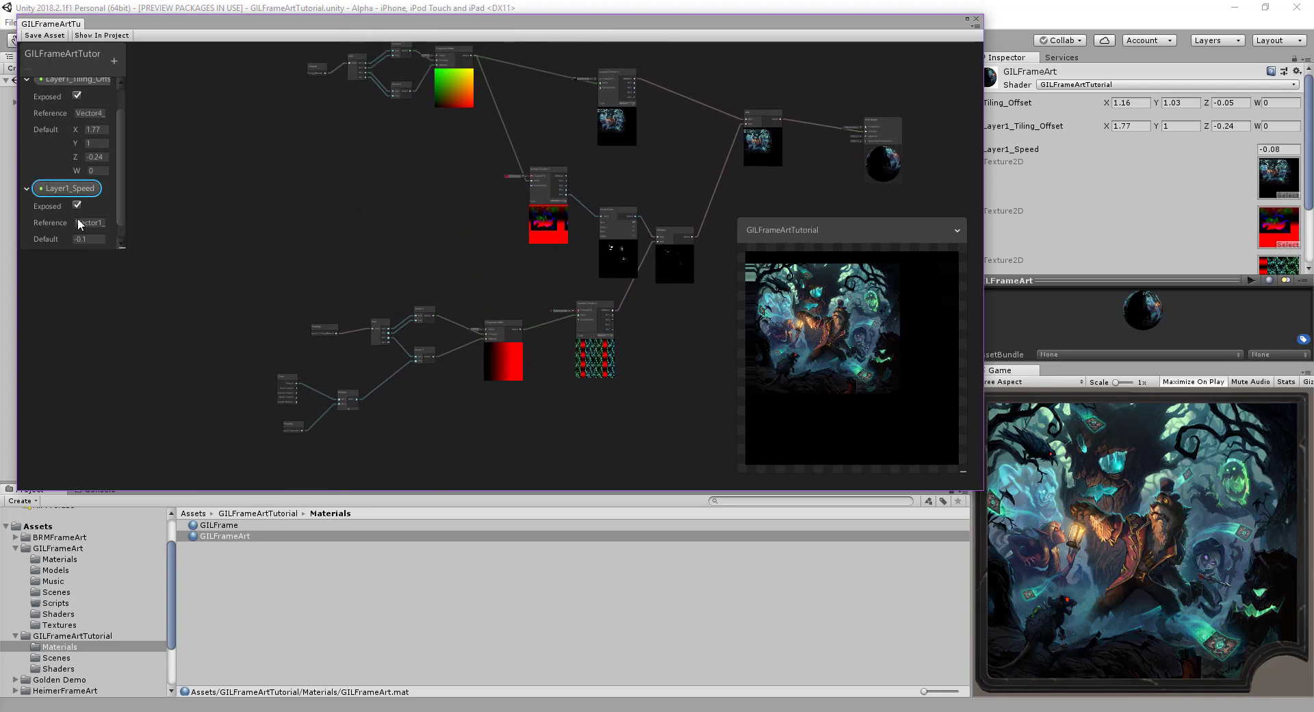
key("BackSpace")
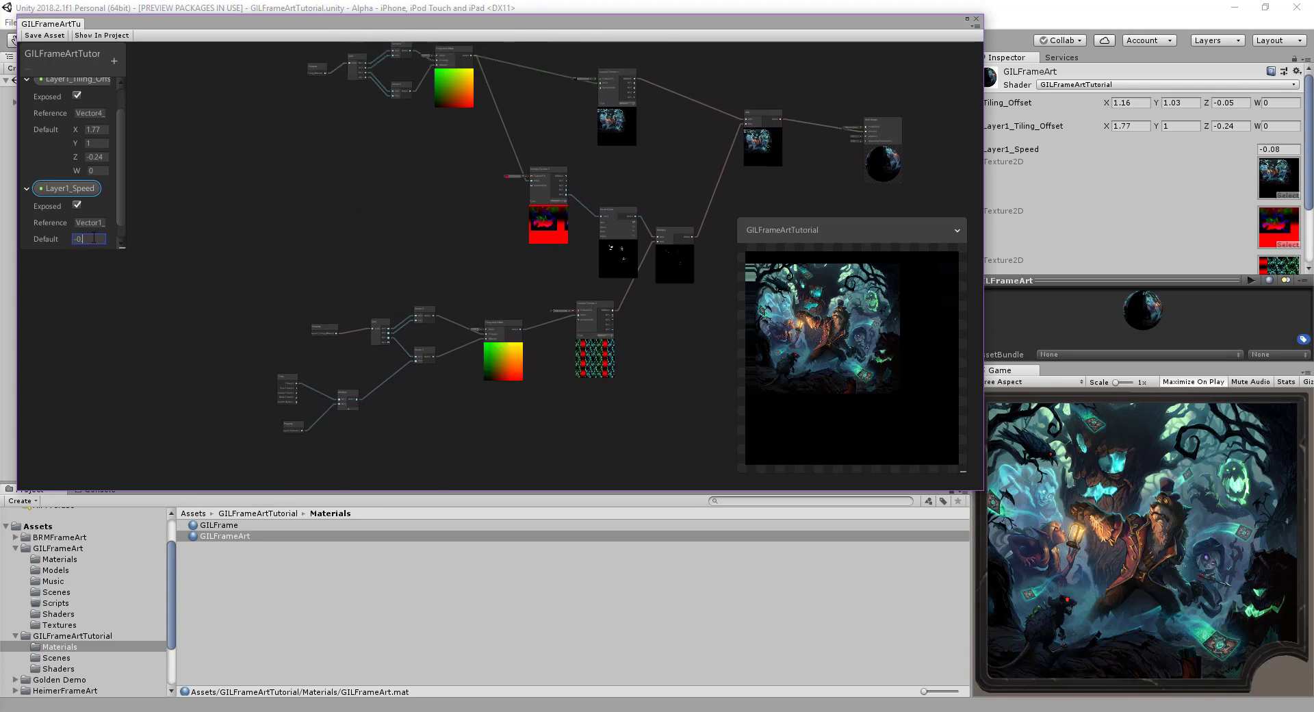
type("8")
left_click(277, 253)
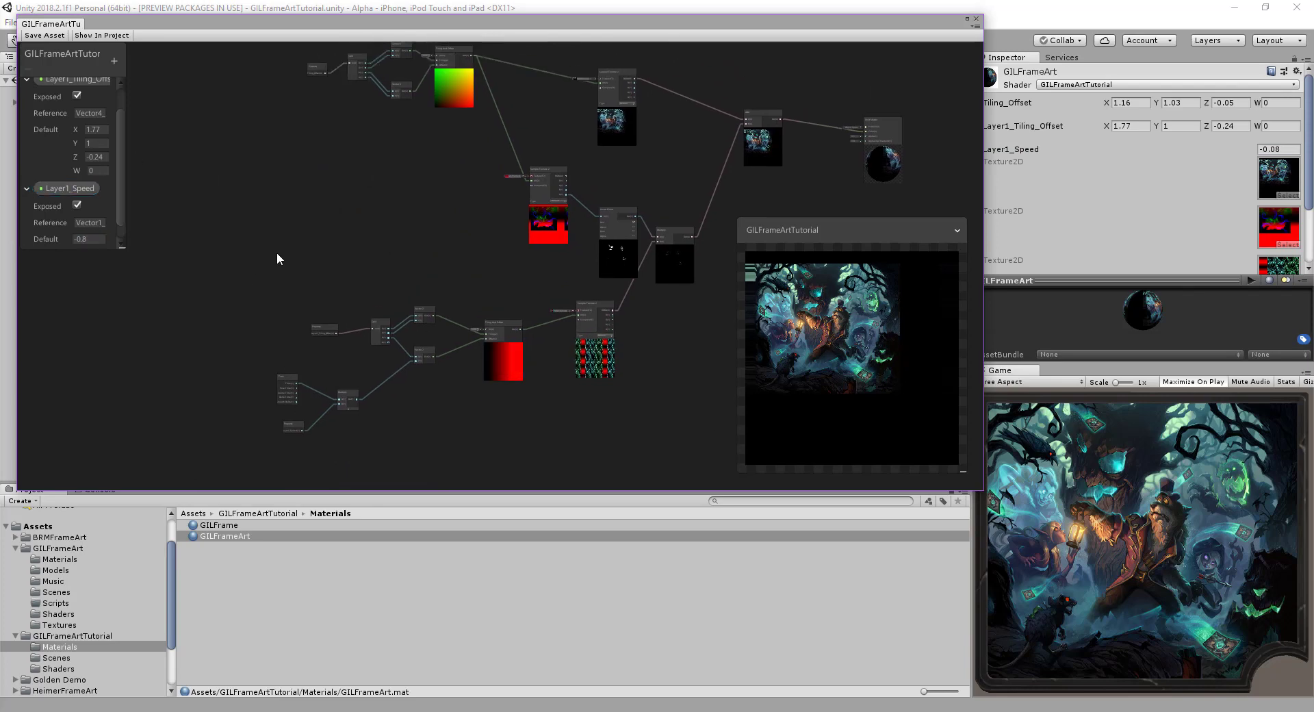
- Examine the Layer 1 node chain from the tiling, offset and speed properties through to its Sample Texture 2D
scroll(324, 291, "up", 3)
middle_click_drag(425, 480, 483, 306)
scroll(483, 307, "up", 2)
middle_click_drag(527, 259, 420, 303)
scroll(421, 302, "up", 2)
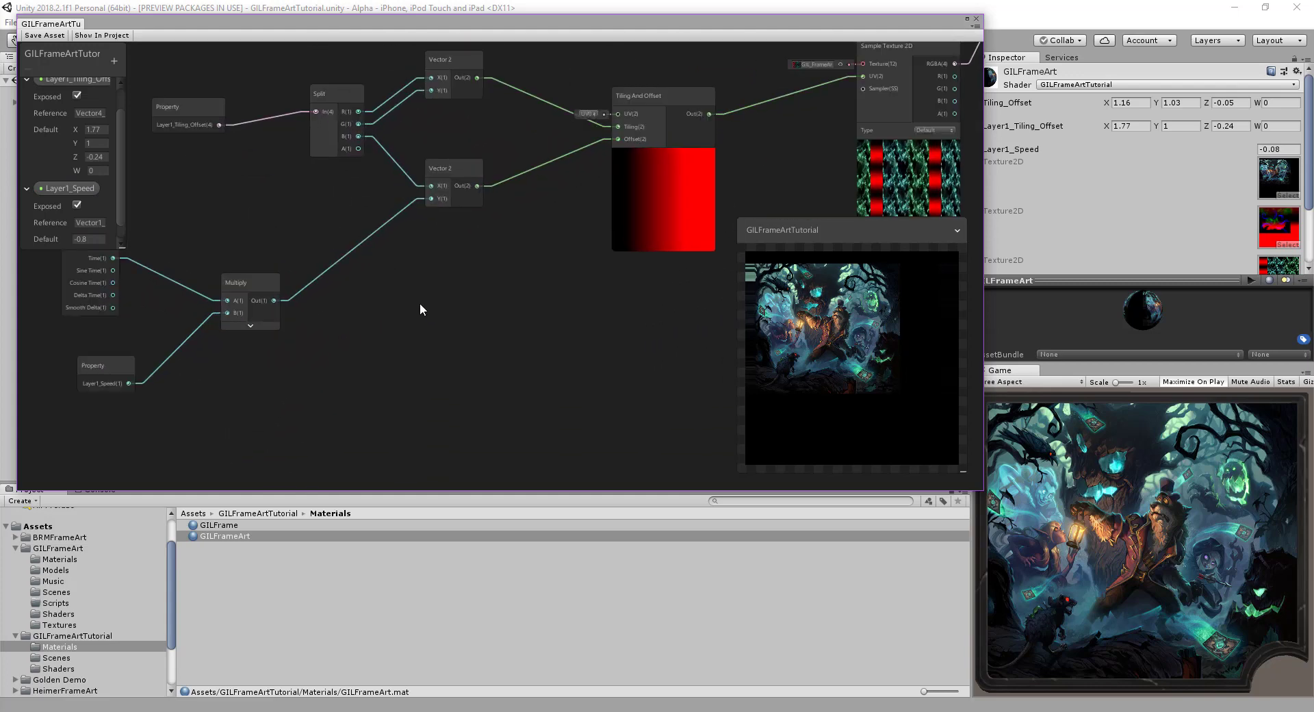
middle_click_drag(513, 303, 392, 311)
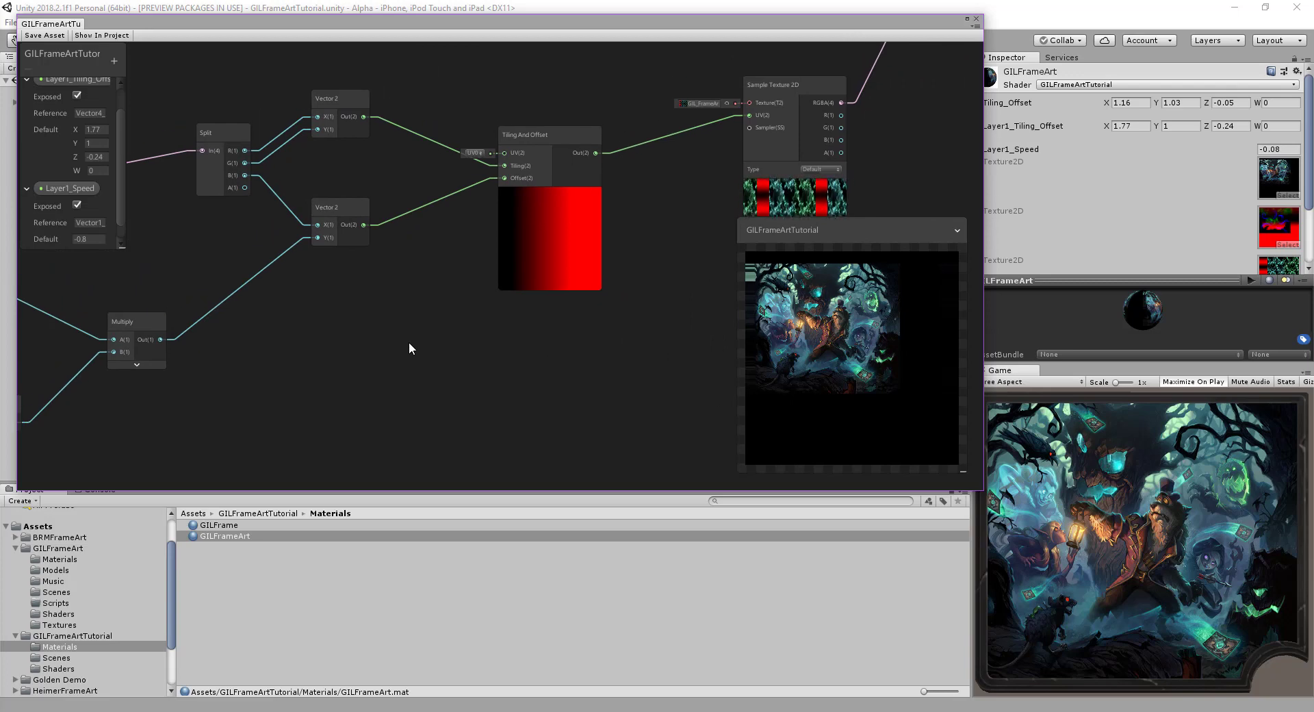
- Set the Default value of the graph's Layer1_Speed property to -0.08
middle_click_drag(660, 245, 587, 296)
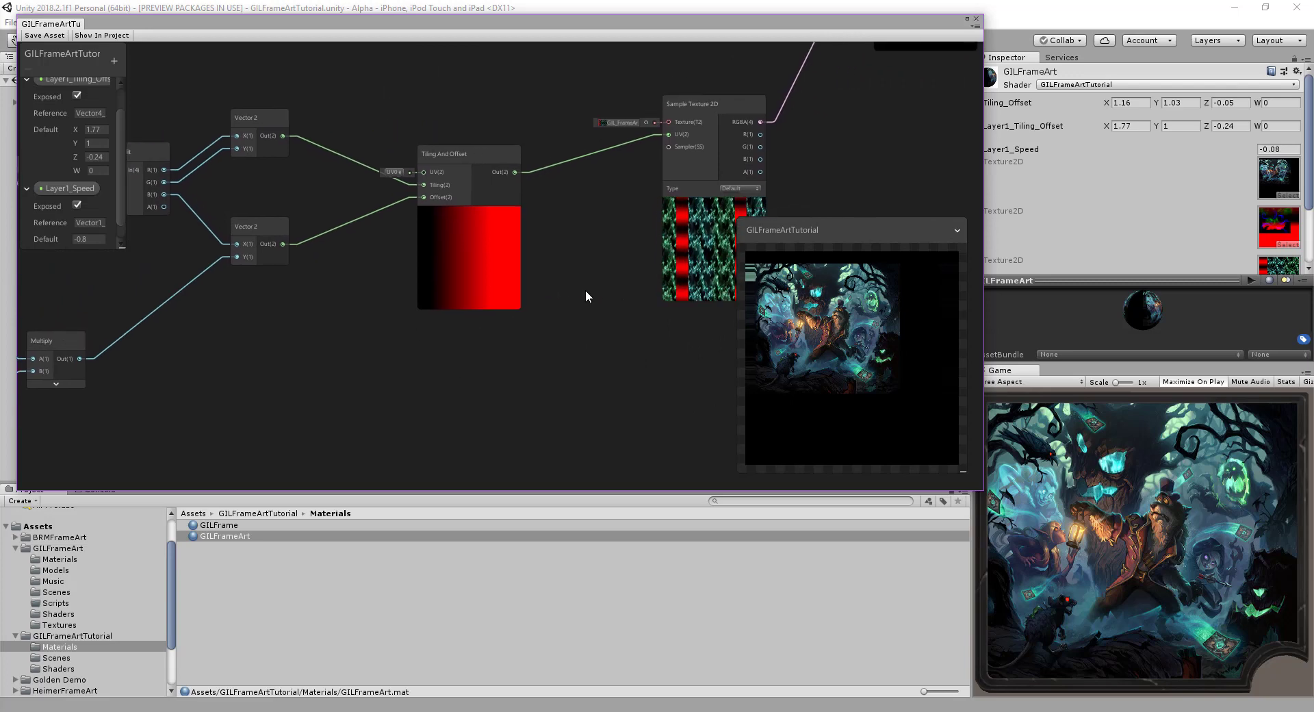
left_click(93, 239)
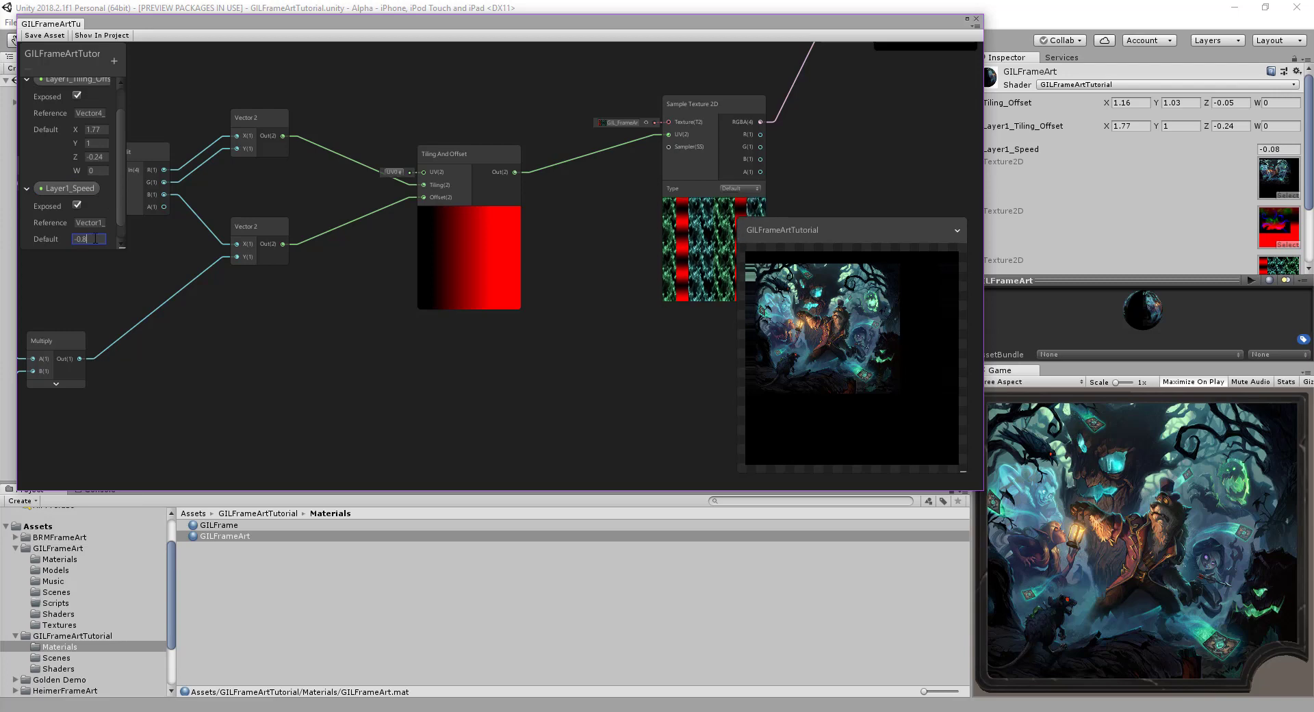
type("-0.08")
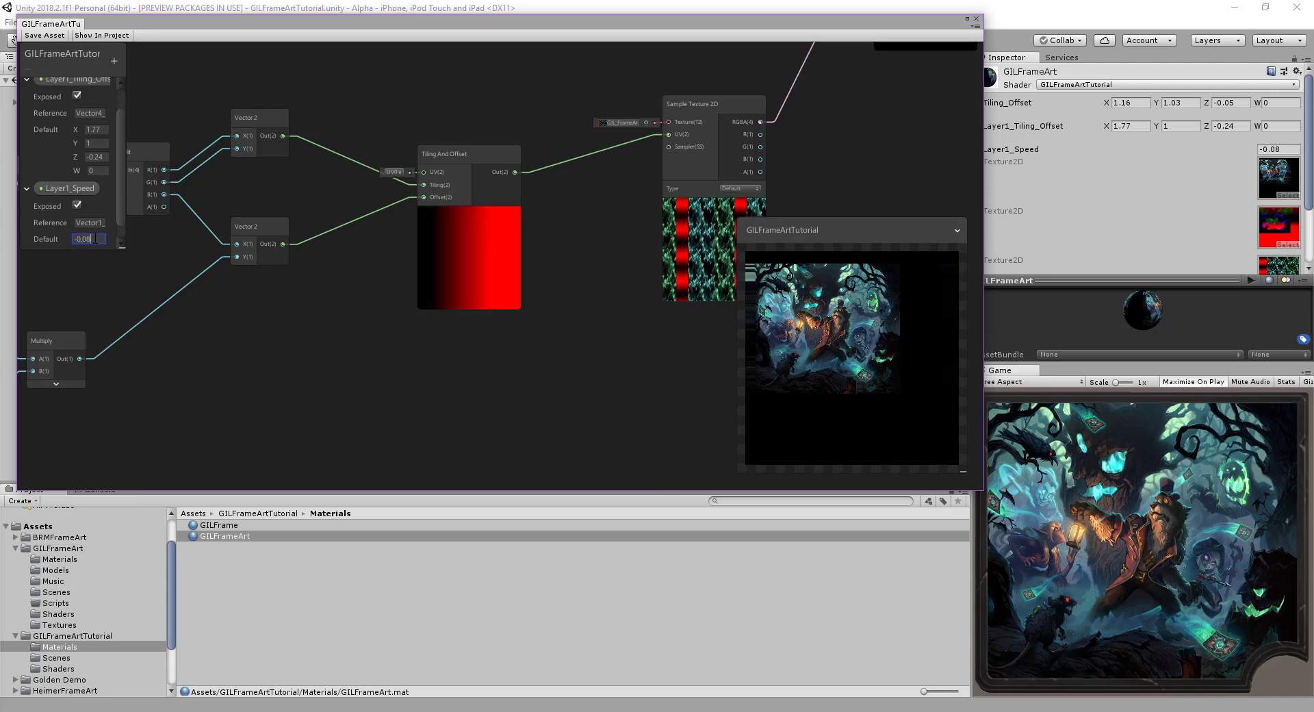
left_click(366, 357)
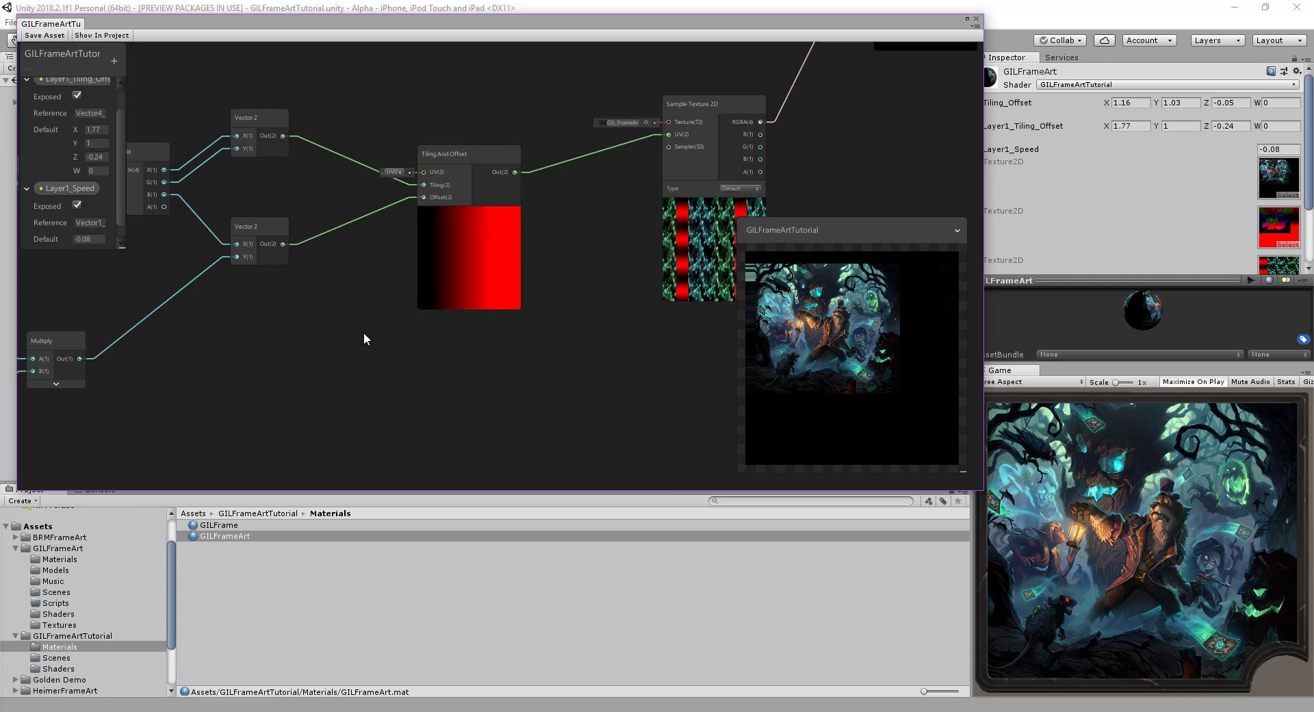
- Move the main preview closer to the graph's lower corner, away from the Layer 1 Sample Texture 2D node
middle_click_drag(602, 287, 639, 298)
middle_click_drag(357, 336, 558, 356)
middle_click_drag(456, 376, 510, 337)
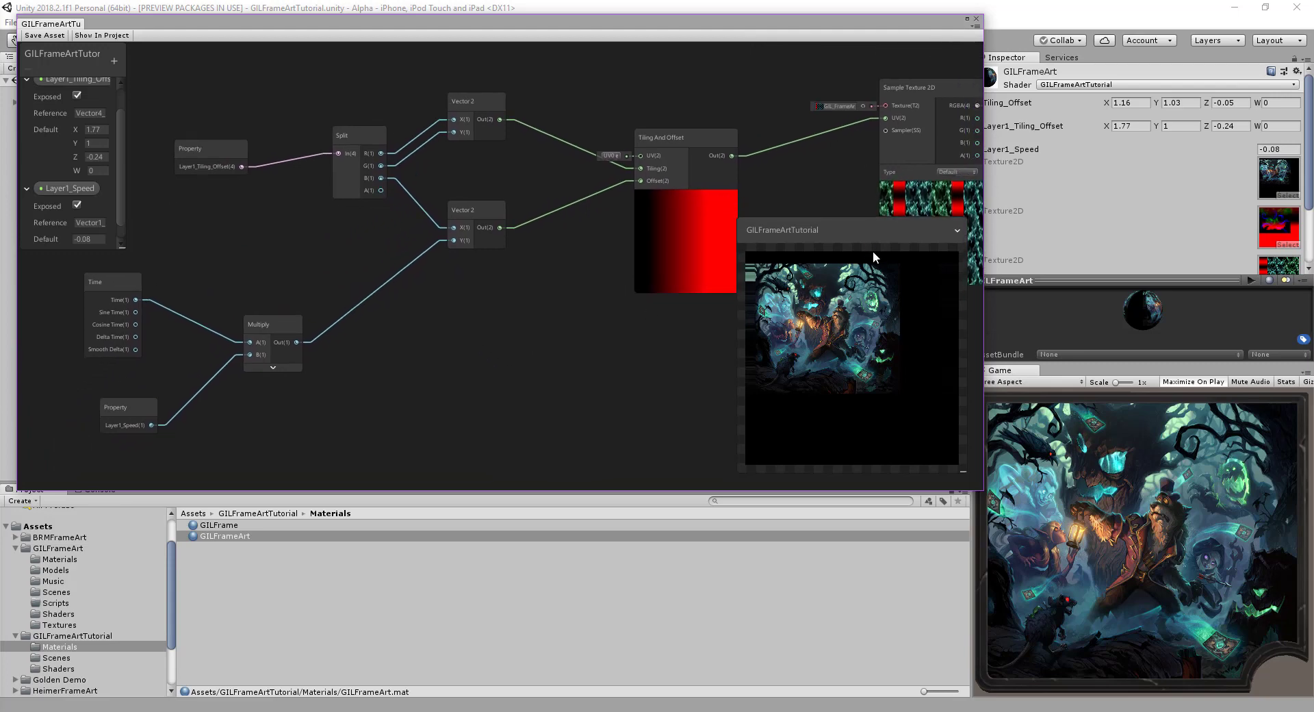
left_click_drag(868, 239, 882, 276)
middle_click_drag(787, 217, 593, 201)
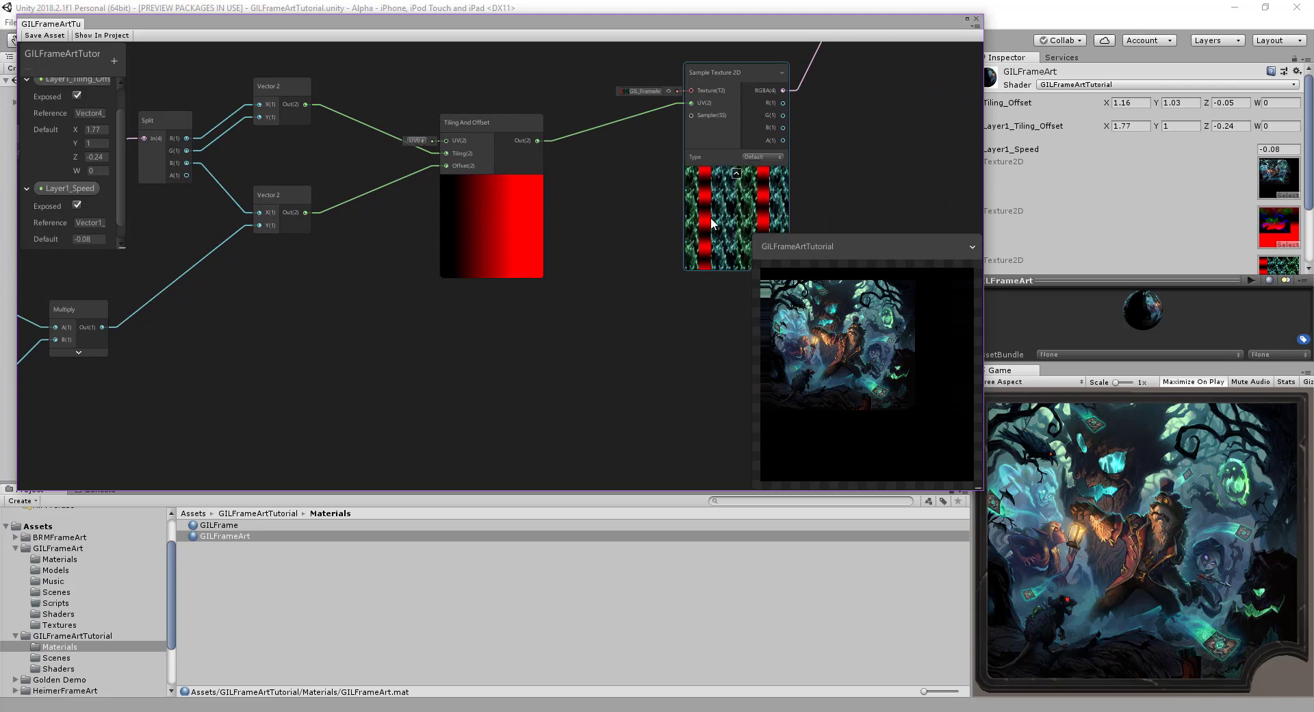
- Set the Y value of Layer1_Tiling_Offset to 1.6 on the GILFrameArt material and in the graph property's Default
left_click(412, 377)
middle_click_drag(412, 372, 582, 388)
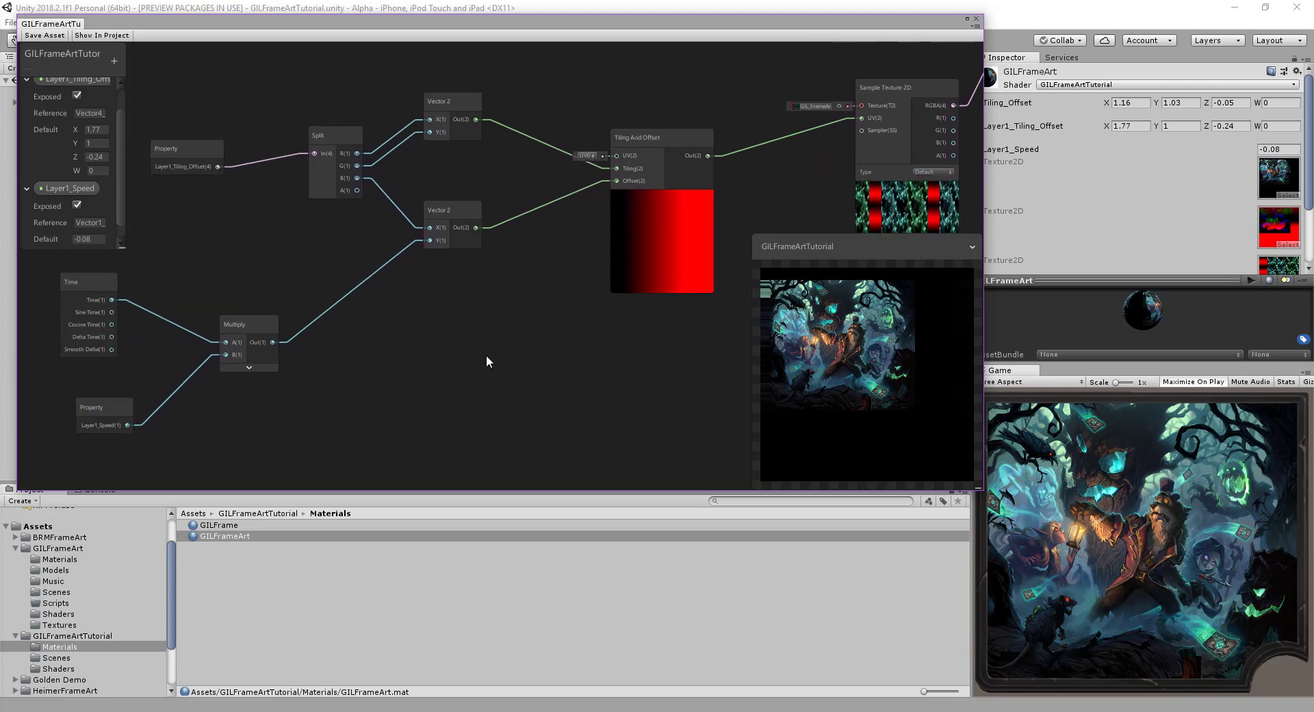
middle_click_drag(434, 305, 495, 334)
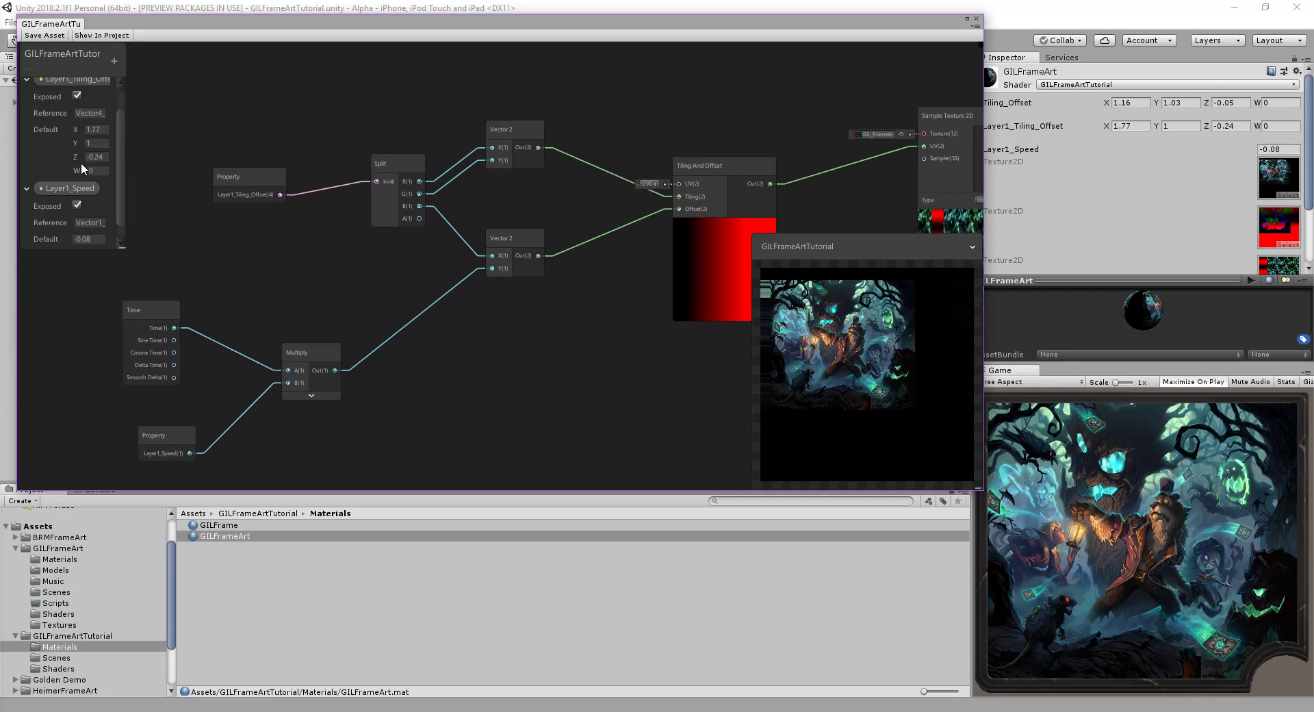
middle_click_drag(377, 260, 410, 277)
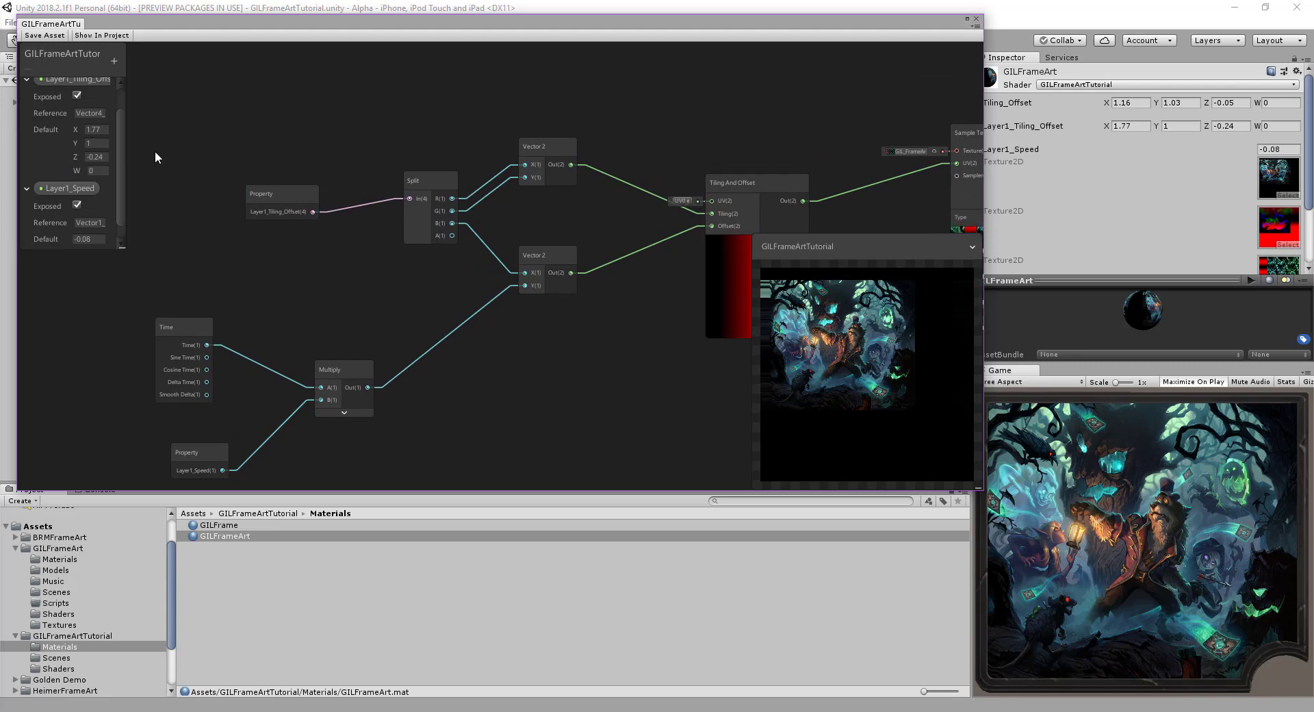
left_click(1178, 124)
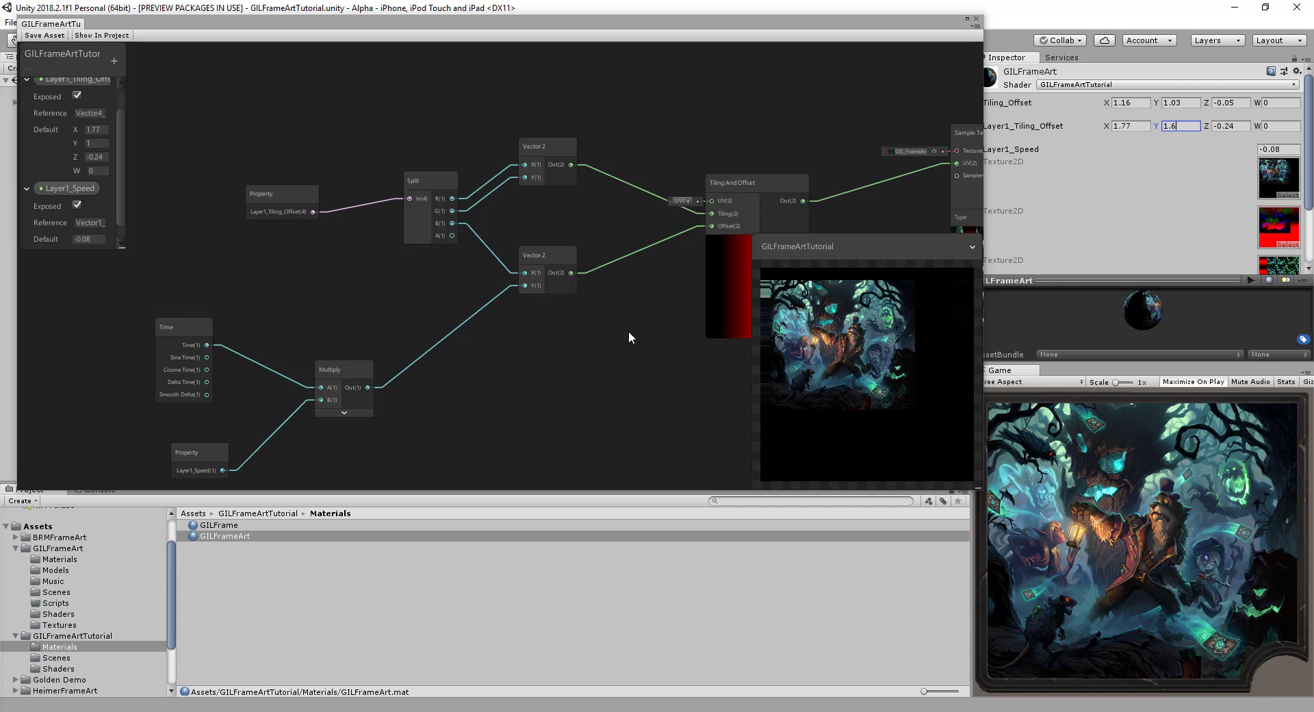
middle_click_drag(628, 330, 564, 331)
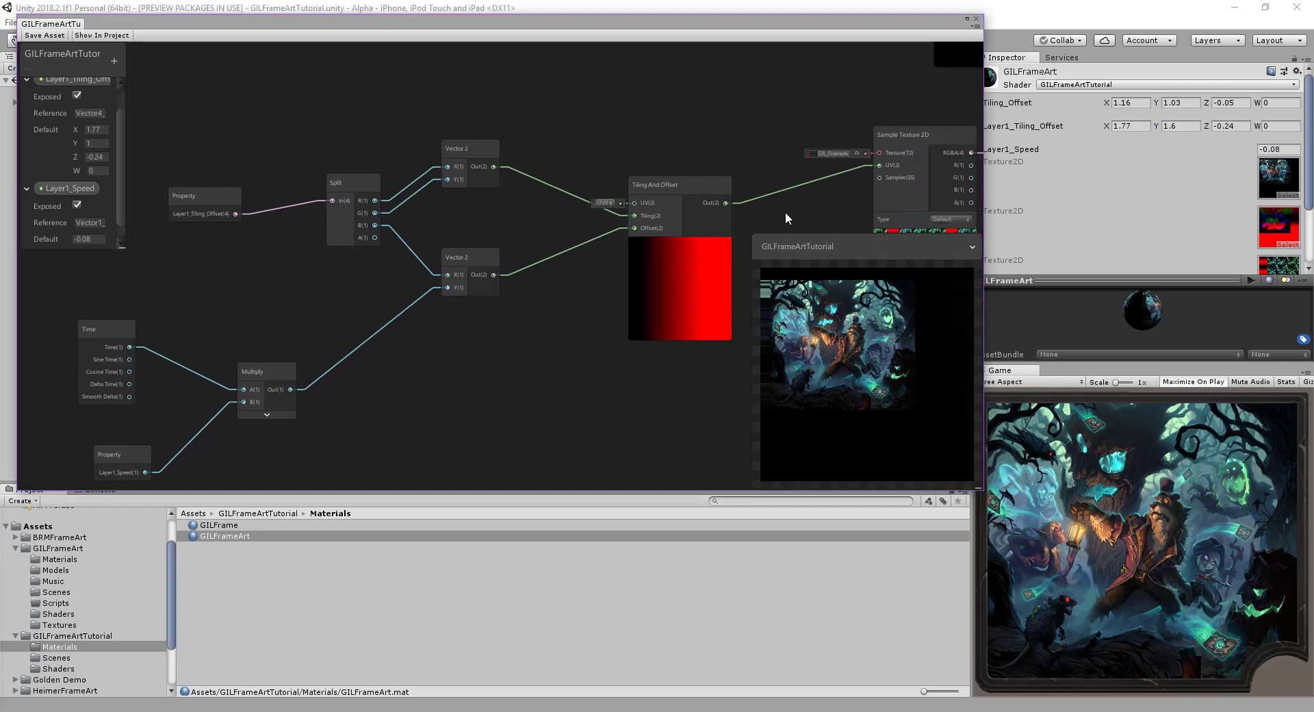
middle_click_drag(786, 211, 629, 228)
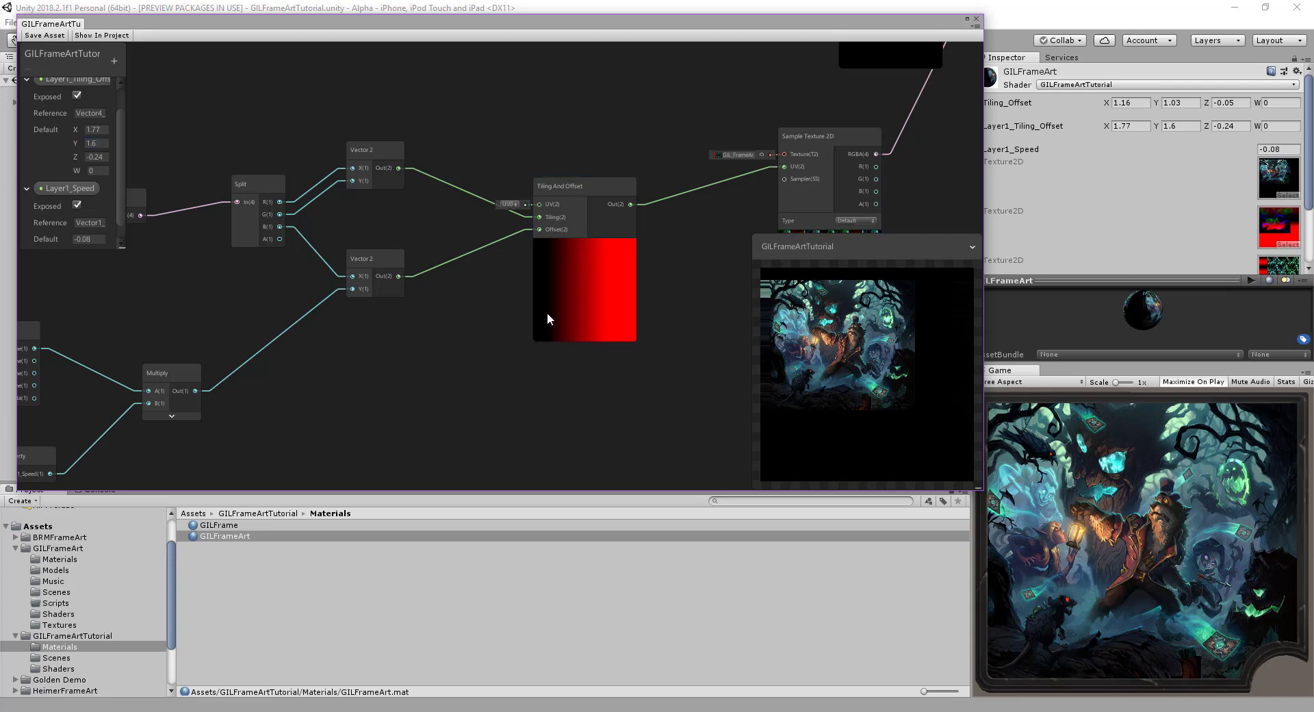
- Move the mask's Sample Texture 2D and Invert Colors nodes up and away from the Multiply node to space out the graph
middle_click_drag(624, 145, 464, 158)
scroll(468, 162, "down", 1)
scroll(468, 157, "down", 1)
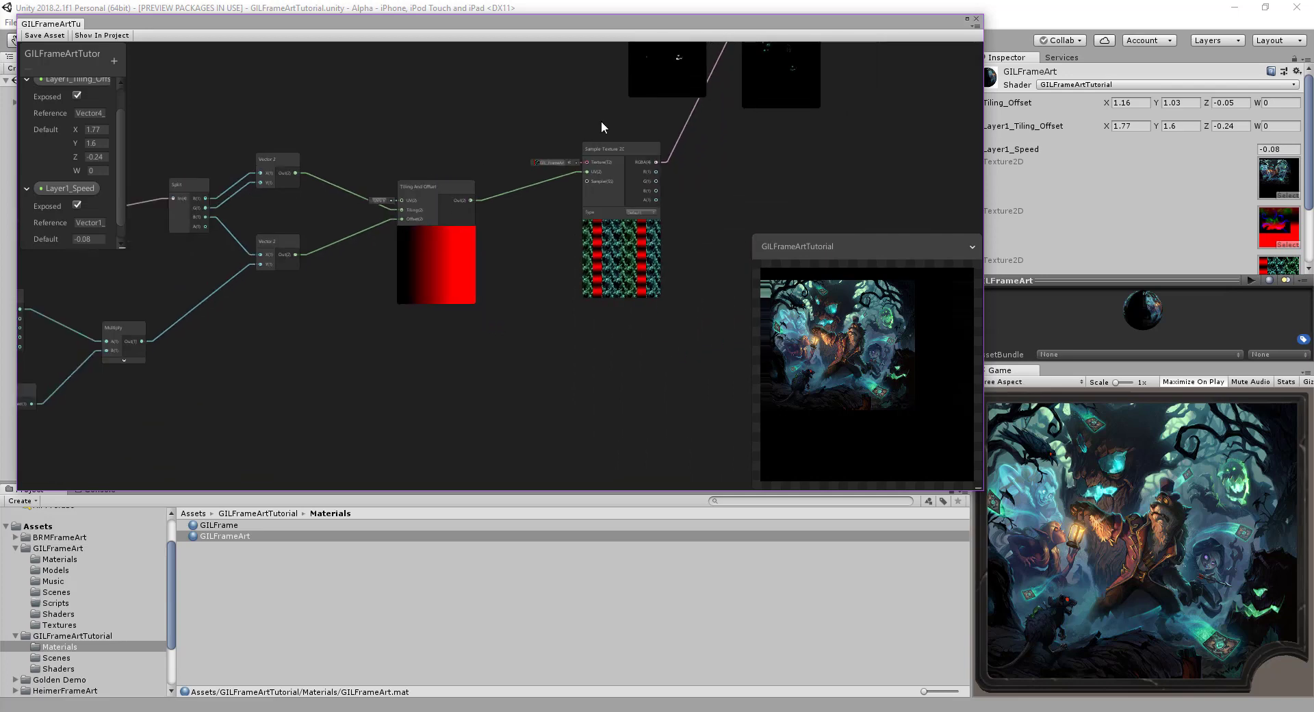
middle_click_drag(583, 119, 459, 236)
middle_click_drag(453, 182, 545, 248)
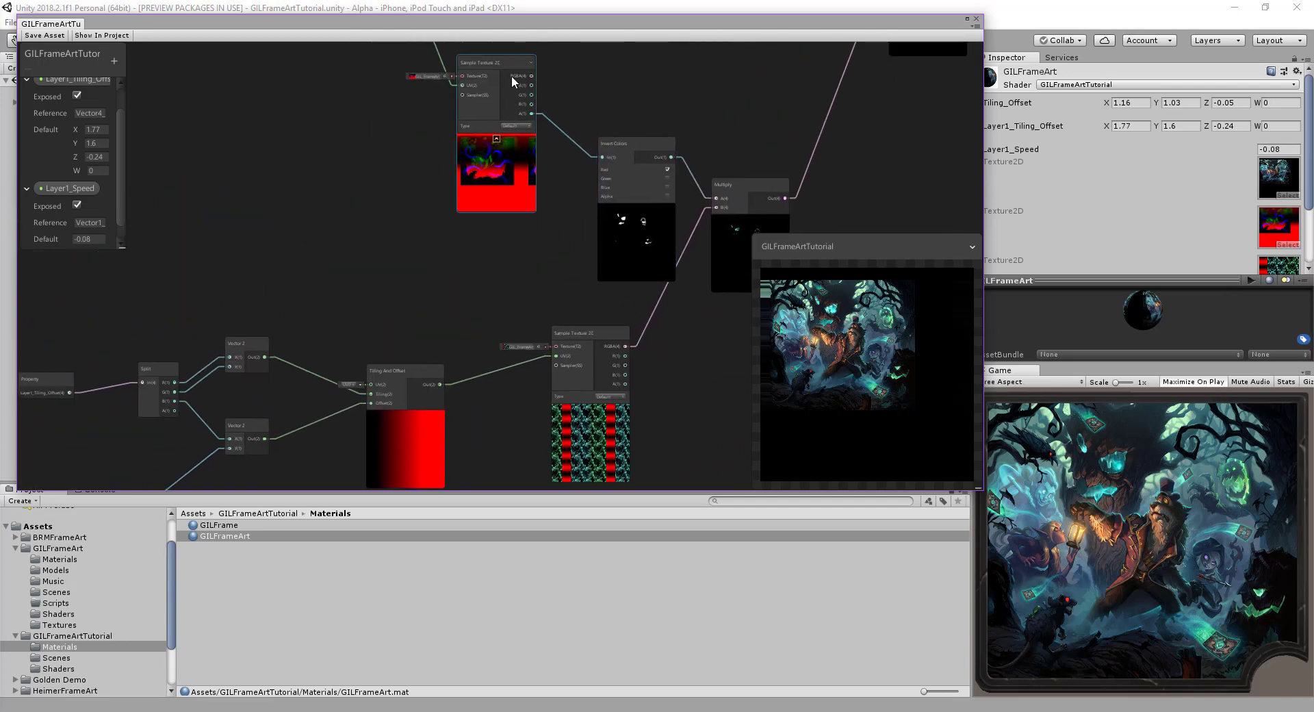
left_click_drag(484, 56, 439, 35)
left_click_drag(637, 170, 587, 112)
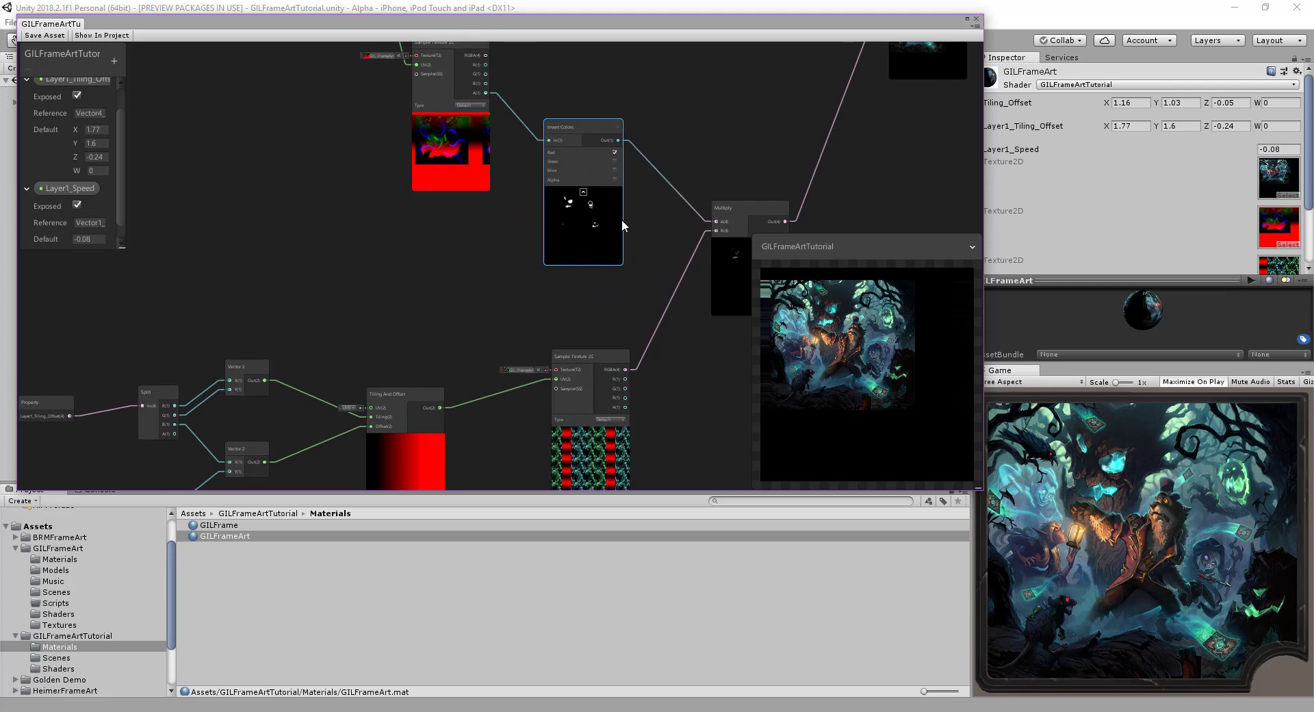
middle_click_drag(621, 219, 666, 160)
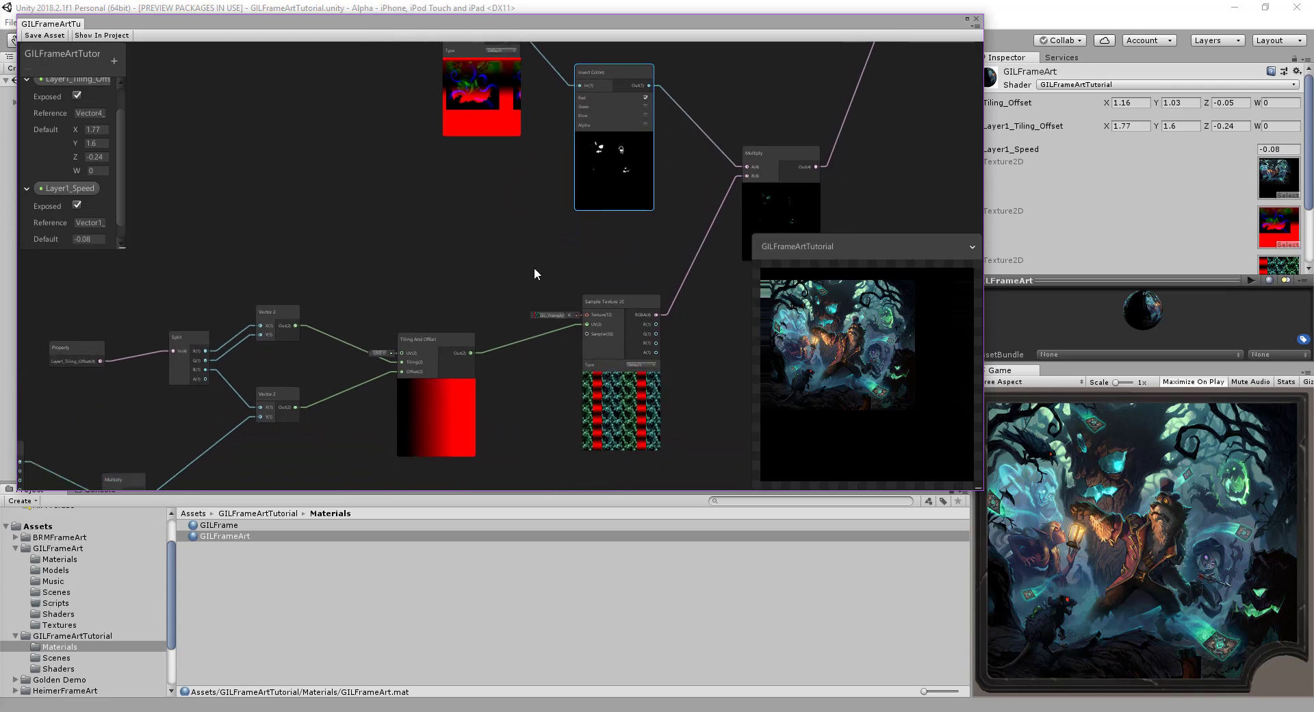
middle_click_drag(693, 399, 616, 361)
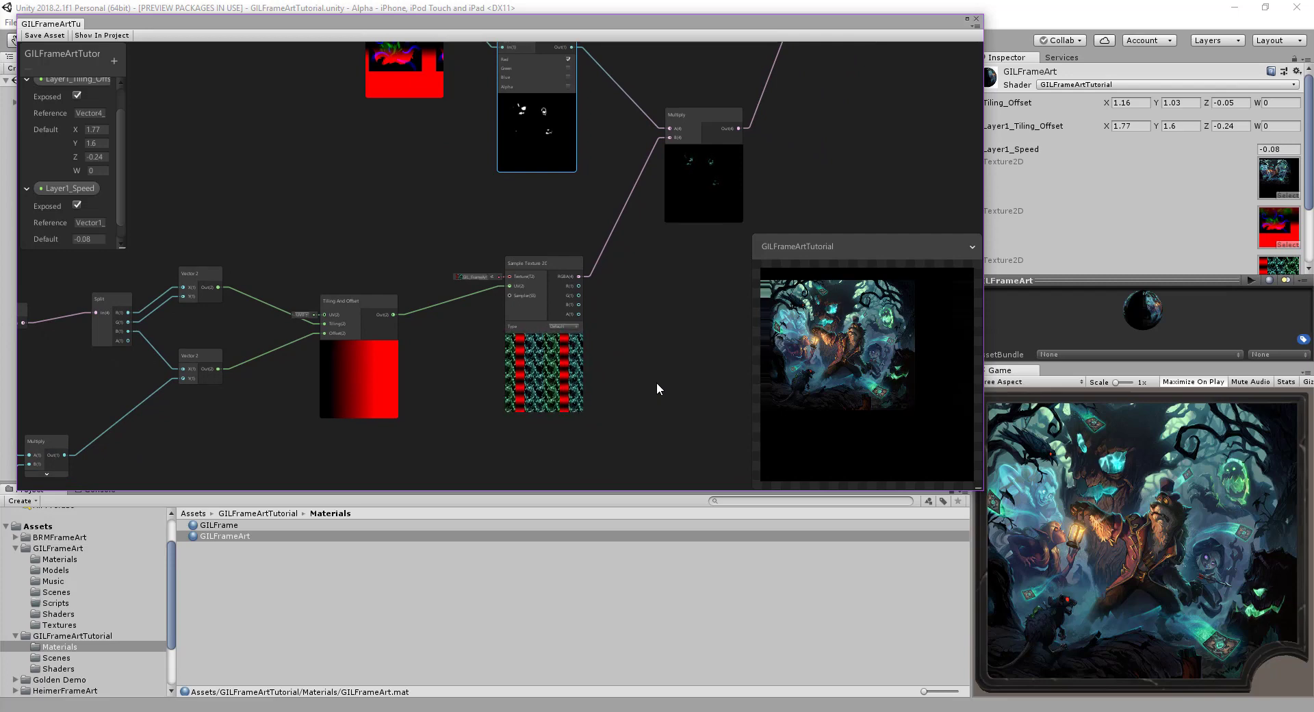
- Set Layer1_Speed to -0.1 on the GILFrameArt material
scroll(658, 349, "down", 5)
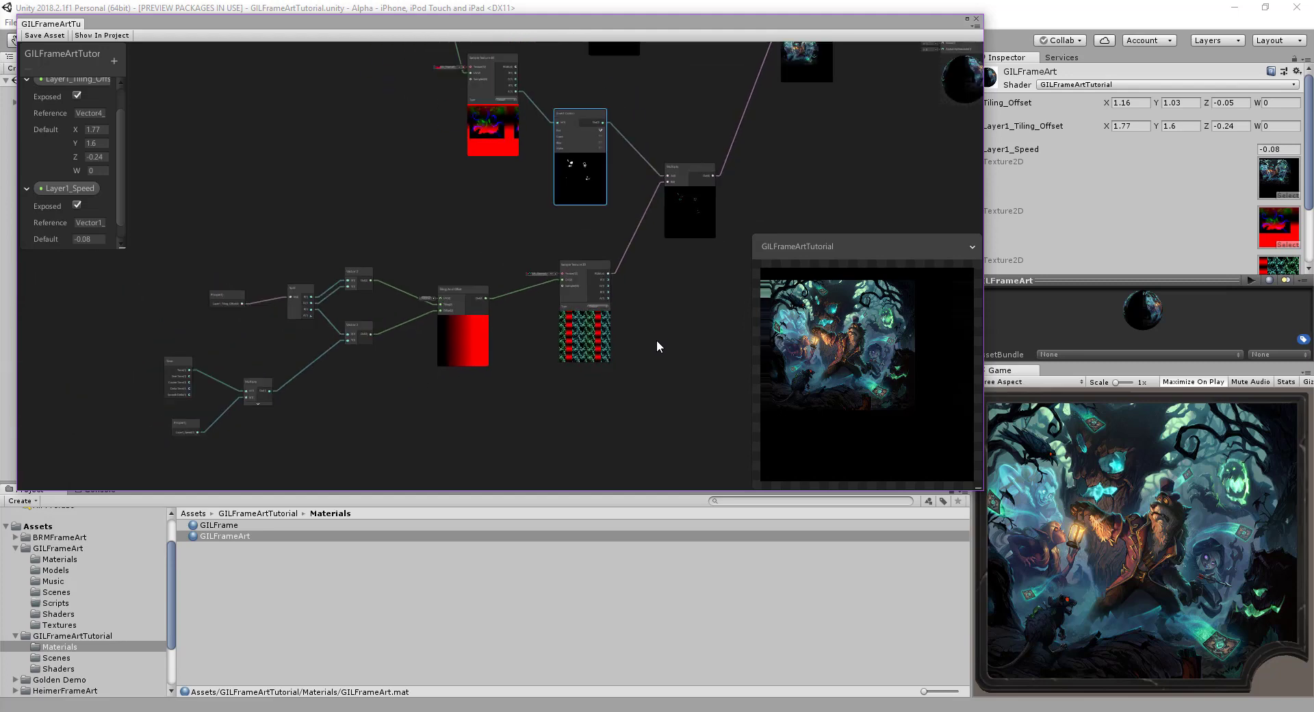
middle_click_drag(668, 316, 522, 324)
middle_click_drag(635, 295, 586, 307)
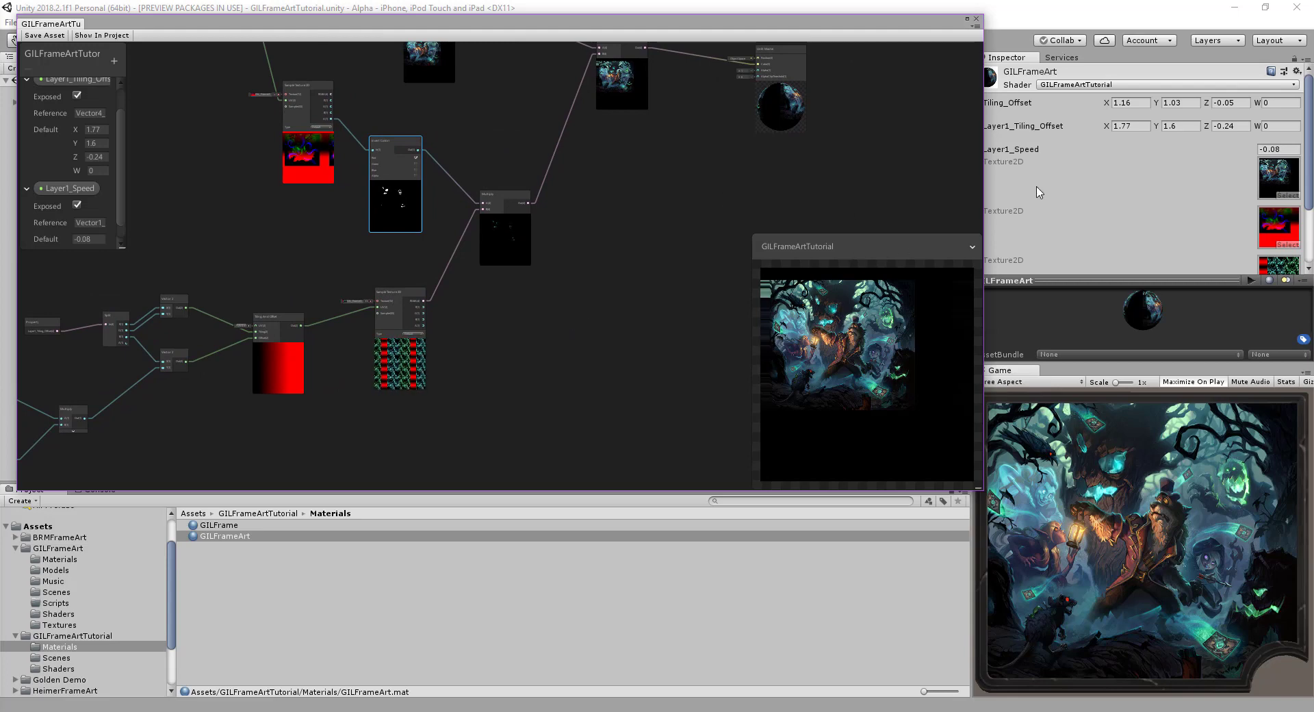
middle_click_drag(573, 182, 596, 182)
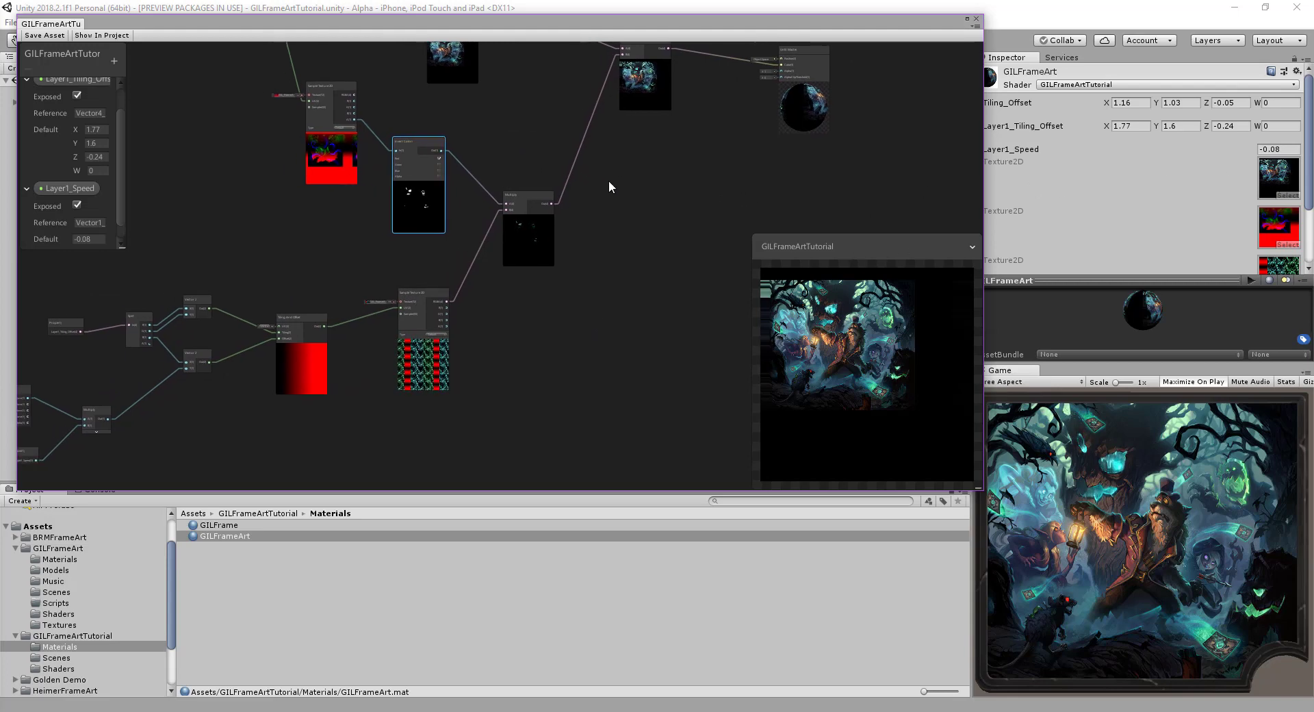
left_click(1271, 149)
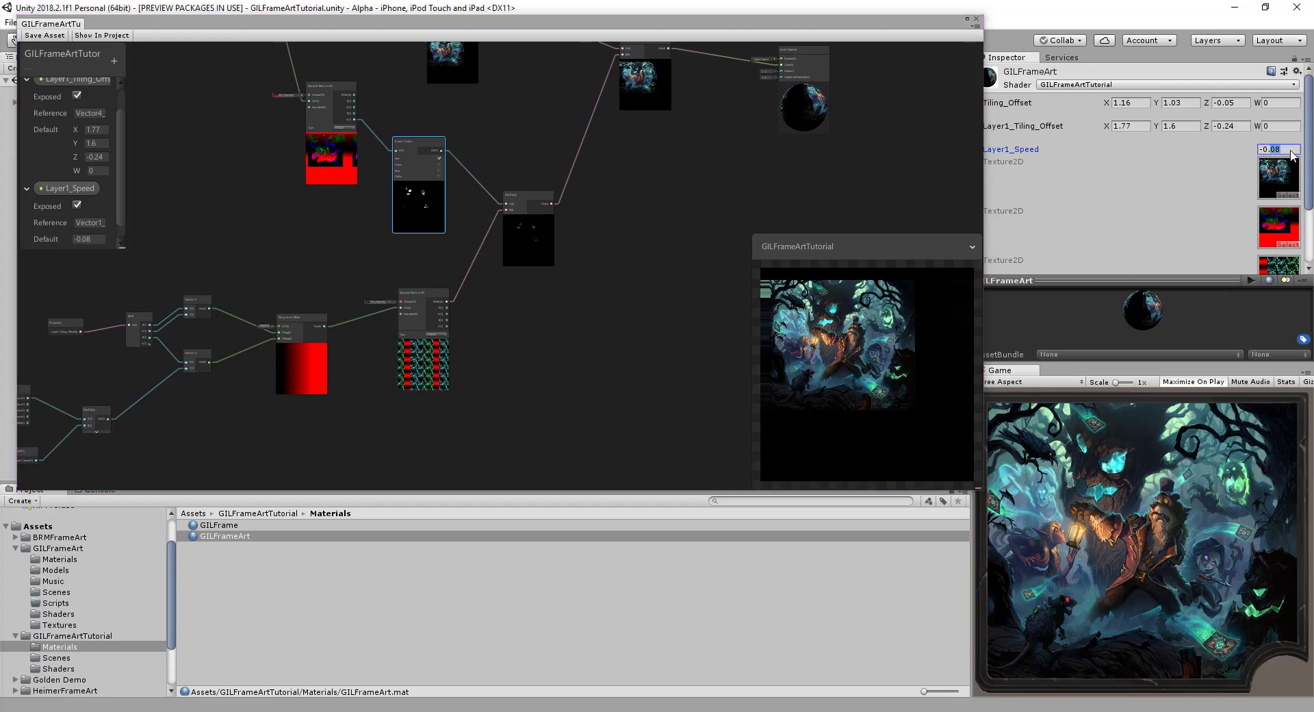
type("-0.1")
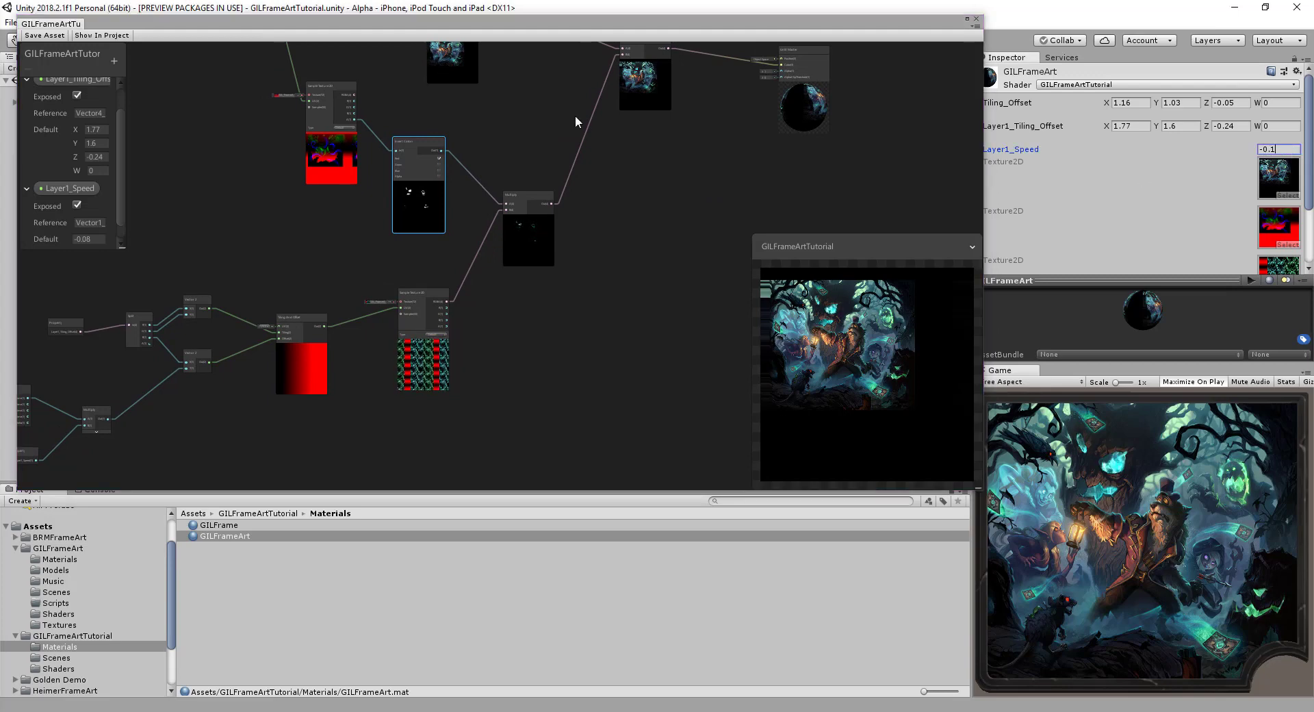
- Set the Default value of the graph's Layer1_Speed property to -0.1
left_click(84, 238)
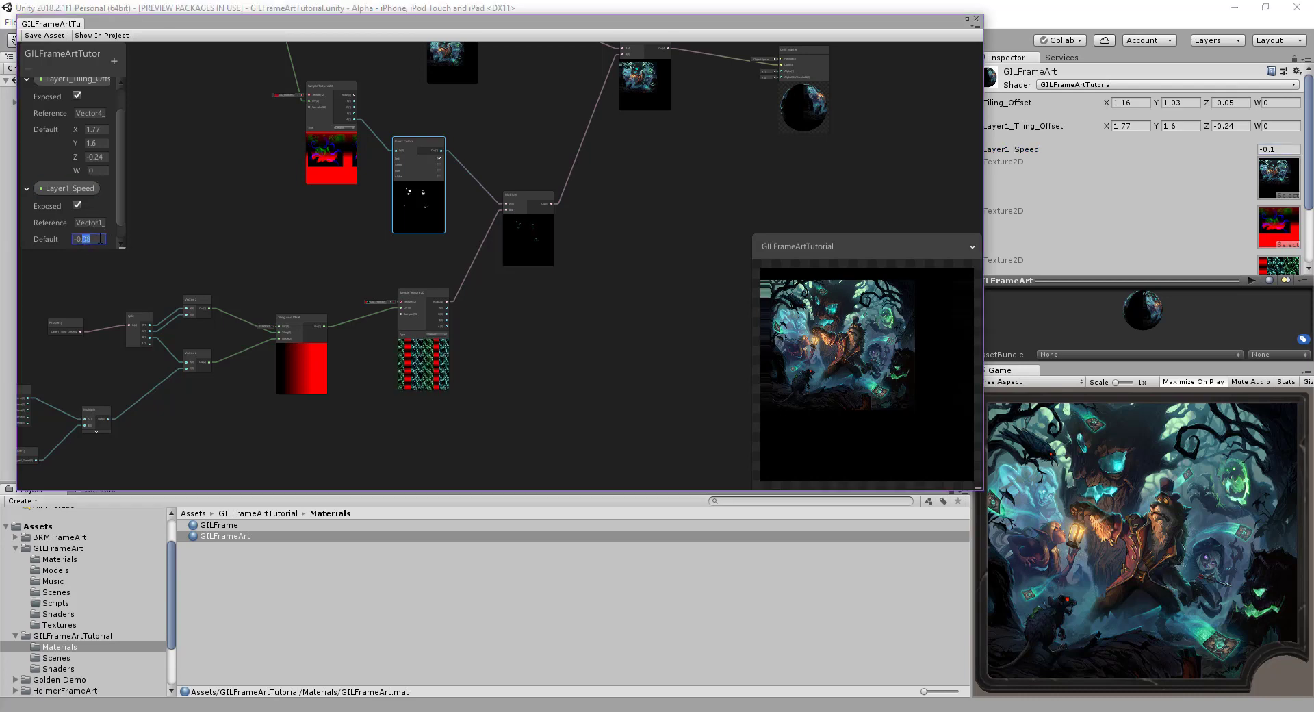
type("-0.1")
left_click(199, 235)
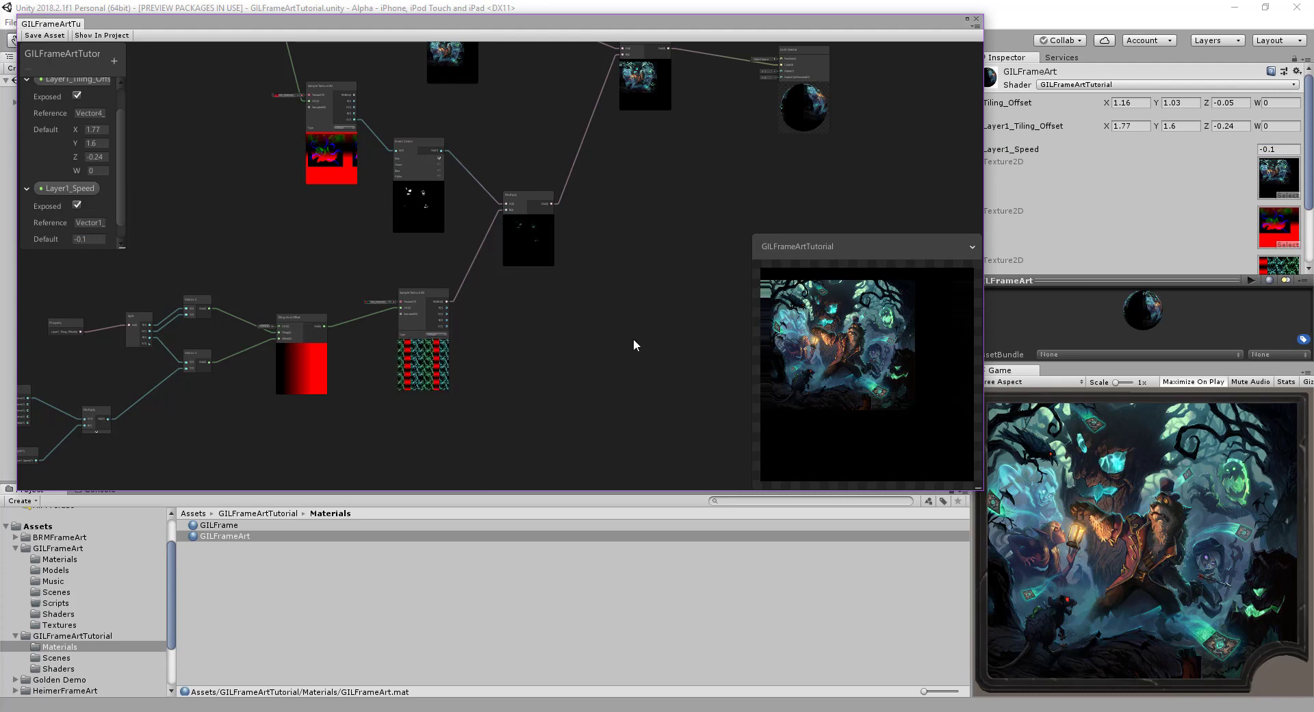
- Move the shader graph window aside to look at the artwork in the Scene view, and bring it back over the scene
mouse_move(628, 322)
middle_mouse_down()
mouse_move(582, 331)
mouse_move(638, 307)
middle_mouse_up()
scroll(591, 314, "down", 3)
scroll(605, 337, "up", 5)
middle_click_drag(478, 389, 607, 316)
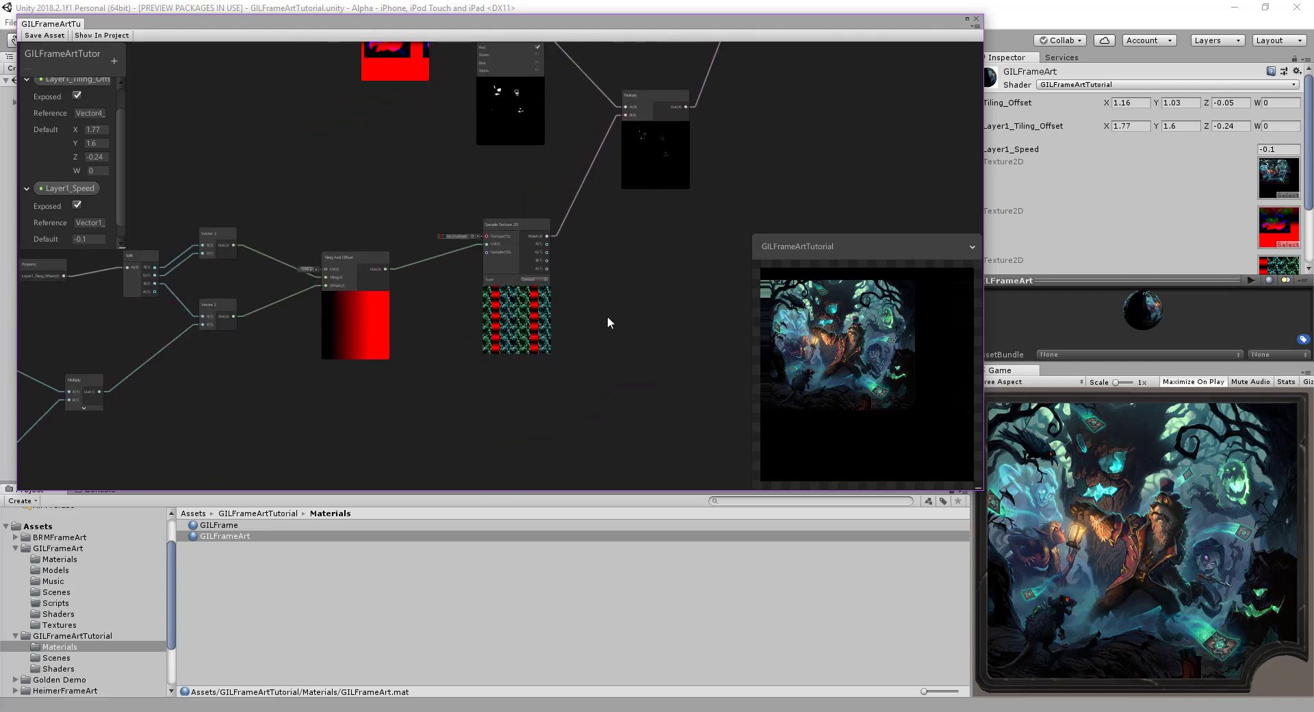
scroll(569, 363, "up", 3)
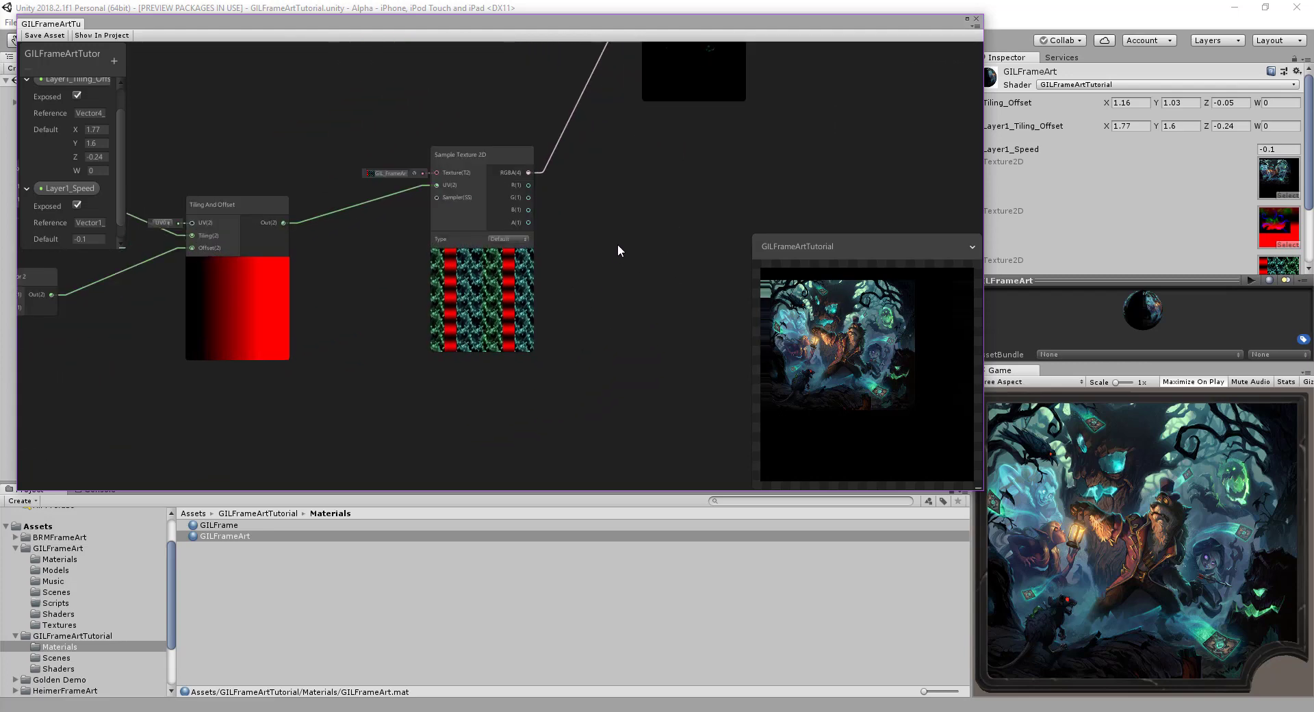
left_click_drag(638, 25, 695, 193)
left_click_drag(717, 261, 719, 471)
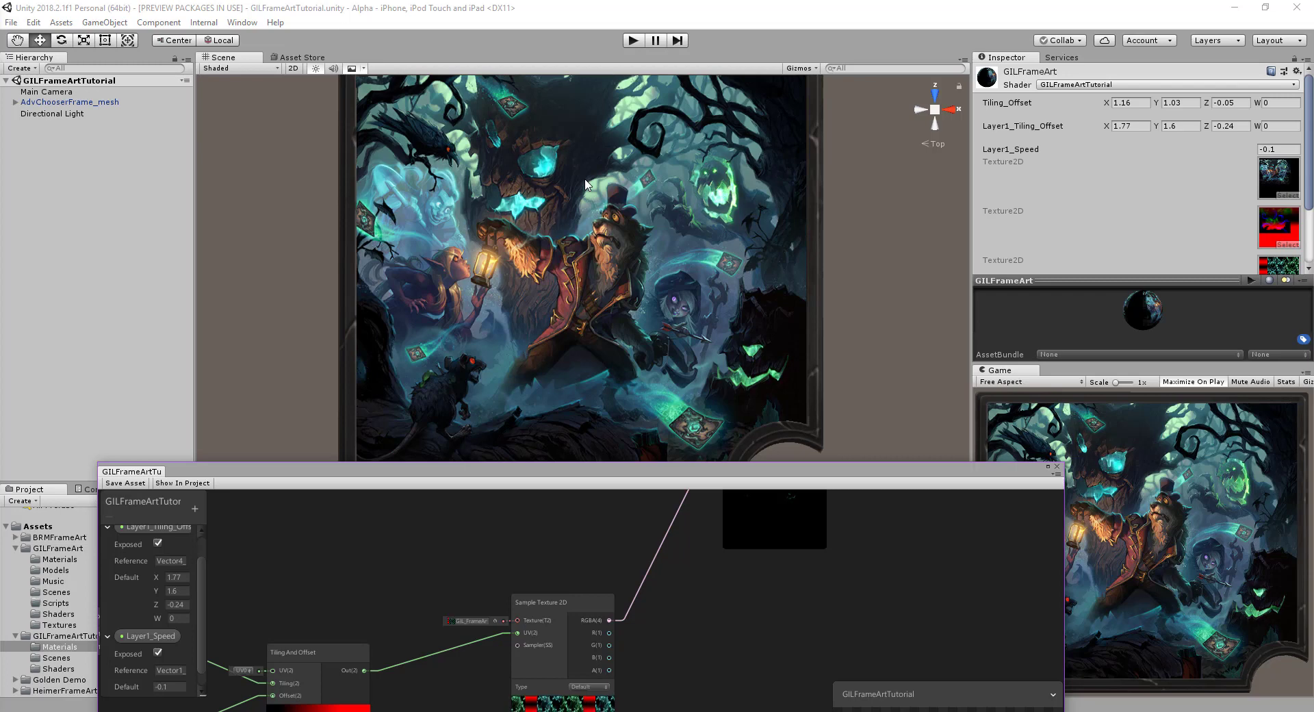
left_click_drag(791, 478, 698, 36)
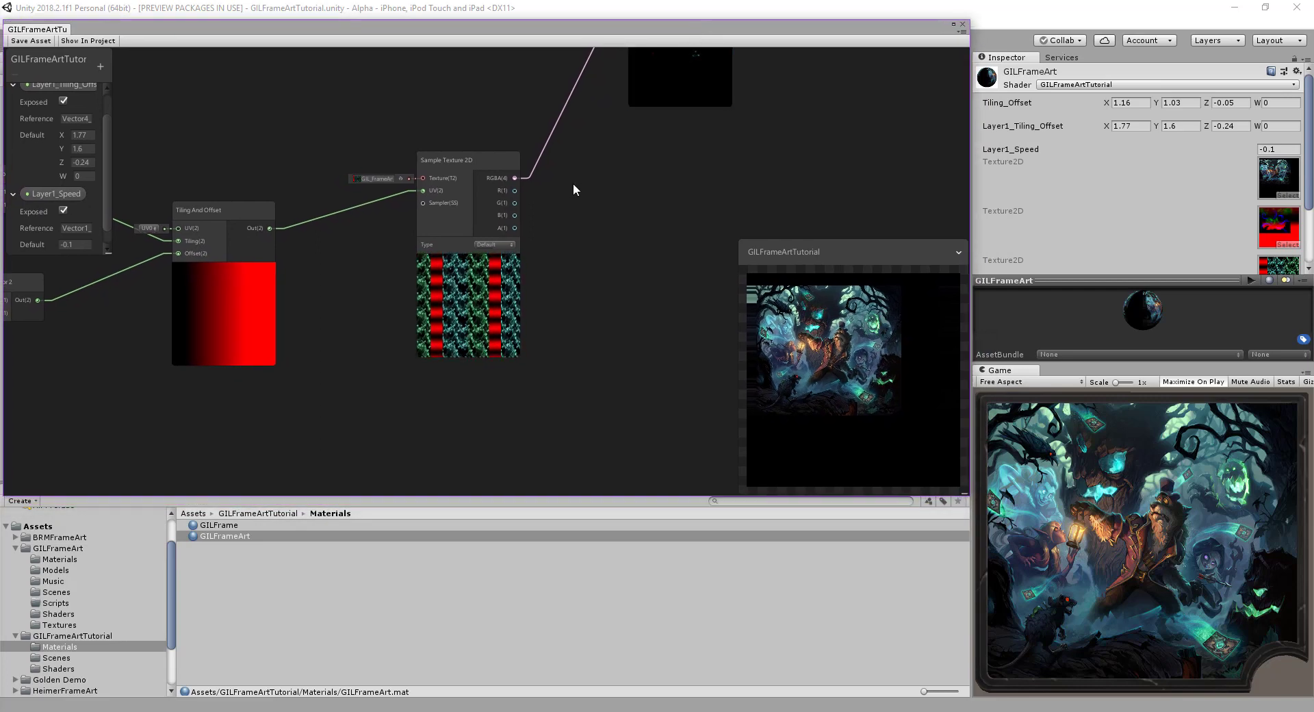
- Nudge the mask's Sample Texture 2D node slightly upward, farther from its Invert Colors node
middle_click_drag(699, 202, 858, 248)
scroll(576, 188, "down", 2)
middle_click_drag(472, 173, 438, 180)
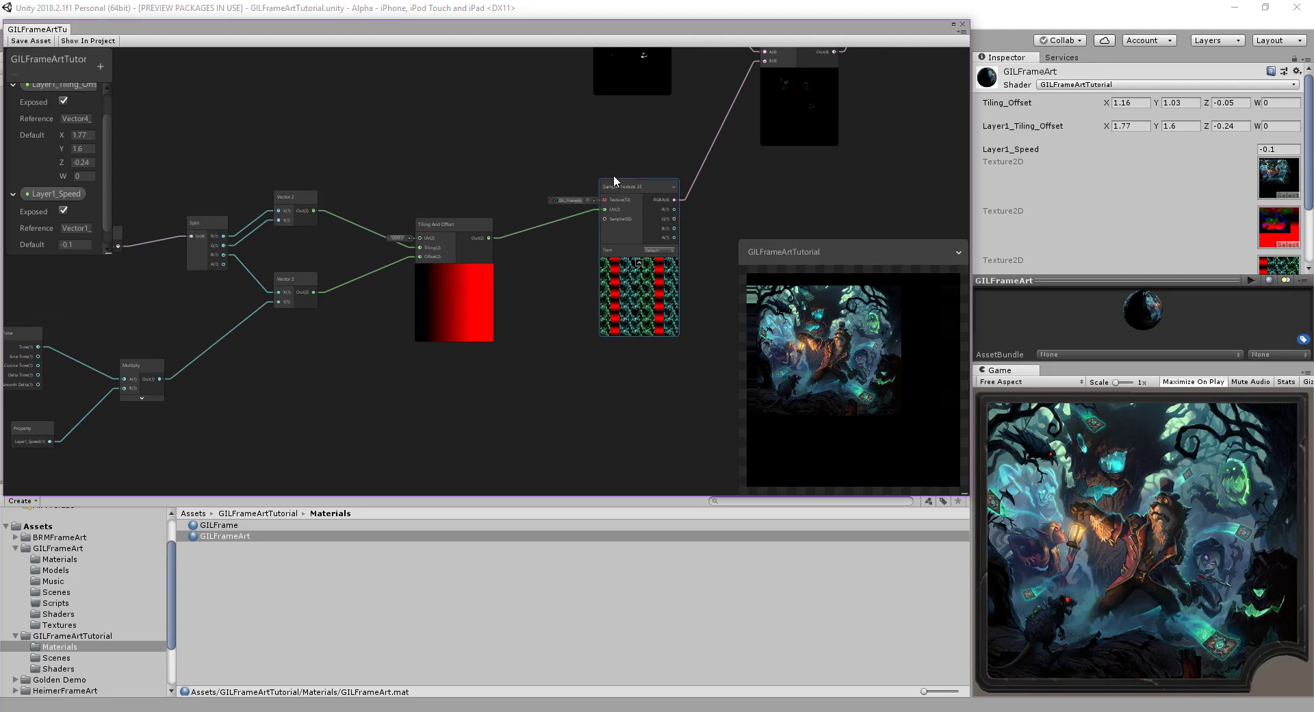
middle_click_drag(720, 181, 558, 316)
scroll(557, 316, "down", 4)
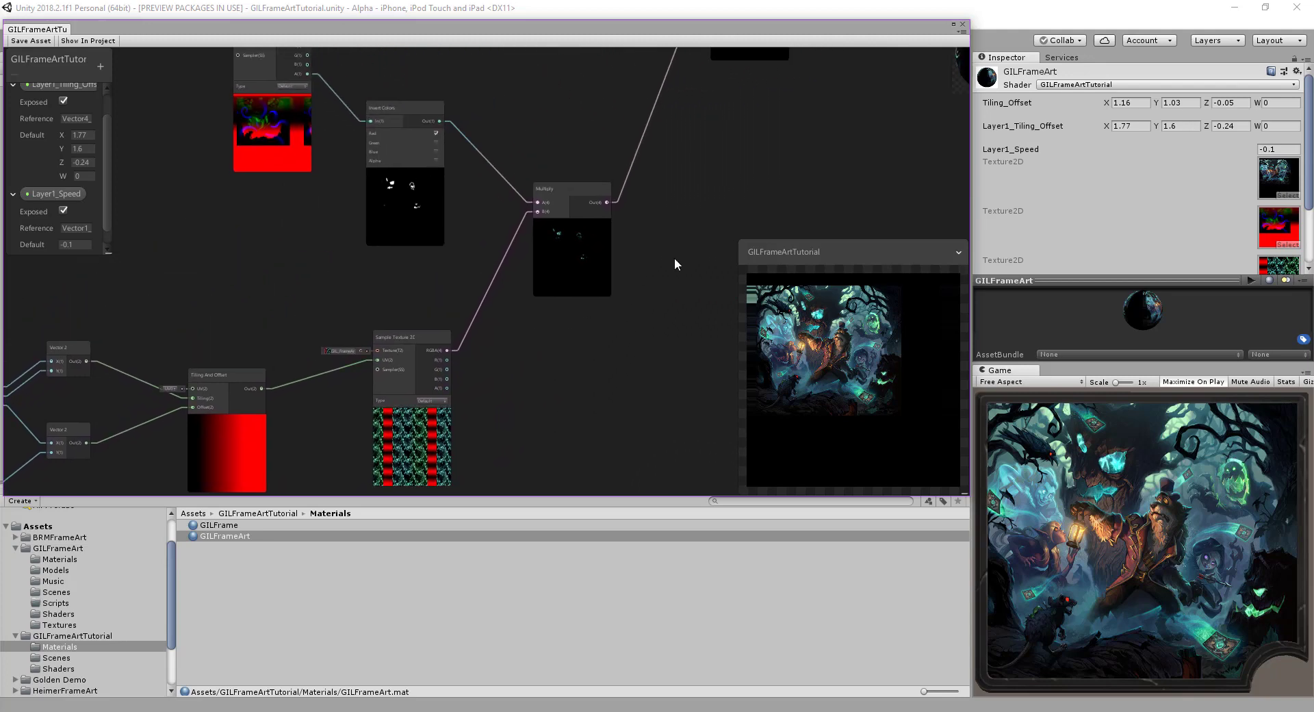
left_click(441, 133)
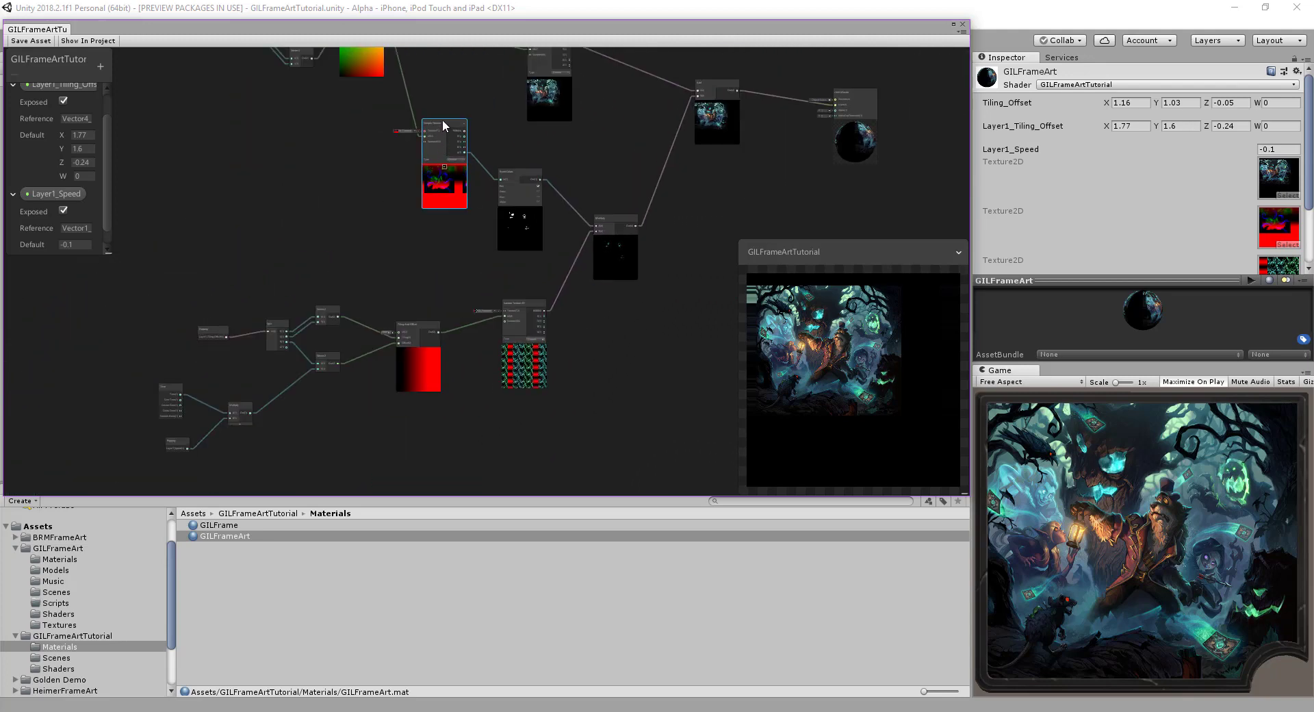
left_click_drag(441, 134, 438, 113)
- Move the base Tiling_Offset chain, from its property node to Tiling And Offset, farther from the texture samples it feeds
middle_click_drag(511, 145, 623, 207)
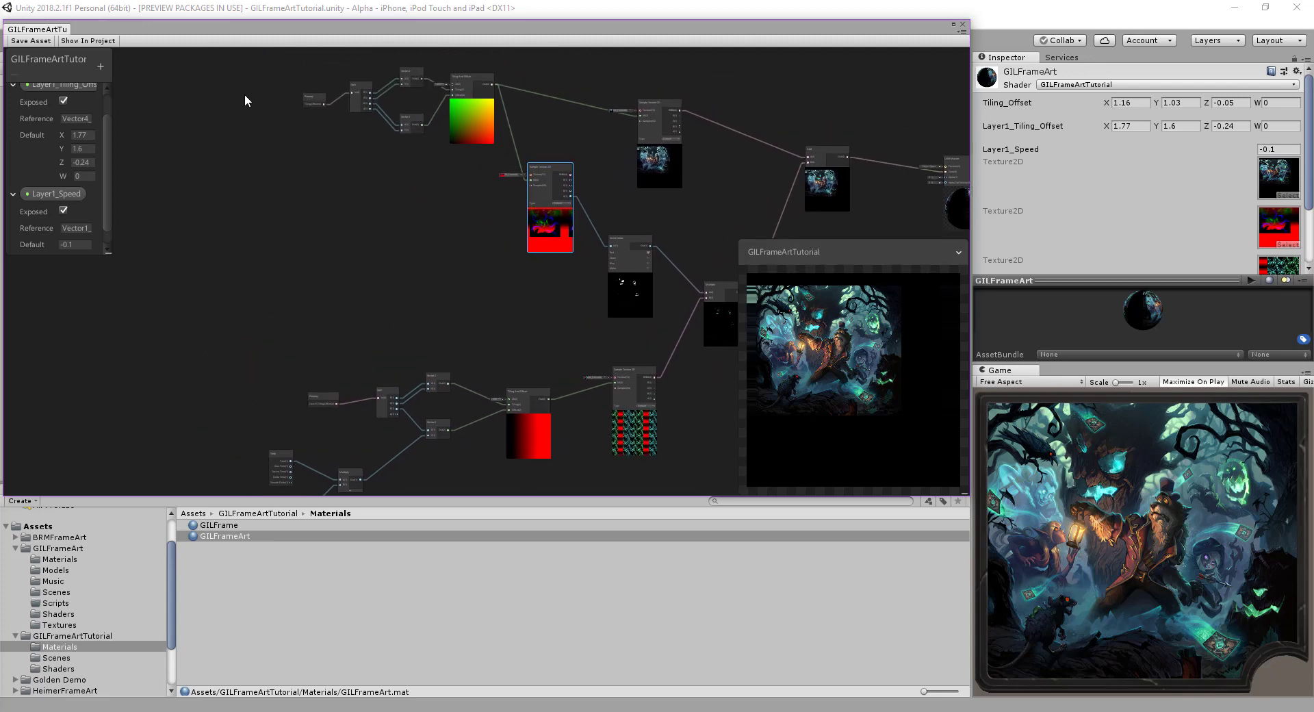
left_click_drag(259, 65, 465, 127)
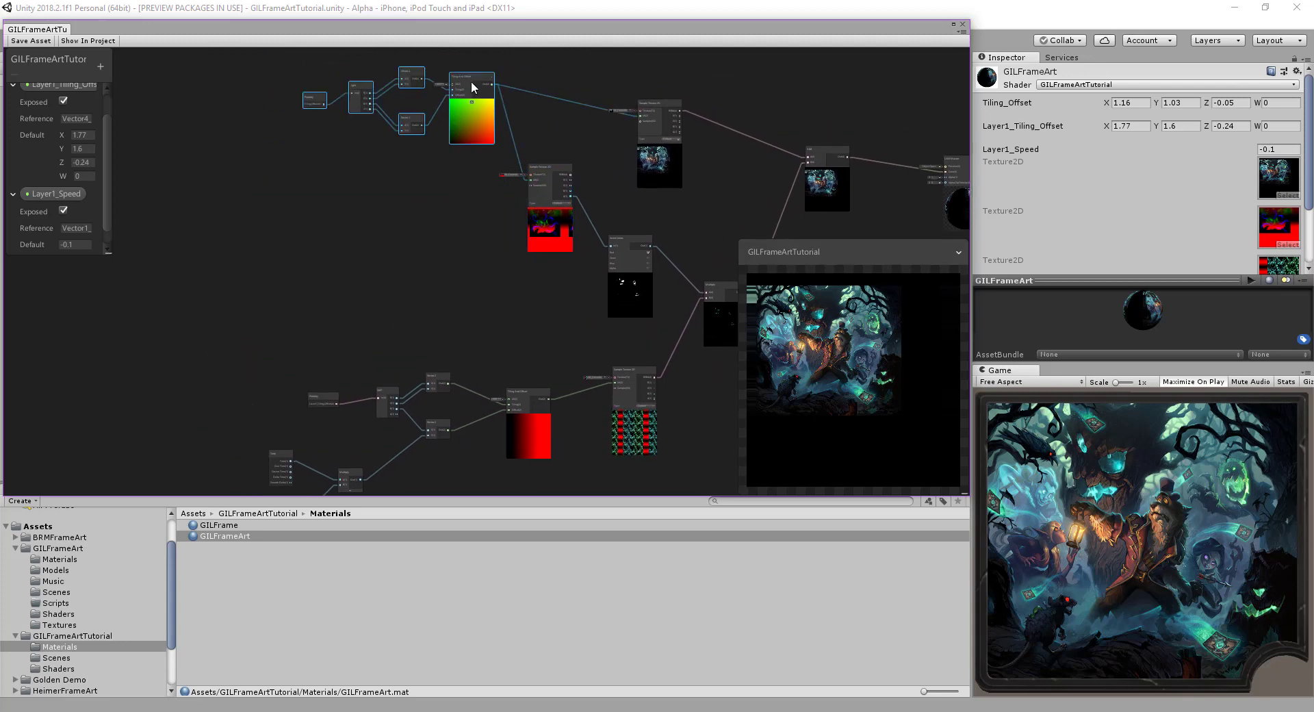
left_click_drag(470, 79, 447, 127)
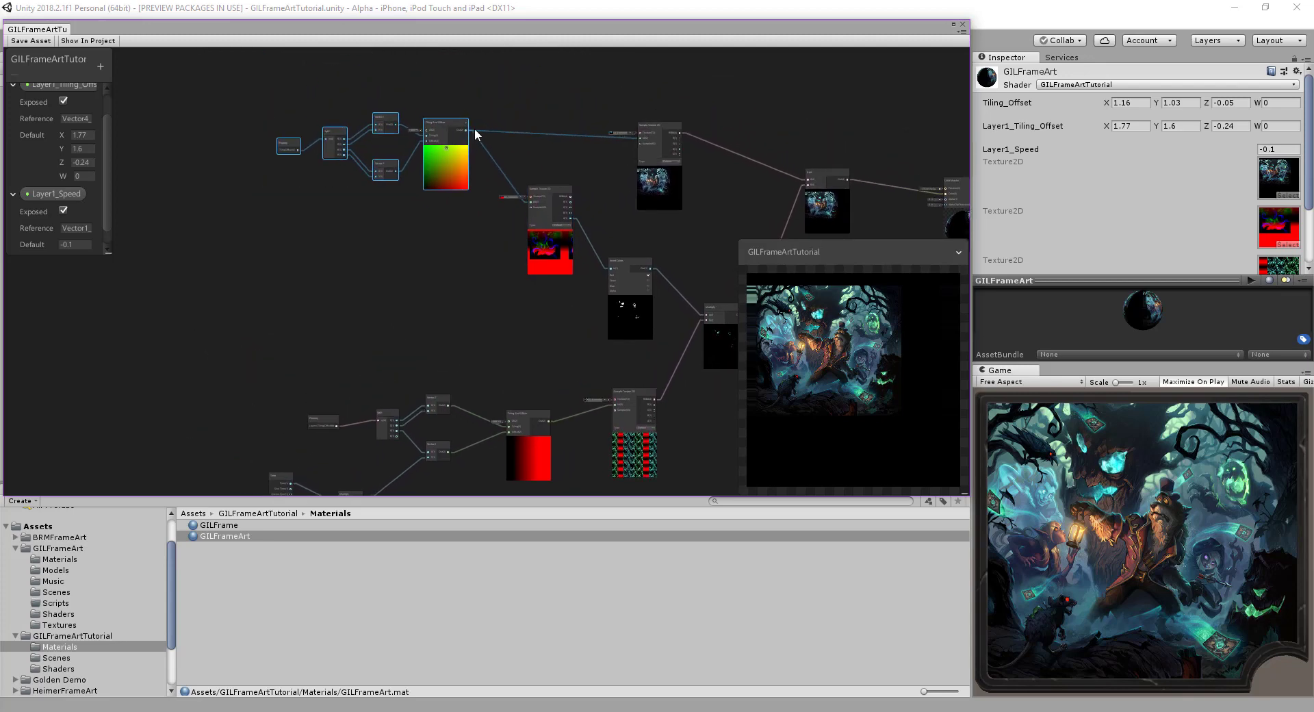
left_click(548, 122)
middle_click_drag(596, 195, 467, 95)
middle_click_drag(655, 281, 657, 217)
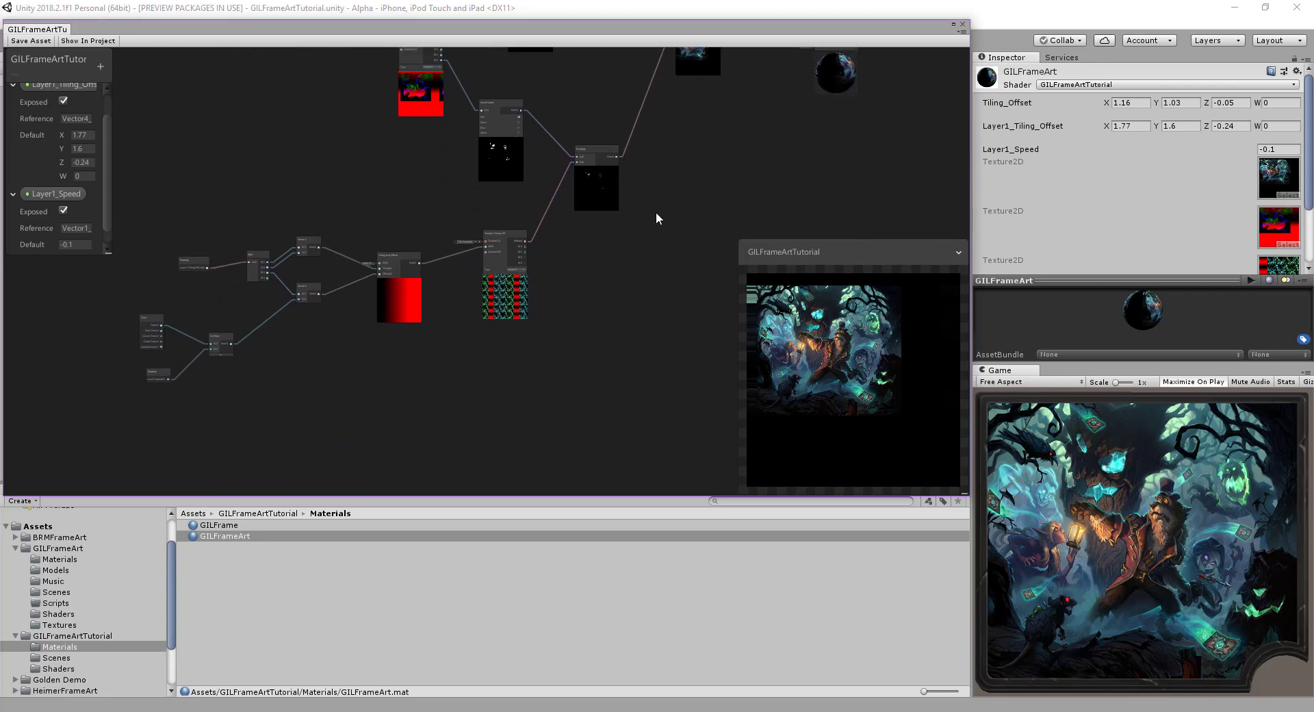
middle_click_drag(655, 278, 688, 241)
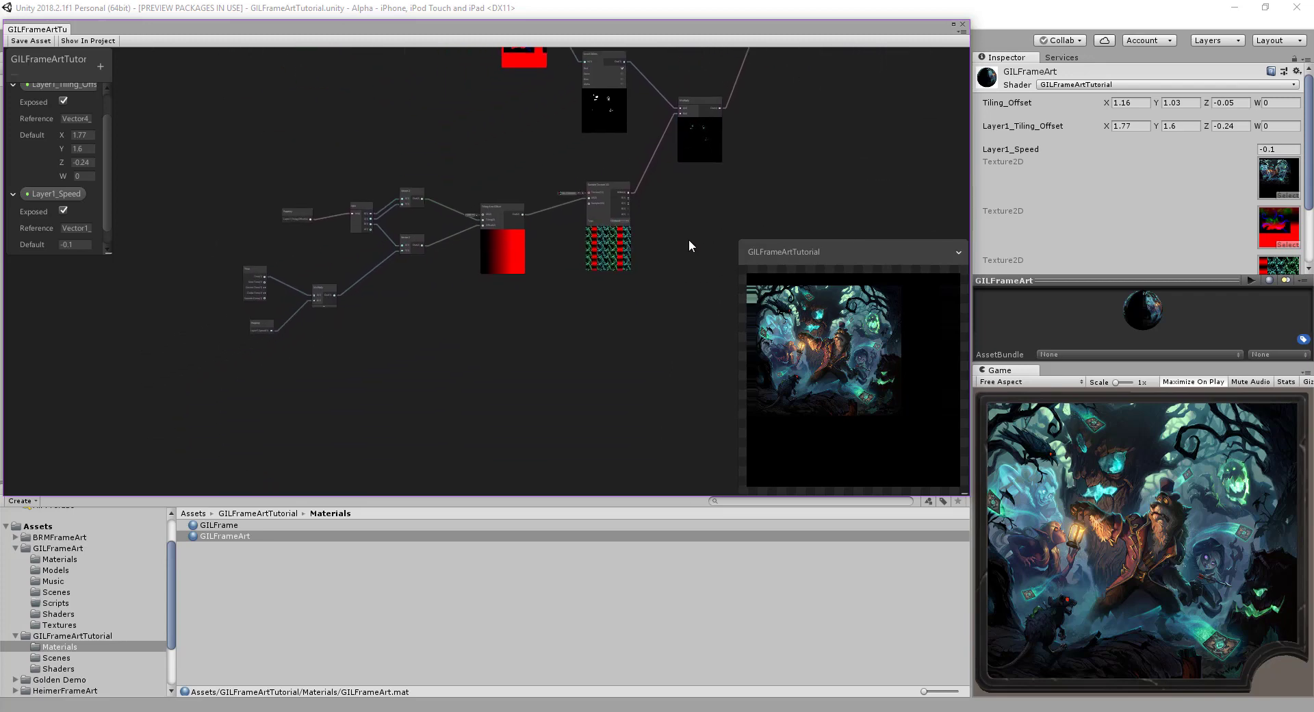
left_click_drag(273, 181, 652, 342)
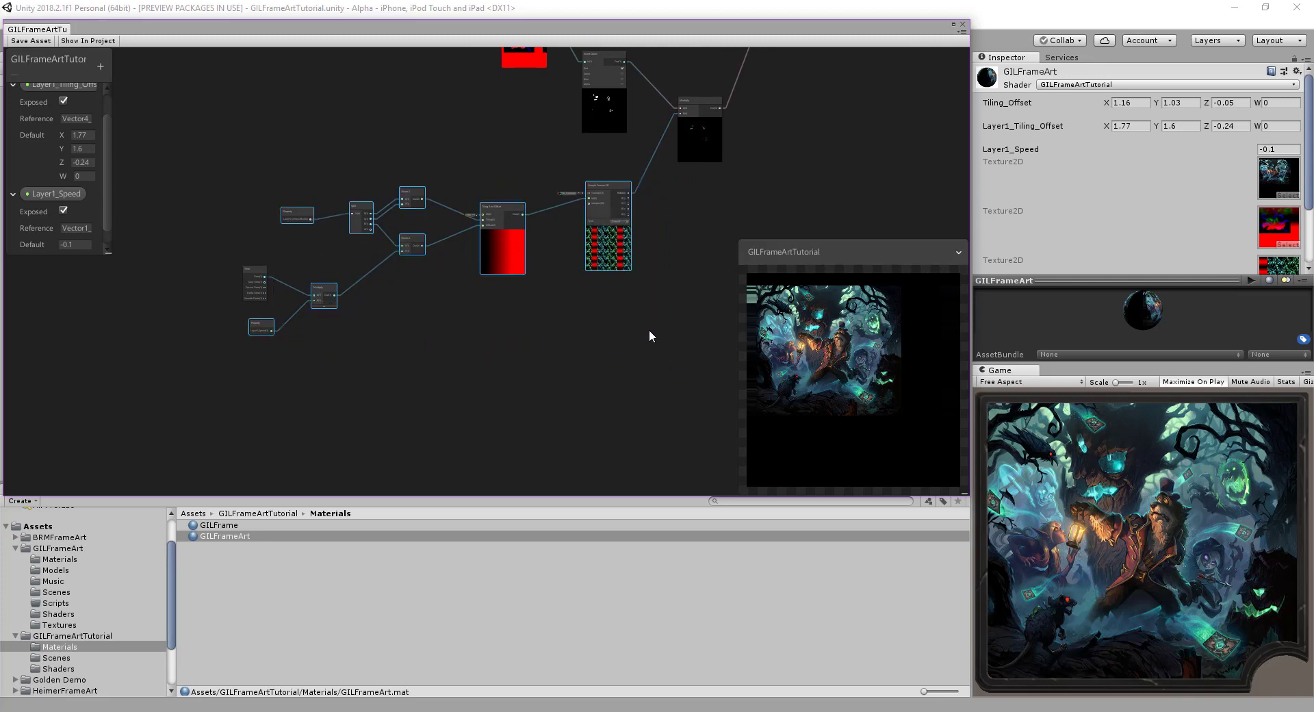
right_click(500, 208)
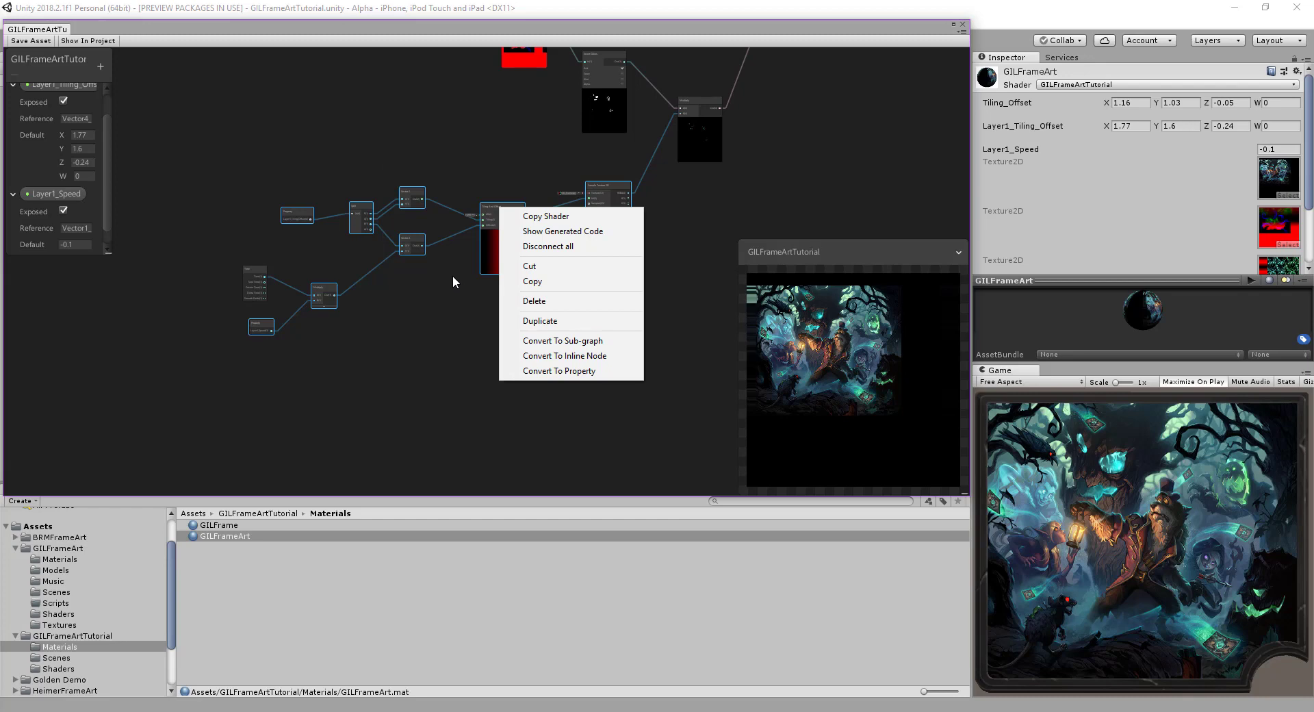
left_click(440, 313)
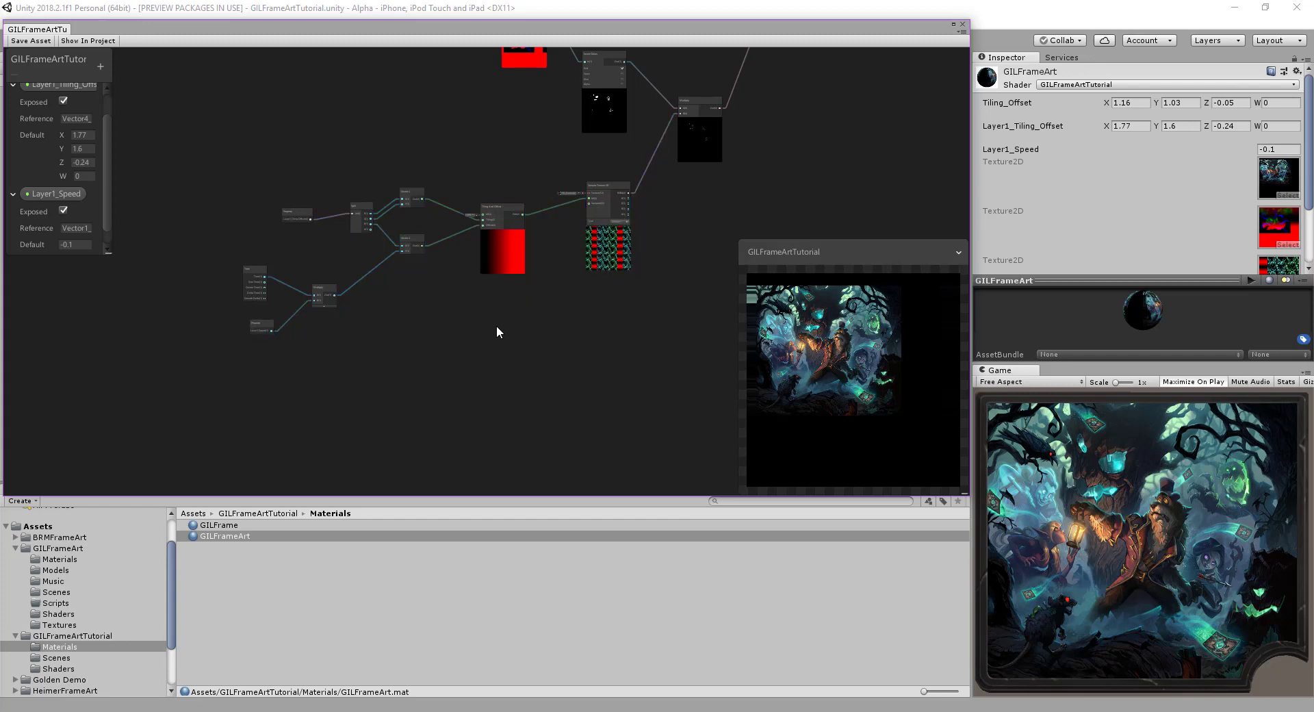
- Add a Displacement_UV sub-graph node in the empty area beside the Multiply node
middle_click_drag(409, 341, 153, 383)
scroll(455, 287, "up", 2)
middle_click_drag(448, 251, 418, 390)
middle_click_drag(554, 309, 564, 326)
right_click(601, 295)
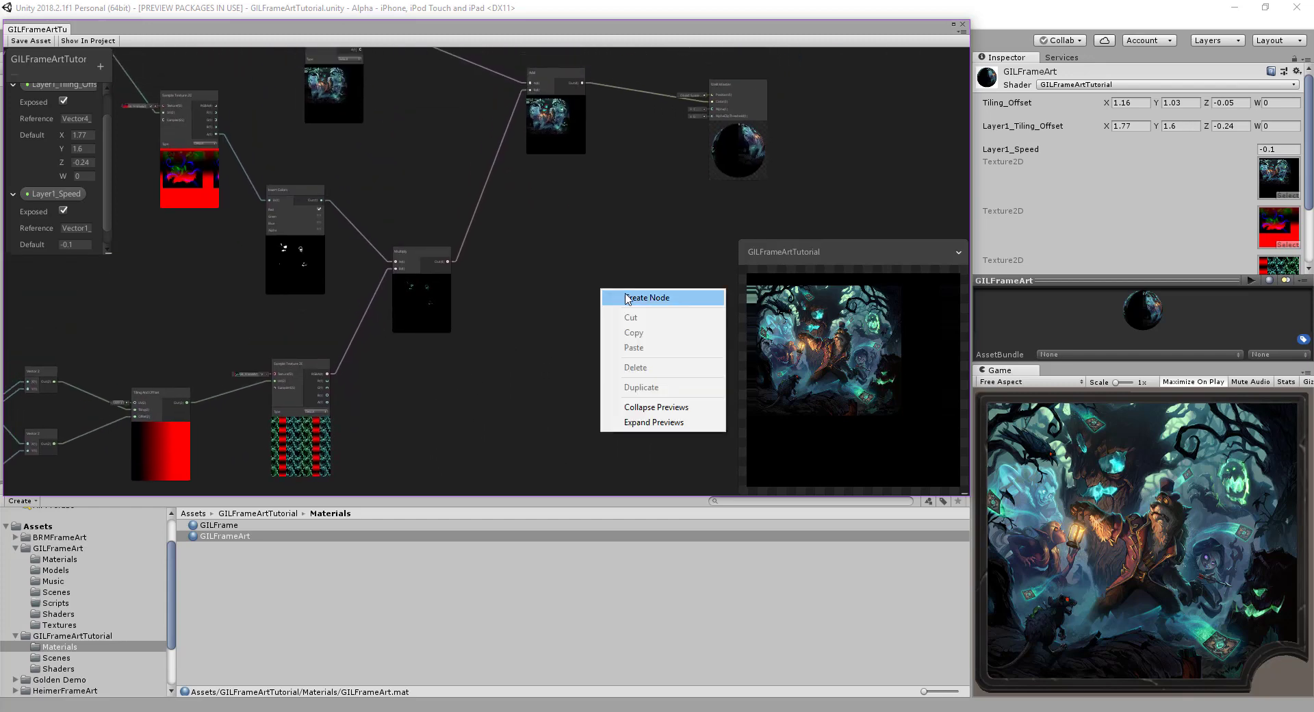
left_click(630, 296)
left_click(599, 319)
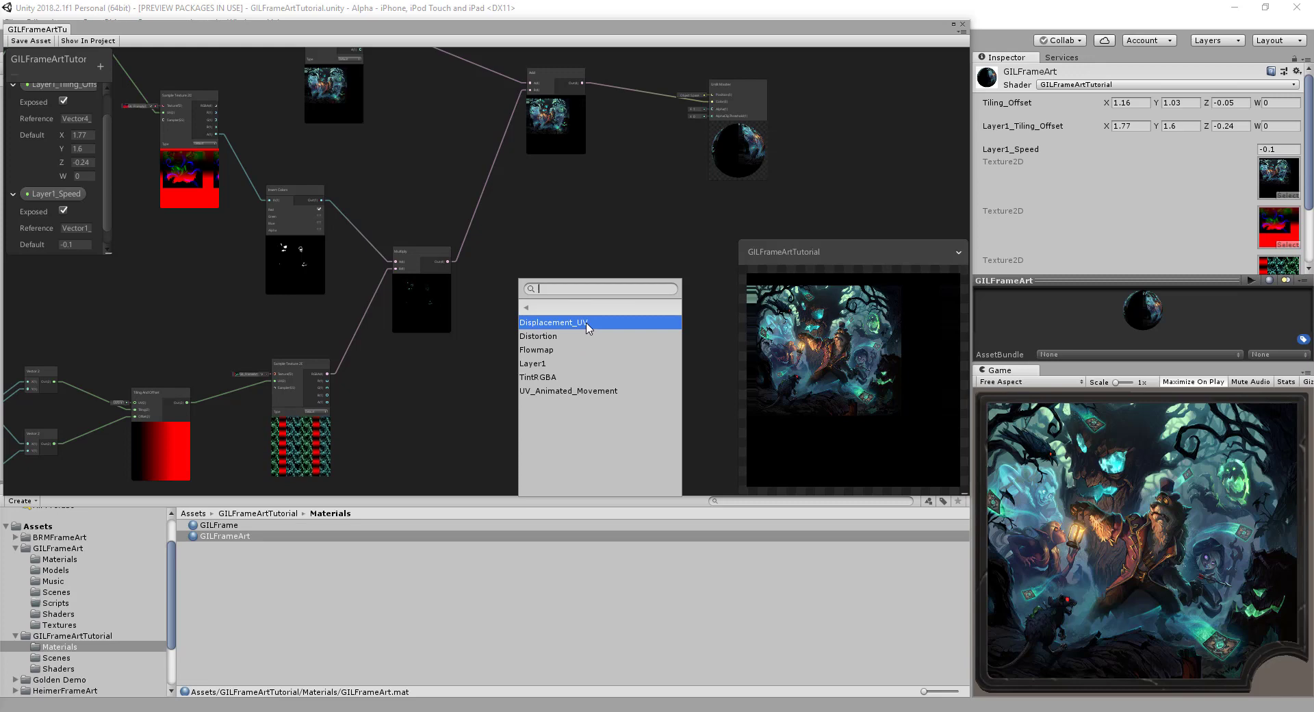
left_click(584, 323)
middle_click_drag(520, 399, 471, 344)
scroll(515, 364, "up", 4)
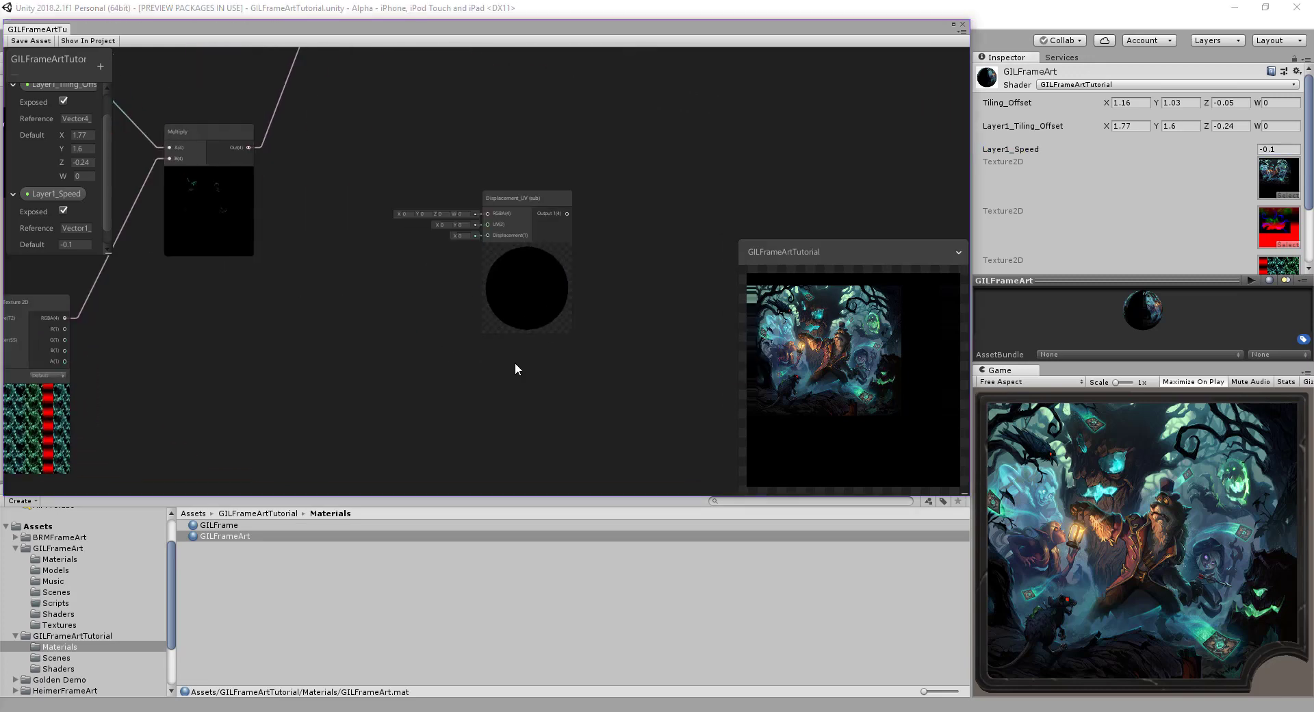
middle_click_drag(625, 203, 589, 256)
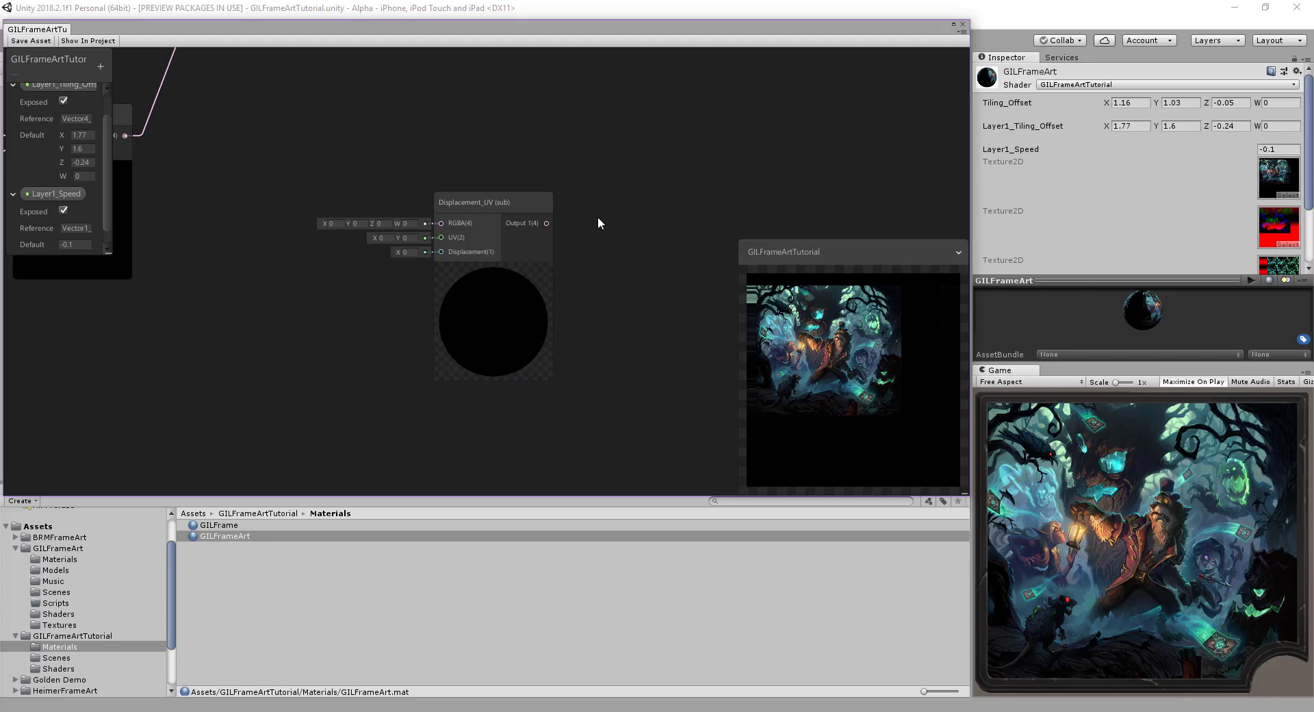
- Open the Displacement_UV sub-graph and examine its node network from the RGBA property to the output
double_click(494, 201)
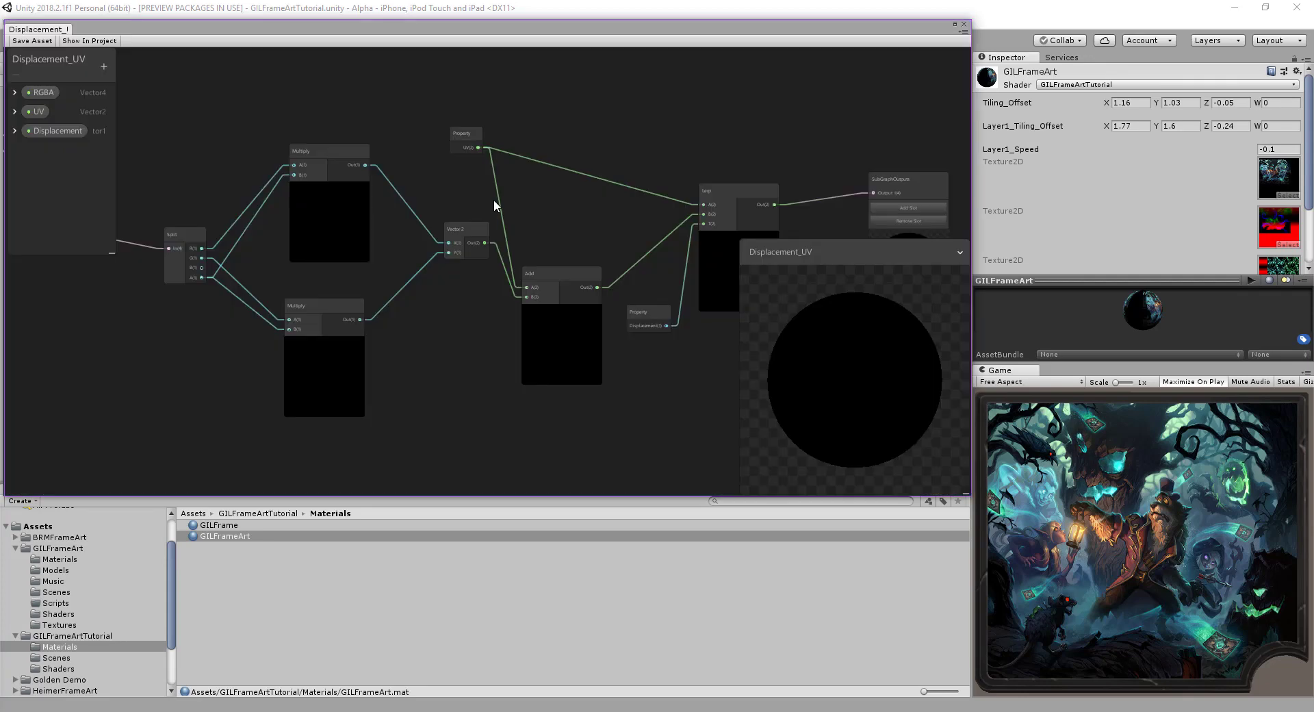
middle_click_drag(560, 223, 495, 209)
scroll(484, 201, "down", 2)
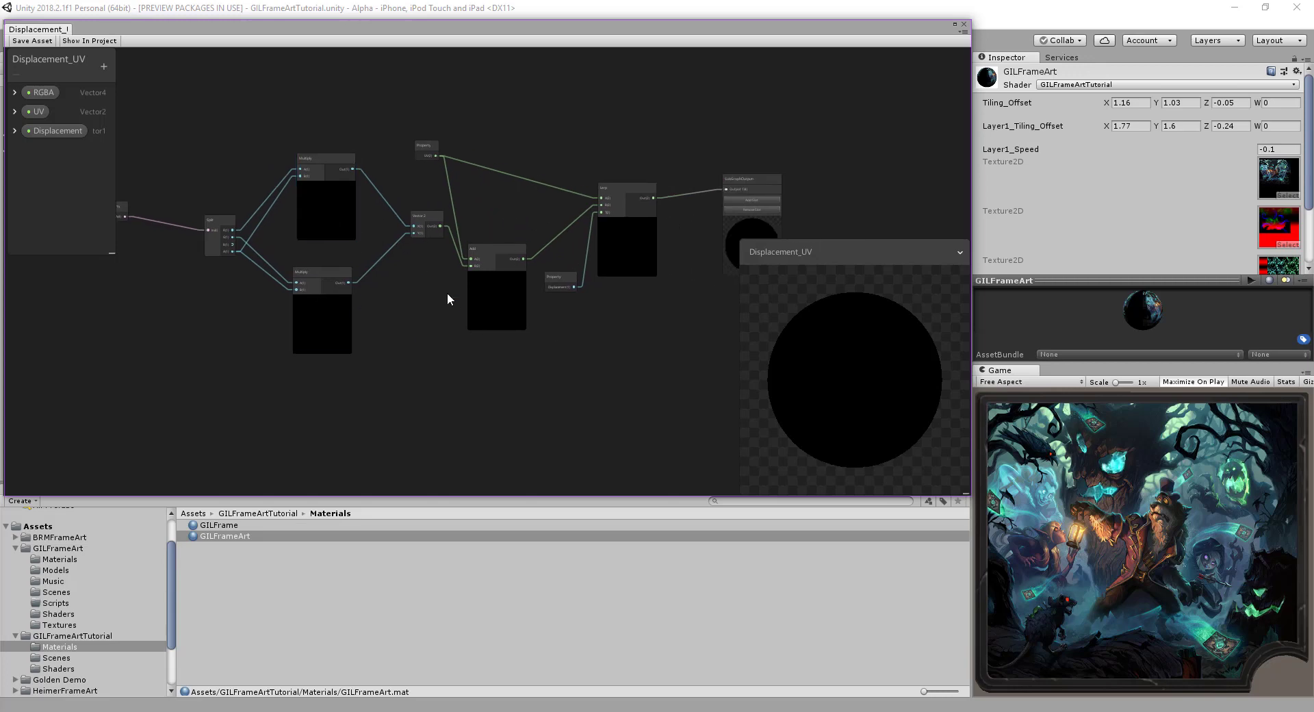
scroll(570, 342, "up", 4)
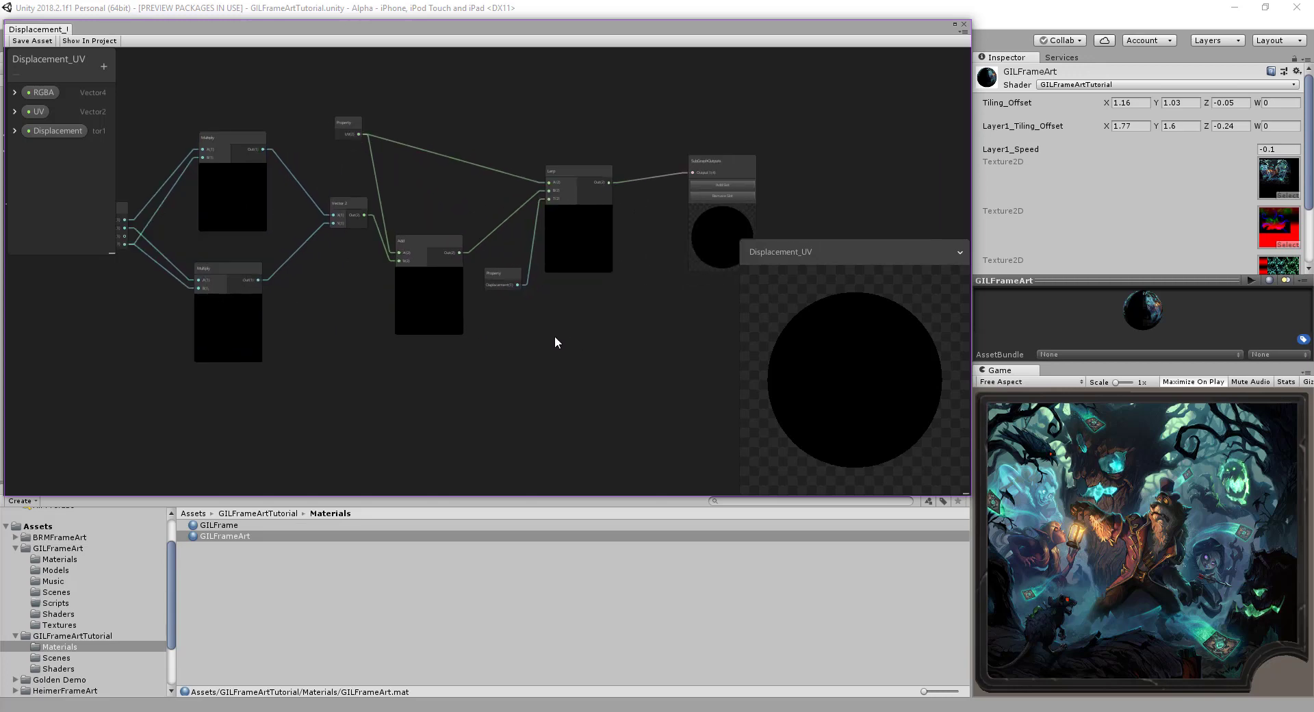
middle_click_drag(516, 319, 598, 332)
middle_click_drag(343, 335, 522, 351)
middle_click_drag(283, 338, 477, 357)
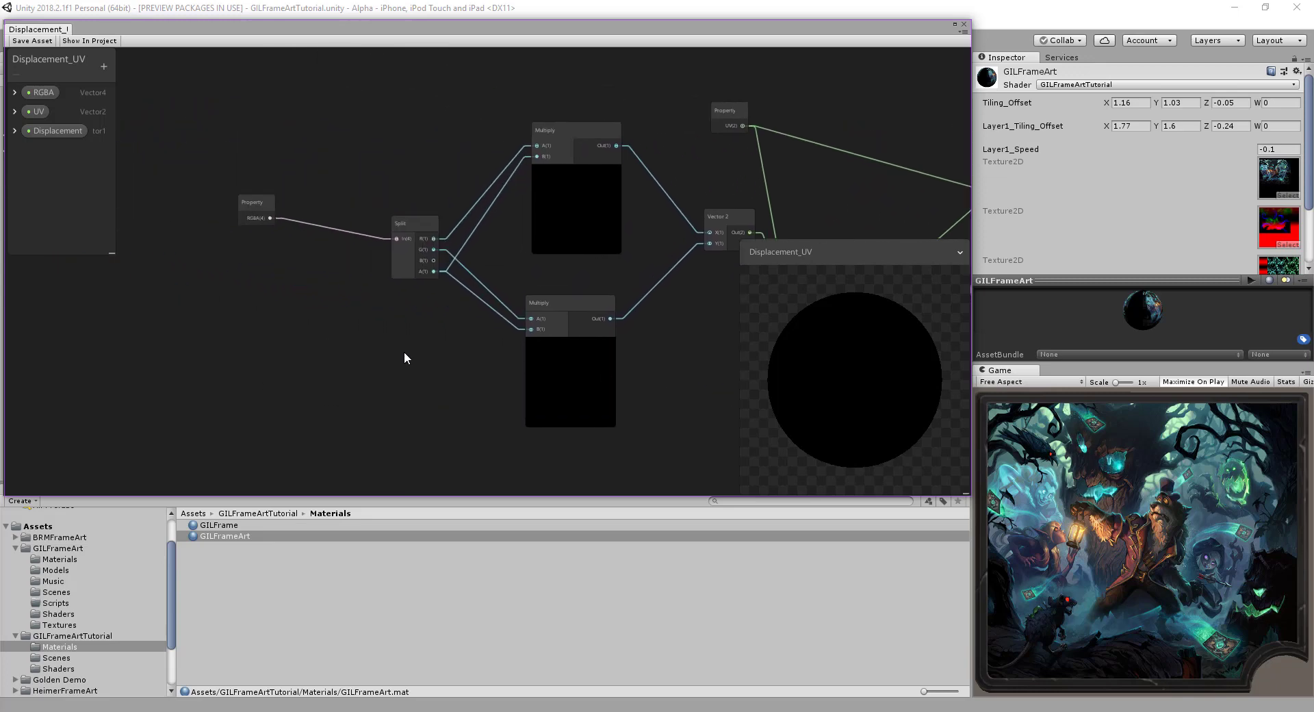
- Move the RGBA property node of the sub-graph closer to its Split node
left_click_drag(250, 205, 287, 236)
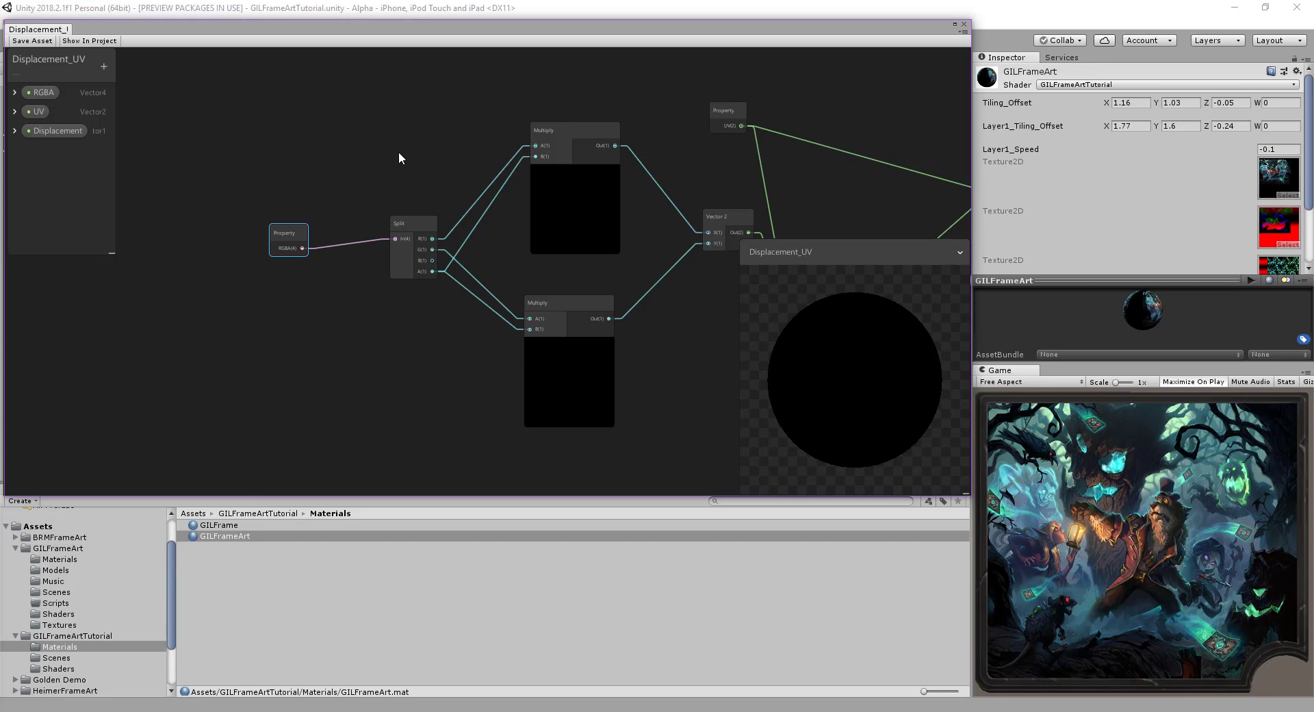
middle_click_drag(370, 150, 282, 147)
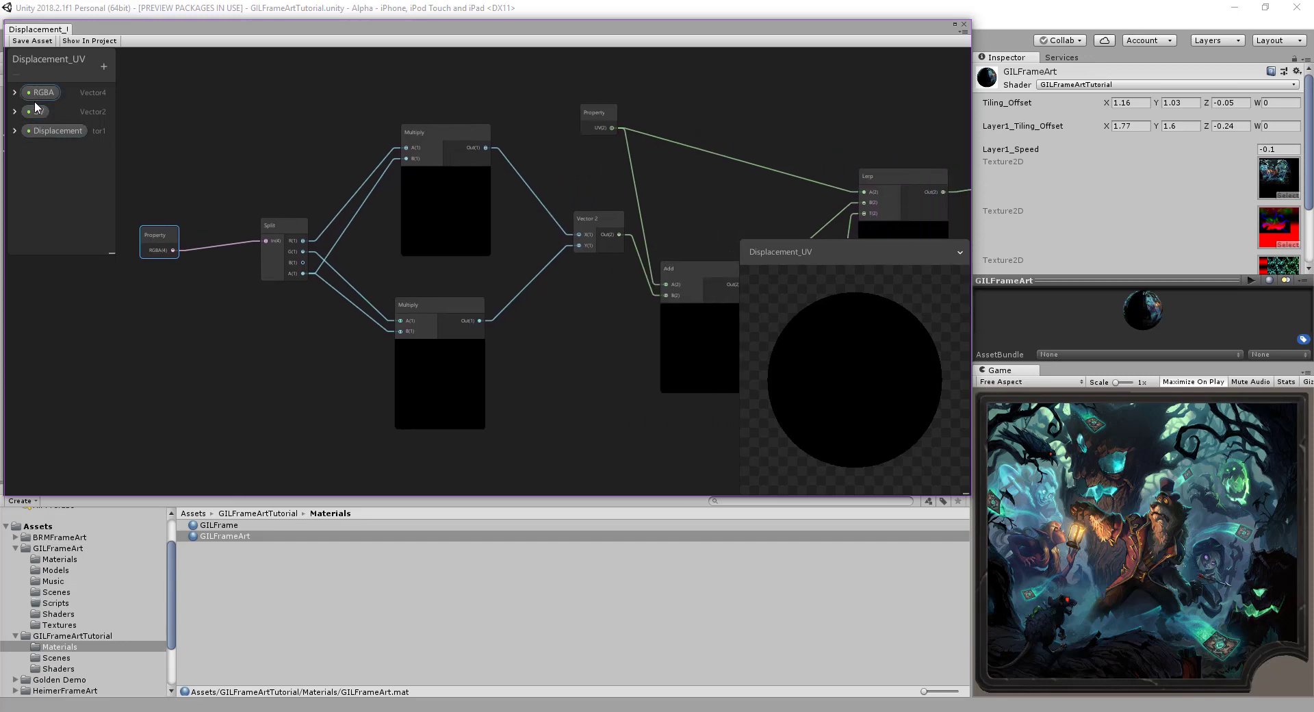
middle_click_drag(221, 152, 189, 151)
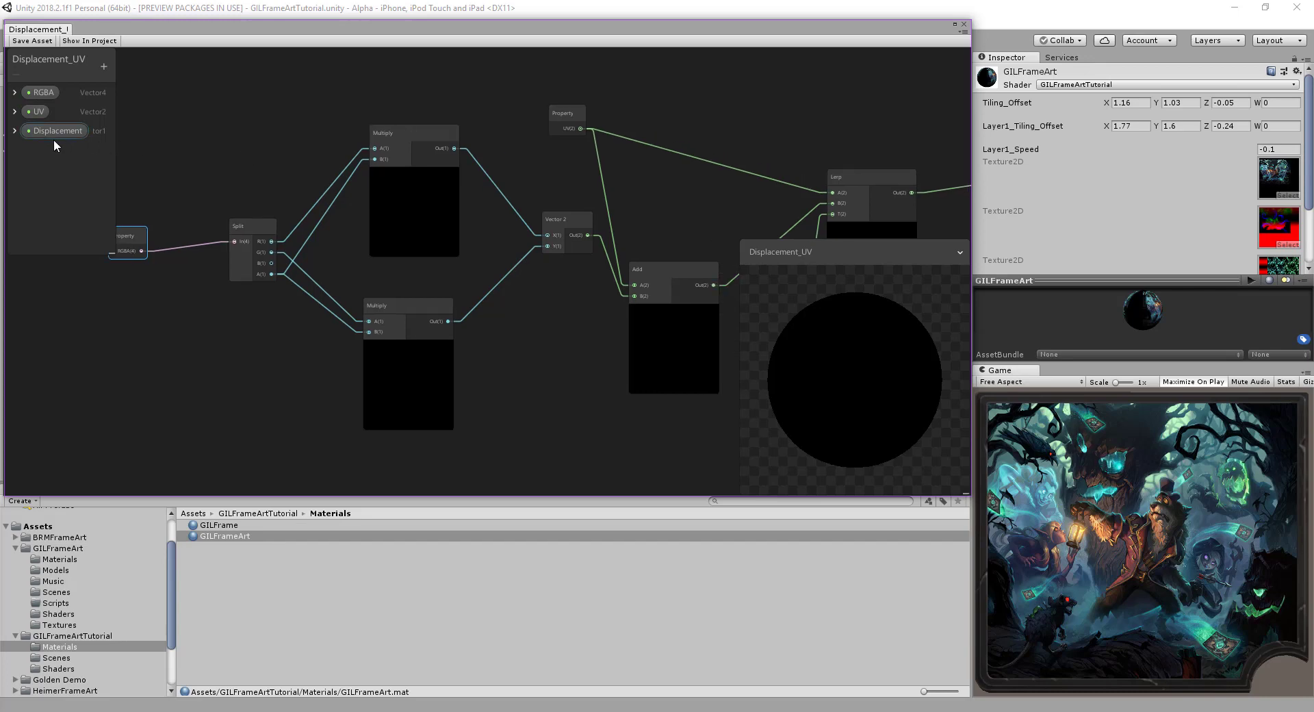
- Expand the Displacement property's settings, examine the chain from Split through Vector 2, Add and Lerp to the output, and close the sub-graph
left_click(14, 131)
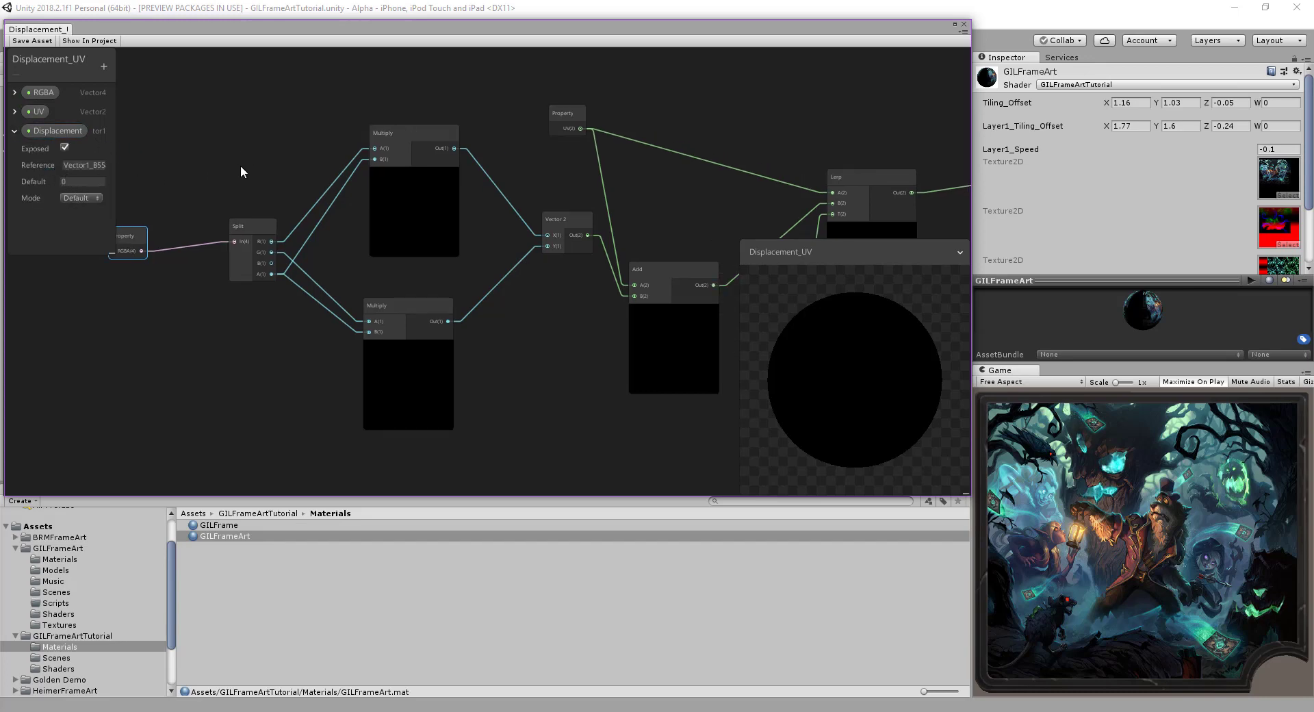
middle_click_drag(240, 166, 171, 158)
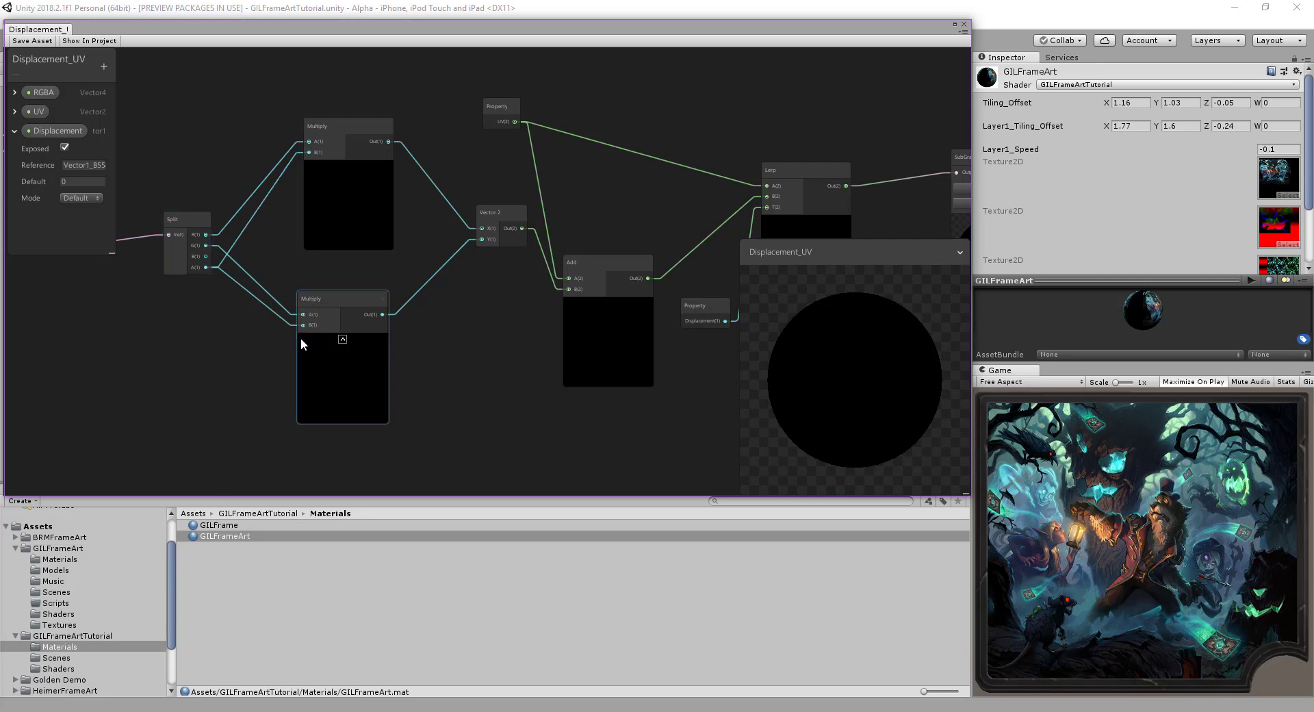
key("a")
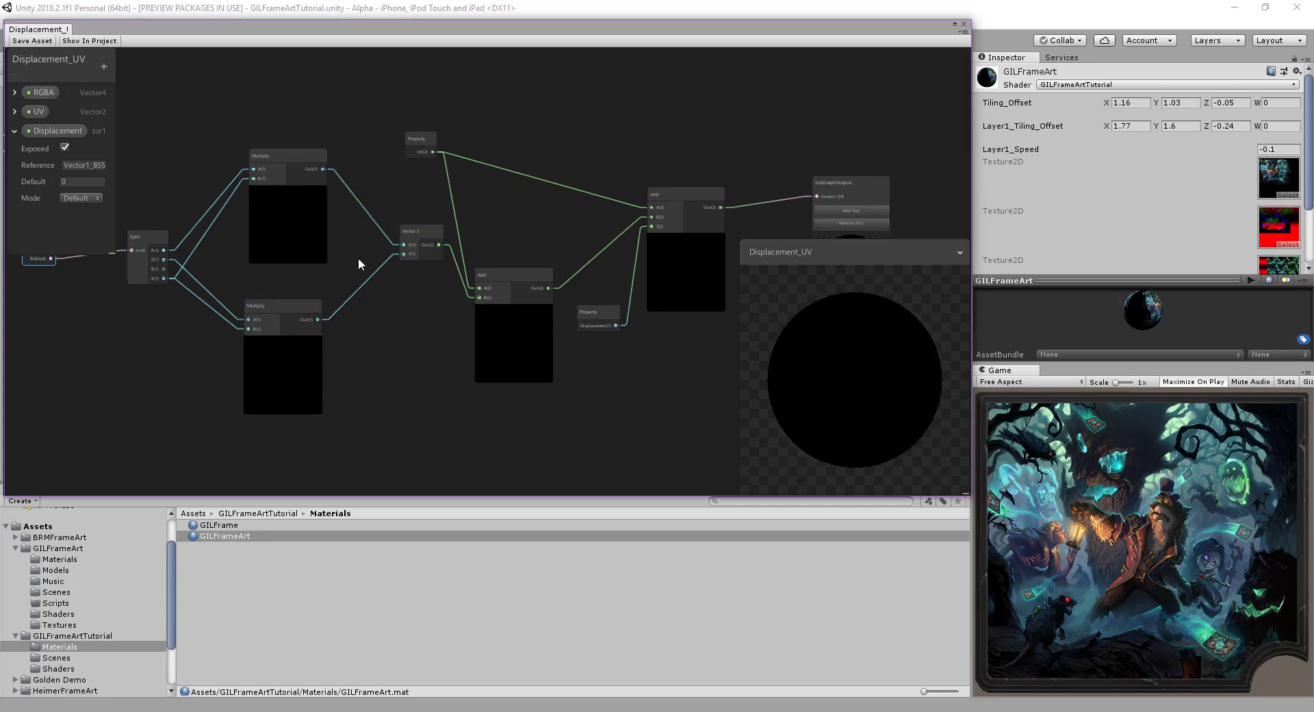
middle_click_drag(419, 297, 353, 303)
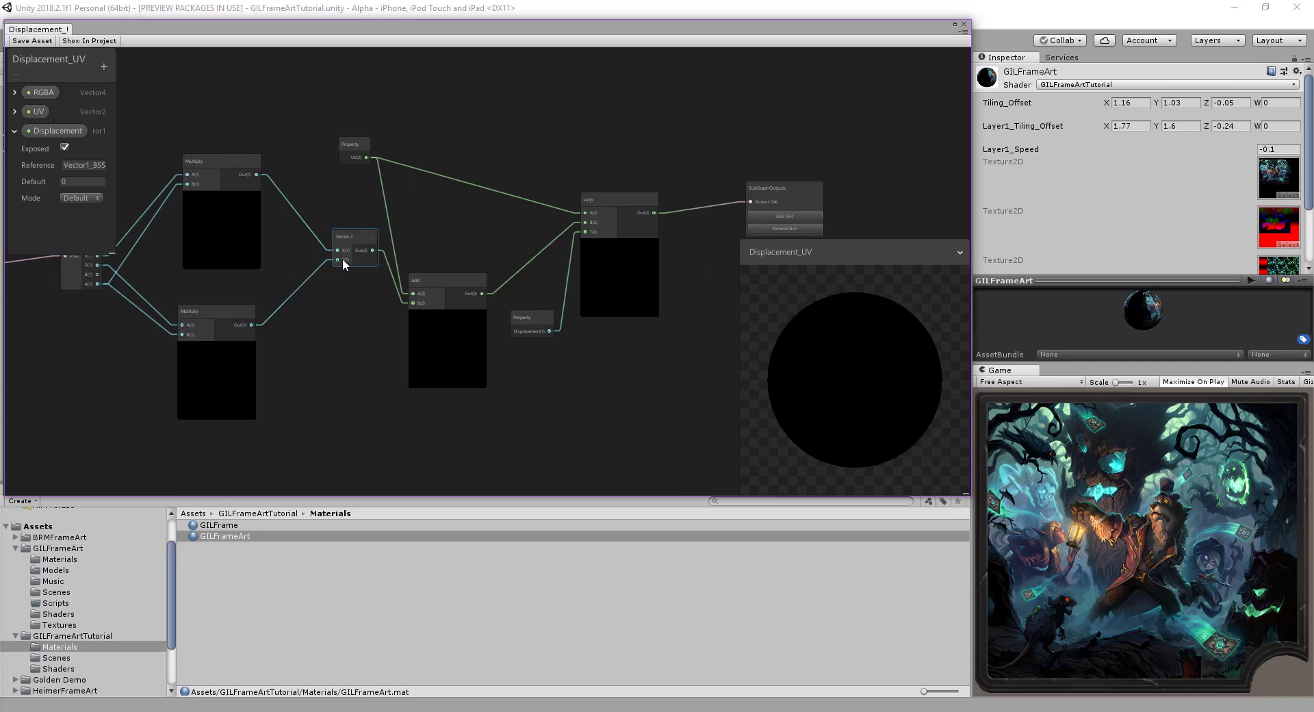
middle_click_drag(355, 311, 318, 311)
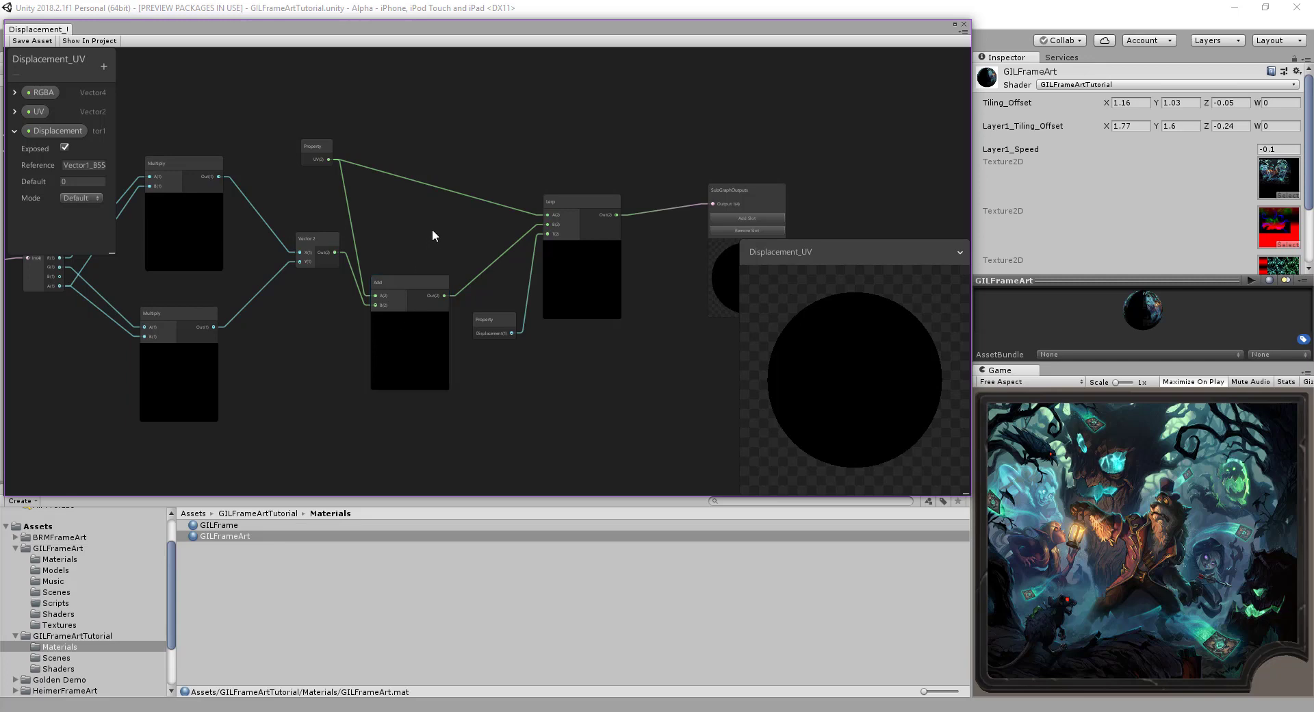
middle_click_drag(432, 229, 337, 223)
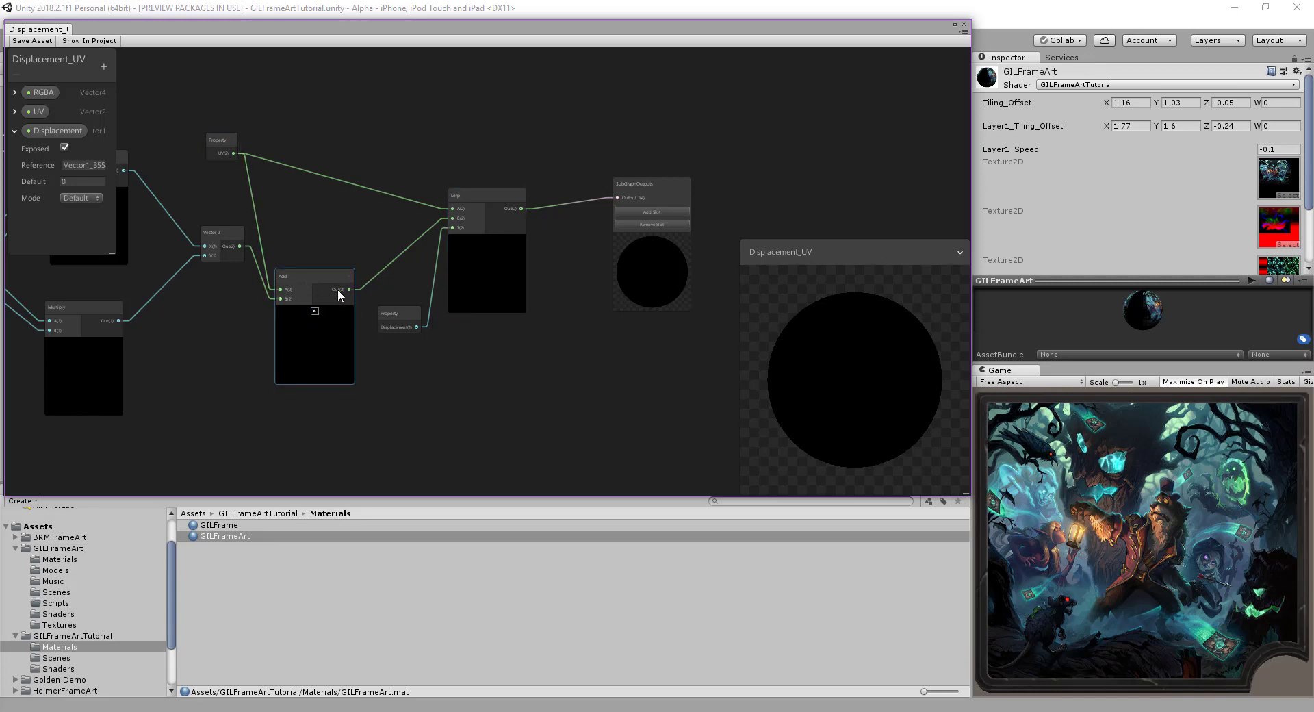
middle_click_drag(313, 232, 258, 228)
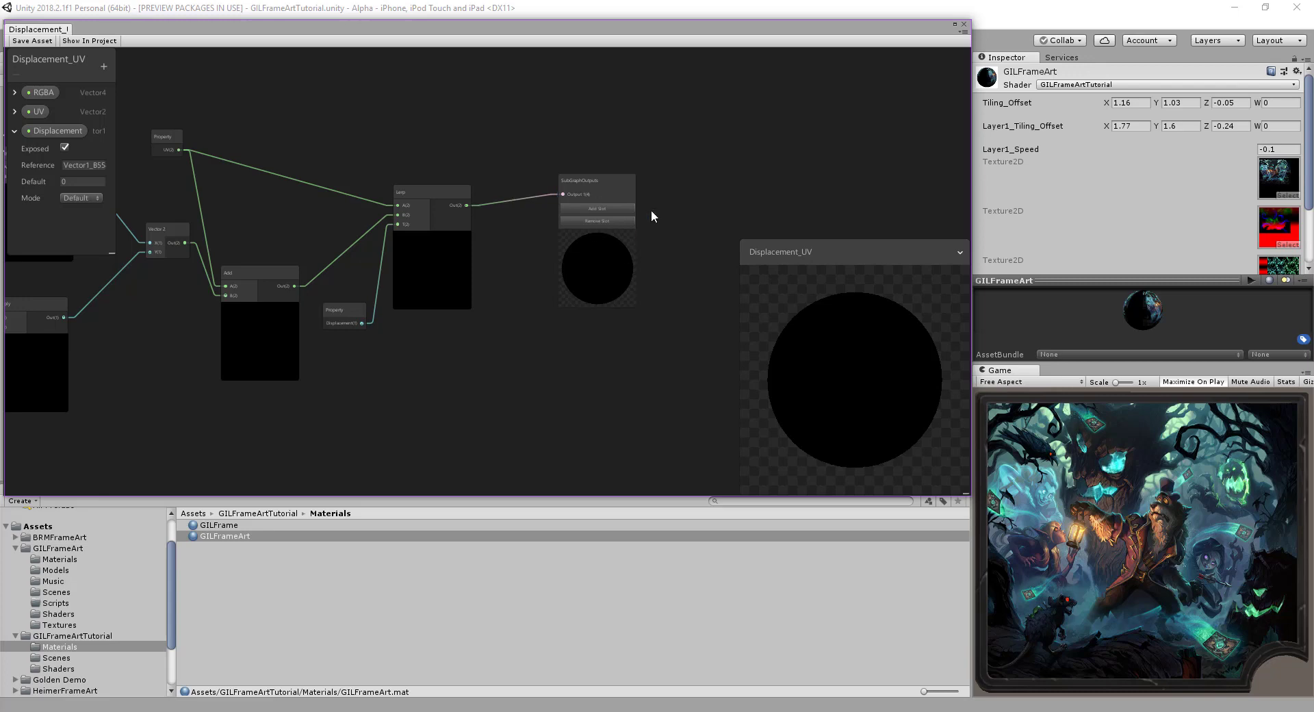
middle_click_drag(499, 131, 526, 131)
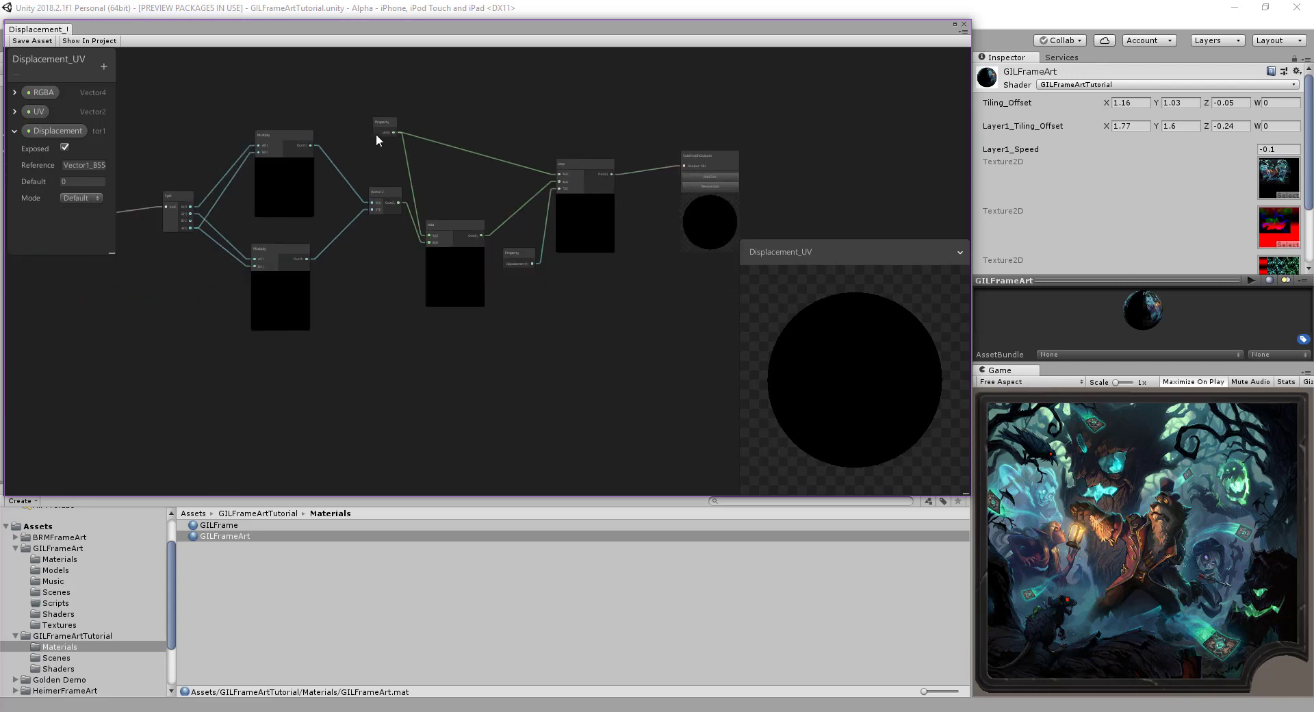
scroll(470, 130, "down", 1)
middle_click_drag(515, 130, 556, 149)
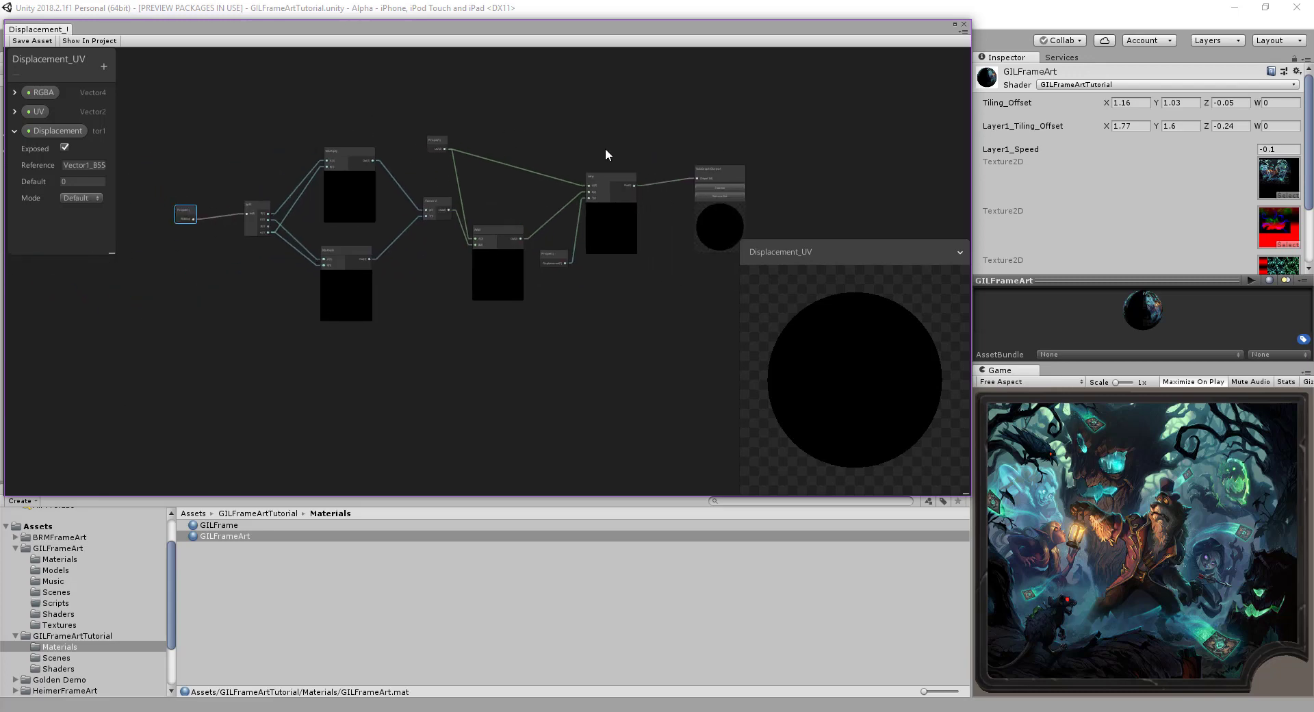
left_click(965, 25)
- Reposition the Displacement_UV node to the right of the Layer 1 texture sample, leaving room for another node between them
middle_click_drag(551, 127, 639, 137)
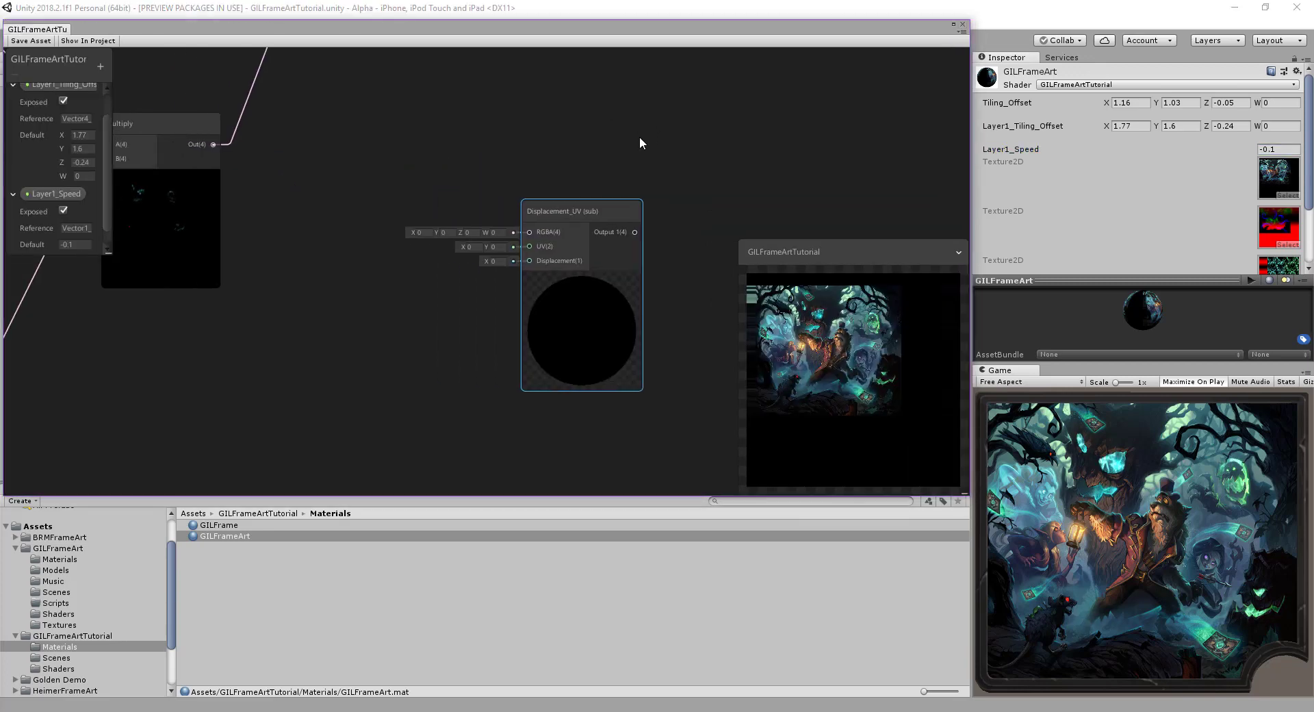
scroll(640, 137, "down", 2)
left_click_drag(561, 195, 406, 225)
middle_click_drag(399, 188, 490, 135)
left_click_drag(490, 163, 582, 200)
middle_click_drag(519, 240, 536, 201)
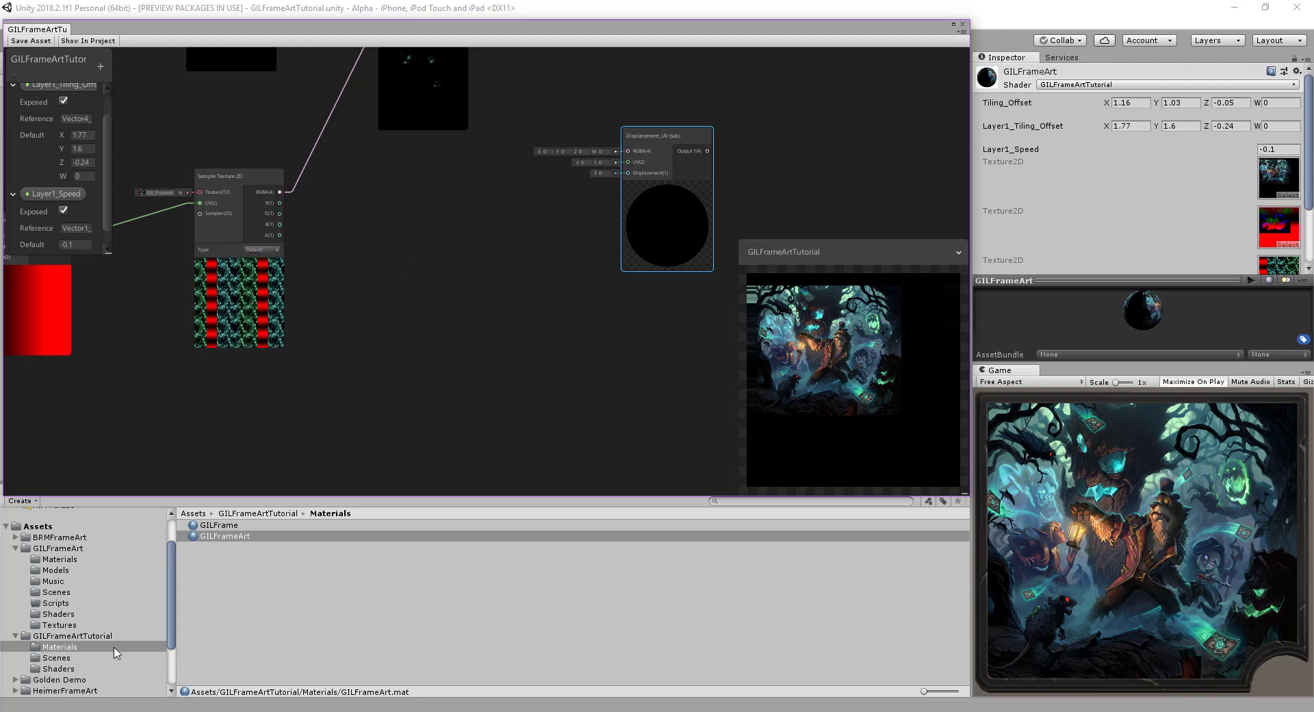
- Add a texture sample of FX3_flame_fire_smoke_sojin_seamless_horiz_doubled from the GILFrameArt Textures folder between the Layer 1 sample and the Displacement_UV node
scroll(93, 592, "down", 2)
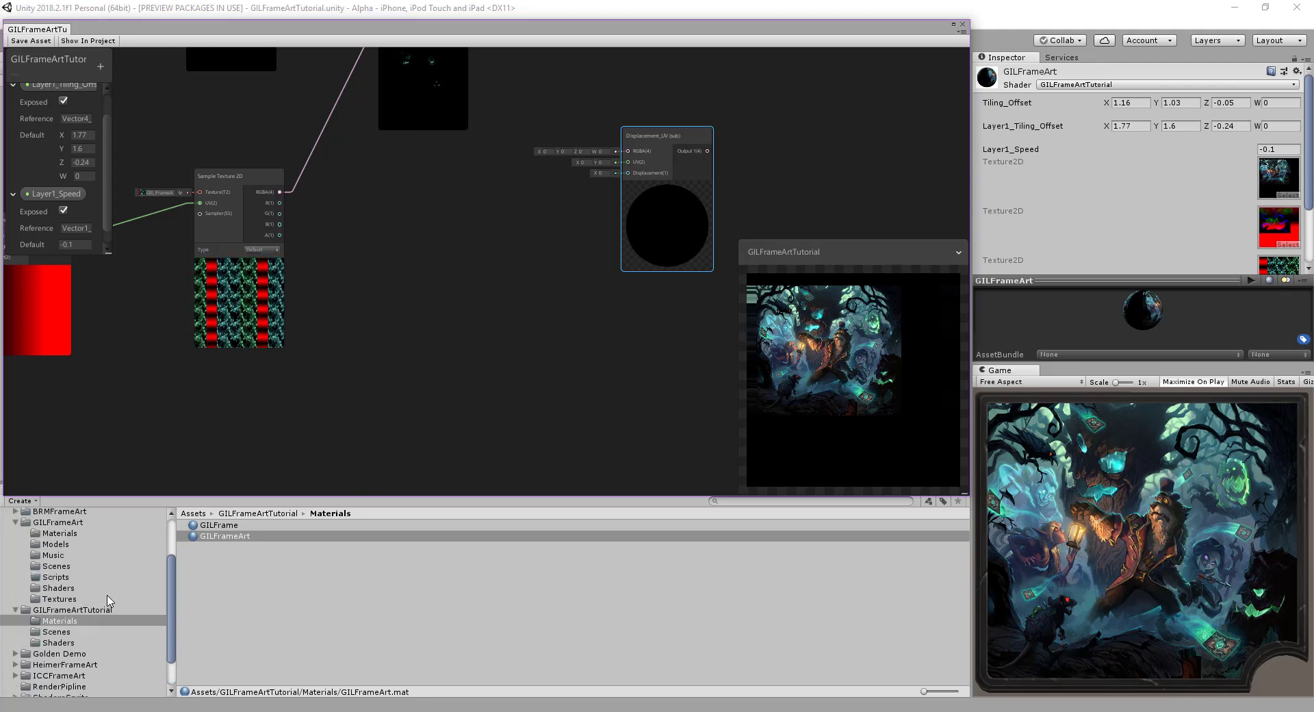
left_click(59, 599)
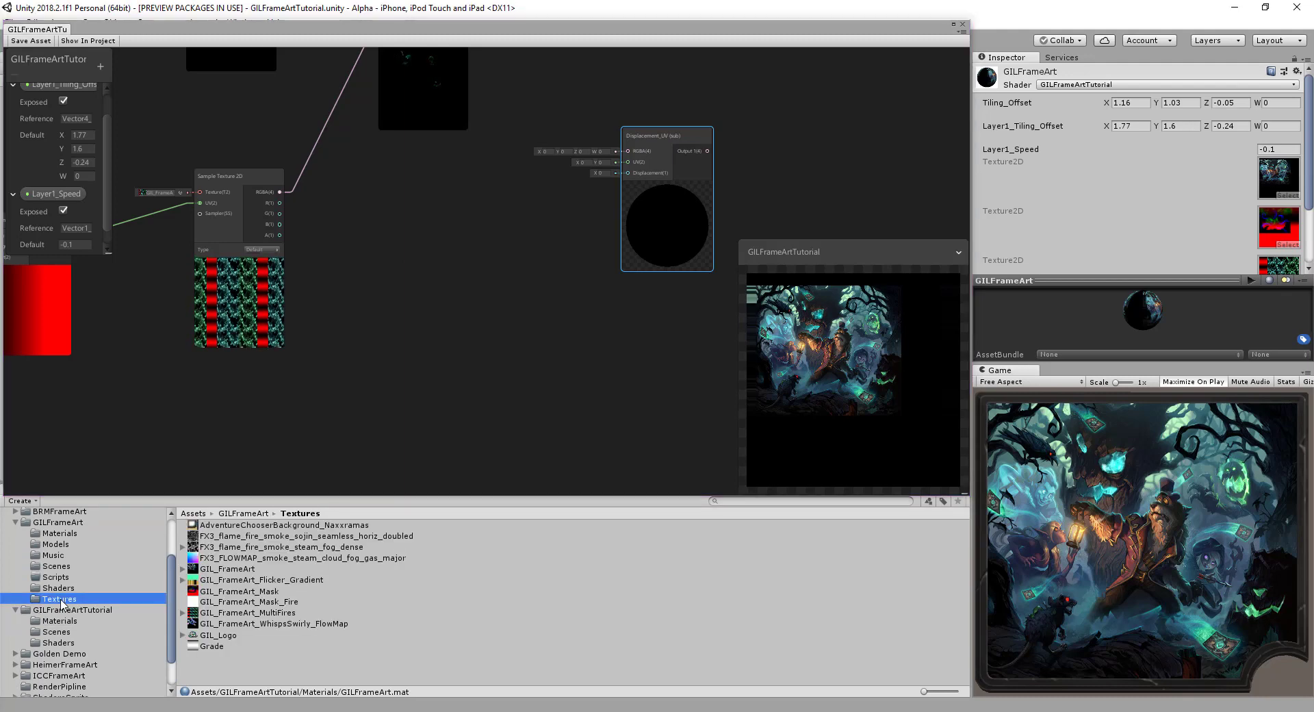
left_click(207, 547)
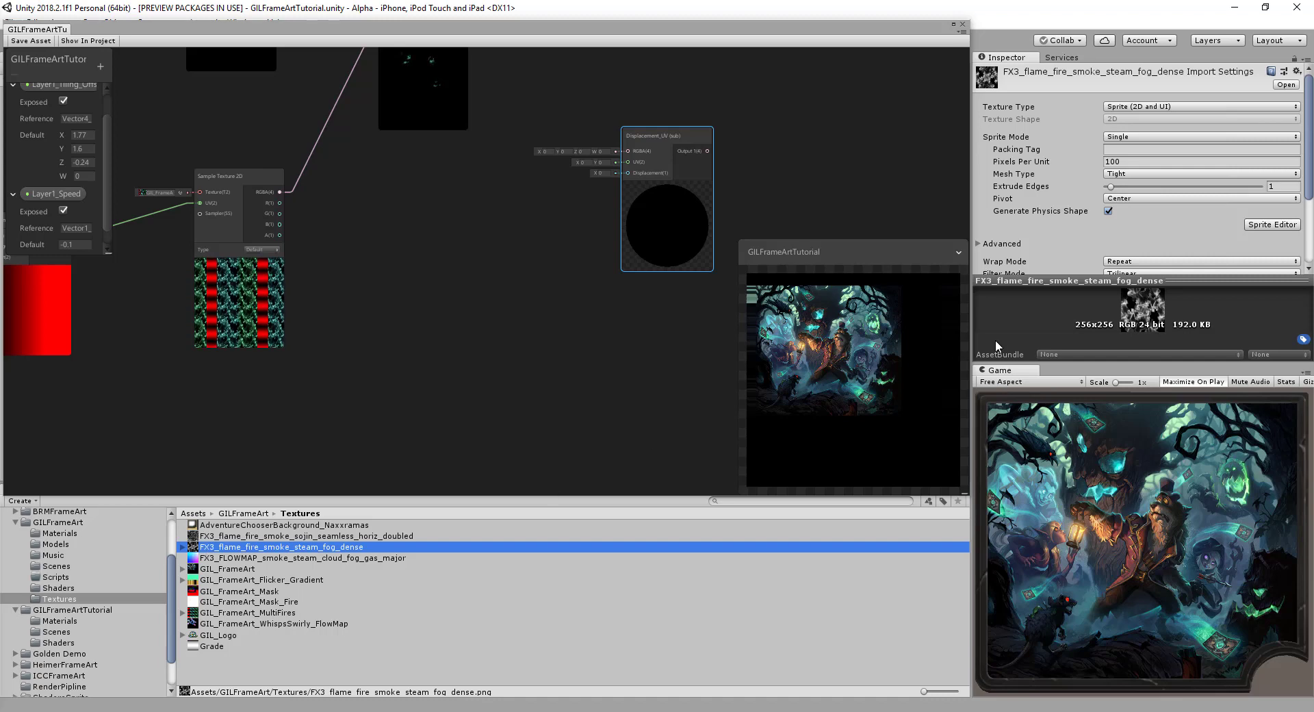
left_click(218, 537)
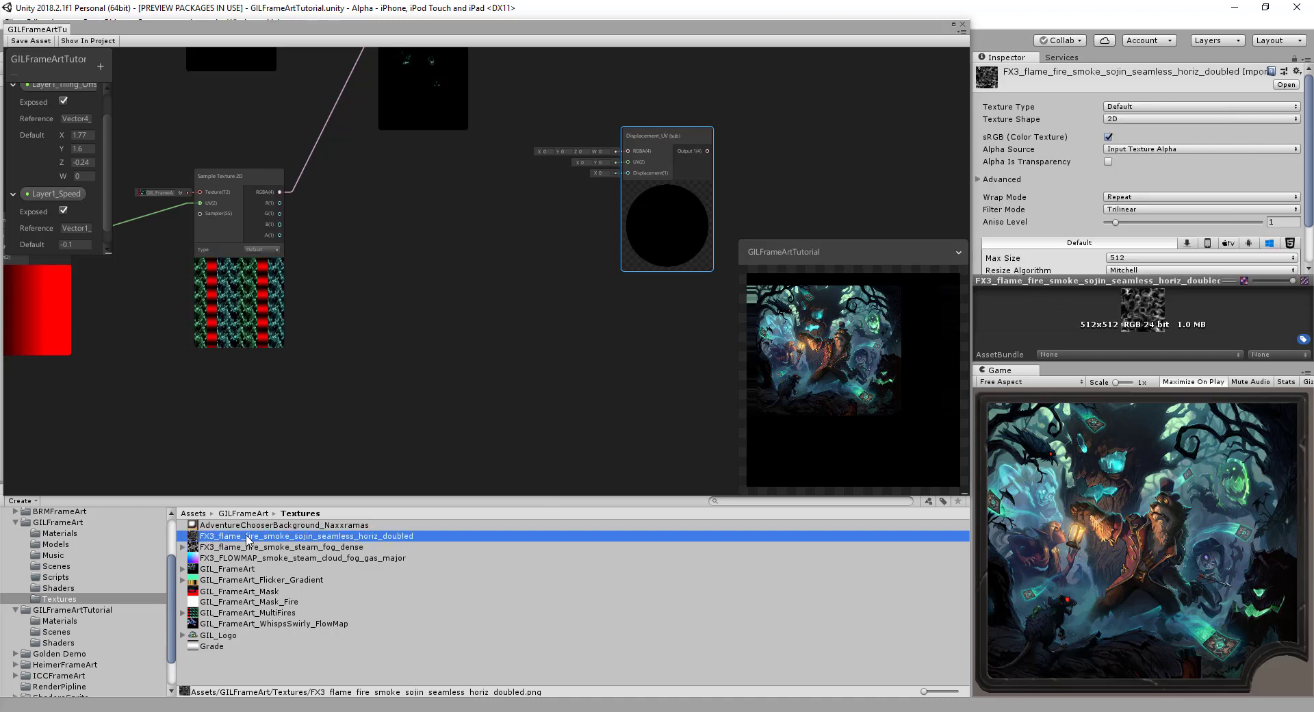
left_click_drag(238, 542, 408, 186)
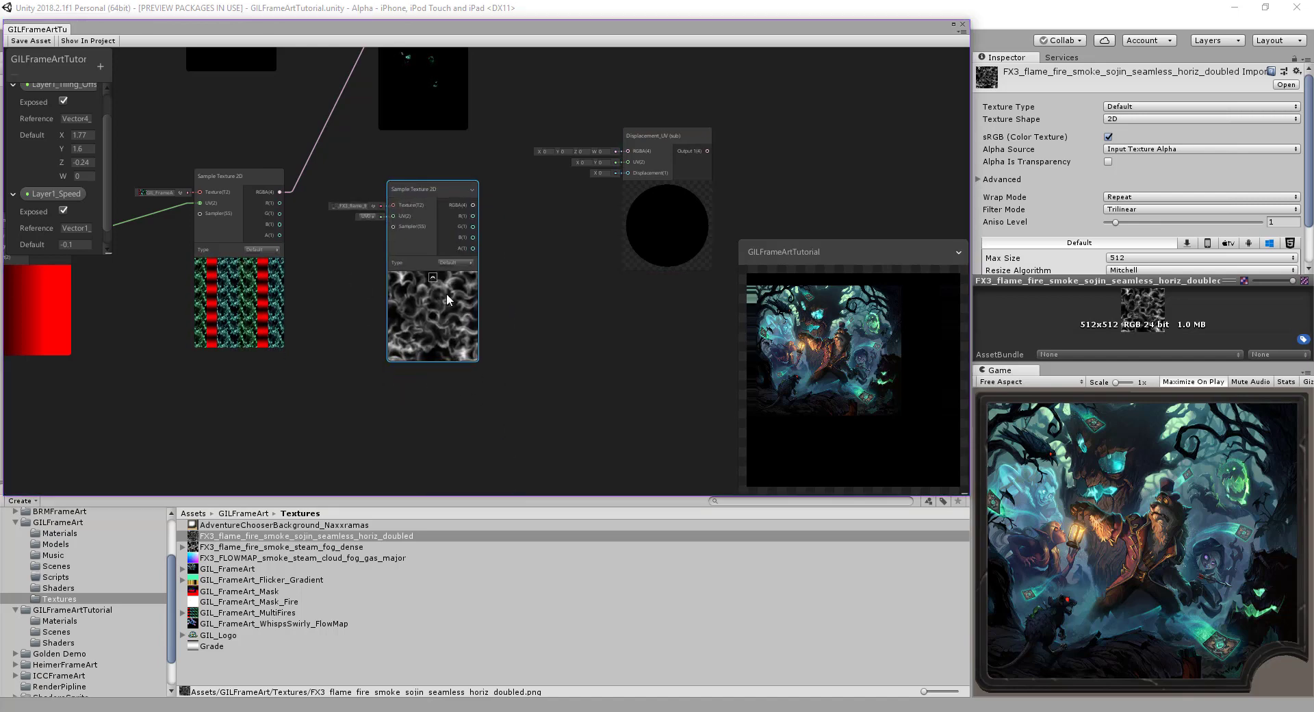
- Connect the smoke texture sample's RGBA output to the Displacement_UV node's RGBA input, and place the Displacement_UV node slightly lower
middle_click_drag(560, 315, 508, 378)
left_click_drag(423, 269, 577, 215)
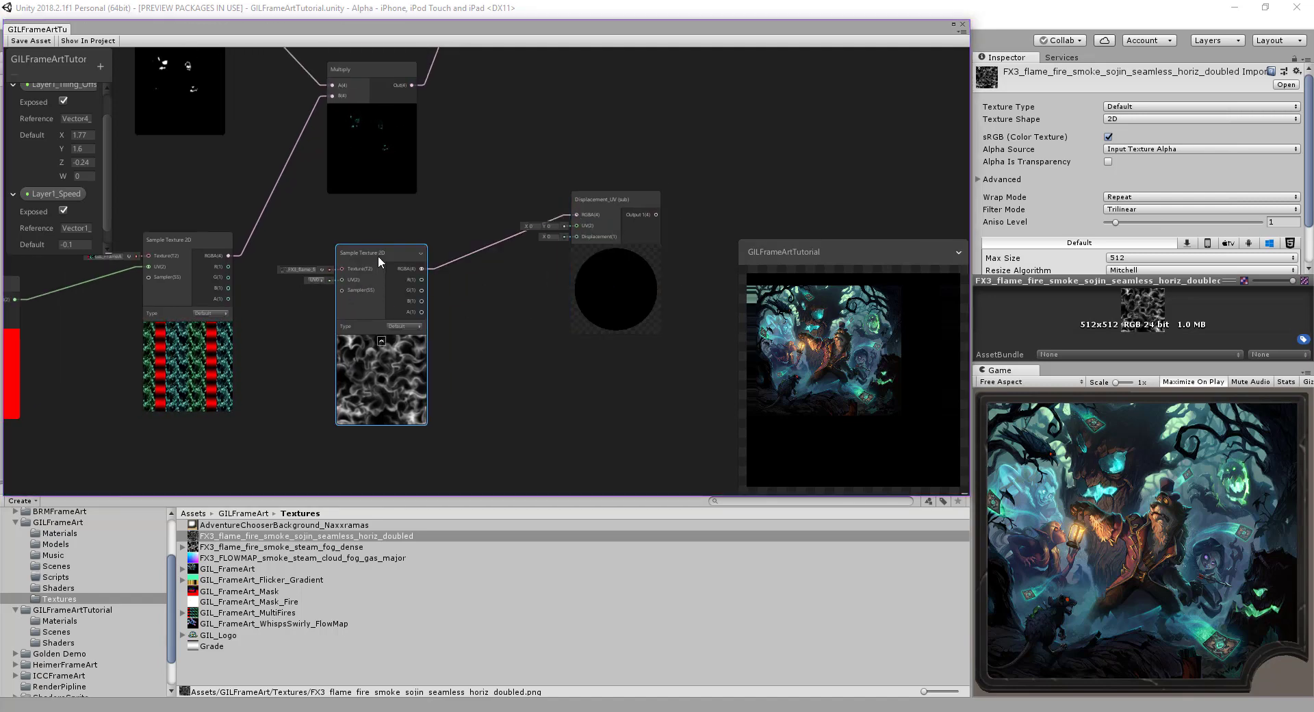
left_click_drag(378, 256, 364, 249)
left_click_drag(617, 203, 622, 296)
middle_click_drag(623, 297, 650, 169)
- Create a Tiling And Offset node below the smoke texture sample
right_click(443, 333)
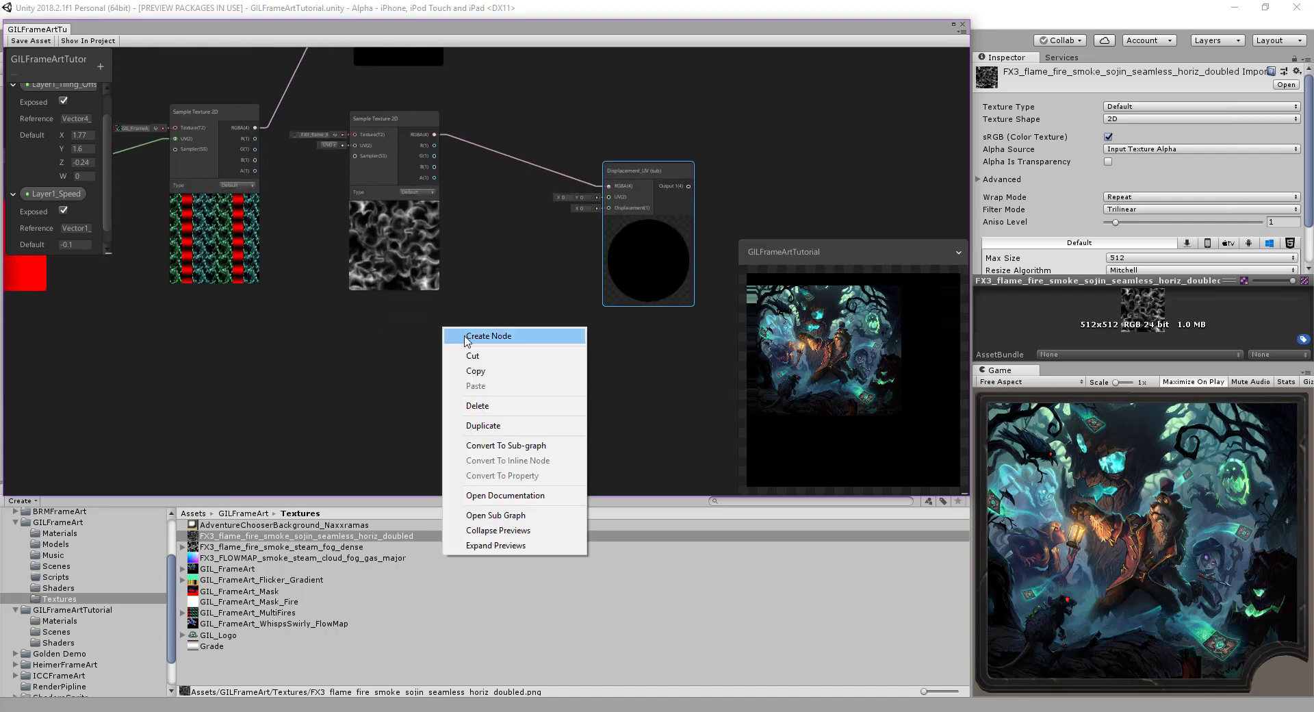
left_click(467, 339)
type("tilin")
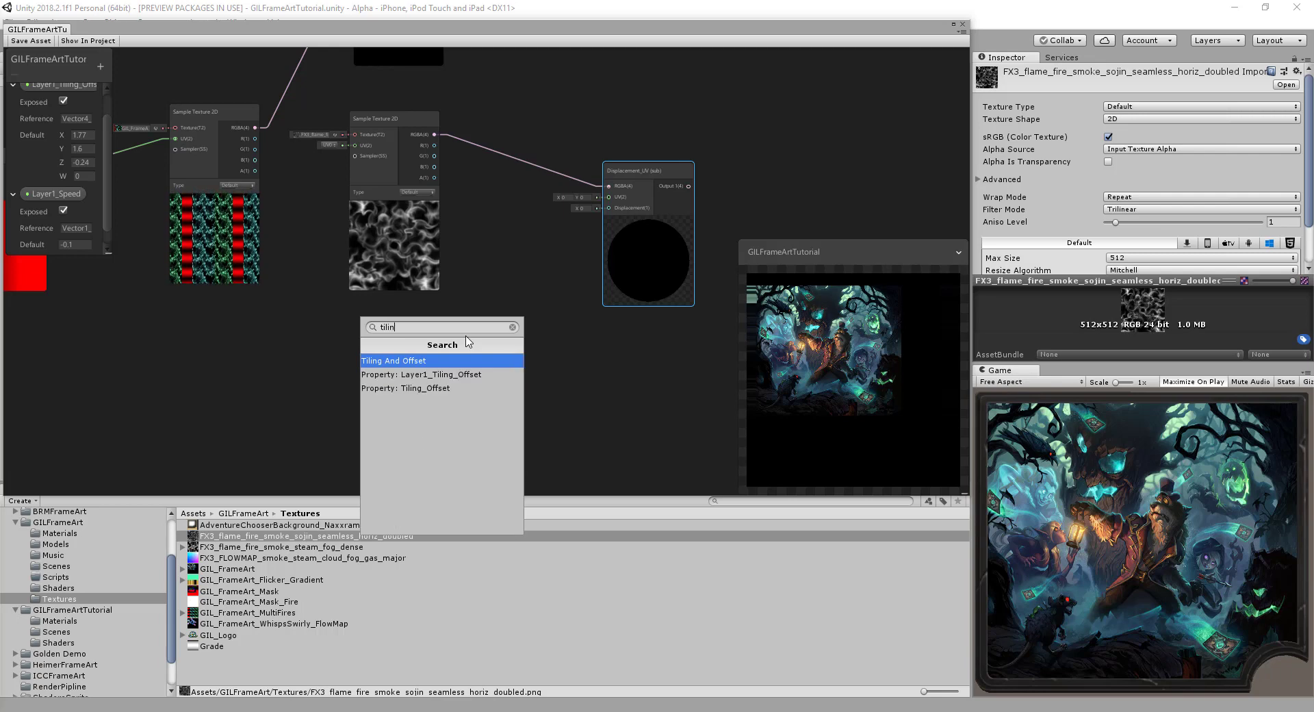
left_click(435, 362)
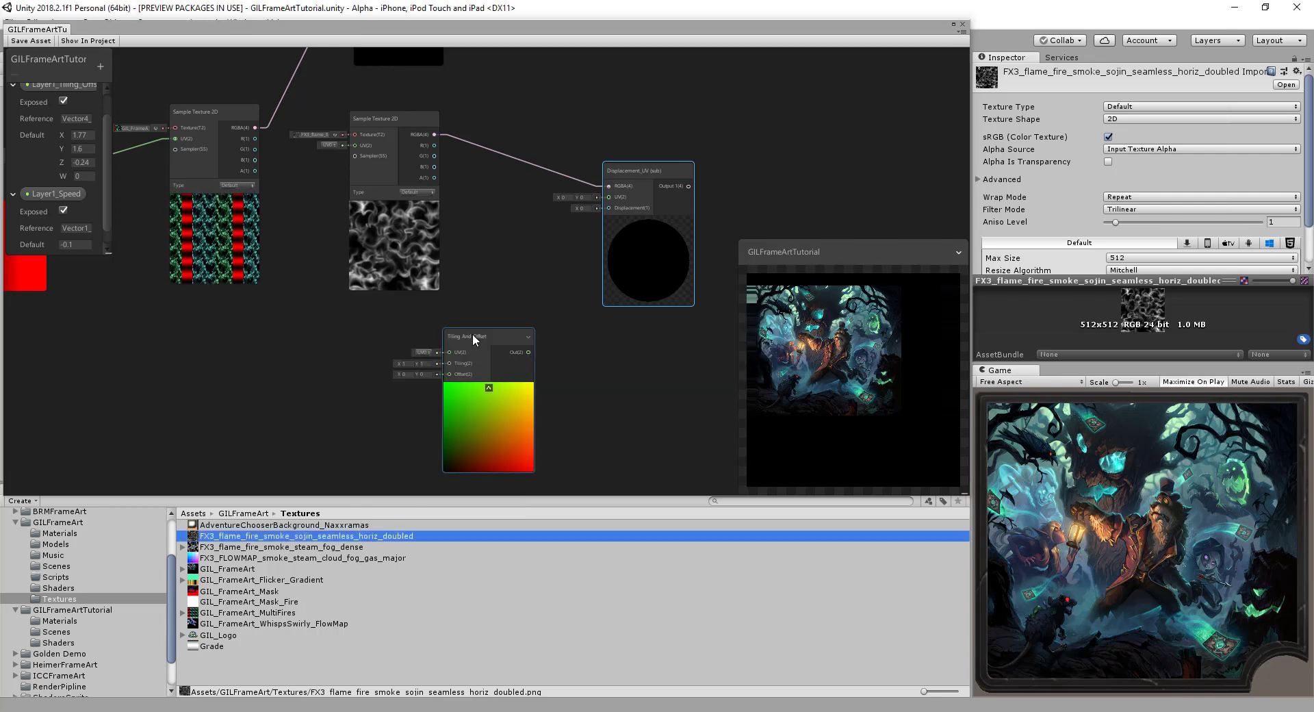
- Place the new Tiling And Offset node directly below the smoke texture sample and connect its output to the Displacement_UV node's UV input
left_click_drag(475, 338, 605, 196)
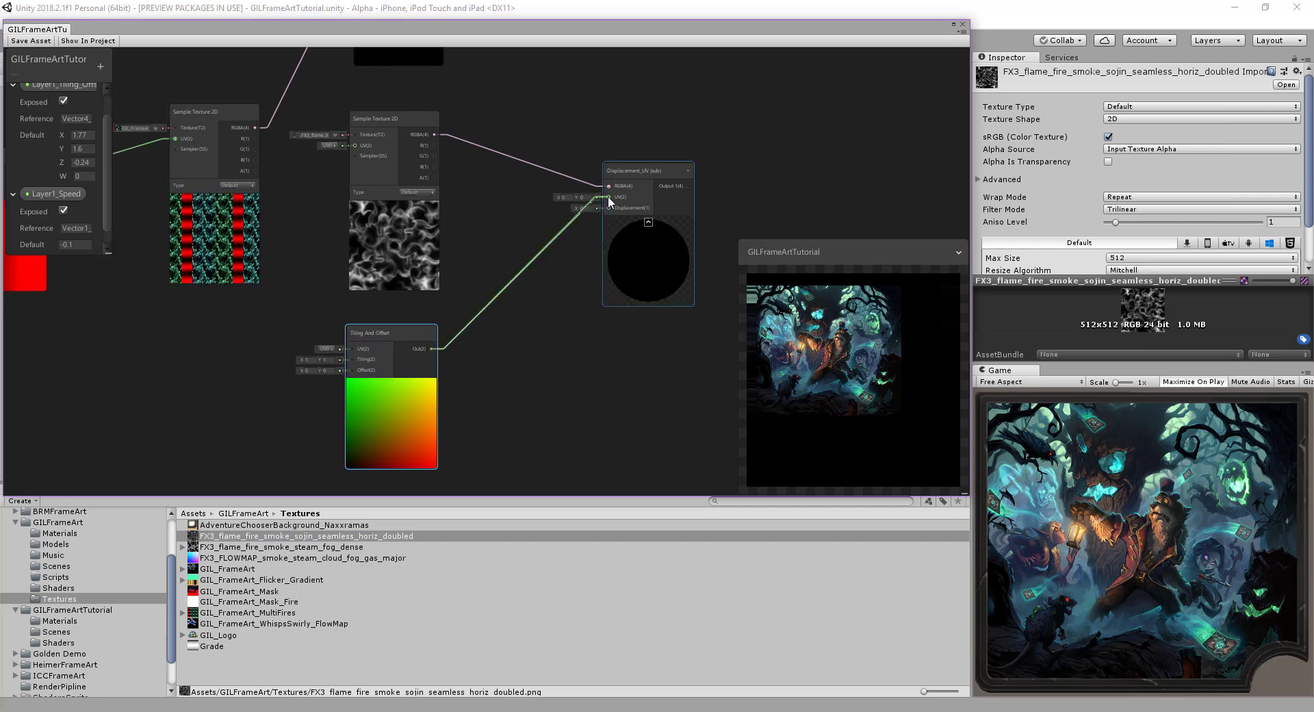
middle_click_drag(504, 322, 556, 318)
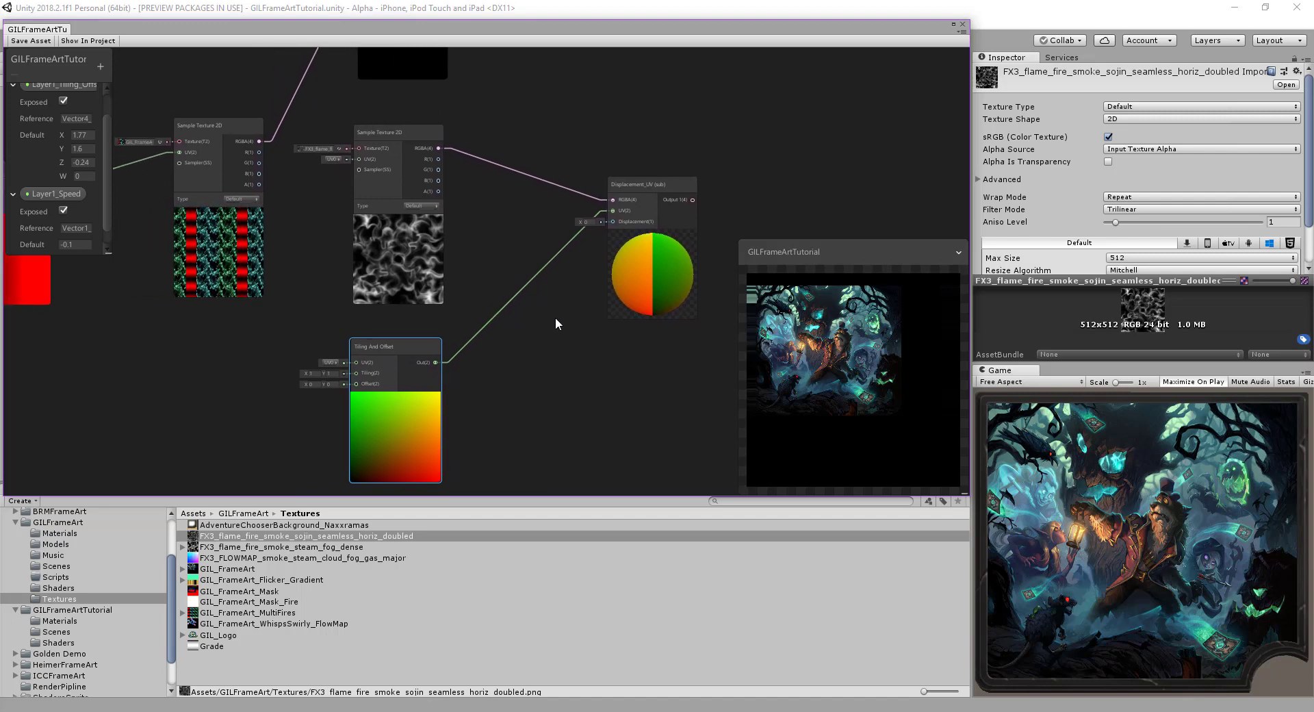
- Collapse the expanded blackboard properties and add a Vector1 property named Layer1_Displacement with a default of 0.3
scroll(20, 146, "up", 1)
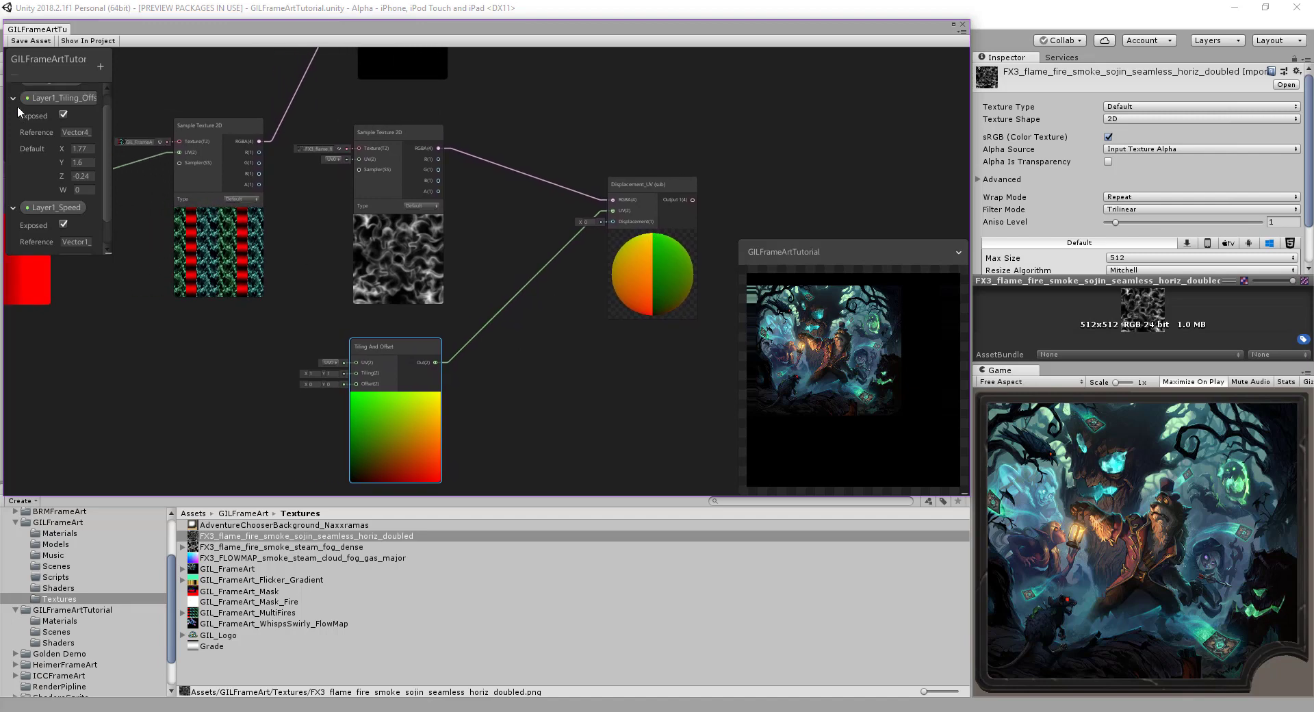
left_click(13, 98)
left_click(12, 133)
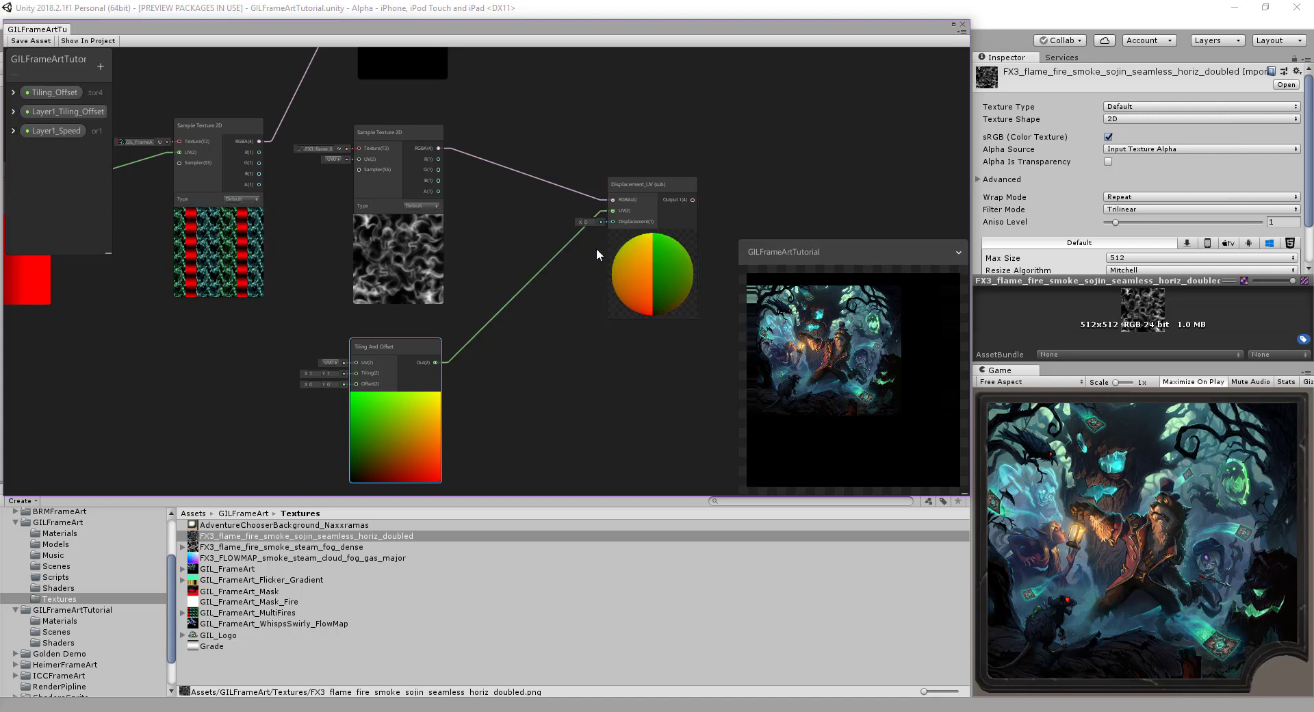
left_click(100, 67)
left_click(130, 80)
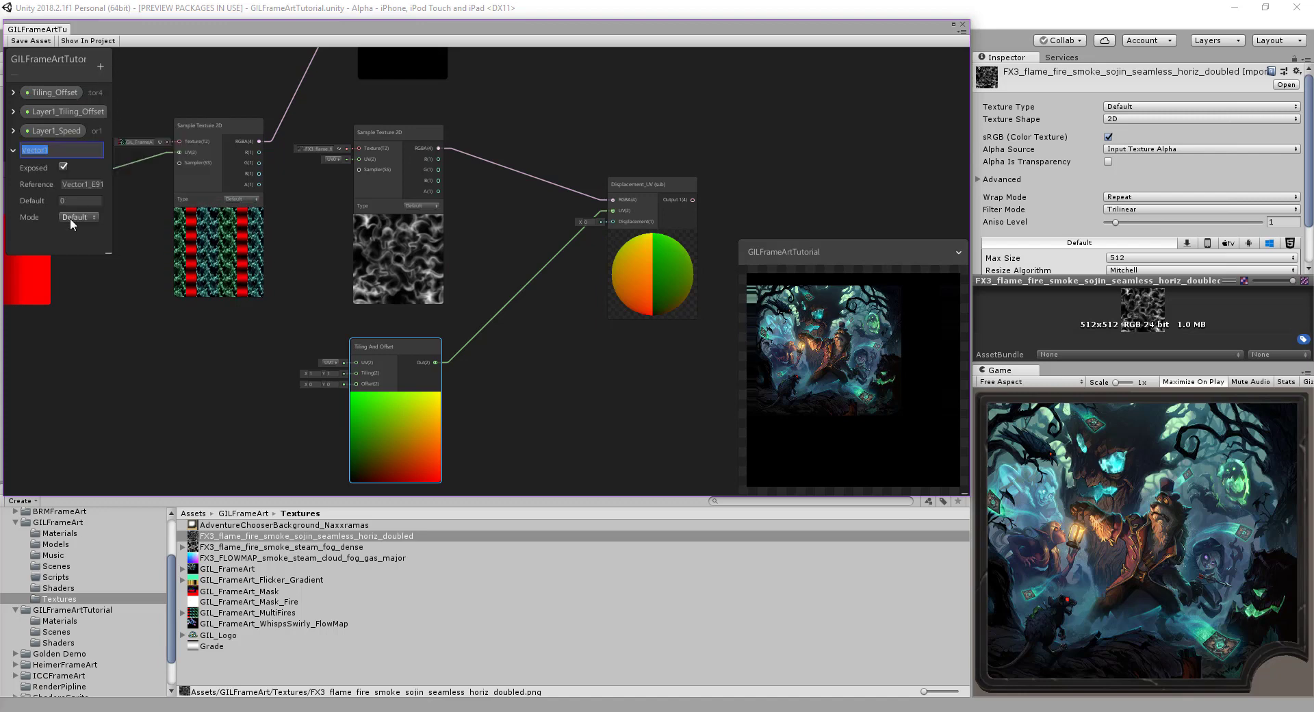
type("Layer")
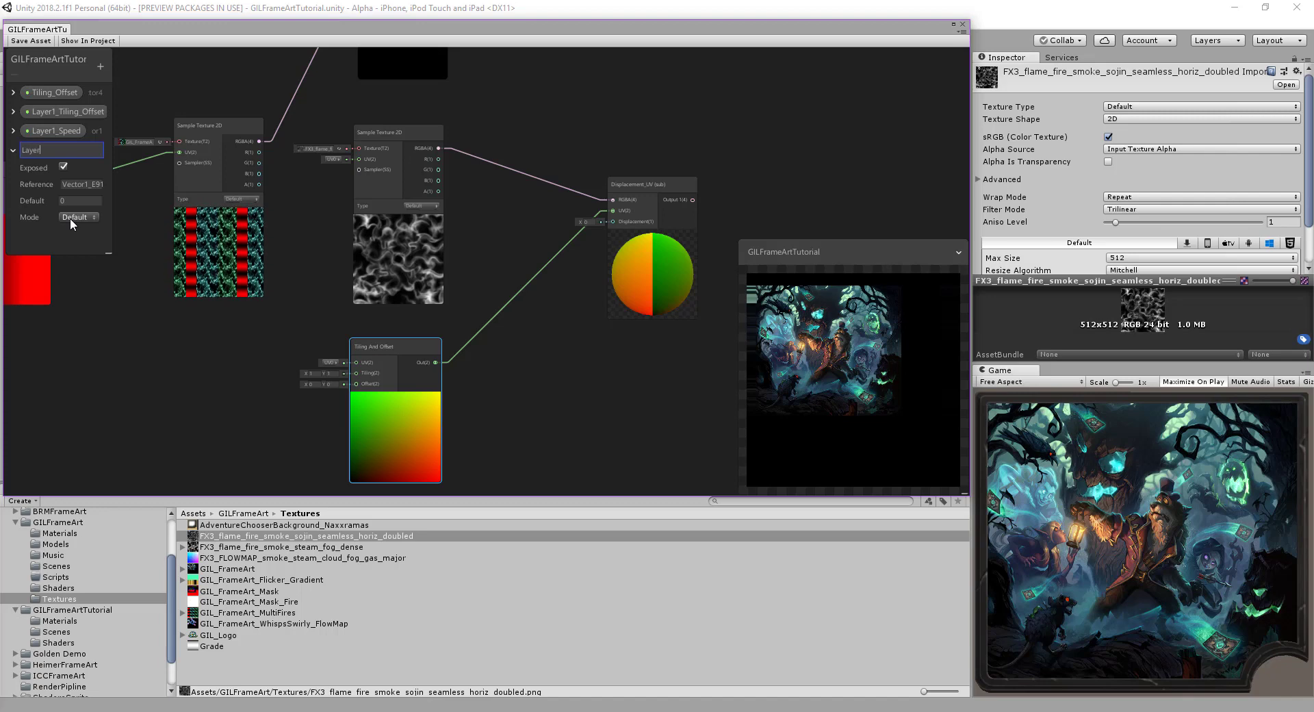
type("1")
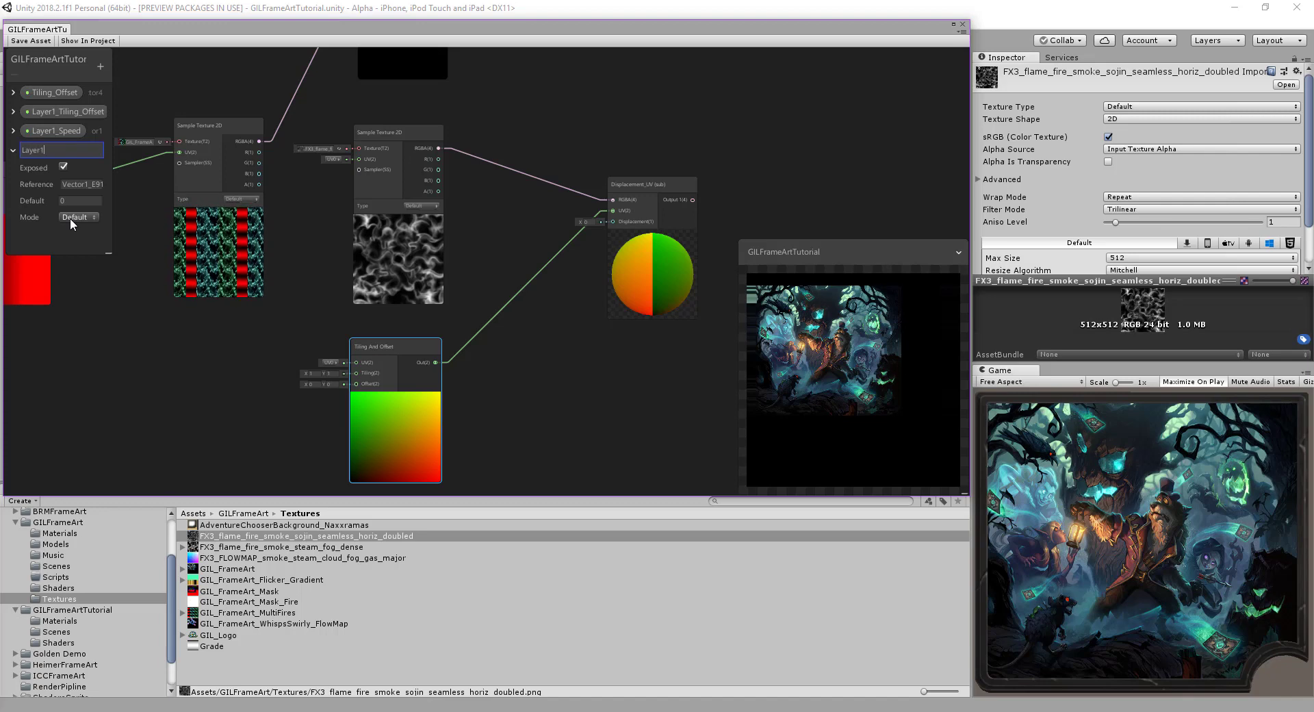
type("_D")
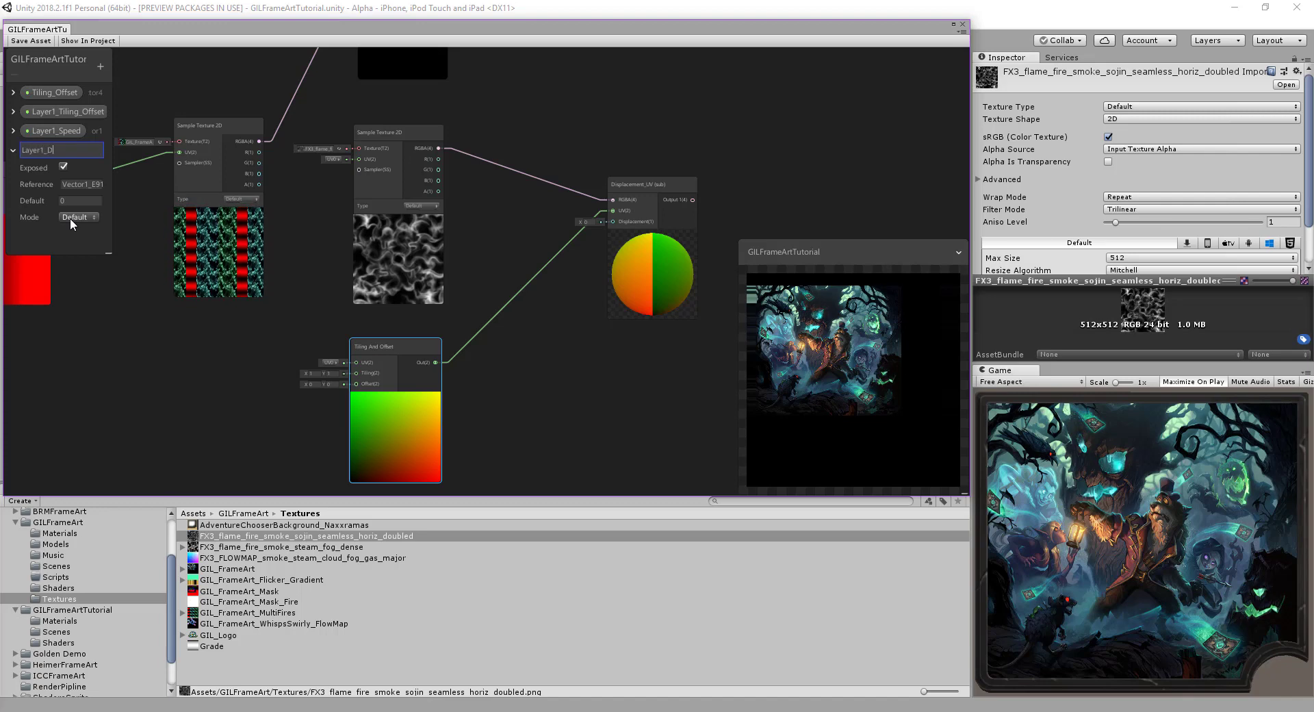
type("isplacement")
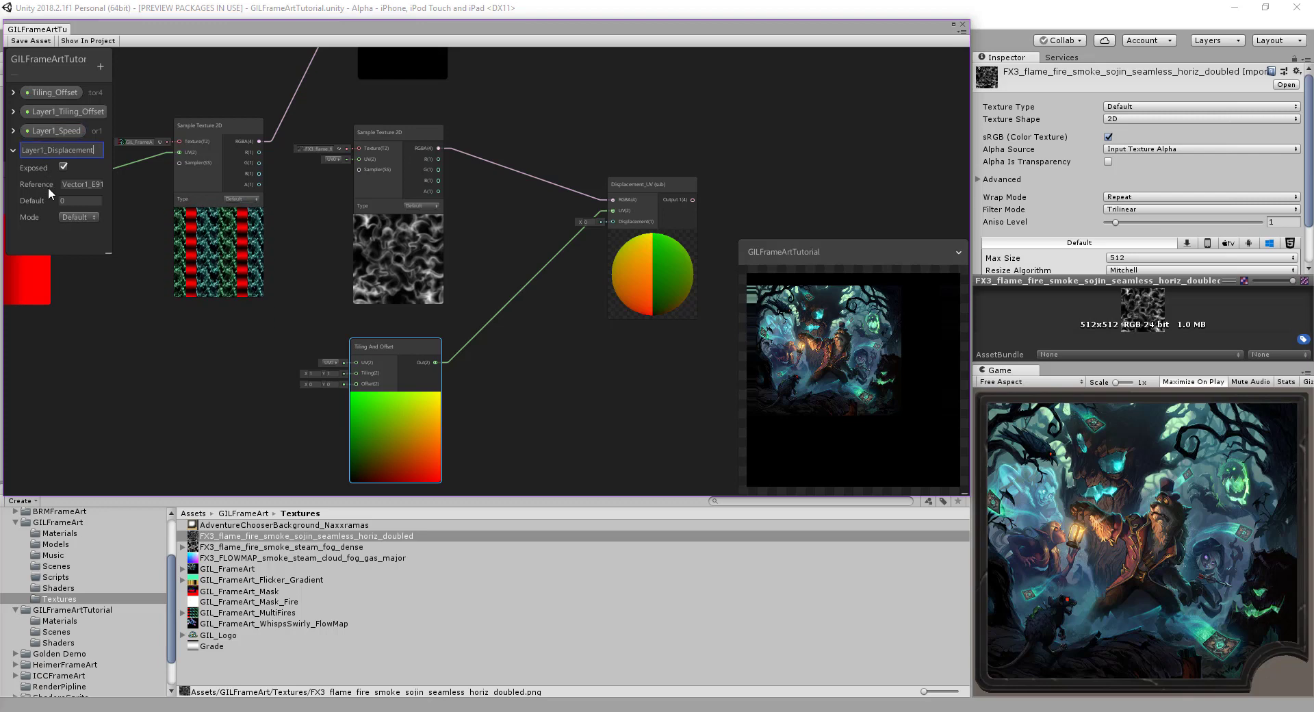
left_click(84, 200)
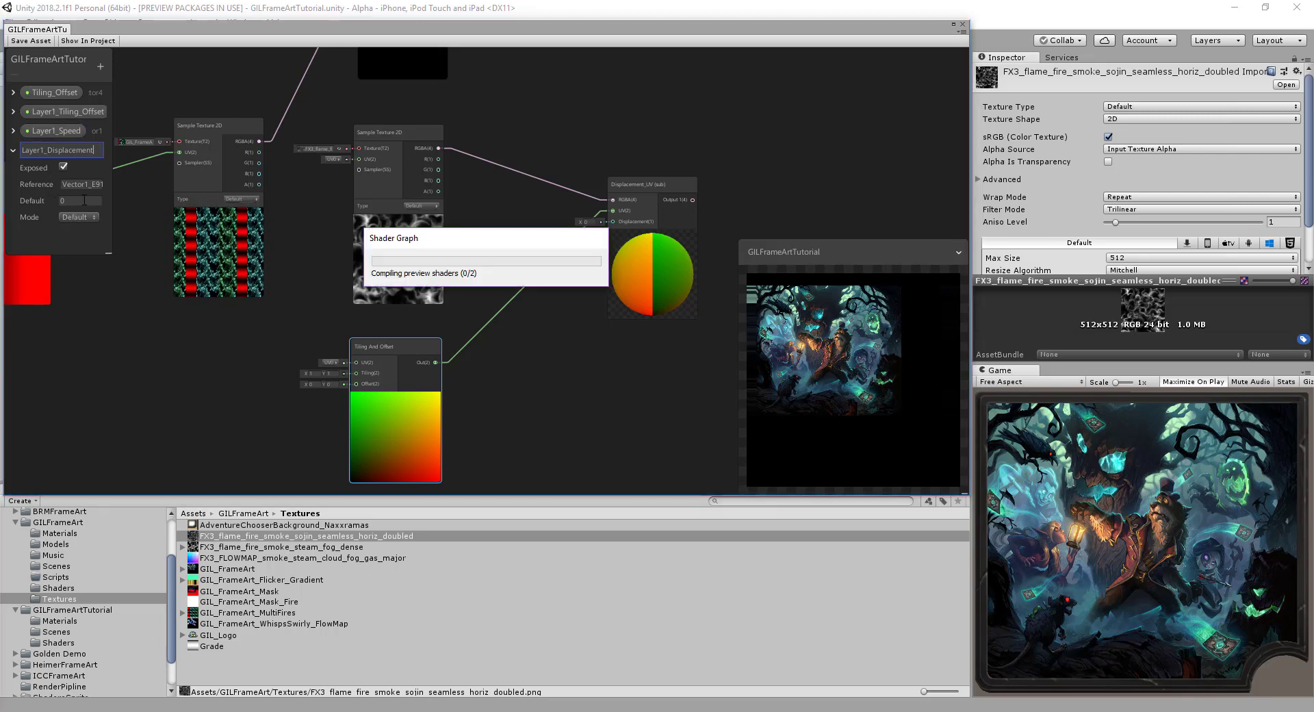
type("0.3")
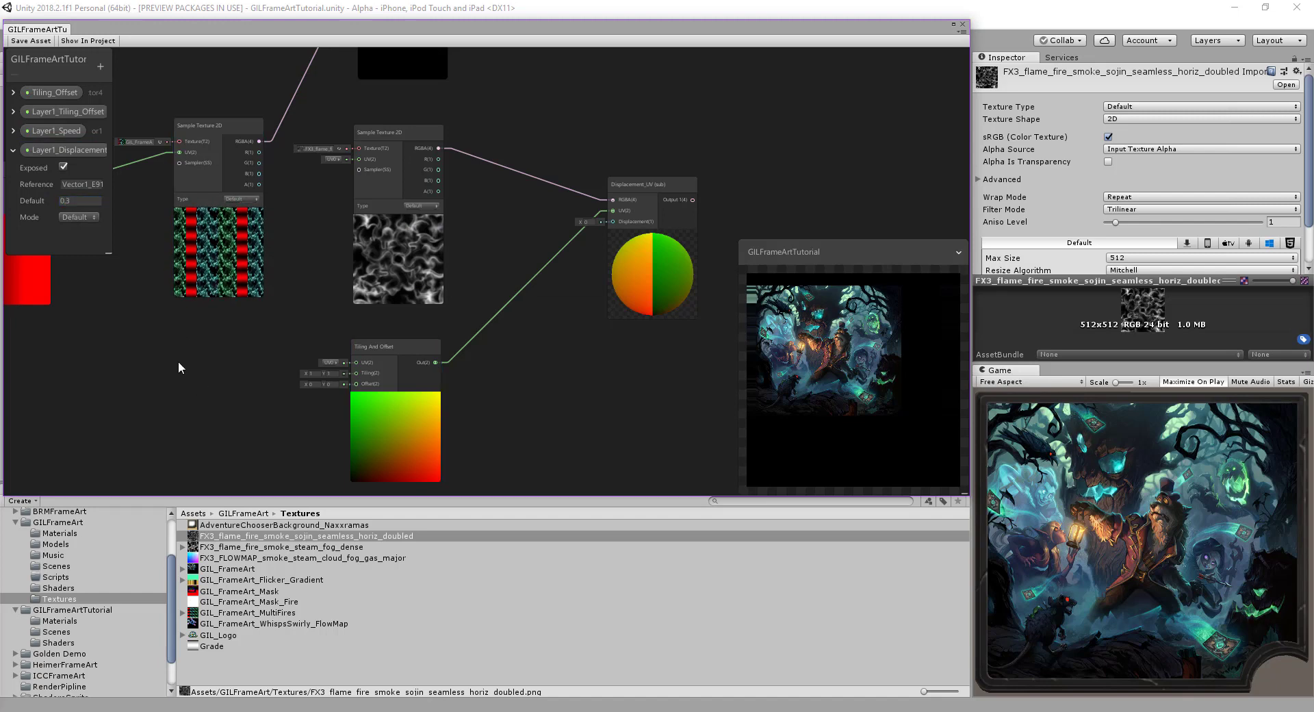
- Add a Layer1_Displacement property node to the graph beside the new Tiling And Offset node and connect it to Displacement_UV's Displacement input
left_click_drag(72, 151, 611, 221)
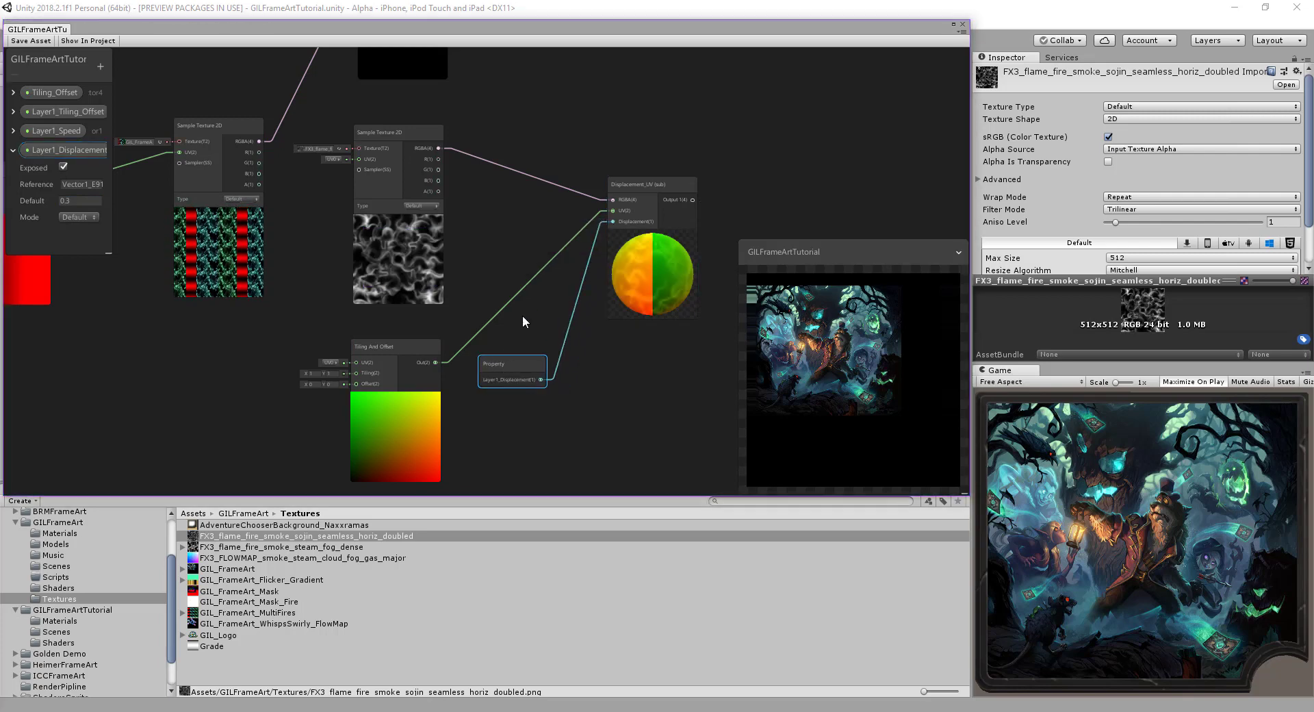
middle_click_drag(535, 319, 470, 318)
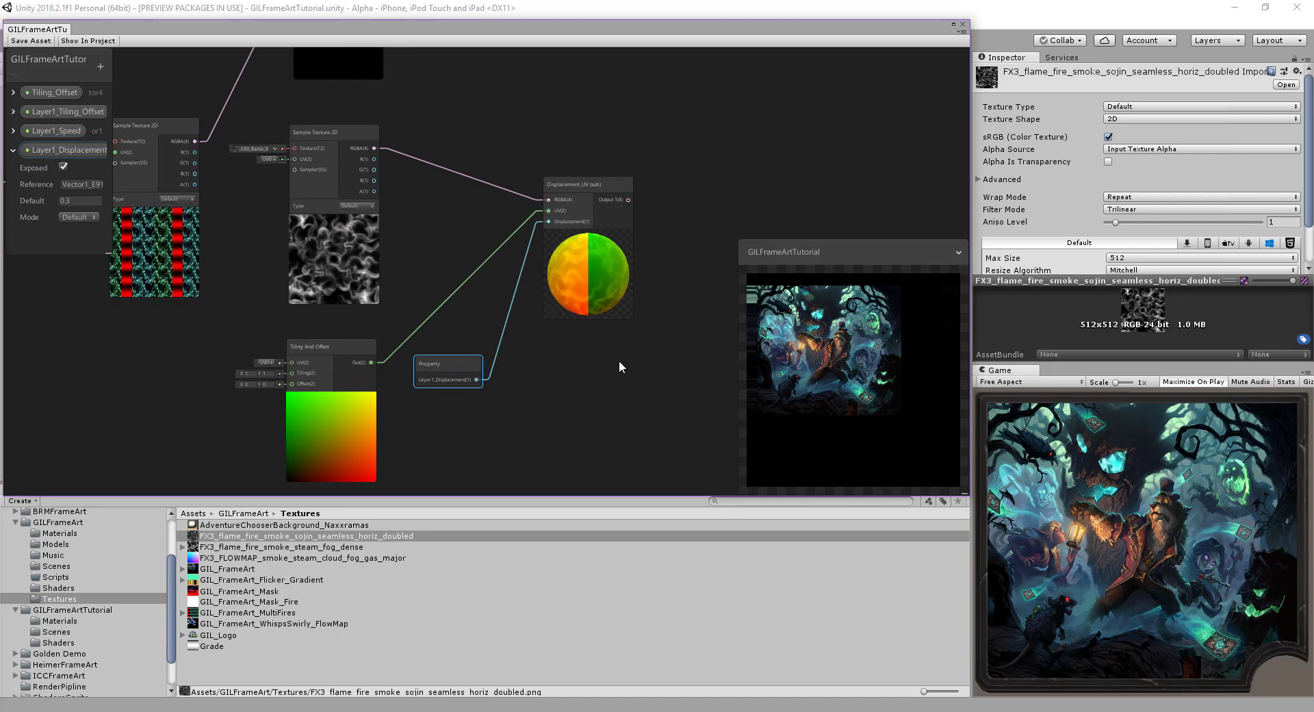
- Select the smoke sample, its Tiling And Offset, Layer1_Displacement and Displacement_UV nodes, and move them together below the Layer 1 Tiling And Offset node
scroll(619, 360, "down", 2)
scroll(531, 364, "up", 5)
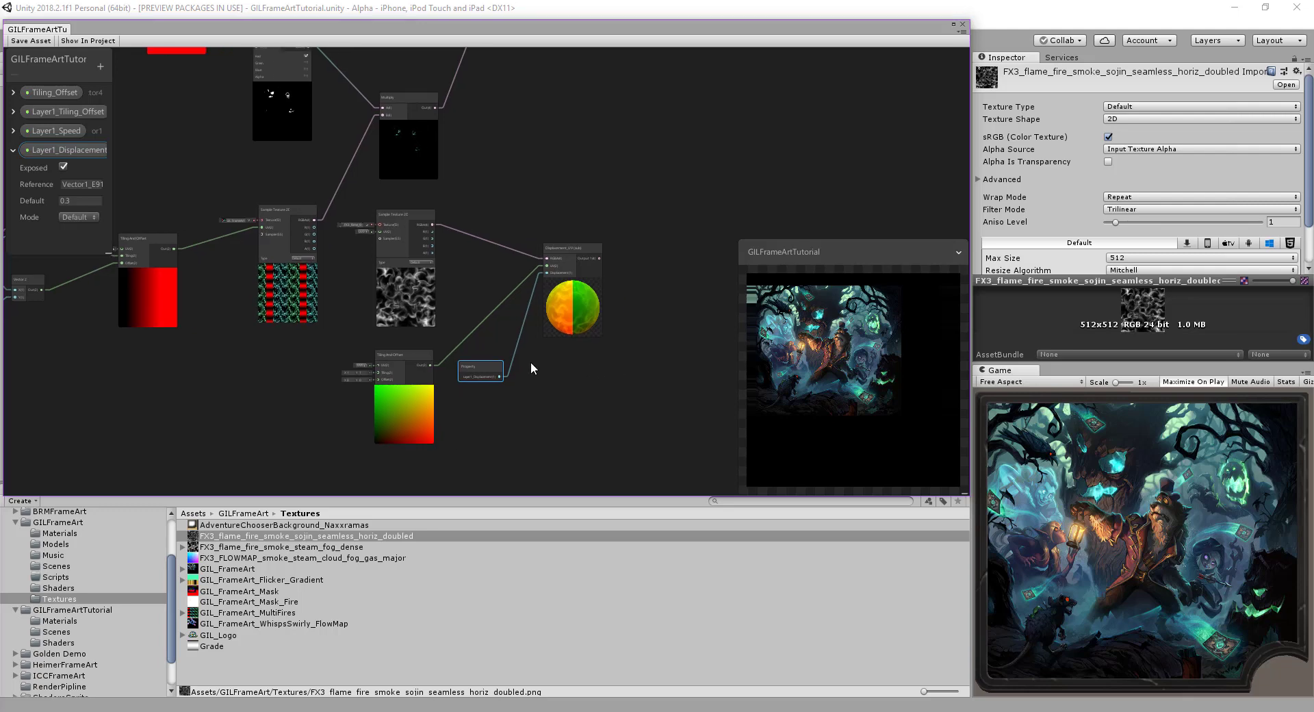
scroll(535, 327, "down", 3)
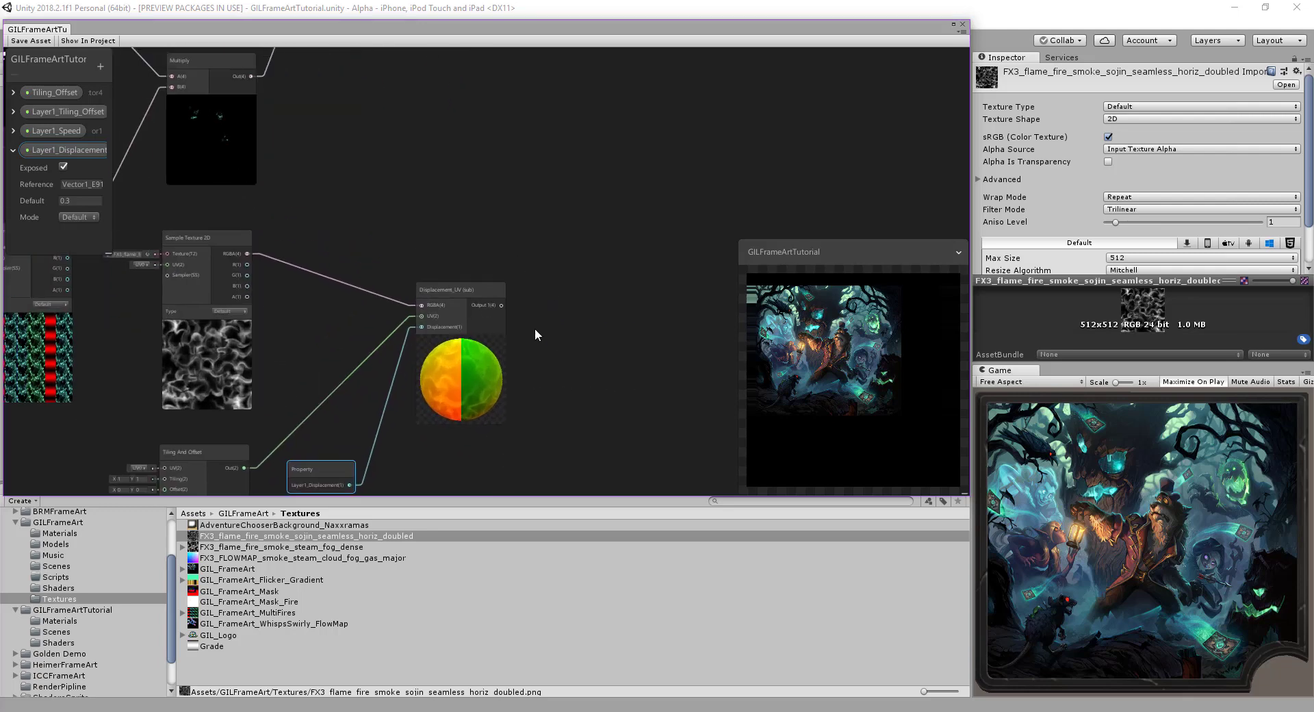
middle_click_drag(500, 265, 549, 252)
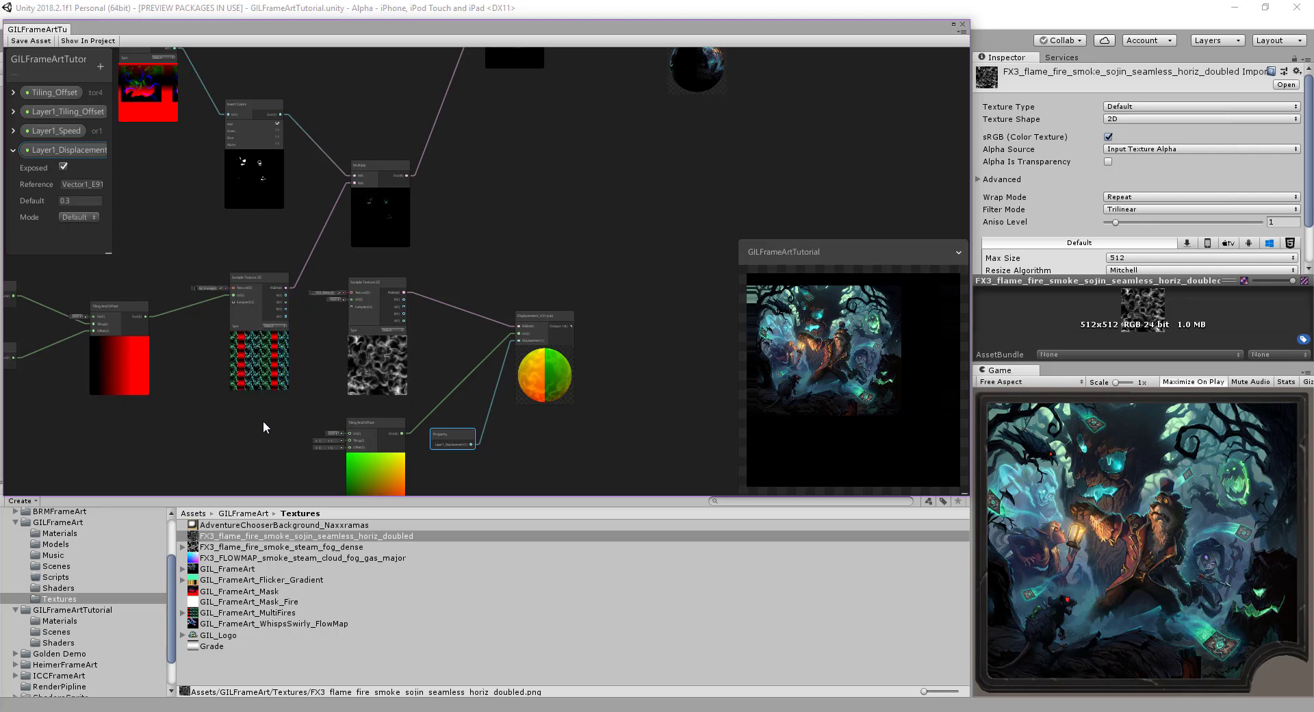
middle_click_drag(263, 421, 333, 379)
scroll(333, 379, "up", 6)
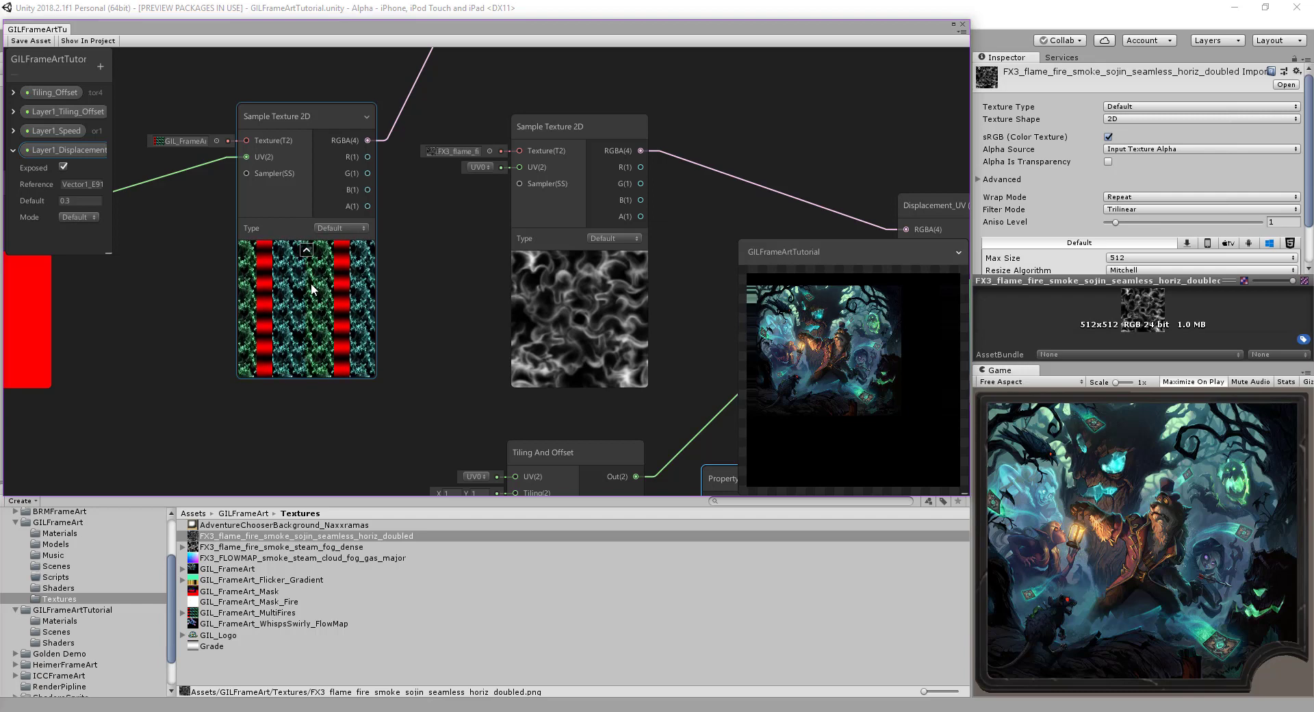
middle_click_drag(483, 364, 417, 299)
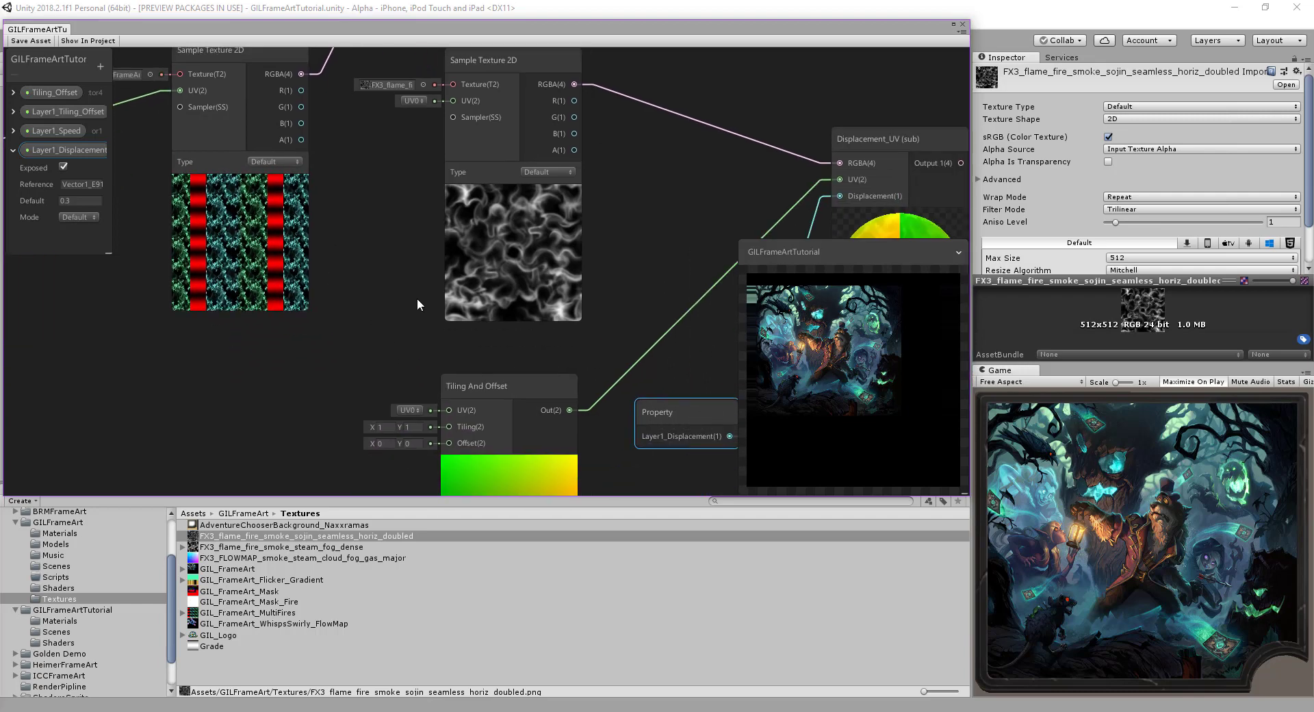
scroll(415, 291, "down", 3)
left_click_drag(404, 138, 702, 485)
left_click_drag(671, 205, 220, 390)
middle_click_drag(335, 380, 576, 362)
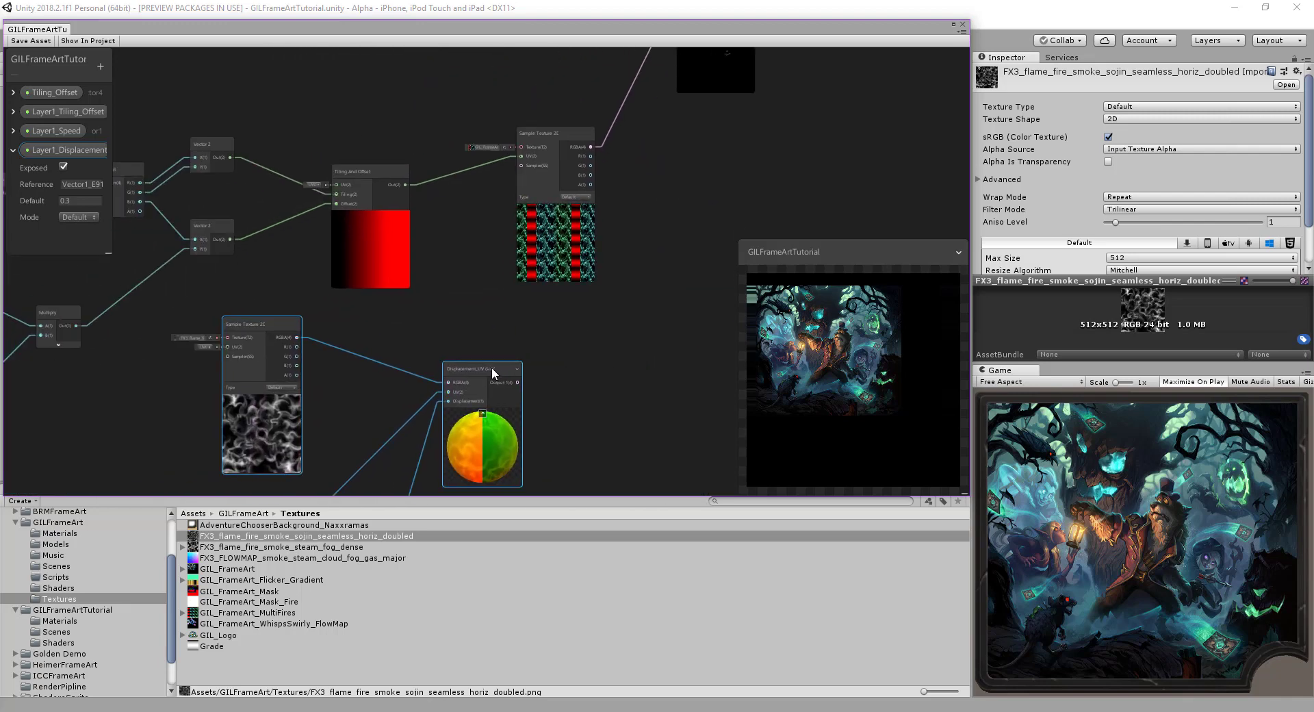
left_click_drag(491, 367, 418, 348)
- Connect the Displacement_UV node's output to the UV input of the Layer 1 texture sample, and check the distorted preview
scroll(523, 355, "down", 1)
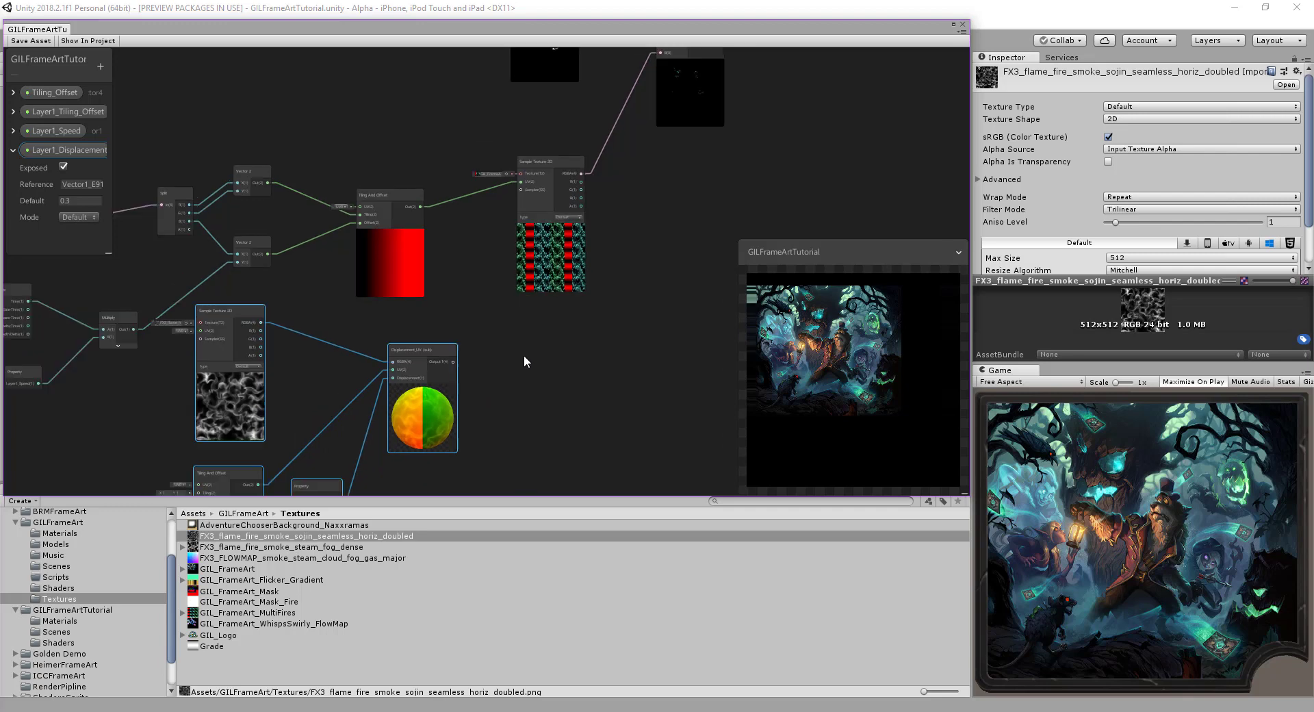
middle_click_drag(523, 354, 491, 367)
left_click_drag(413, 362, 481, 183)
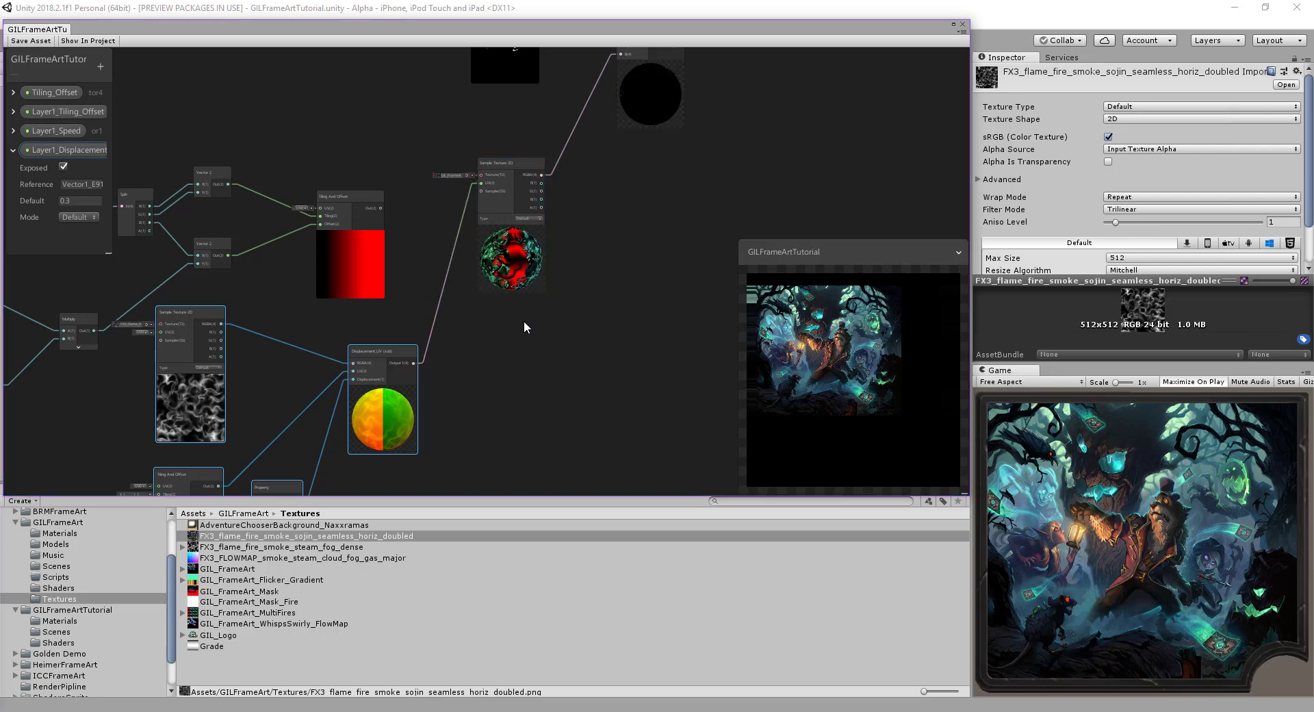
scroll(531, 285, "up", 5)
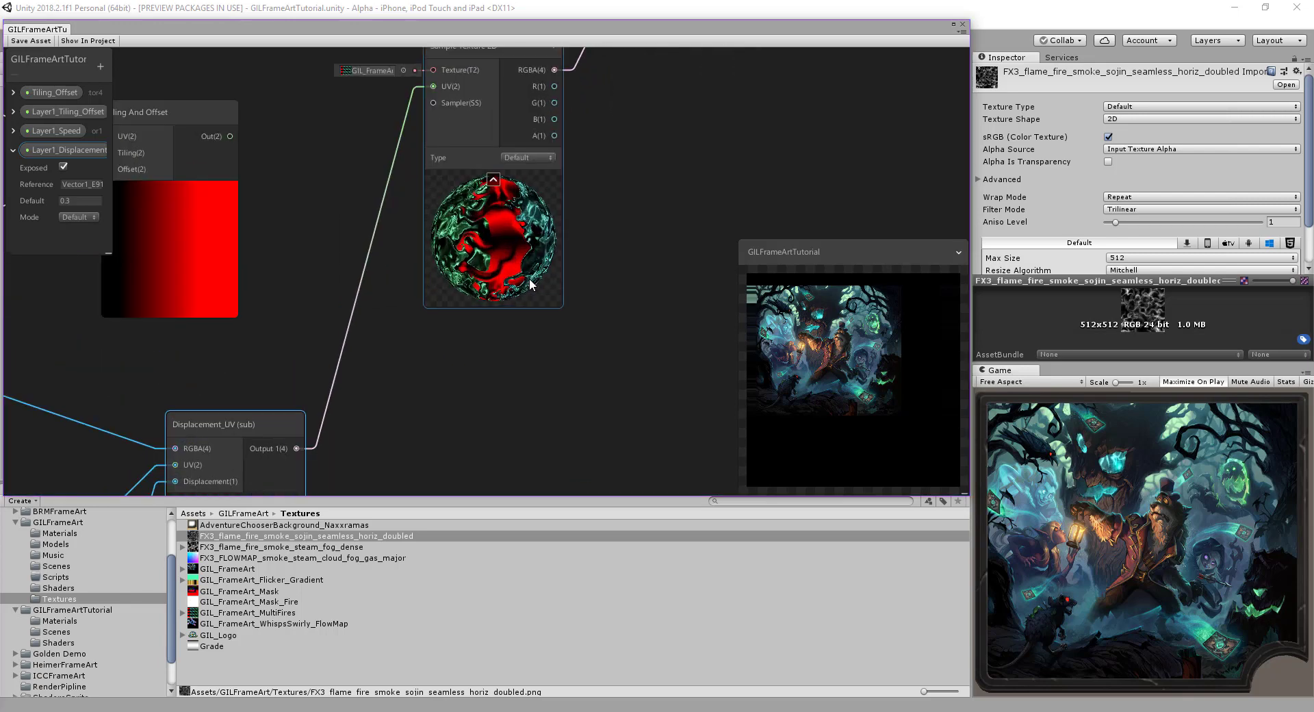
scroll(487, 369, "down", 3)
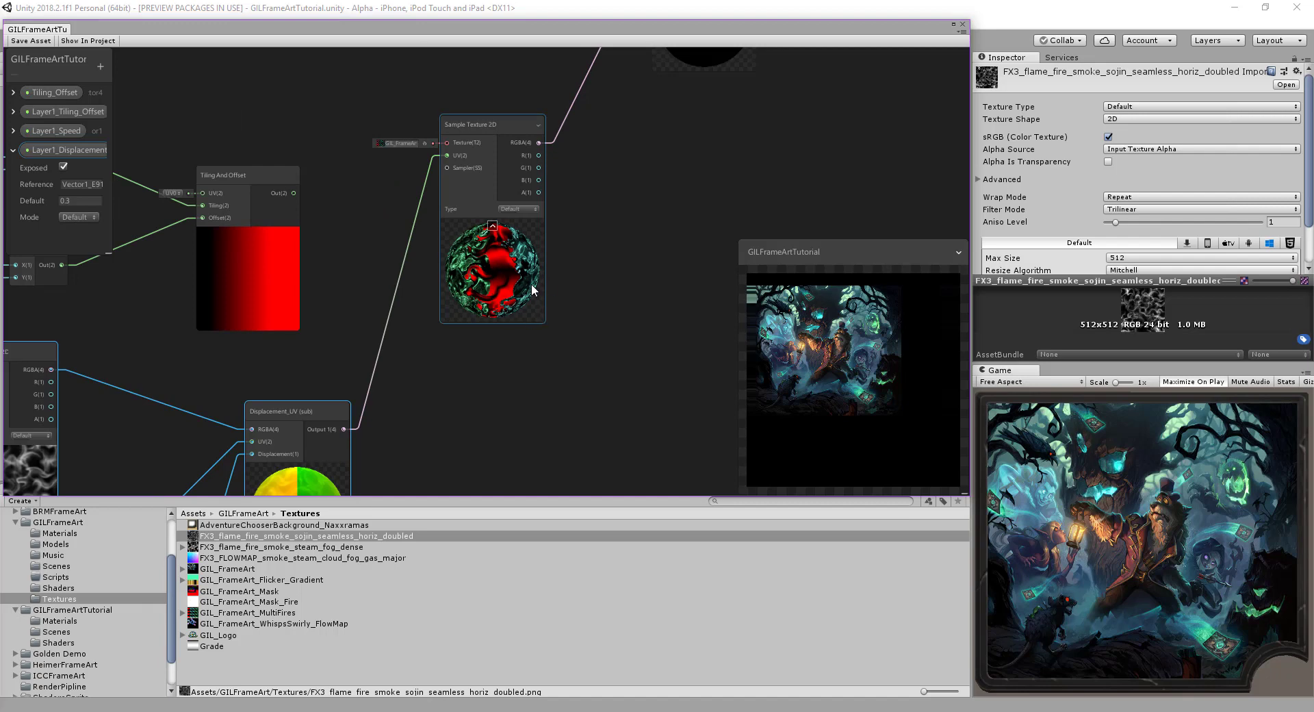
mouse_move(528, 361)
middle_mouse_down()
mouse_move(677, 269)
mouse_move(759, 238)
middle_mouse_up()
scroll(518, 359, "down", 2)
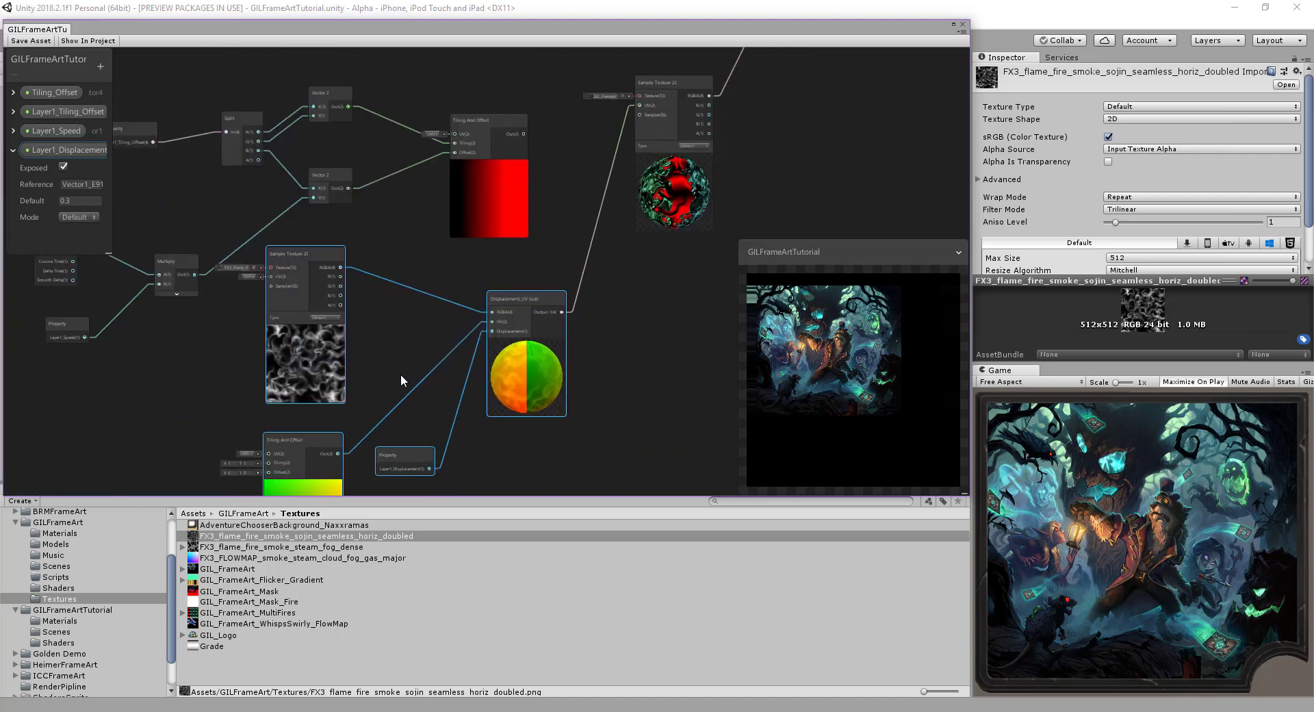
middle_click_drag(401, 375, 433, 290)
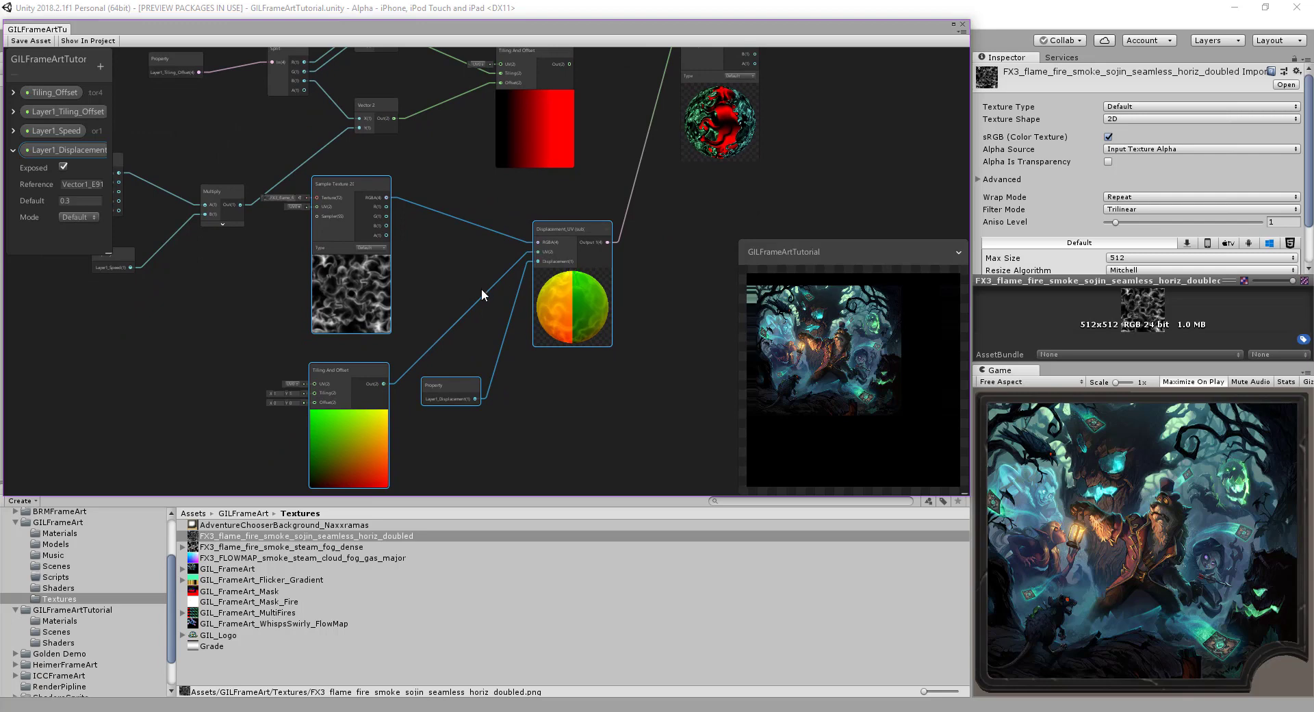
key("ctrl+d")
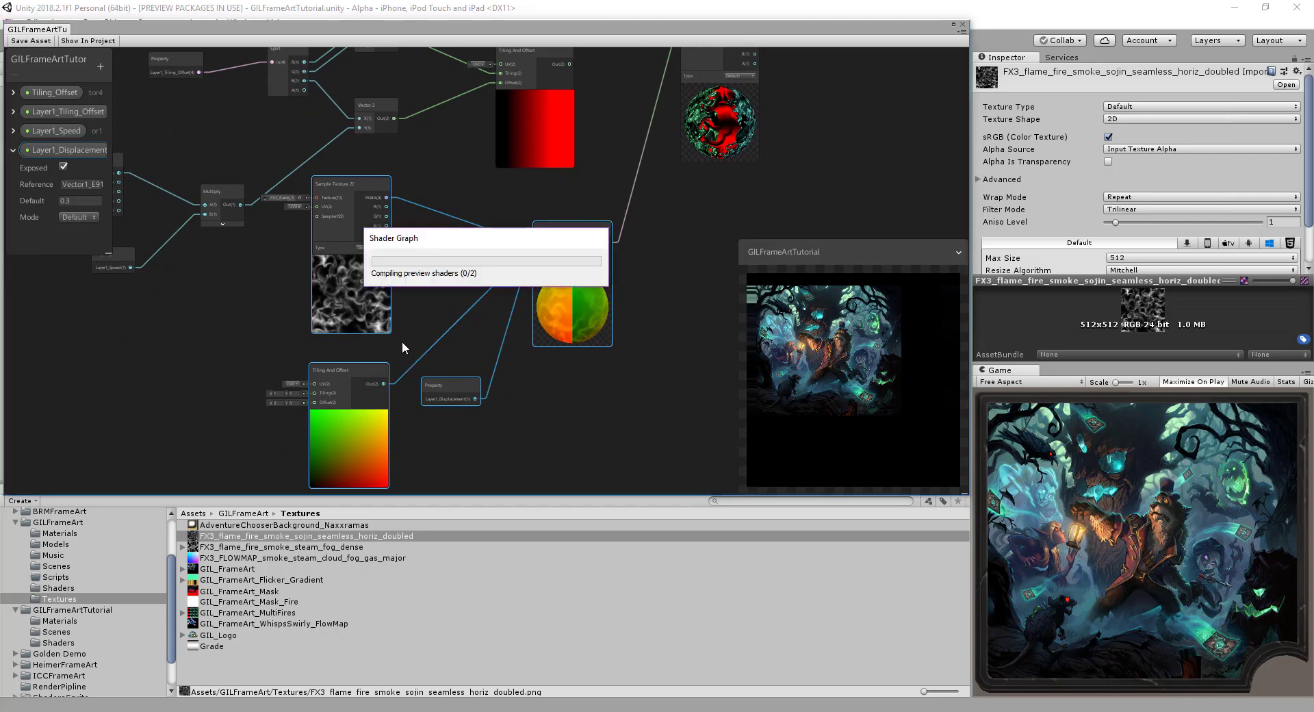
key("Delete")
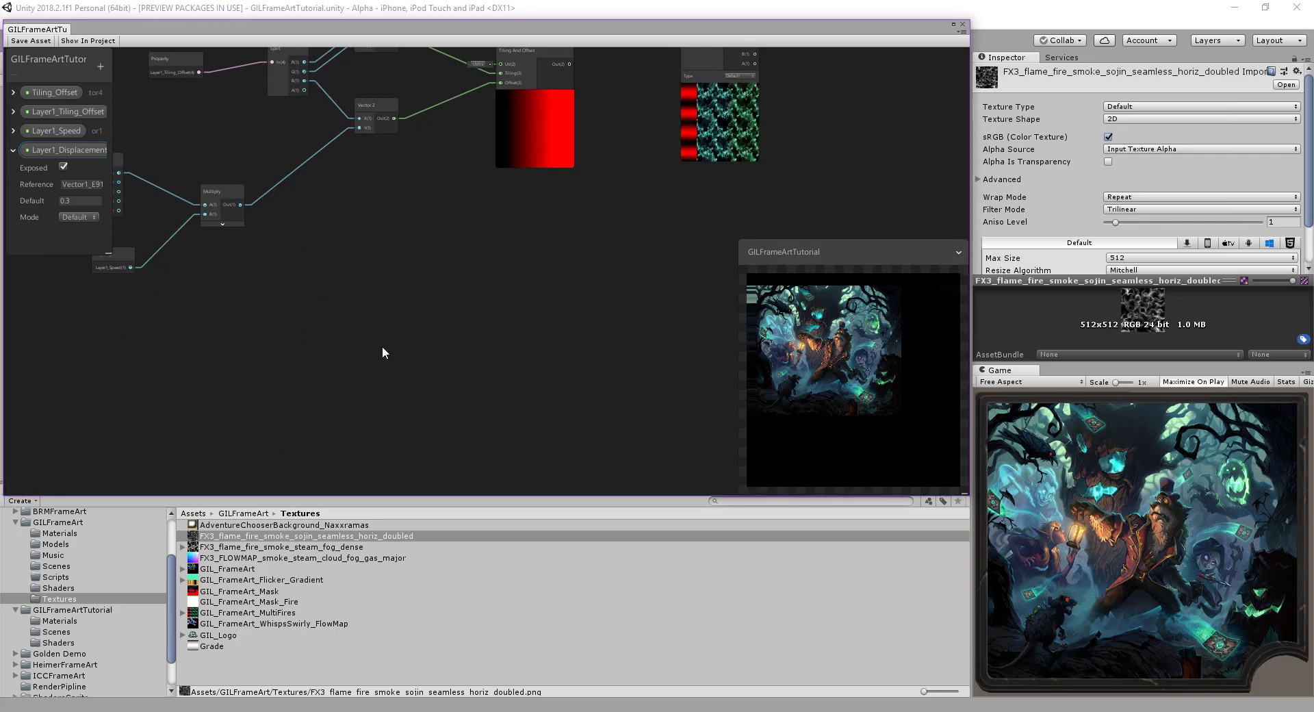
key("ctrl+z")
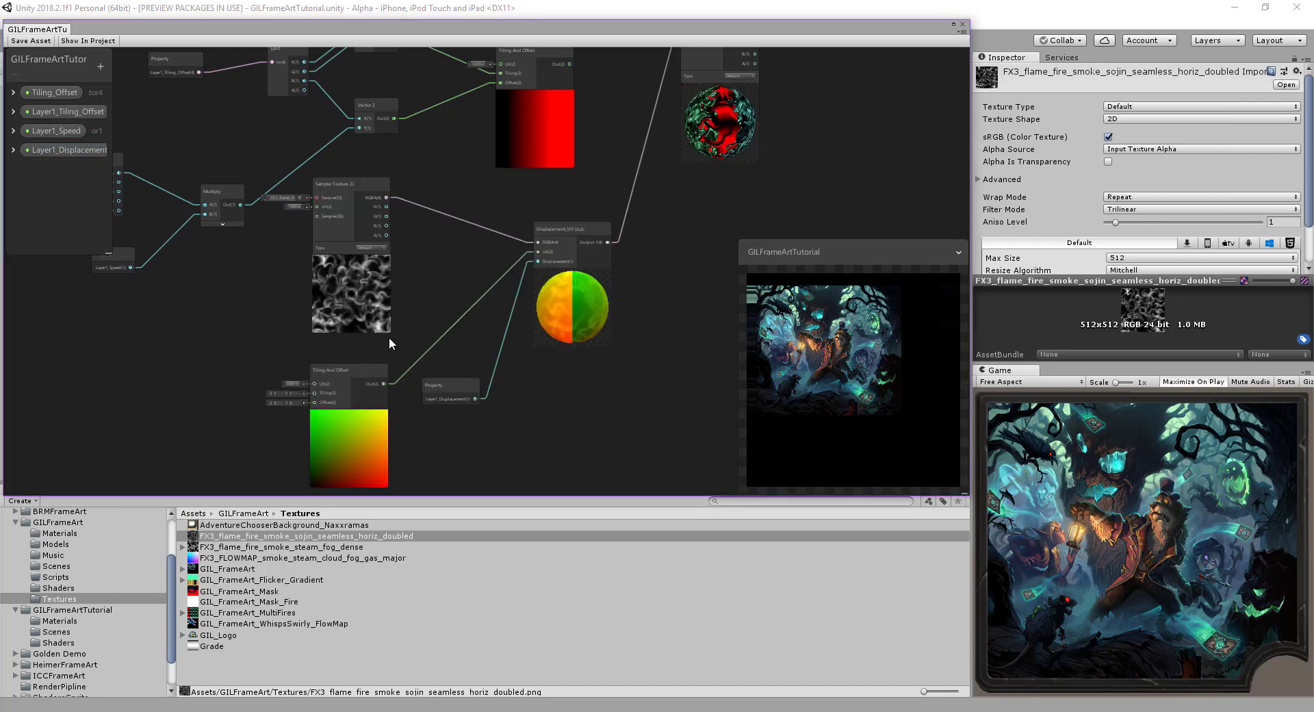
- Remove the connection from the lower Tiling And Offset node to Displacement_UV and set that node aside at the far lower left of the graph
left_click(445, 330)
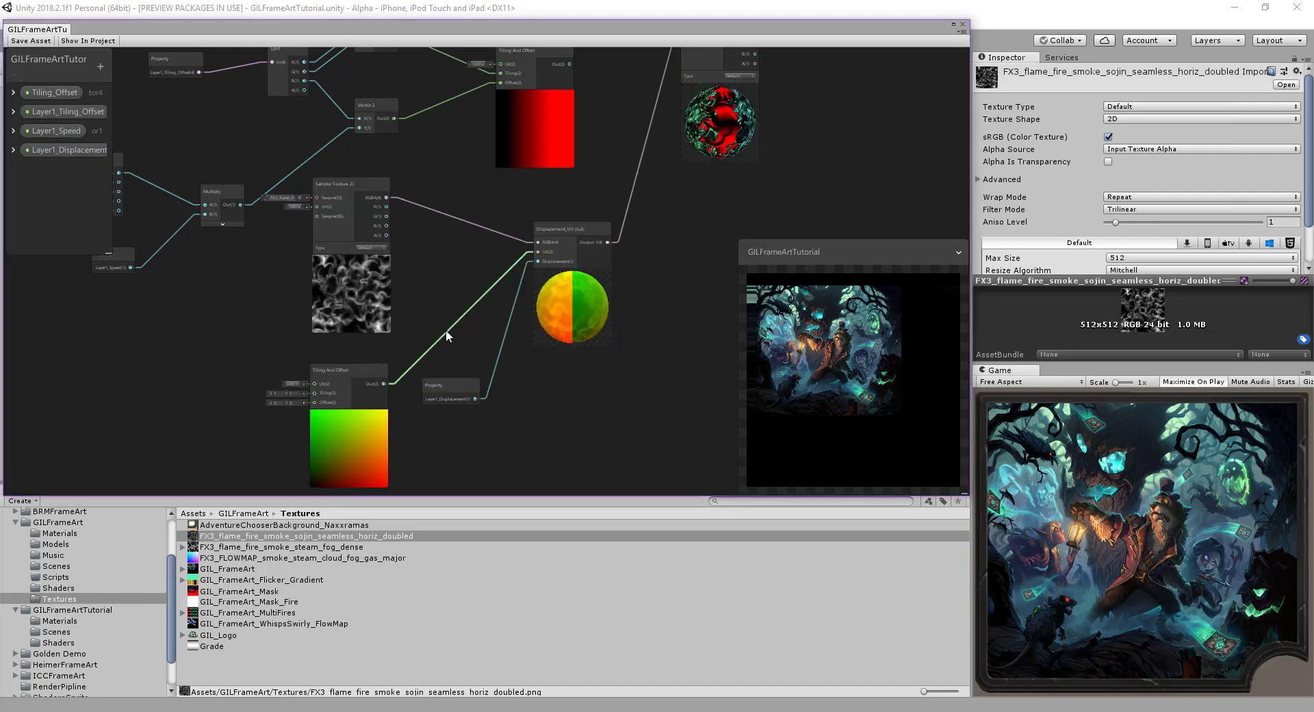
key("Delete")
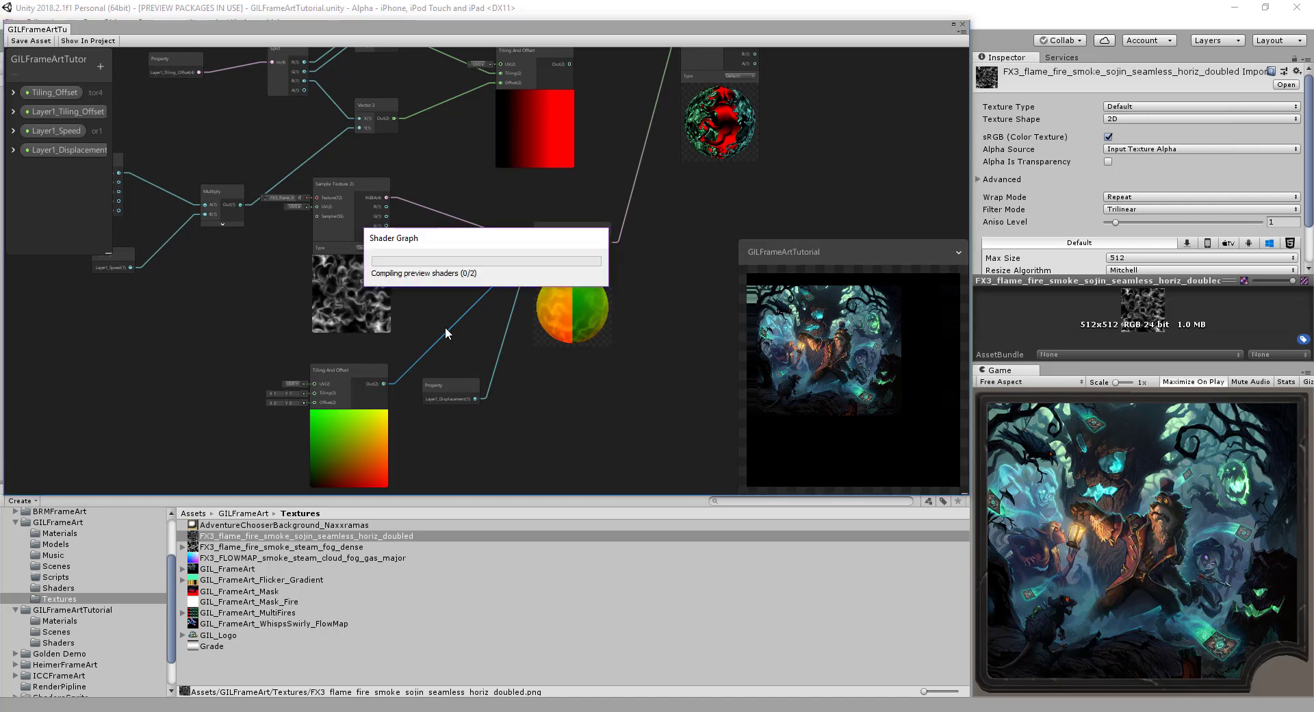
left_click_drag(340, 377, 107, 421)
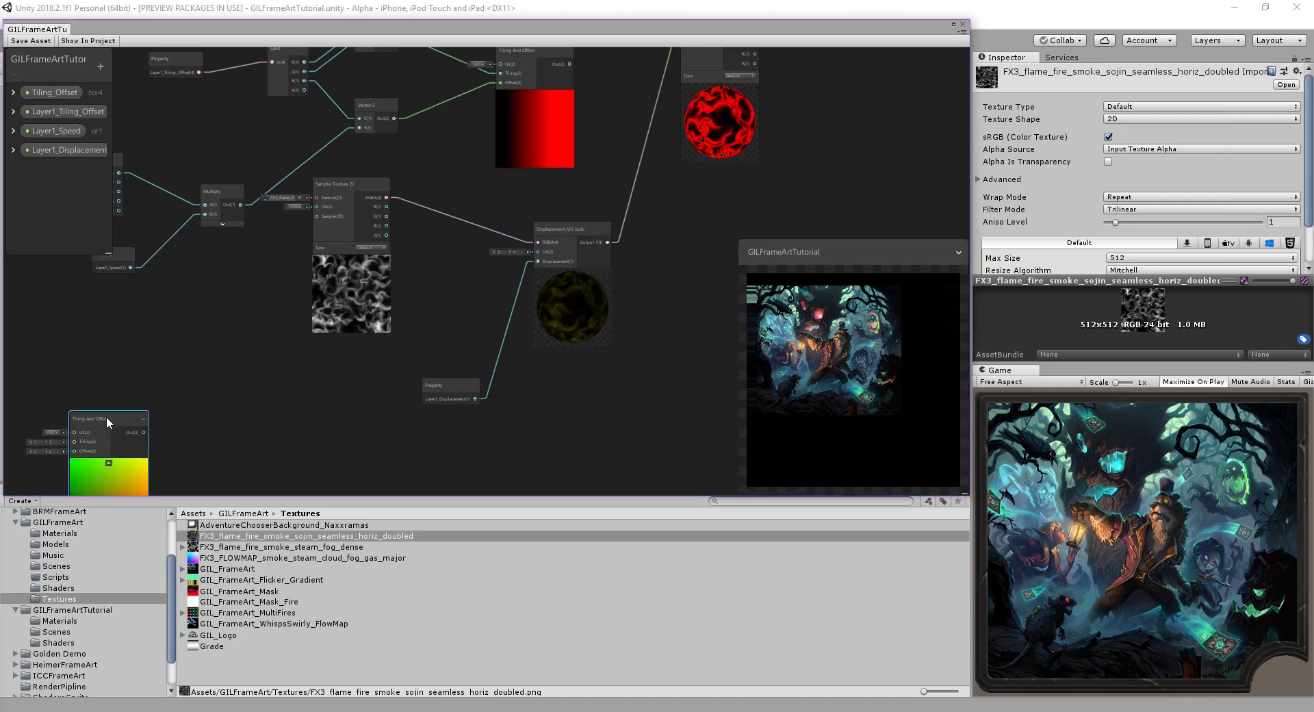
- Connect the Layer 1 Tiling And Offset node's output to the Displacement_UV node's UV input, and check the Layer 1 sample's preview
scroll(412, 346, "down", 2)
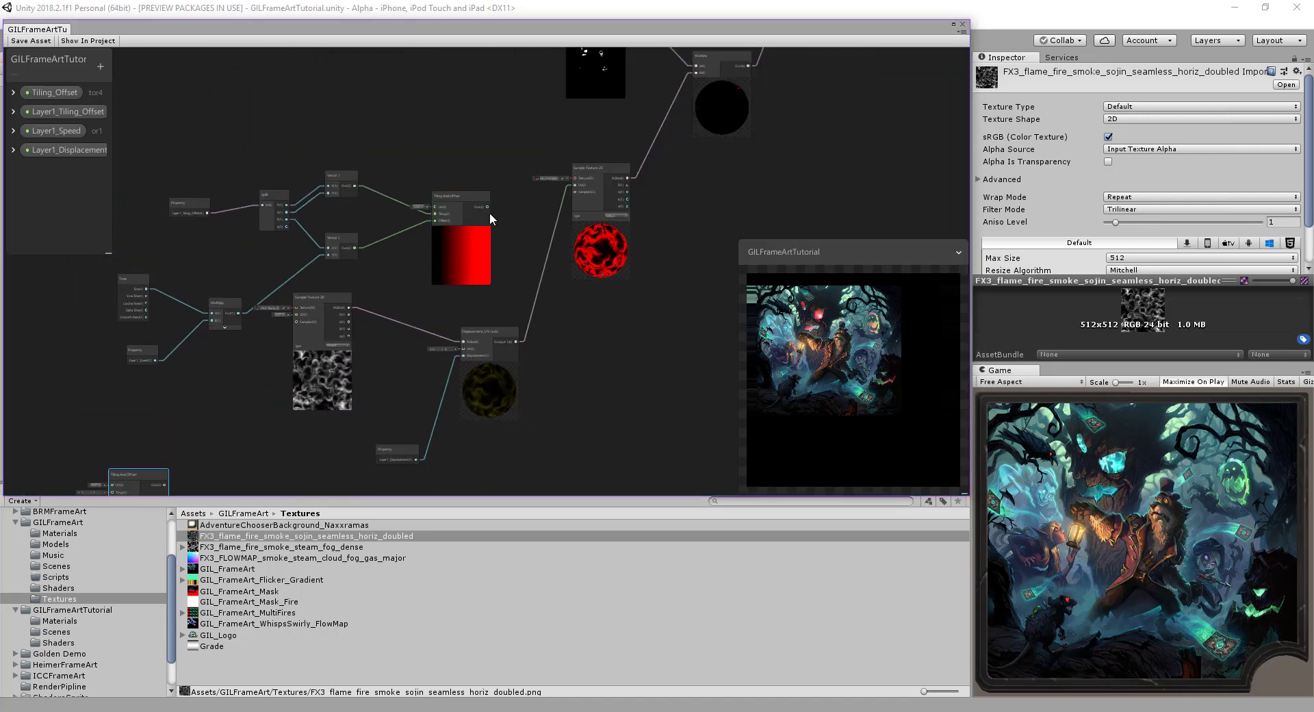
left_click_drag(487, 207, 464, 349)
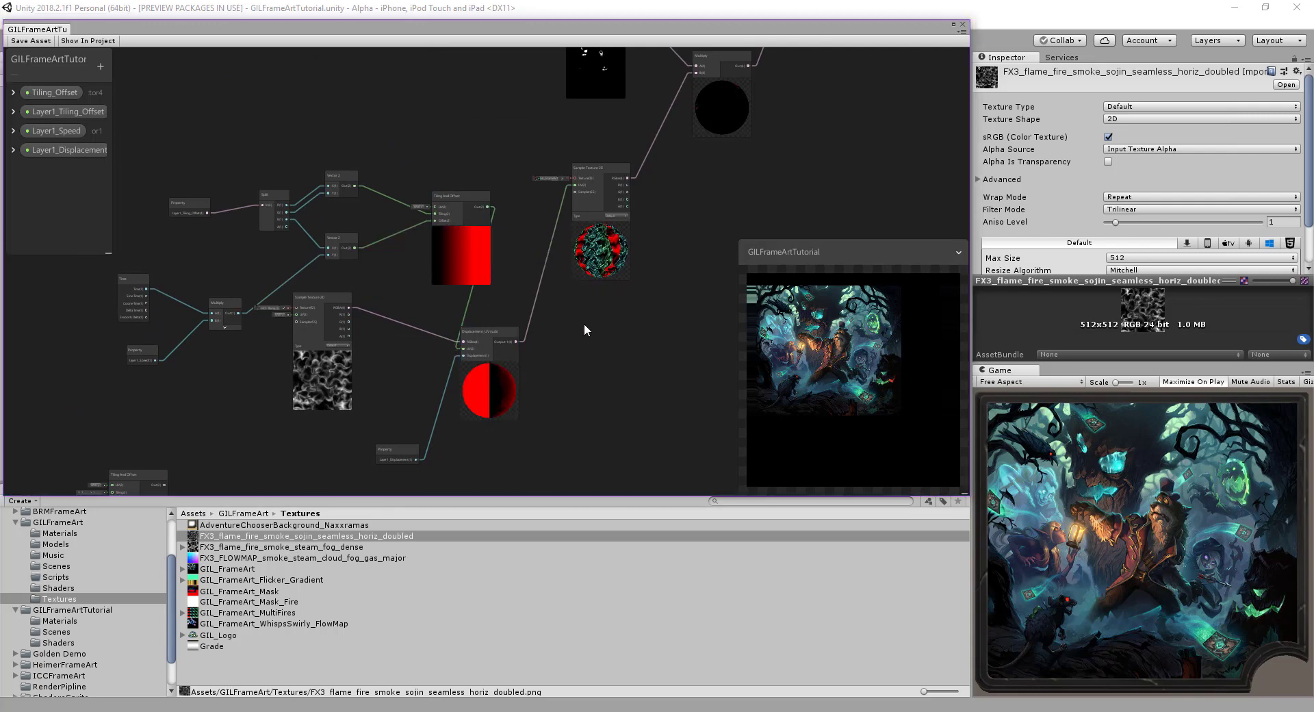
scroll(617, 310, "up", 5)
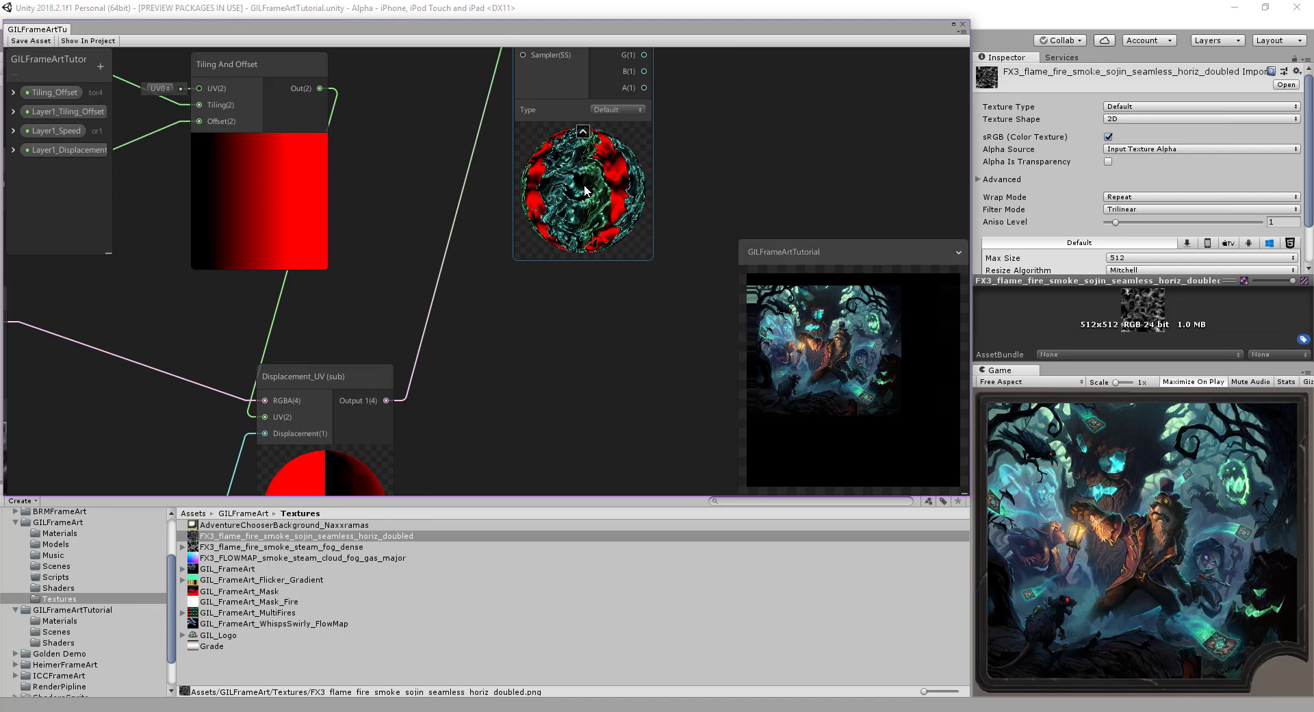
scroll(557, 355, "down", 5)
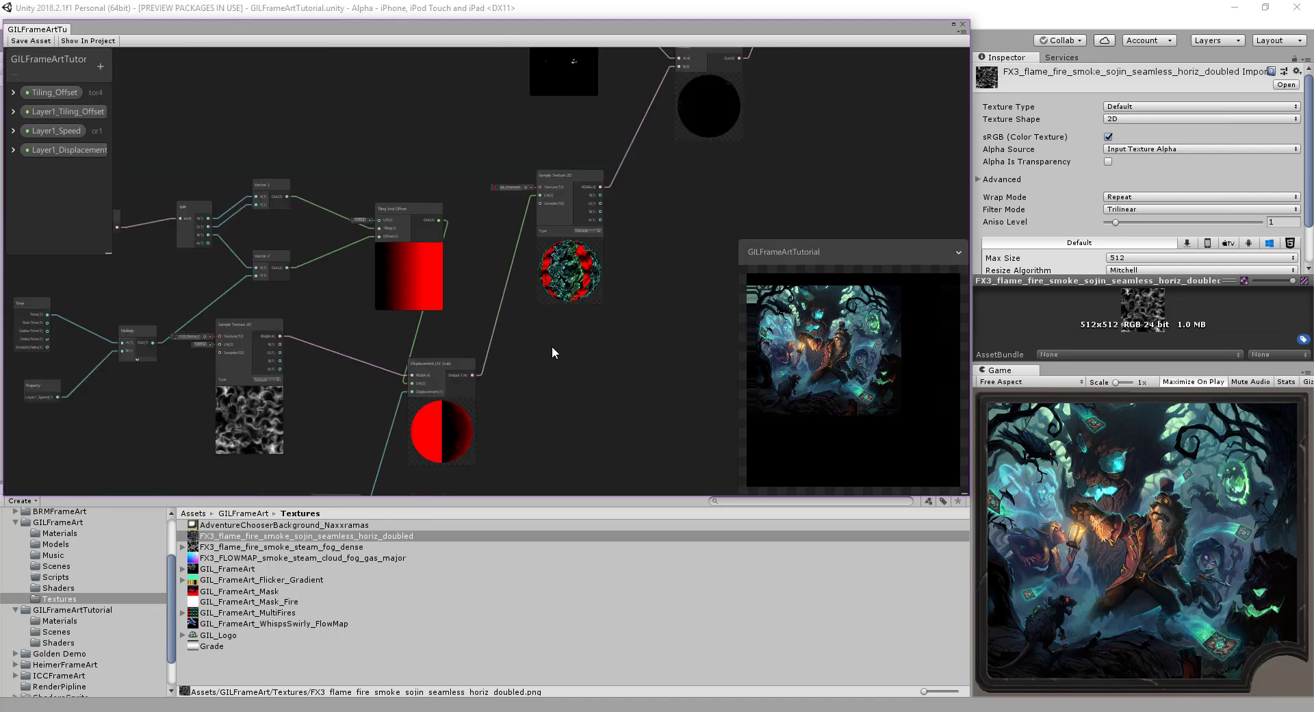
- Select the Layer 1 tiling, speed and Tiling And Offset nodes and move them together farther from the Displacement_UV node
scroll(637, 351, "down", 3)
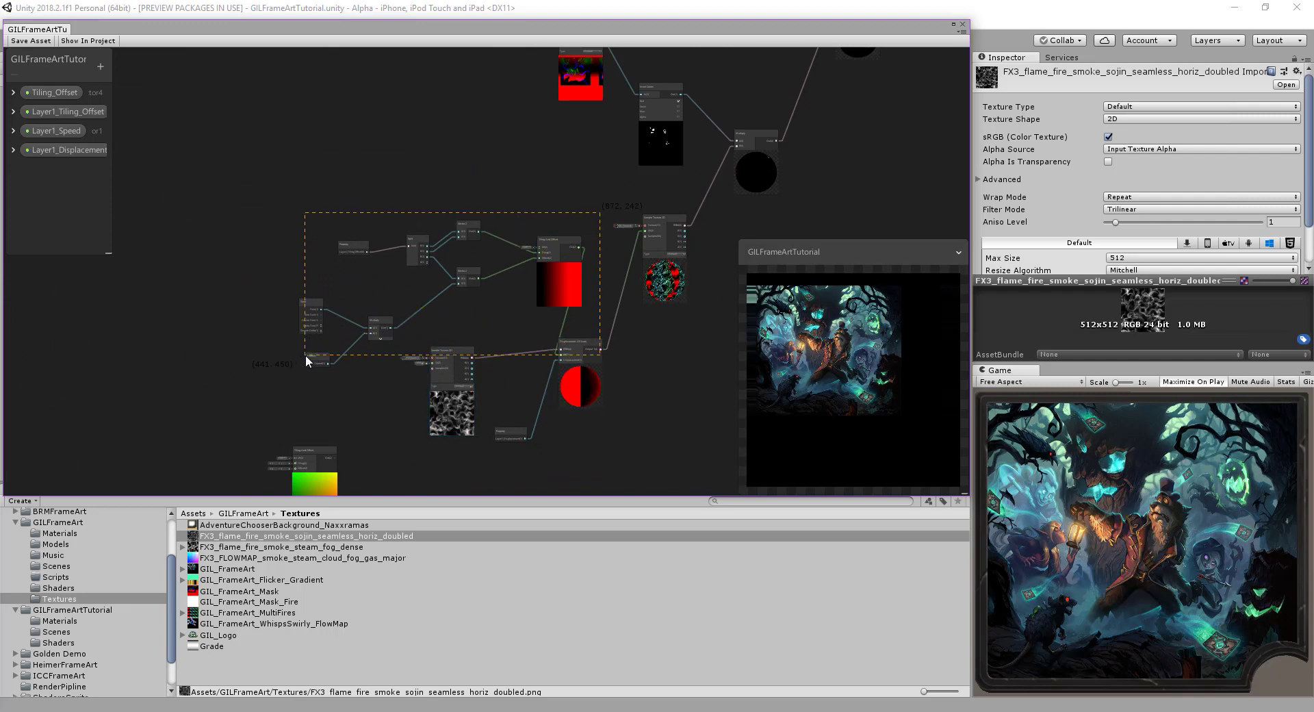
left_click_drag(305, 356, 305, 355)
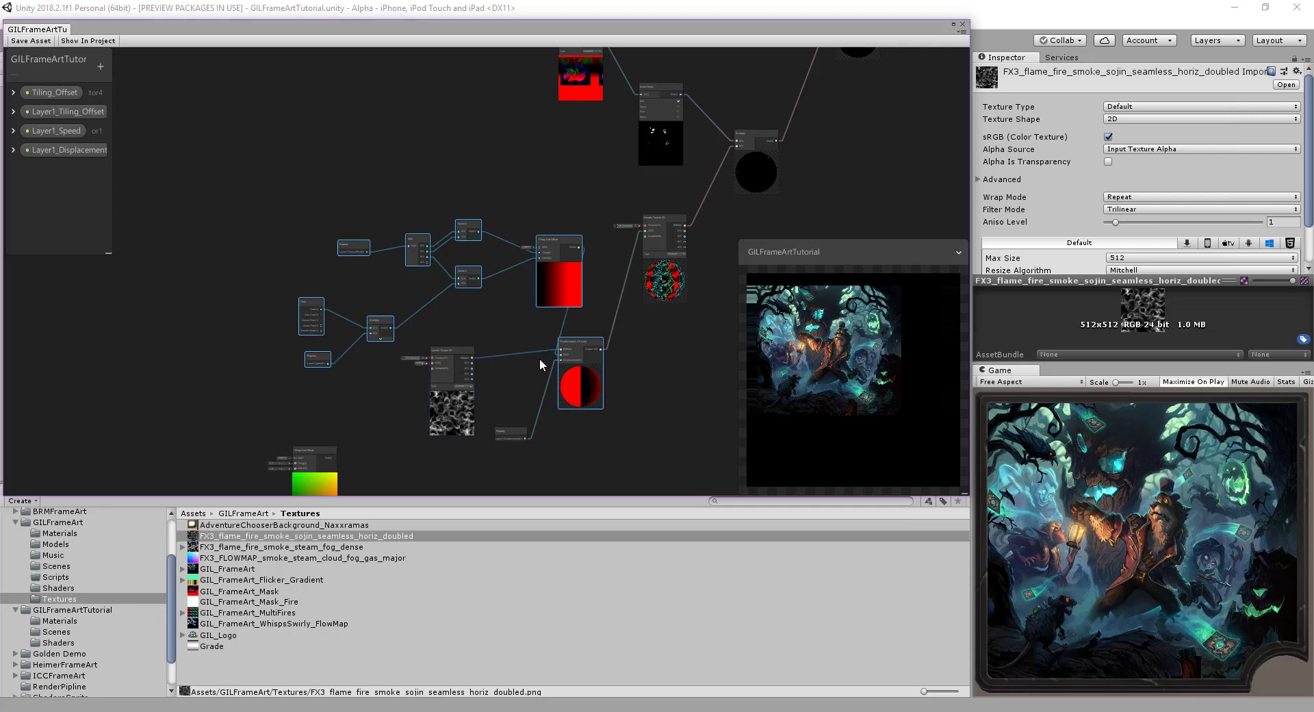
left_click_drag(563, 245, 452, 251)
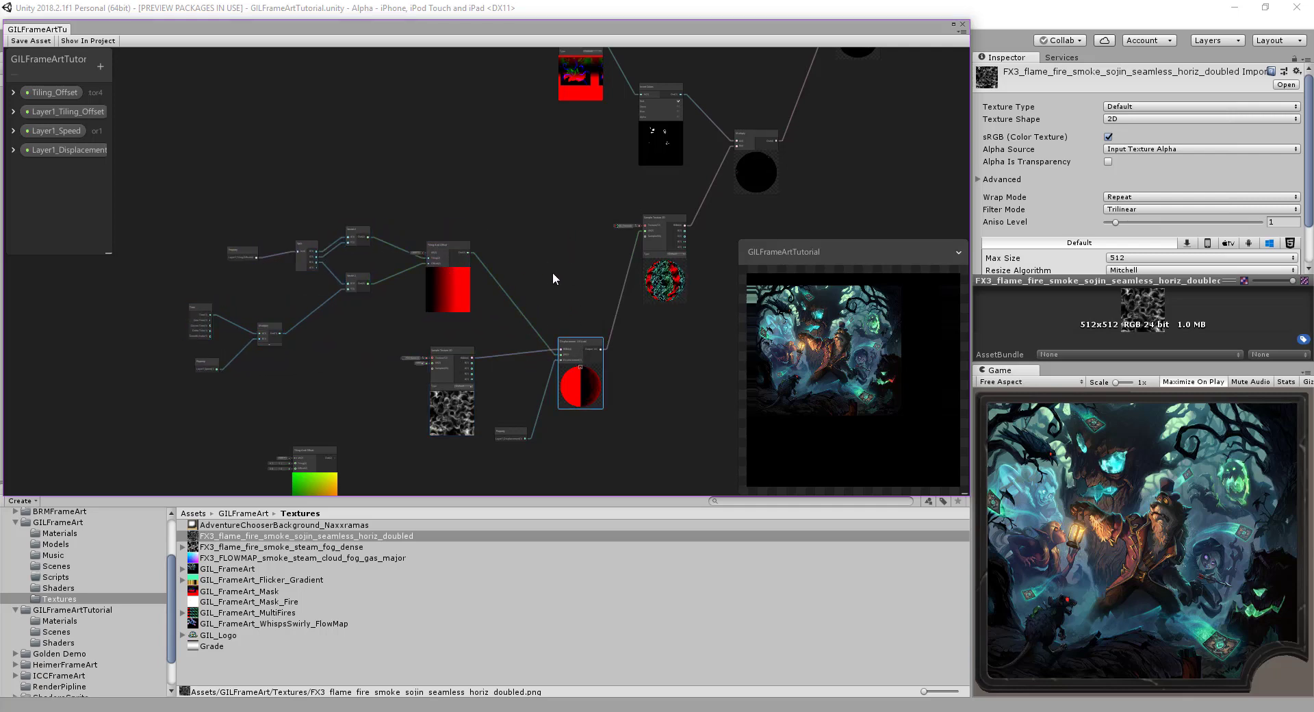
- Line up Displacement_UV with the Layer 1 texture sample, with the smoke sample above and the Layer1_Displacement property below the Tiling And Offset node
left_click_drag(570, 344, 559, 264)
left_click_drag(448, 350, 439, 341)
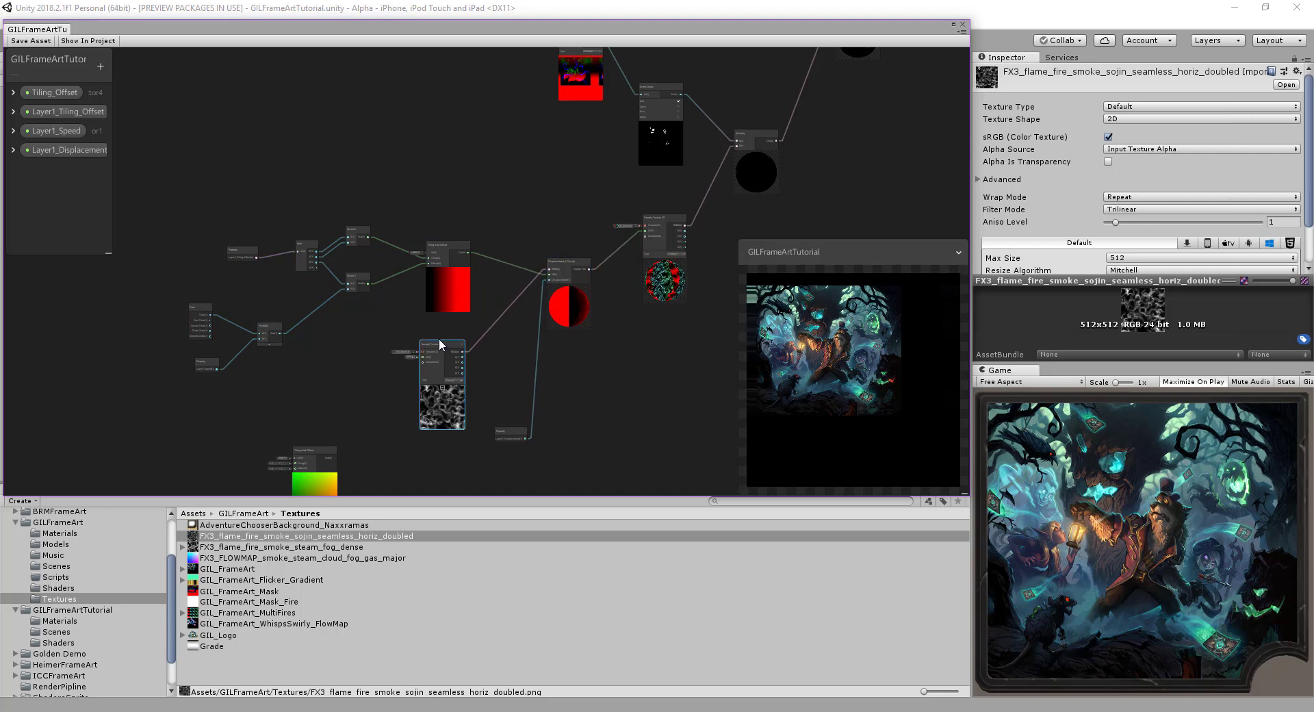
left_click_drag(450, 198, 434, 134)
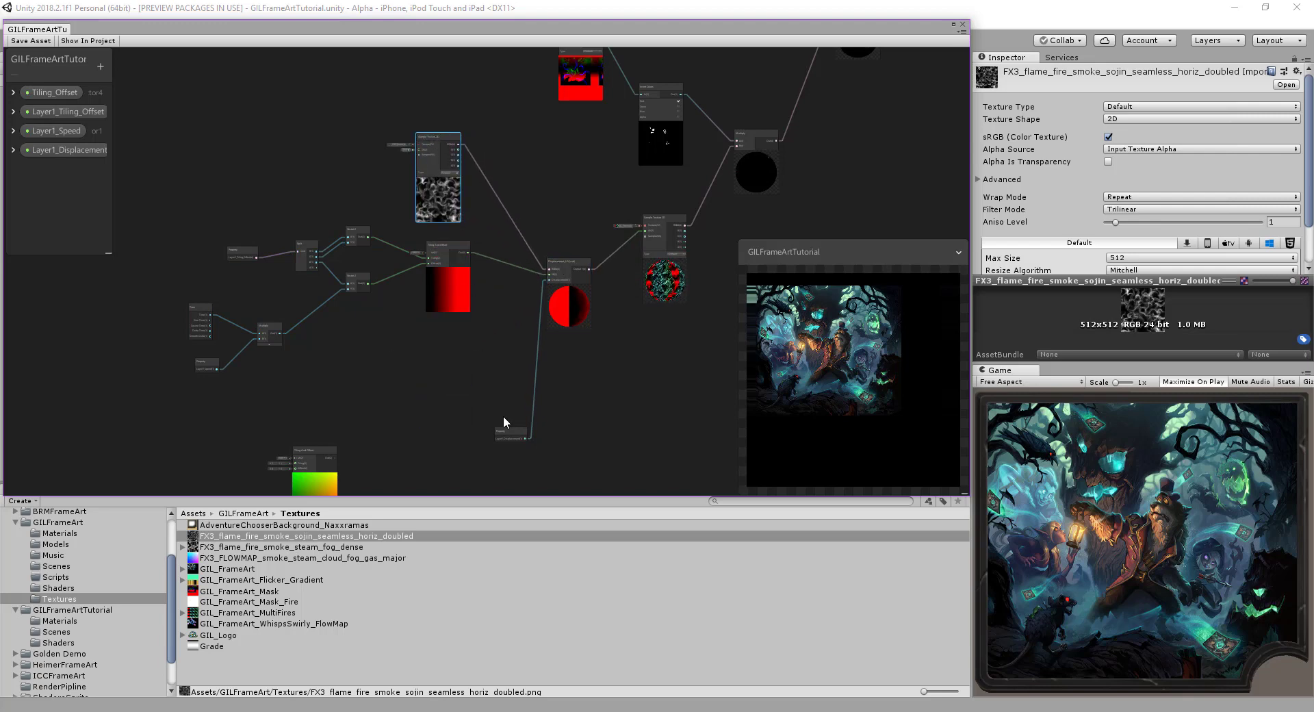
left_click_drag(504, 425, 443, 361)
left_click_drag(500, 430, 436, 359)
- Delete the unused Tiling And Offset node below the Layer 1 nodes and save the shader asset
left_click(326, 451)
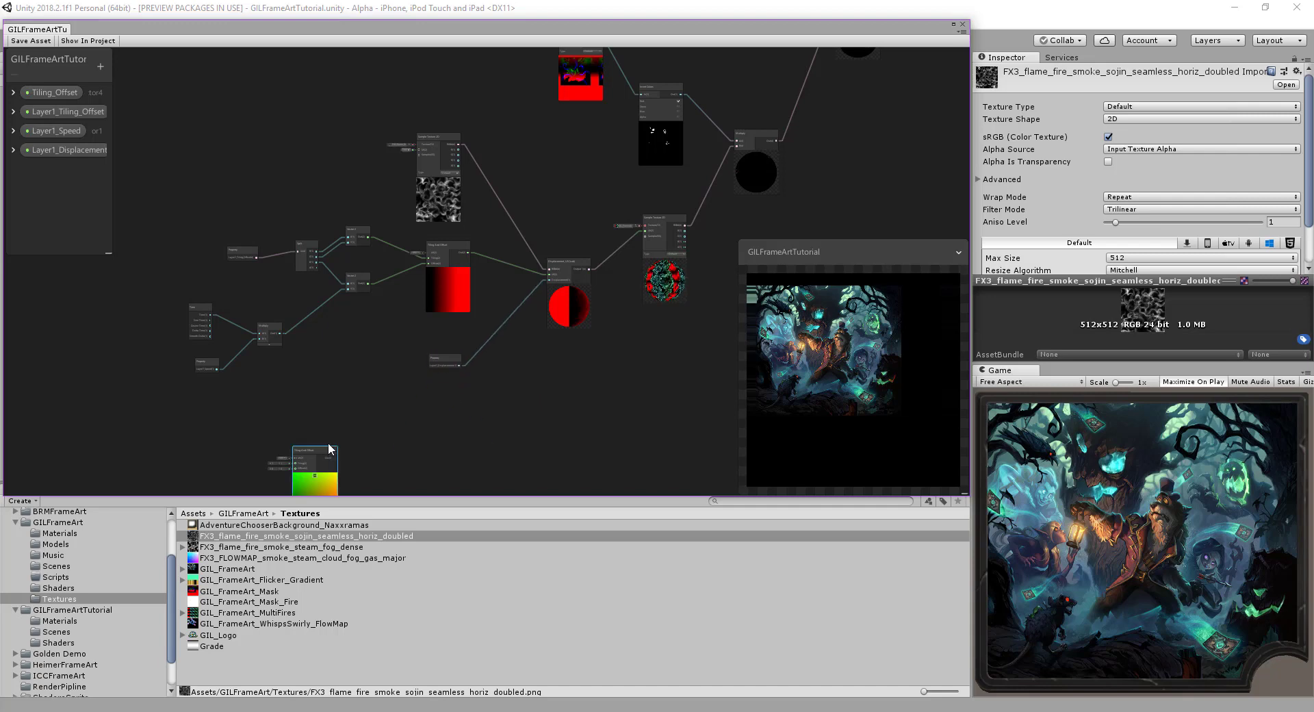
key("Delete")
key("a")
scroll(512, 379, "up", 4)
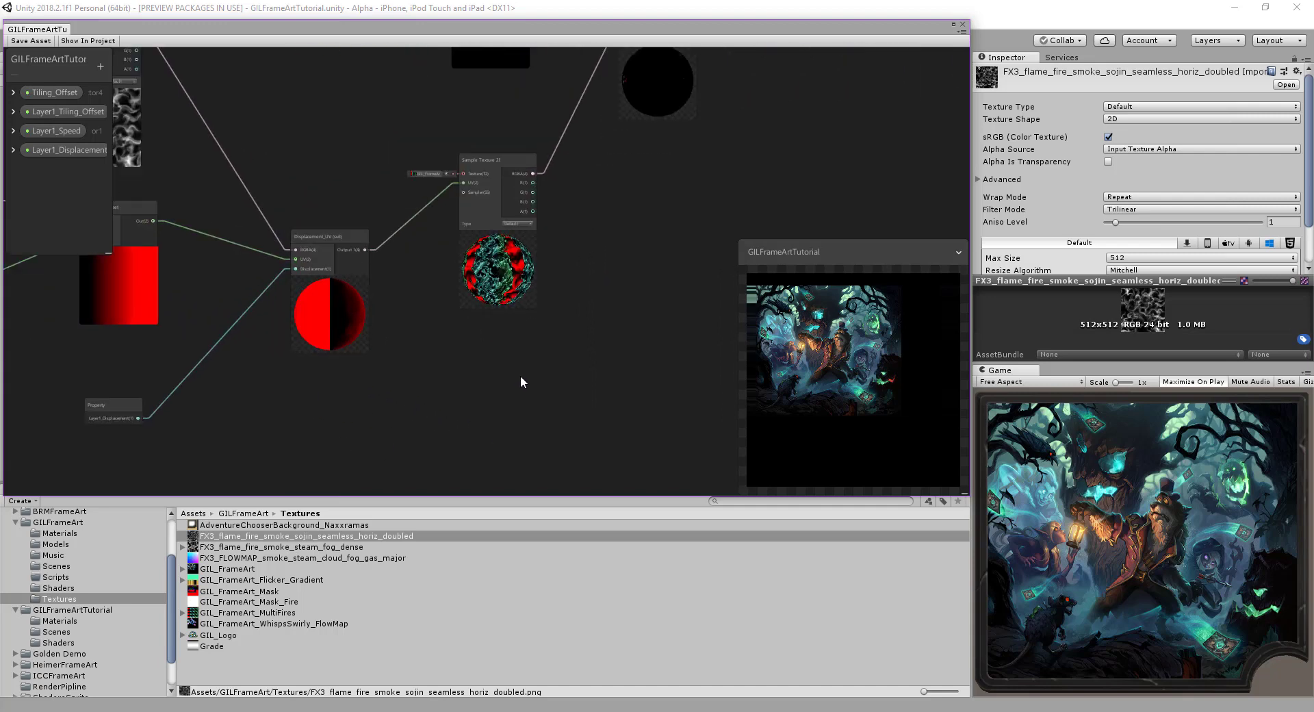
middle_click_drag(565, 322, 556, 397)
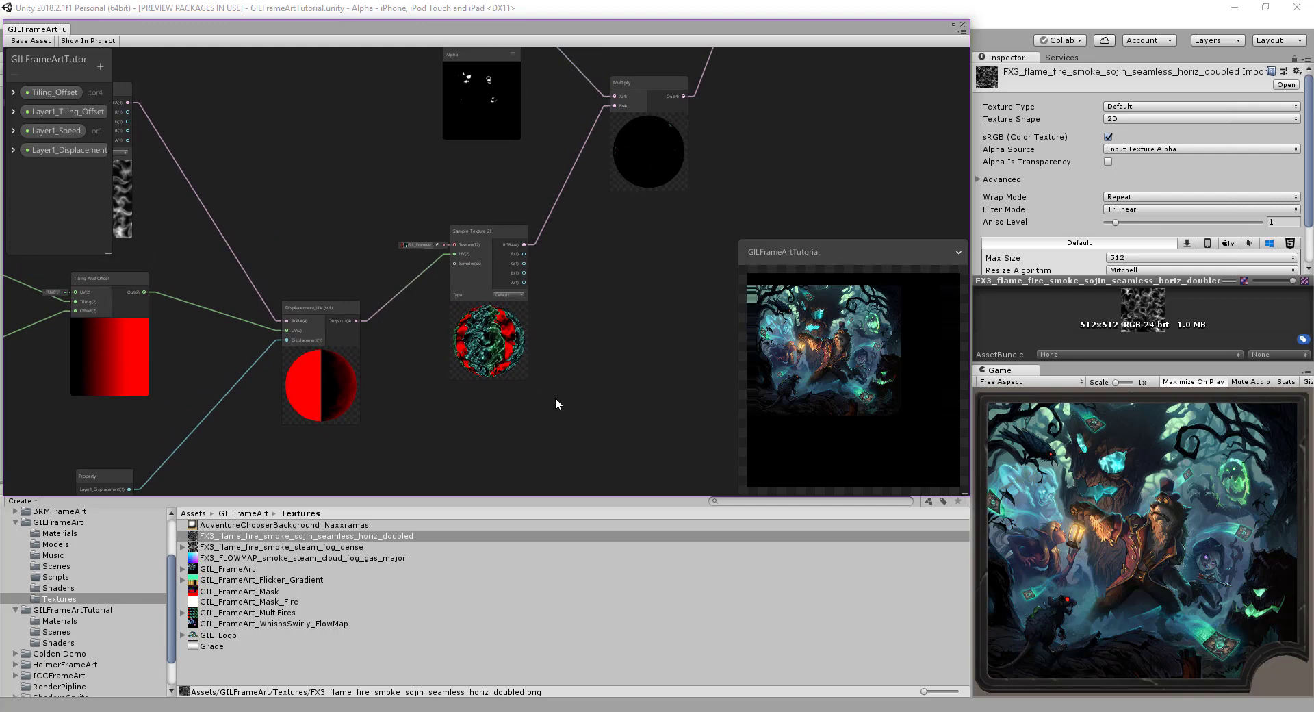
left_click(43, 41)
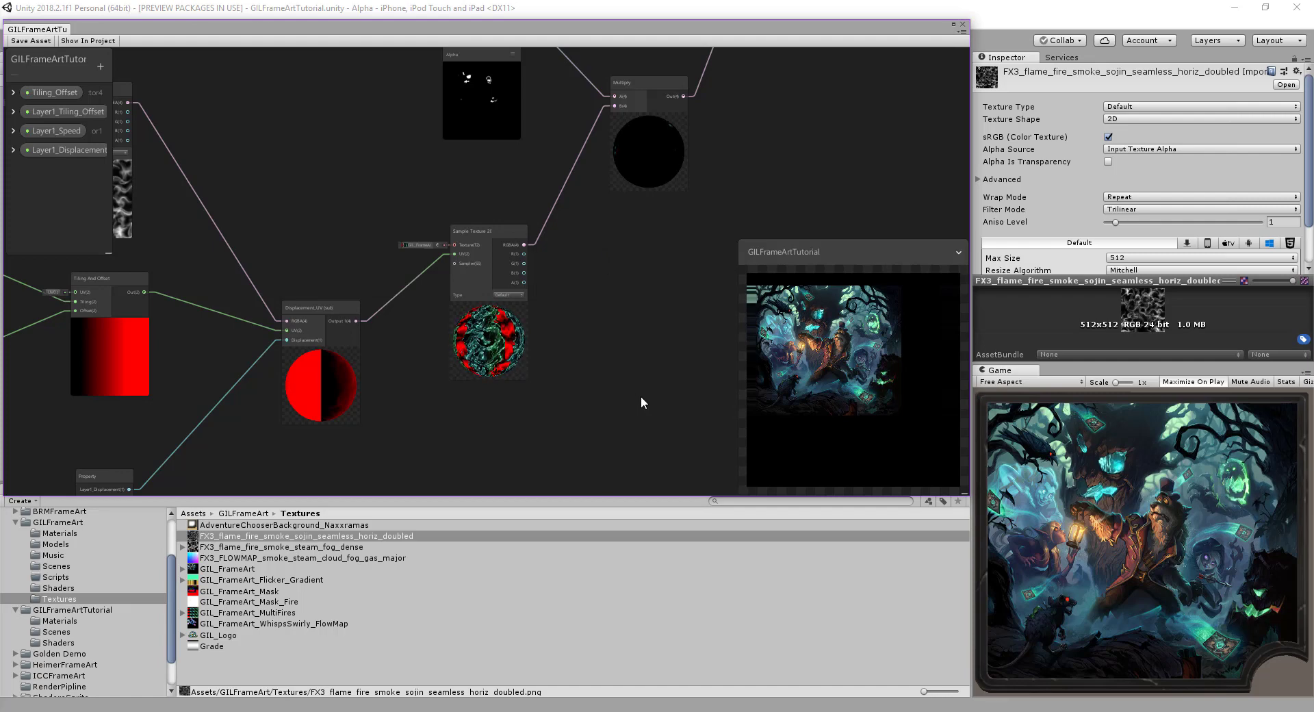
- Set the default value of the Layer1_Displacement property to 0.03
middle_click_drag(647, 318, 668, 351)
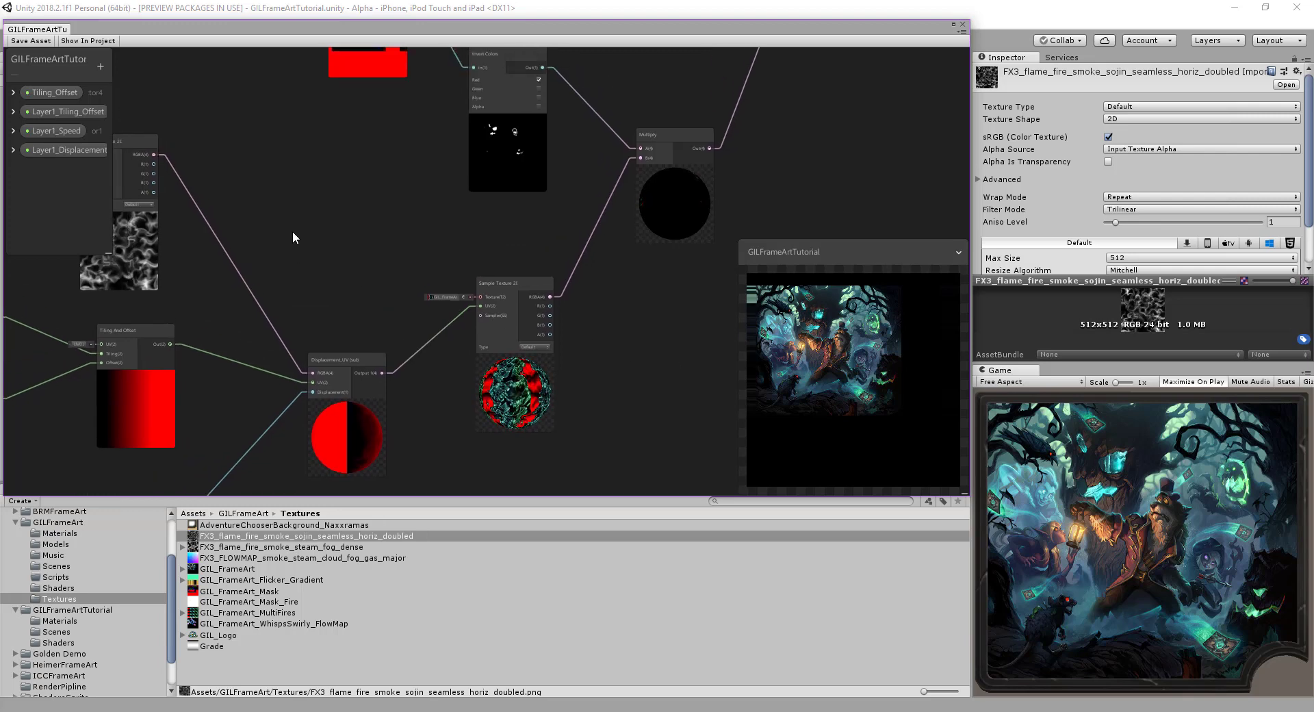
left_click(13, 149)
left_click(80, 200)
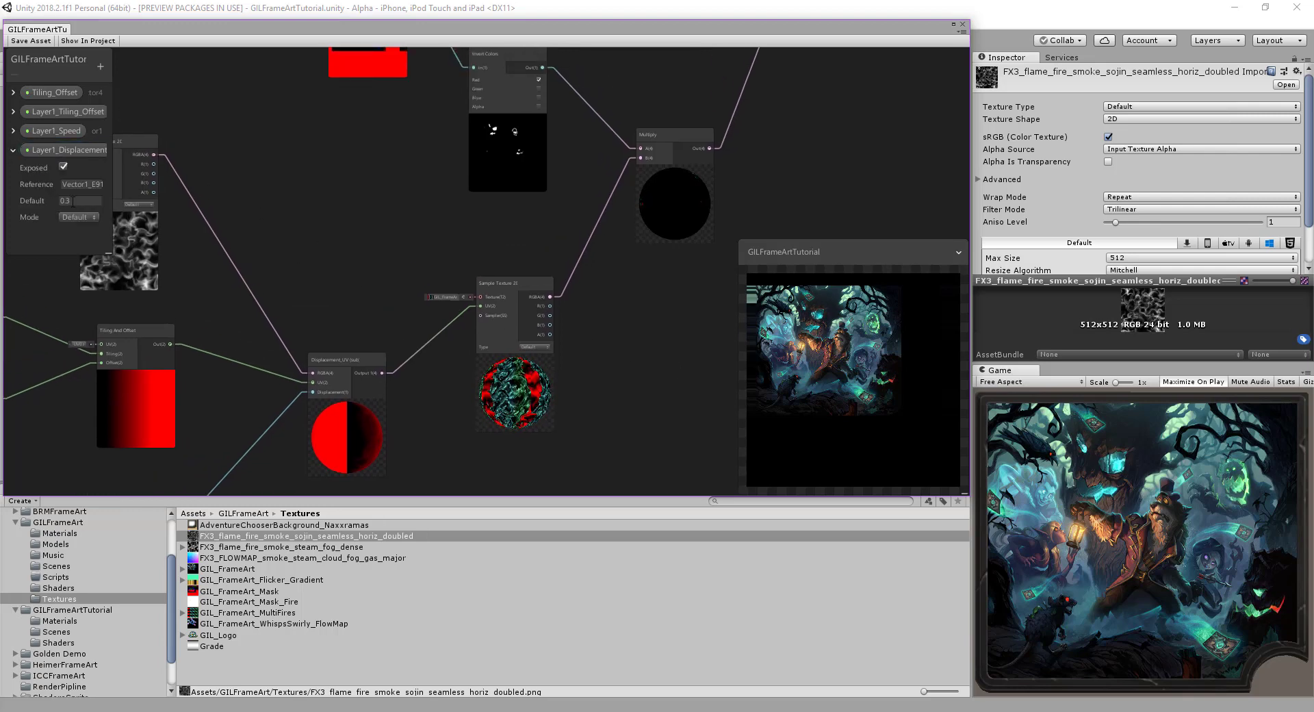
type("0.3")
key("BackSpace")
type("03")
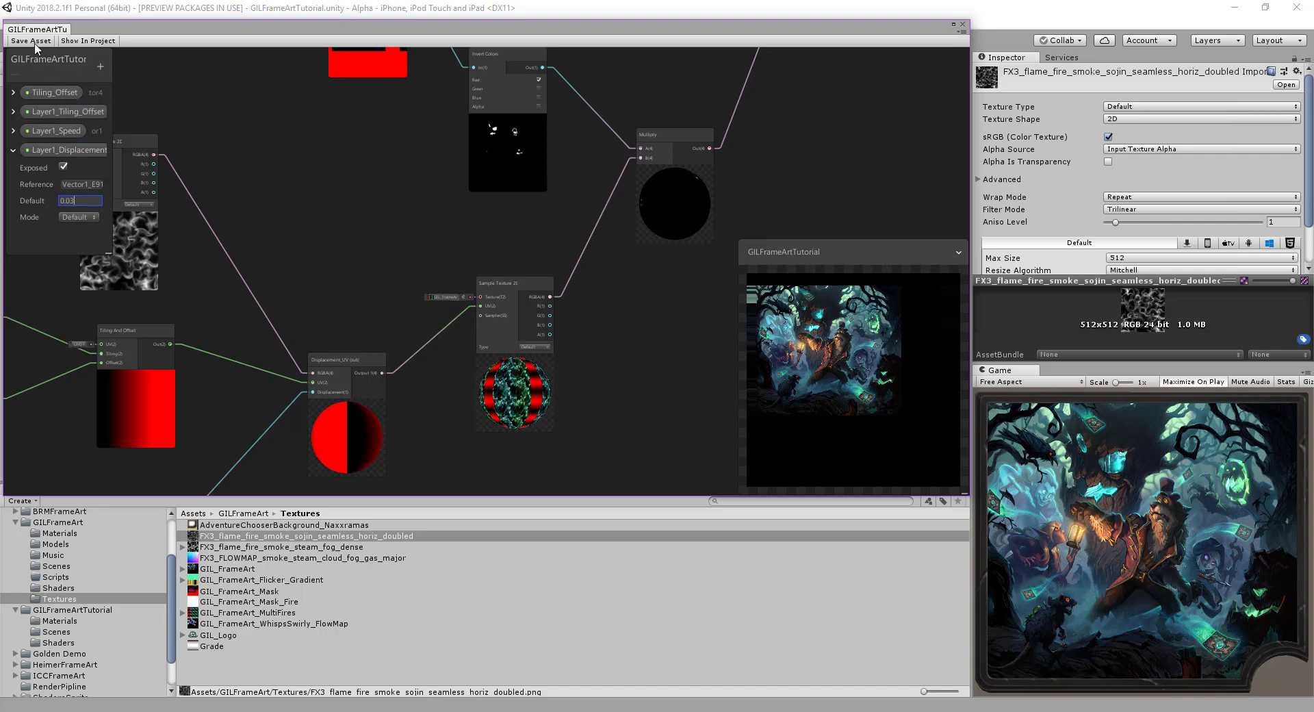
left_click(259, 148)
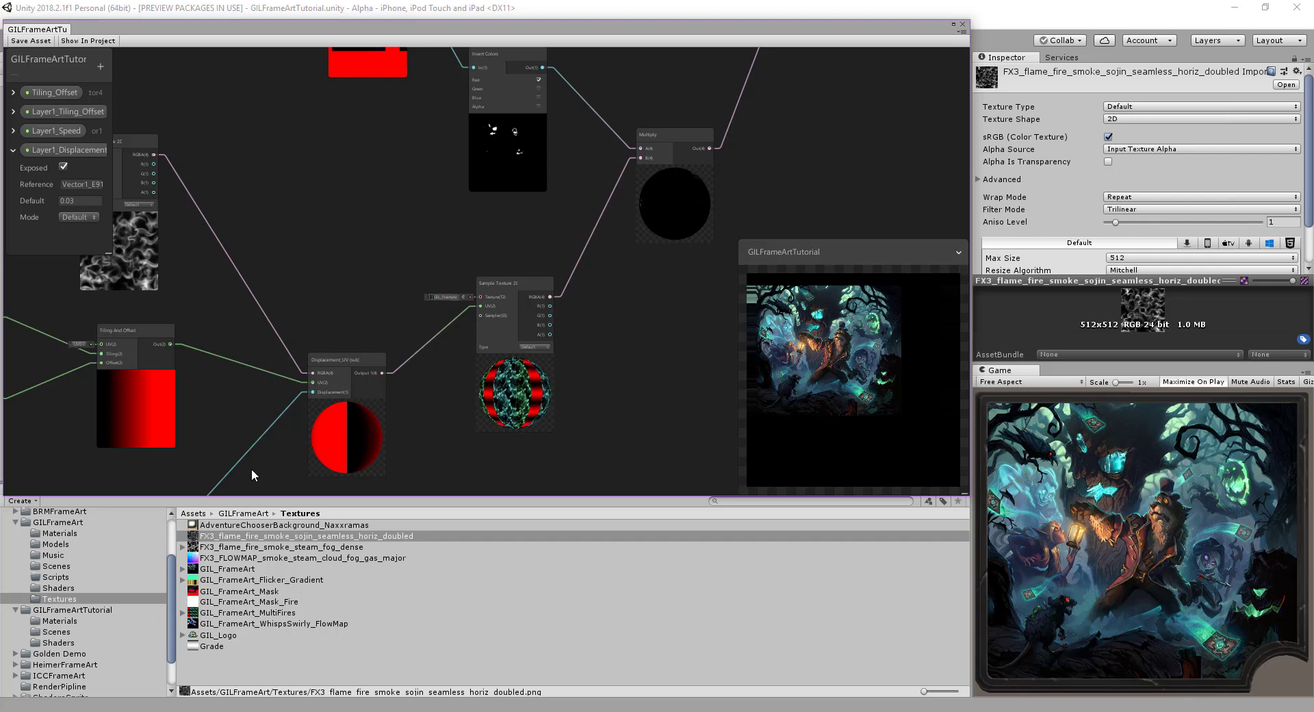
- Select the GILFrameArt material in the GILFrameArtTutorial Materials folder and set its Layer1_Displacement to 0.05
left_click(55, 620)
left_click(232, 536)
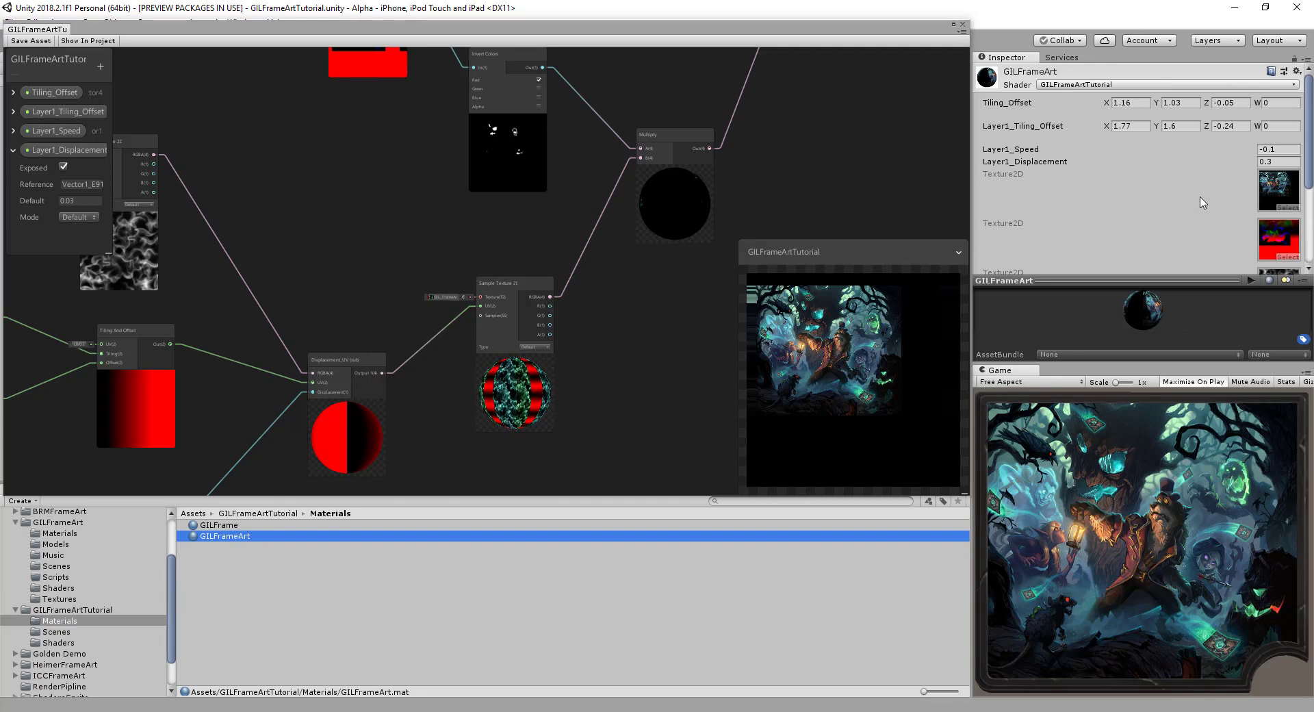
left_click(1271, 163)
left_click(1271, 163)
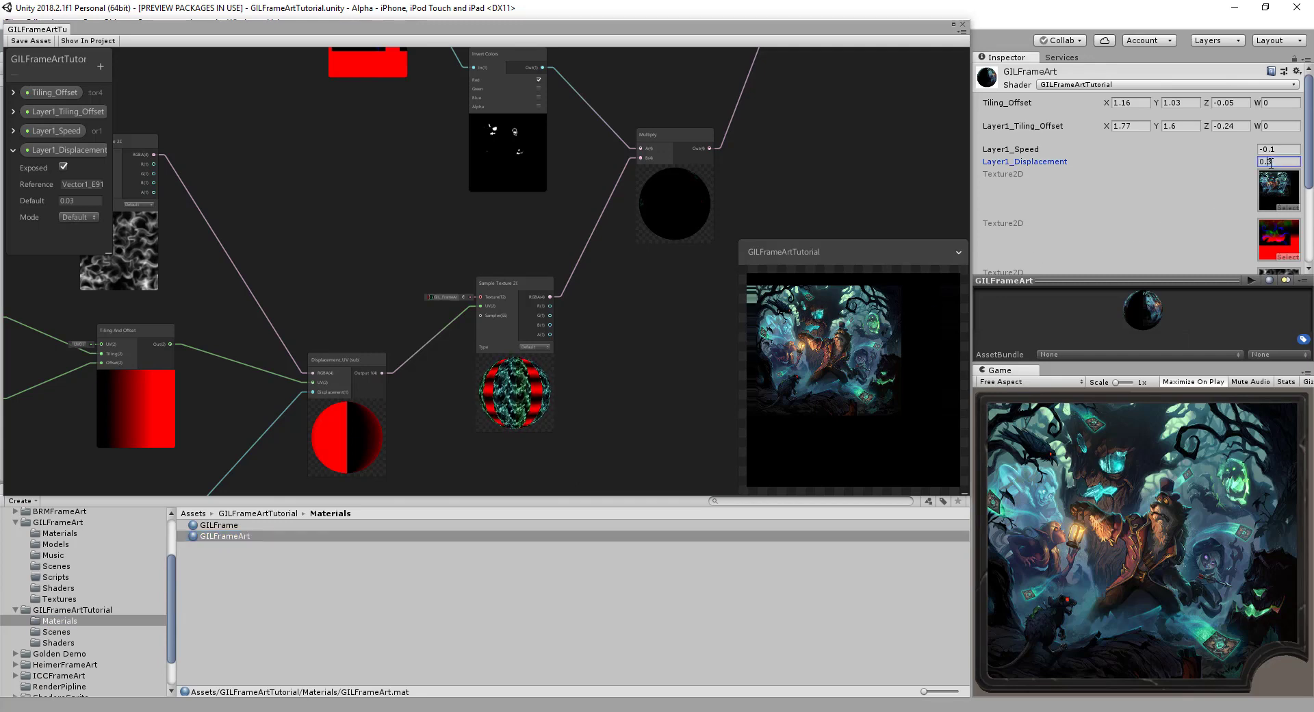
type("0")
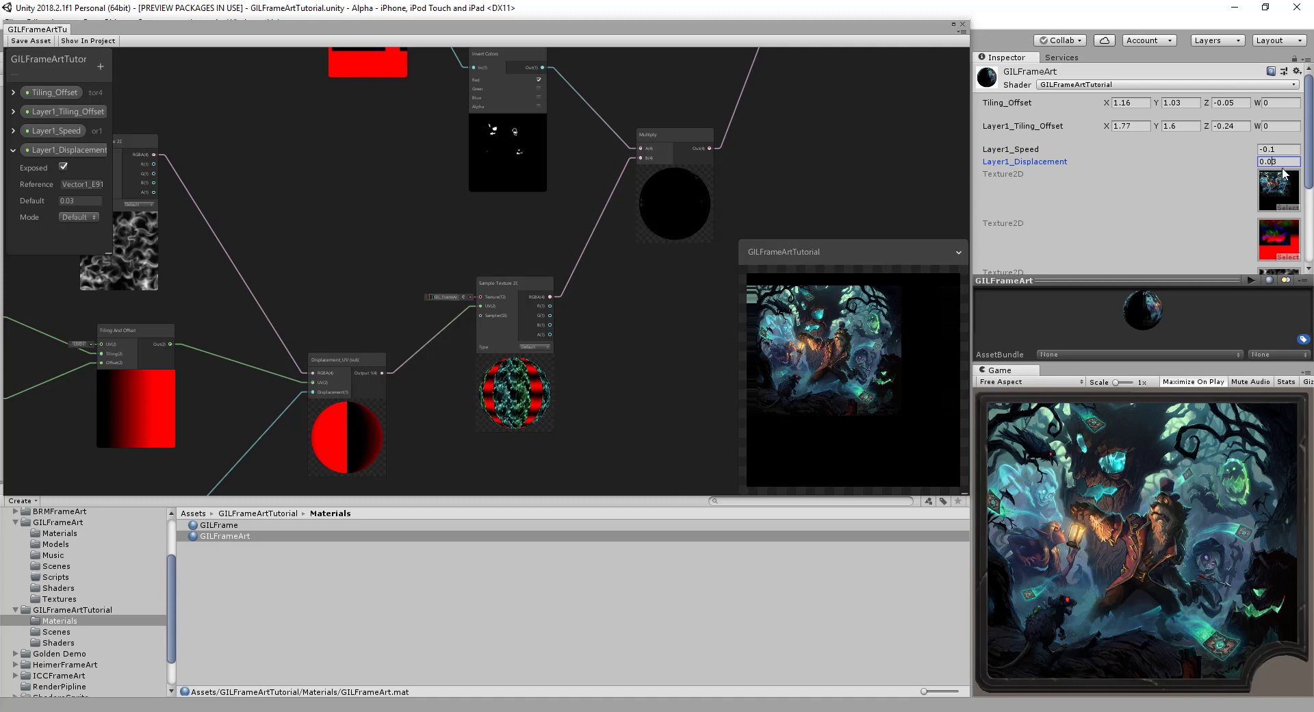
key("BackSpace")
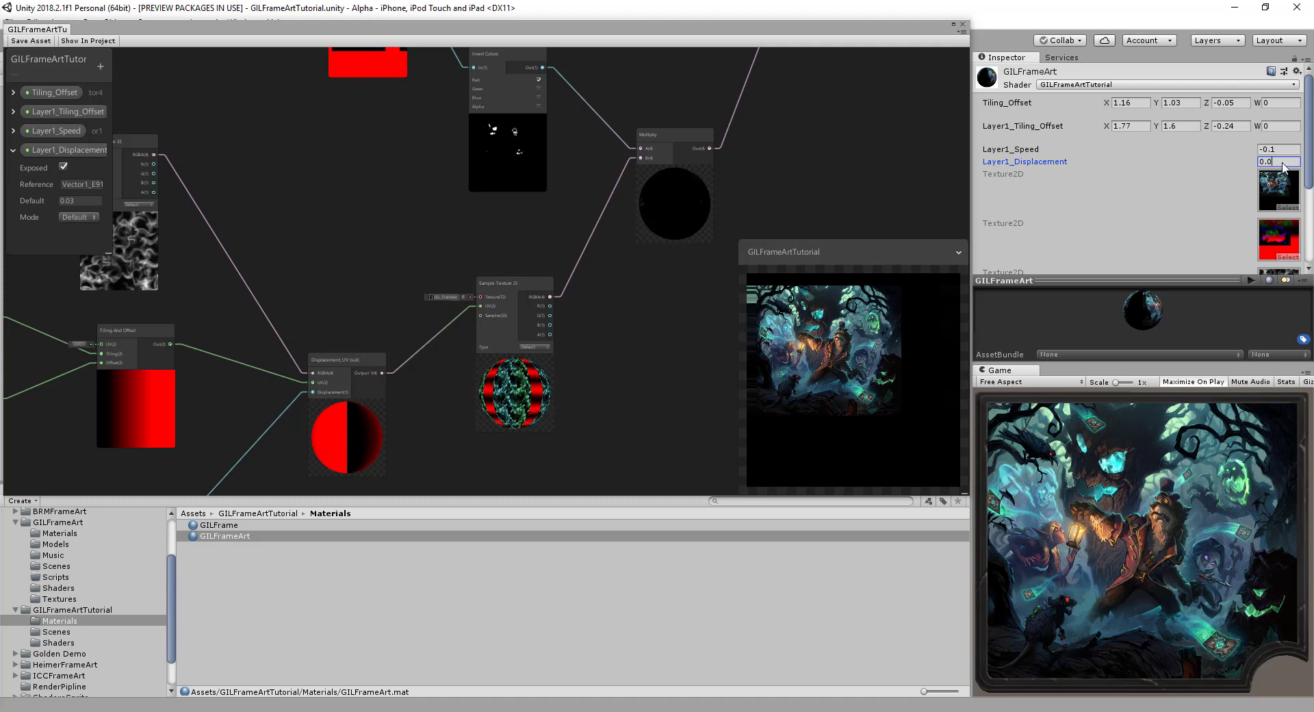
type("5")
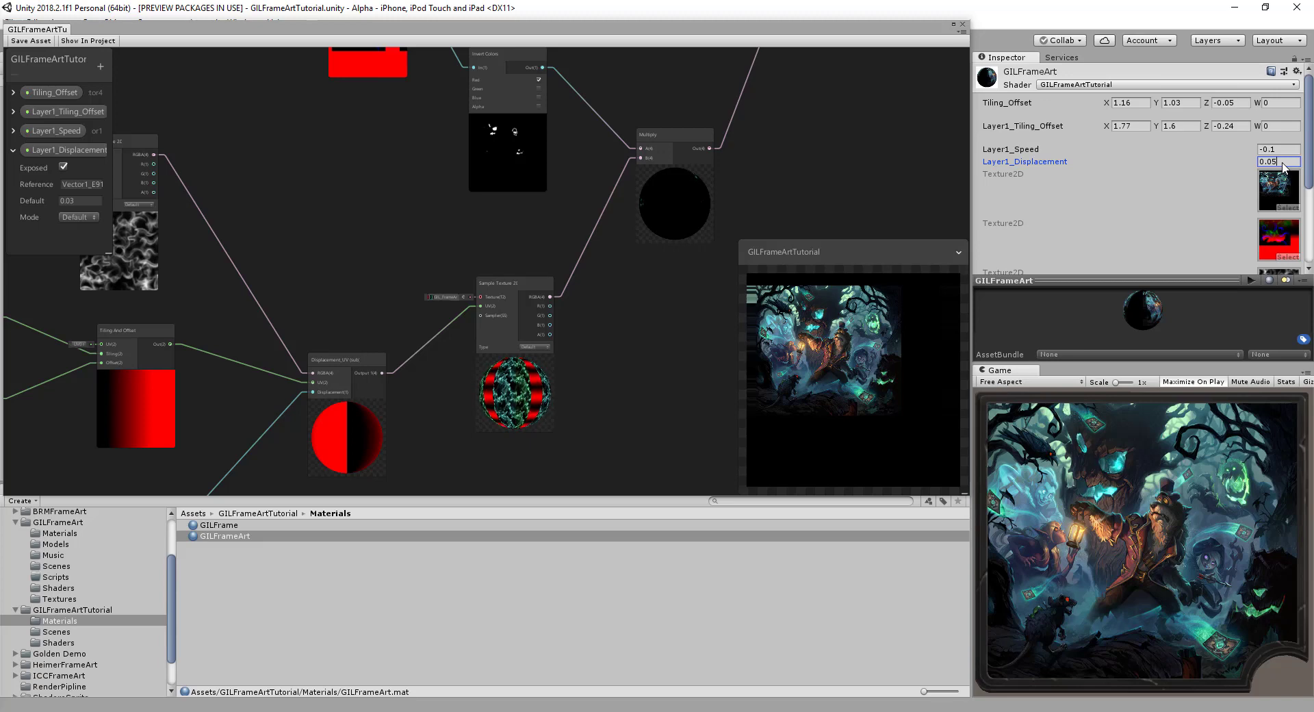
left_click(363, 243)
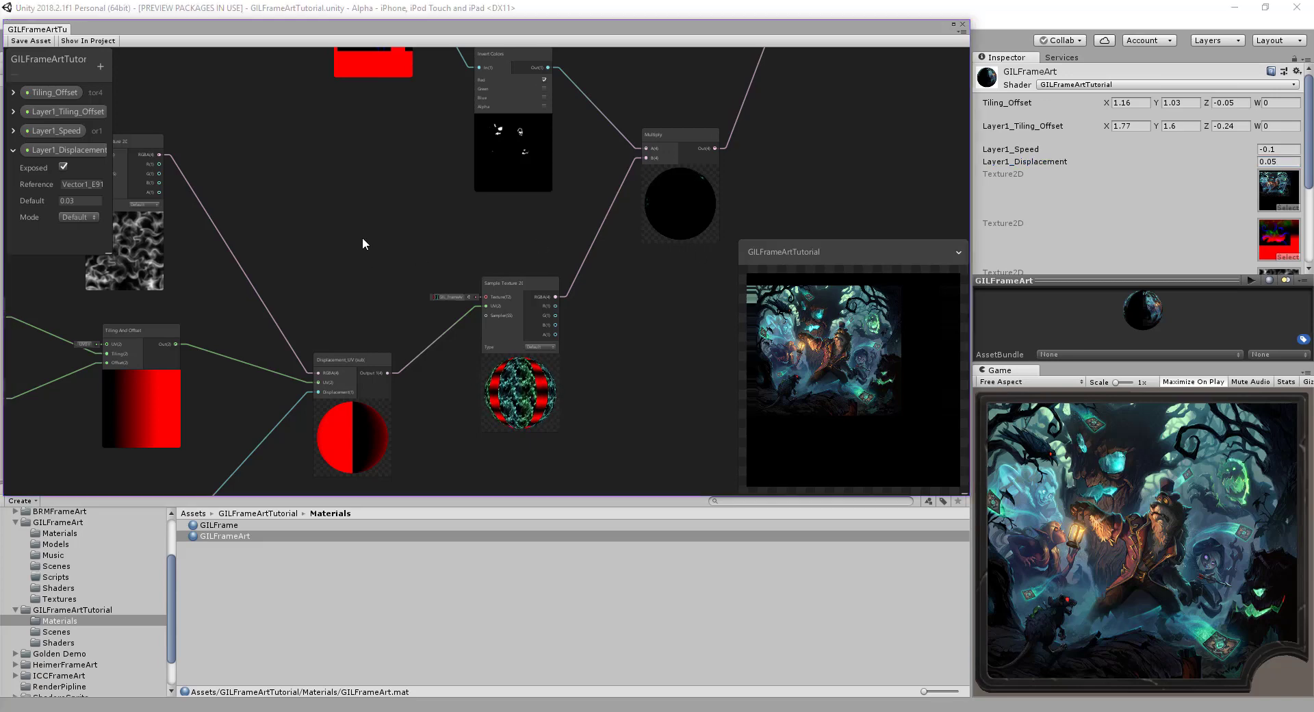
- Create an Add node in the empty area between the mask Multiply node and the master node
middle_click_drag(363, 238, 612, 204)
scroll(376, 172, "up", 3)
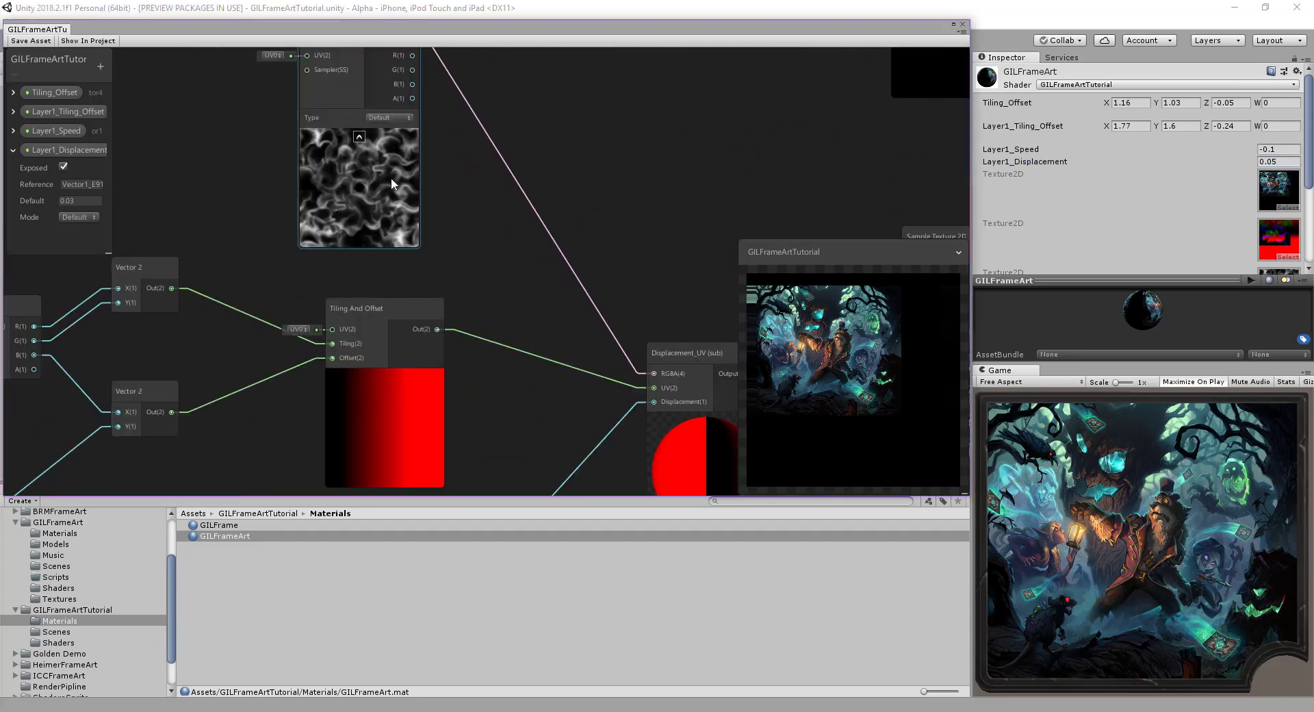
scroll(529, 225, "down", 3)
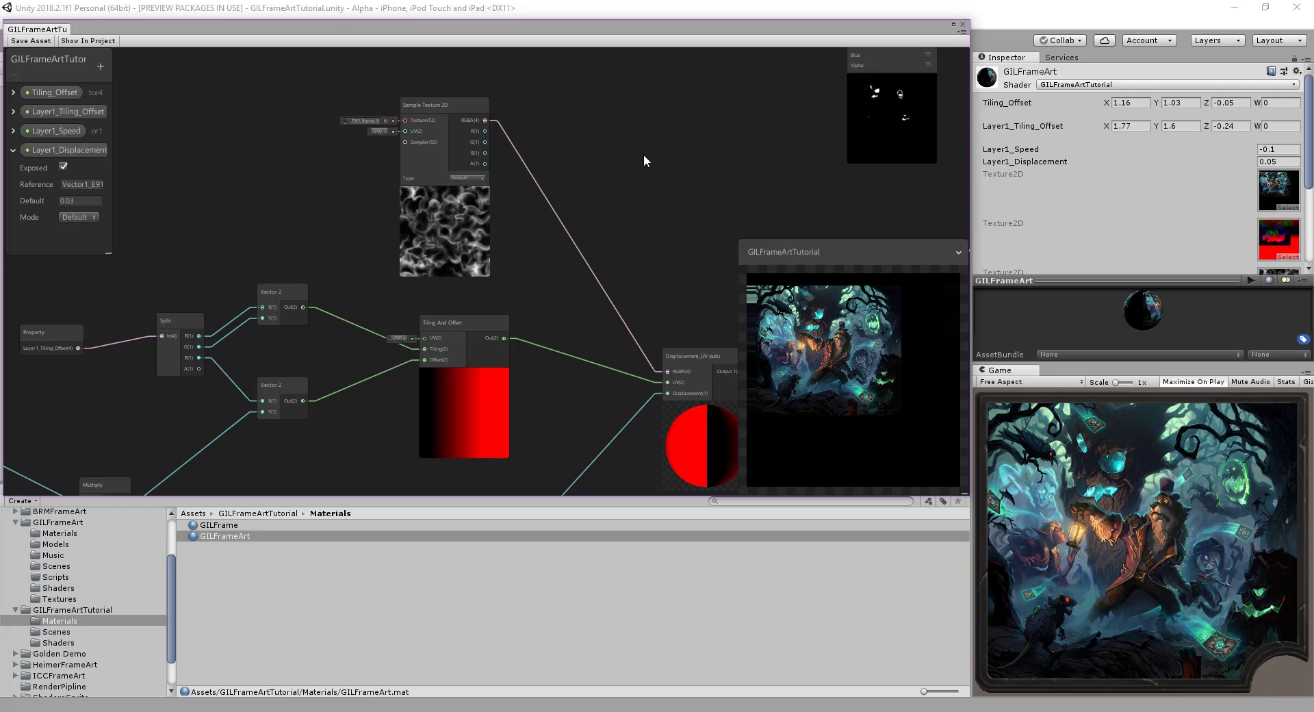
middle_click_drag(644, 154, 554, 178)
scroll(555, 178, "down", 2)
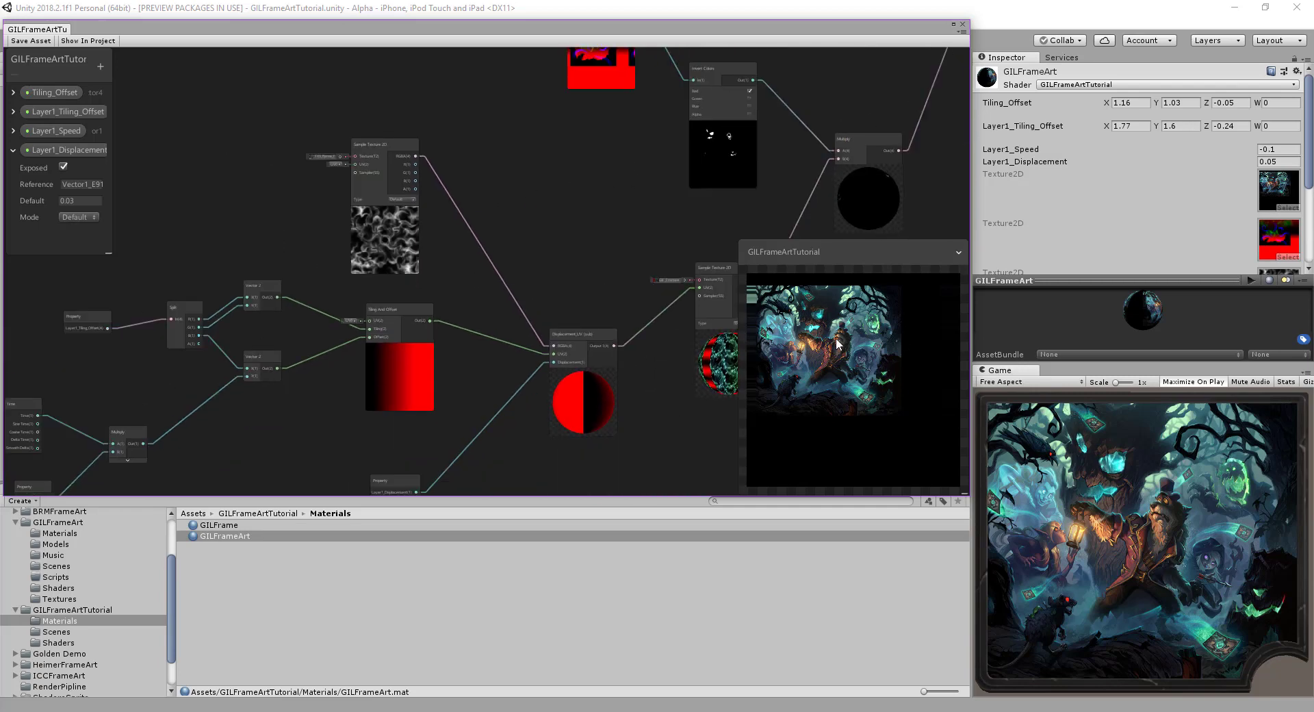
middle_click_drag(565, 197, 356, 297)
scroll(456, 261, "down", 2)
scroll(452, 273, "down", 1)
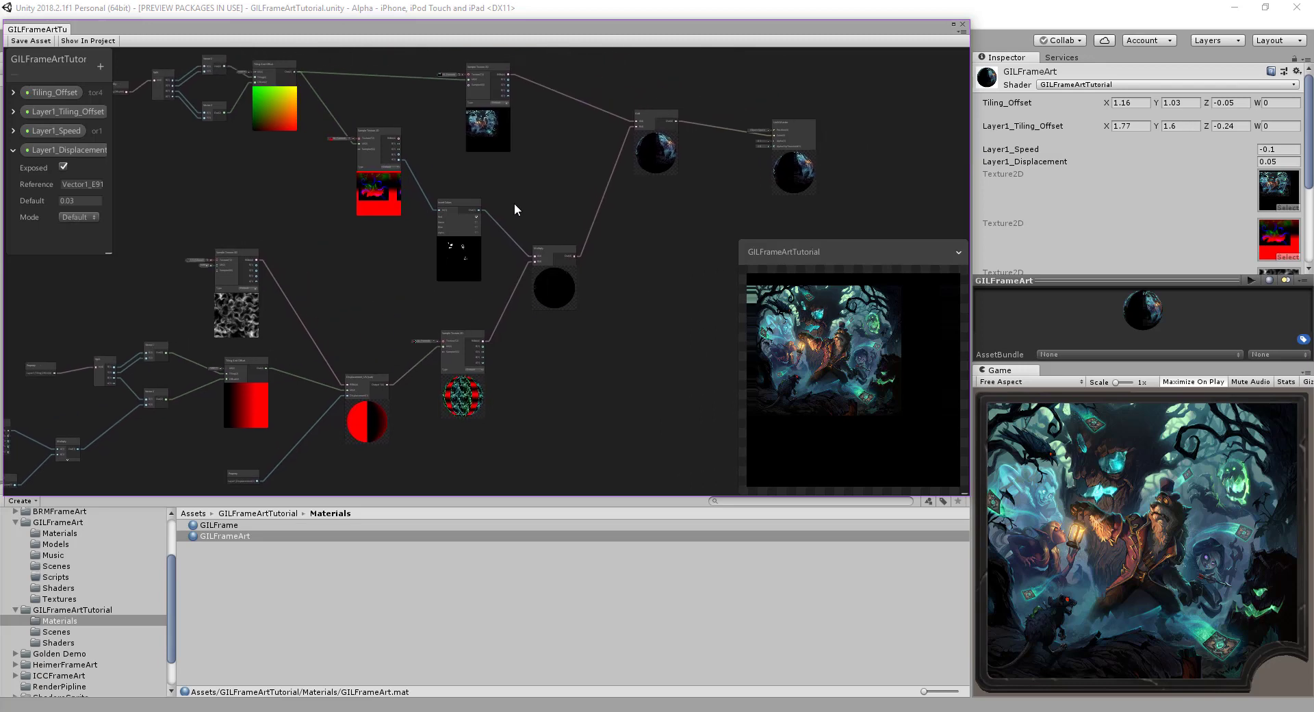
right_click(645, 224)
left_click(661, 233)
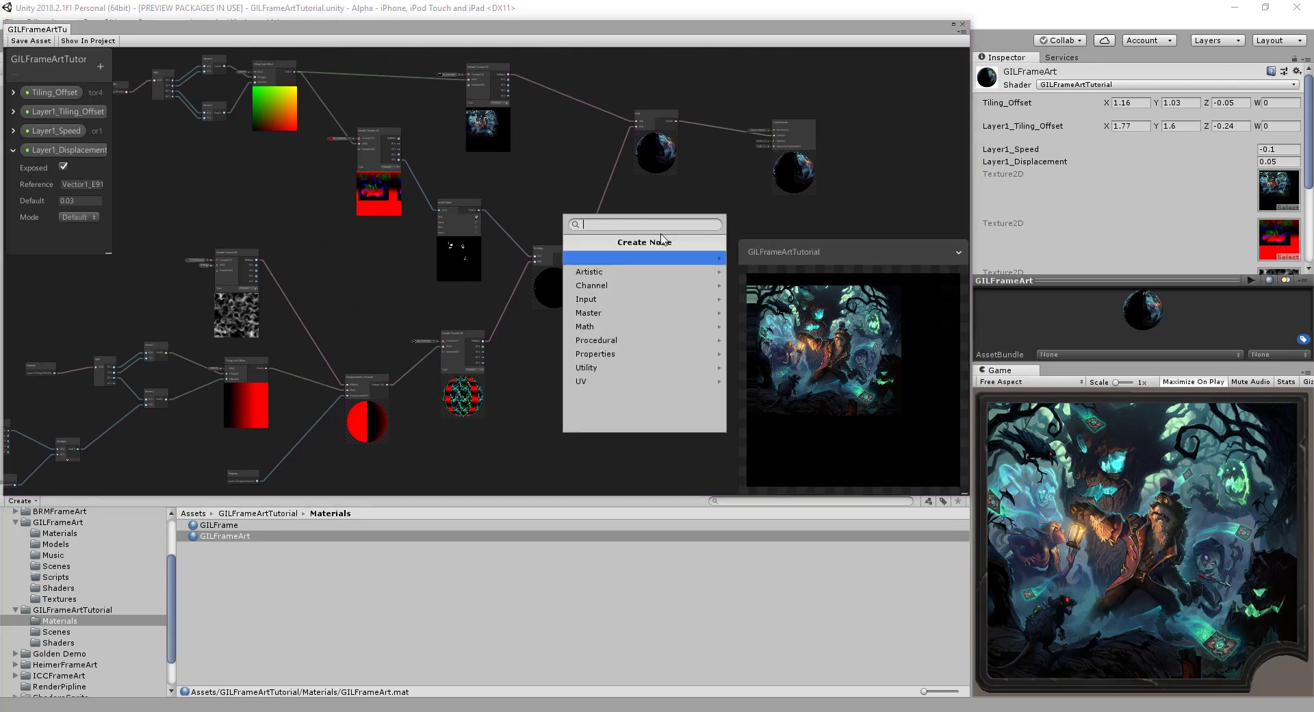
type("add")
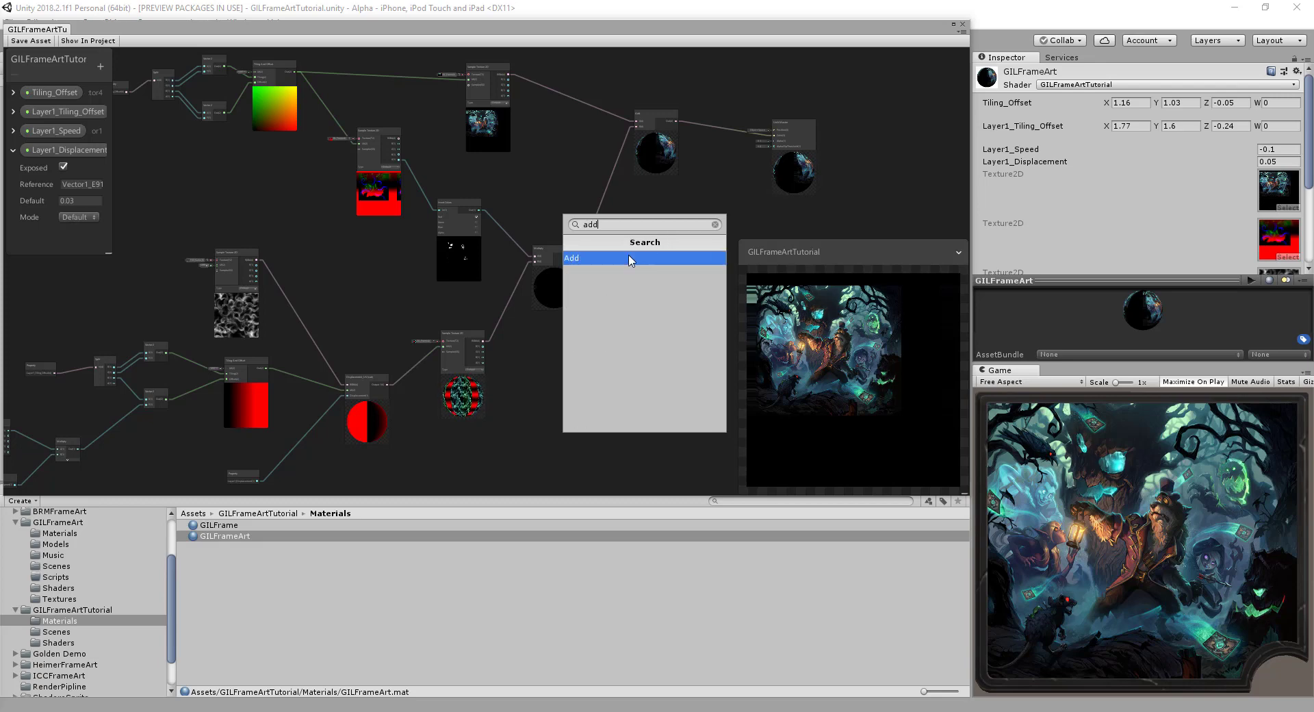
left_click(630, 258)
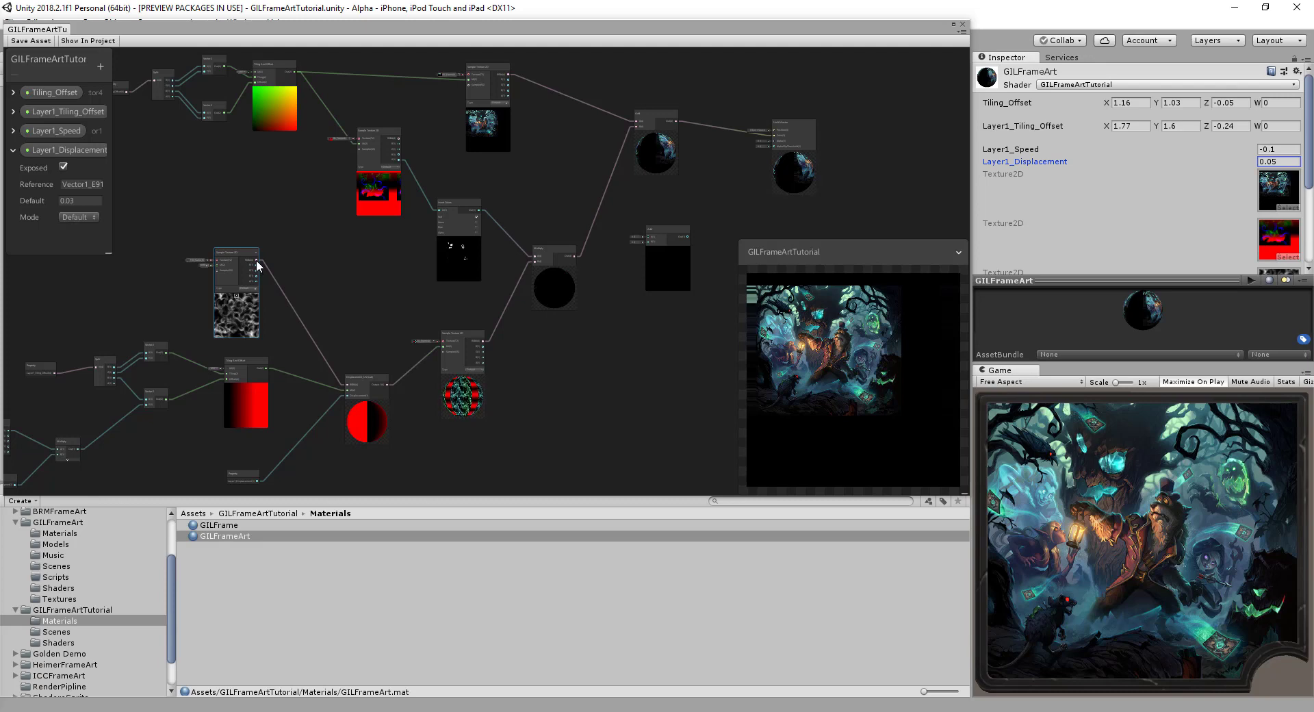
- Combine the smoke sample and the base artwork sample in the new Add node and feed its output to the master node's color input
left_click_drag(256, 260, 648, 239)
left_click(504, 76)
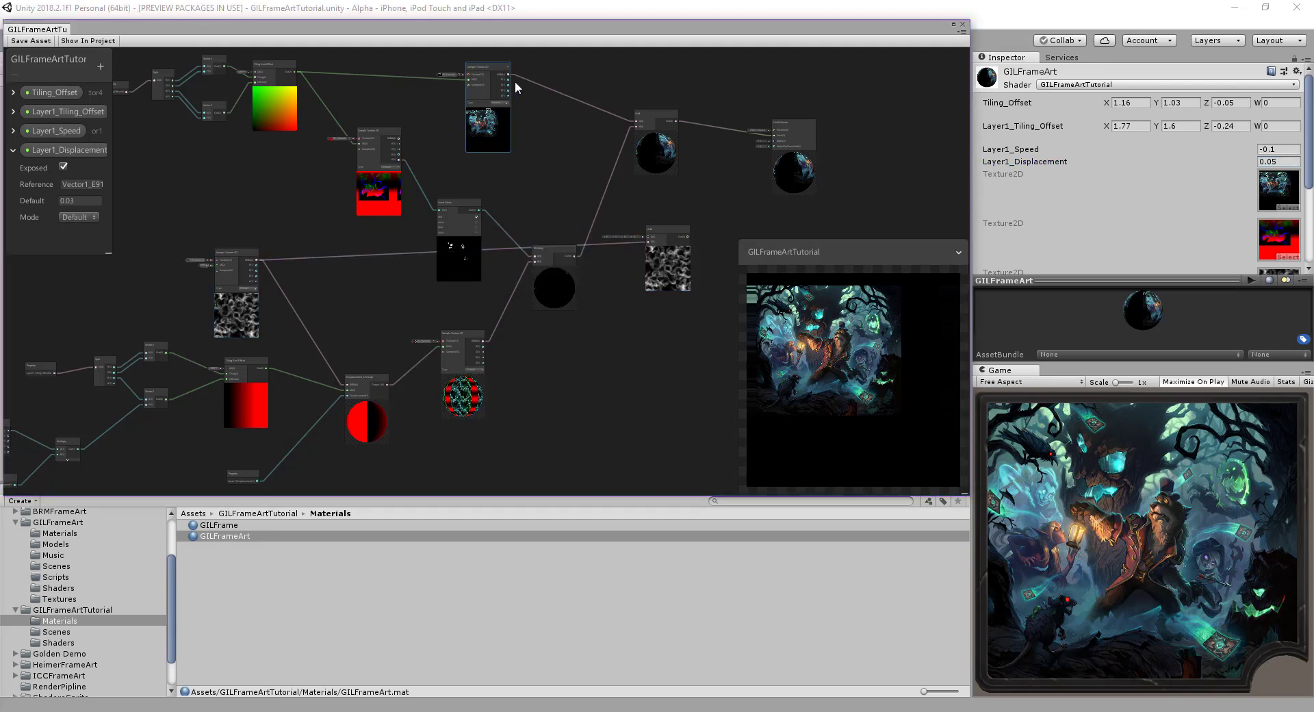
left_click_drag(508, 74, 772, 146)
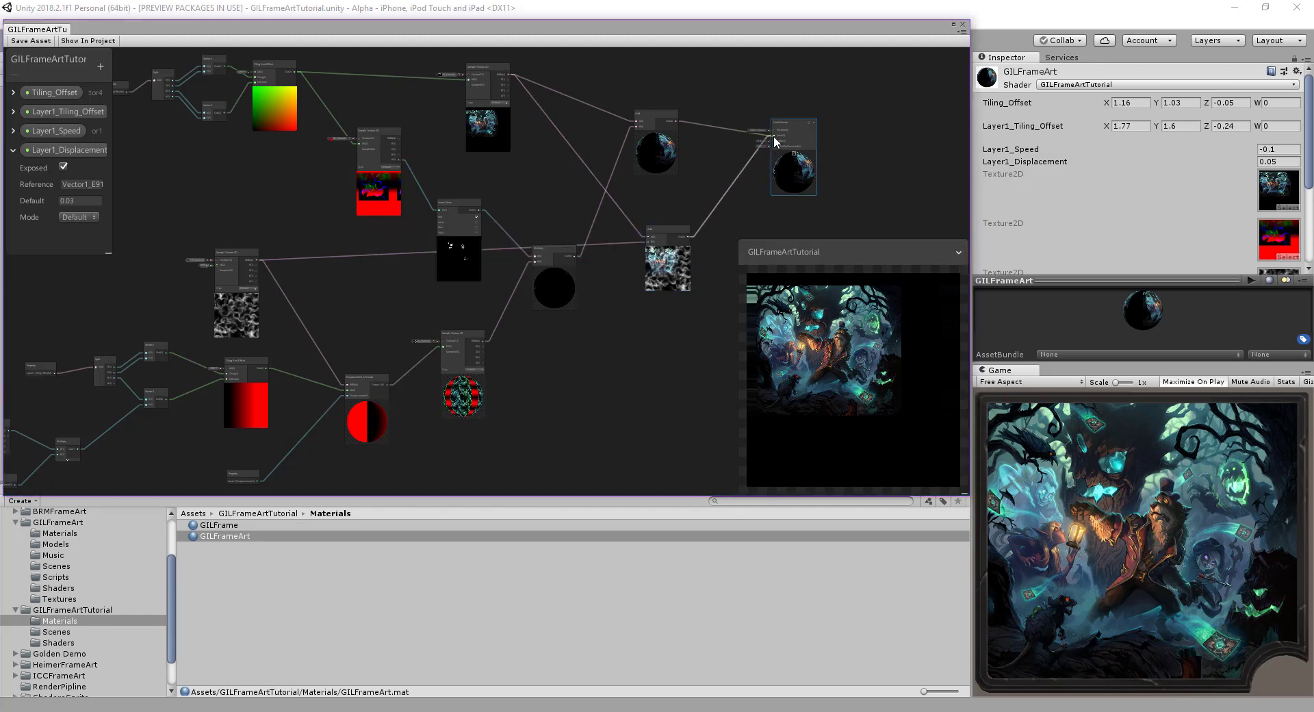
left_click(661, 259)
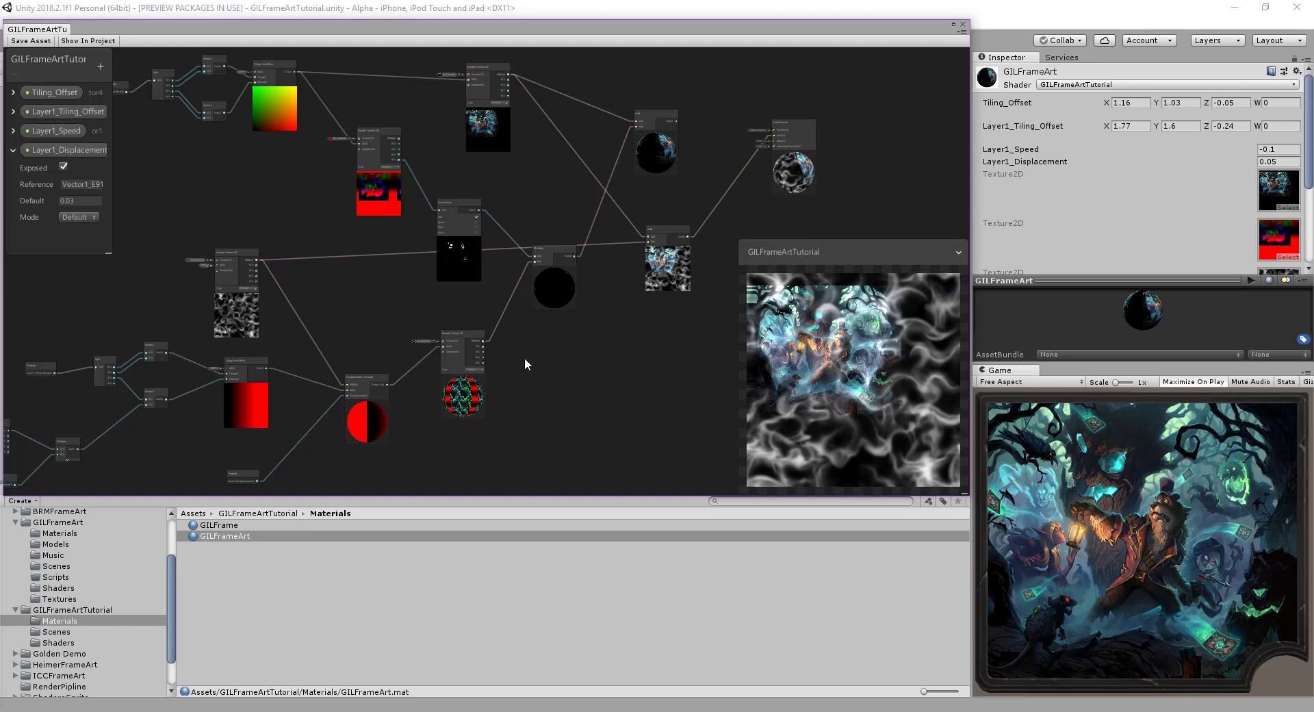
- Create a Tiling And Offset node beside the smoke sample and connect its output to the sample's UV input
middle_click_drag(198, 293, 383, 286)
scroll(347, 288, "up", 4)
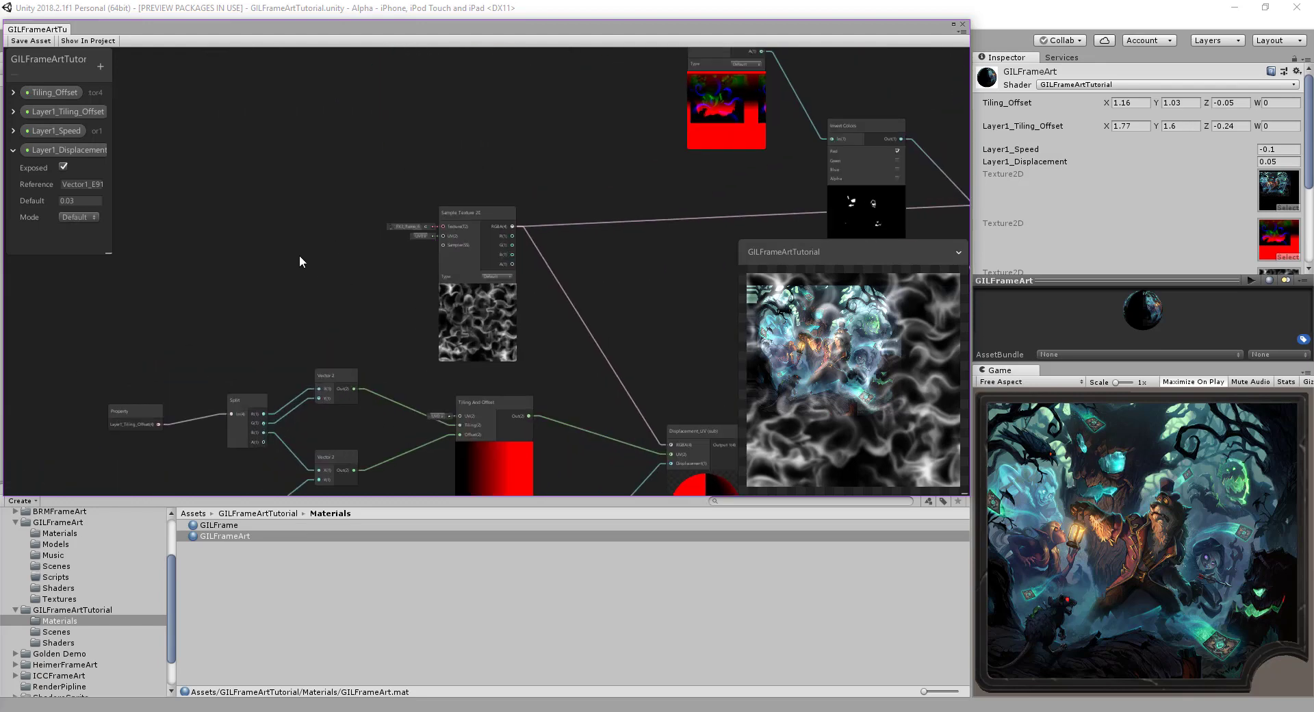
right_click(268, 226)
left_click(288, 241)
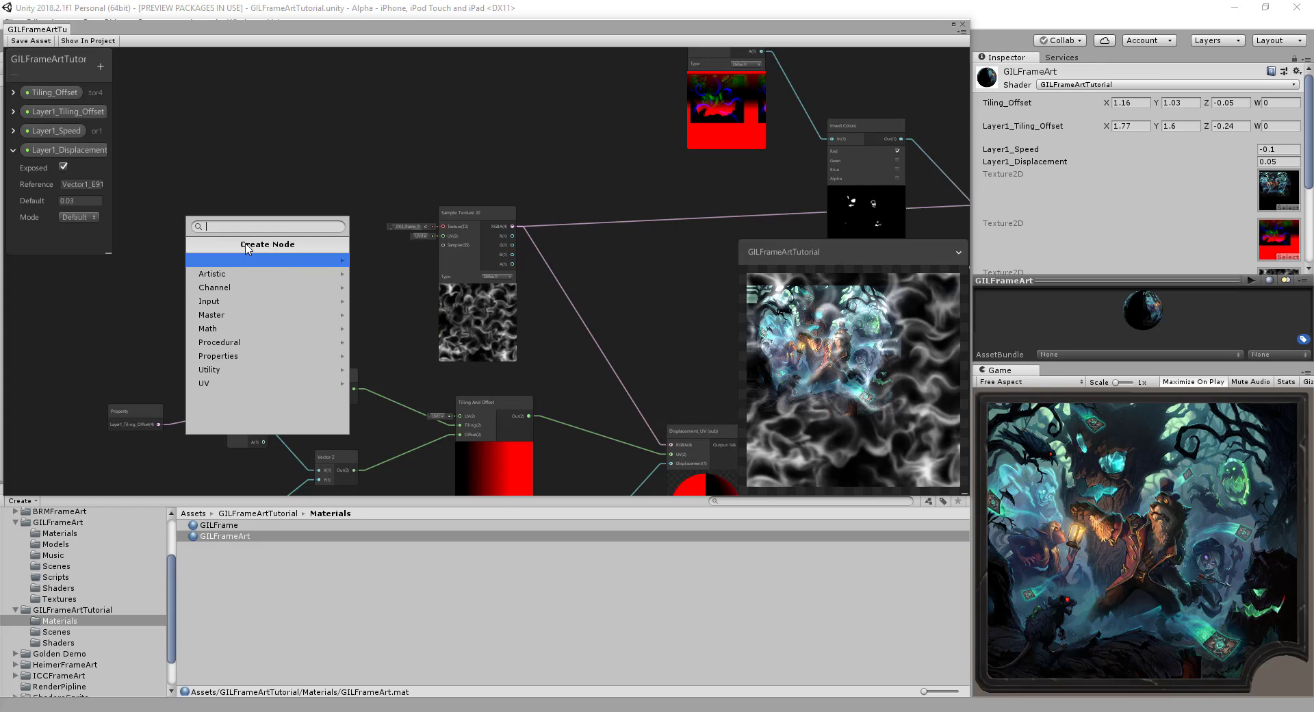
type("ti")
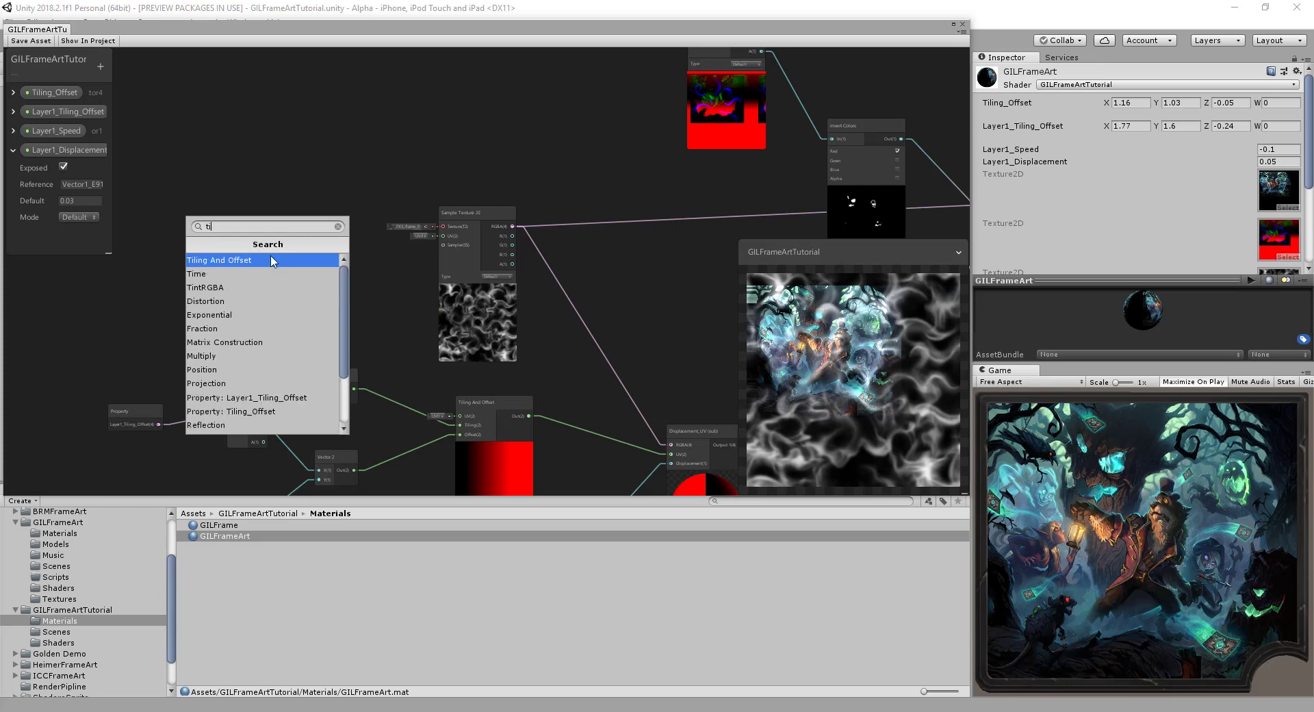
left_click(273, 261)
left_click_drag(317, 236, 489, 222)
scroll(355, 261, "up", 3)
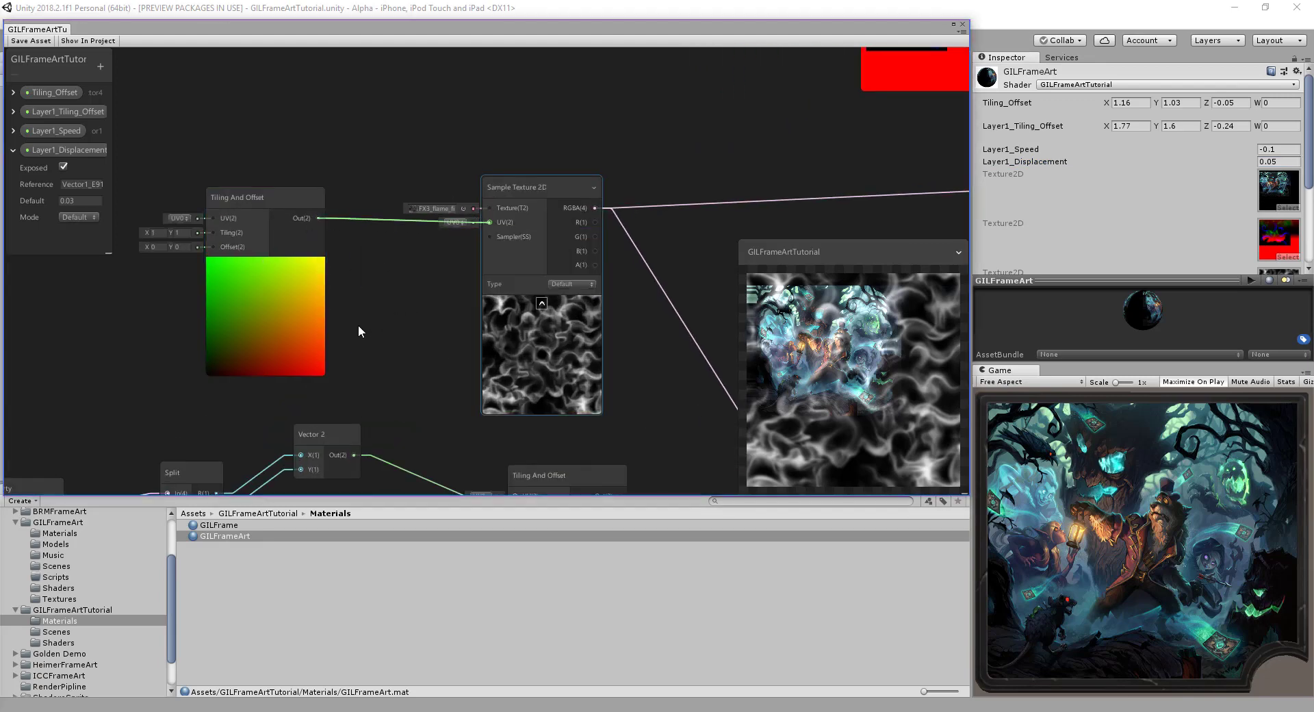
- Duplicate the Split and two Vector 2 nodes of the base artwork's tiling chain and place the copies beside the smoke sample's Tiling And Offset node
left_click(381, 306)
middle_click_drag(383, 305, 631, 311)
scroll(631, 311, "down", 4)
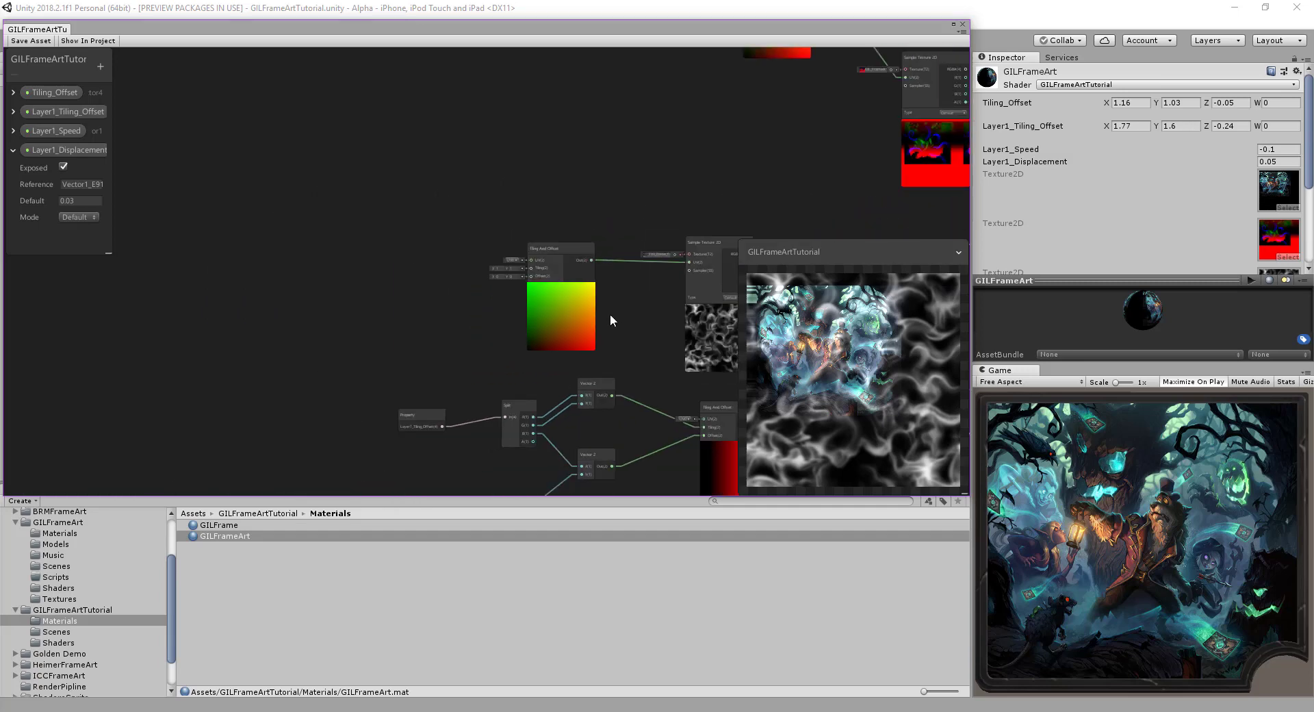
scroll(431, 319, "down", 3)
middle_click_drag(445, 326, 447, 358)
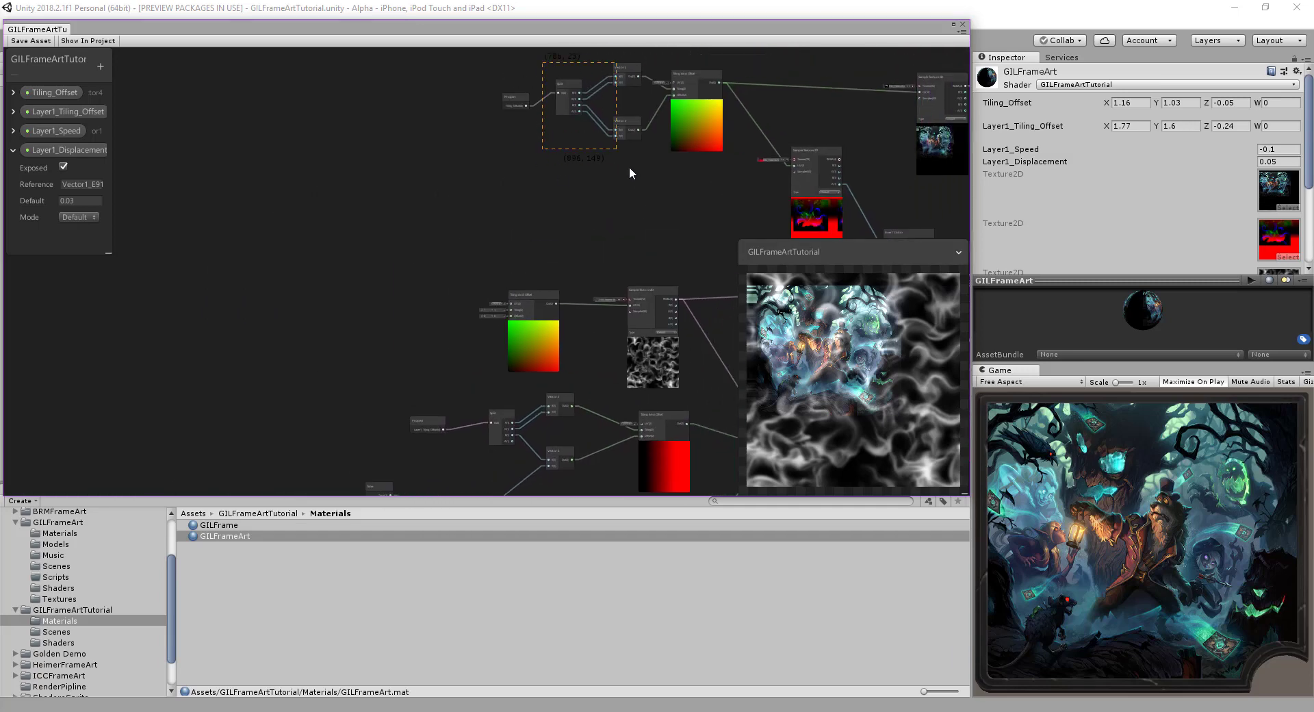
left_click_drag(630, 167, 637, 181)
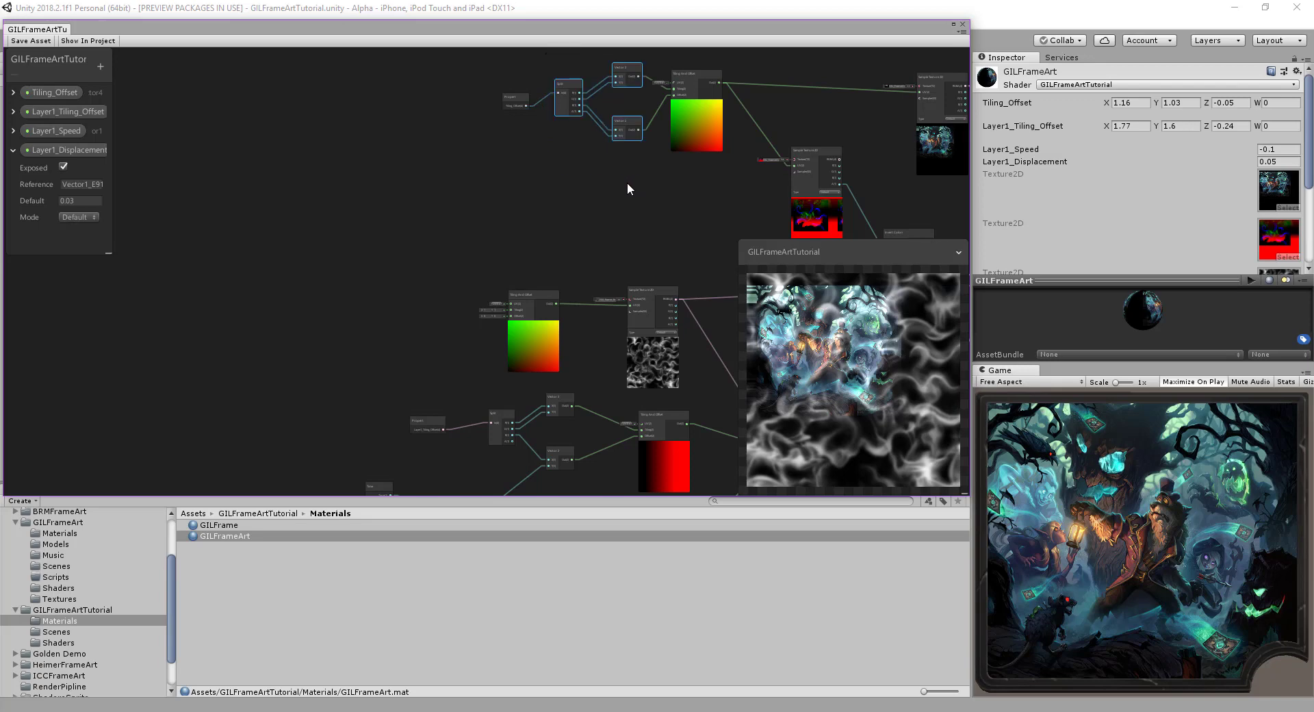
key("ctrl+d")
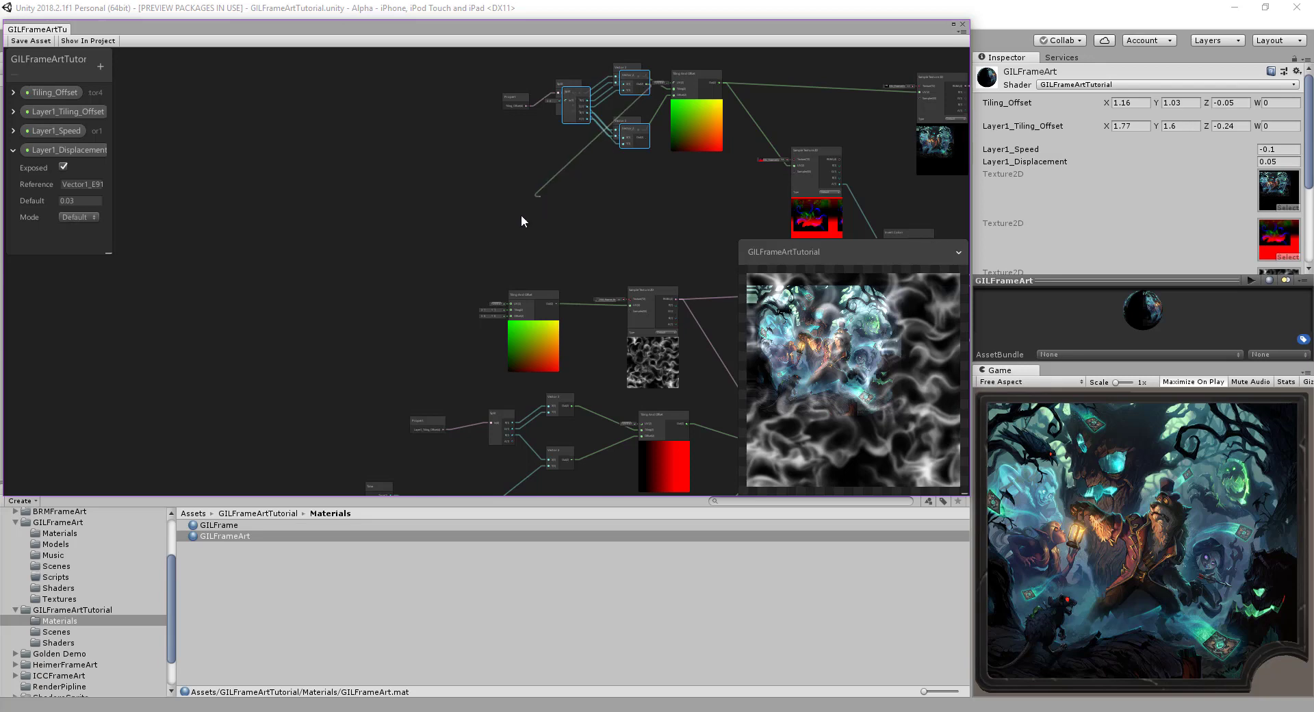
key("space")
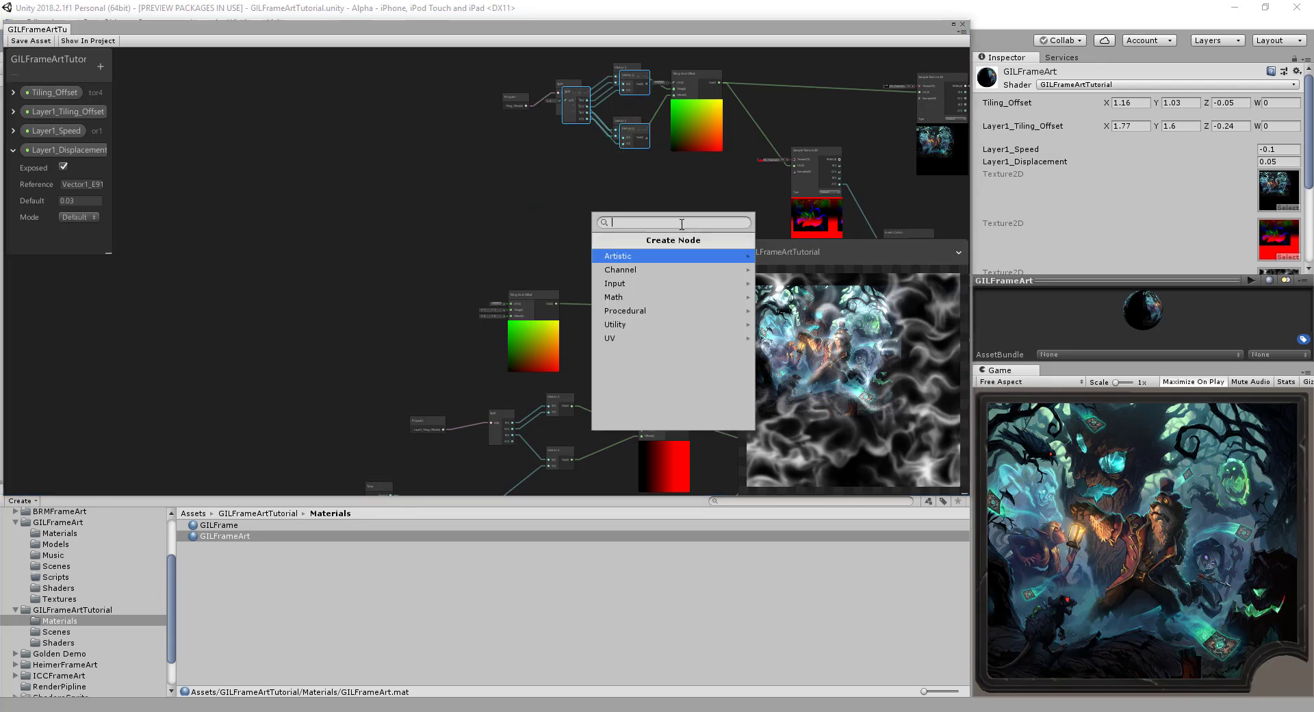
key("Escape")
left_click_drag(630, 91, 392, 301)
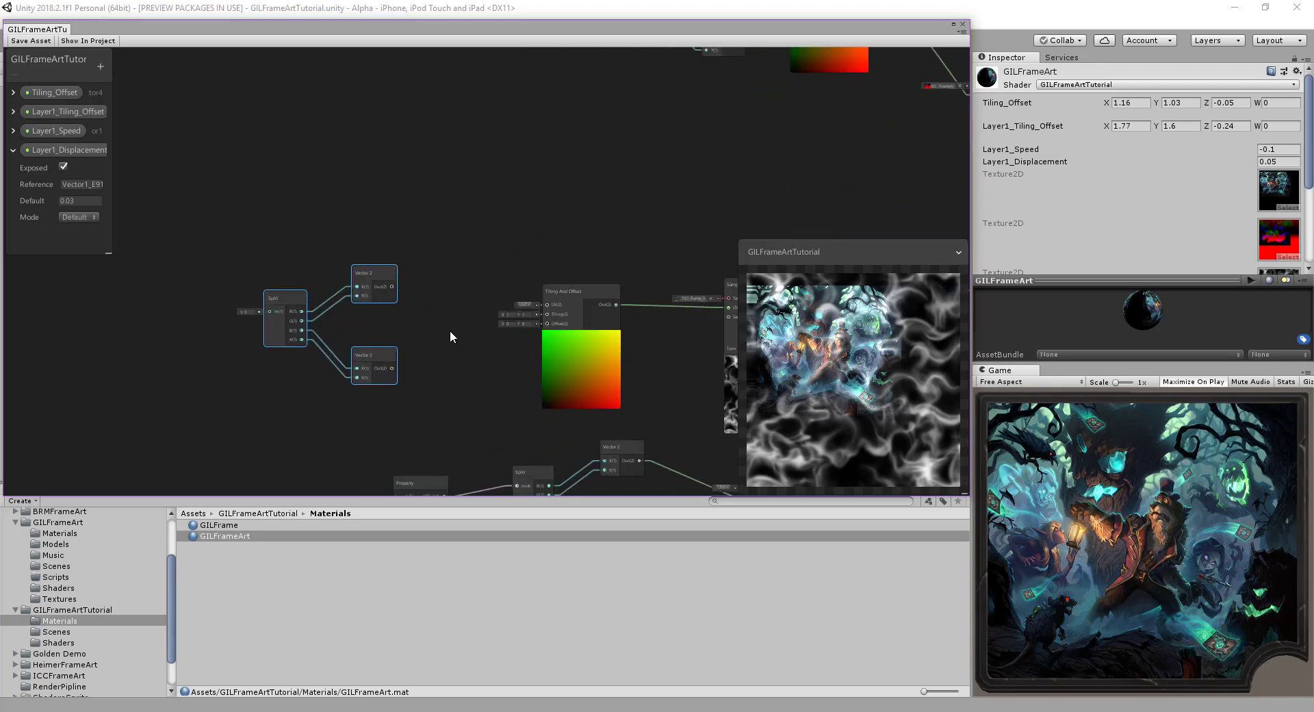
- Connect the upper duplicated Vector 2 to the smoke Tiling And Offset node's Tiling input and the lower one to its Offset input
scroll(495, 258, "up", 3)
left_click_drag(427, 213, 606, 244)
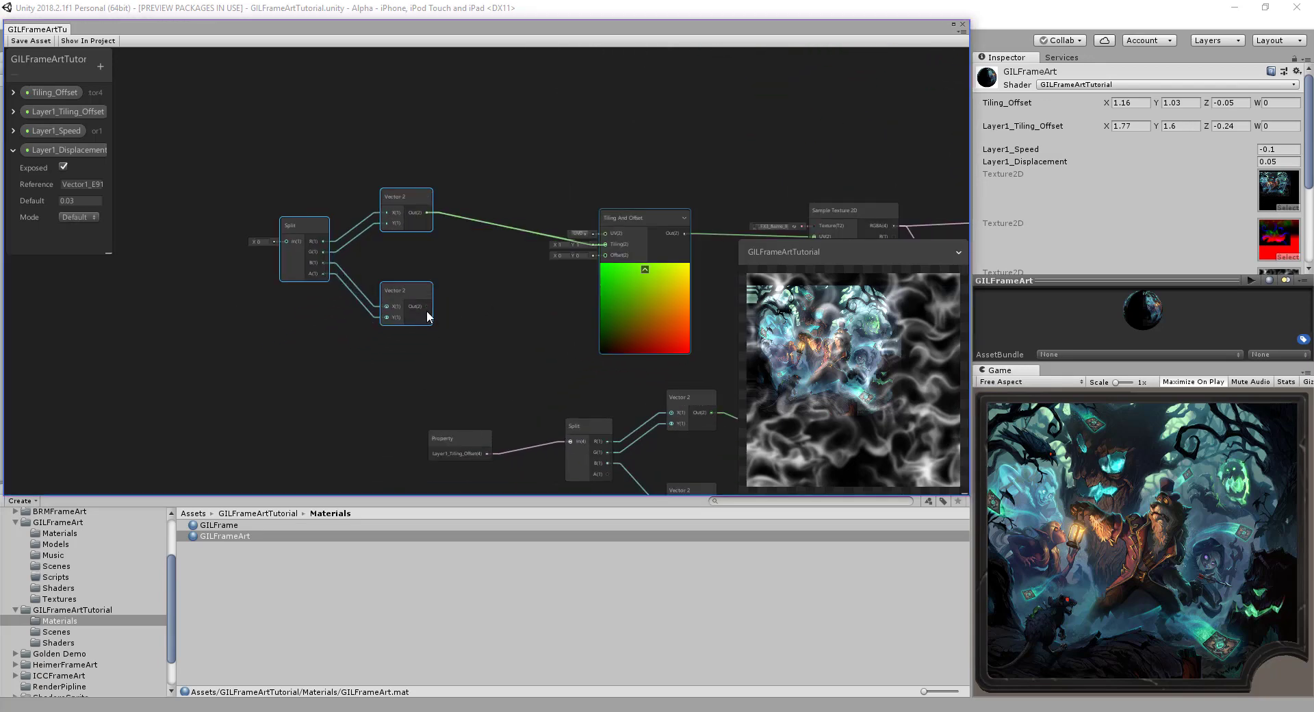
left_click_drag(429, 306, 605, 255)
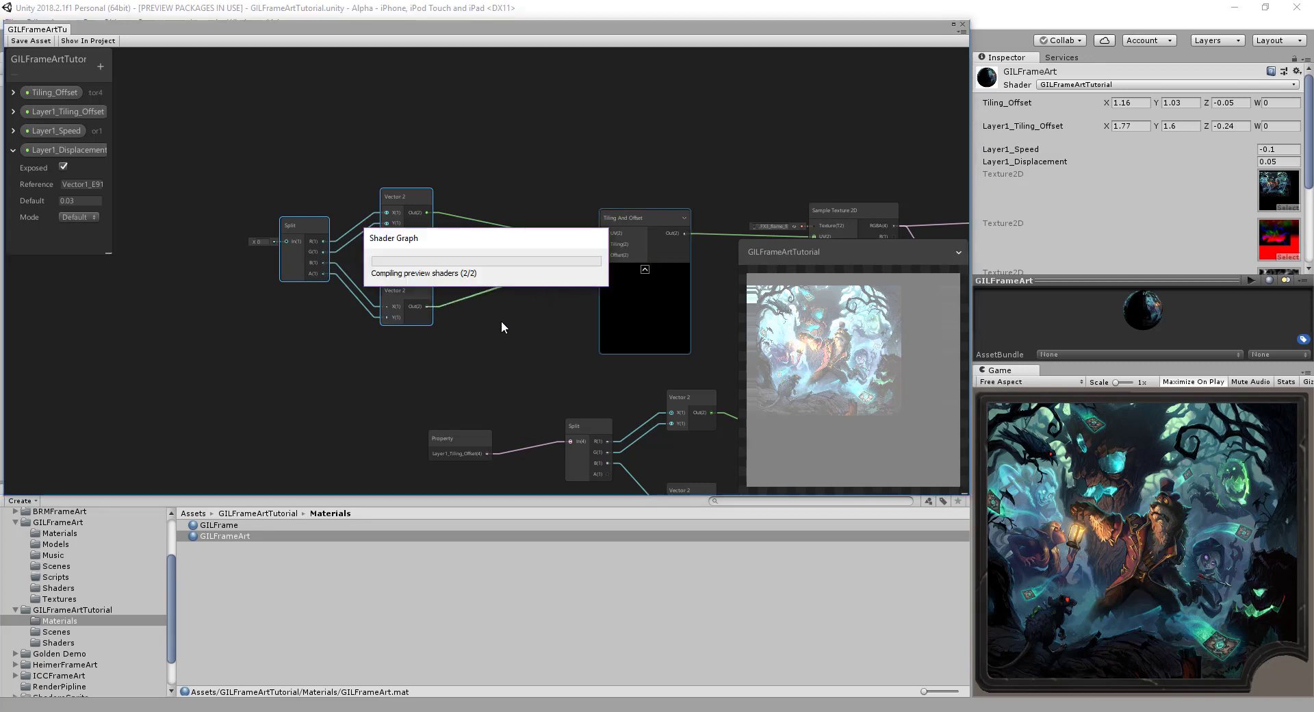
- Add a Vector4 property to the blackboard and name it Layer1_Diplacement_UV
middle_click_drag(343, 326, 531, 337)
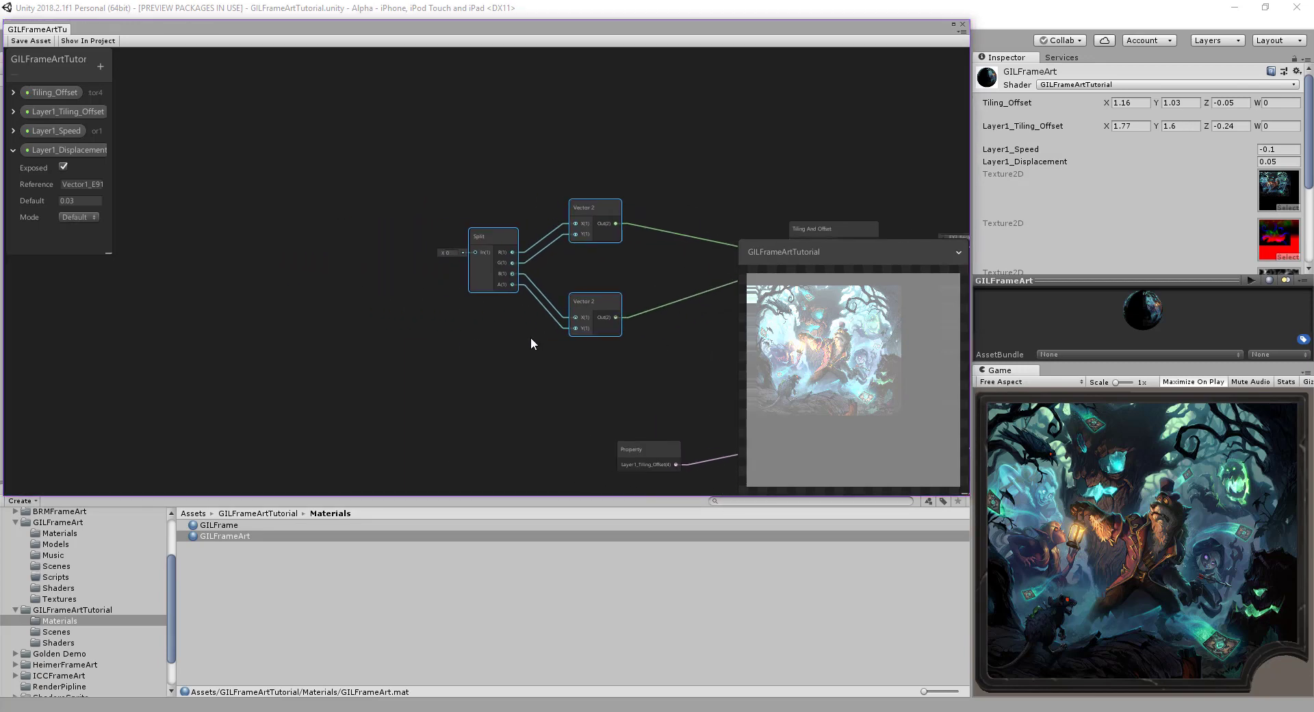
right_click(77, 112)
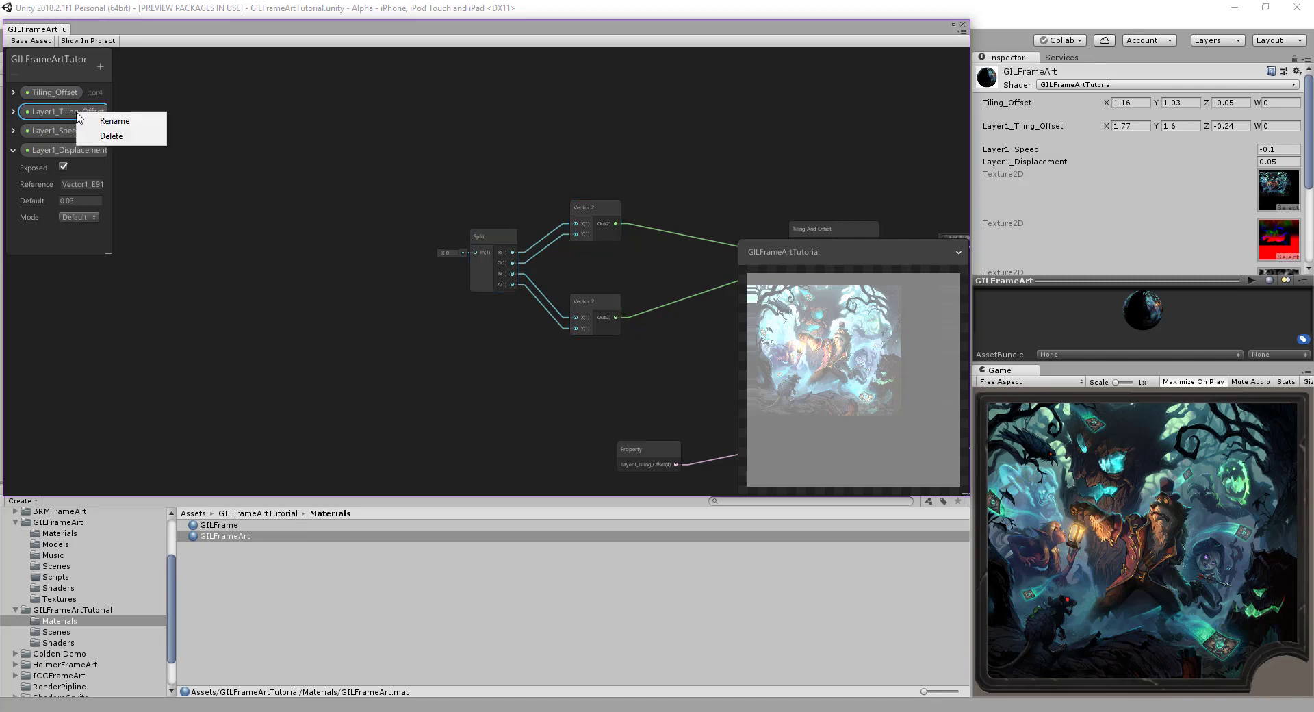
left_click(64, 71)
left_click(100, 63)
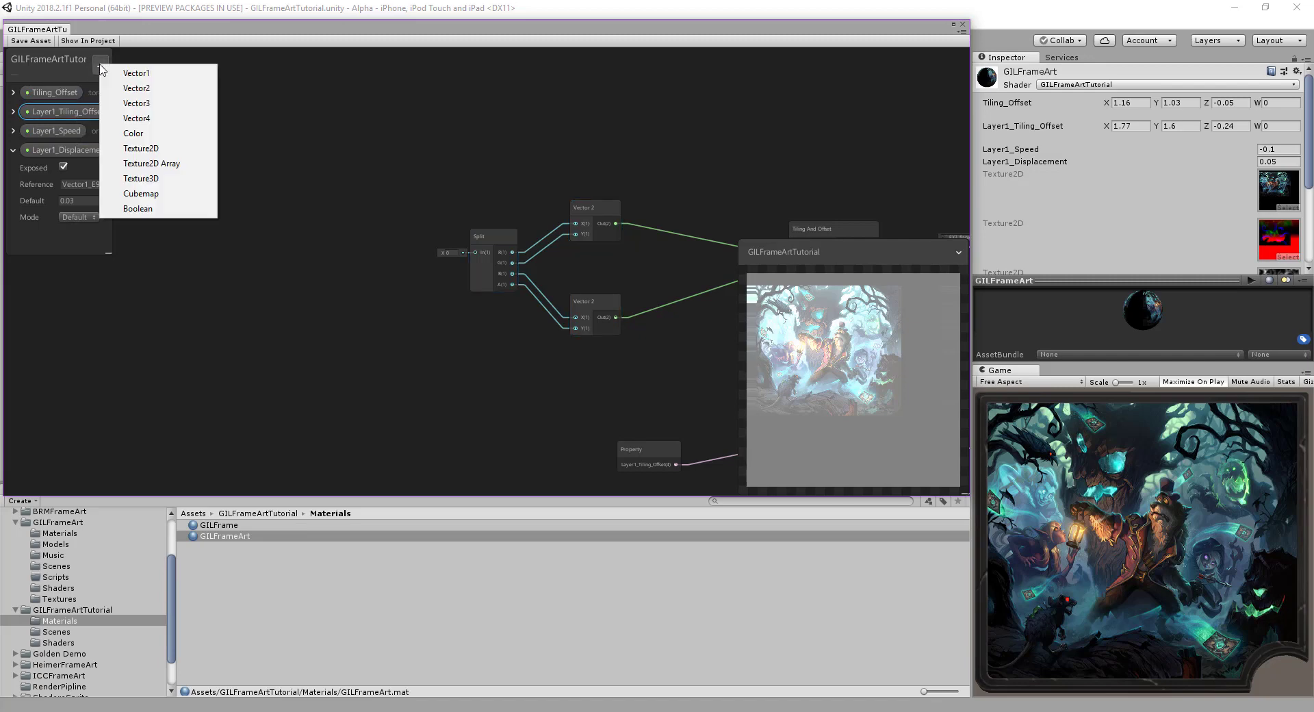
left_click(157, 119)
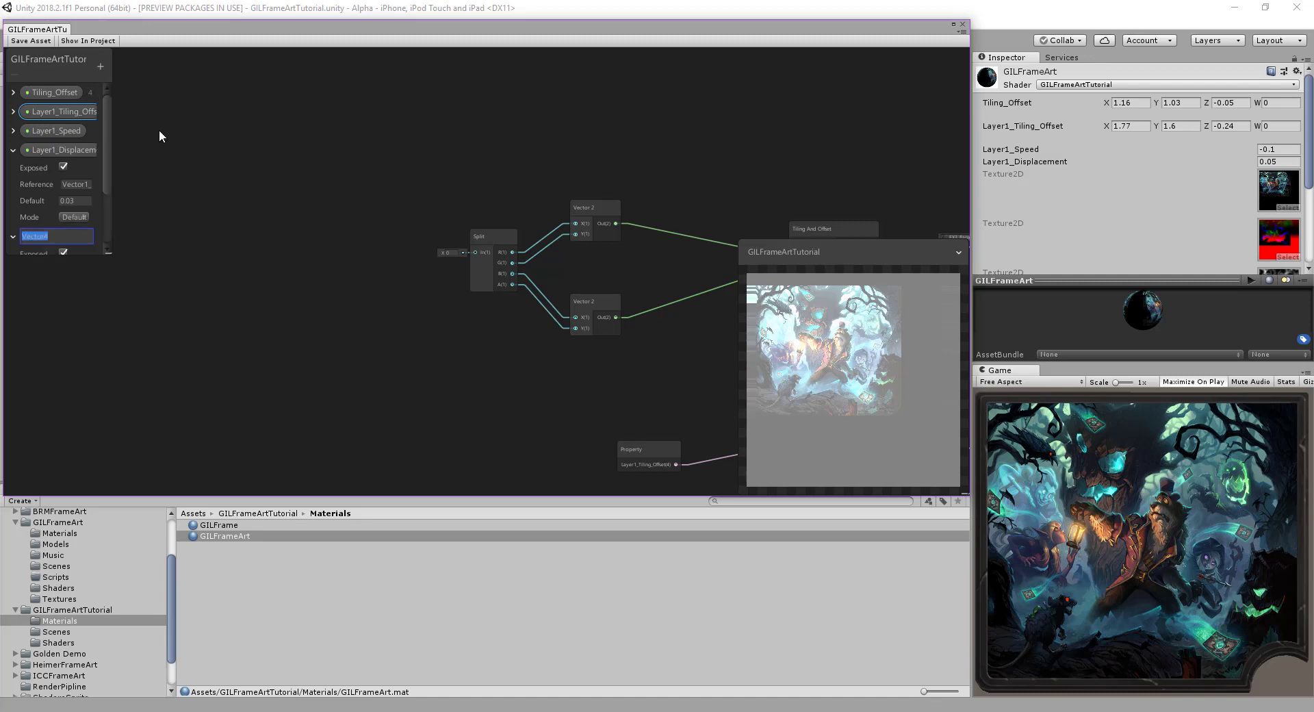
type("La")
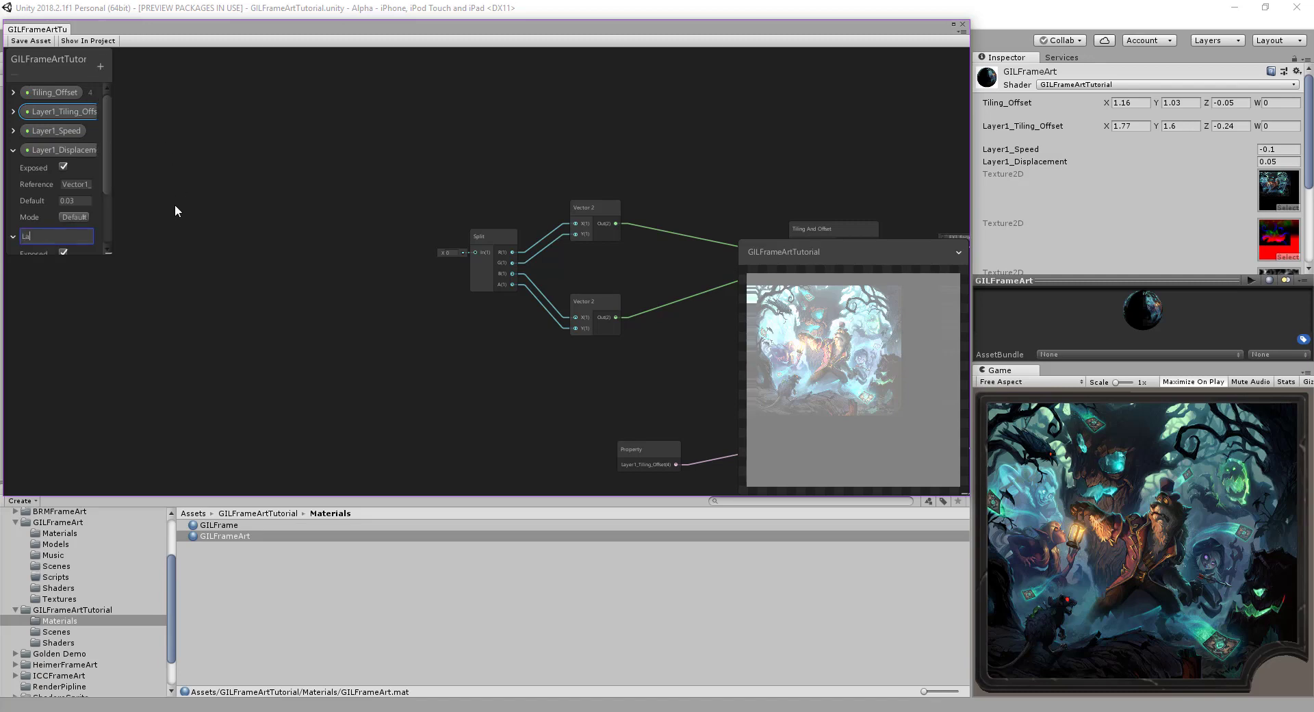
type("yer")
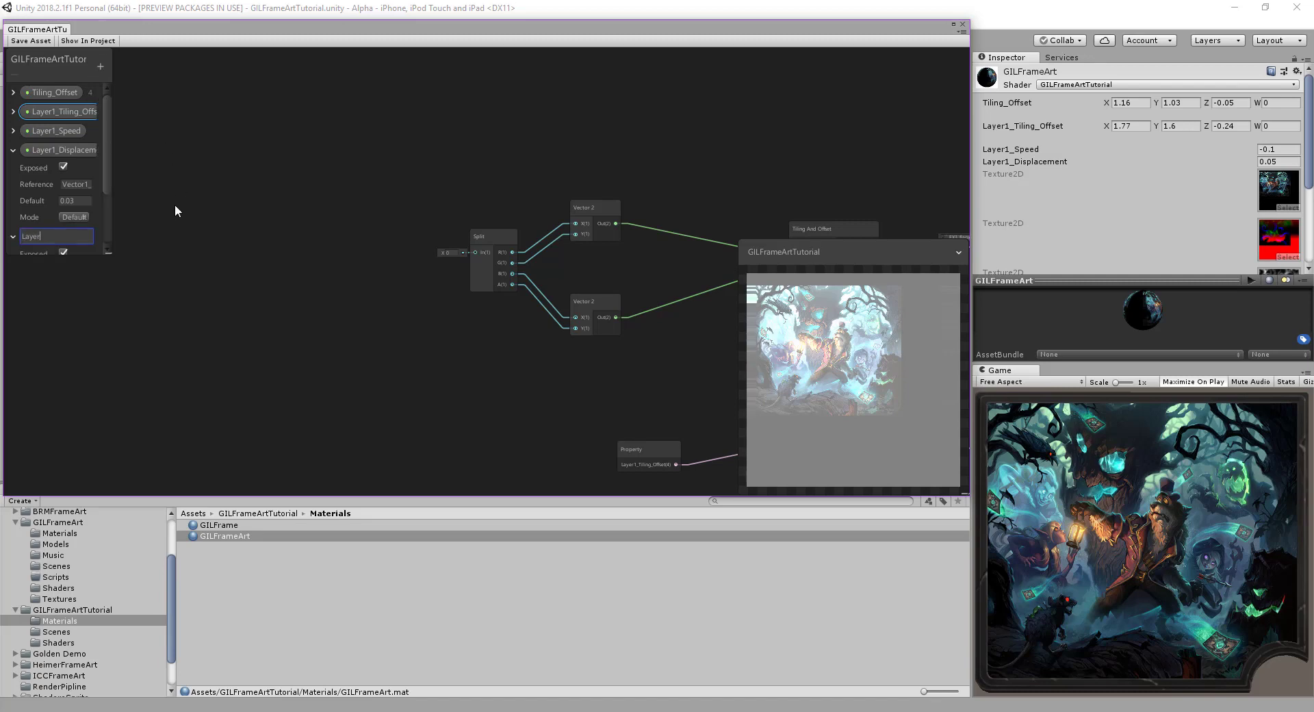
type("1_D")
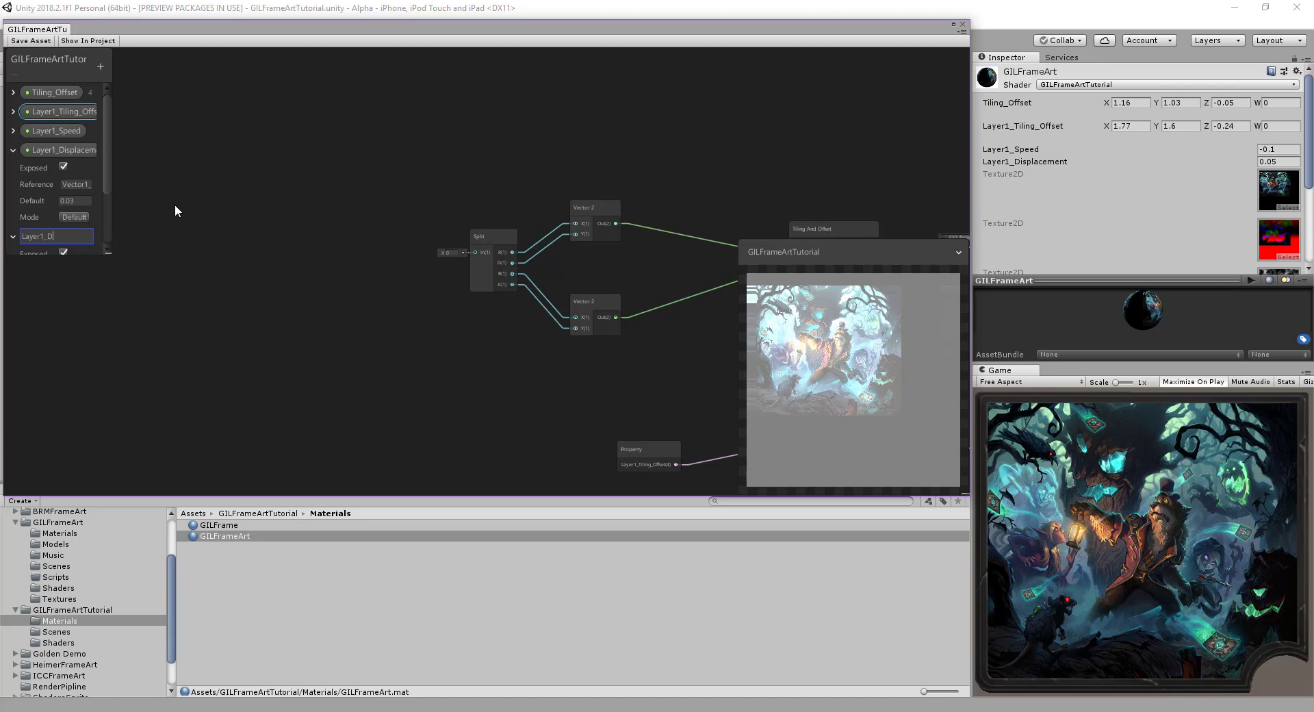
type("iplacem")
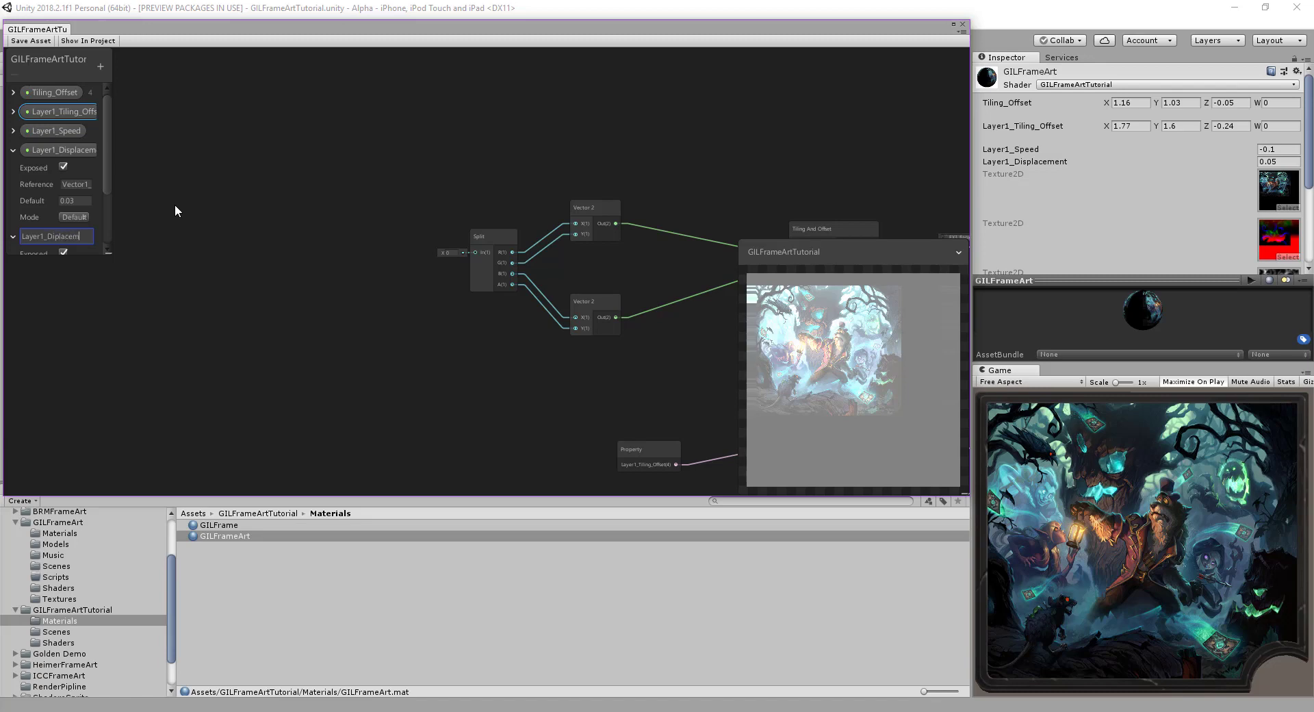
key("BackSpace")
key("BackSpace")
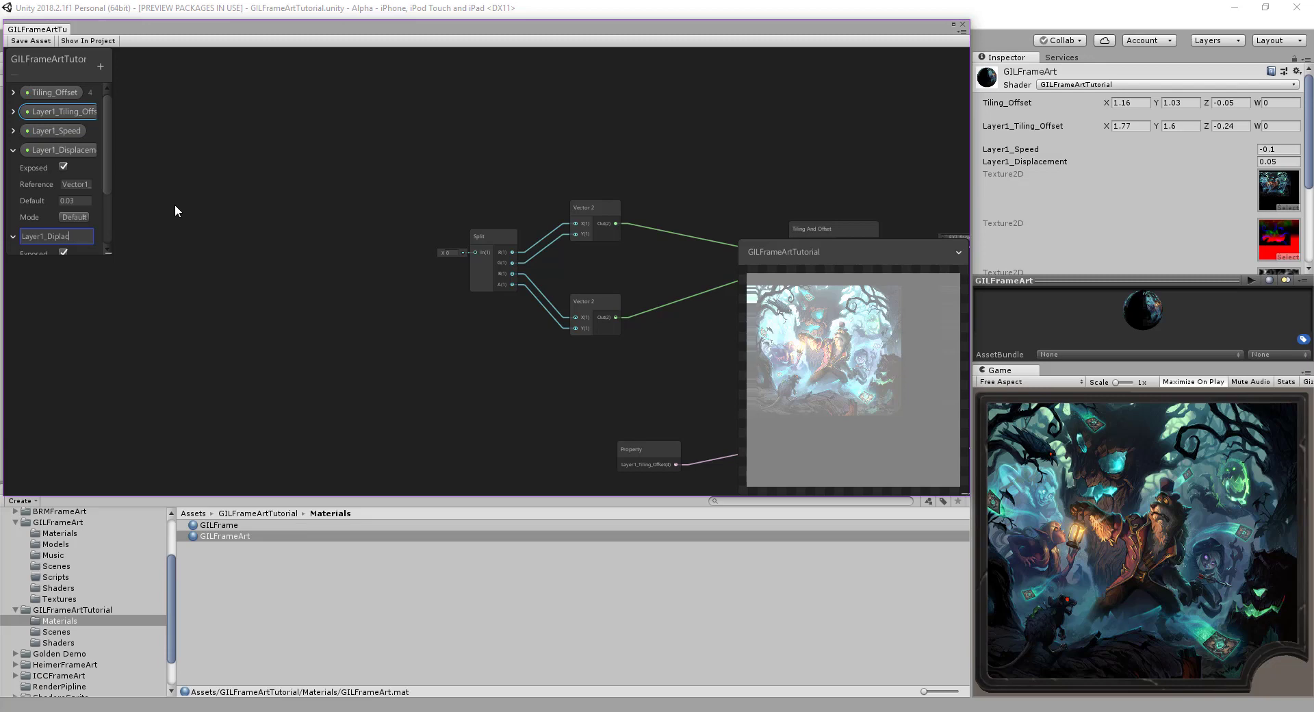
type("ement")
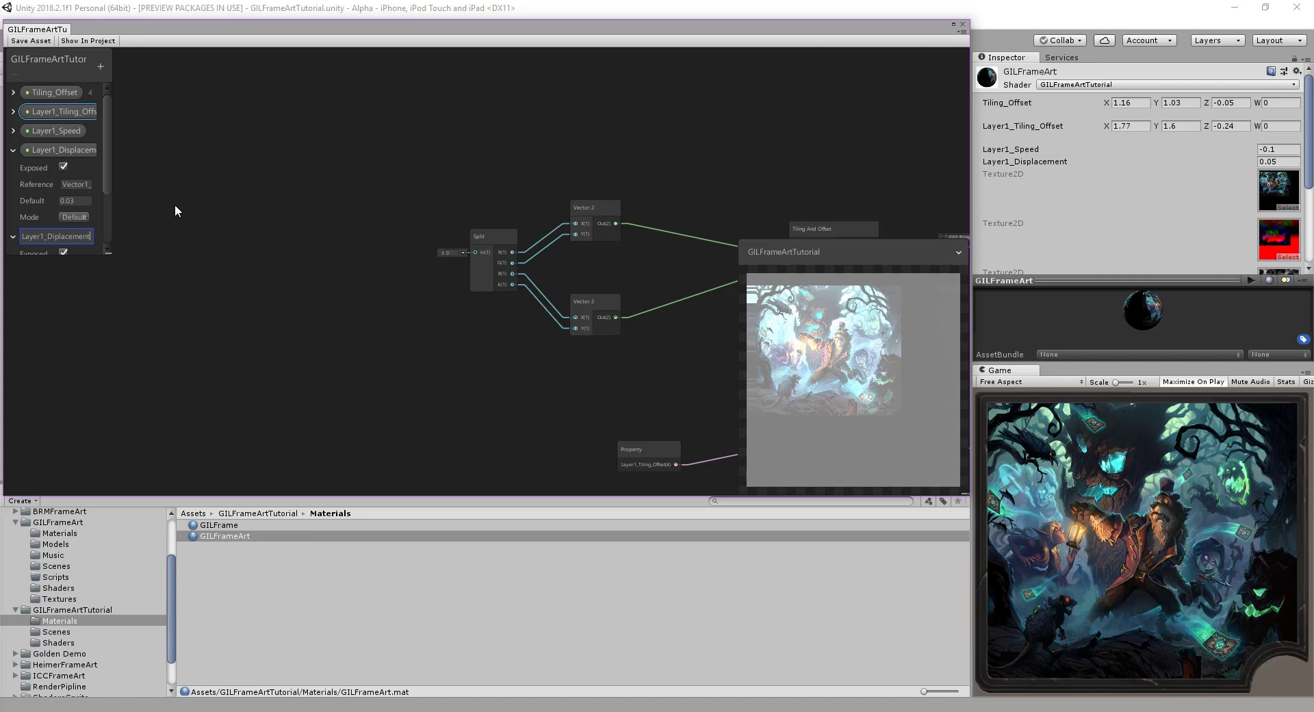
type("_")
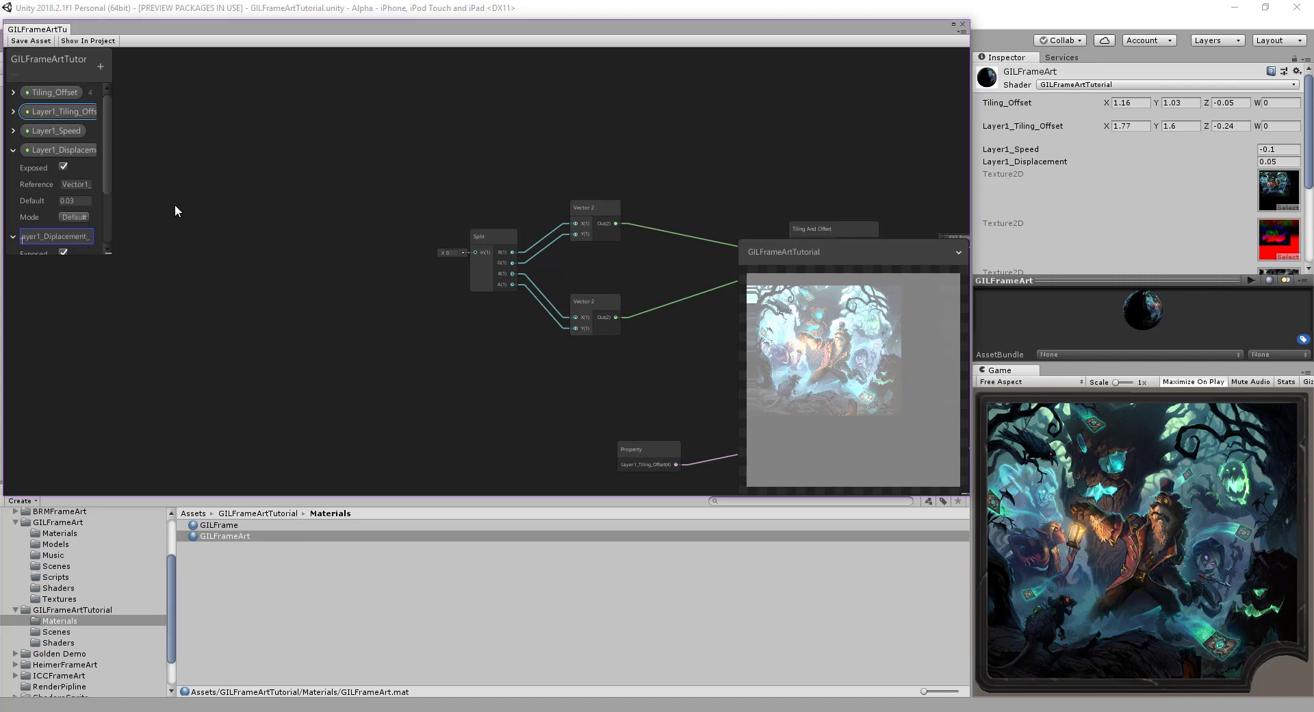
type("UV")
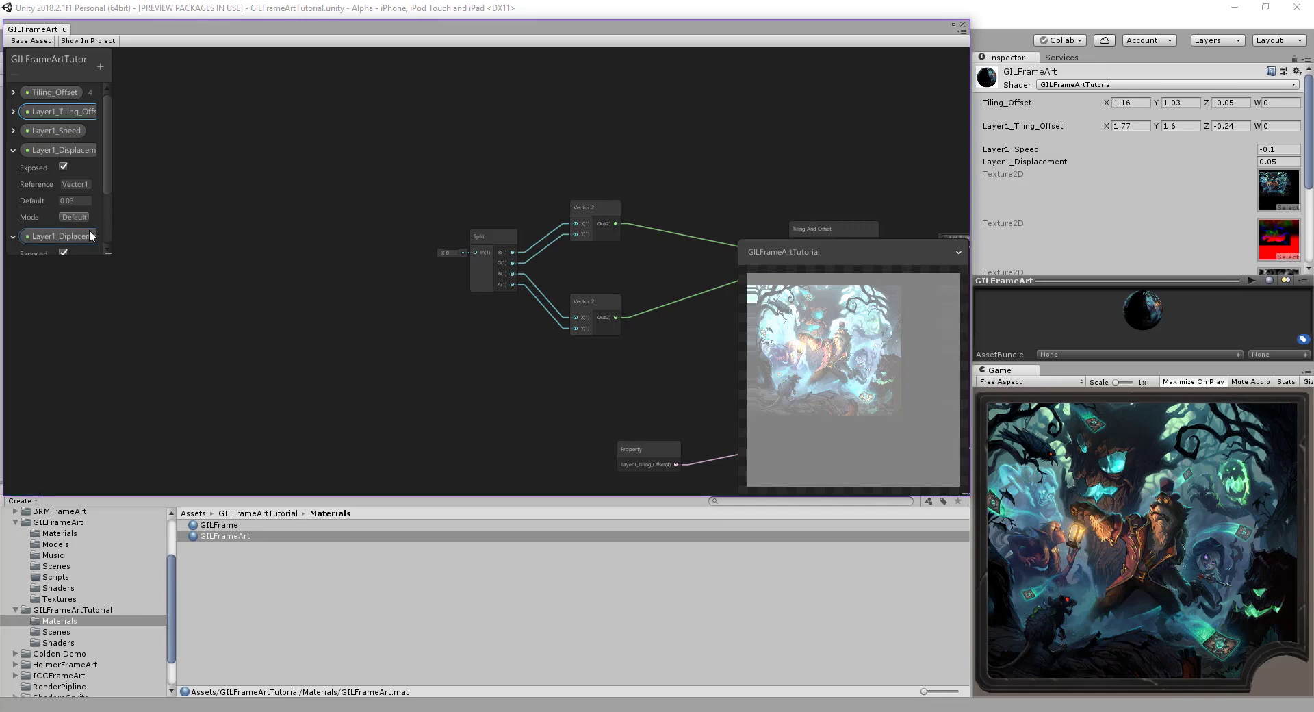
- Set the default X and Y of the new Vector4 property to 1
scroll(89, 229, "down", 3)
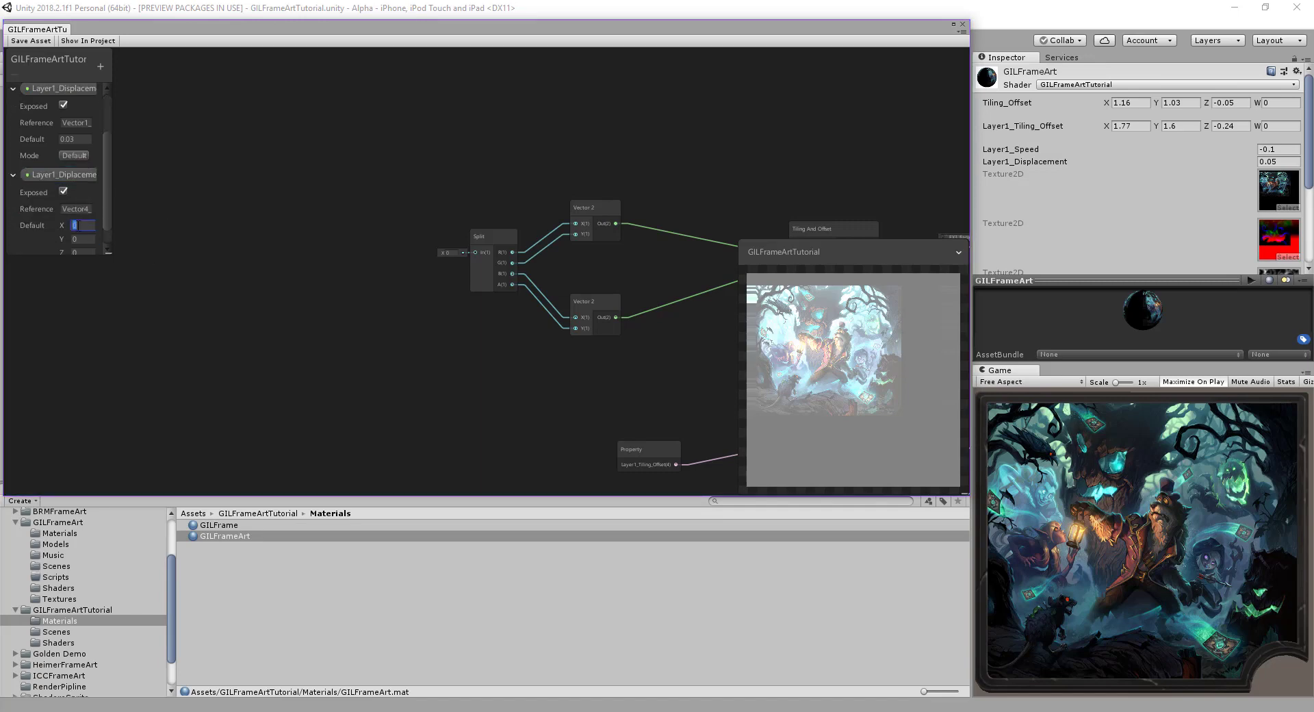
type("1")
left_click(79, 236)
type("1")
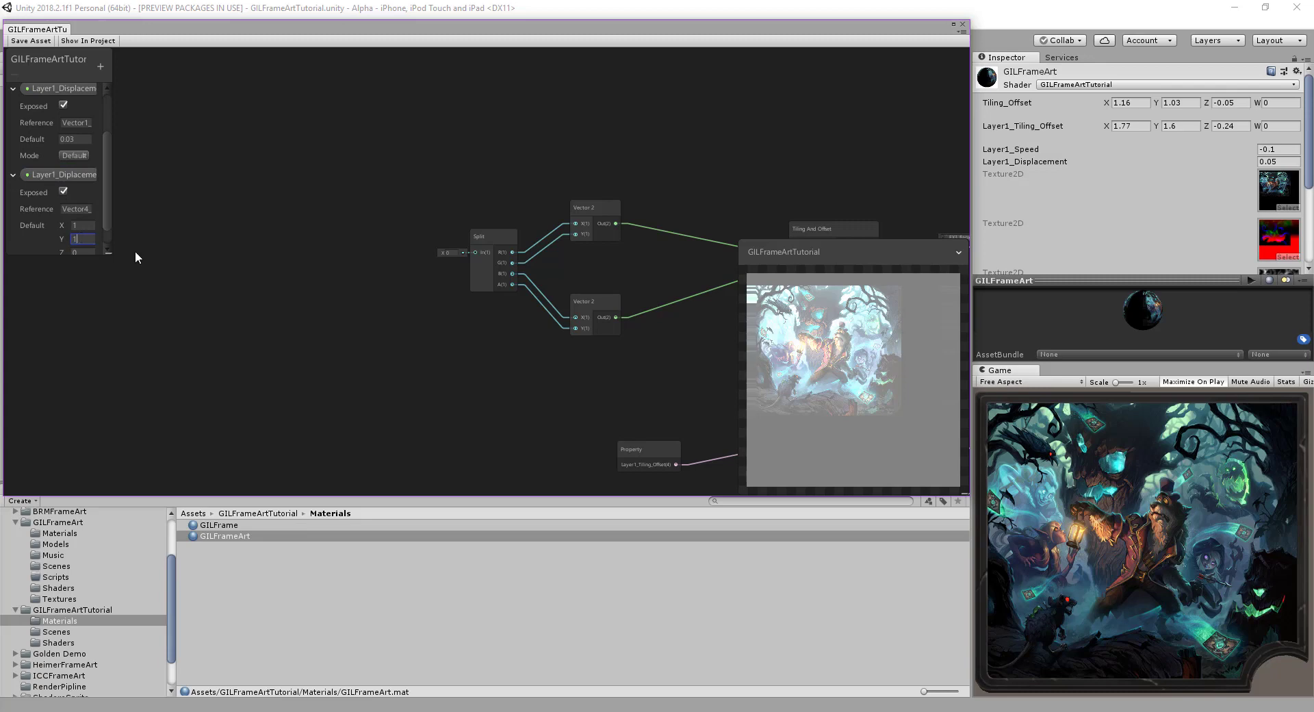
- Place the Layer1_Diplacement_UV property in the graph and connect its output to the duplicated Split node's input
scroll(26, 233, "down", 1)
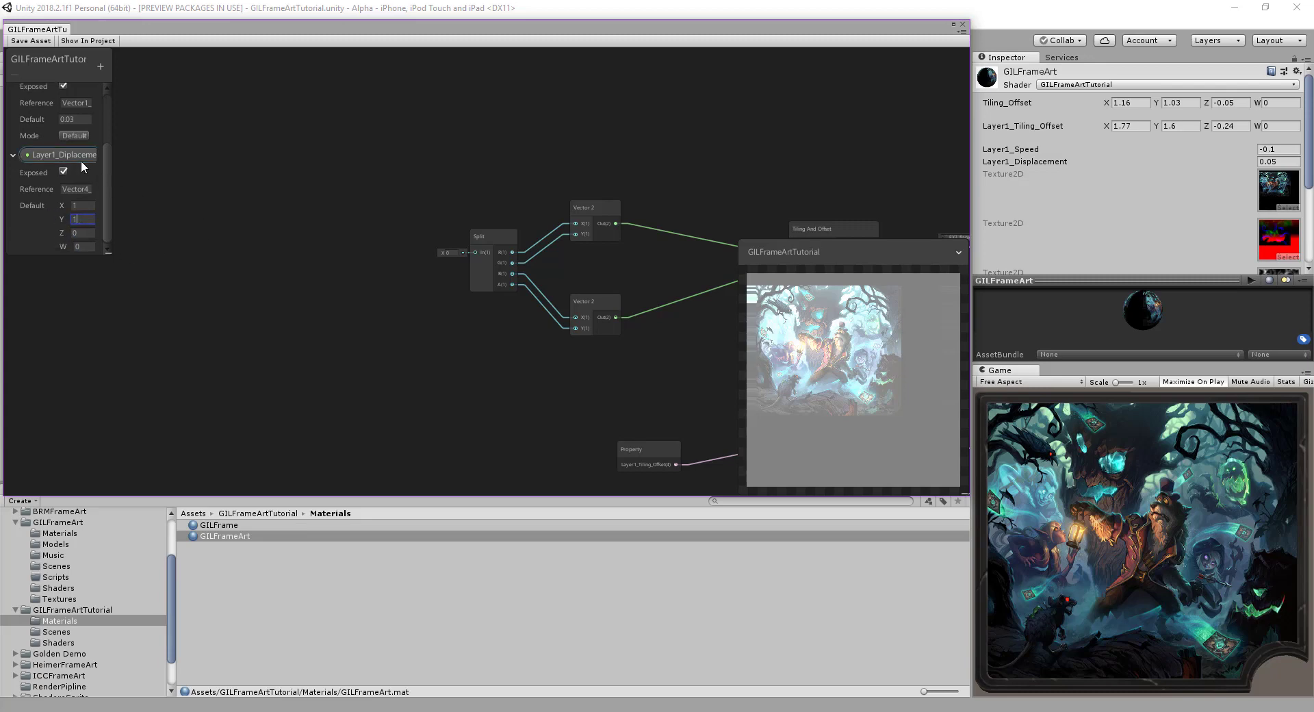
left_click_drag(343, 253, 344, 256)
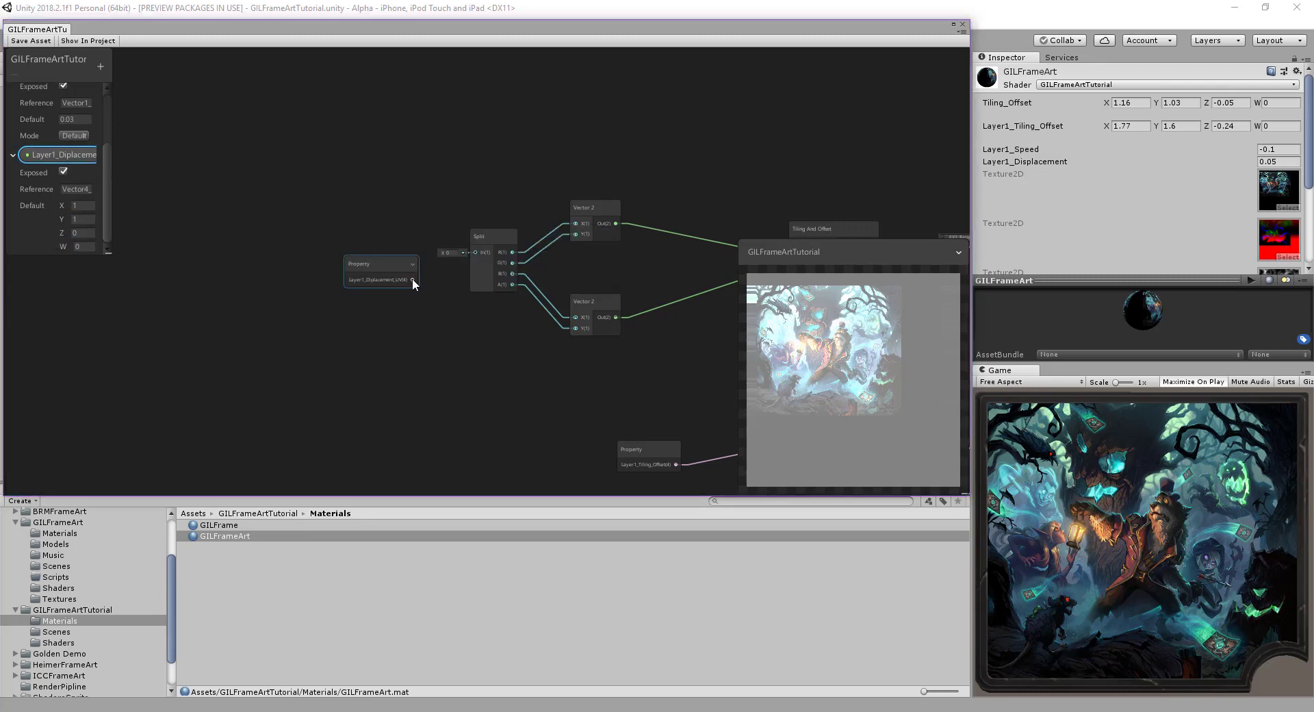
left_click_drag(412, 279, 468, 253)
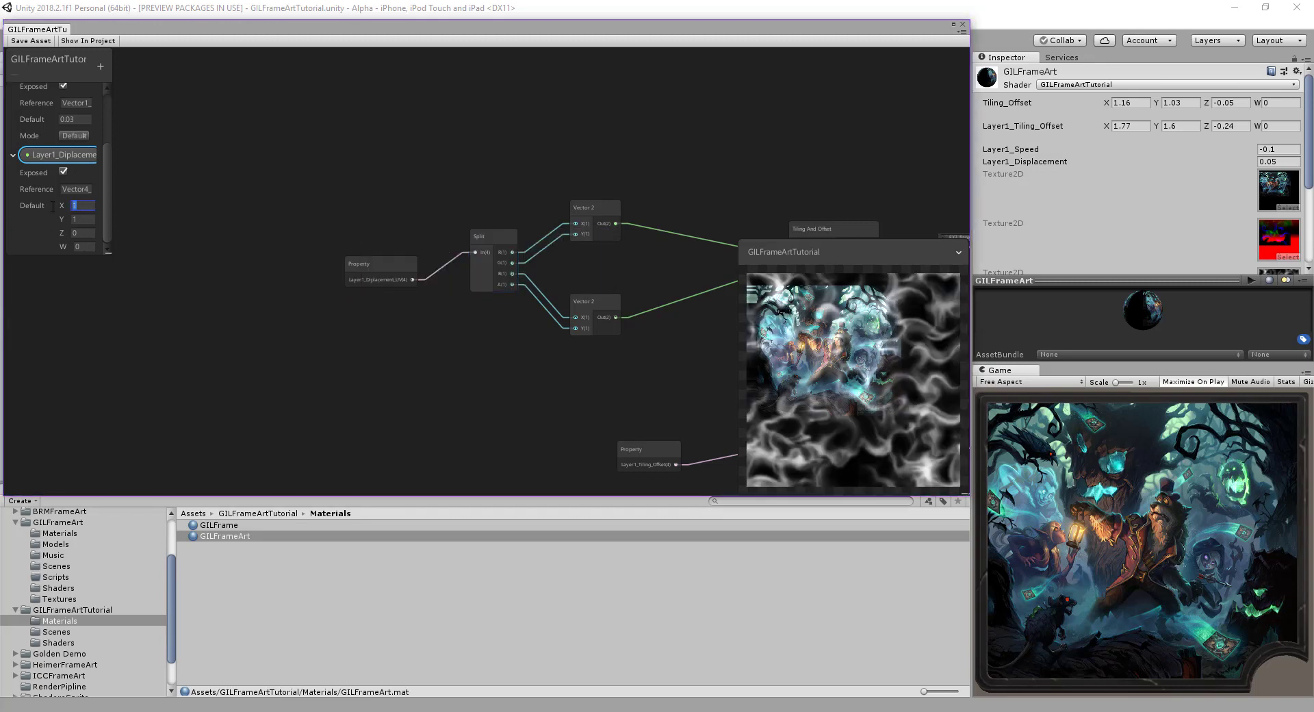
- Set the default X and Y of Layer1_Diplacement_UV to 2 to try a denser smoke tiling
type("2")
key("Tab")
type("2")
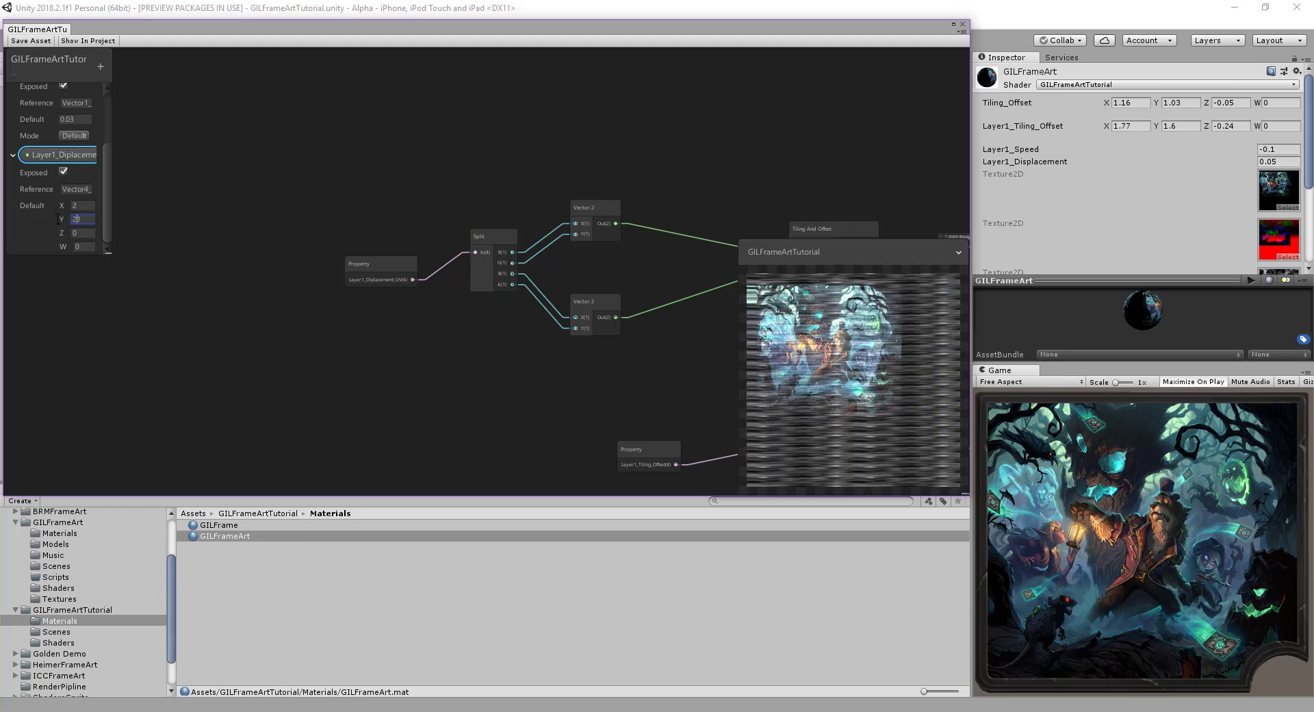
type("2")
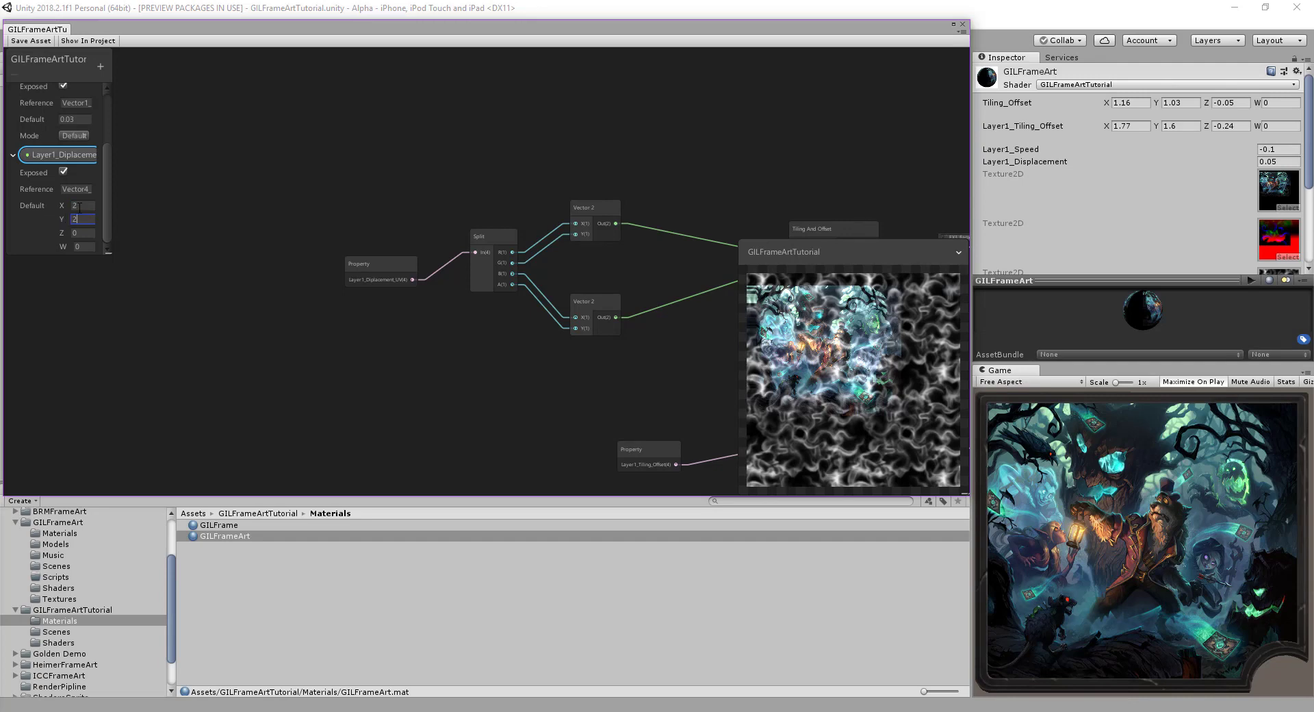
- Set the default X and Y of Layer1_Diplacement_UV to 4
type("4")
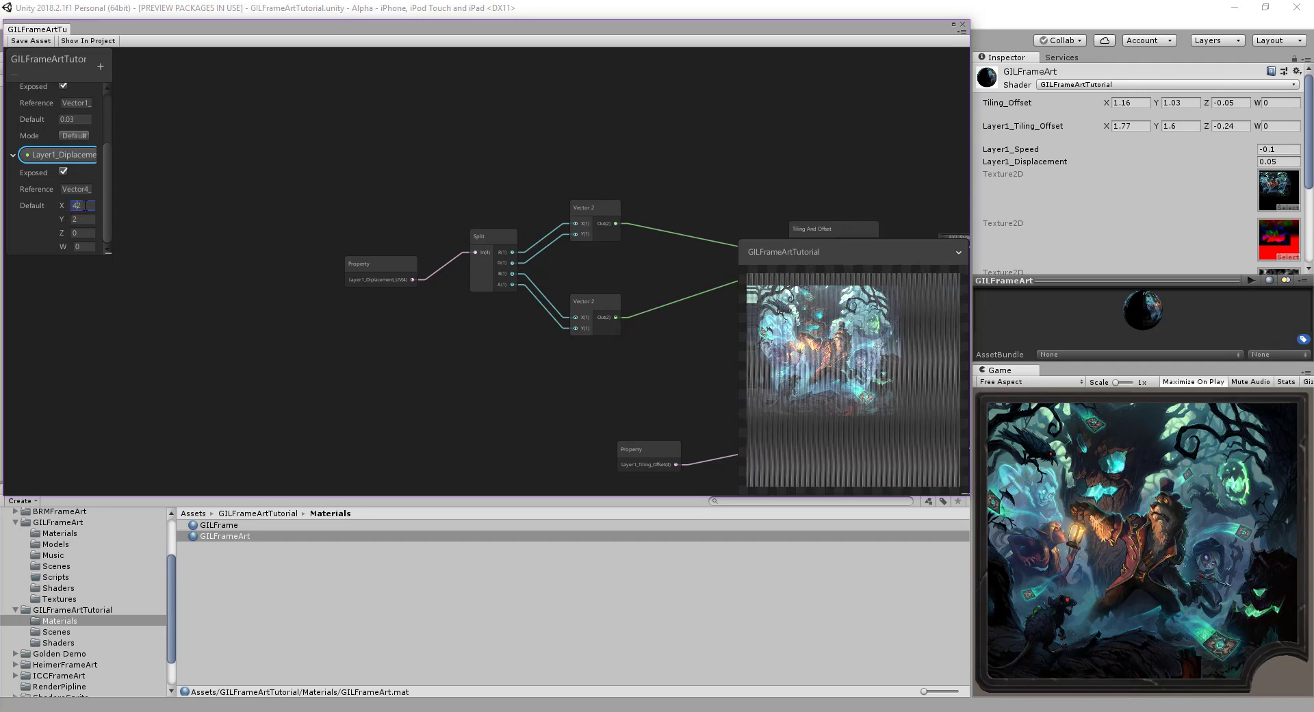
type("44")
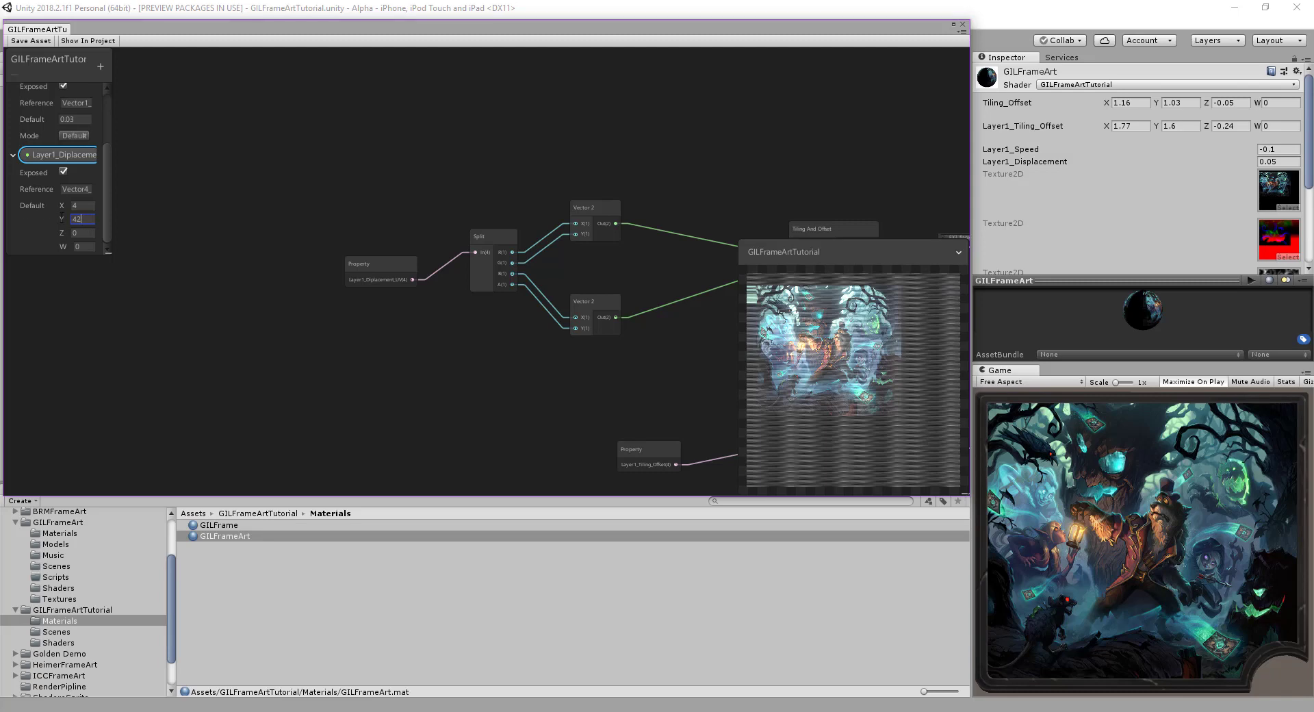
type("4")
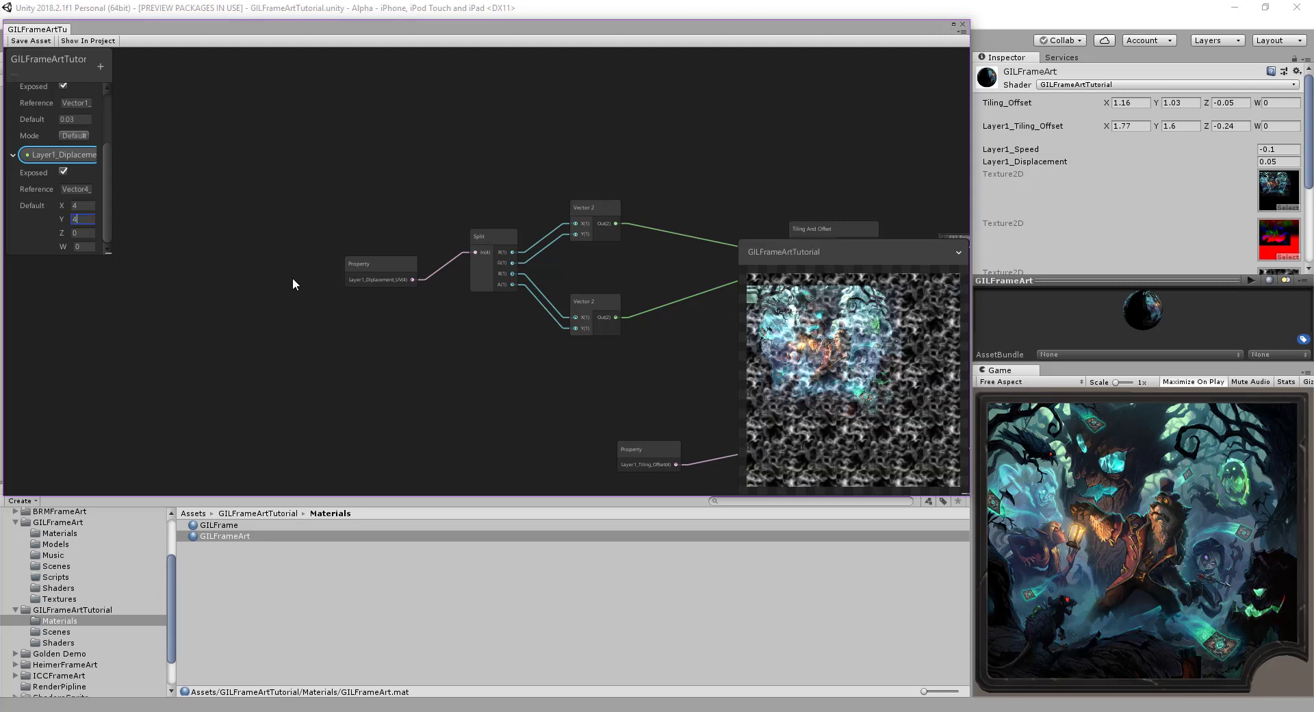
- Feed the Add node that combines the base artwork with the masked layer into the master node's color input, and save the shader asset
left_click(441, 360)
middle_click_drag(463, 353, 208, 335)
scroll(208, 341, "down", 3)
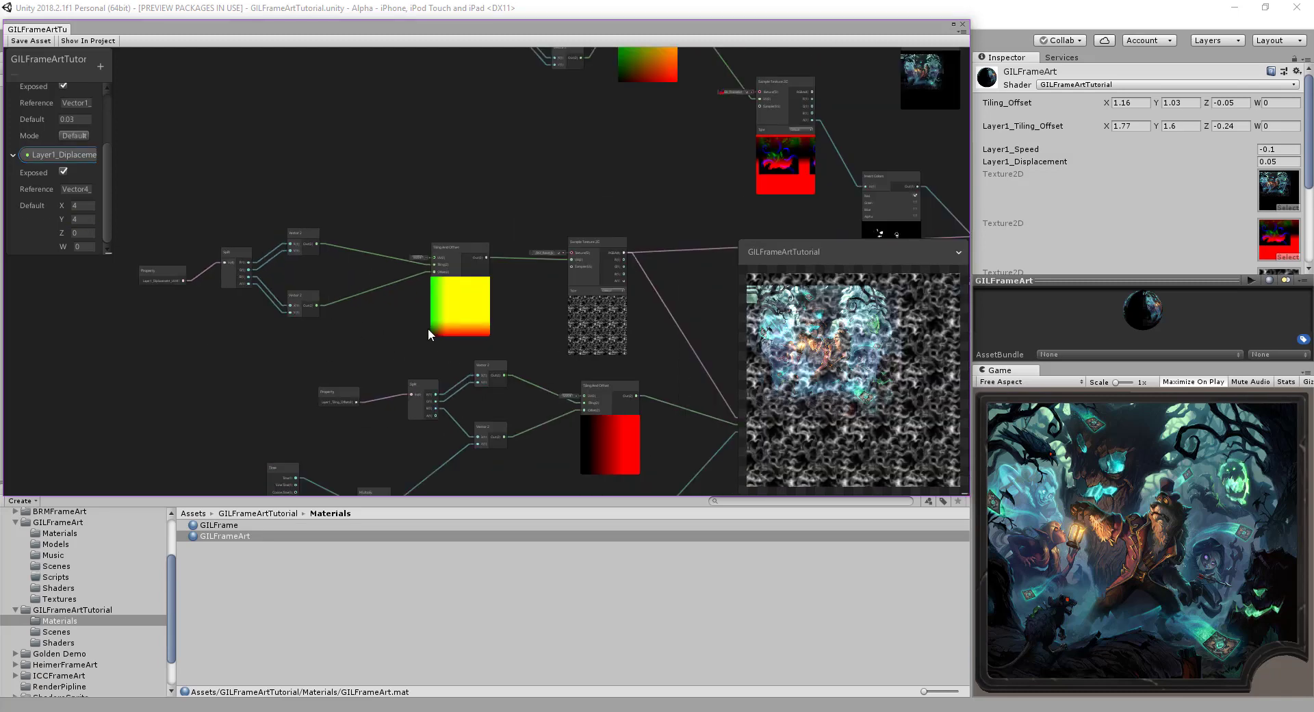
middle_click_drag(531, 315, 370, 267)
middle_click_drag(486, 287, 162, 317)
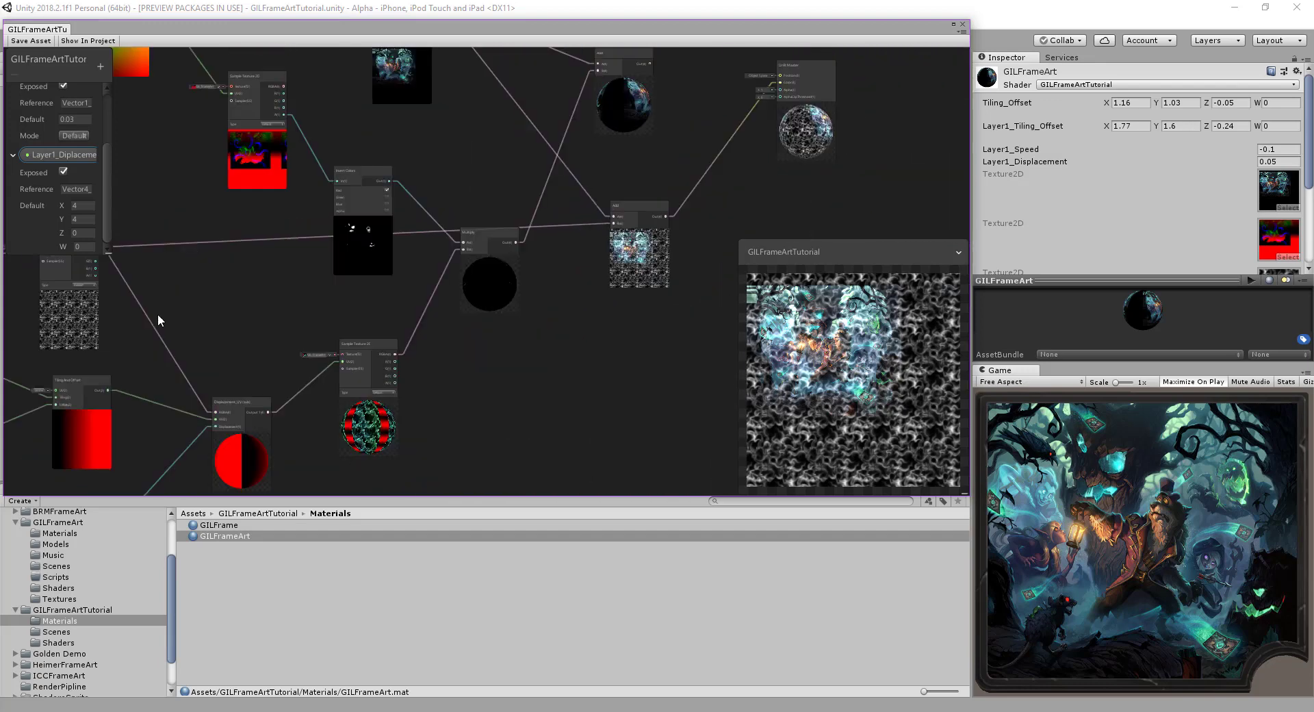
middle_click_drag(669, 226, 507, 267)
left_click(489, 274)
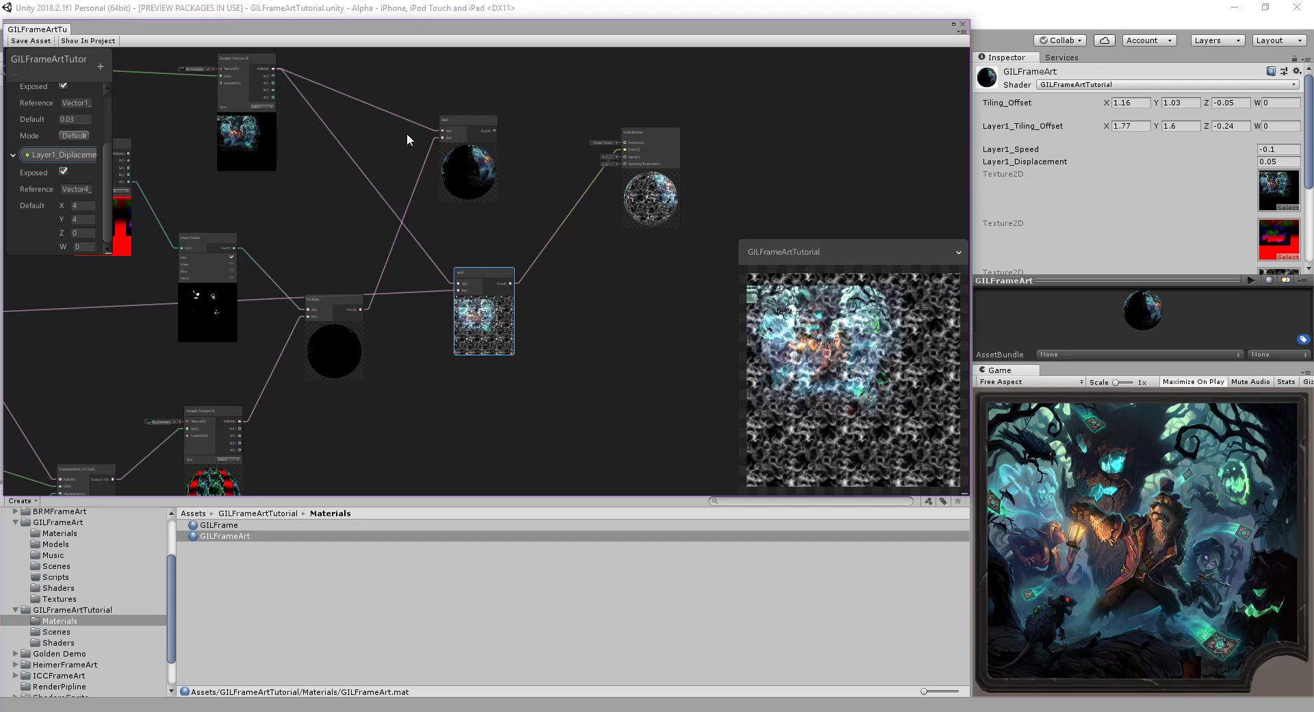
left_click_drag(495, 131, 626, 150)
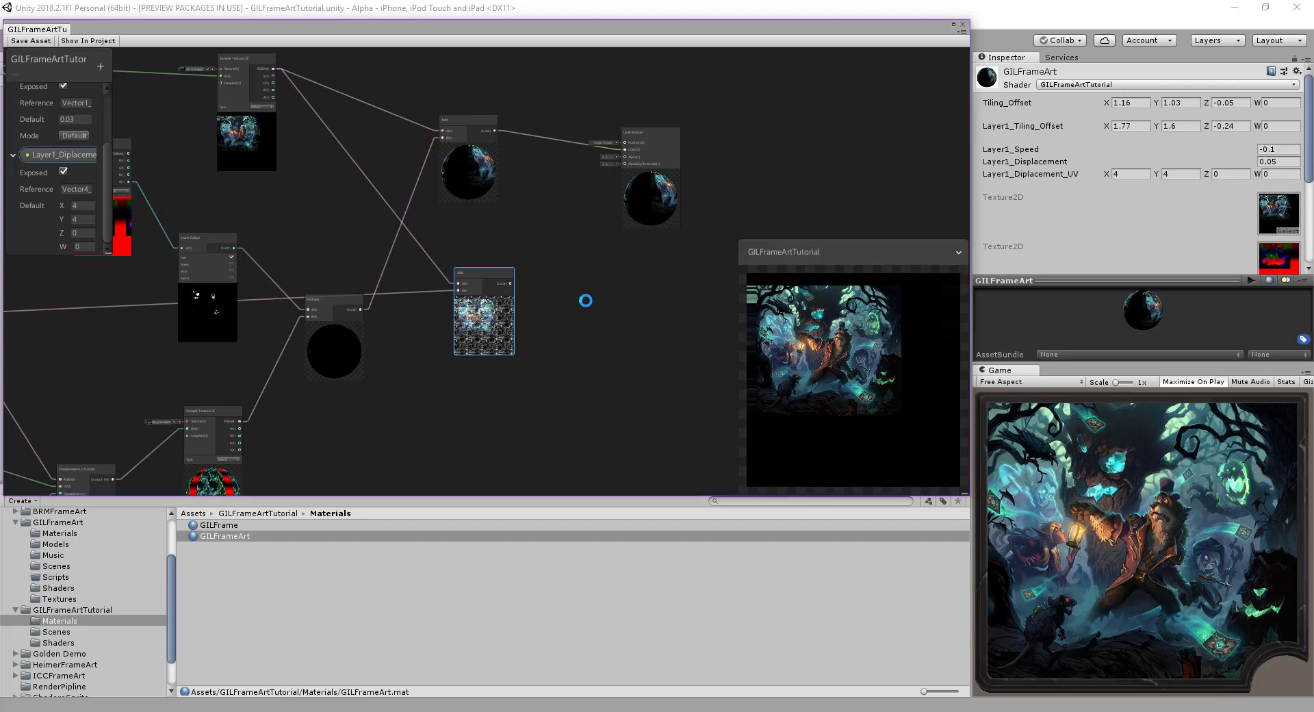
- Move the Shader Graph window aside to uncover the Scene view
left_click_drag(657, 32, 740, 461)
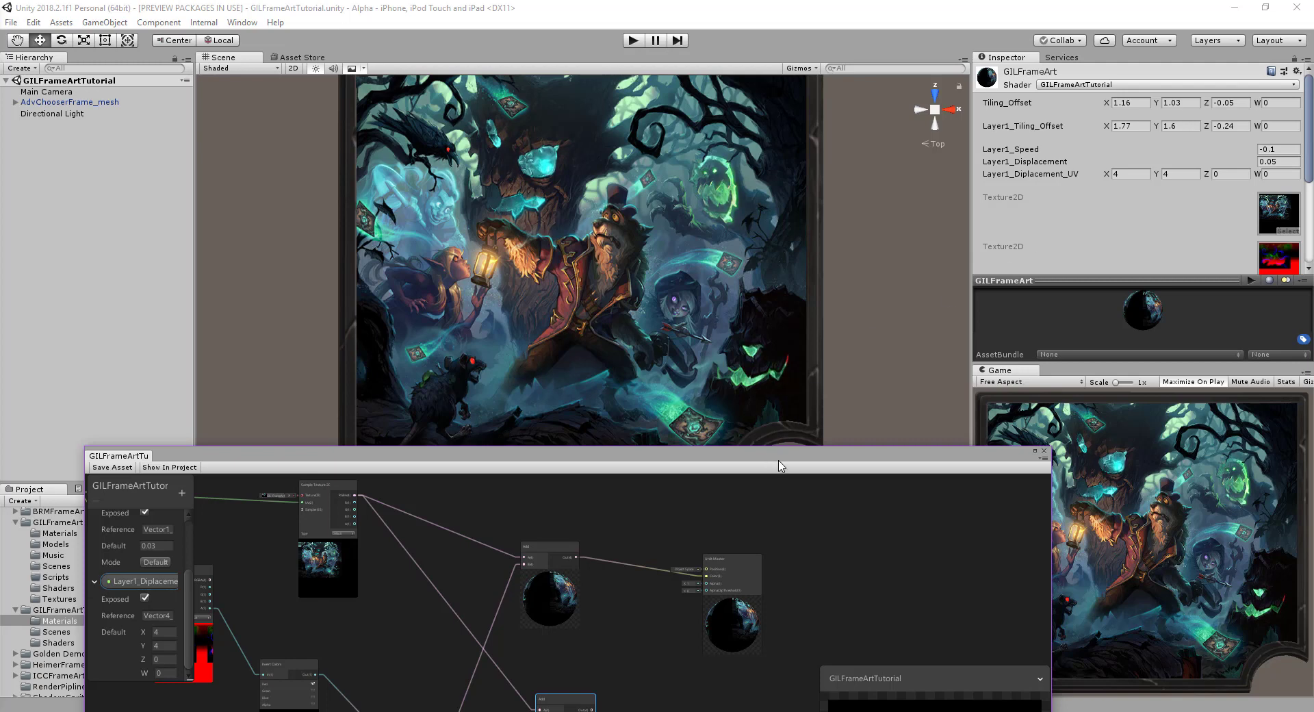
- Try a Layer1_Displacement strength of 0.03 on the GILFrameArt material
left_click_drag(777, 454, 730, 426)
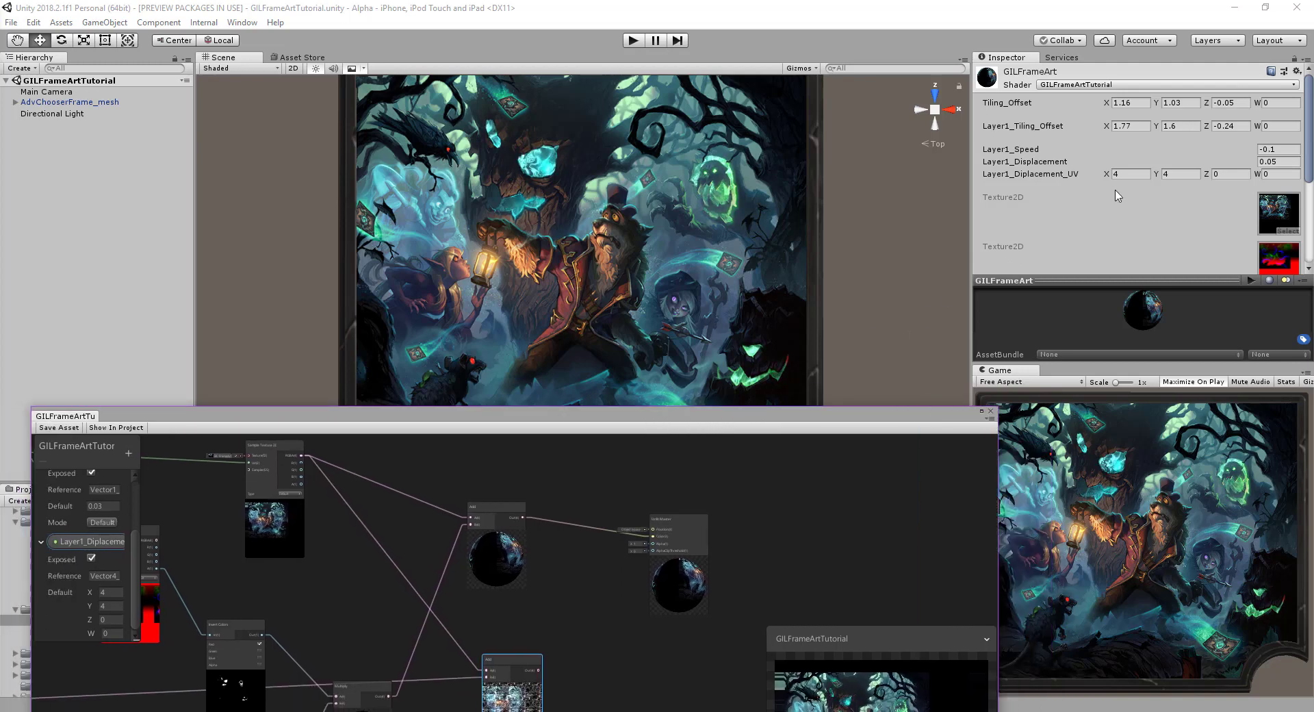
left_click(1125, 173)
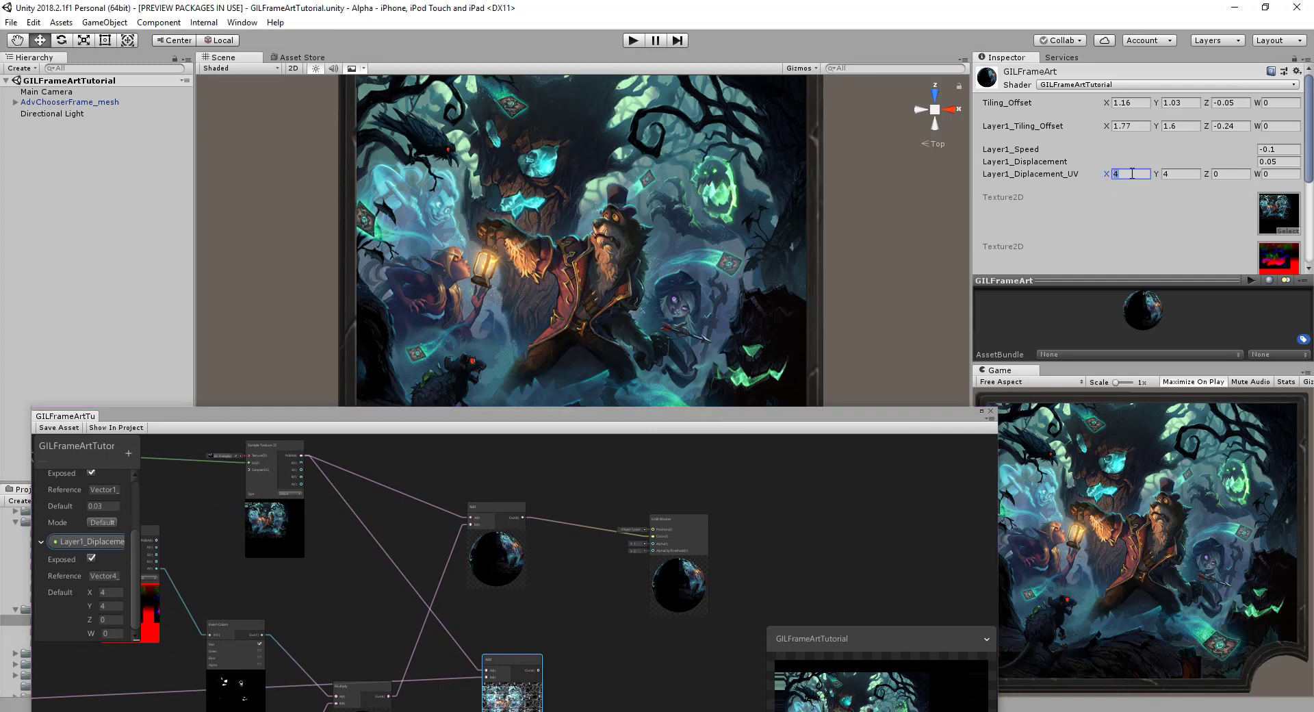
left_click(1277, 162)
type("0.0")
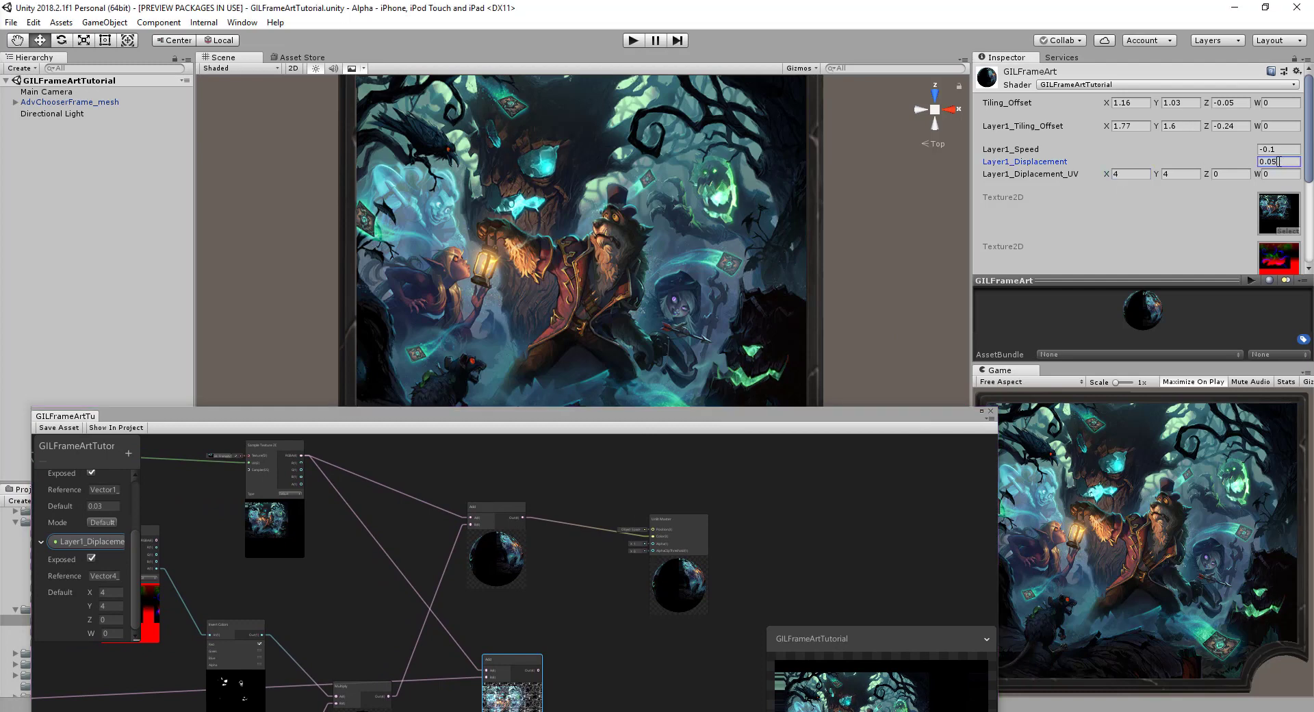
type("3")
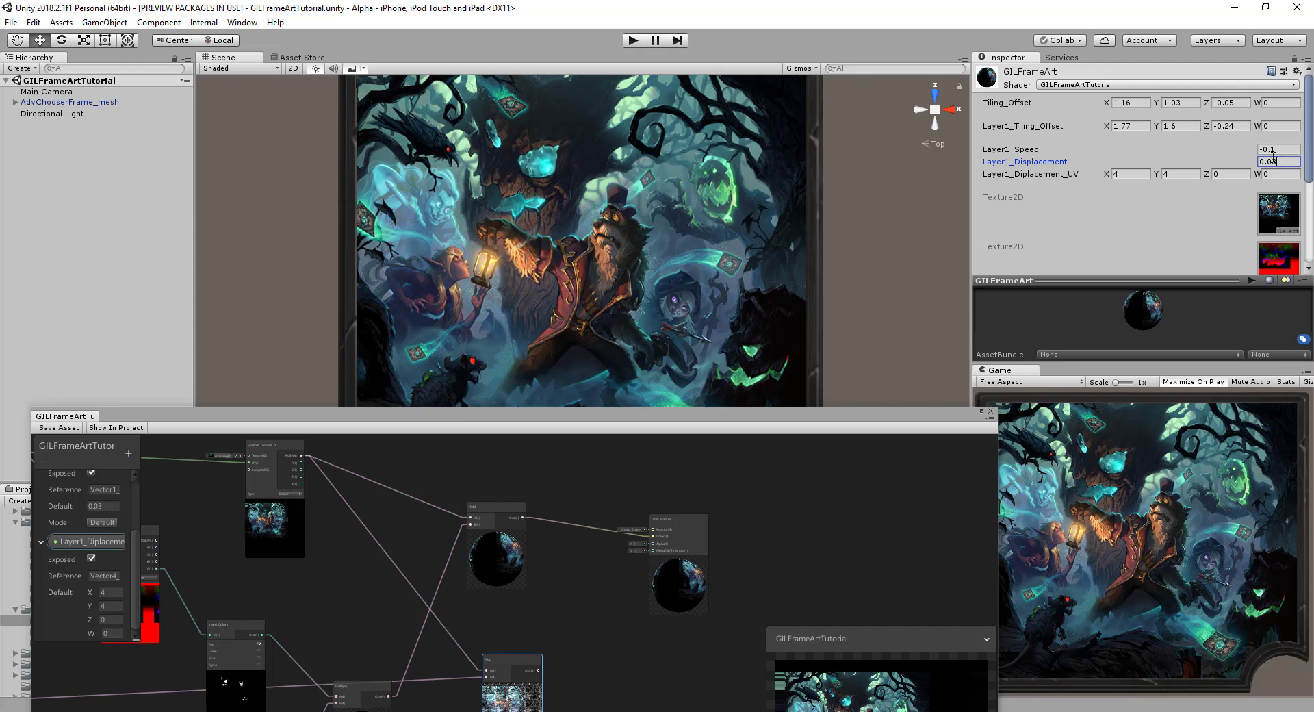
- Set the GILFrameArt material's Layer1_Diplacement_UV to 3.5 in X and 3 in Y
key("BackSpace")
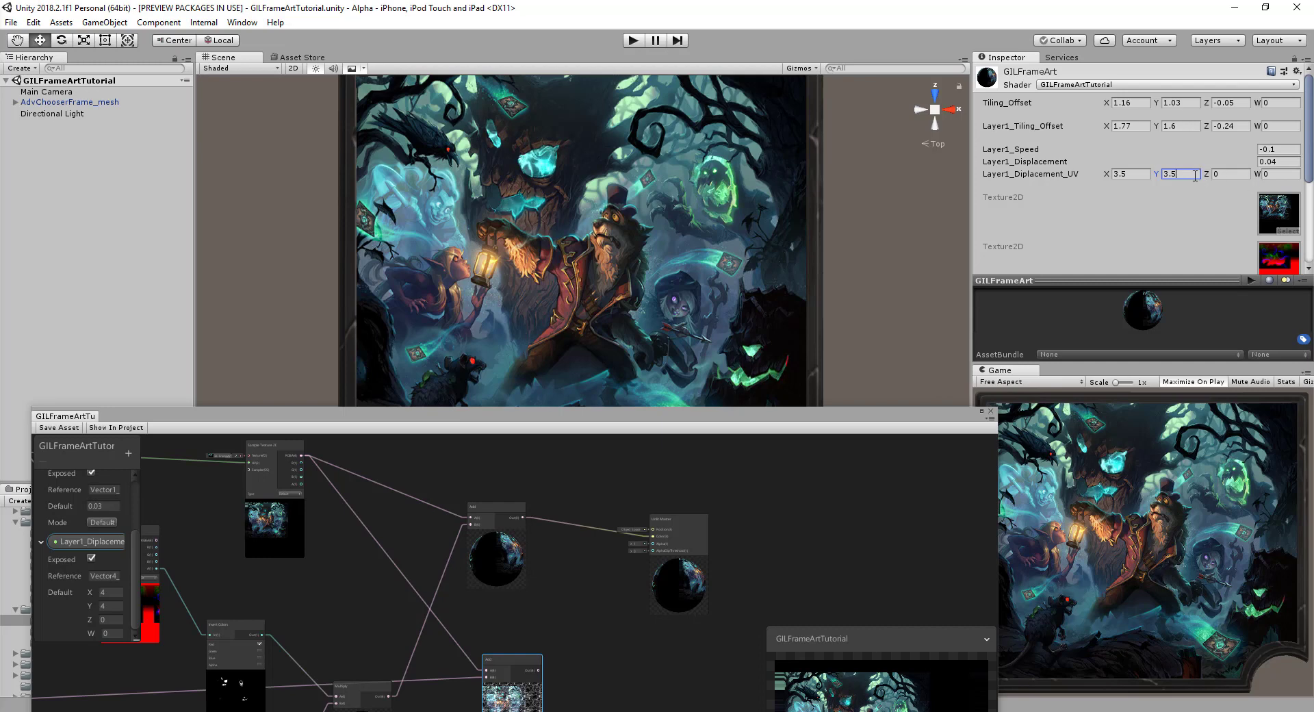
key("BackSpace")
key("BackSpace")
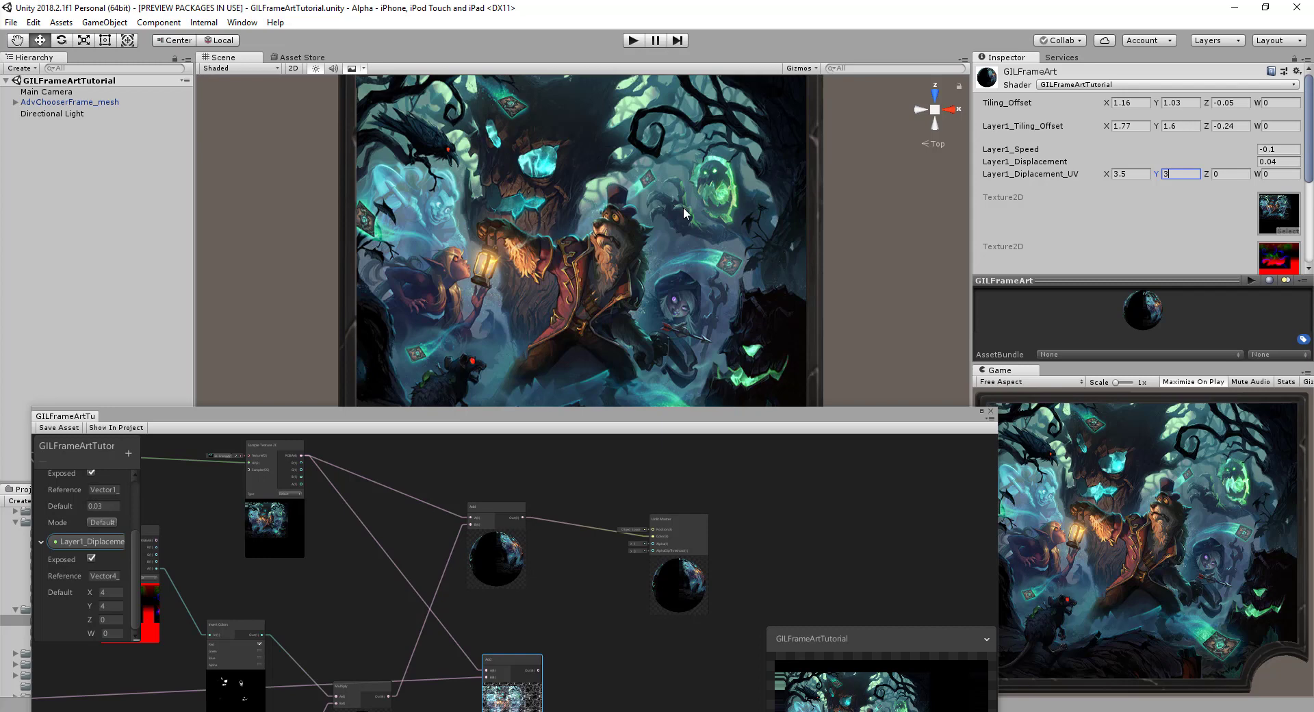
- Try 0.03 for the material's Layer1_Displacement, settle on 0.02, and move the Shader Graph window to uncover more of the artwork
left_click(1286, 161)
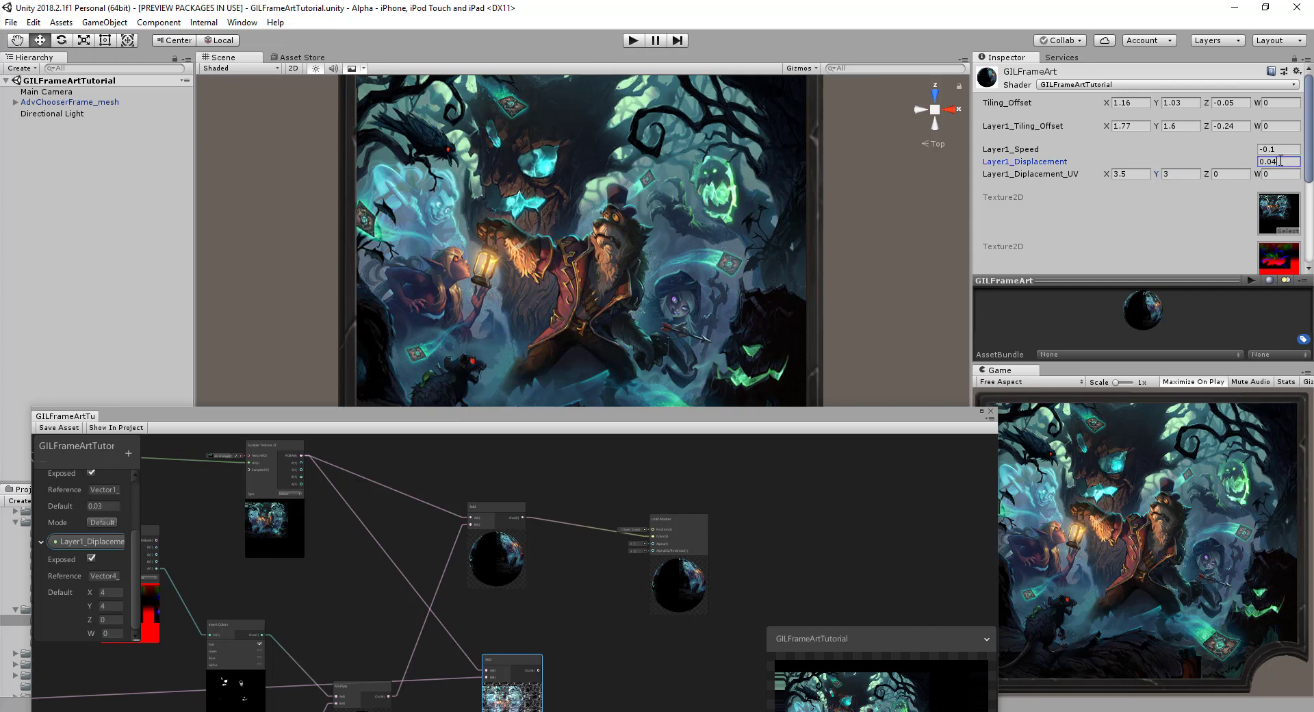
type("0.03")
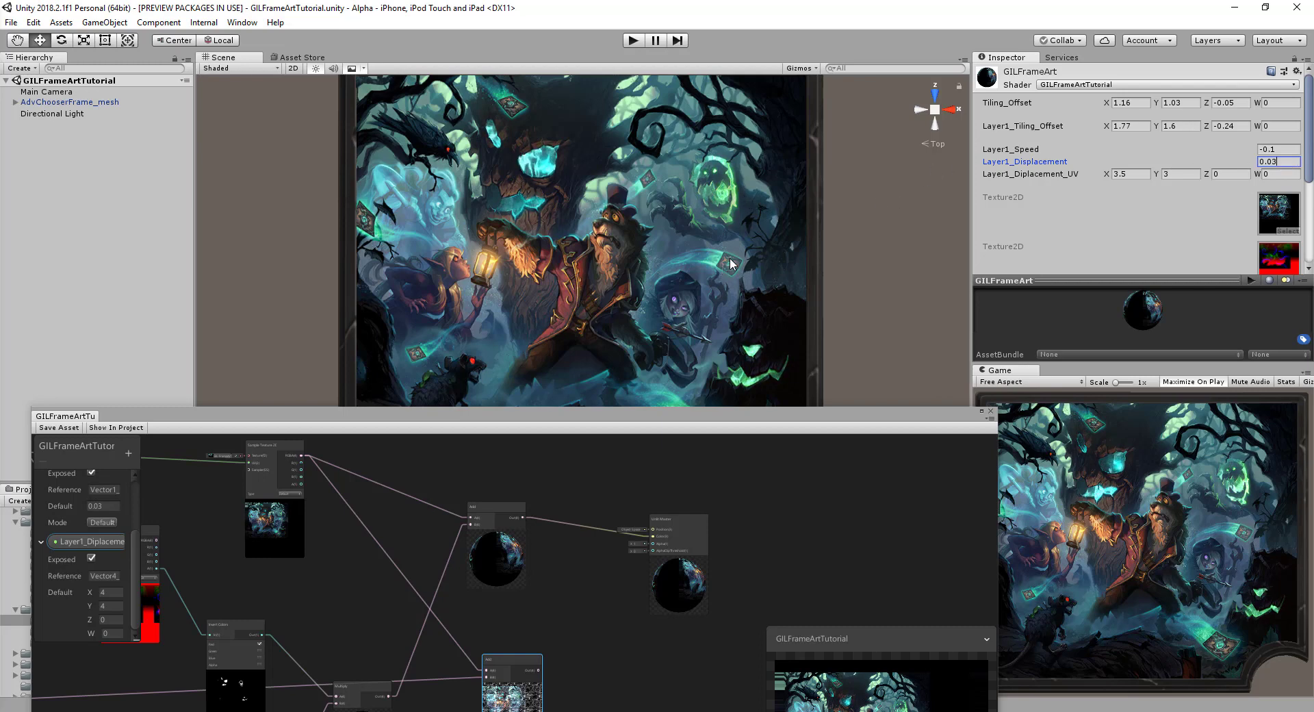
key("BackSpace")
type("2")
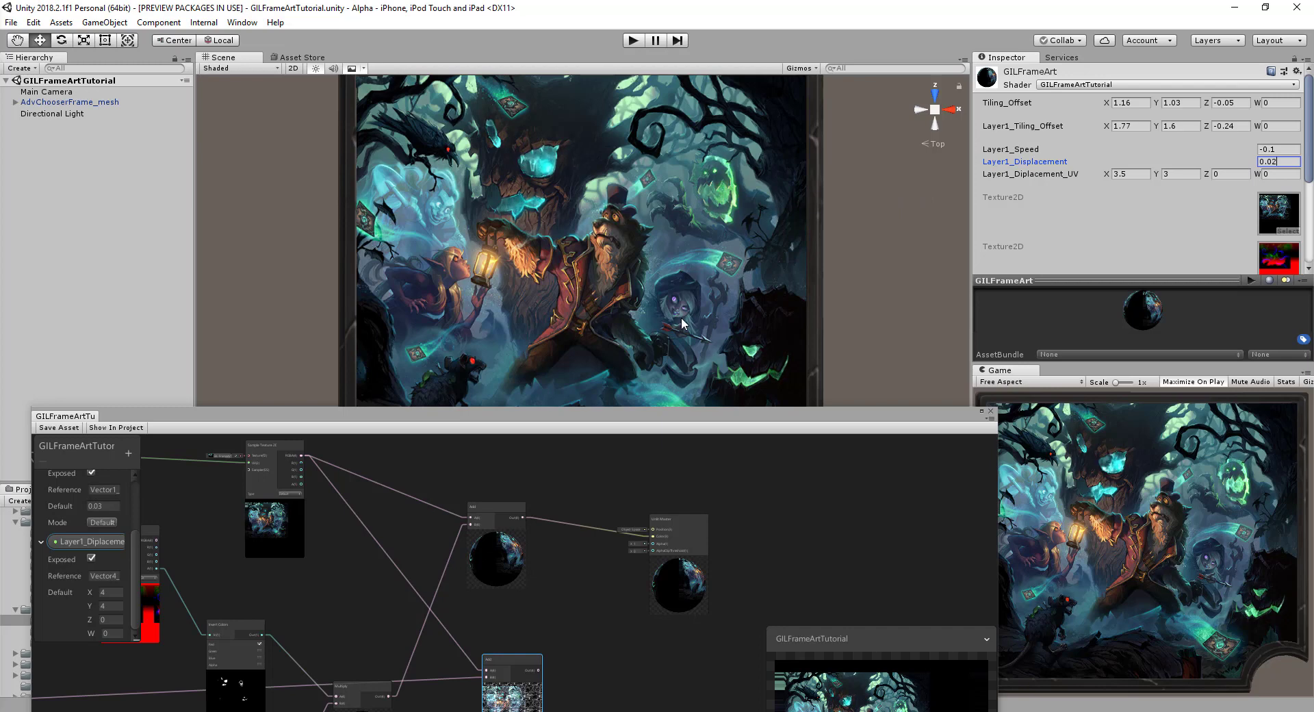
left_click_drag(636, 418, 621, 498)
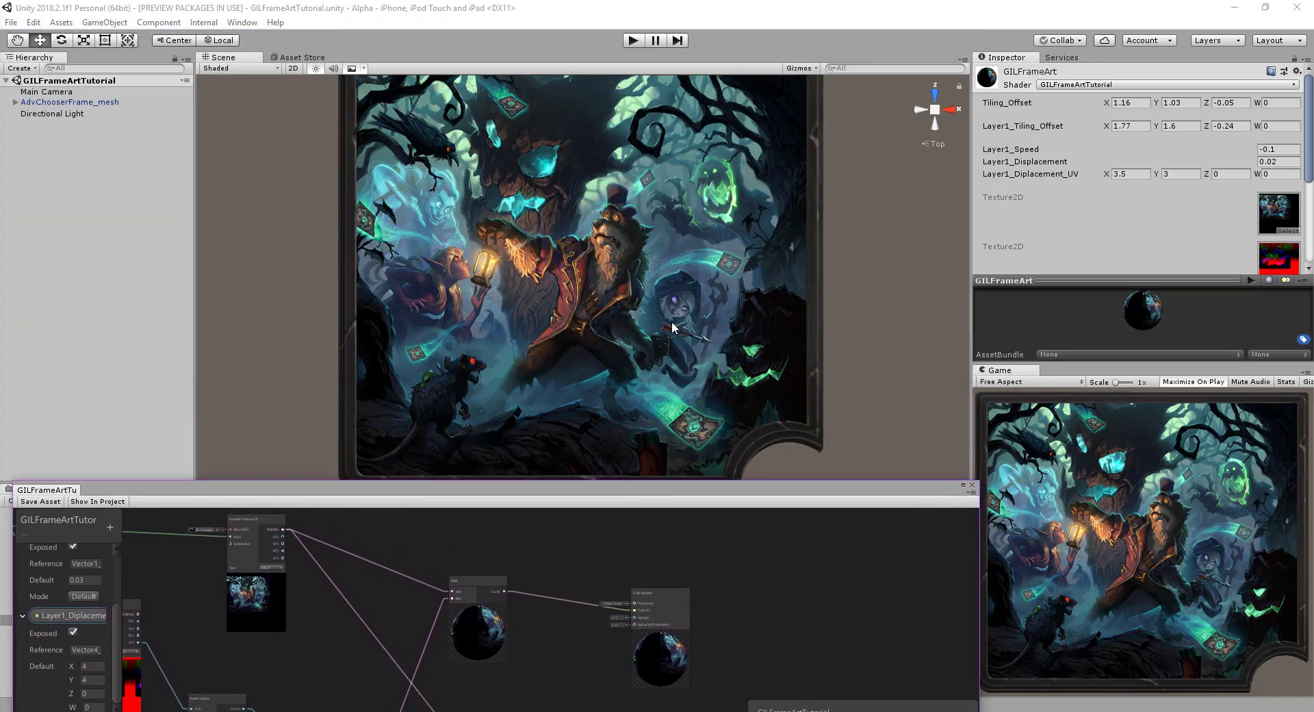